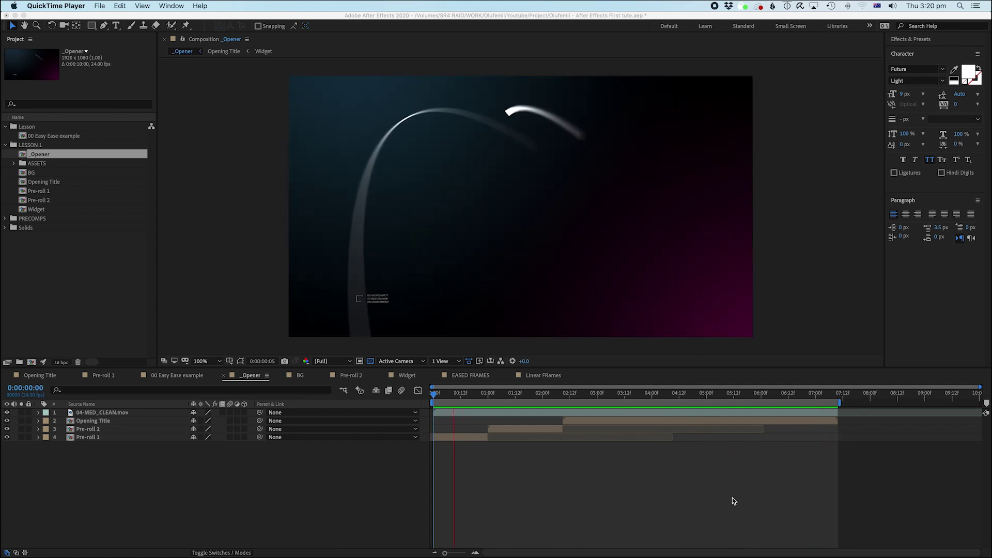
Step: Bring the _Opener comp forward, select its Pre-roll 1, Pre-roll 2 and Opening Title layers, and pan the view
click(568, 517)
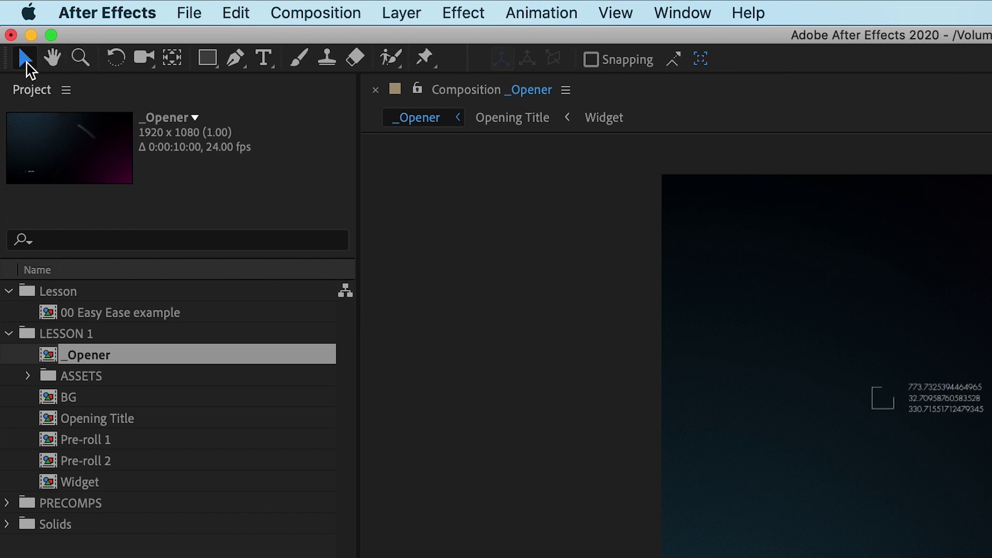
click(982, 439)
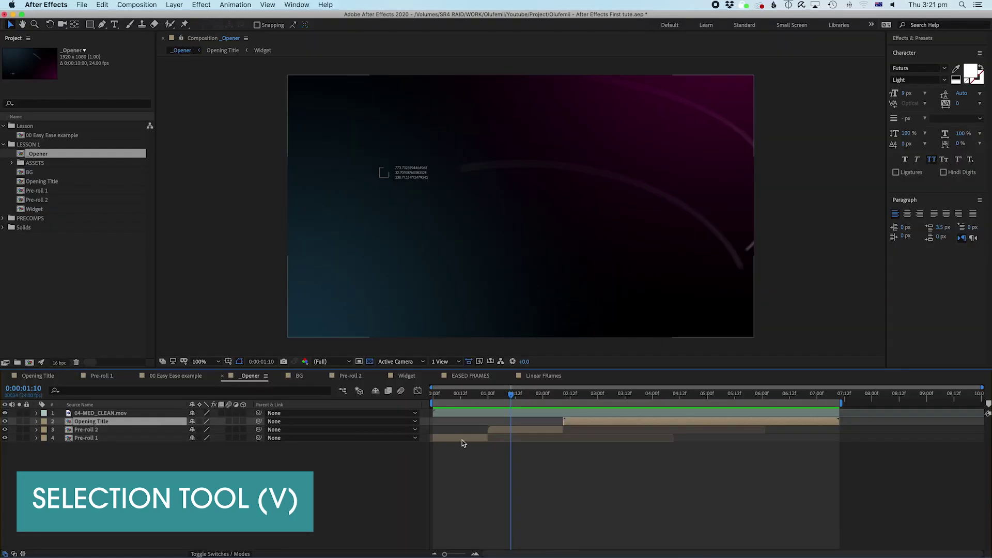
click(464, 438)
click(510, 429)
click(578, 421)
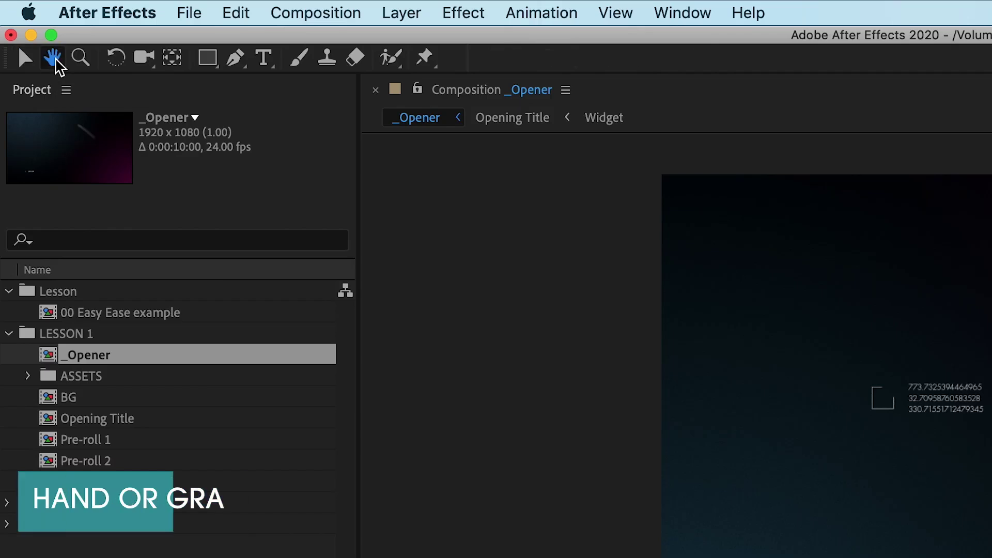
click(23, 25)
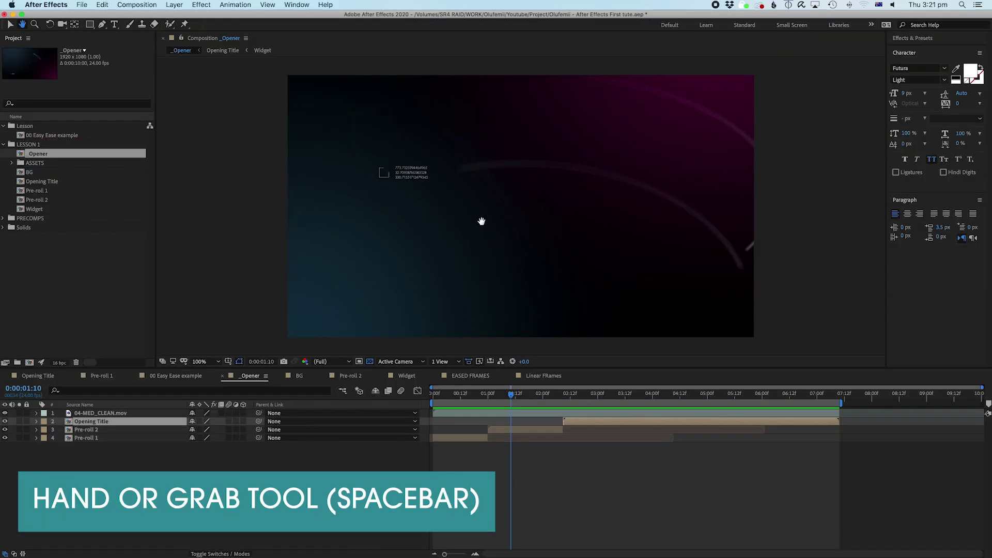
mouse_move(482, 221)
mouse_down()
mouse_move(518, 173)
mouse_move(436, 188)
mouse_move(476, 224)
mouse_up()
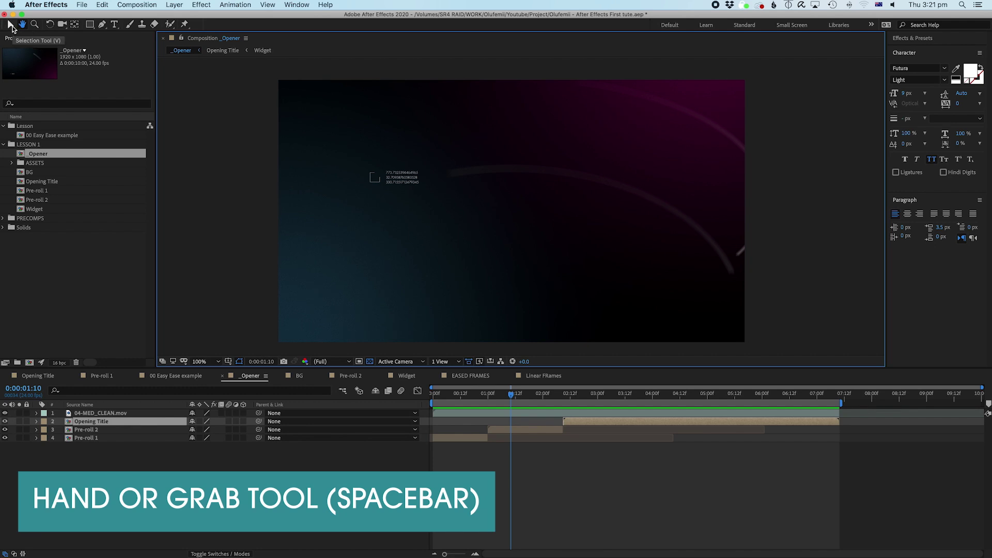
click(11, 25)
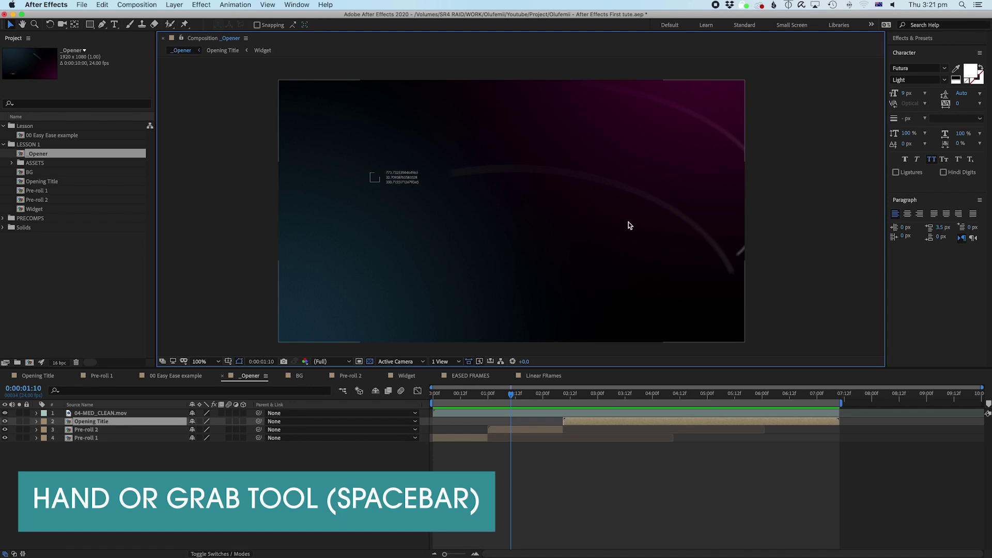
key(space)
drag(544, 232, 484, 187)
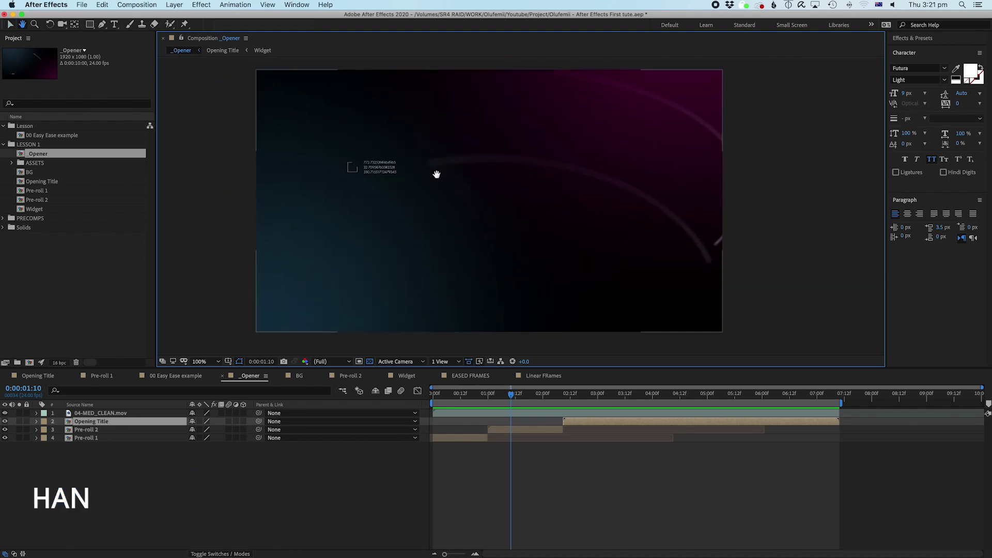
click(34, 25)
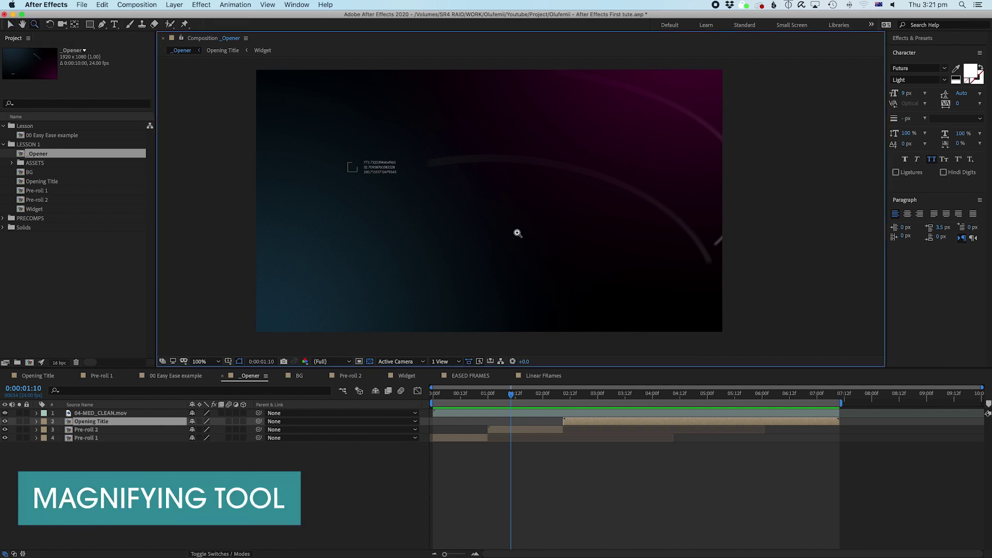
click(517, 233)
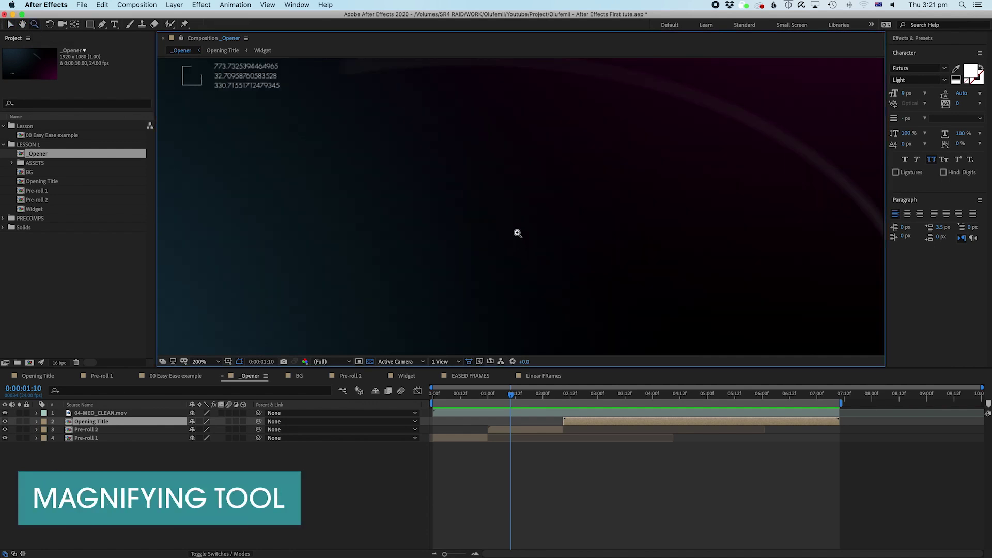
alt+click(517, 233)
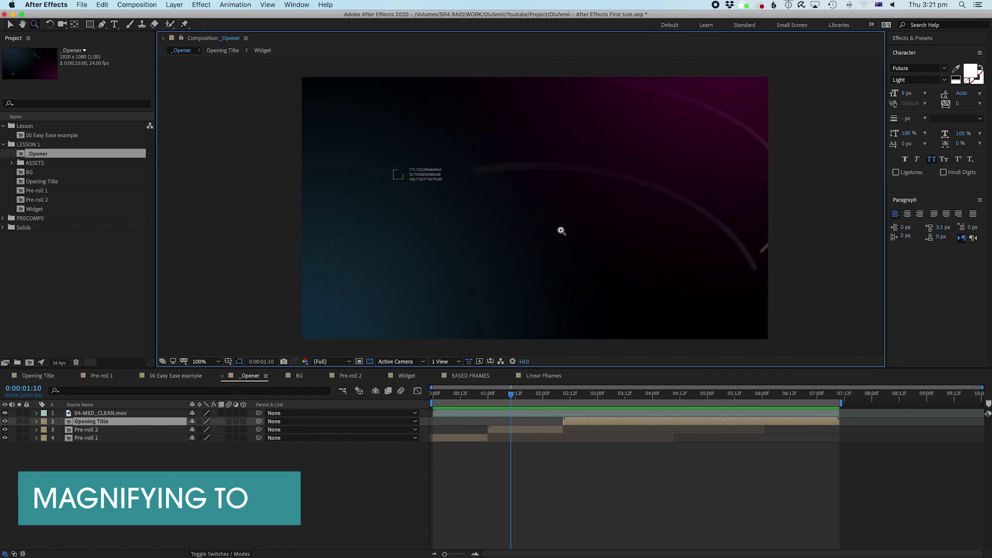
key(w)
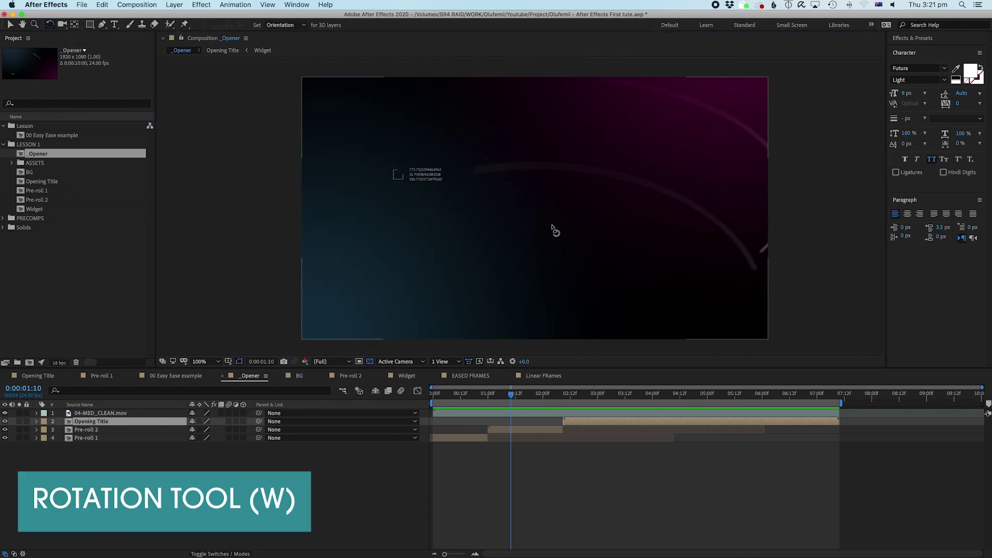
click(524, 430)
drag(655, 108, 595, 93)
click(9, 27)
drag(504, 213, 533, 206)
click(61, 26)
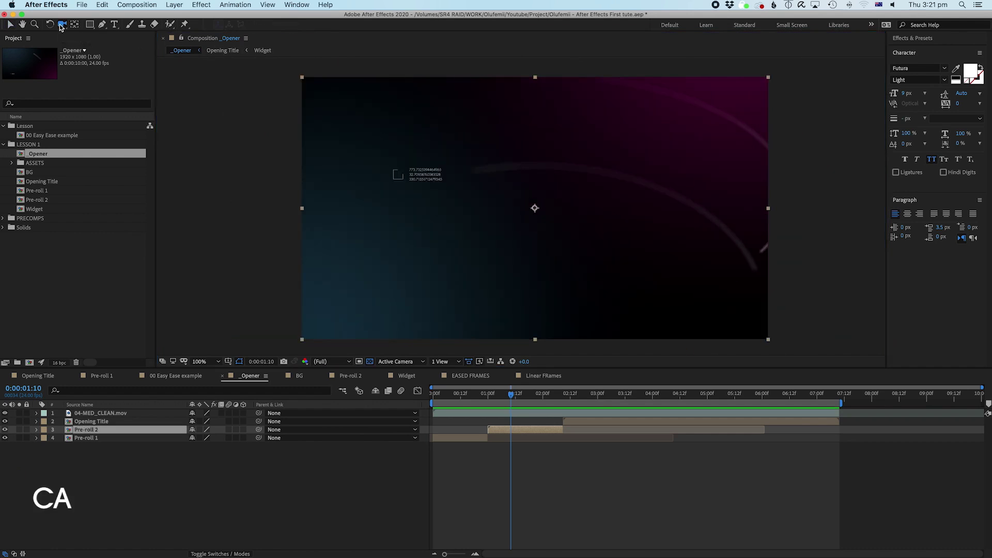
click(61, 26)
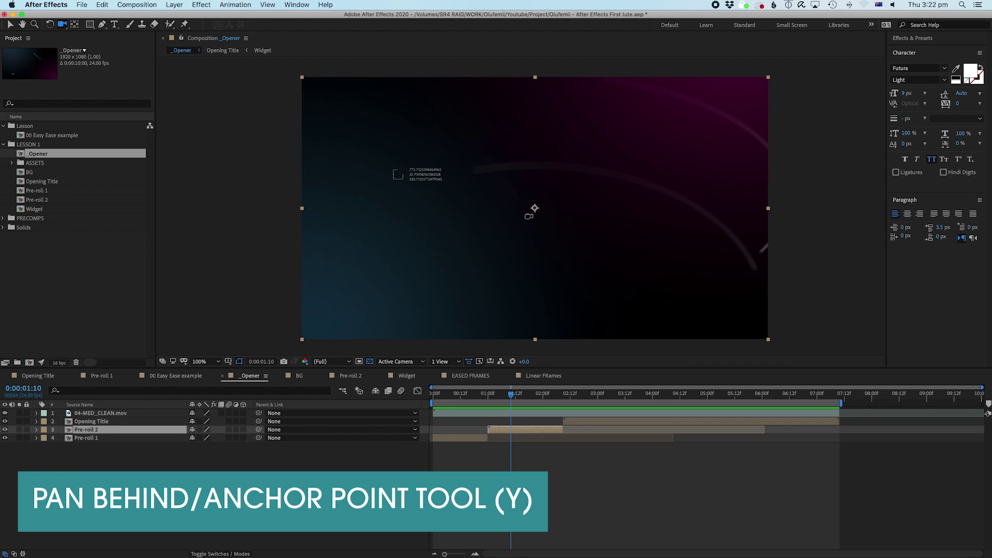
key(y)
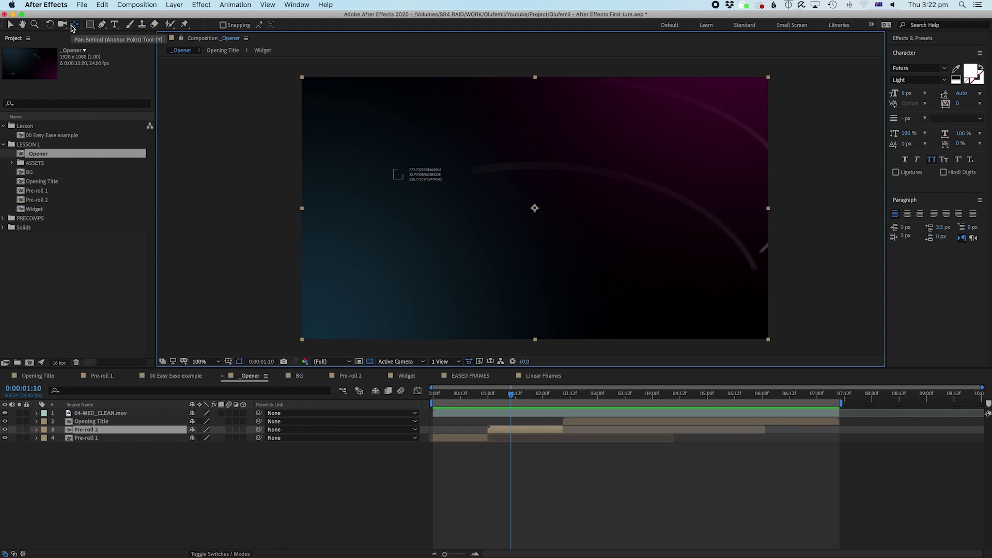
drag(534, 205, 590, 197)
key(super+z)
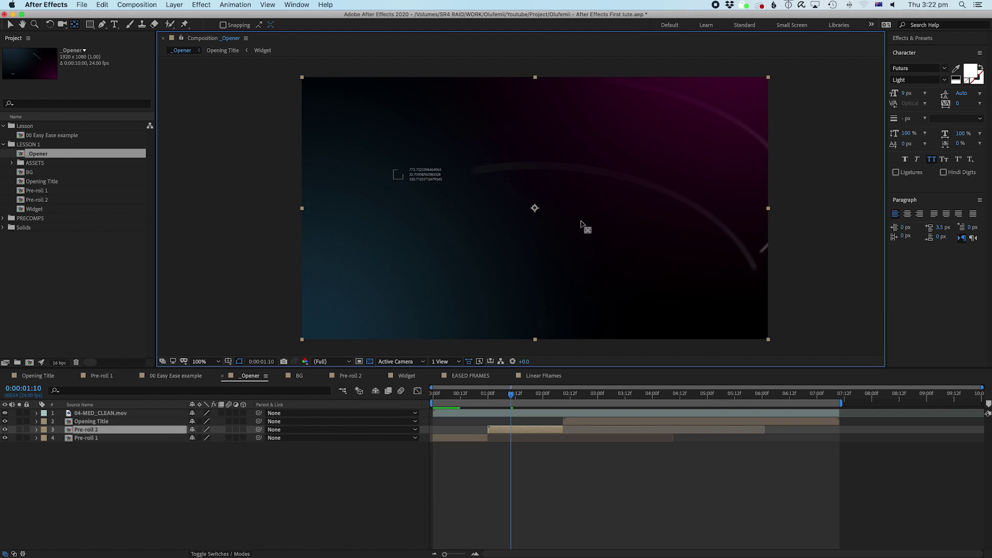
click(530, 429)
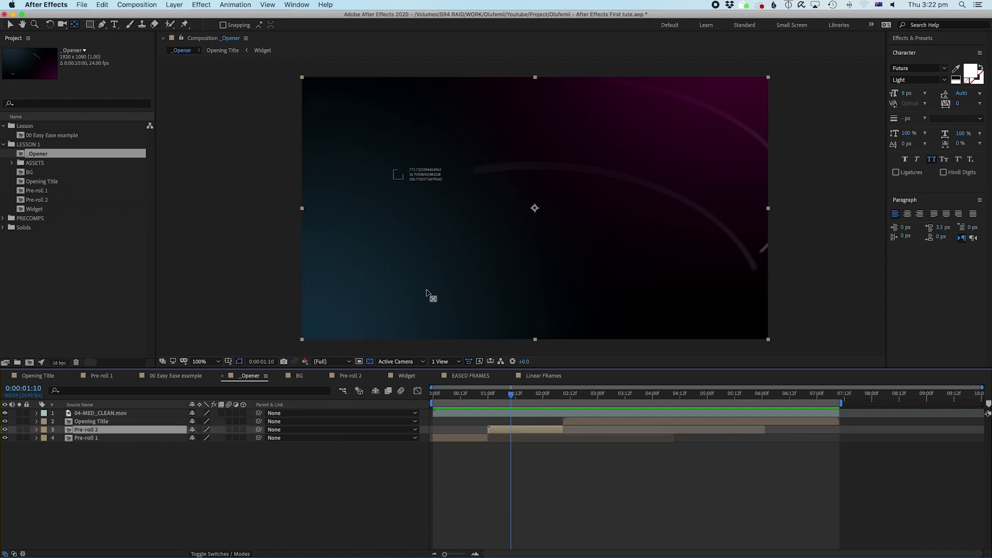
click(49, 25)
drag(702, 114, 429, 265)
click(522, 424)
click(522, 428)
click(74, 24)
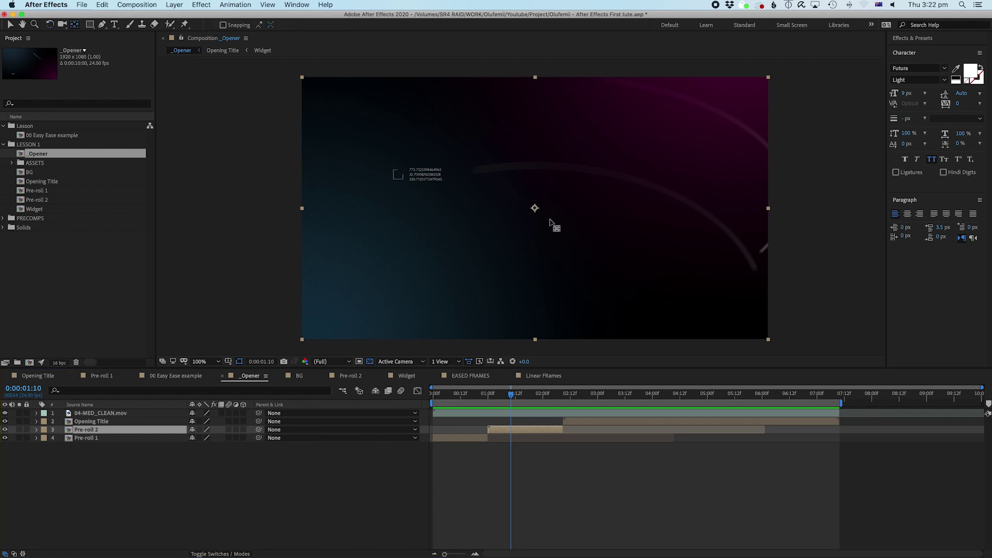
drag(535, 207, 299, 214)
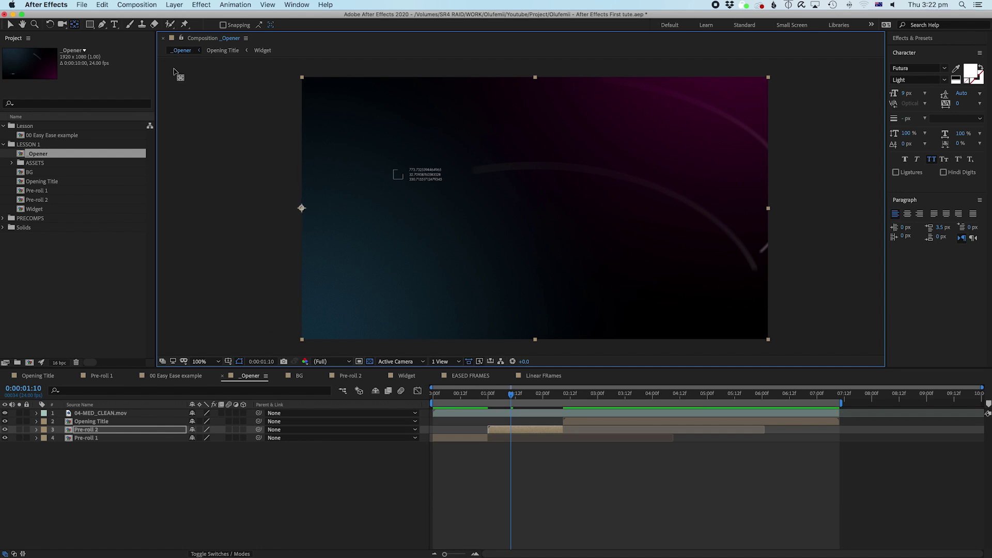
click(50, 24)
drag(733, 148, 412, 224)
key(super+alt+Home)
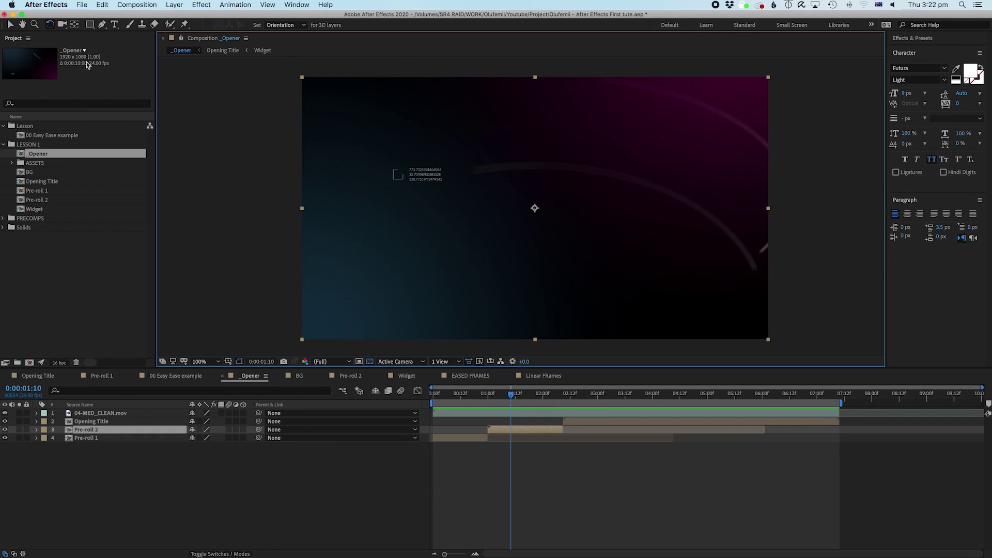
click(10, 24)
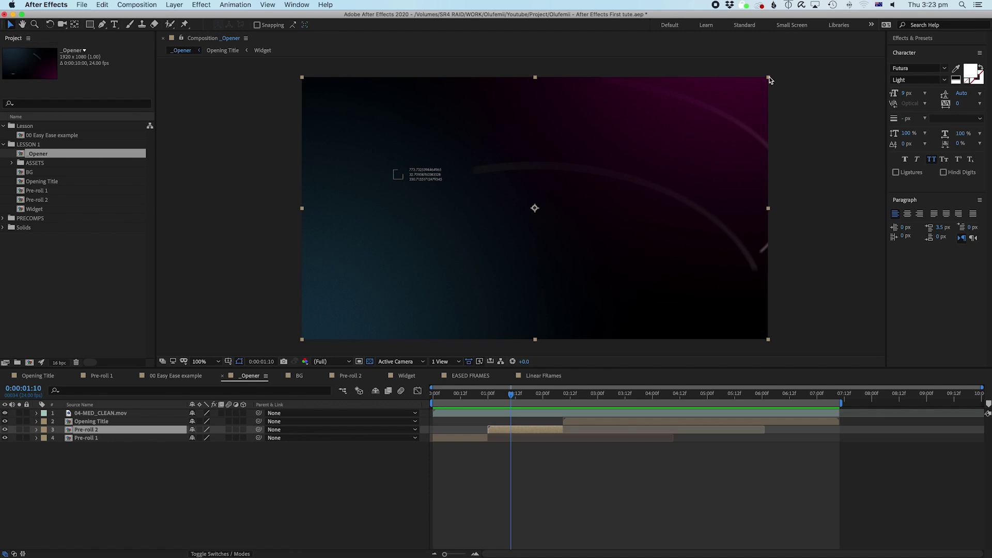
drag(769, 79, 578, 131)
key(super+z)
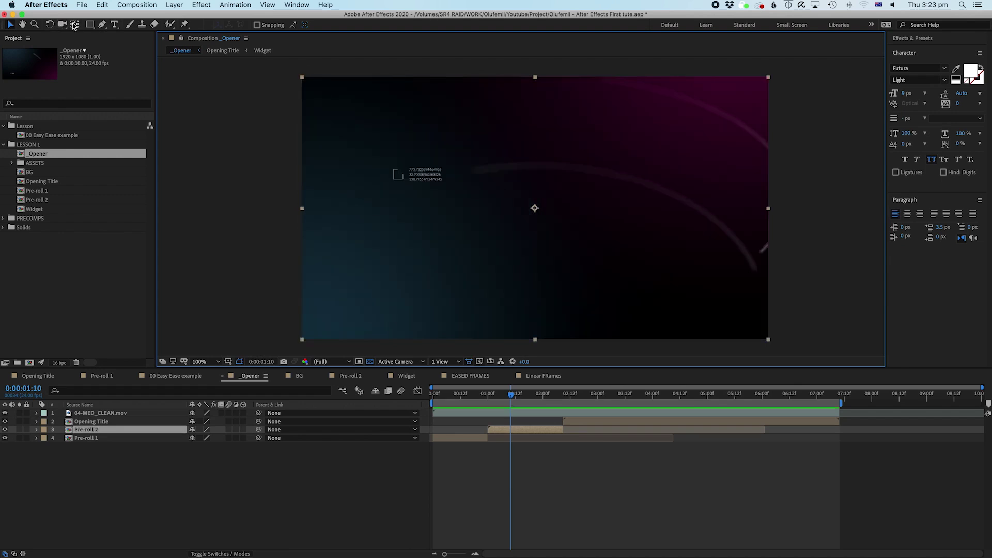
click(75, 24)
drag(532, 208, 304, 210)
click(10, 25)
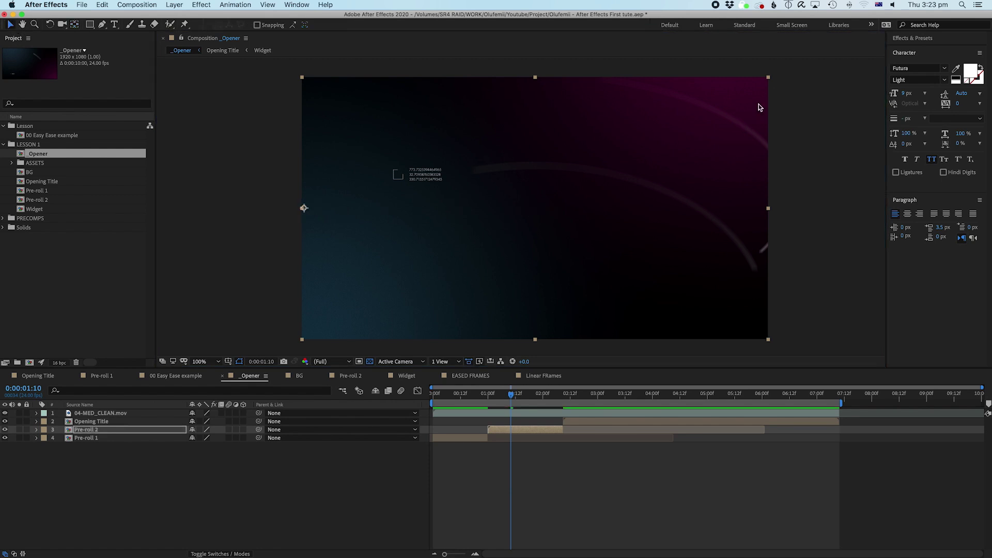
drag(769, 79, 564, 154)
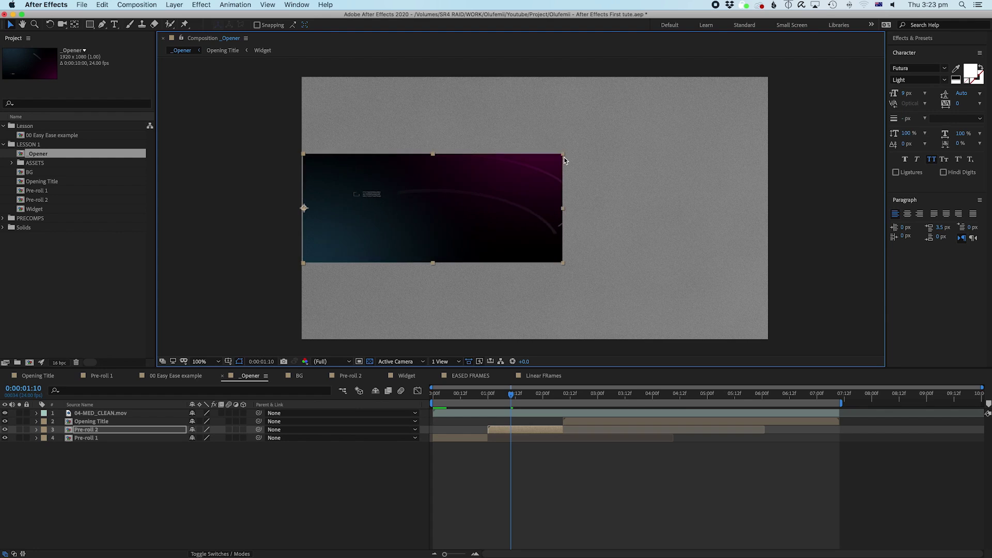
key(super+z)
click(89, 25)
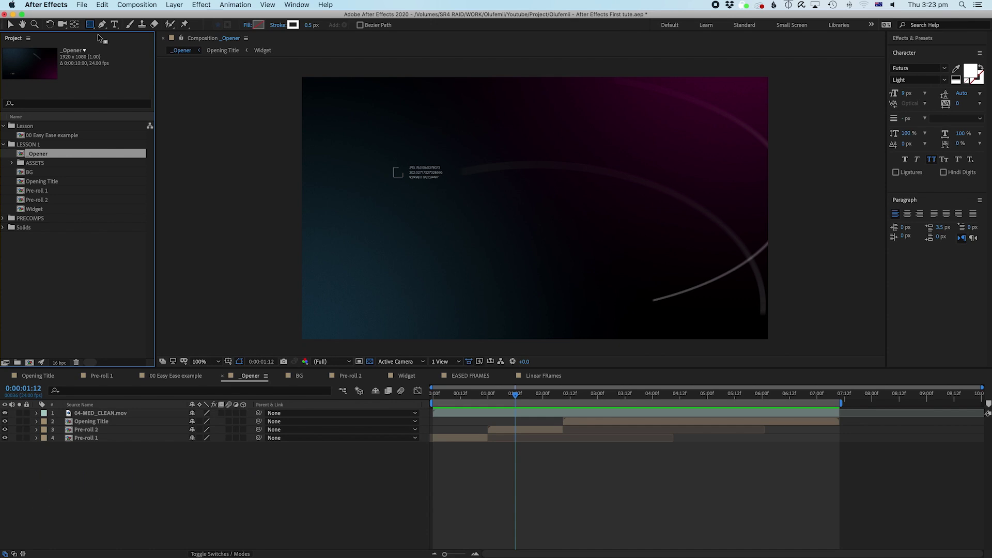
Step: Add a 'Hello there!' text layer near the comp centre and enlarge it to 114 px
click(103, 25)
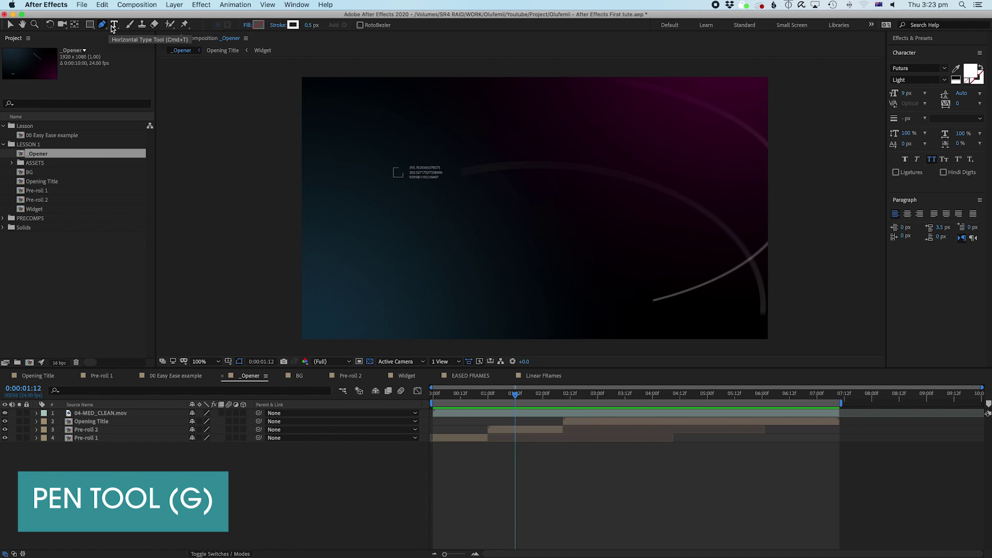
click(114, 25)
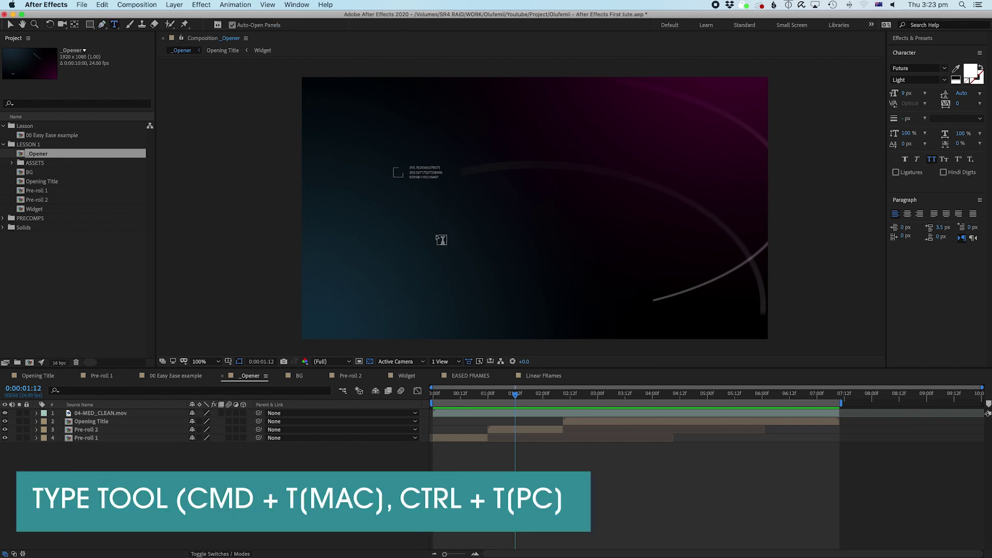
click(455, 221)
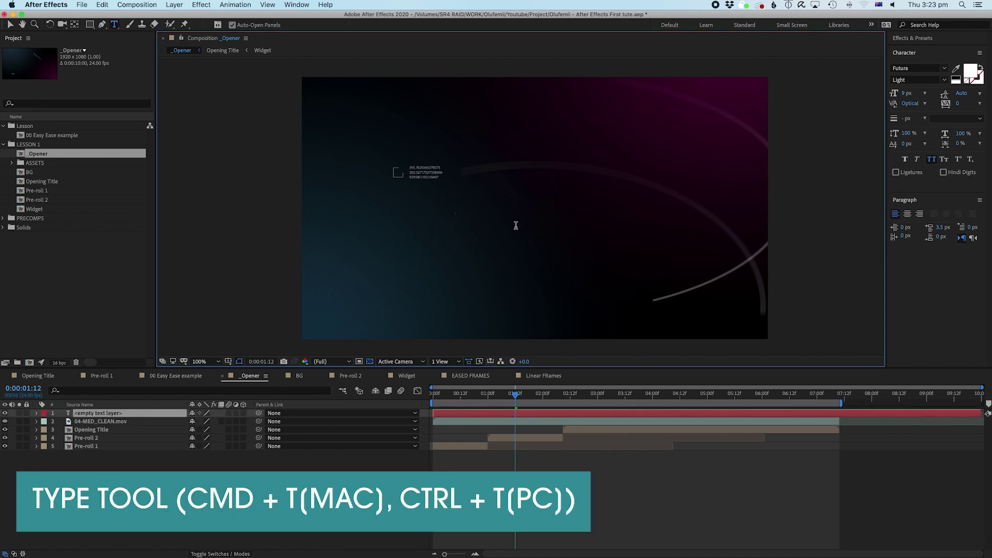
text(J)
text(ello there!)
key(super+a)
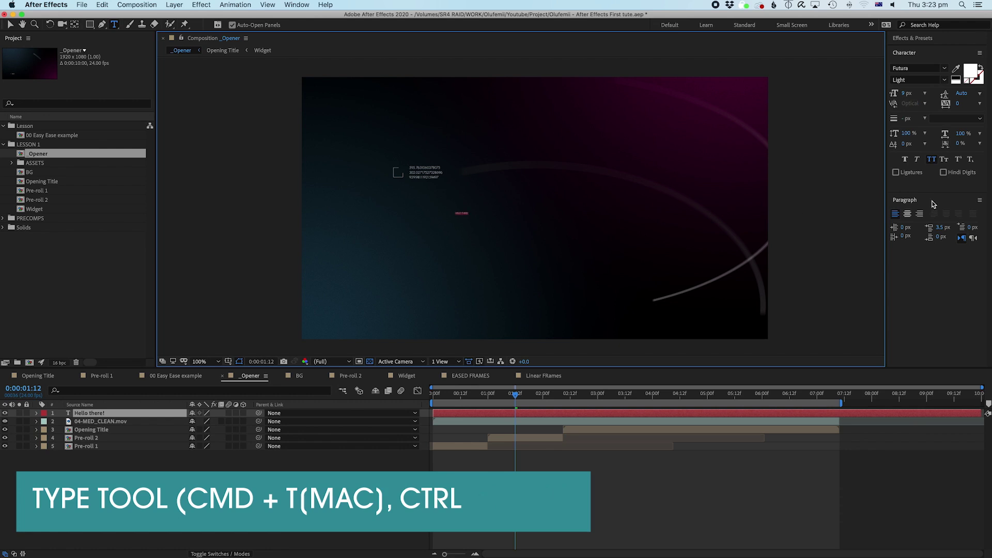
drag(905, 96, 959, 96)
Step: Reselect the Hello there! layer, try the Puppet Position Pin tool, then return to Selection with V
click(614, 460)
click(533, 414)
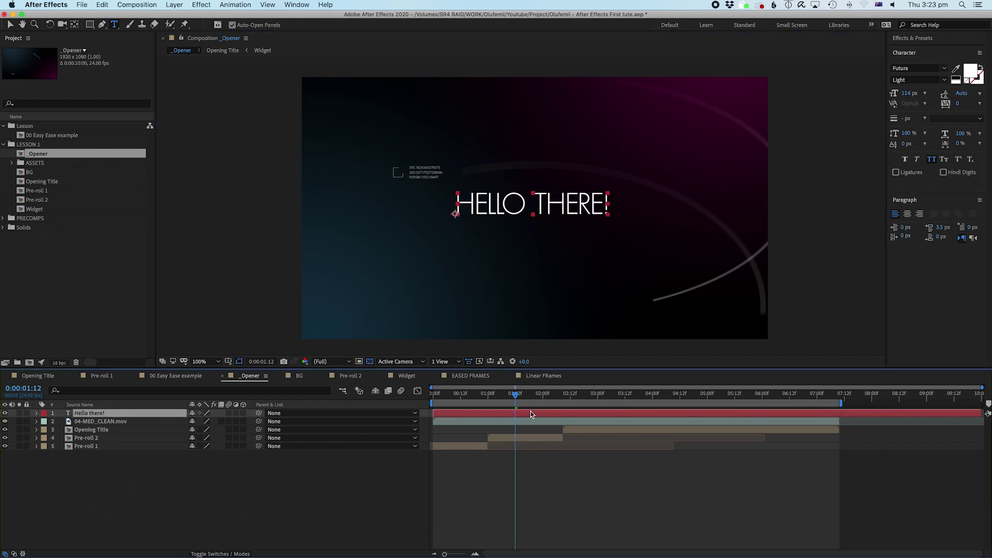
click(528, 428)
click(532, 409)
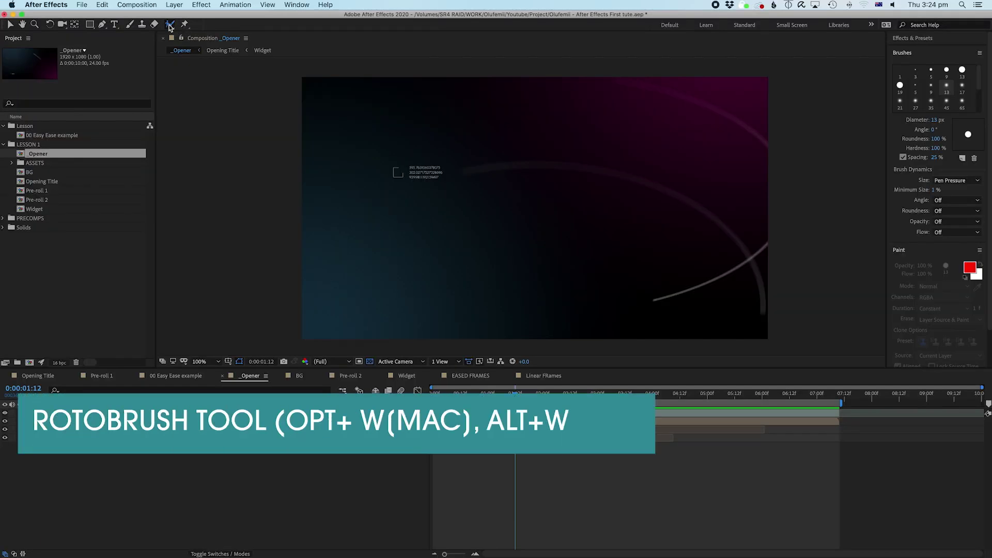
click(185, 25)
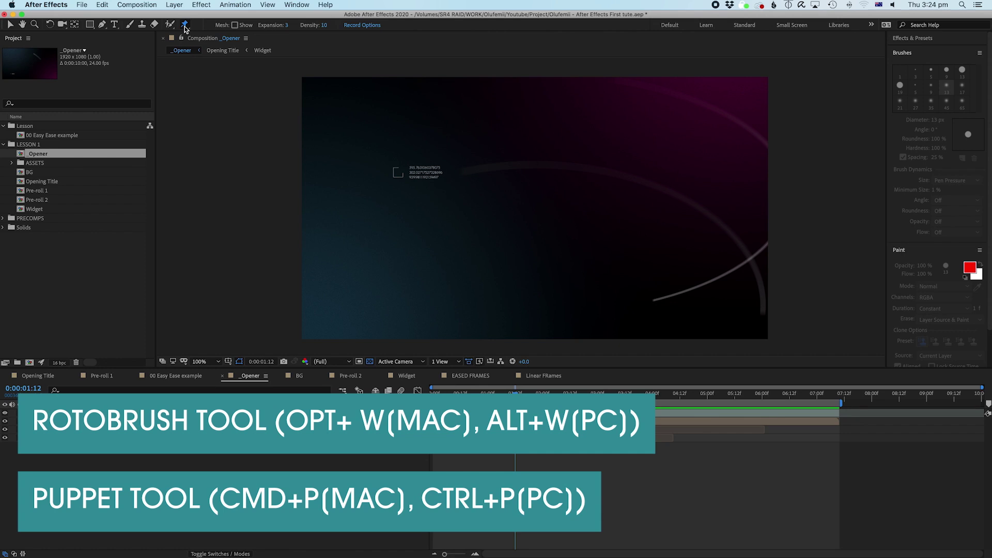
key(v)
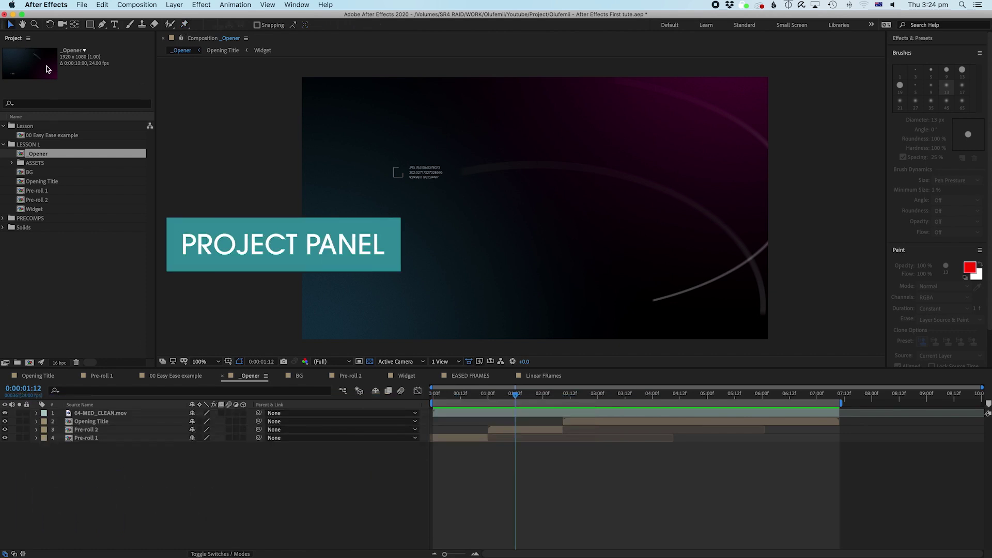
Step: Collapse the LESSON 1 folder and select the PRECOMPS folder in the Project panel
click(4, 145)
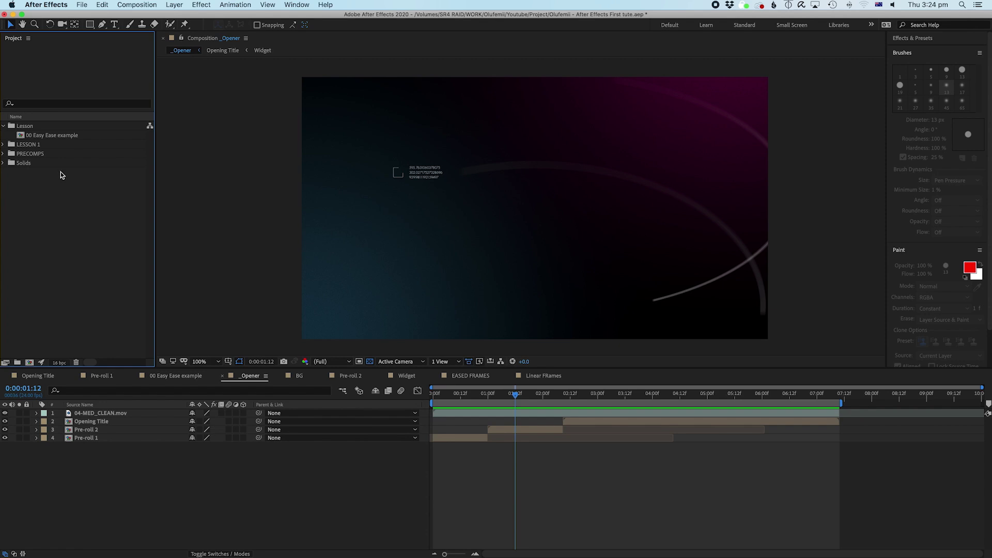
click(26, 155)
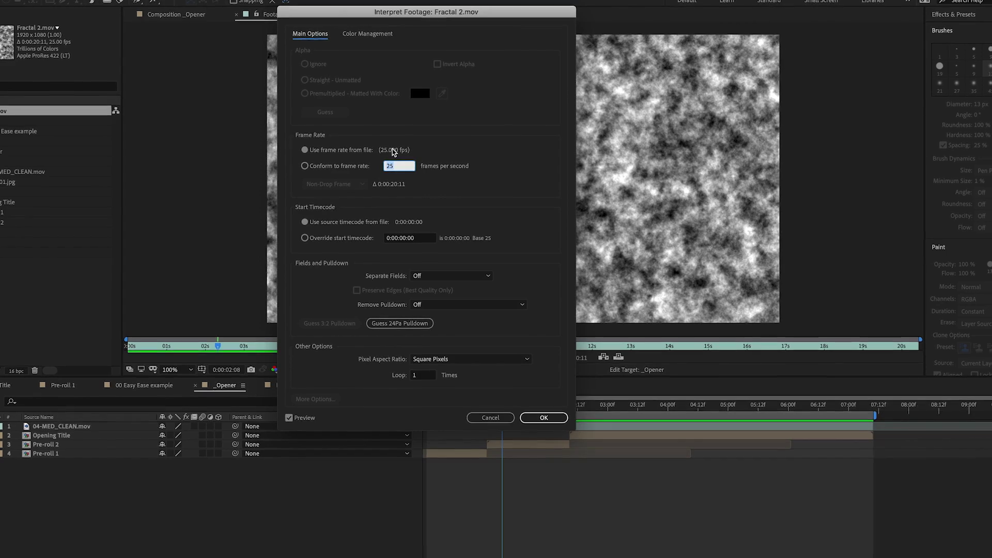
Step: Touch the conform frame-rate value, then add a project folder named NEW BIN and select it
click(305, 167)
double_click(395, 165)
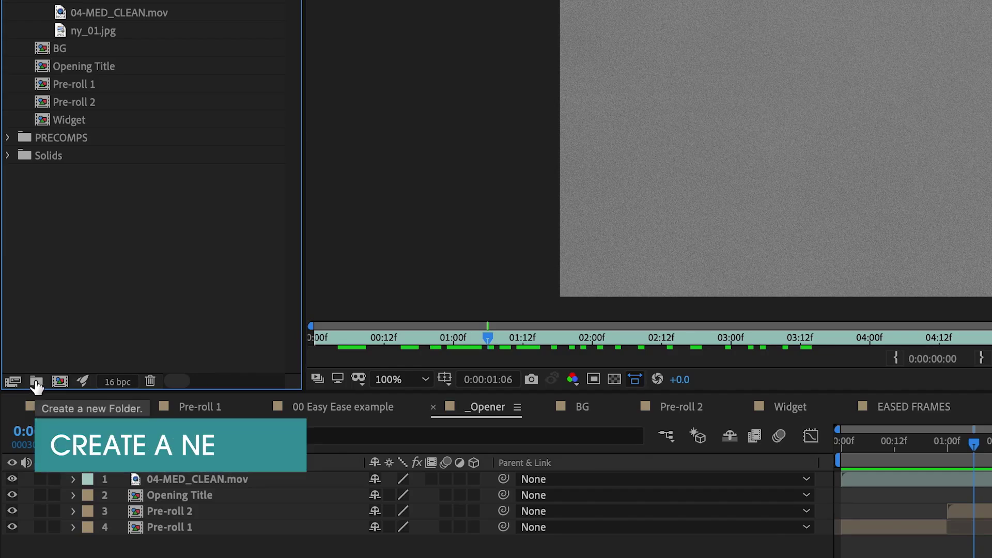
click(35, 381)
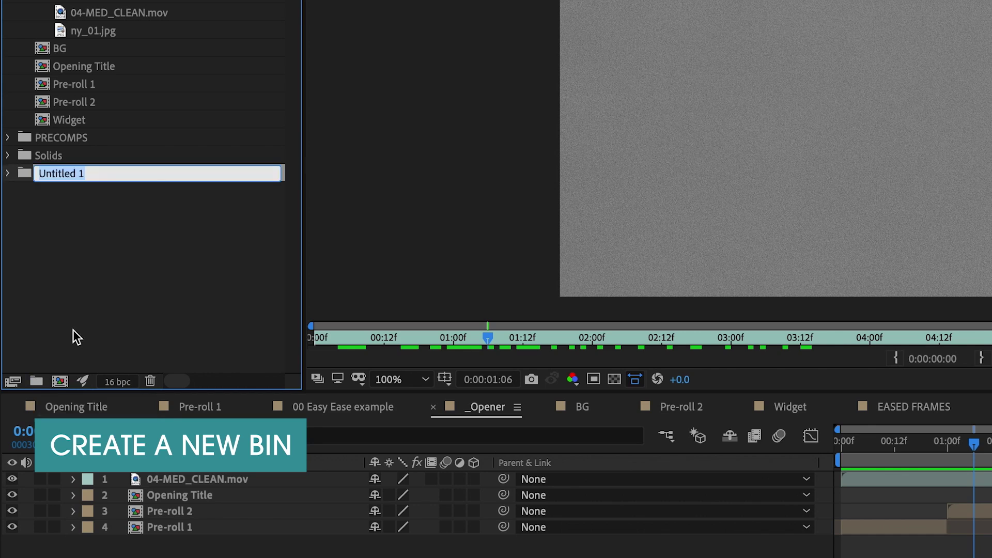
text(NEd)
key(BackSpace)
text(W BIN)
key(Return)
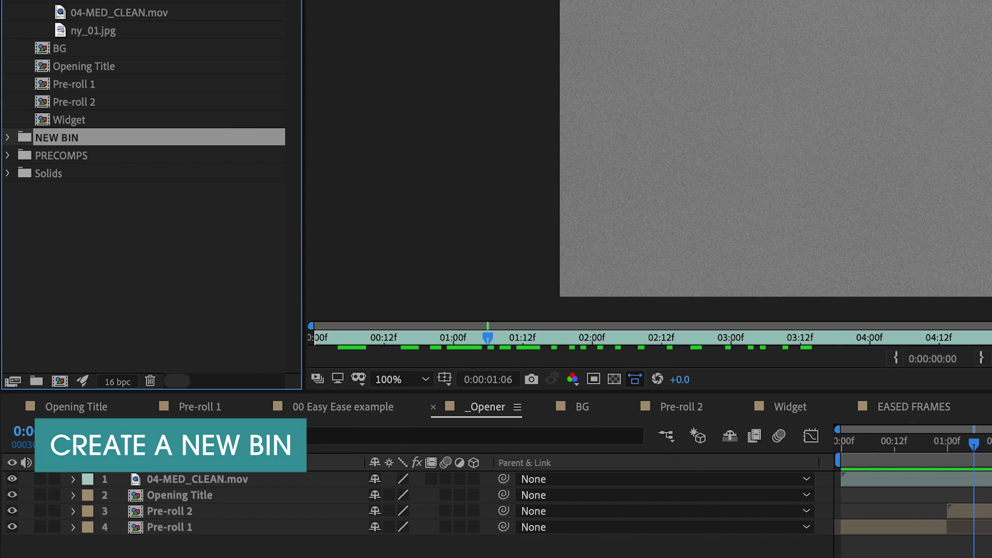
click(96, 246)
click(54, 135)
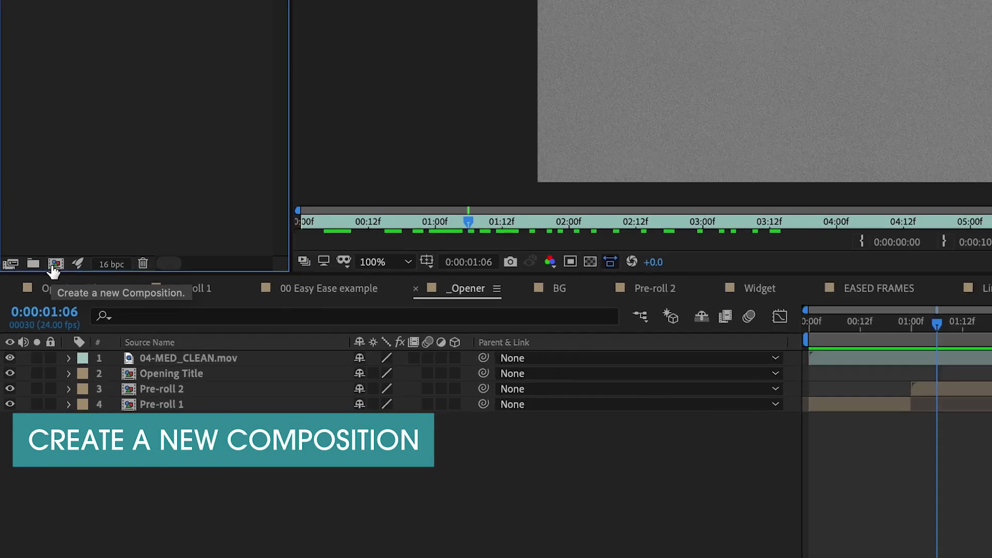
Step: Start a new composition and name it Opening title
click(65, 225)
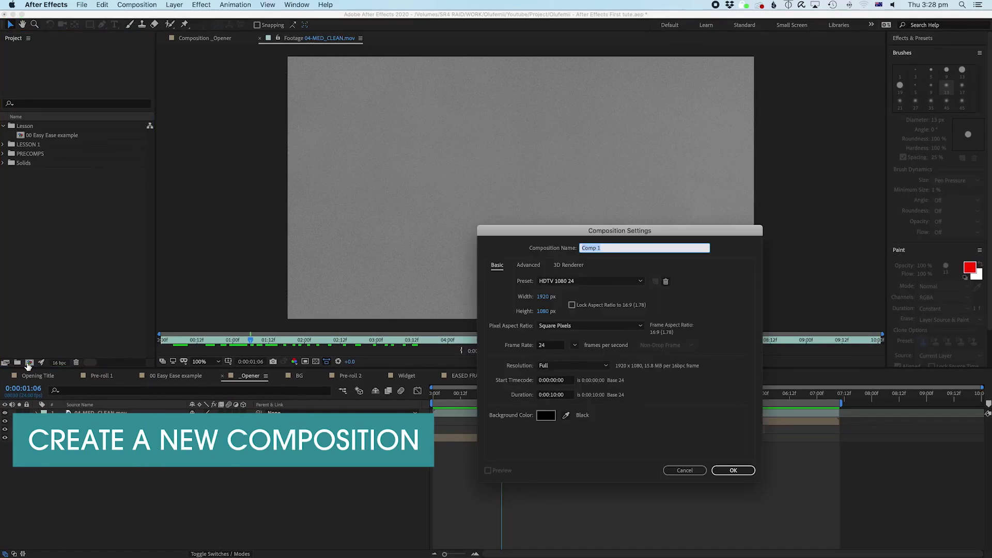
drag(648, 229, 527, 69)
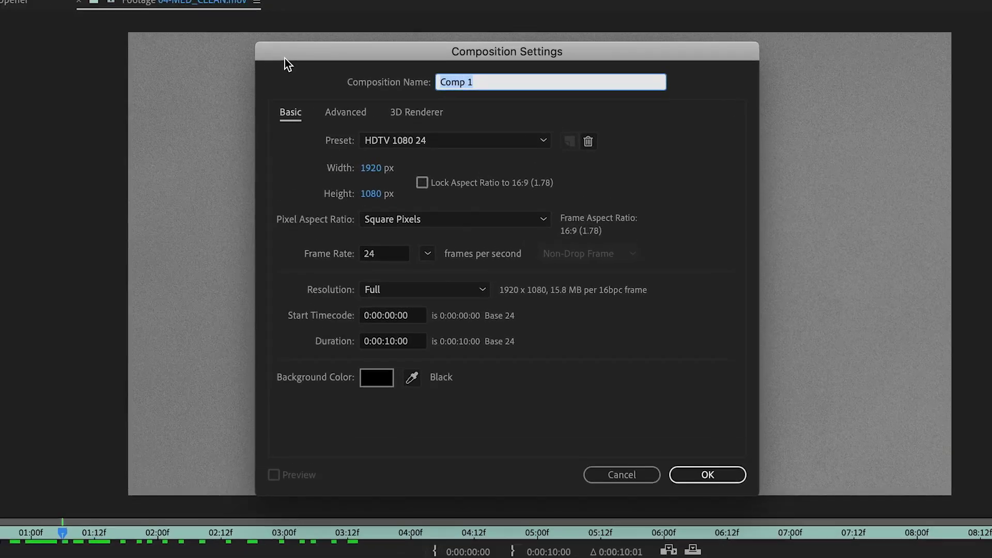
text(Opening title)
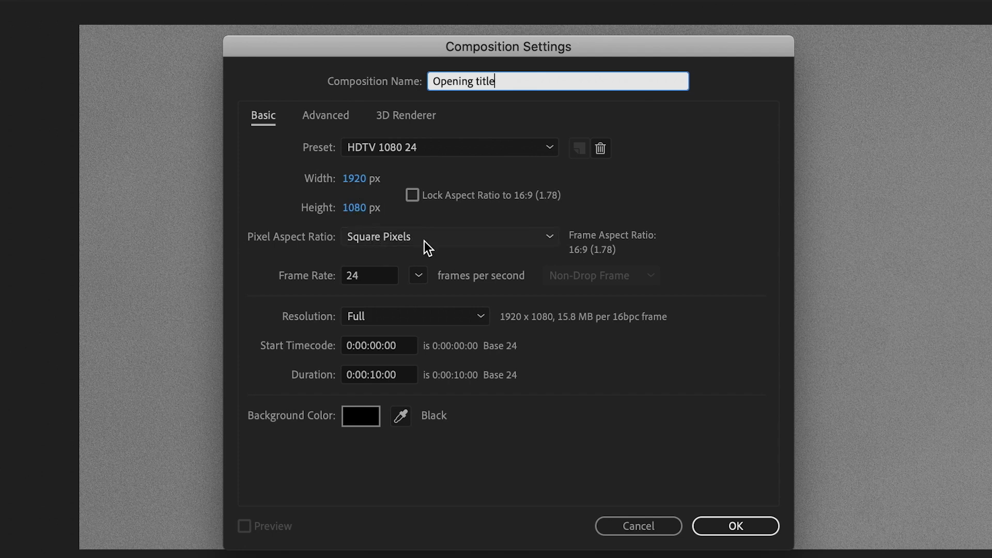
Step: Keep 24 fps, check start timecode and 10 s duration, create the comp, and add a folder
click(364, 278)
click(418, 276)
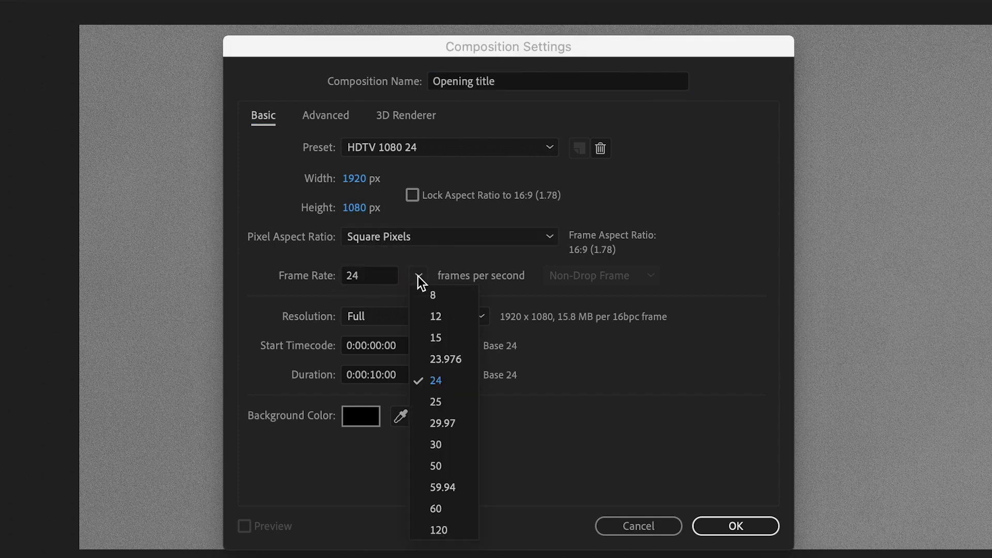
click(379, 277)
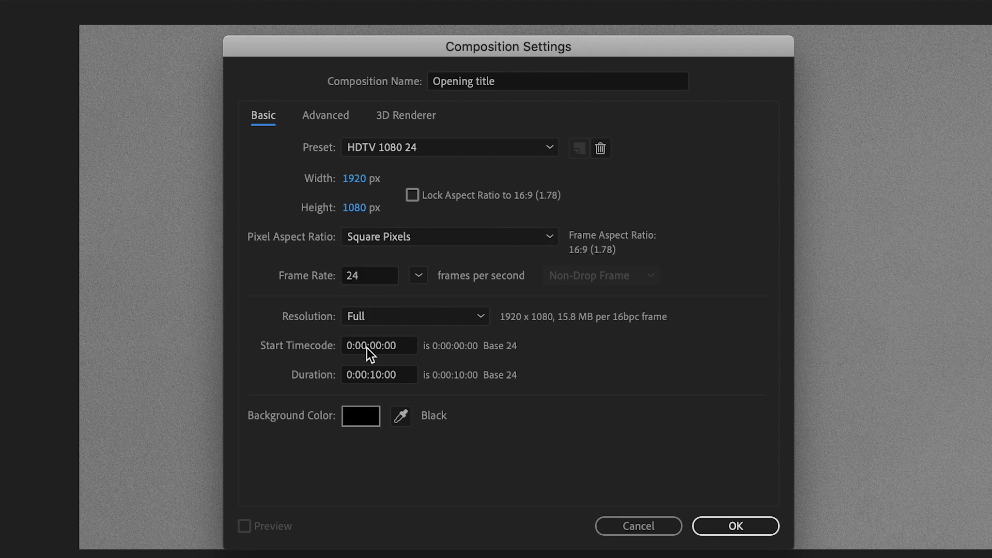
click(381, 376)
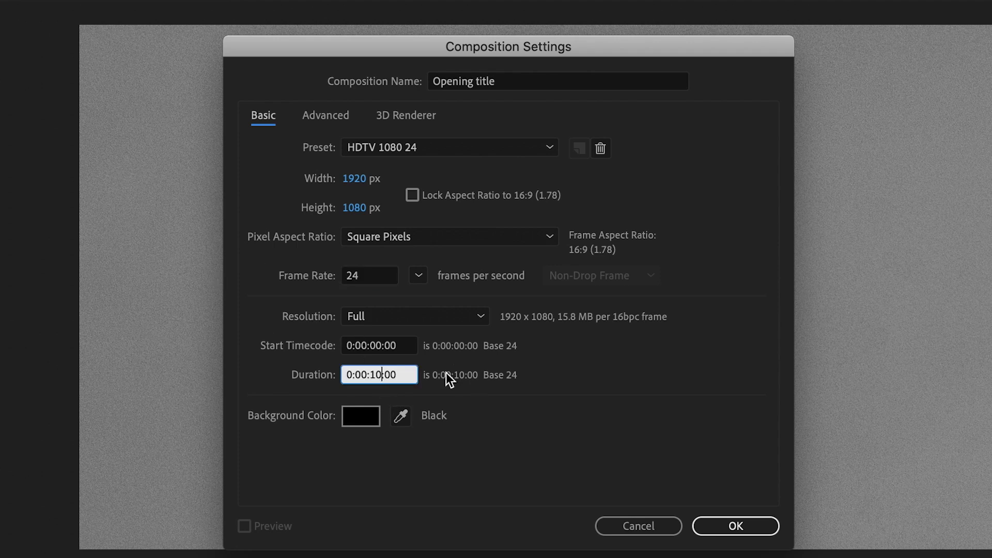
click(357, 350)
key(Left)
key(Left)
key(Left)
key(Left)
key(Left)
key(Left)
key(Left)
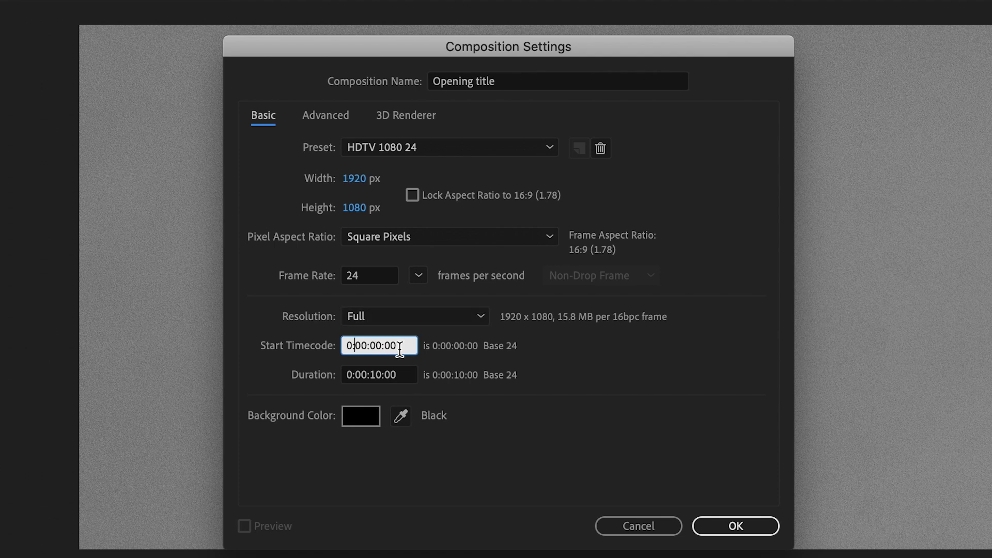
click(382, 375)
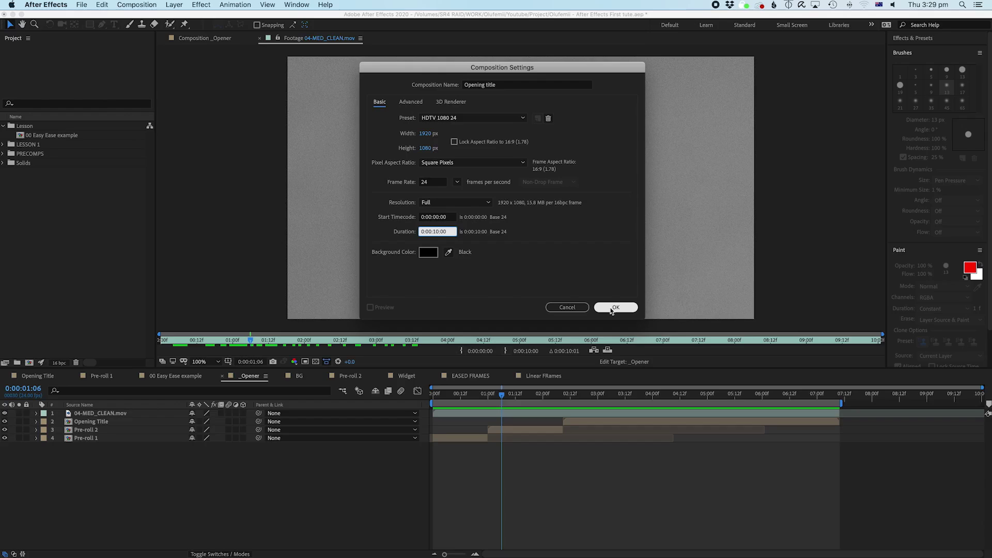
click(613, 308)
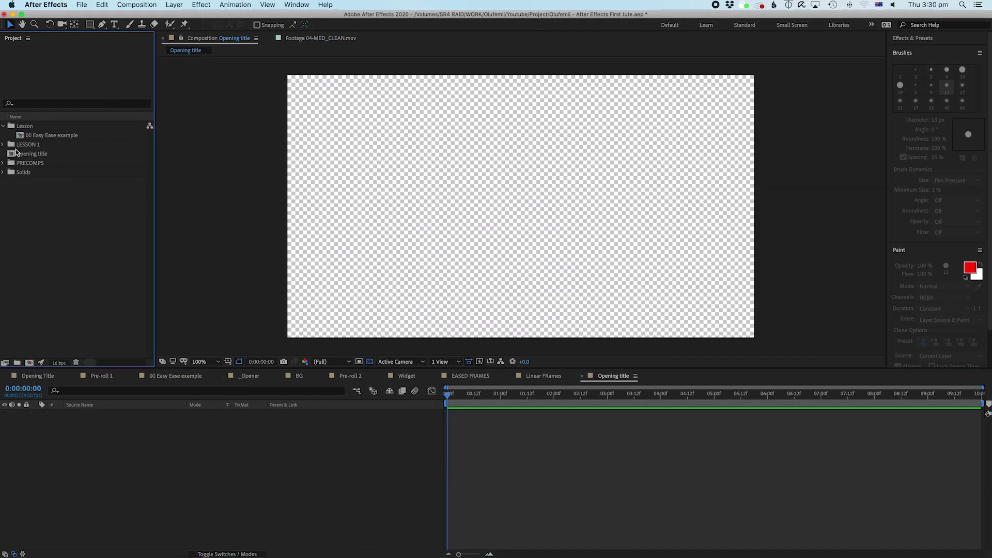
click(3, 126)
click(17, 362)
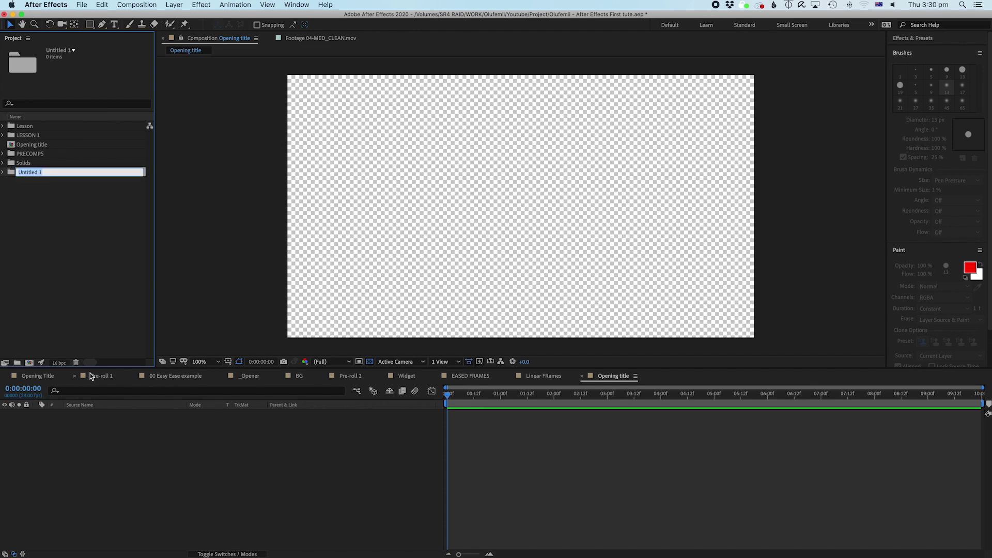
Step: Name the new folder LESSON 1.1 and move the Opening title comp into it
text(LESSON 1.1)
key(Return)
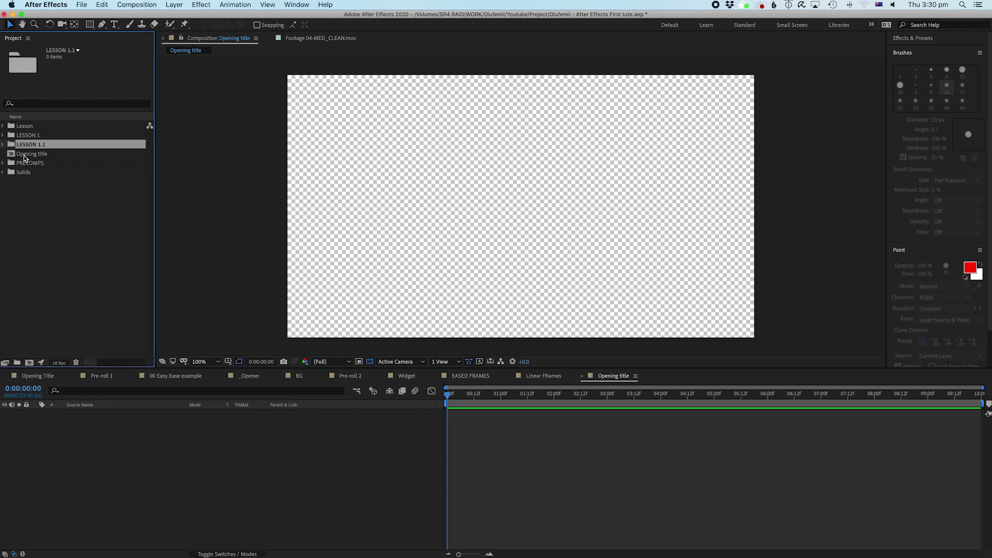
drag(23, 156, 26, 144)
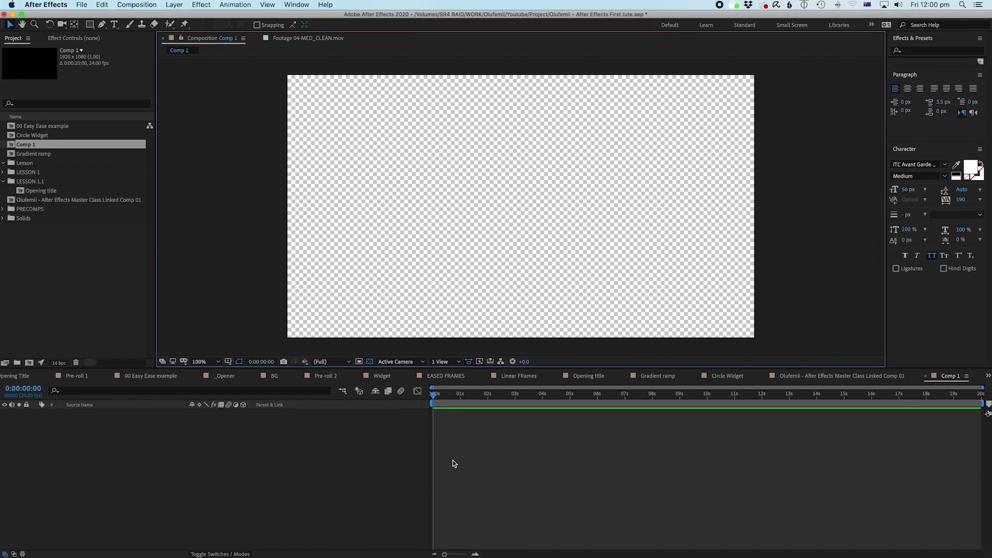
Step: Save the project to the Desktop as 'My first after Effects project.aep' with Save As
click(82, 5)
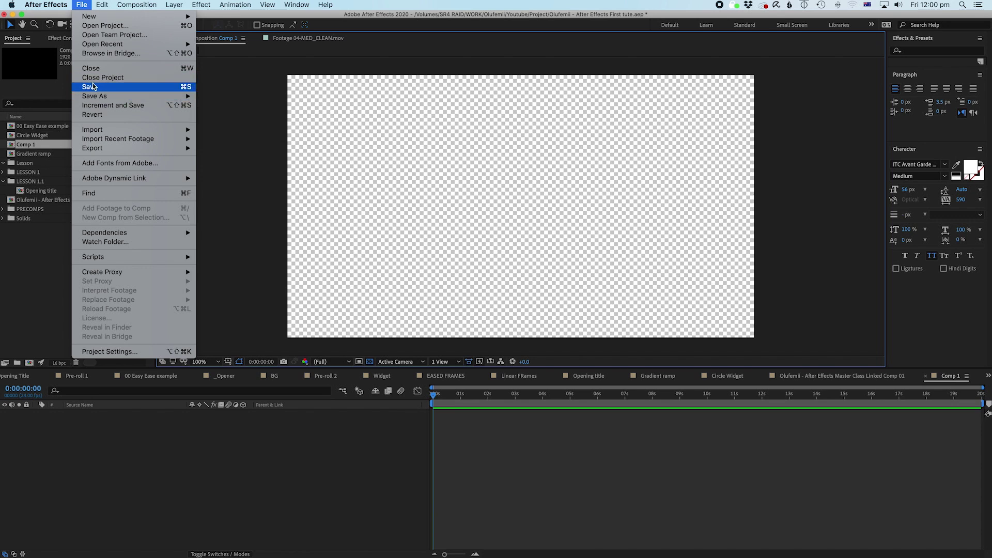
mouse_move(94, 96)
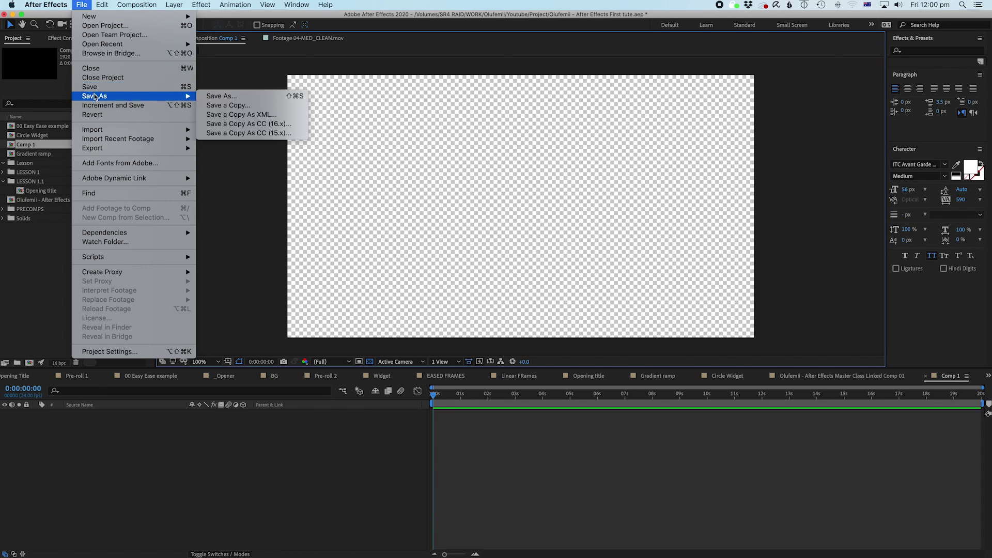
click(245, 97)
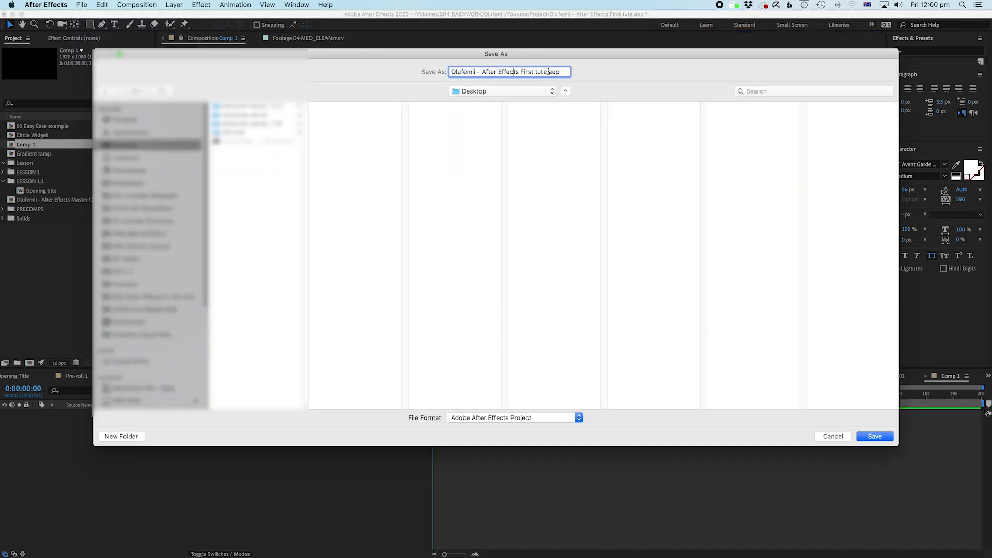
key(BackSpace)
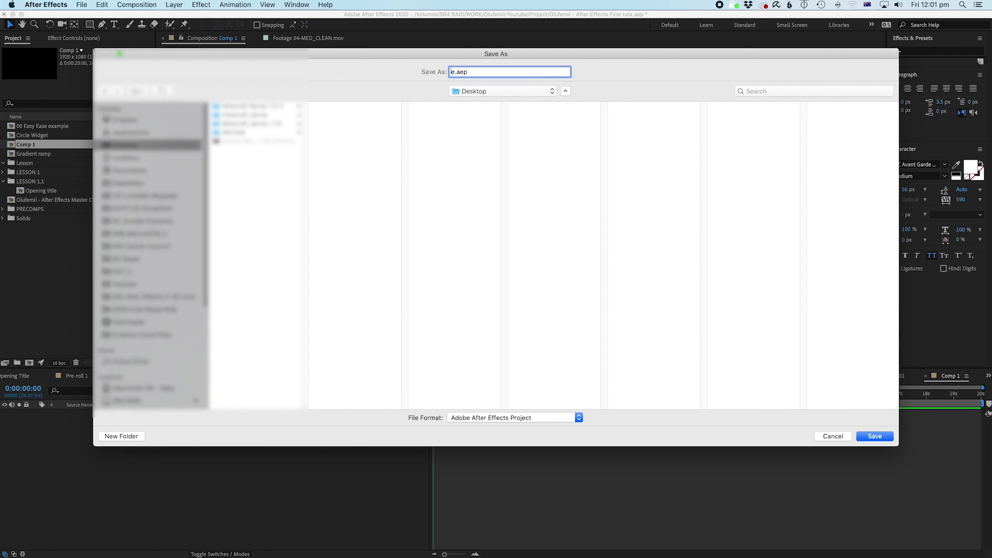
key(Delete)
text(My first a)
text(fter Effects pr)
text(oject)
key(Return)
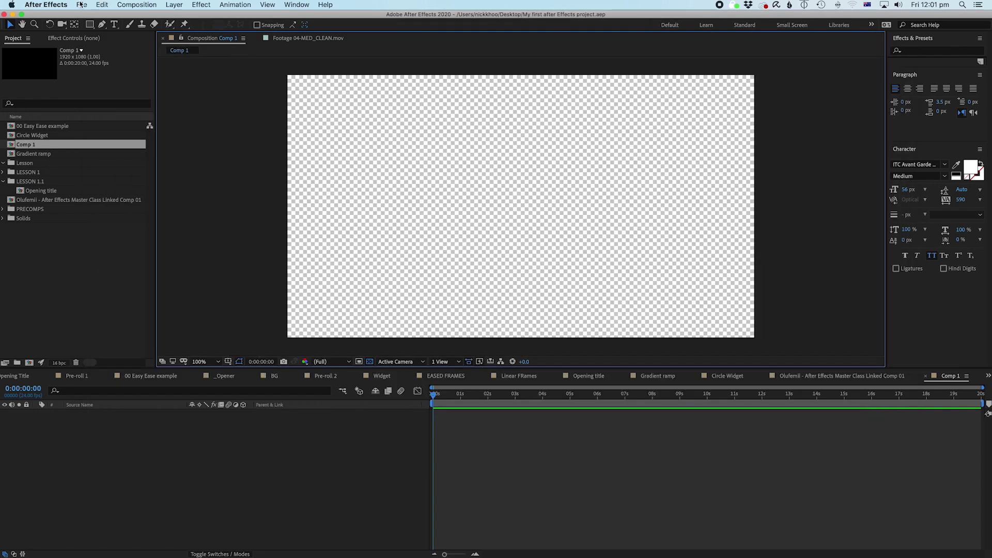
Step: Open the Auto-Save page of Edit > Preferences and reposition the window
click(46, 5)
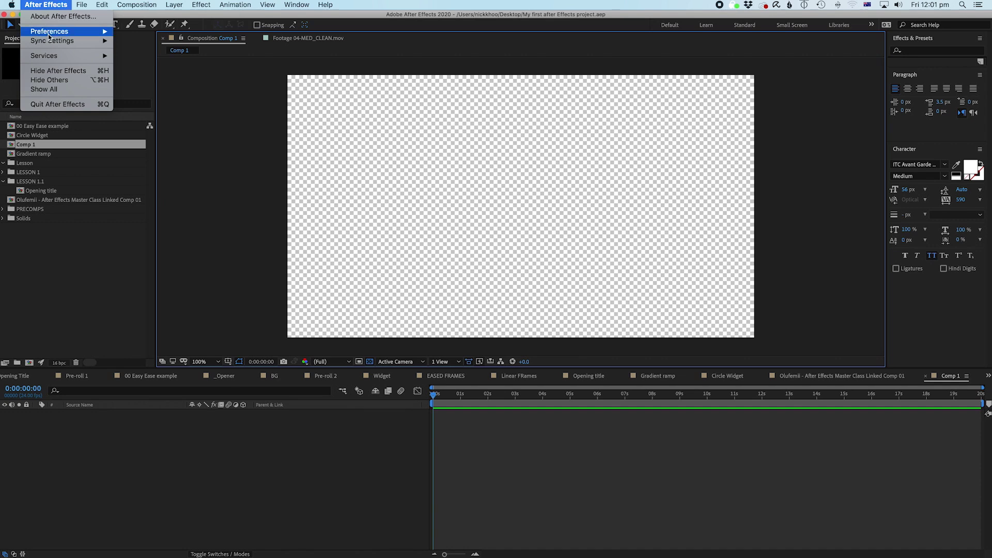
mouse_move(48, 34)
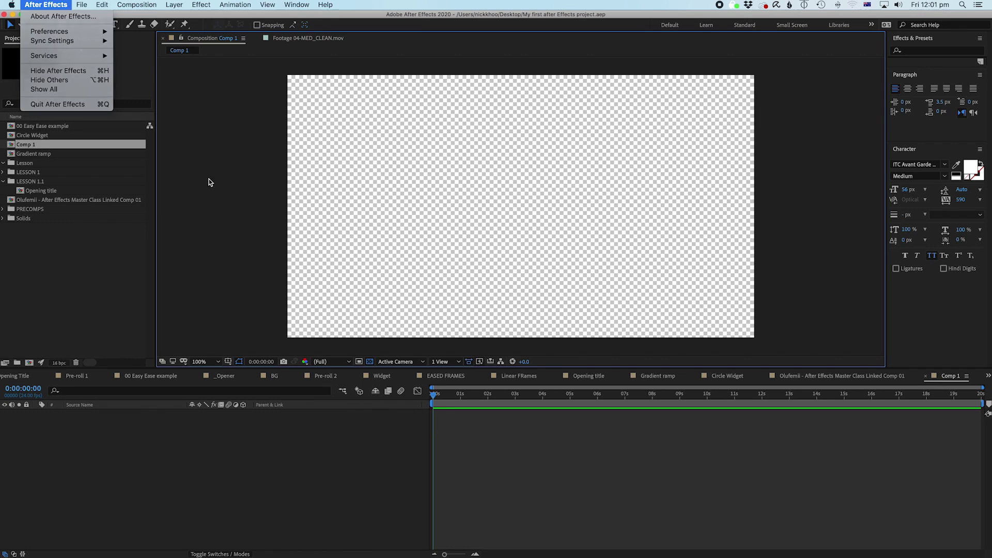
click(209, 181)
click(46, 5)
mouse_move(62, 34)
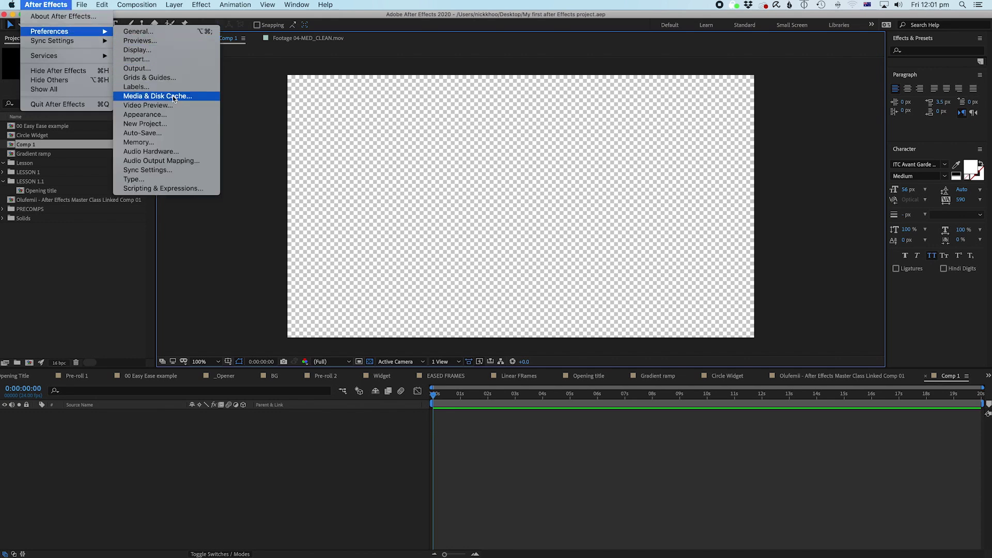
click(142, 132)
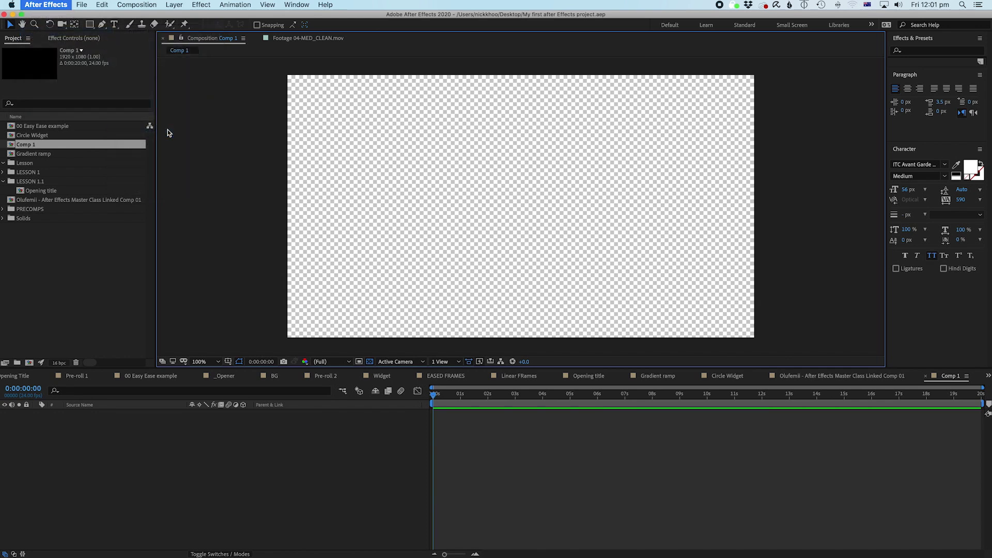
drag(735, 428, 345, 57)
drag(266, 47, 327, 32)
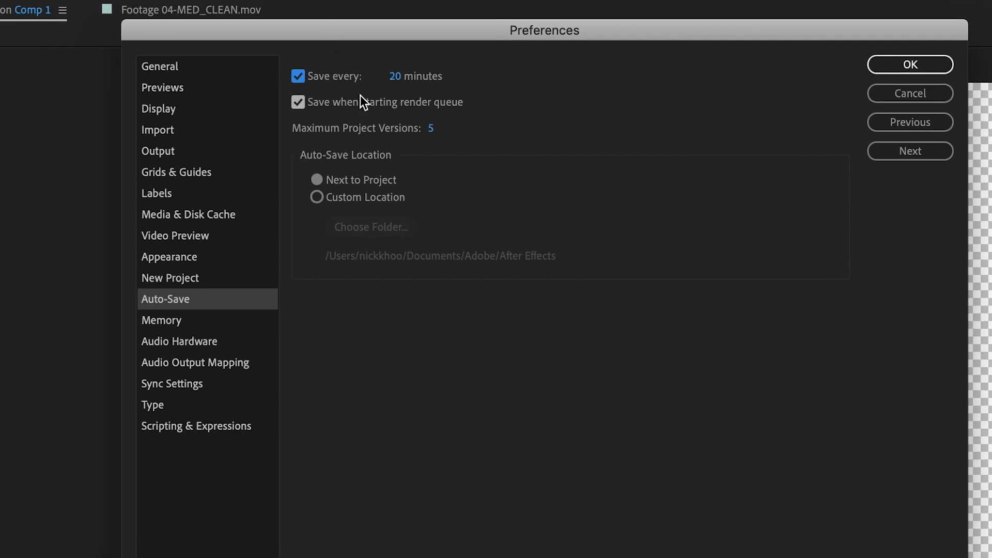
Step: Auto-save every 15 minutes, skip saving on render queue start, keep 10 versions, and confirm
click(394, 76)
text(15)
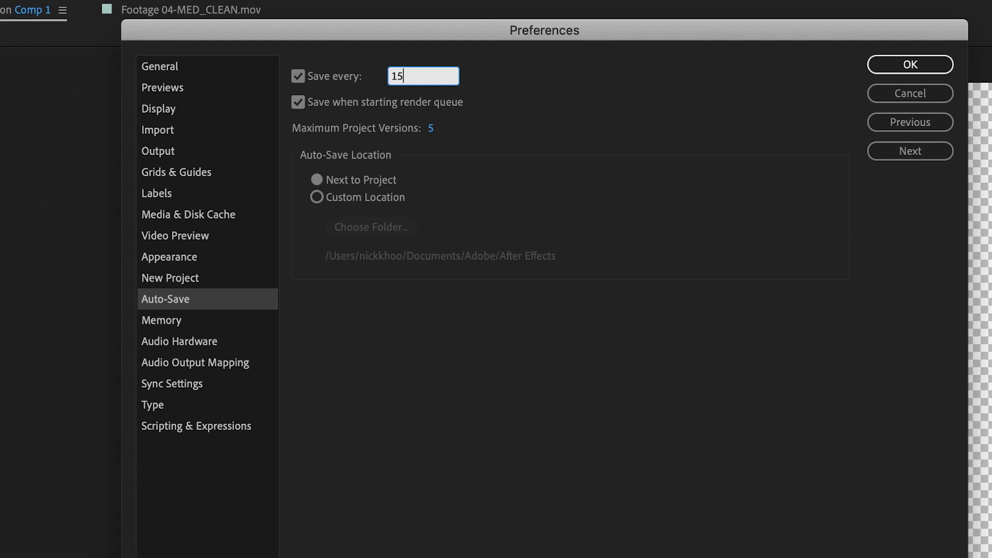
click(421, 106)
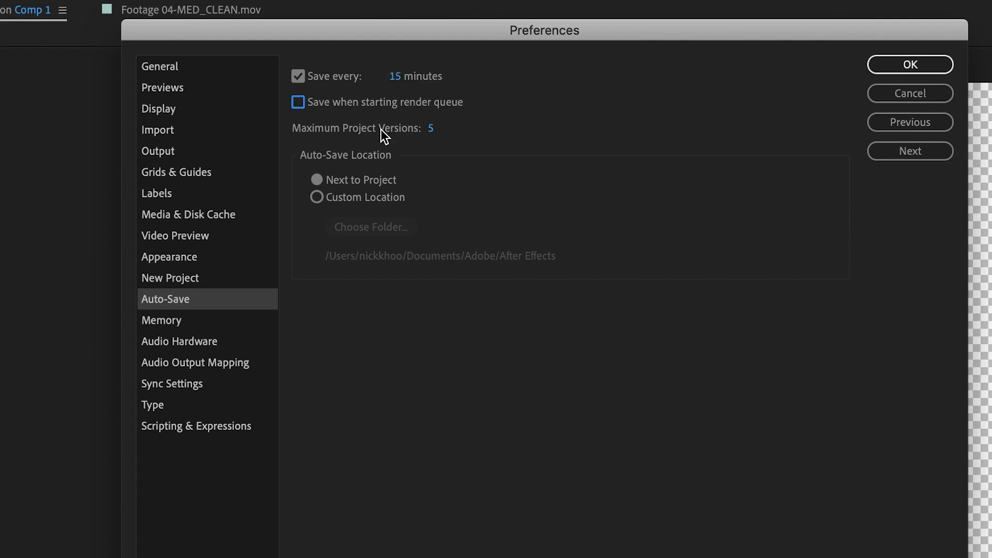
click(430, 129)
text(10)
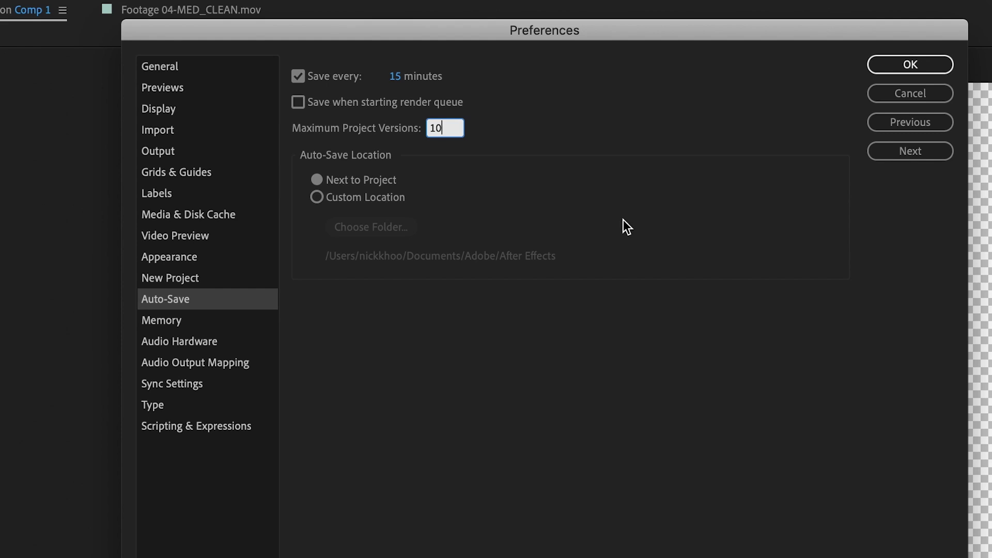
click(623, 219)
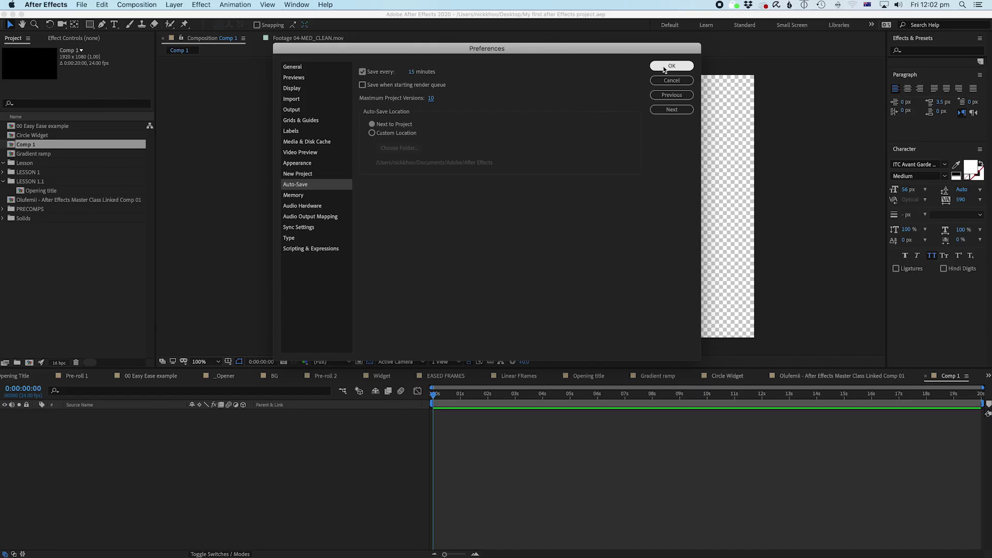
click(671, 66)
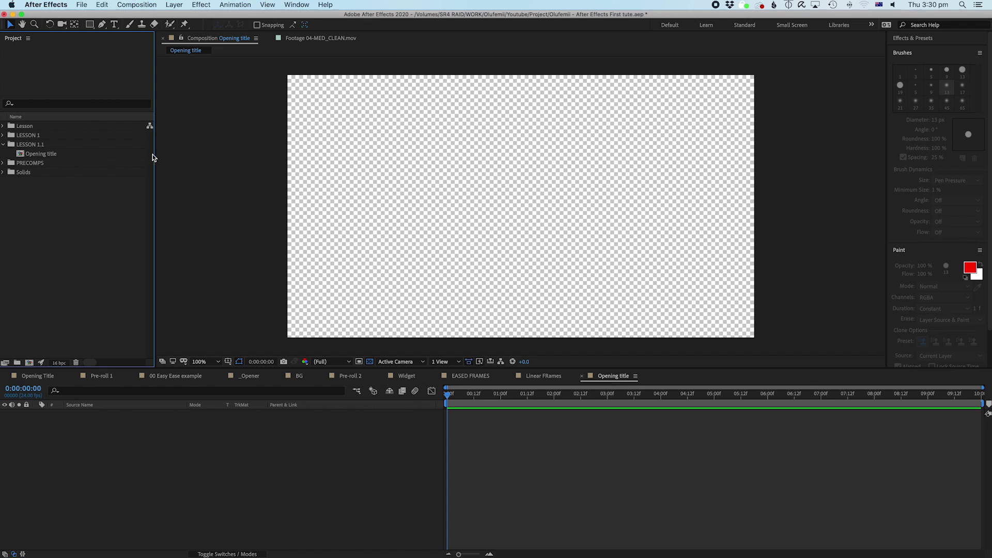
Step: Select Opening title, turn off the transparency grid, and glance at Fast Previews unchanged
click(49, 154)
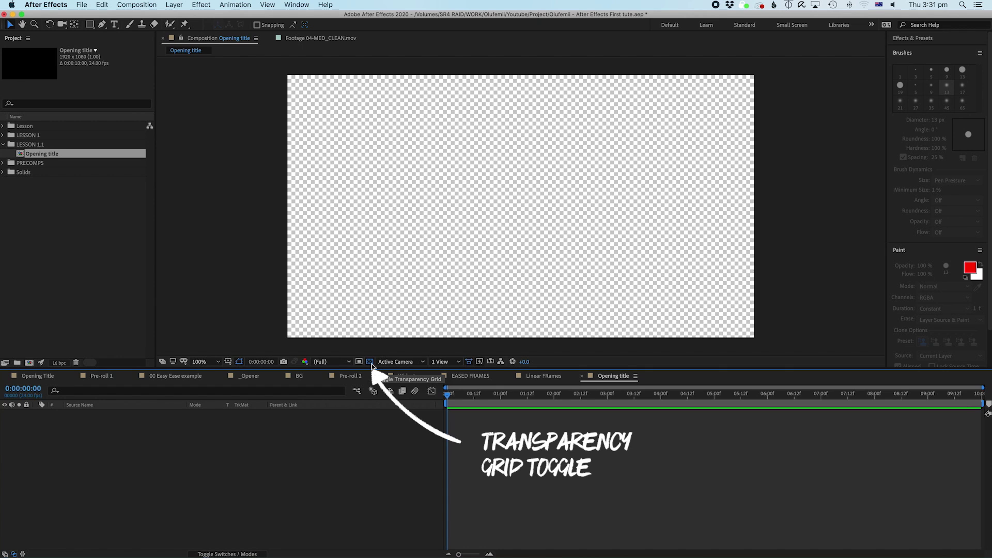
click(370, 362)
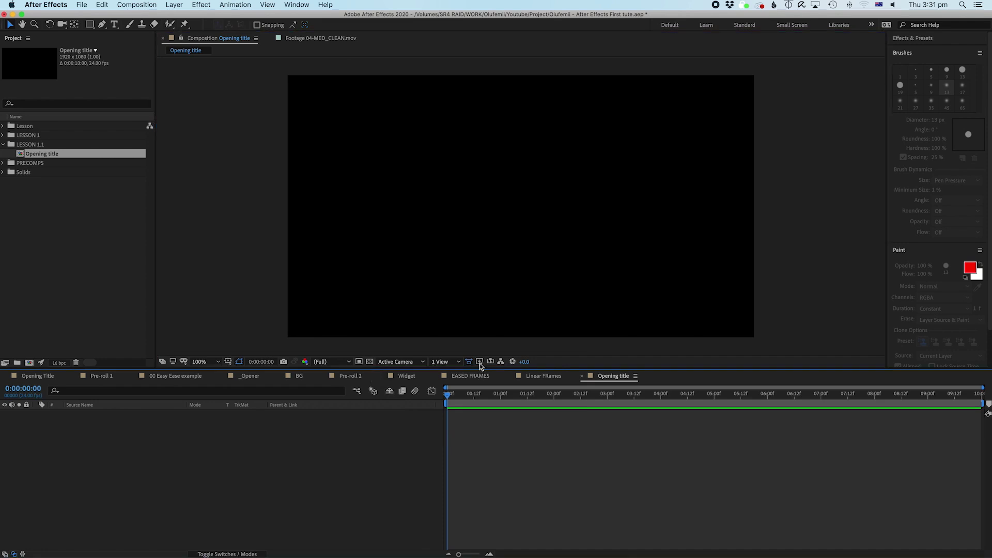
click(479, 361)
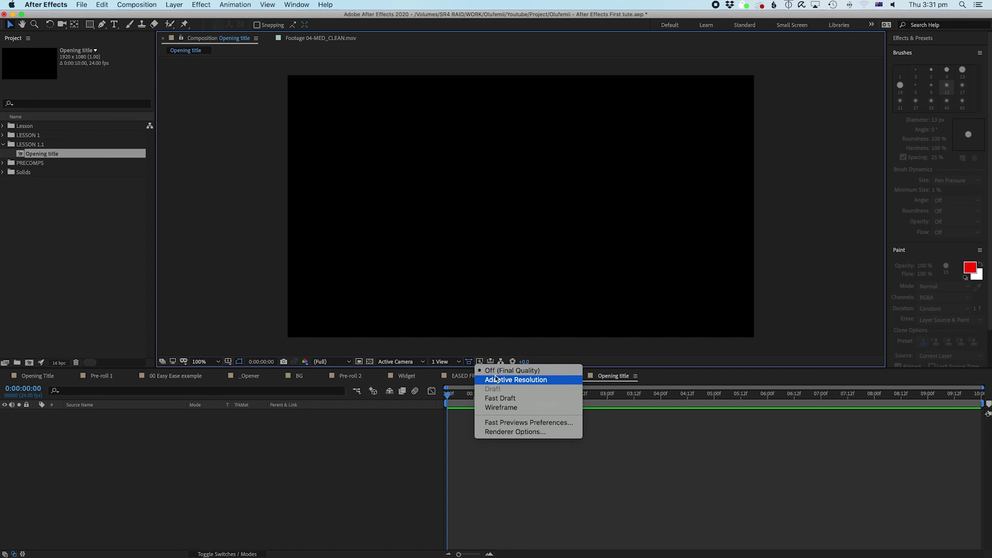
click(476, 347)
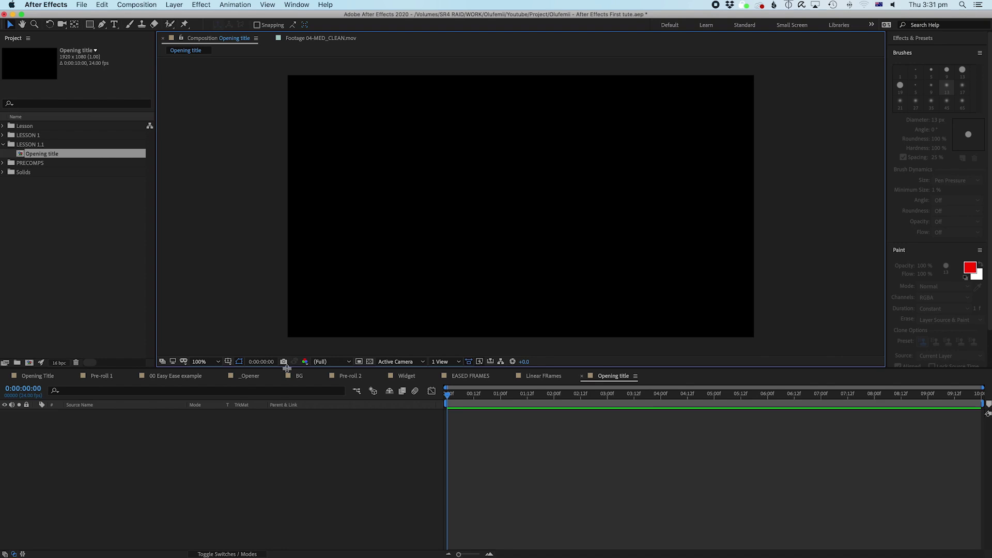
Step: Inspect the preview Resolution choices twice, leaving resolution at Full
click(337, 364)
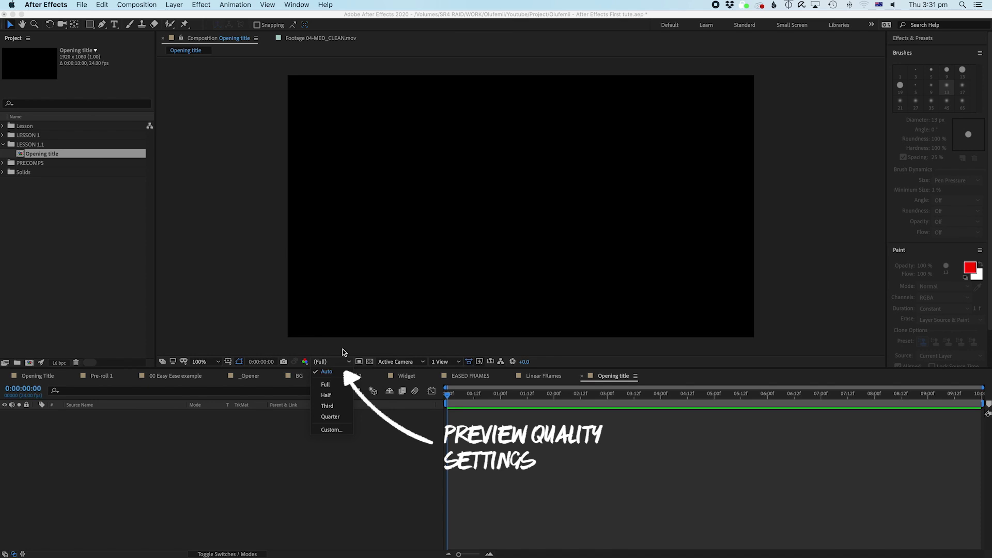
click(309, 372)
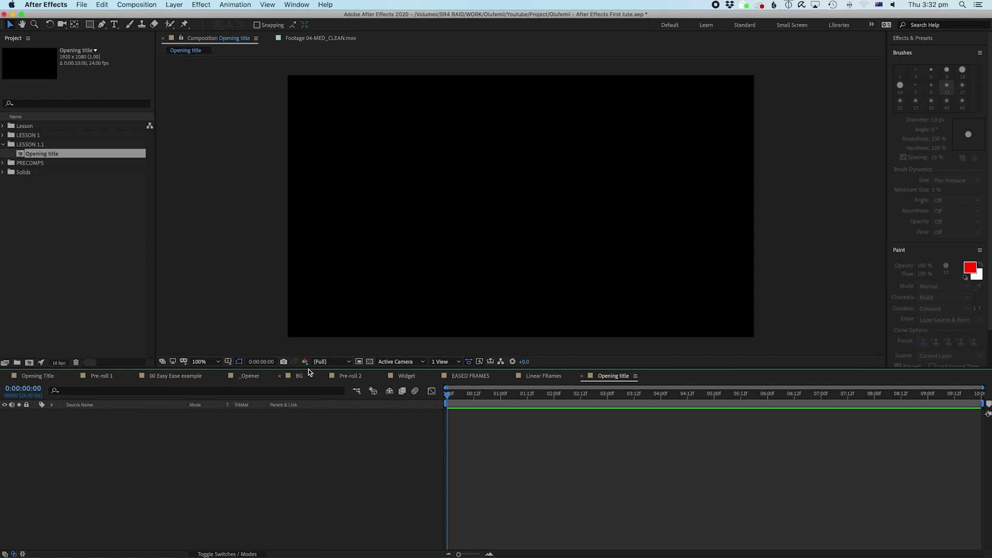
click(336, 362)
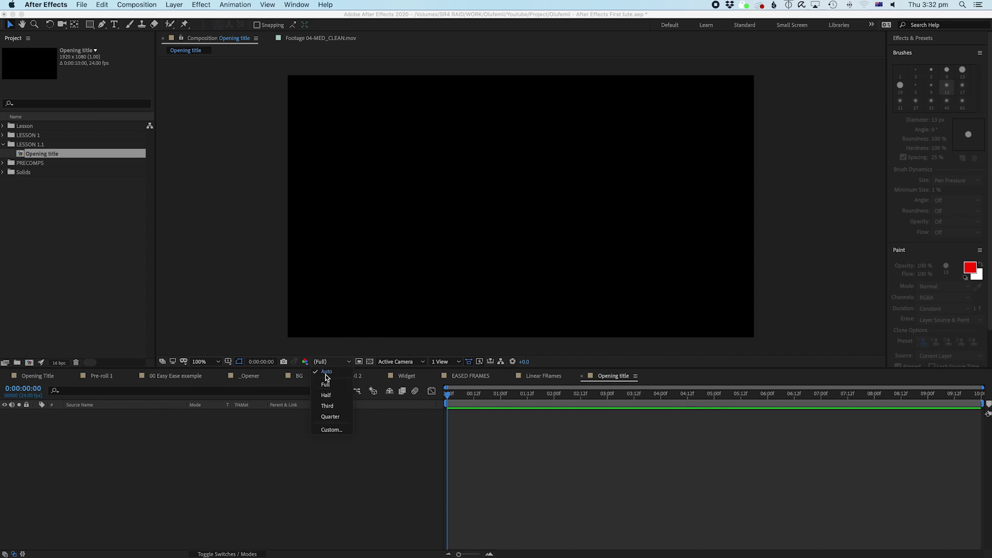
click(259, 344)
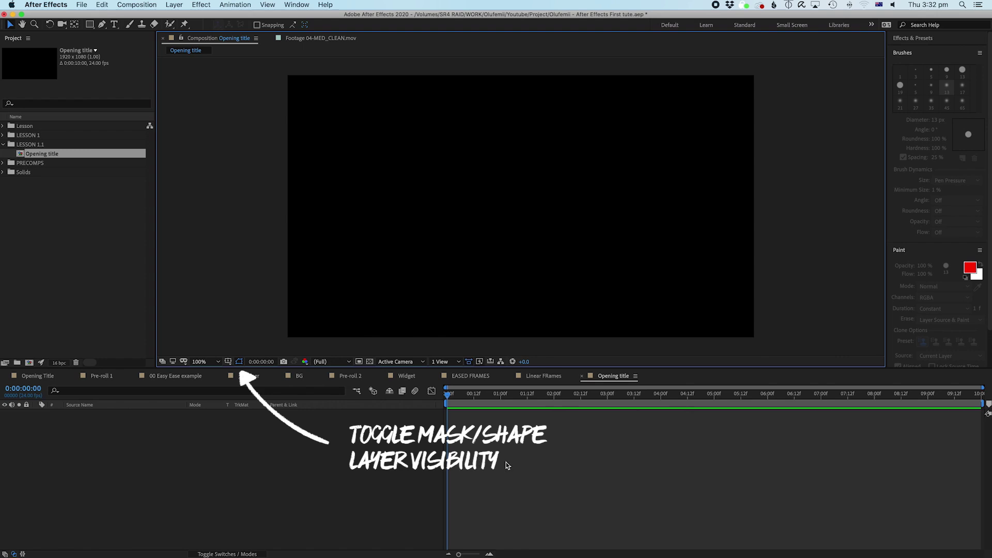
click(229, 361)
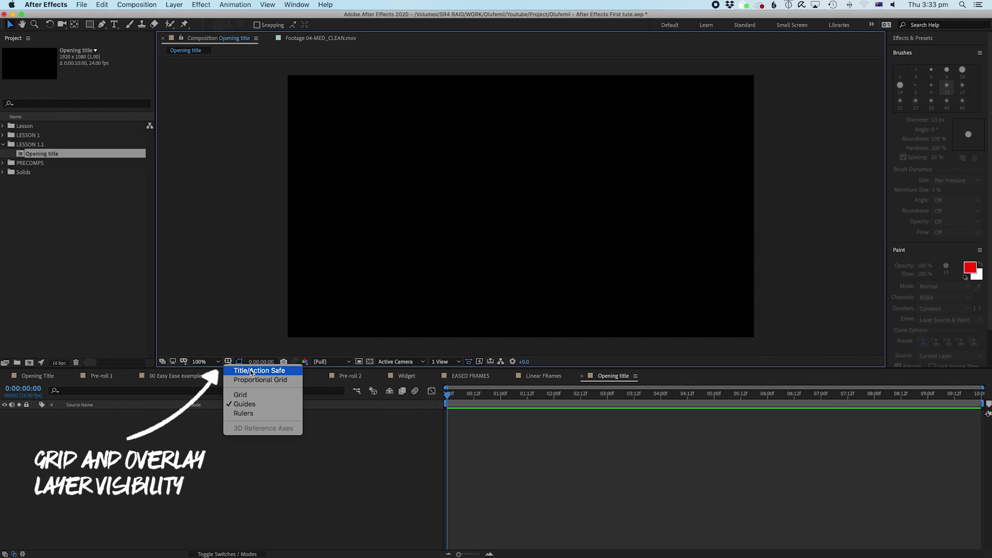
click(252, 370)
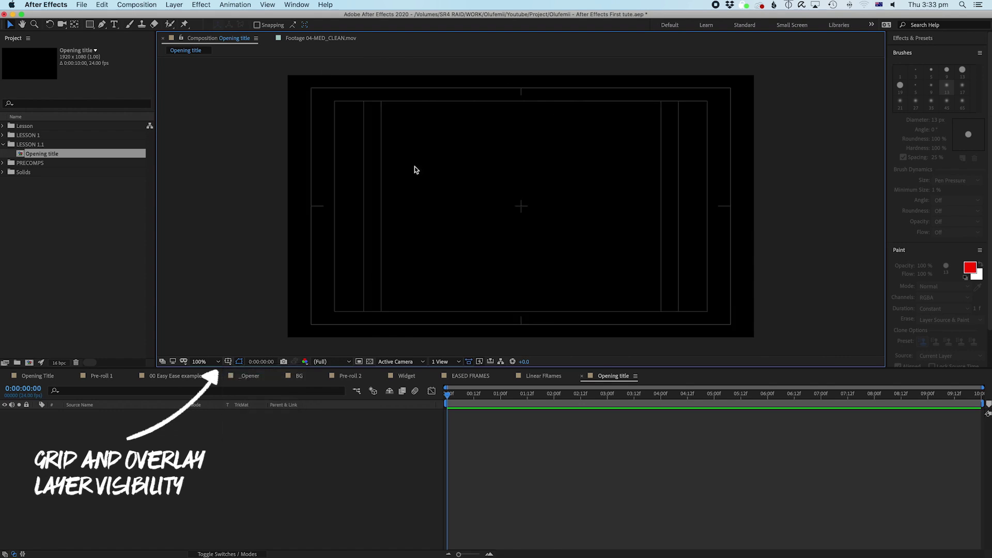
click(228, 361)
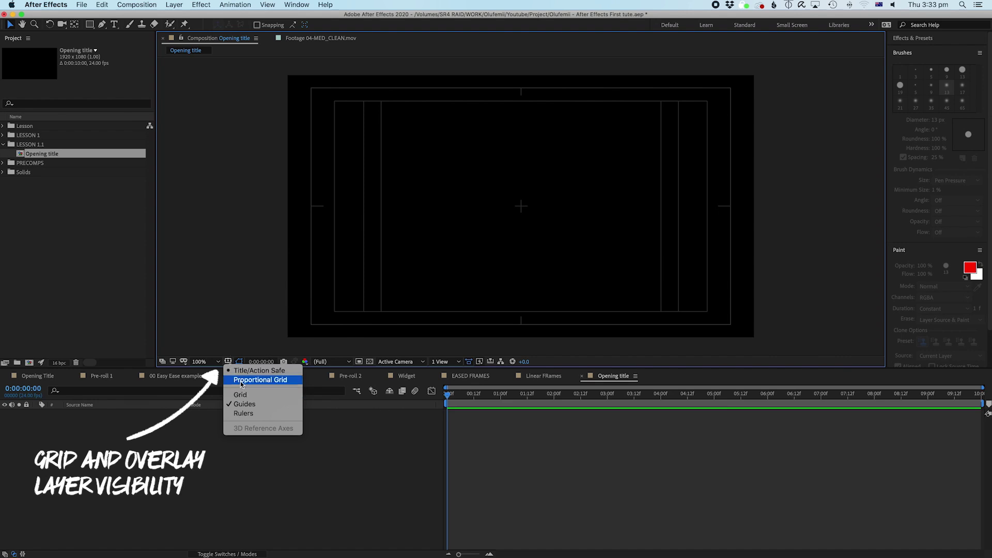
click(235, 370)
click(228, 361)
click(238, 379)
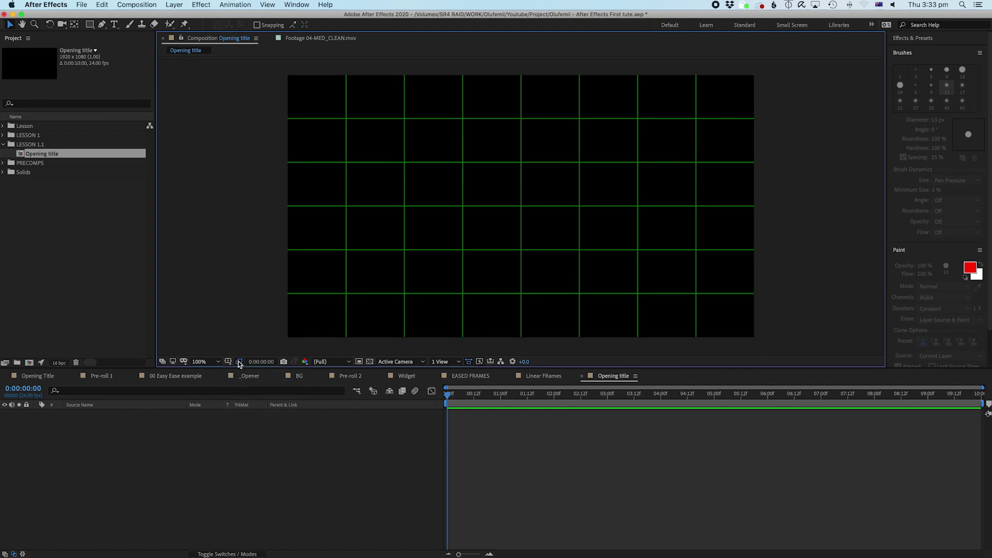
click(228, 361)
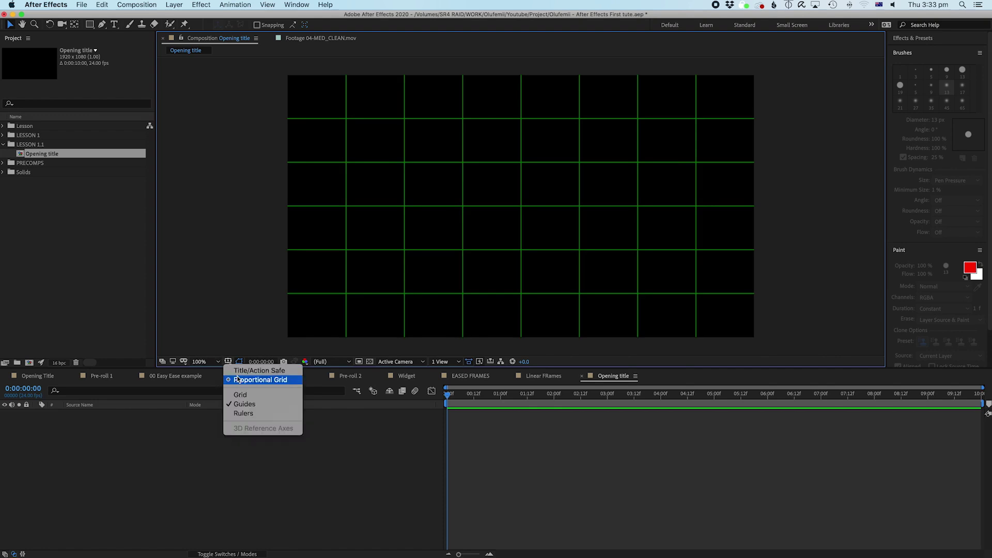
click(237, 379)
click(228, 361)
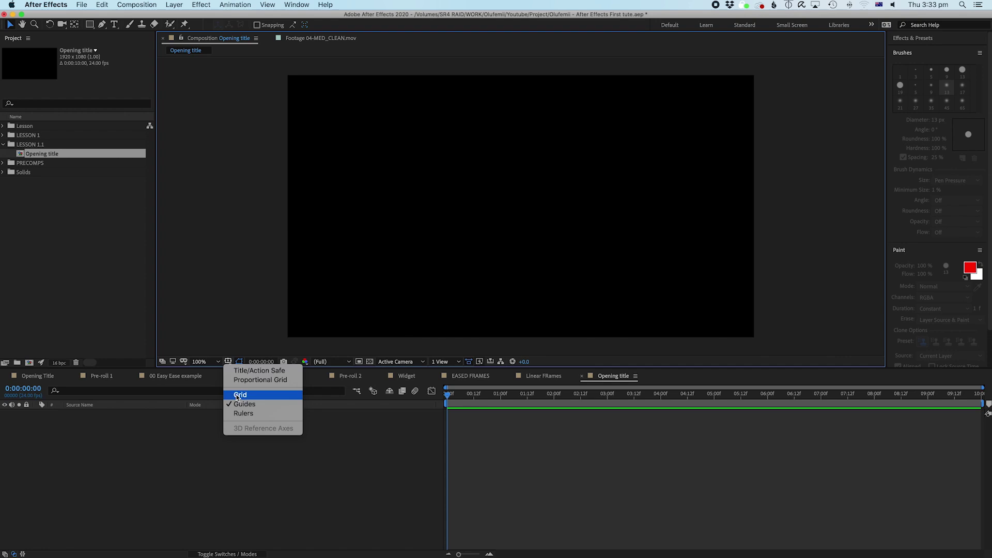
click(237, 394)
click(228, 361)
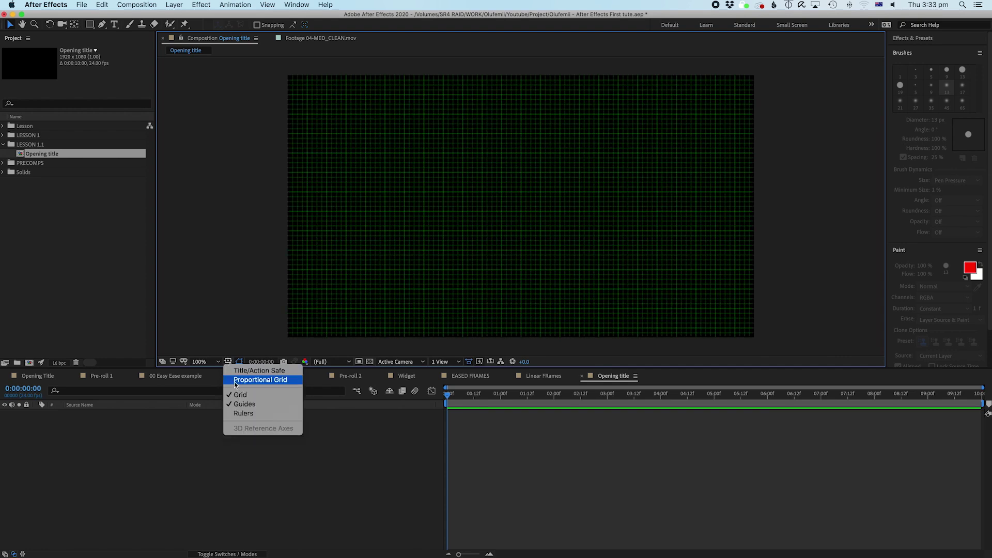
click(237, 395)
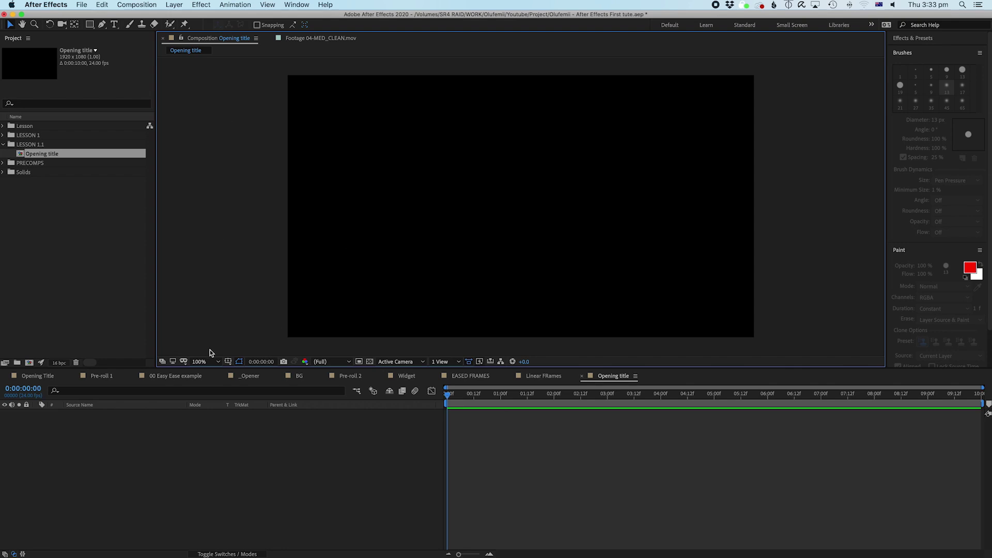
click(228, 361)
Step: Show rulers, drag out a vertical and two horizontal guides, then drag the horizontal guides back off
click(243, 413)
drag(161, 231, 426, 262)
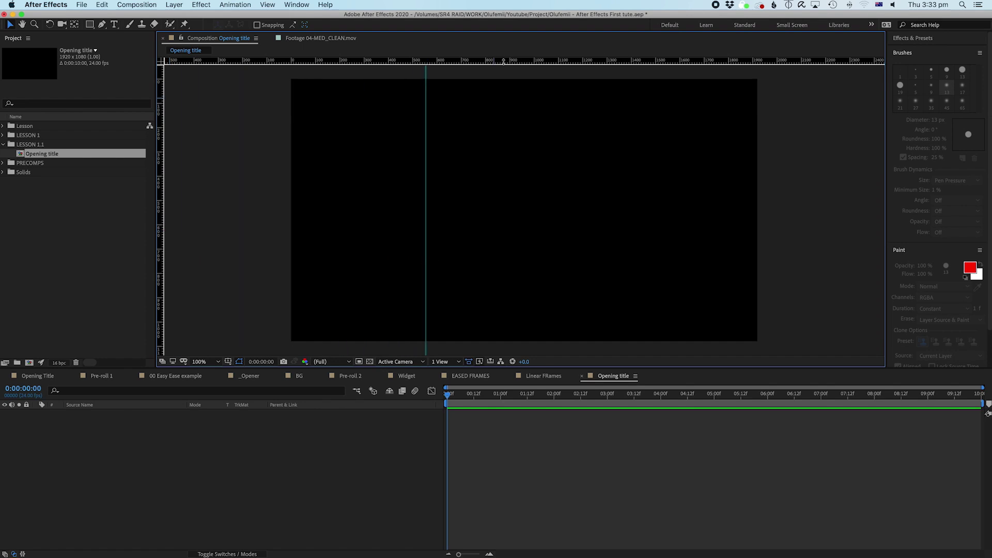
drag(504, 60, 500, 107)
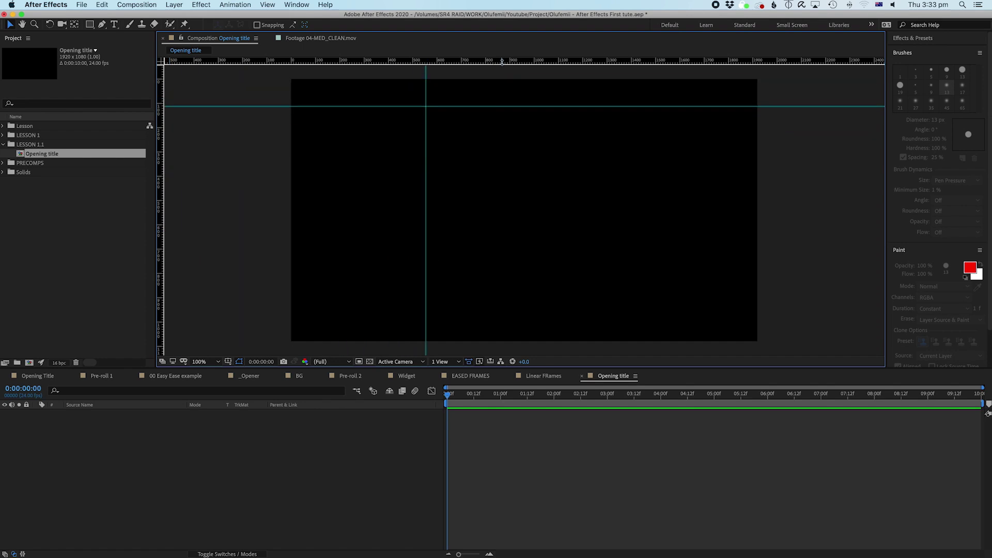
mouse_move(503, 61)
mouse_down()
mouse_move(496, 103)
mouse_move(499, 60)
mouse_up()
drag(443, 107, 94, 144)
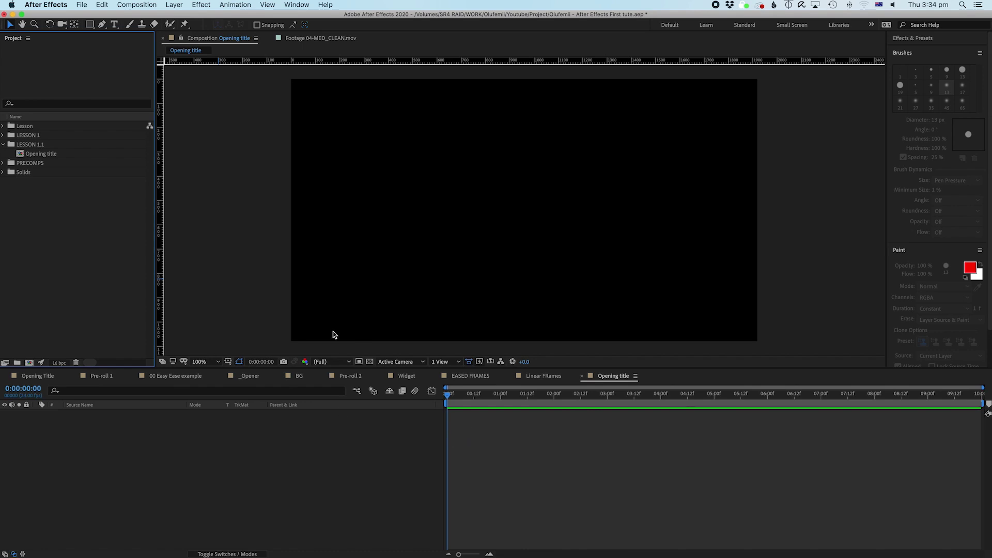
Step: Create a new 1920×1080 black solid, Black Solid 5, from the timeline's New > Solid menu
right_click(470, 445)
mouse_move(484, 453)
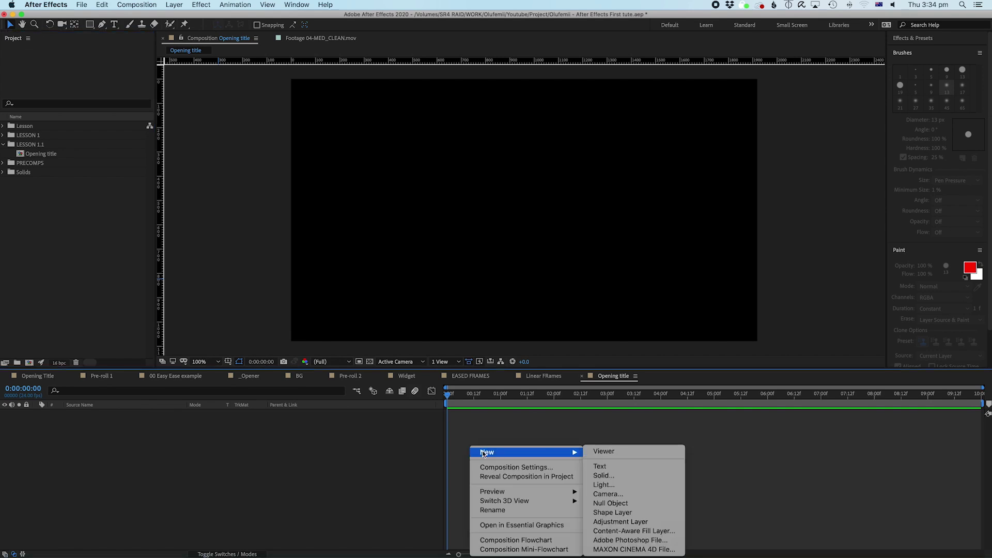
click(625, 477)
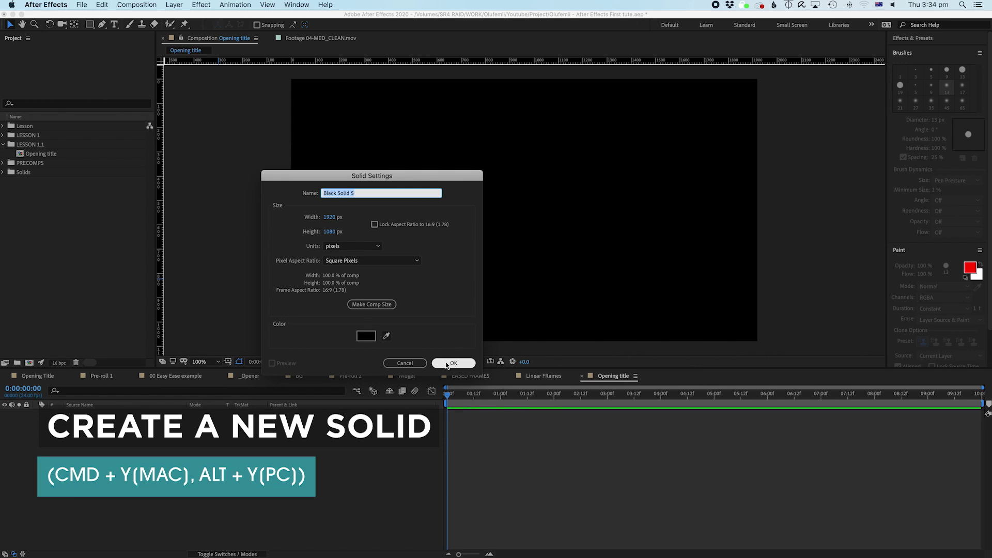
click(449, 364)
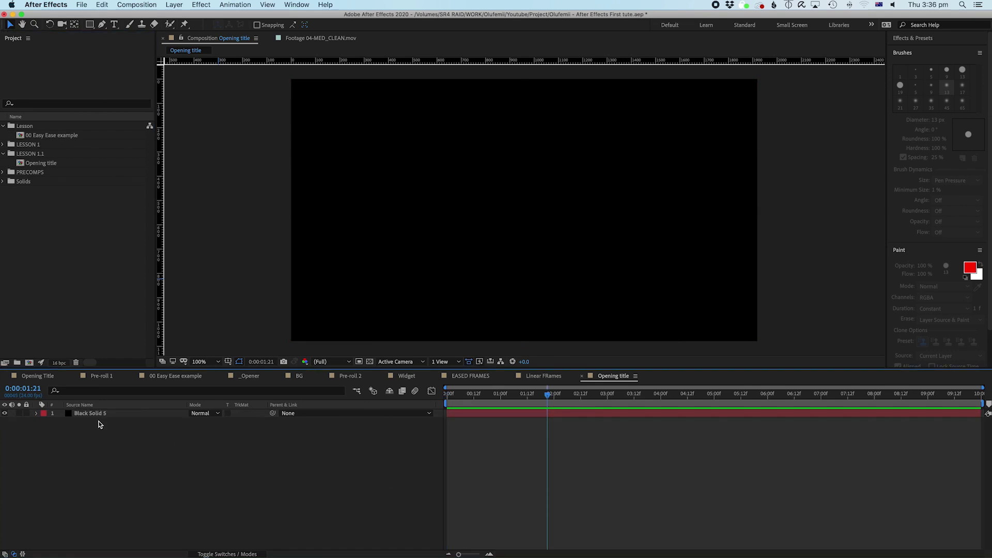
Step: Duplicate Black Solid 5 with Edit > Duplicate and select the top copy
click(100, 416)
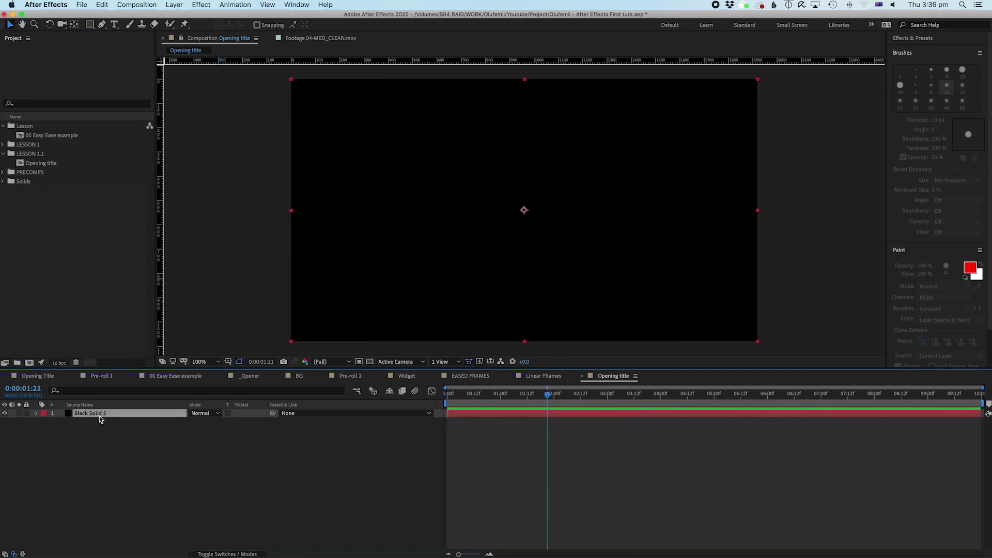
click(102, 456)
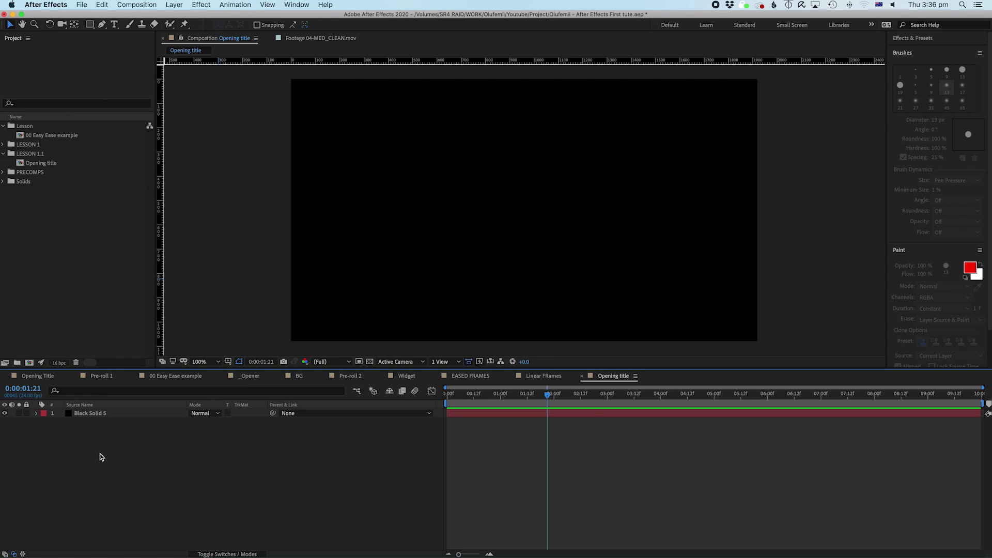
click(97, 414)
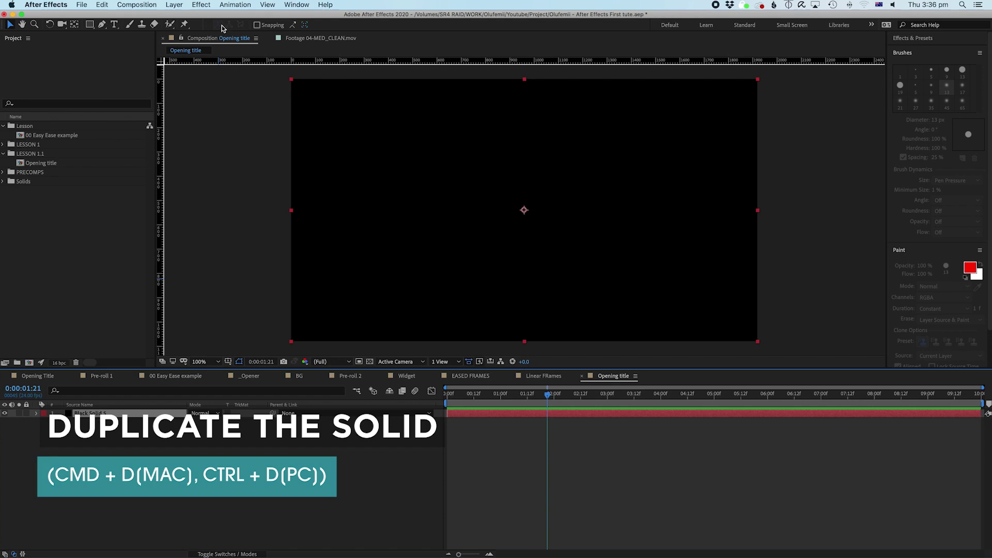
click(95, 421)
click(95, 414)
click(102, 5)
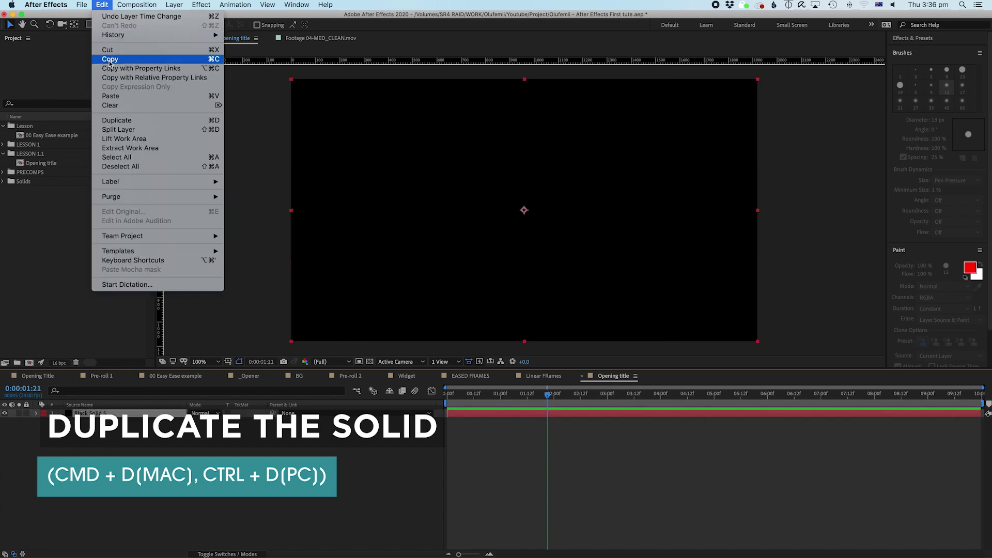
click(119, 124)
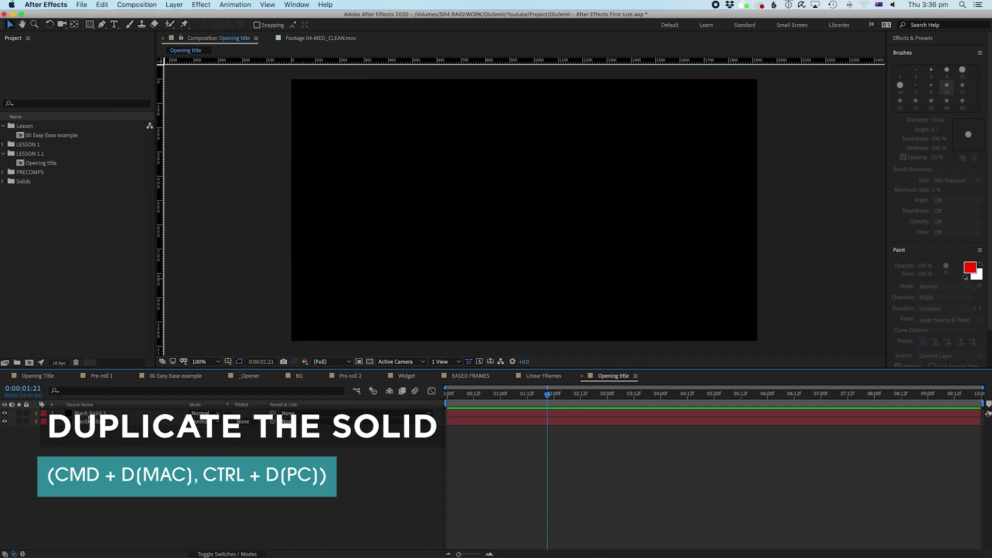
click(89, 415)
click(90, 438)
click(91, 414)
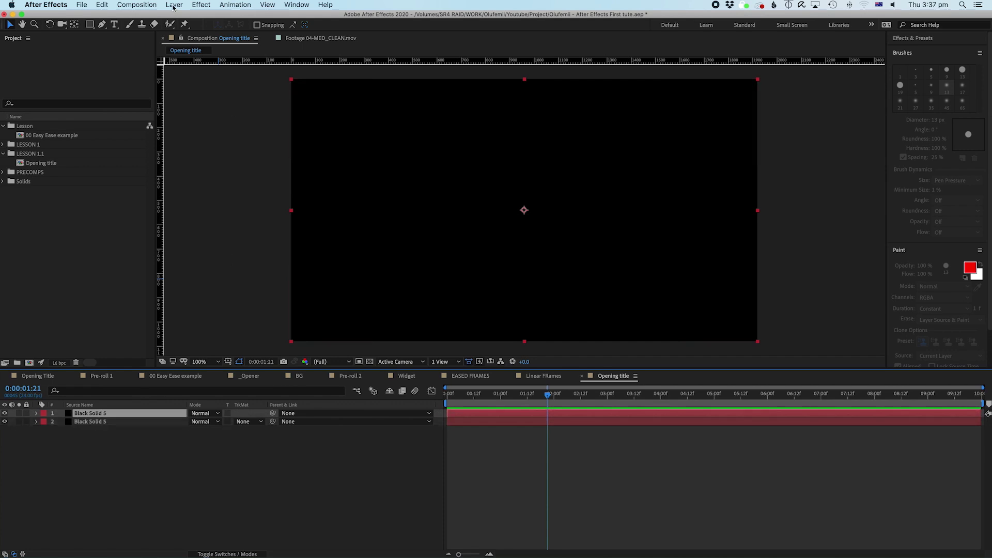
Step: Recolour the top solid to light cyan 42C9FF, renaming it Medium Royal Blue Solid 2
click(123, 464)
click(94, 416)
click(181, 5)
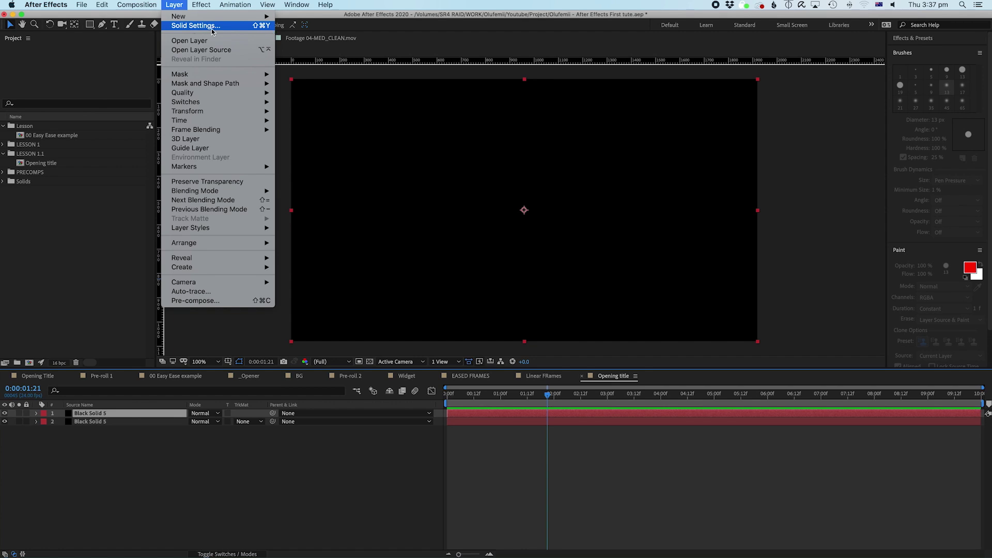
click(249, 27)
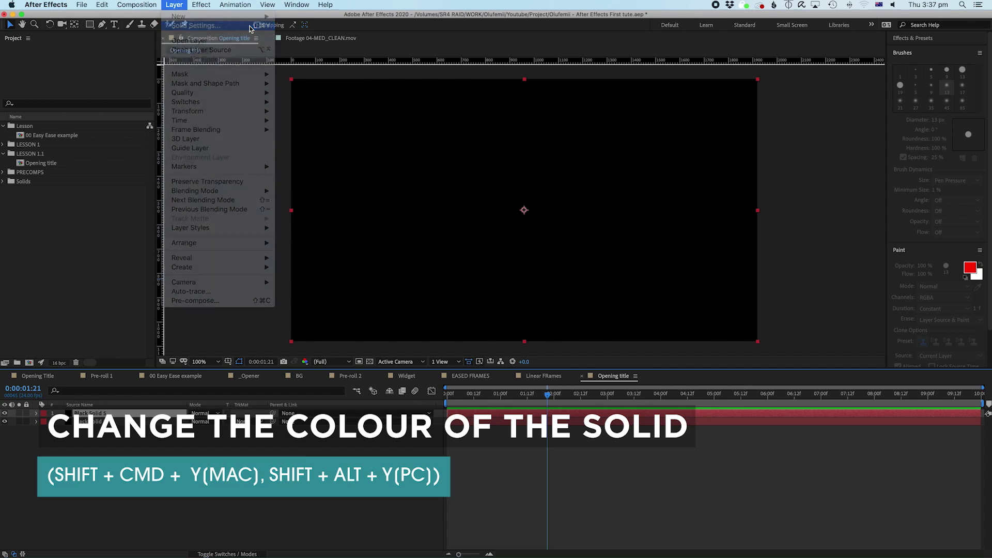
click(410, 397)
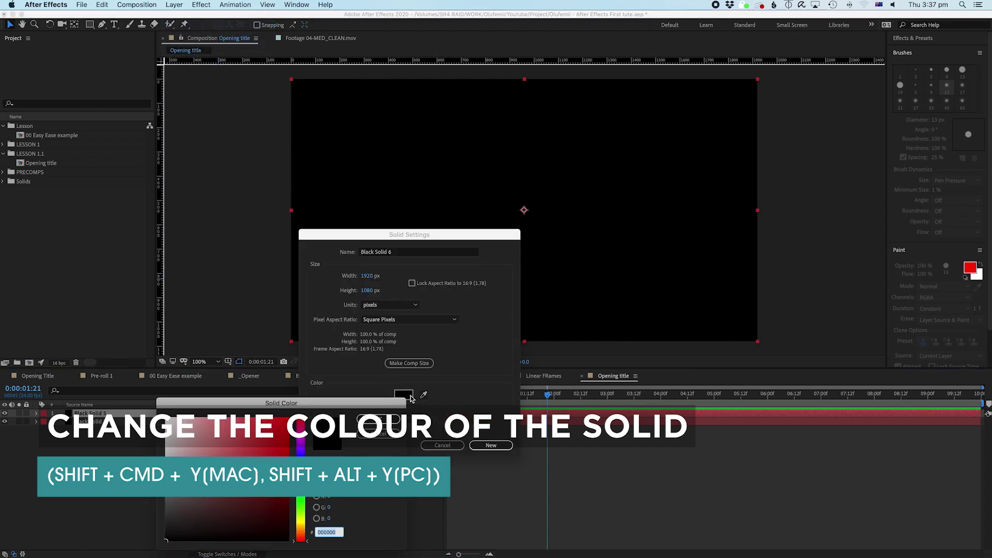
drag(304, 472, 303, 475)
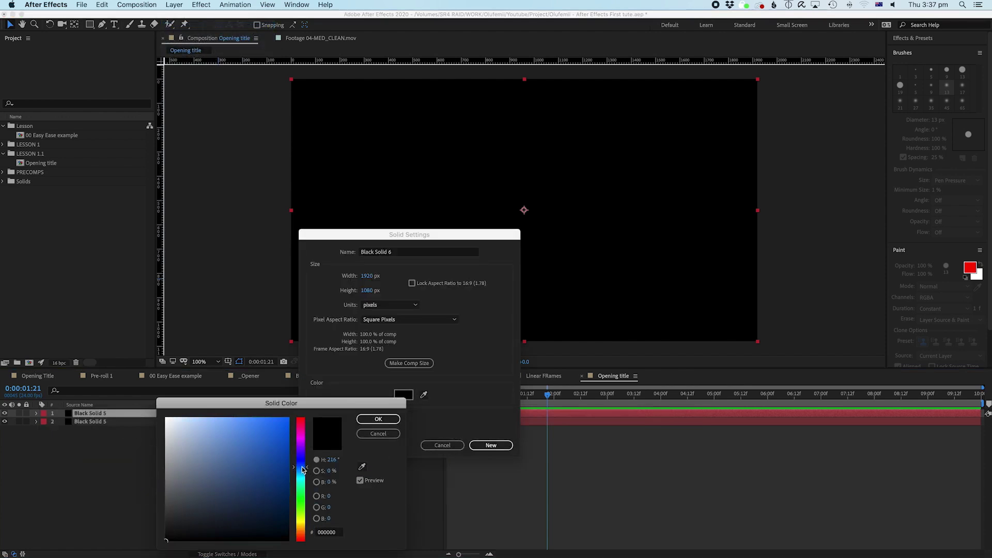
click(281, 422)
mouse_move(281, 422)
mouse_down()
mouse_move(276, 412)
mouse_move(256, 413)
mouse_up()
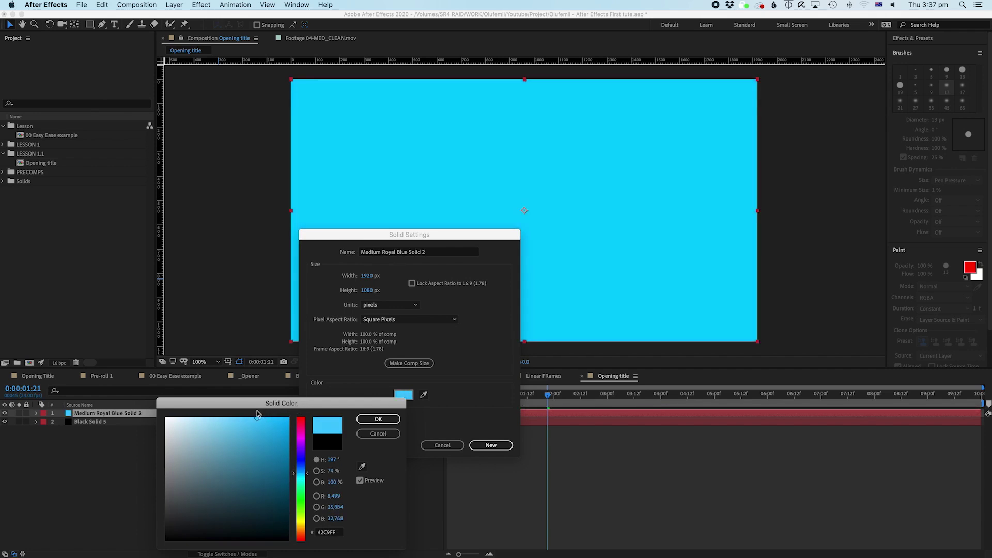
click(375, 419)
click(481, 445)
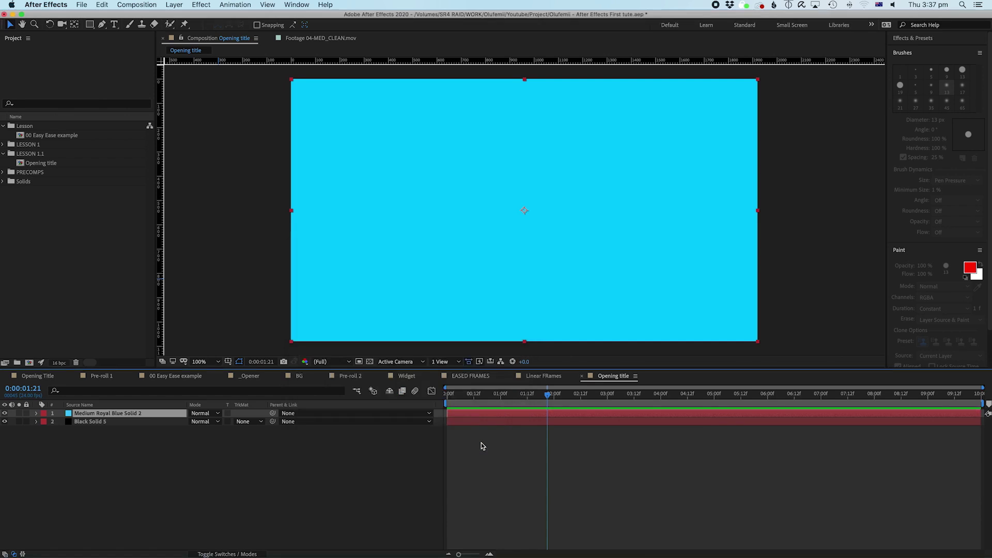
click(154, 472)
click(120, 416)
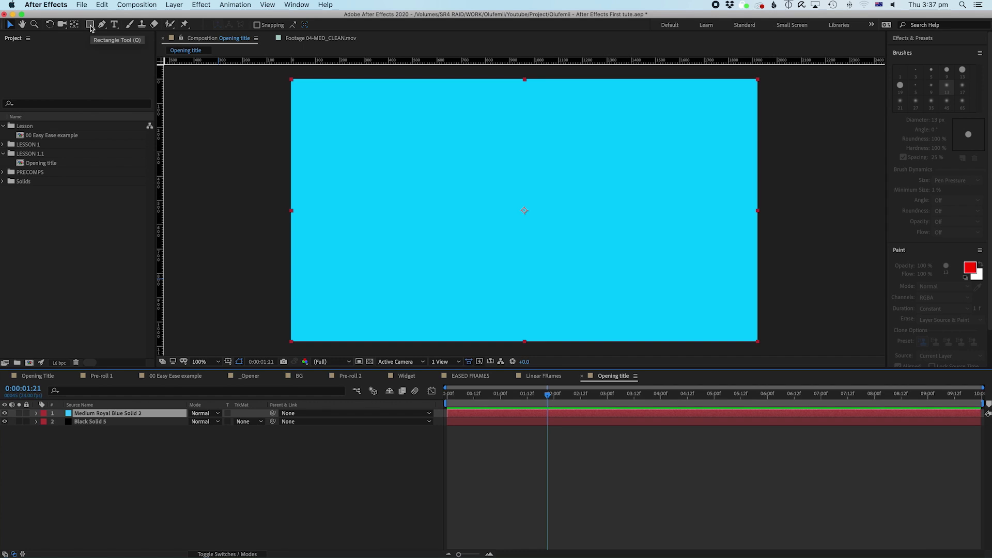
click(90, 26)
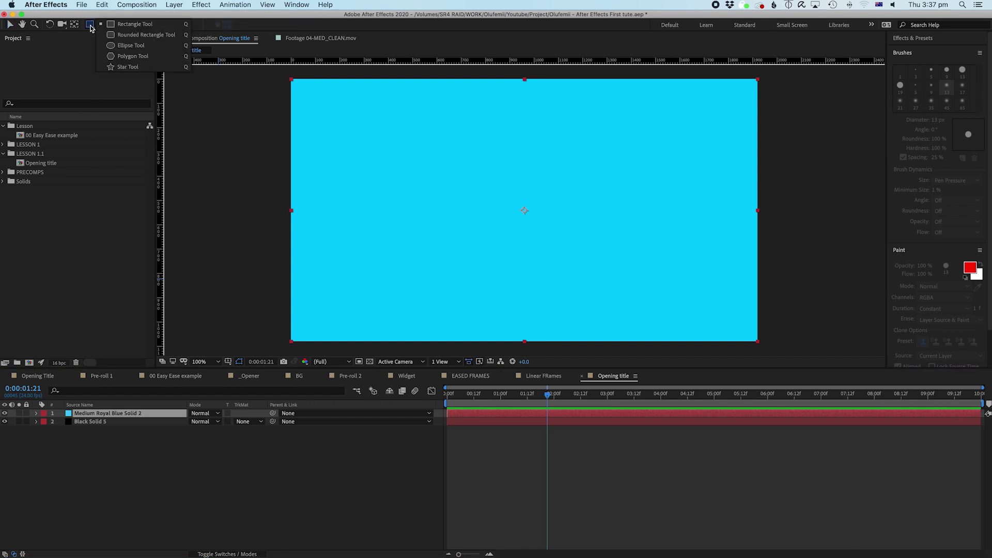
click(131, 24)
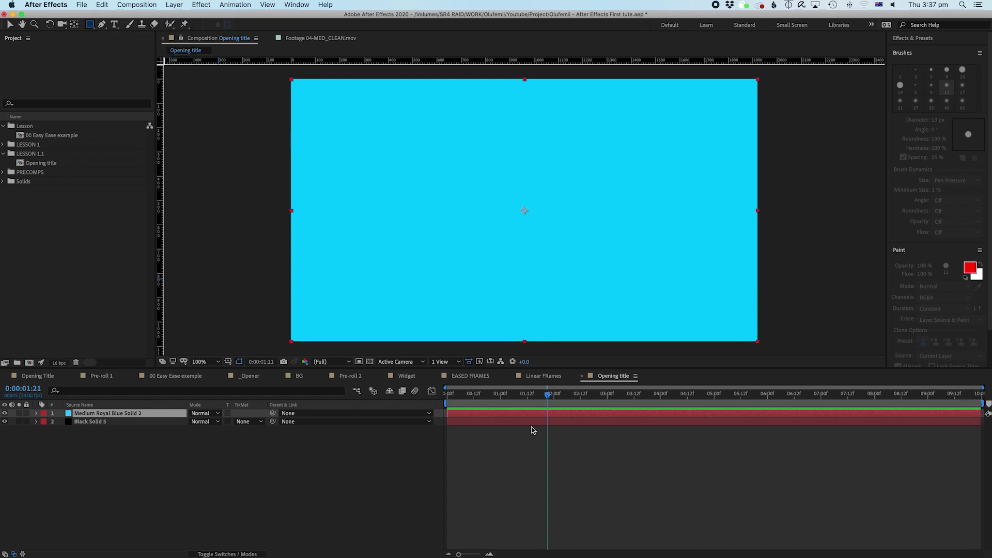
drag(397, 100, 647, 274)
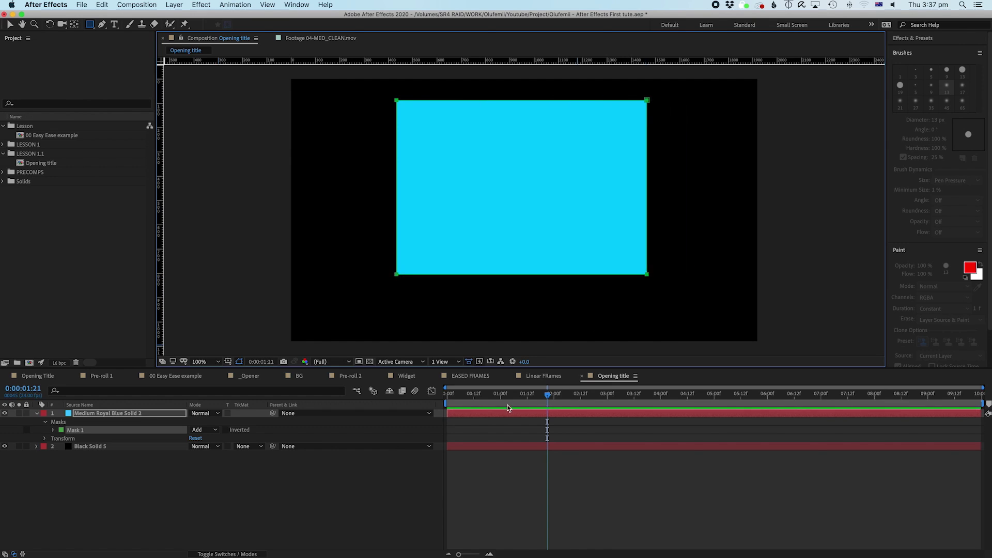
click(516, 414)
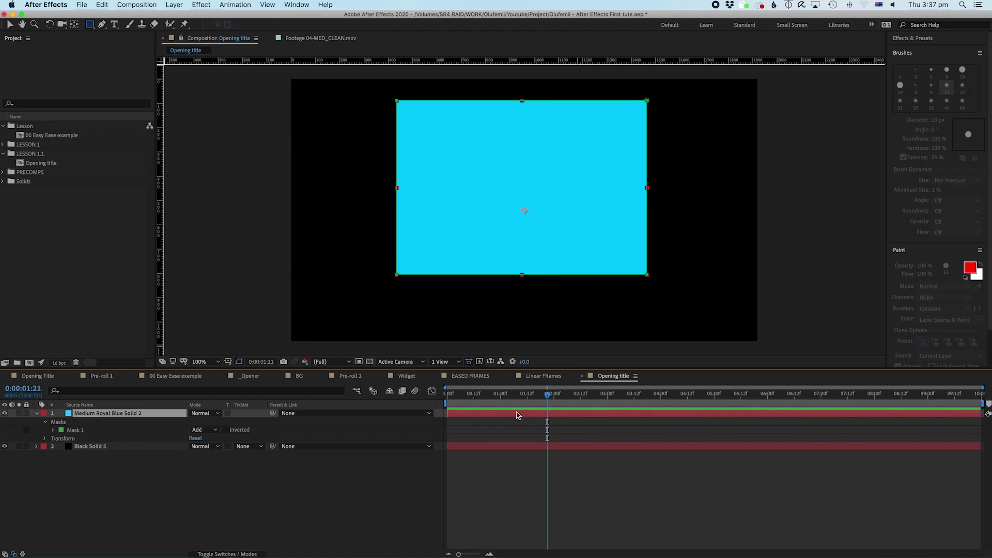
click(227, 429)
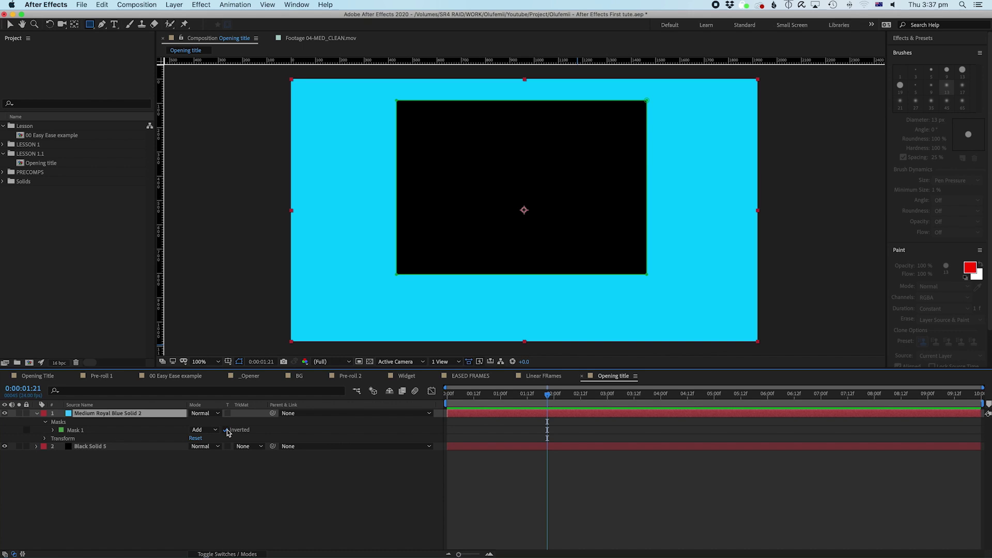
click(227, 430)
click(228, 429)
click(227, 429)
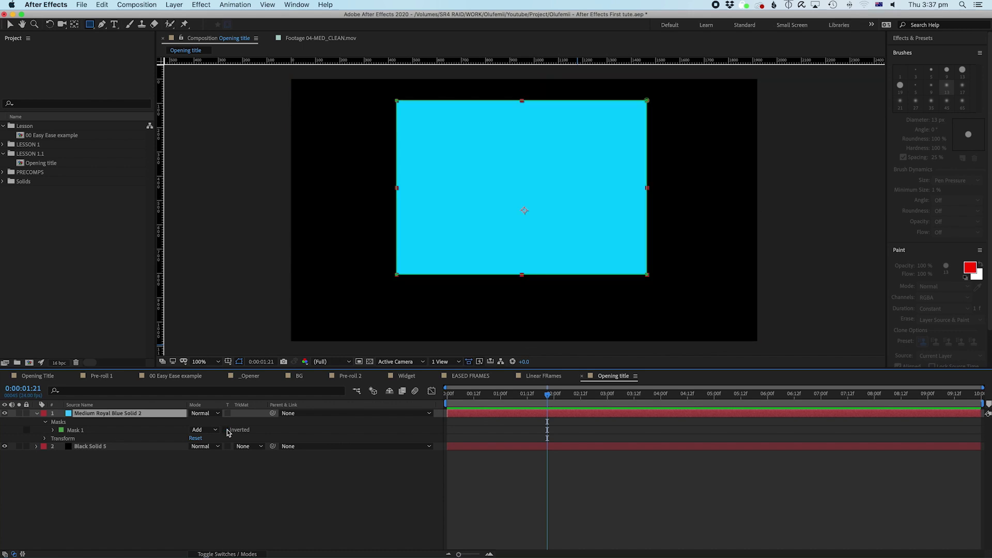
click(76, 428)
key(Delete)
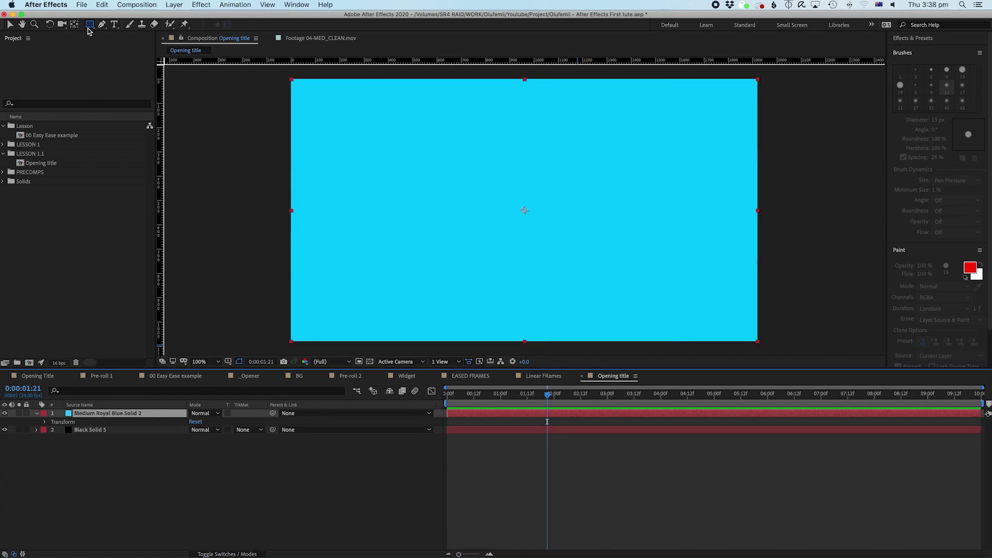
drag(89, 24, 110, 48)
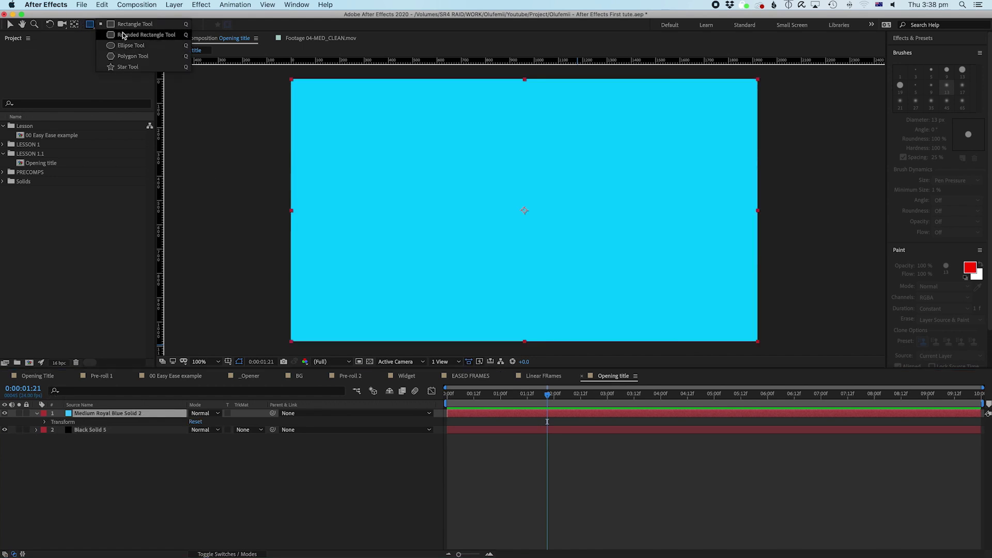
click(134, 23)
drag(450, 141, 626, 280)
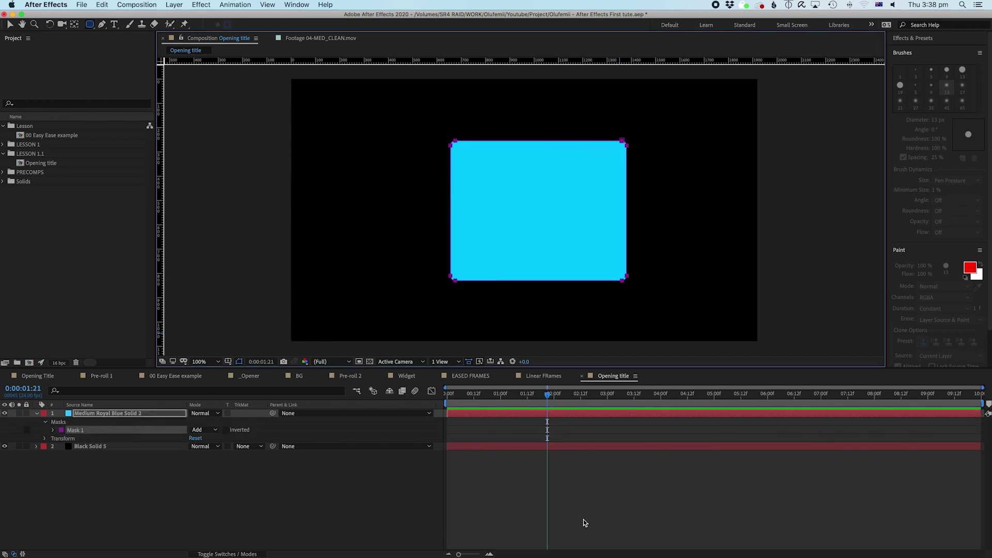
click(584, 433)
key(super+z)
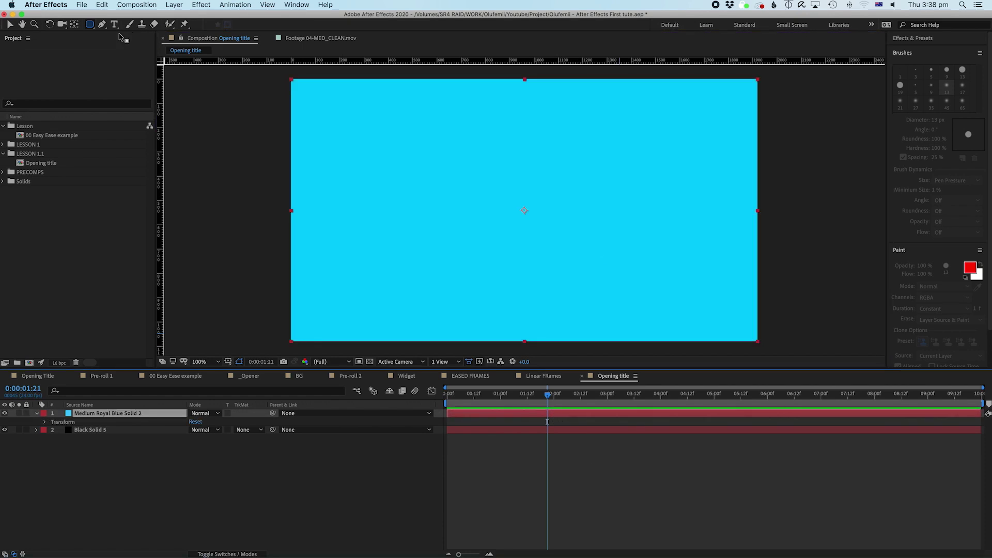
drag(91, 24, 124, 53)
drag(448, 127, 698, 311)
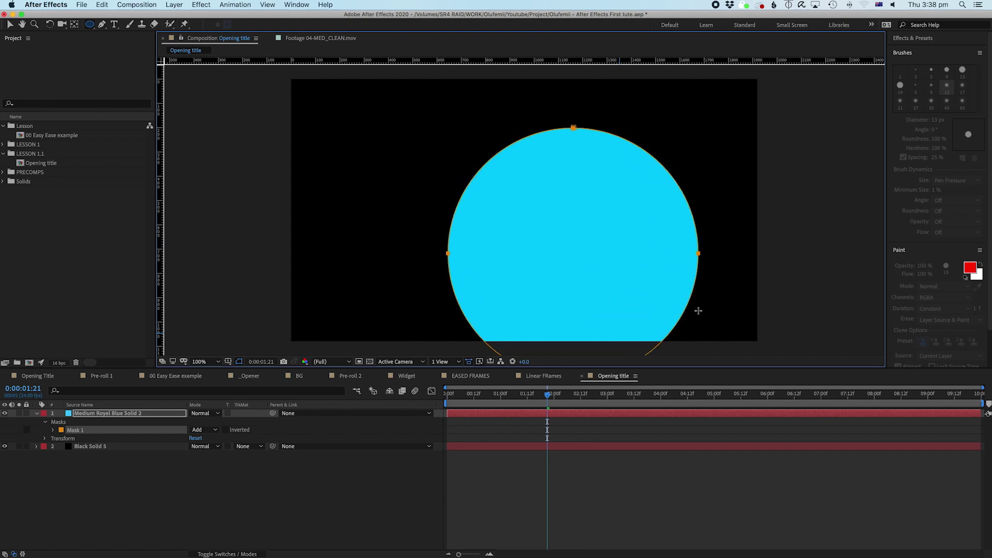
key(v)
double_click(698, 253)
drag(653, 279, 609, 236)
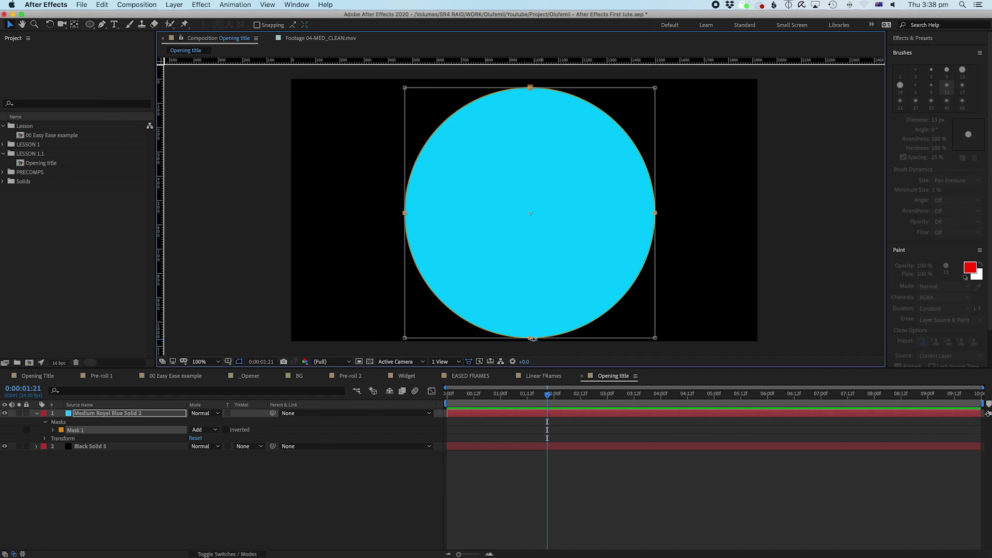
key(Return)
Step: Delete the old circle mask, then try a pentagon mask with the Polygon tool and delete it
key(Delete)
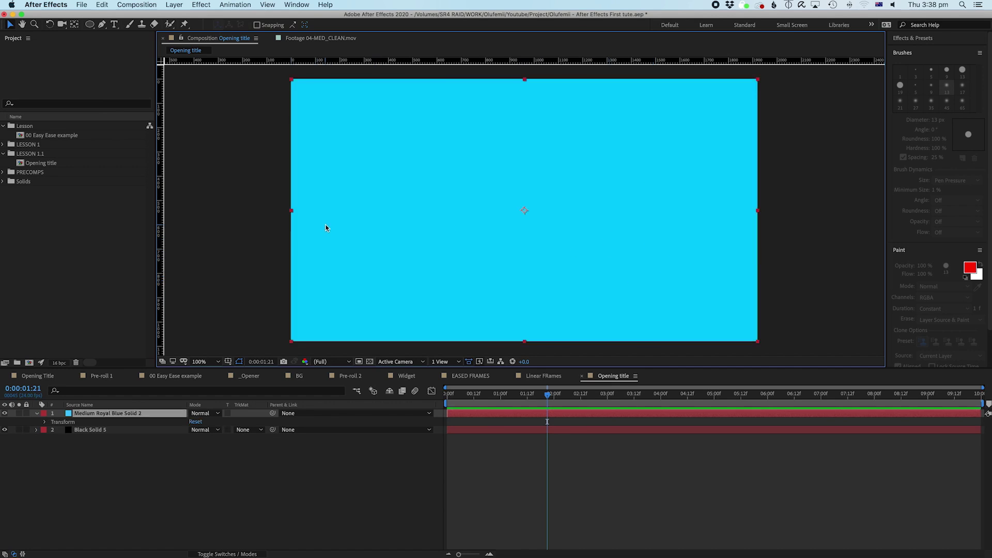
drag(89, 25, 112, 46)
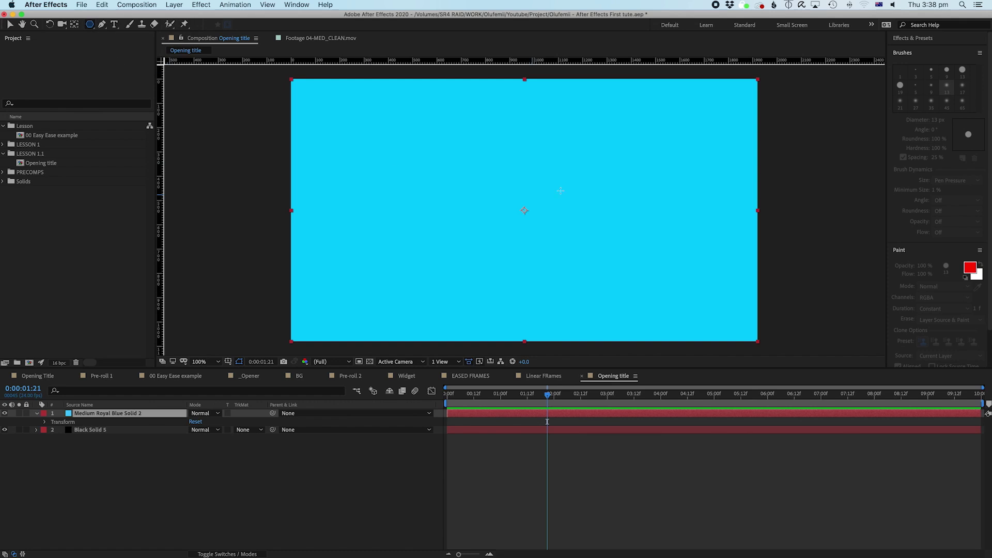
drag(481, 132, 522, 202)
key(v)
click(90, 26)
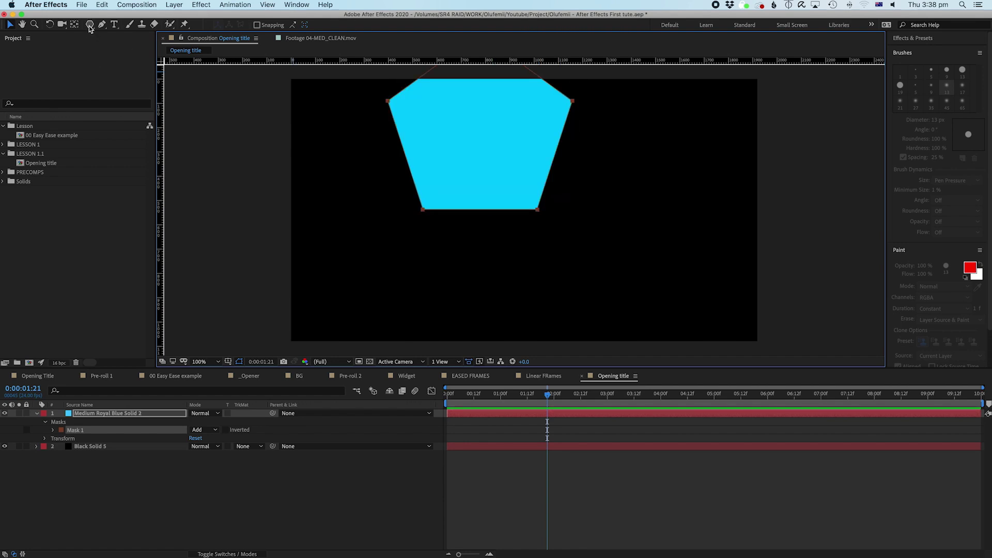
key(Delete)
Step: Try a star mask and undo it, then draw a large circular Ellipse mask on the solid
drag(89, 26, 118, 69)
drag(517, 171, 561, 234)
key(super+z)
drag(89, 25, 123, 46)
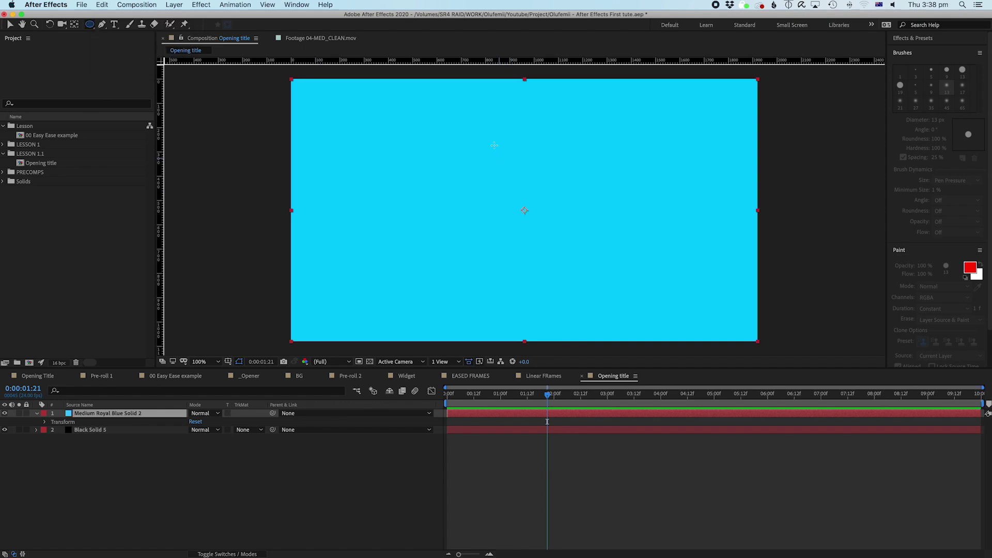
mouse_move(436, 116)
mouse_down()
mouse_move(530, 244)
mouse_move(630, 335)
mouse_up()
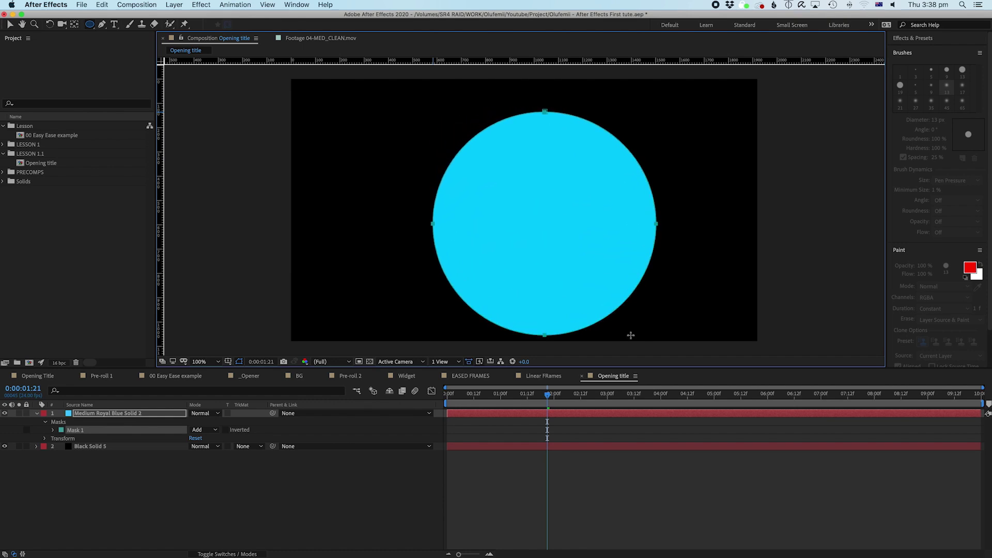
Step: Move the cyan circle layer up to the top edge of the frame
key(v)
click(603, 224)
key(shift+Left)
key(shift+Left)
key(shift+Left)
key(shift+Up)
key(shift+Up)
key(shift+Up)
key(shift+Up)
key(shift+Up)
key(shift+Down)
key(shift+Down)
key(shift+Down)
key(shift+Down)
key(shift+Up)
key(shift+Up)
key(shift+Right)
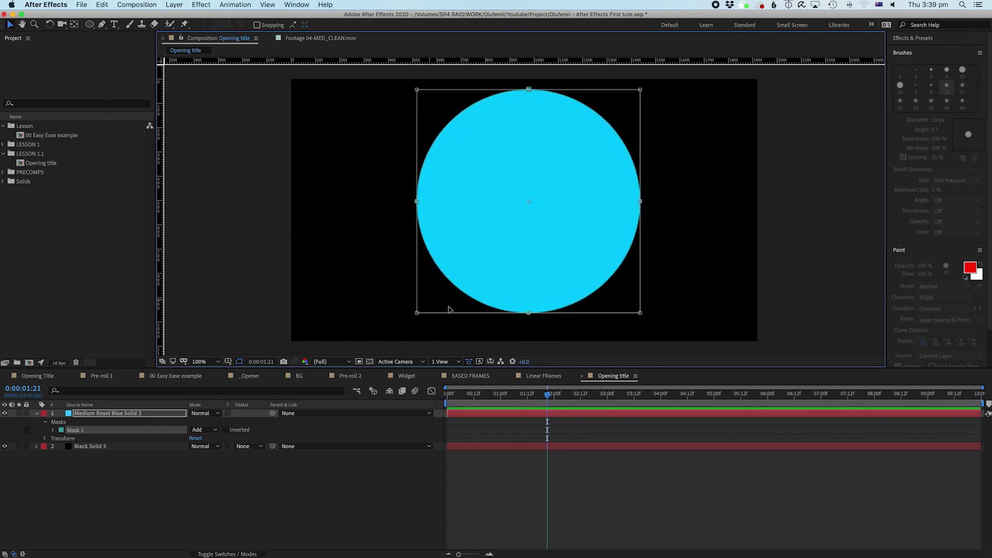
drag(579, 172, 578, 82)
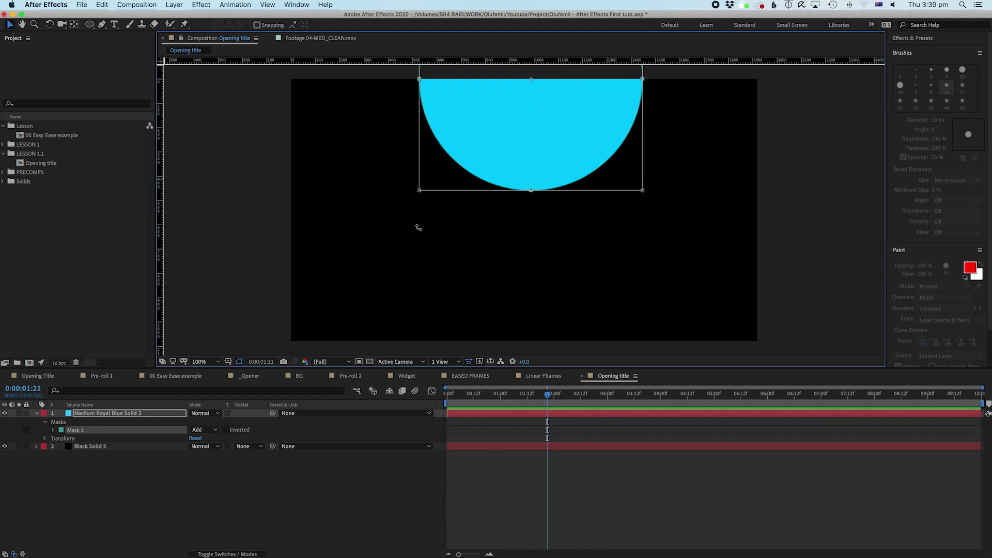
Step: Free-transform Mask 1's path down until the full circle shows, then return the playhead to 0:00
click(197, 467)
click(69, 432)
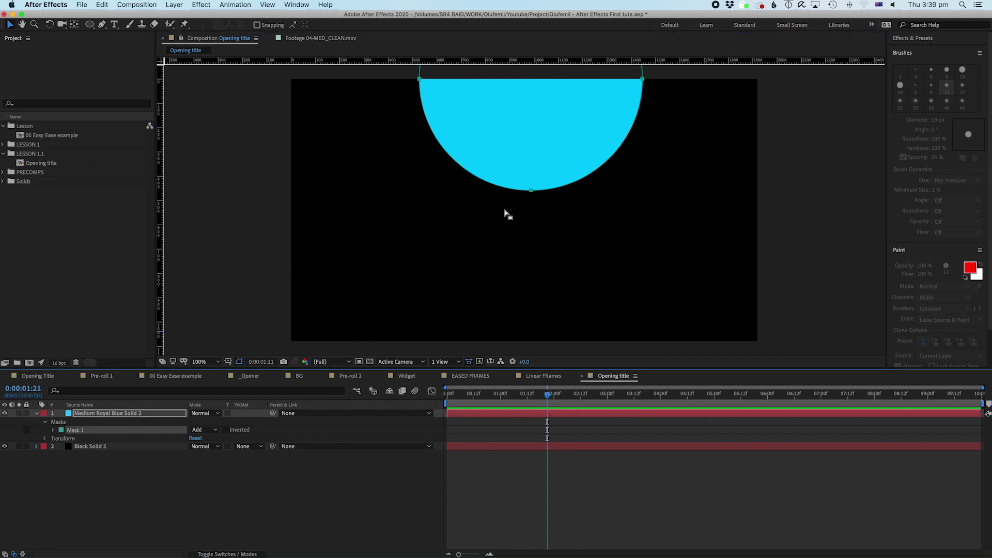
click(110, 415)
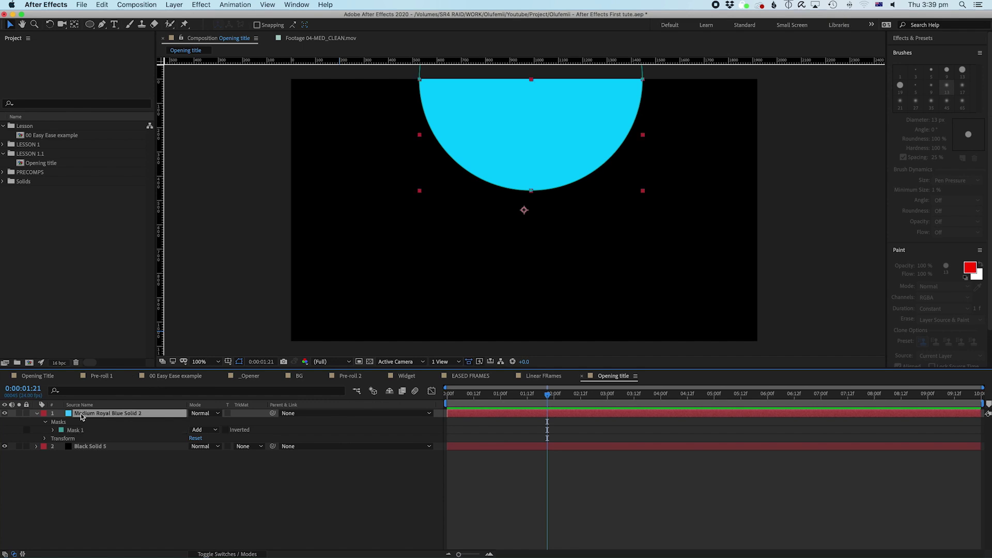
click(45, 422)
click(45, 422)
click(53, 430)
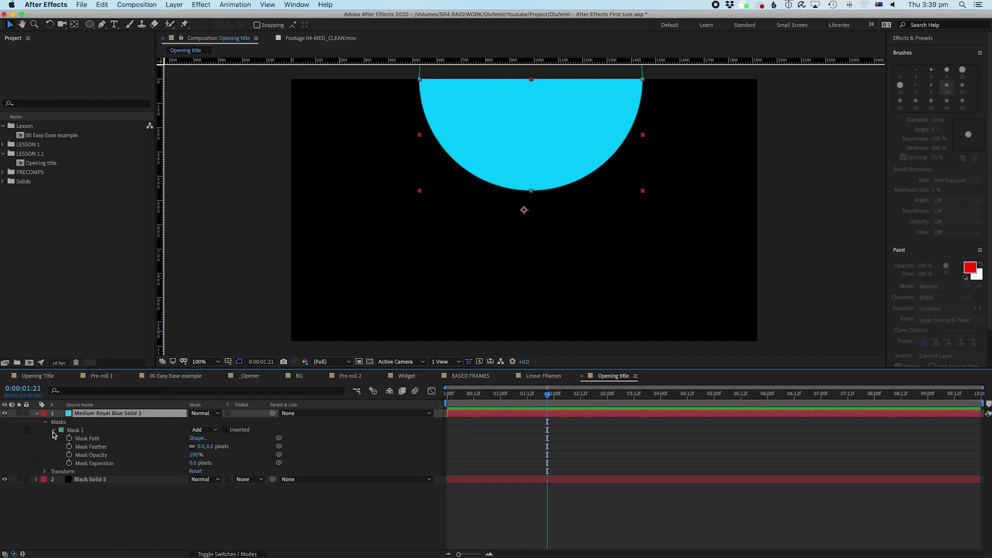
click(86, 439)
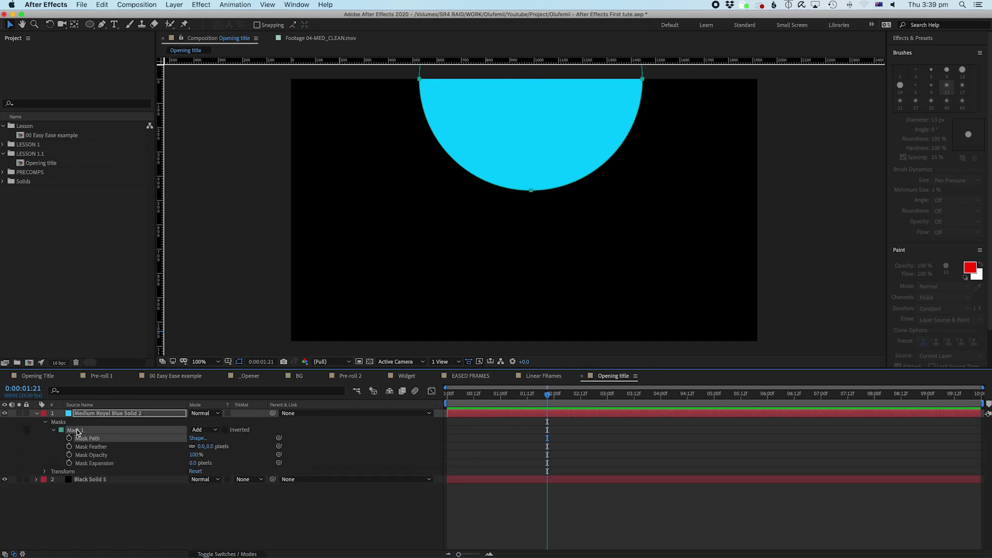
double_click(533, 193)
drag(537, 155, 534, 277)
key(Return)
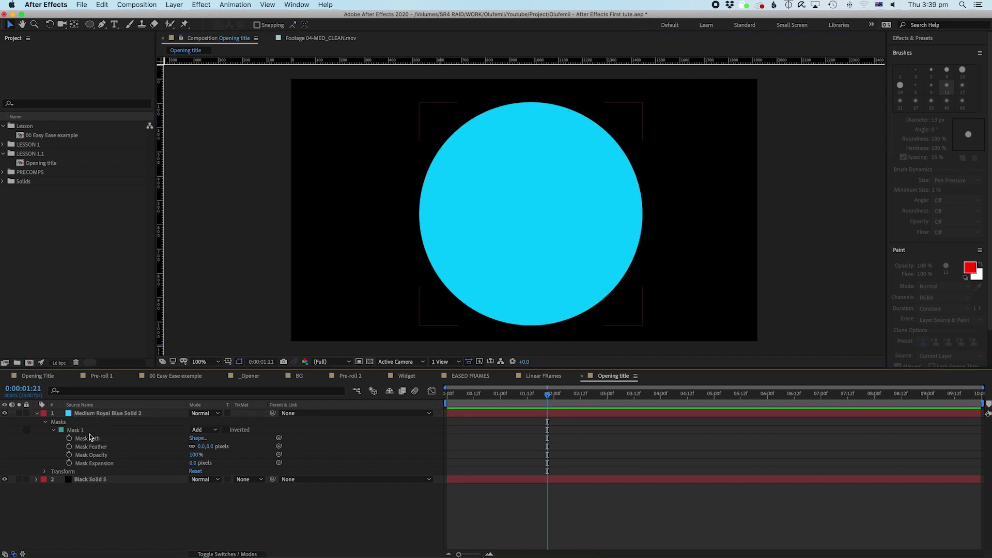
click(89, 438)
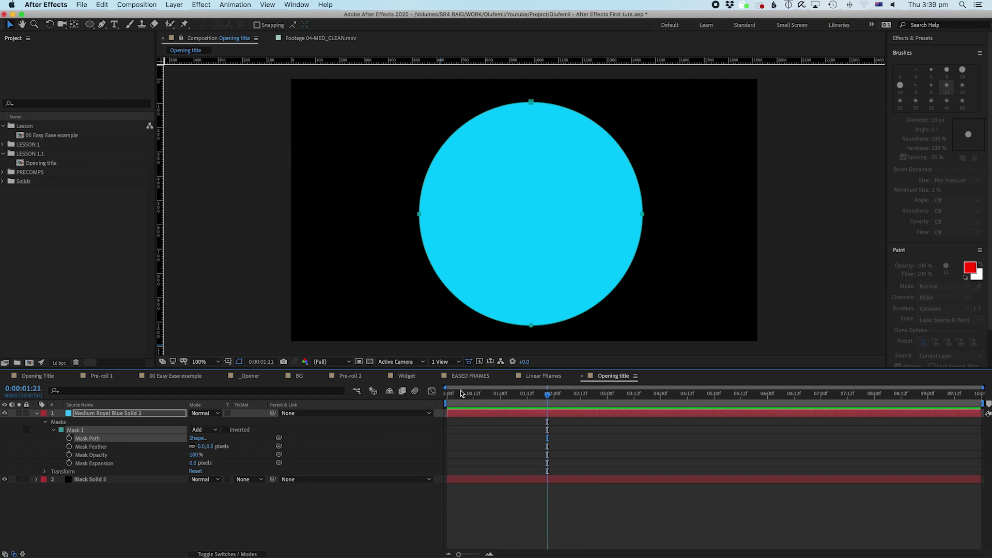
drag(476, 396, 427, 399)
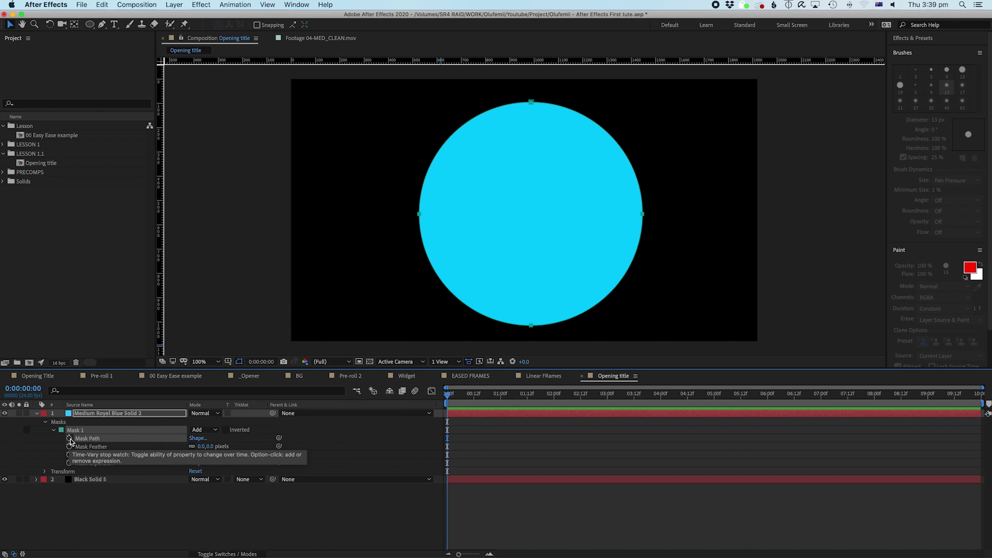
click(70, 438)
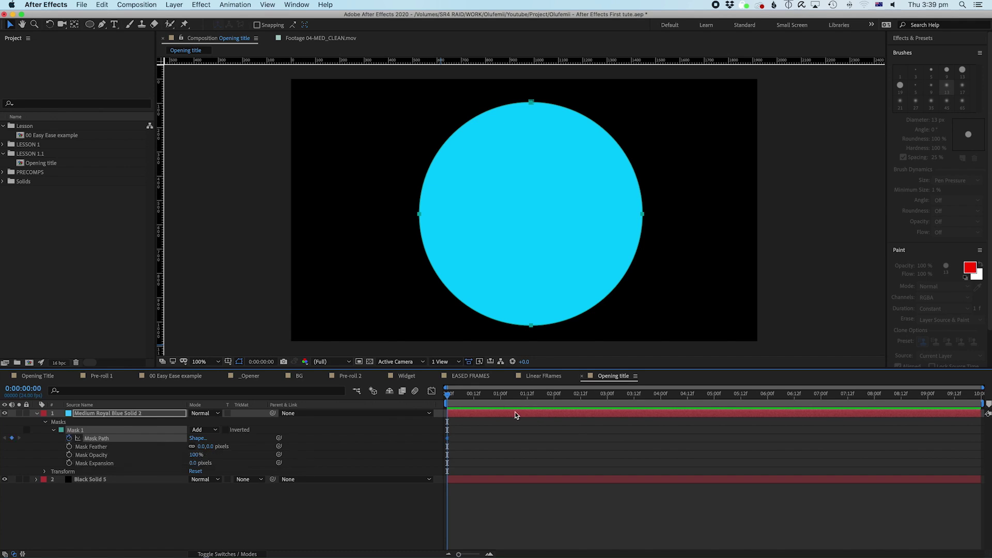
mouse_move(505, 405)
mouse_down()
mouse_move(524, 405)
mouse_move(500, 406)
mouse_up()
drag(534, 99, 532, 226)
click(464, 402)
drag(453, 403, 415, 408)
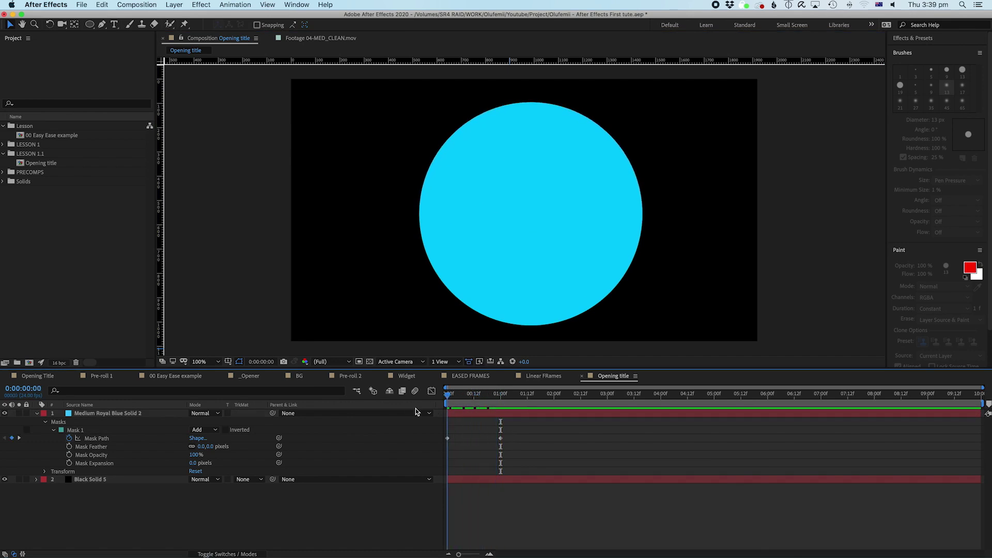
drag(529, 426, 413, 449)
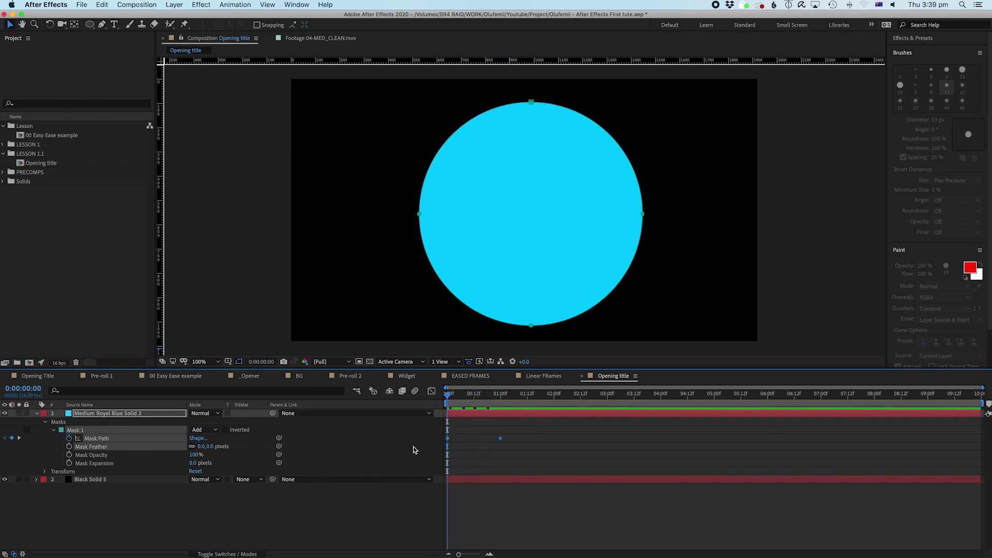
key(Delete)
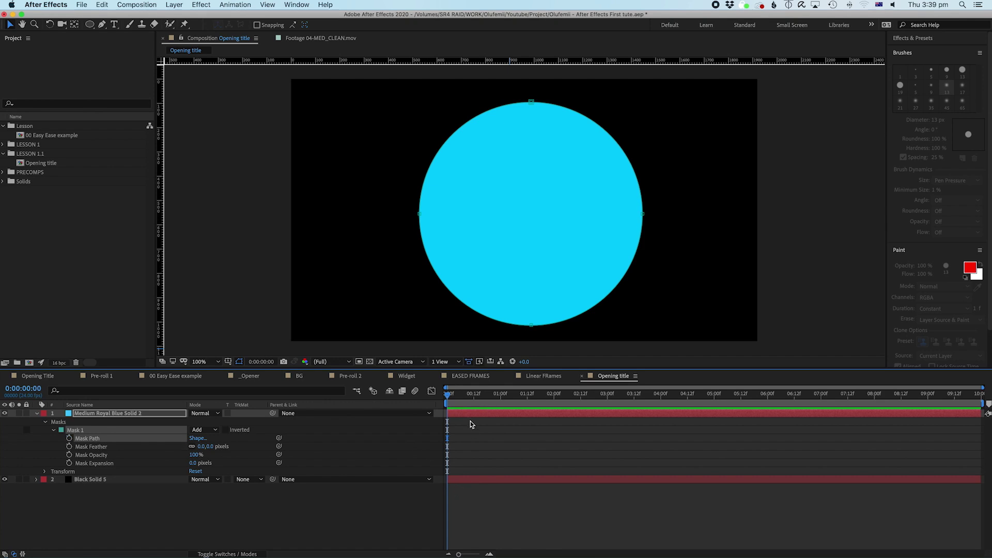
Step: Experiment with Mask Feather, Mask Opacity and Mask Expansion on Mask 1, undoing each change
click(149, 518)
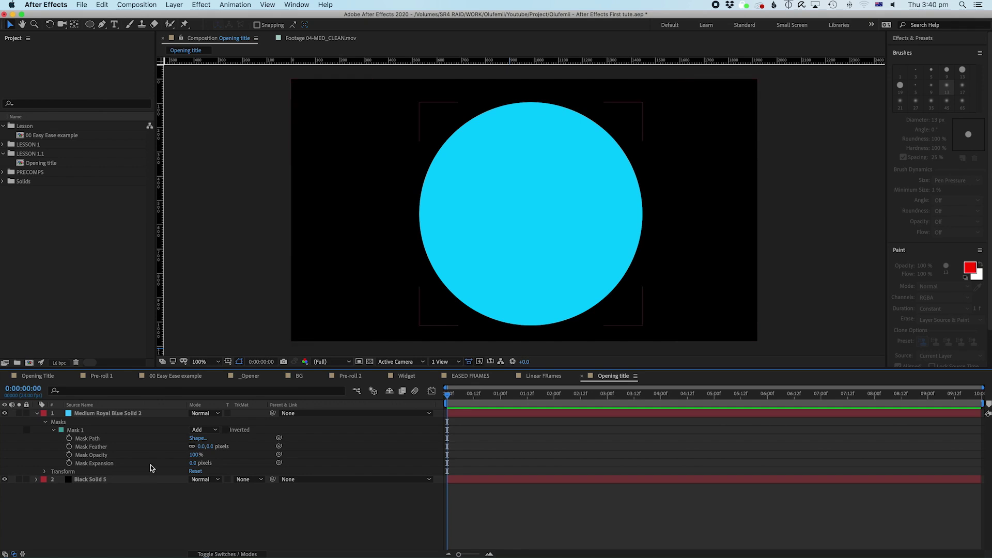
click(106, 446)
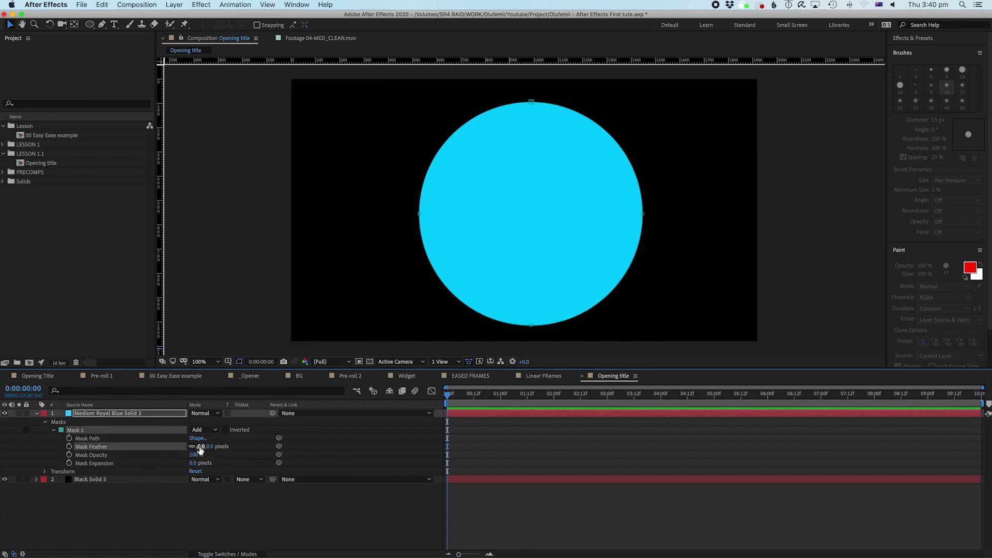
drag(201, 448, 415, 422)
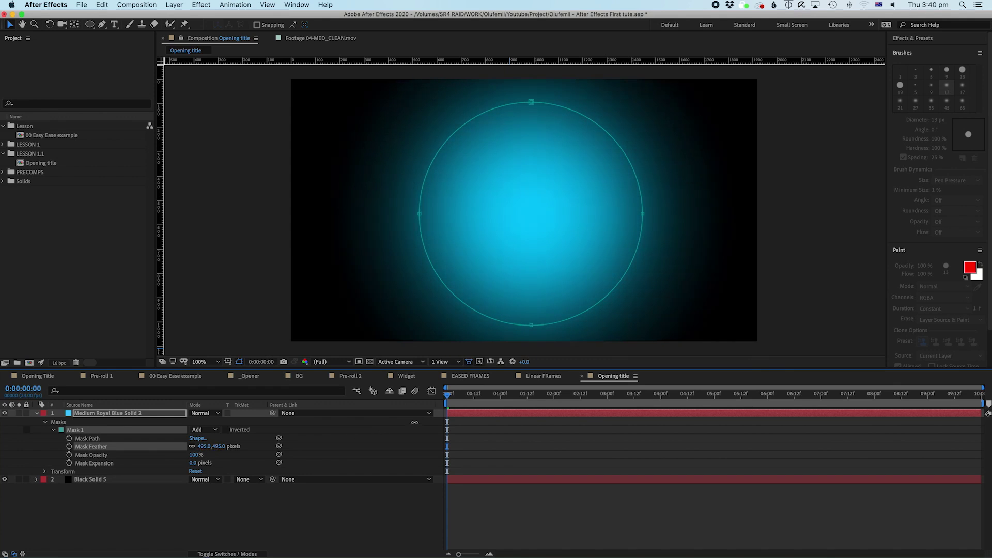
key(super+z)
mouse_move(196, 454)
mouse_down()
mouse_move(164, 461)
mouse_move(207, 460)
mouse_up()
click(119, 464)
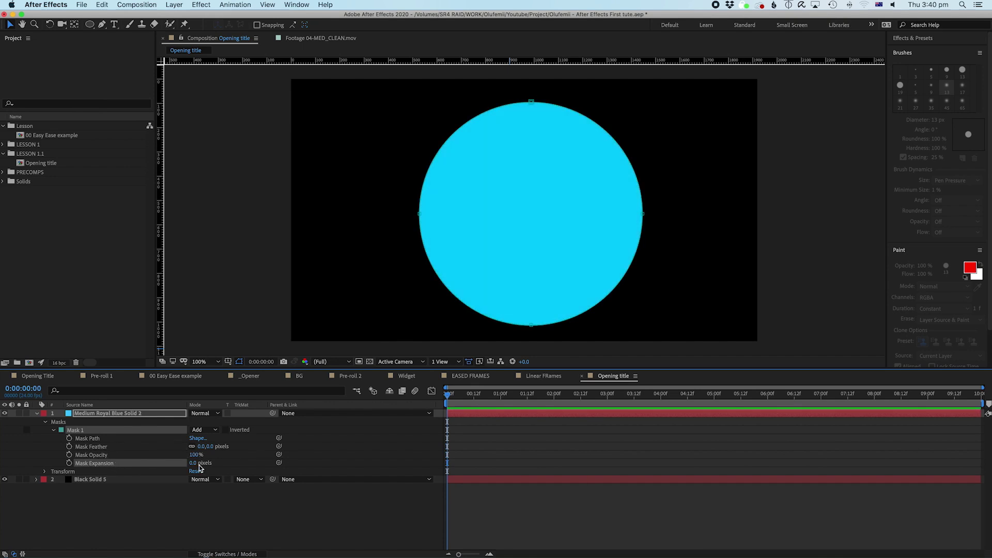
drag(193, 464, 163, 474)
key(super+z)
key(super+z)
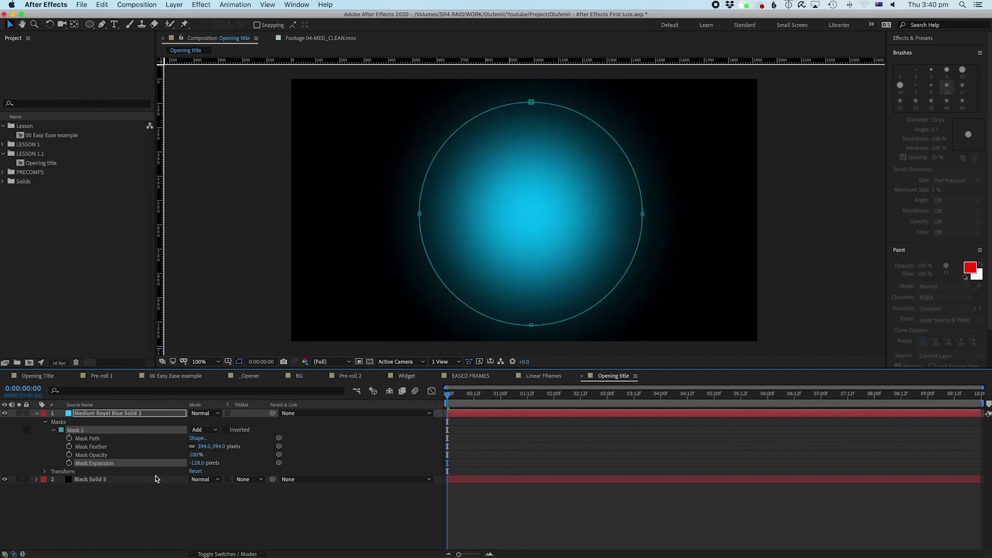
key(super+z)
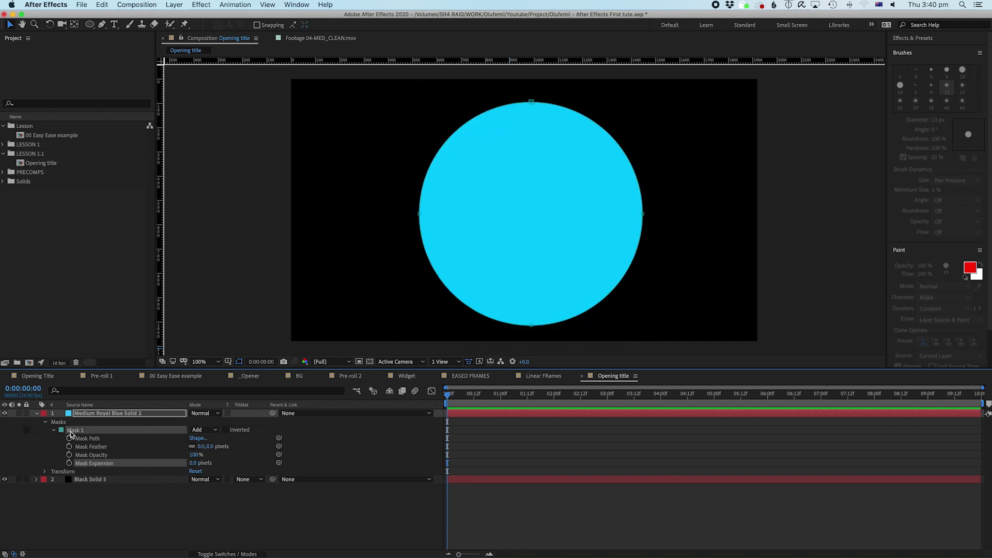
Step: Move the circular mask up to the top edge and set Mask Feather to 1002 px
double_click(532, 329)
drag(549, 282, 558, 150)
click(237, 504)
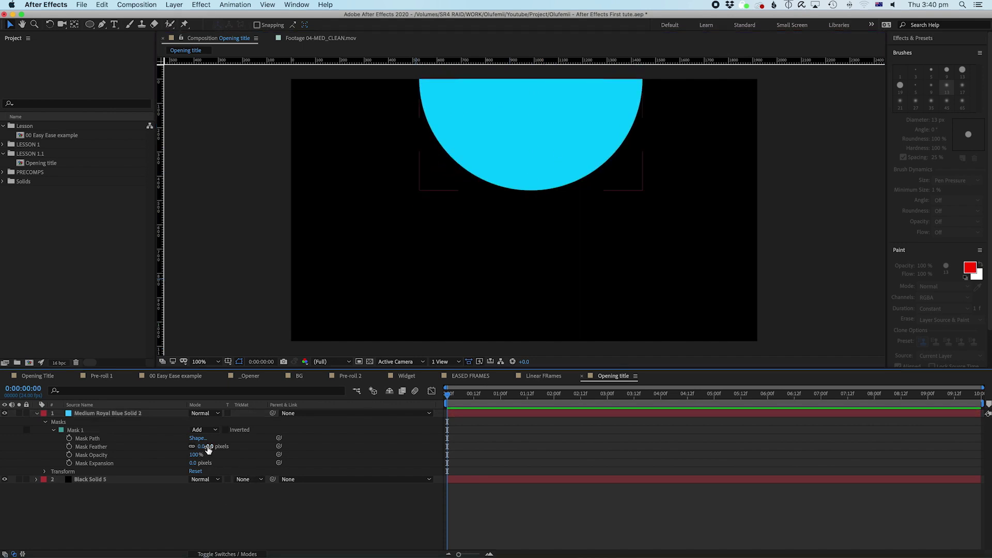
click(93, 449)
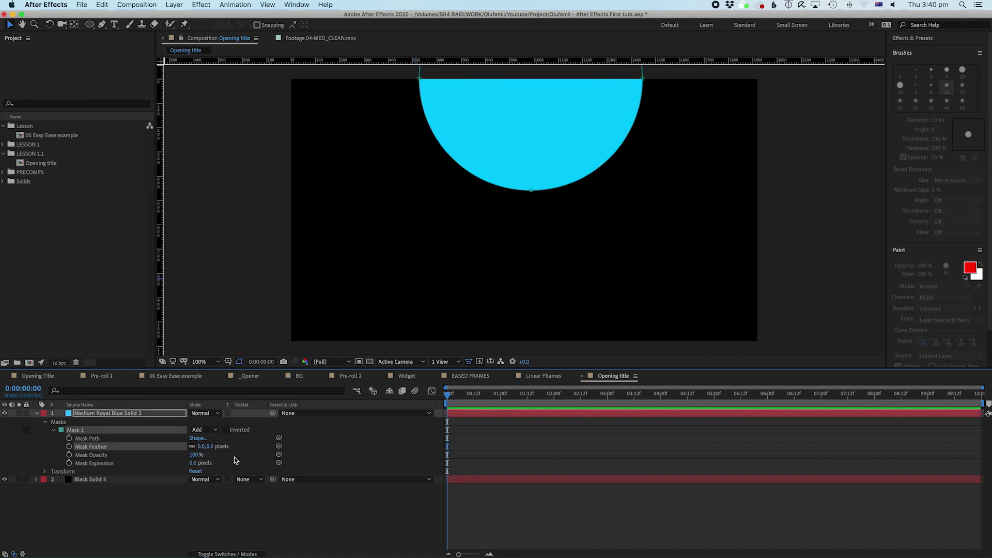
drag(208, 446, 671, 429)
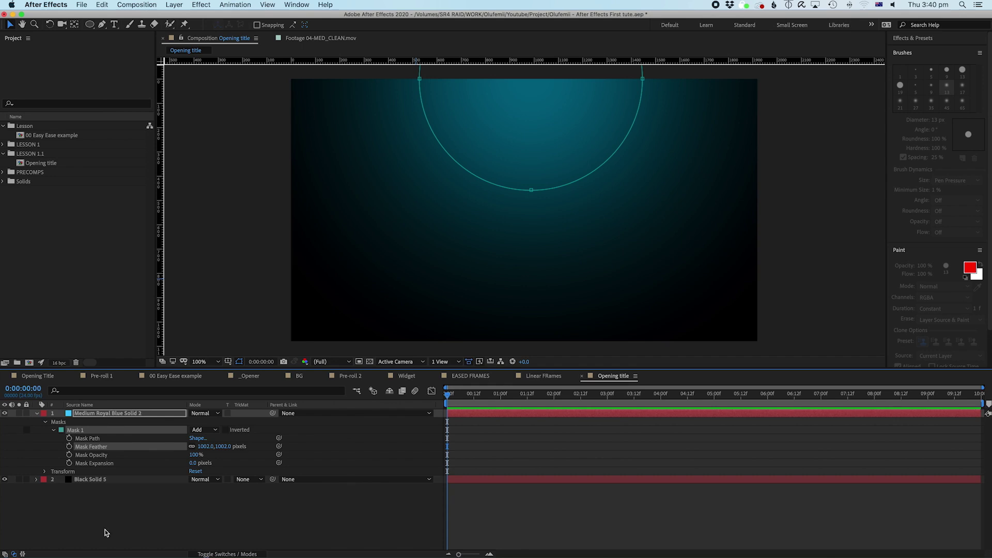
click(126, 523)
click(97, 414)
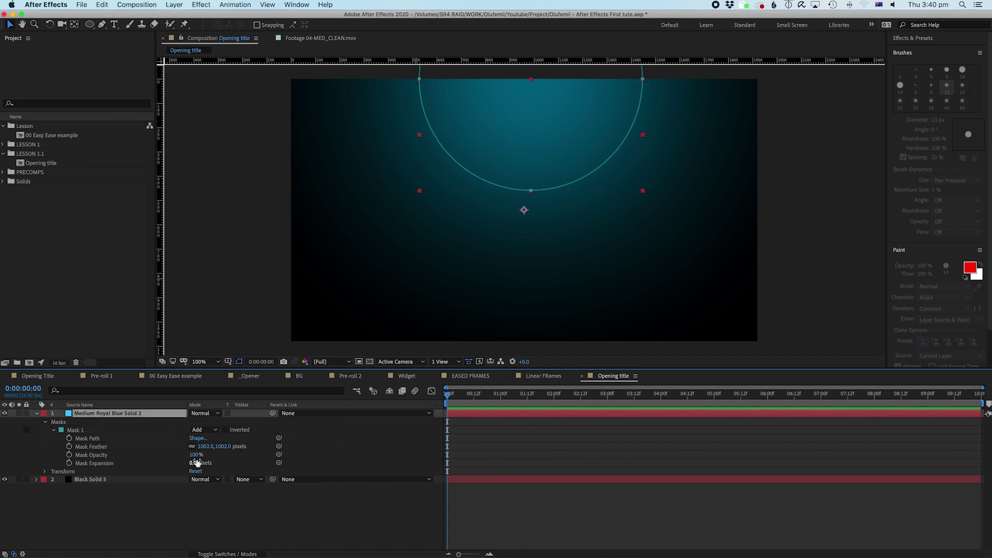
drag(196, 455, 178, 457)
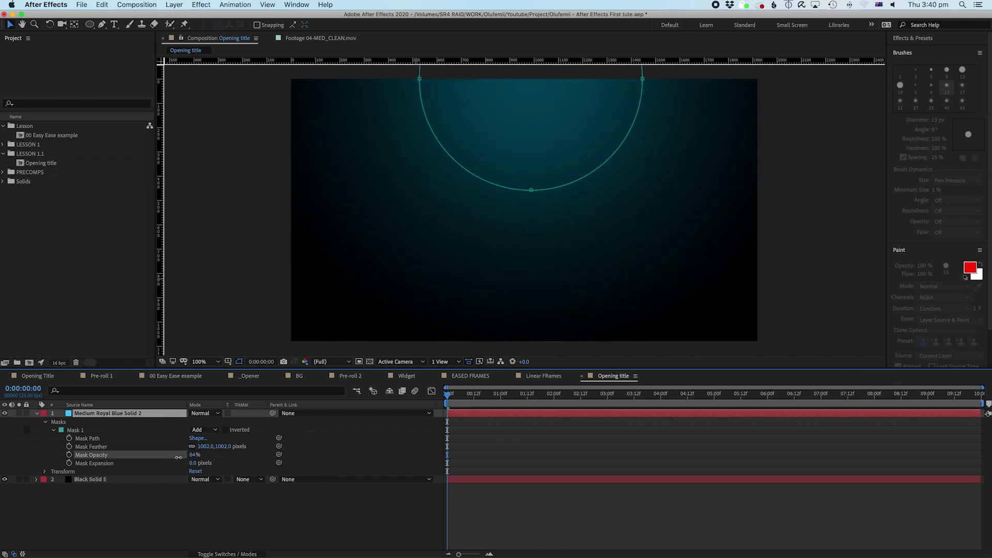
key(super+z)
click(107, 493)
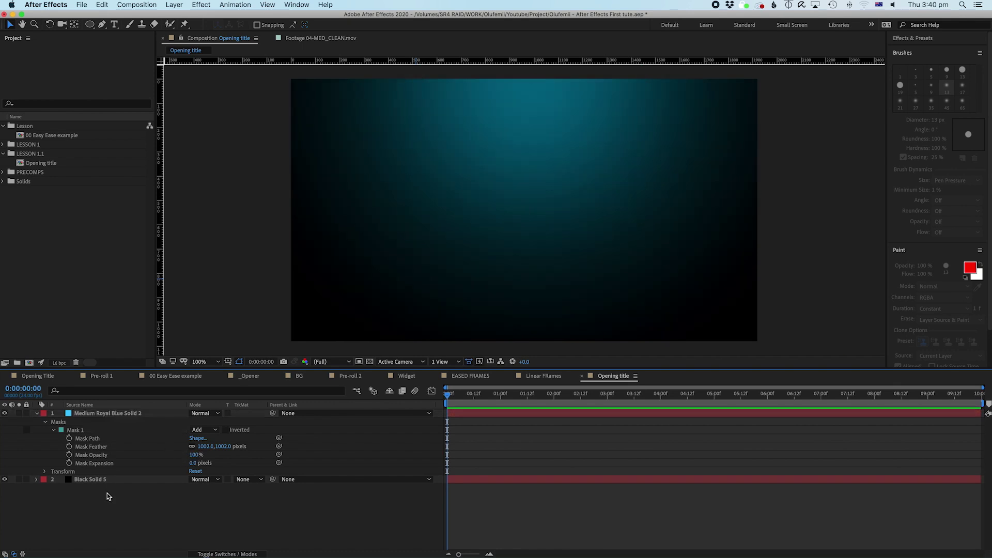
click(91, 416)
click(38, 416)
super+click(106, 416)
click(105, 415)
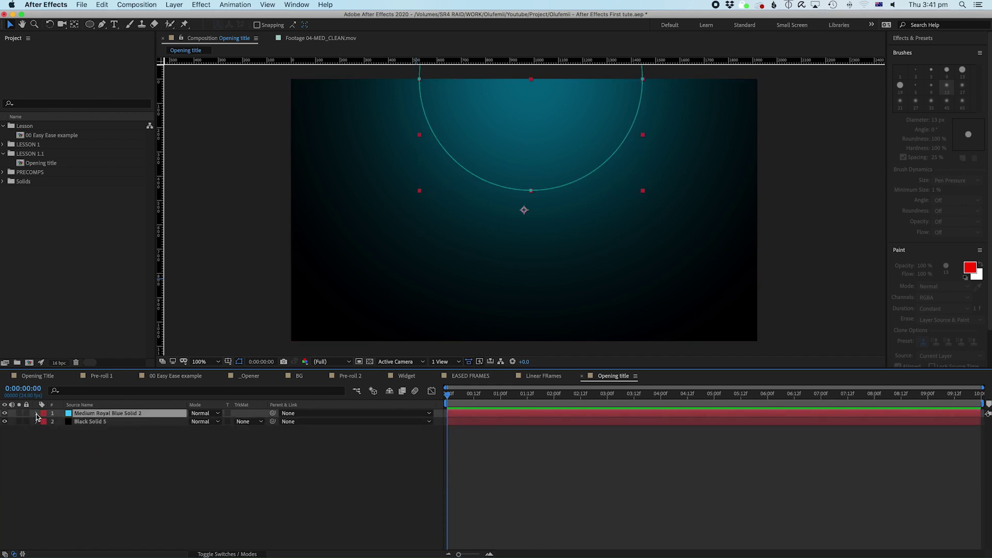
click(69, 458)
click(98, 413)
click(109, 437)
click(97, 413)
click(79, 422)
click(85, 414)
click(87, 423)
click(87, 414)
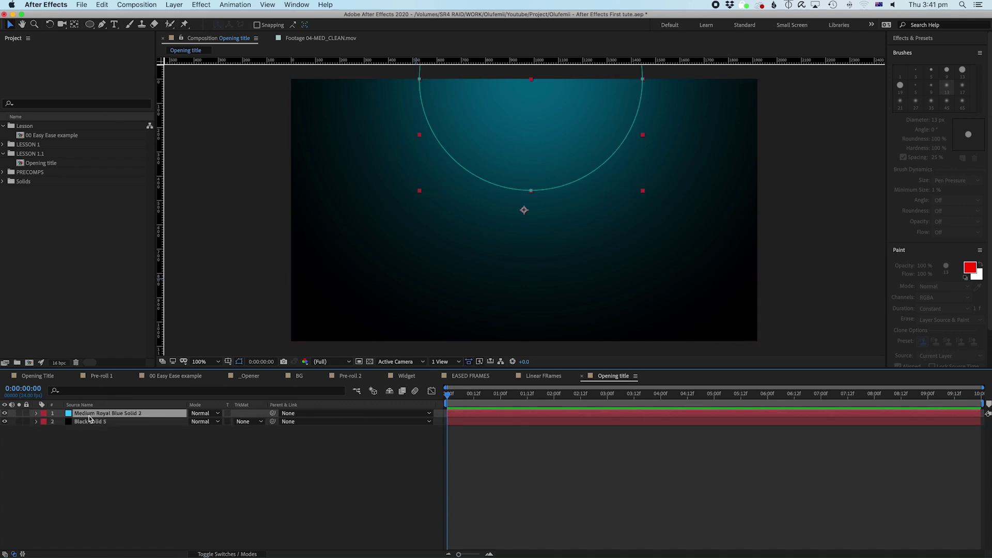
click(36, 414)
click(45, 422)
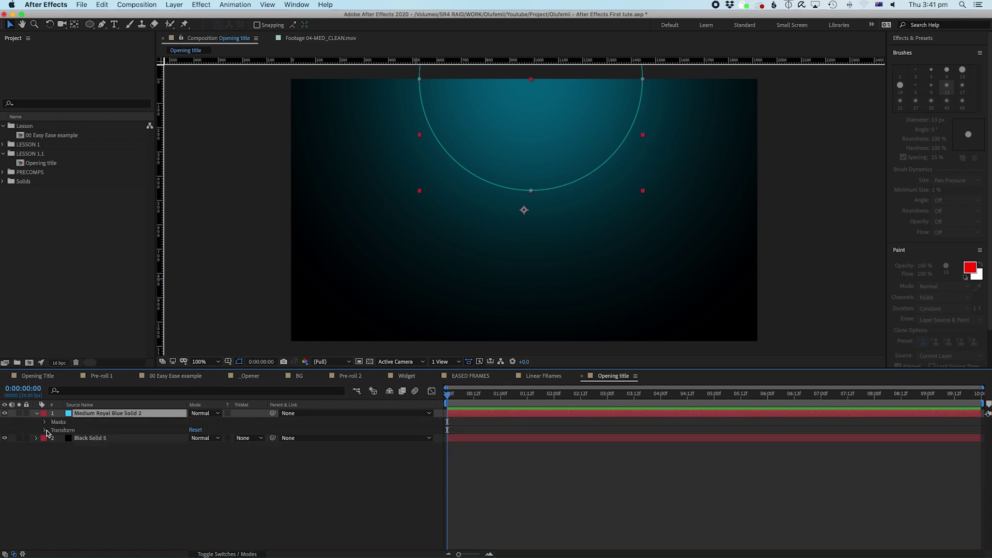
click(45, 431)
click(82, 447)
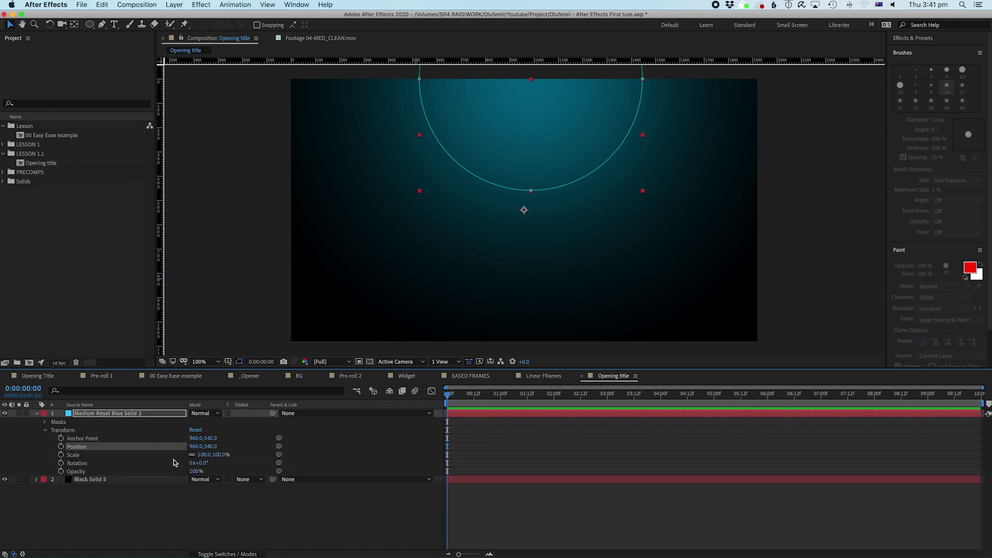
drag(210, 446, 192, 470)
click(456, 515)
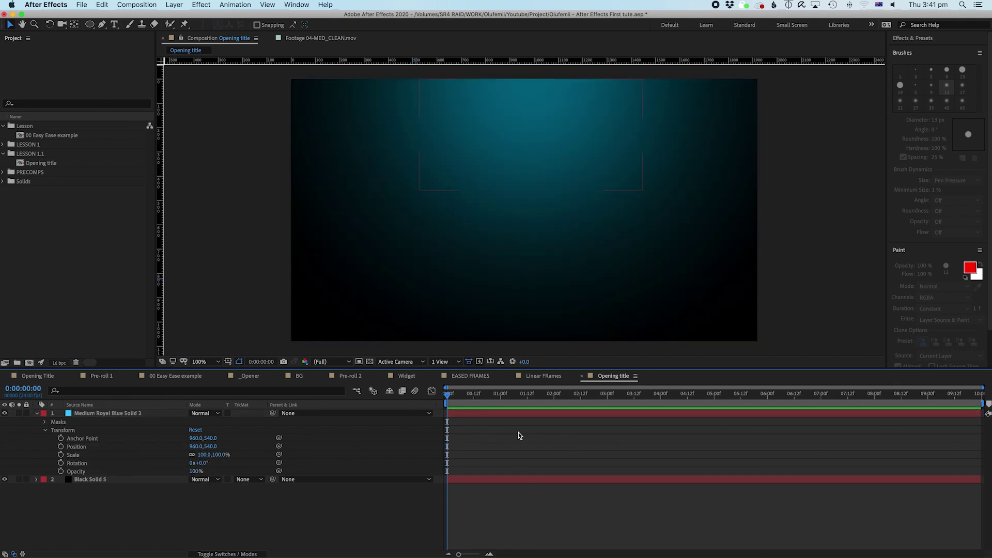
click(469, 413)
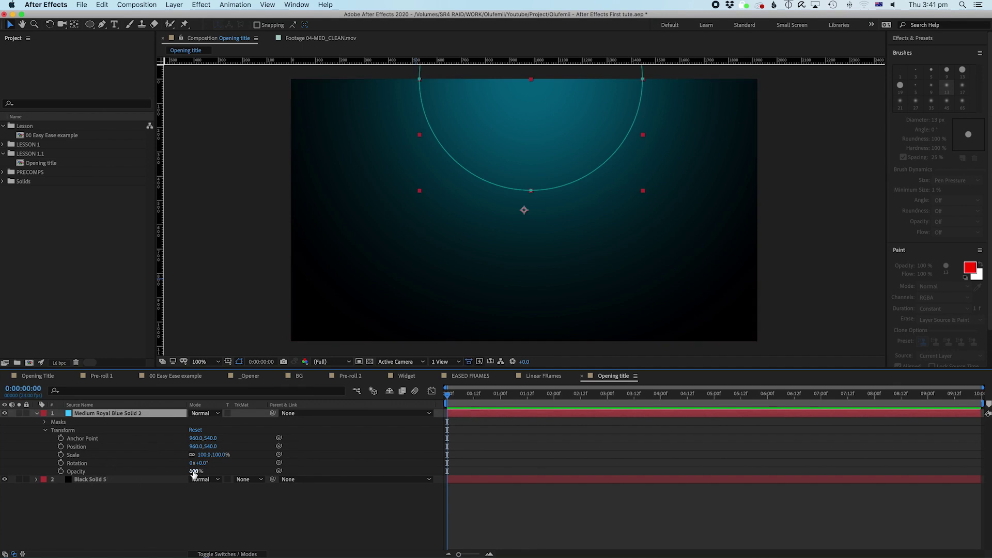
click(187, 515)
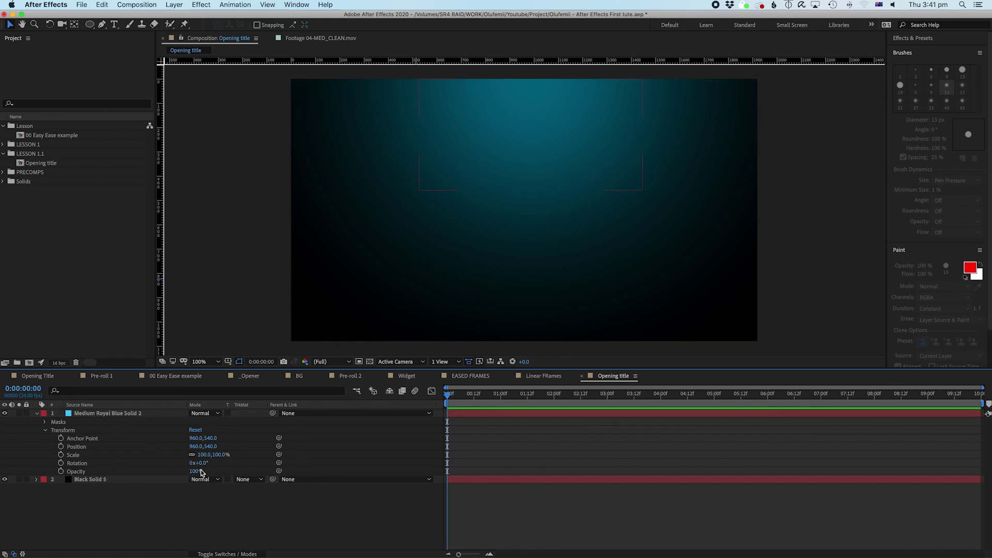
click(45, 421)
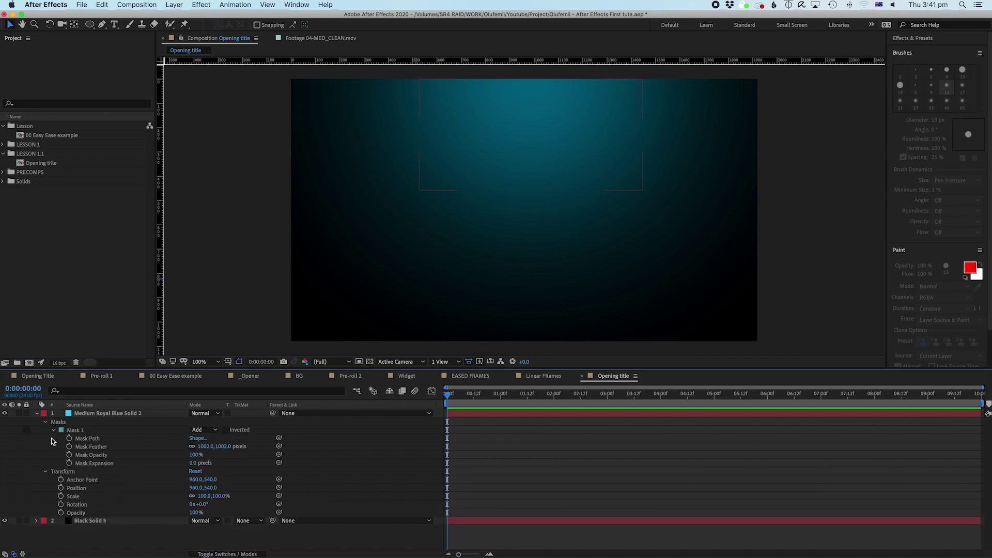
click(52, 431)
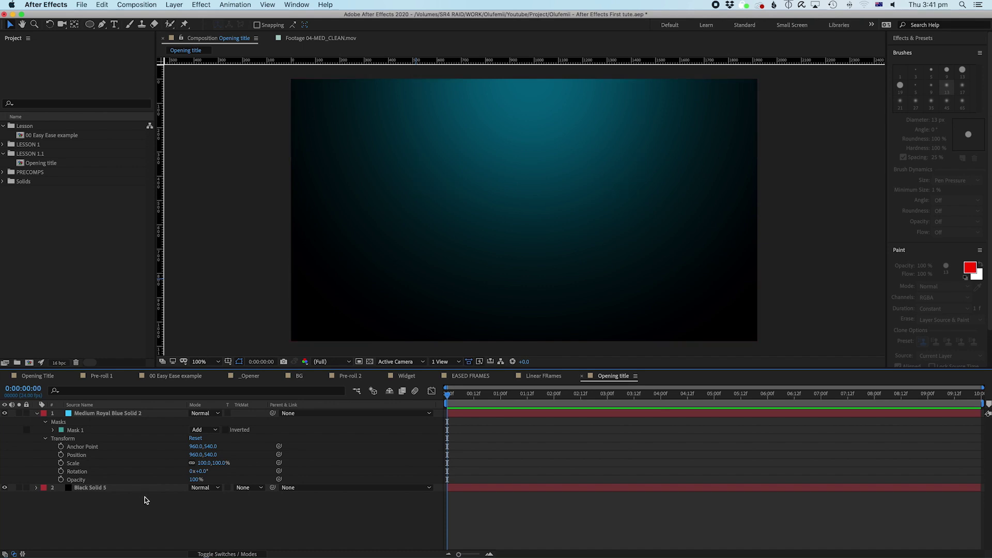
click(52, 430)
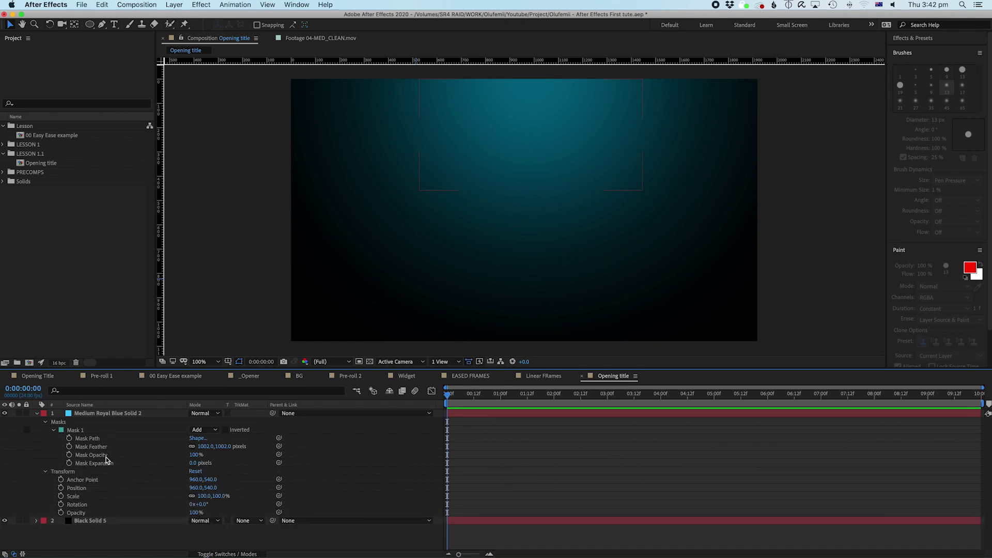
click(87, 415)
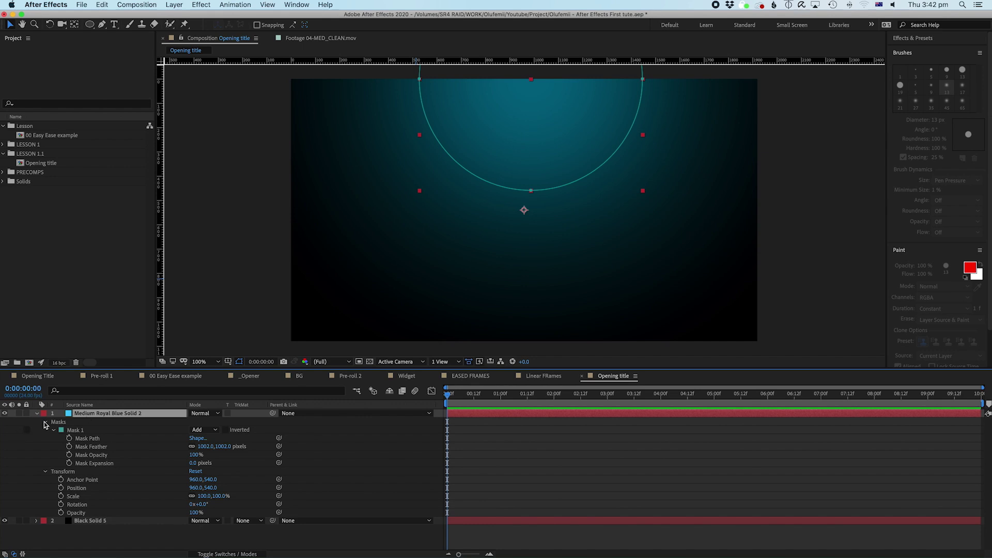
click(42, 421)
click(45, 430)
click(69, 496)
click(107, 414)
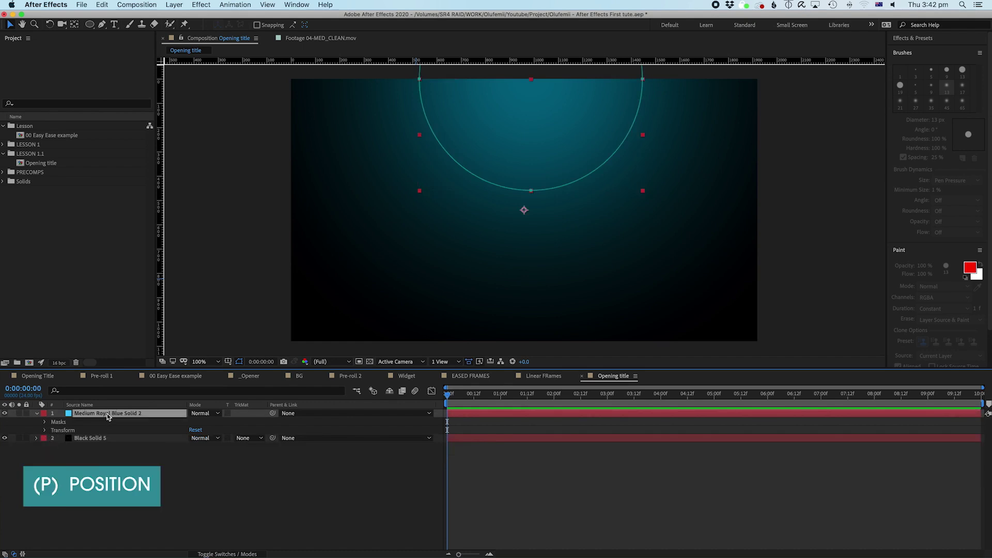
Step: Reveal the cyan glow layer's Opacity with T and scrub it down to about 47%
key(p)
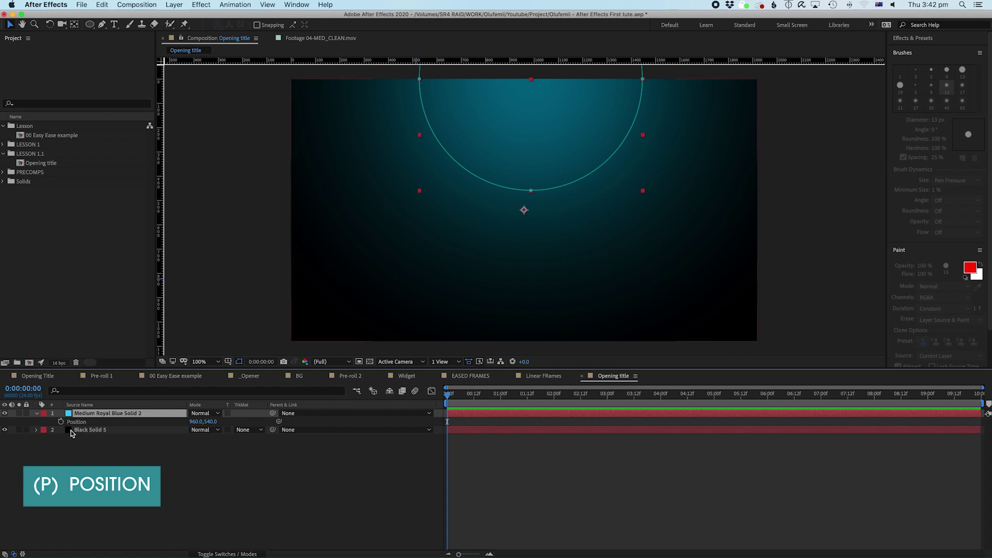
key(r)
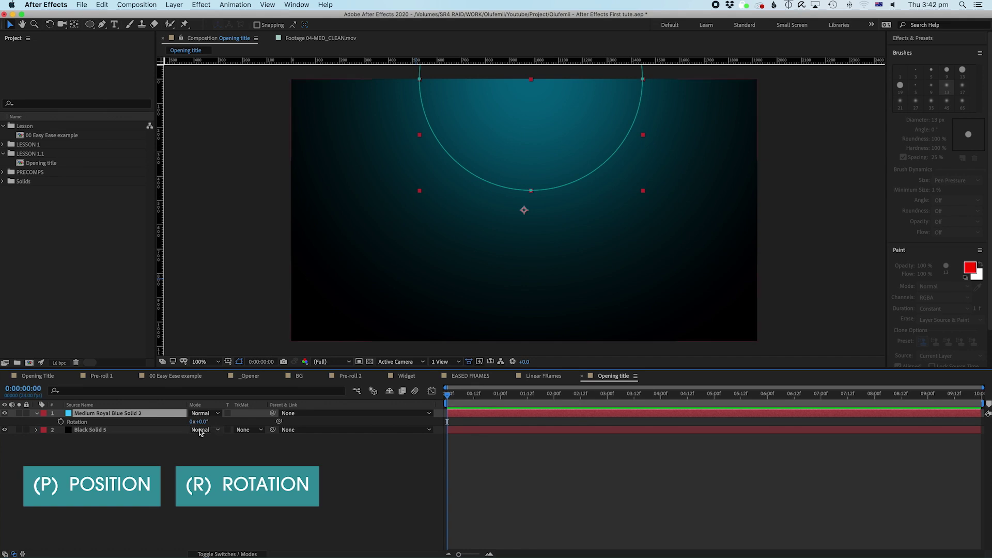
key(t)
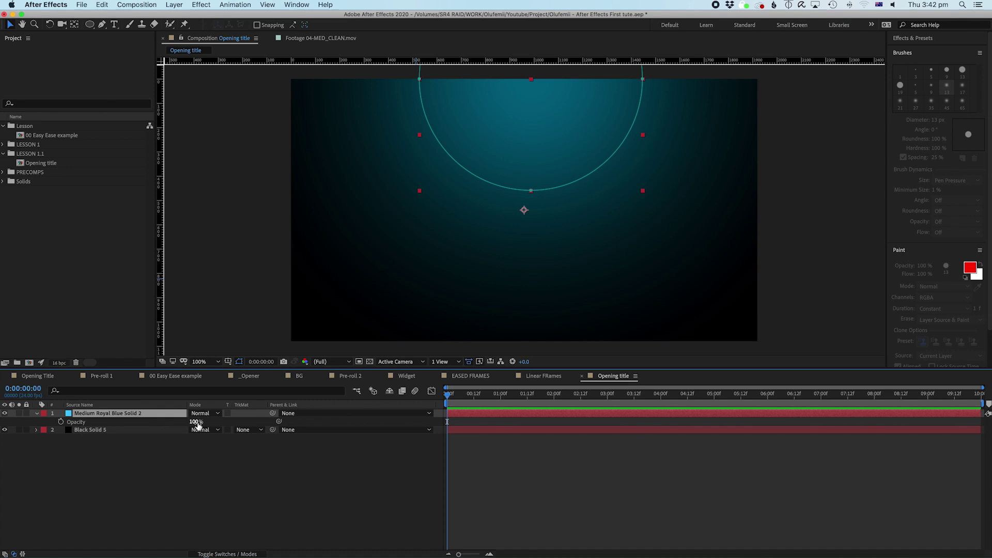
drag(197, 425, 174, 425)
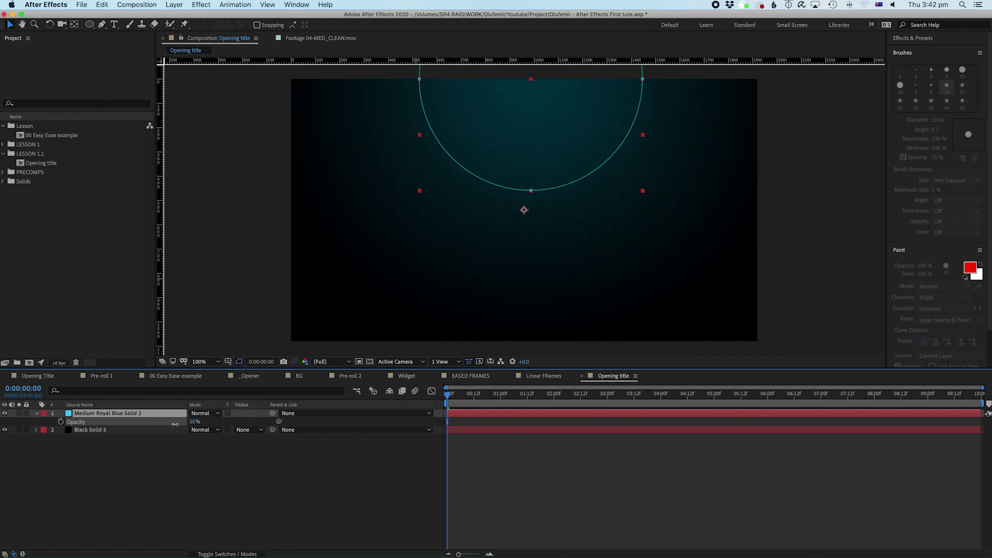
Step: Try opacity values of 40% and 35%, then raise it slightly to settle around 51%
click(170, 475)
click(195, 421)
text(40)
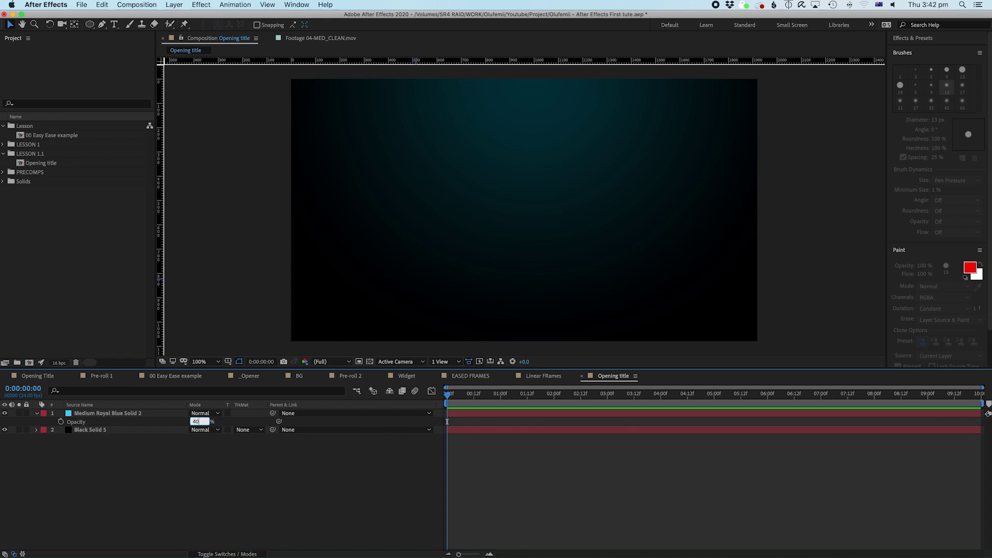
key(Return)
click(294, 461)
click(196, 421)
text(35)
key(Return)
drag(194, 422, 196, 422)
click(197, 487)
click(92, 413)
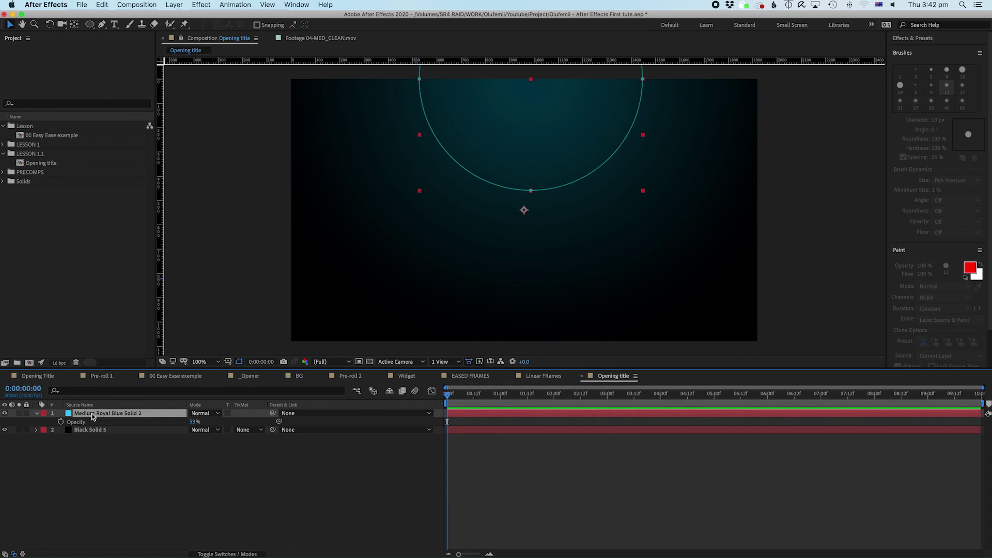
click(126, 434)
click(116, 414)
click(126, 459)
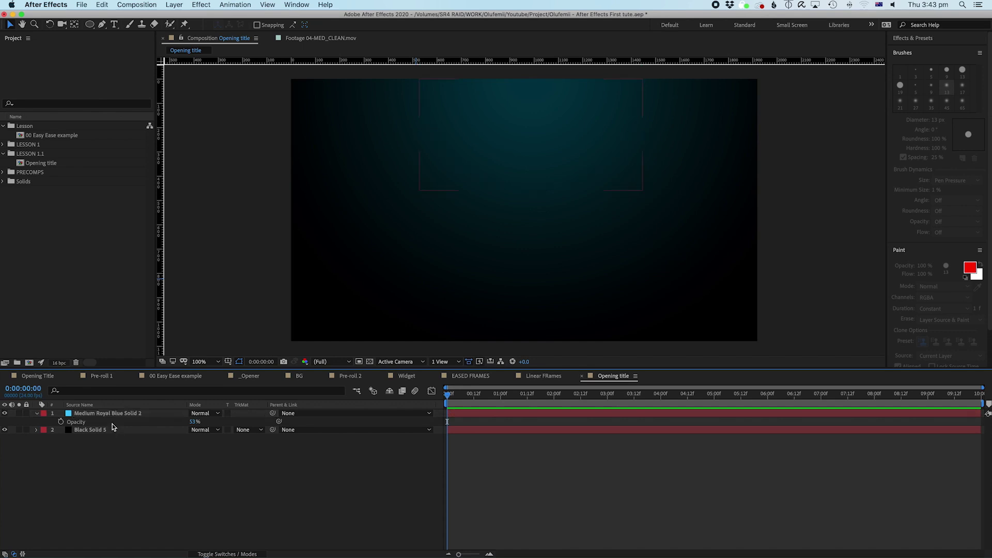
click(109, 414)
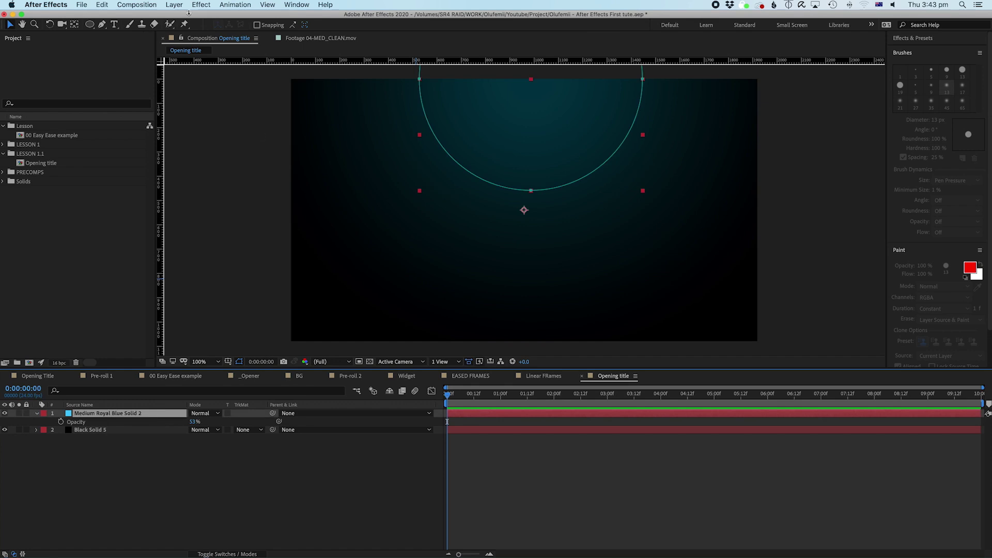
Step: Duplicate the cyan glow solid with Cmd+D and select the top copy
click(103, 4)
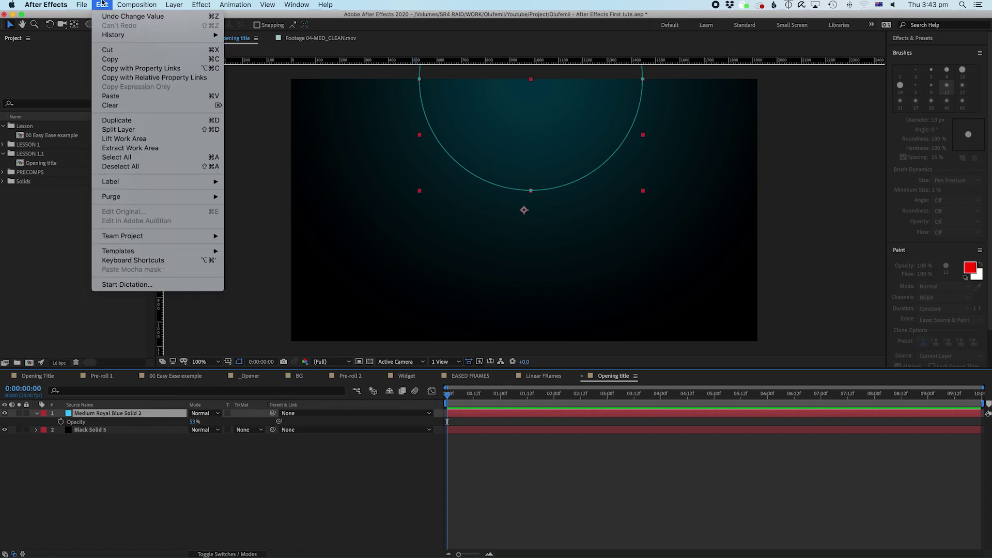
click(117, 123)
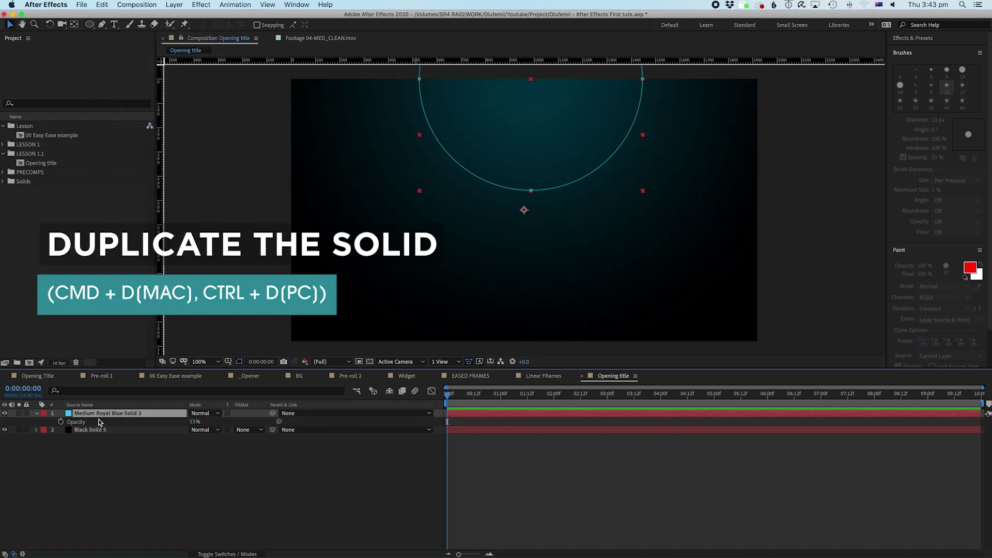
key(super+d)
click(95, 466)
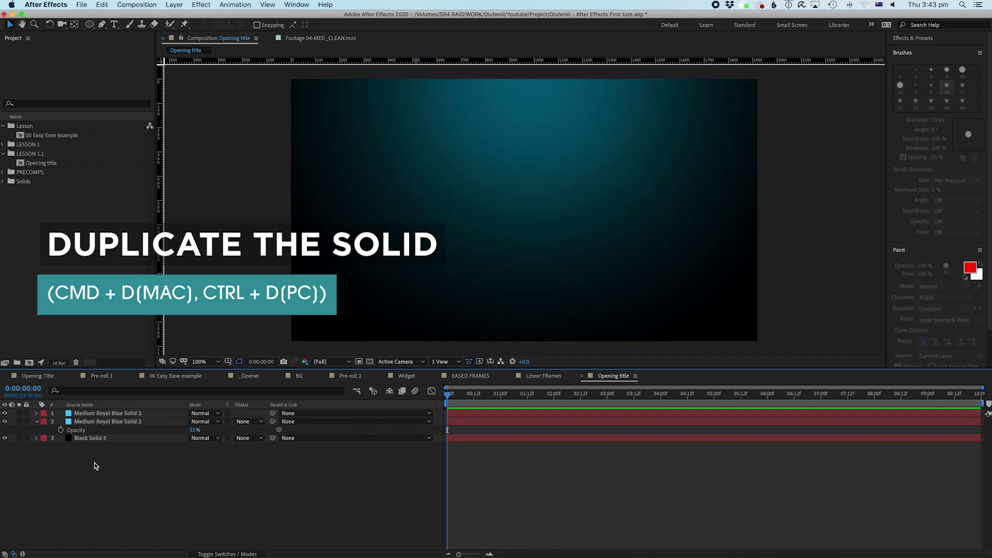
click(104, 415)
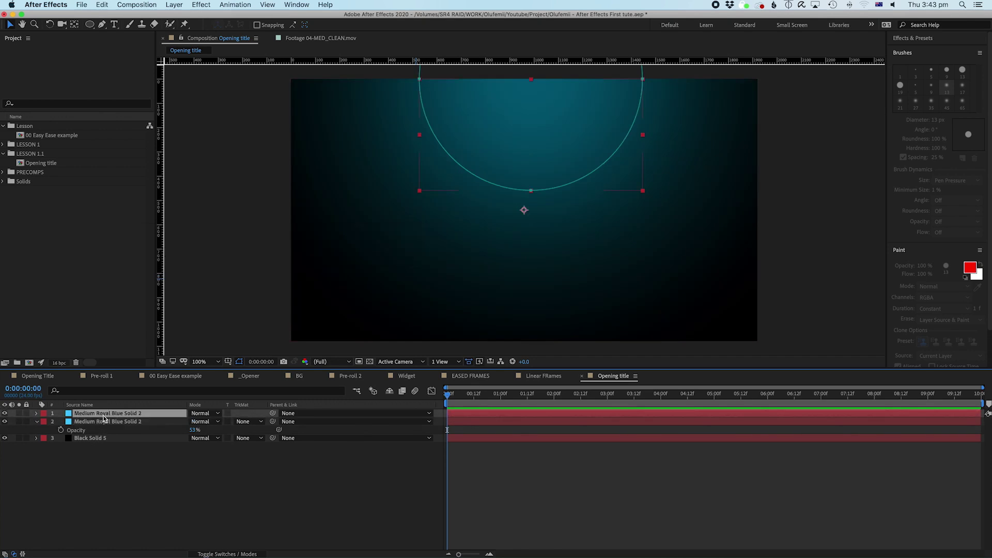
Step: Recolour the copy to magenta-red in Solid Settings, making it Magenta-Red Solid 2
click(174, 5)
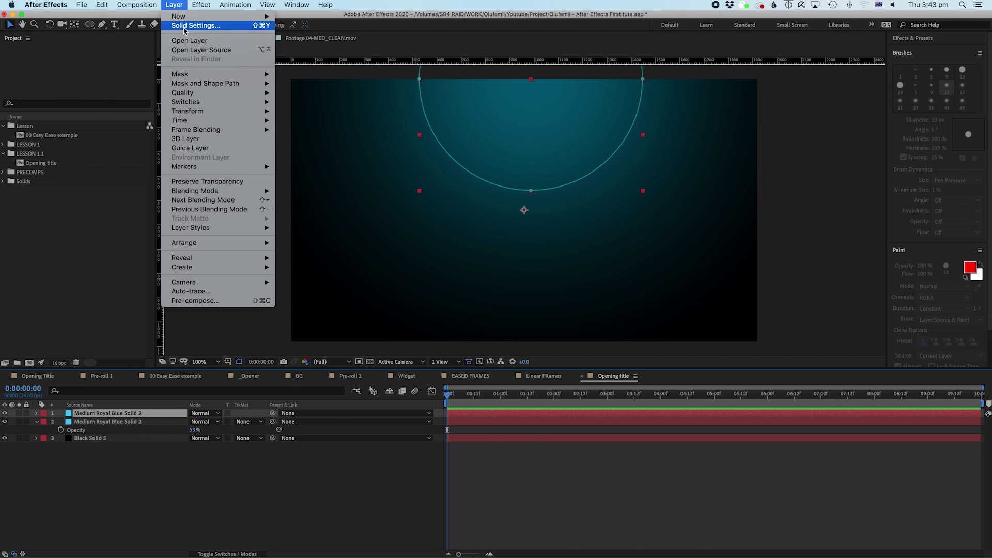
click(184, 25)
click(403, 395)
click(302, 435)
click(276, 431)
click(297, 428)
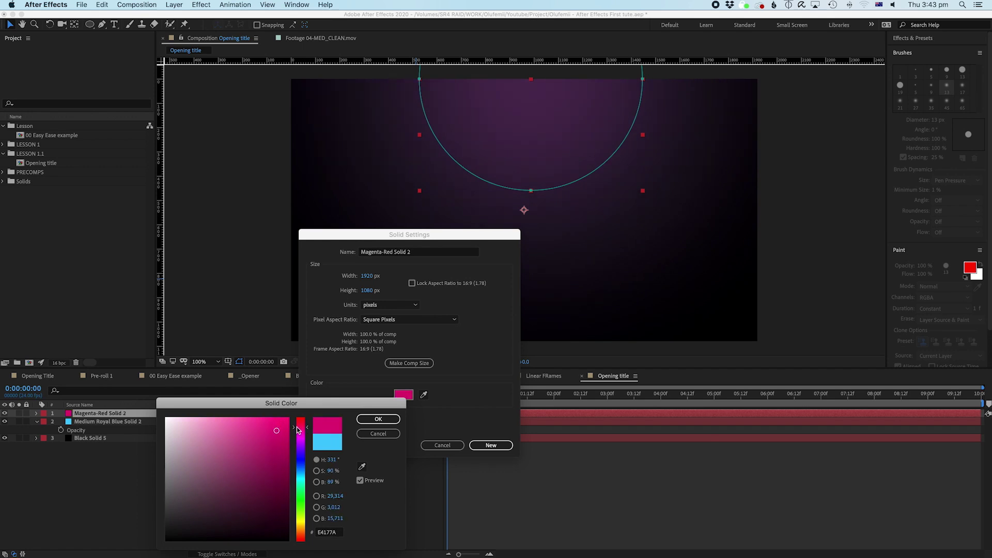
click(378, 419)
key(Return)
click(129, 413)
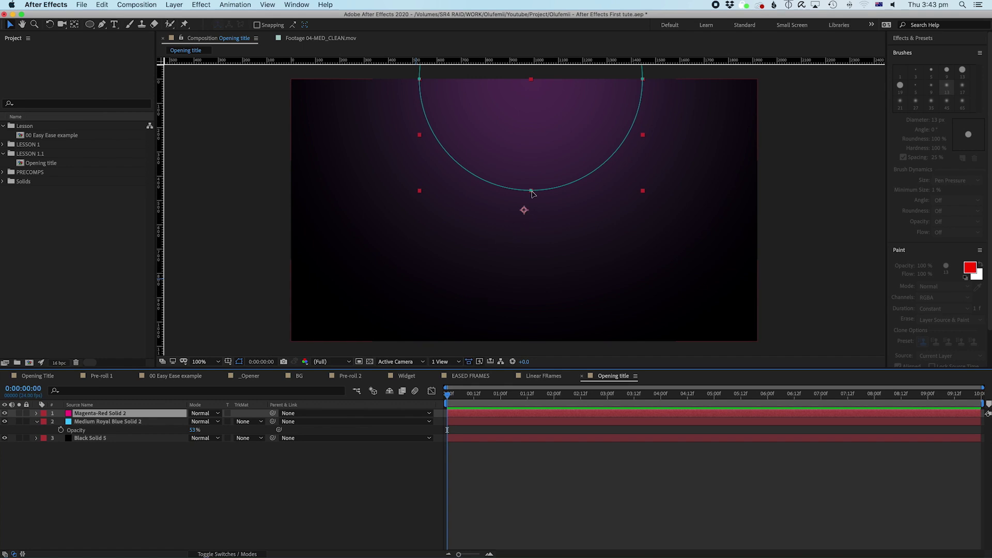
Step: Shift the magenta glow layer down and to the left in the comp viewer
click(500, 482)
click(518, 417)
key(comma)
key(period)
click(570, 238)
key(ctrl+Up)
key(ctrl+Up)
drag(539, 147, 464, 214)
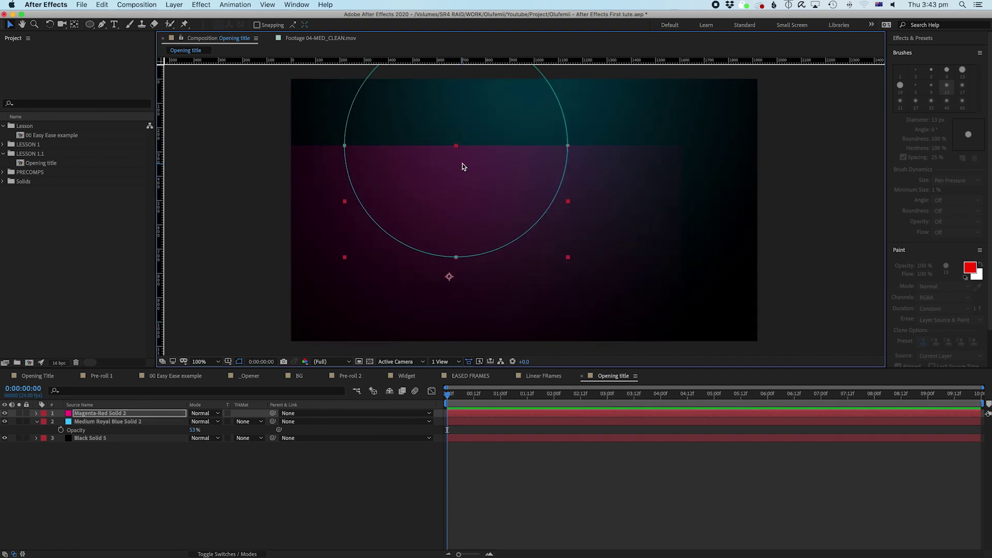
Step: Undo the magenta shift and toggle its Mask 1 mode to None and back to Add
key(super+z)
key(m)
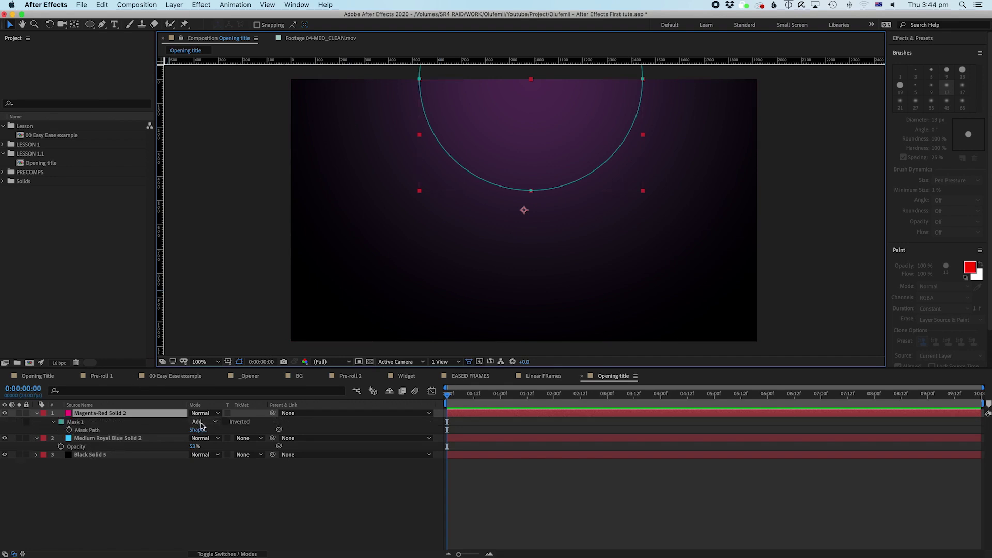
click(201, 422)
click(89, 427)
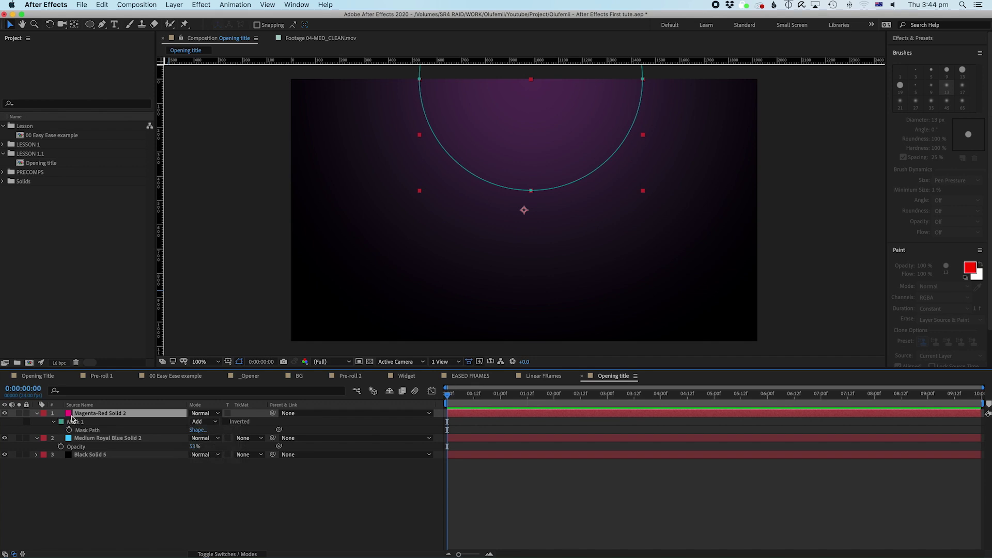
key(m)
key(m)
click(202, 422)
click(204, 434)
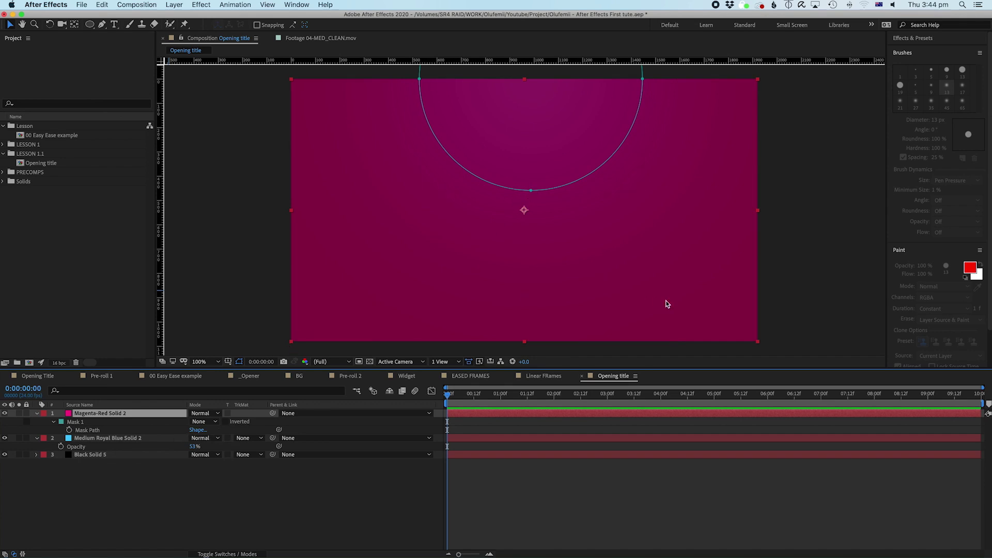
mouse_move(646, 266)
mouse_down()
mouse_move(719, 277)
mouse_move(627, 343)
mouse_move(646, 266)
mouse_up()
click(206, 422)
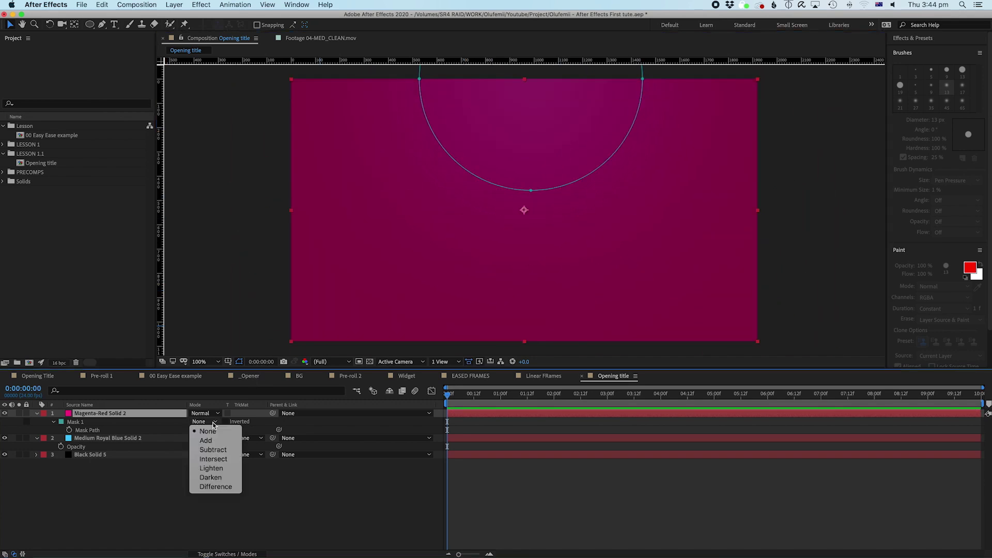
click(206, 440)
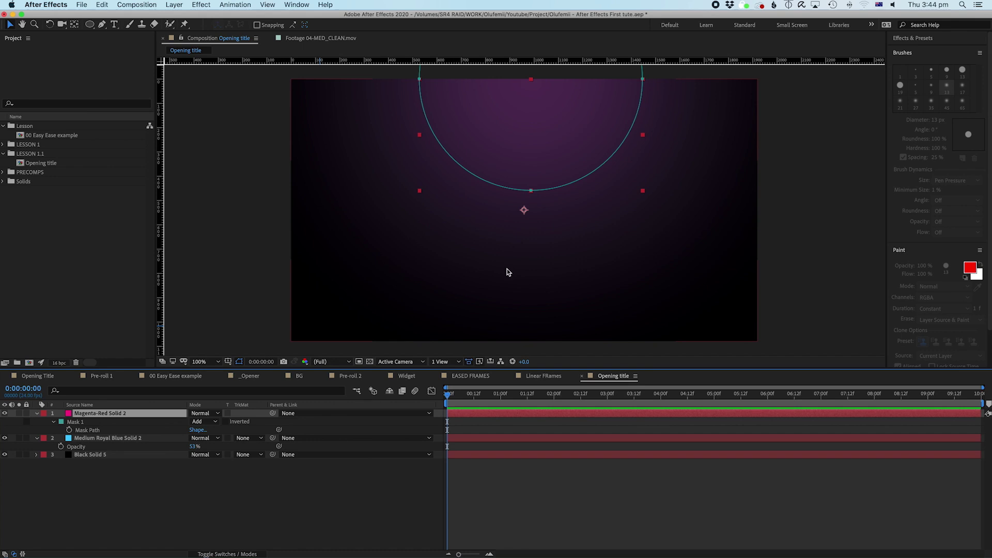
Step: Move the magenta mask down toward the lower right, check the whole frame, and select all layers
double_click(531, 192)
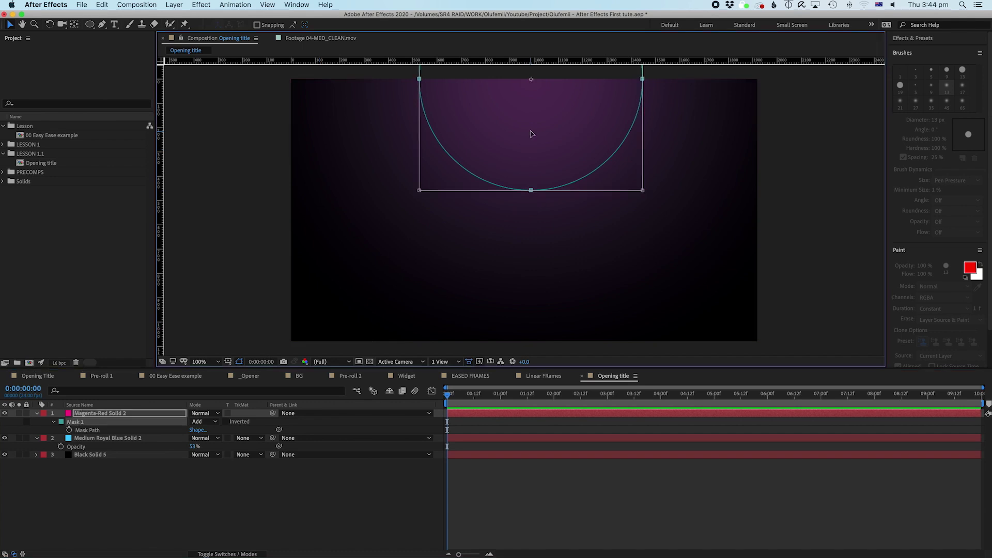
drag(531, 133, 529, 331)
scroll(553, 202, down, 5)
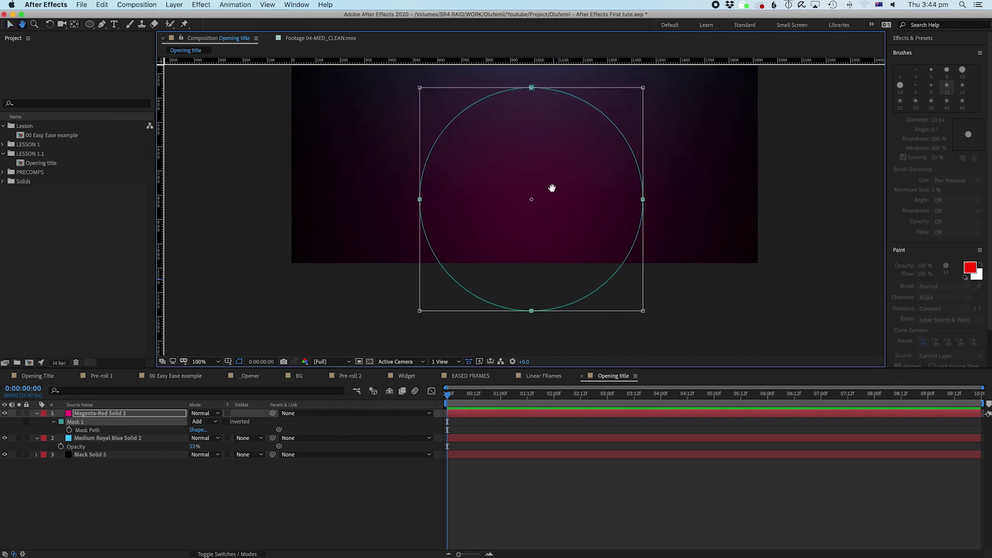
drag(549, 177, 657, 229)
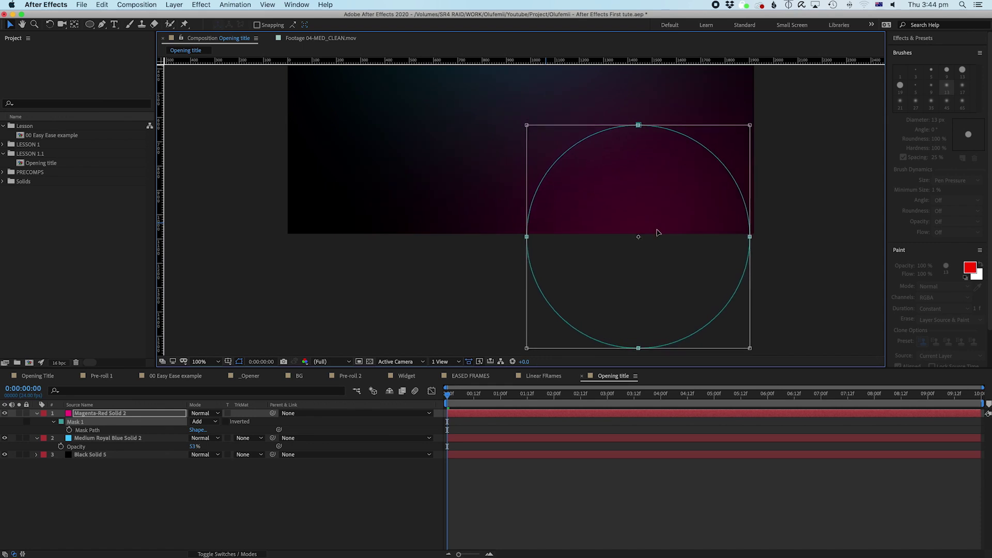
drag(635, 181, 591, 266)
click(570, 454)
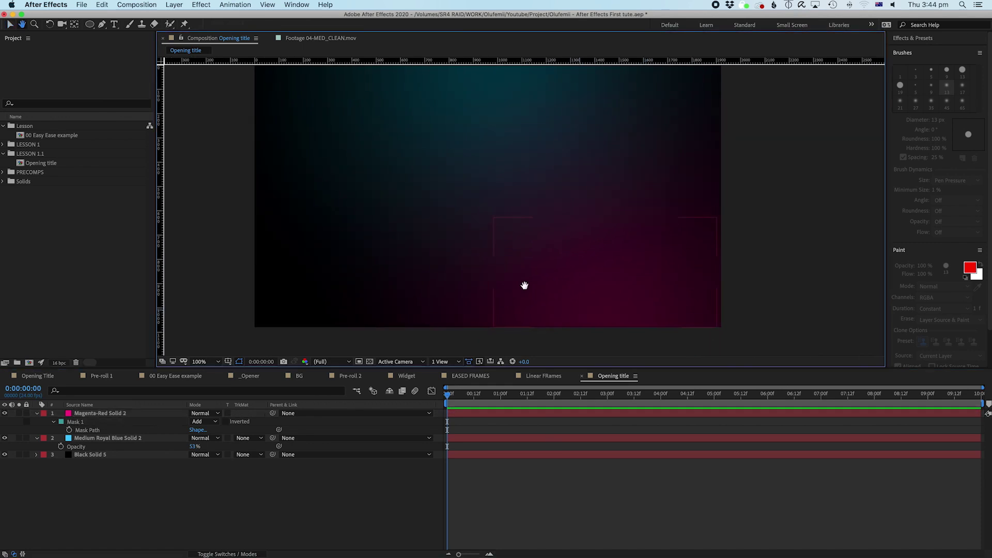
scroll(507, 270, up, 2)
scroll(506, 270, left, 2)
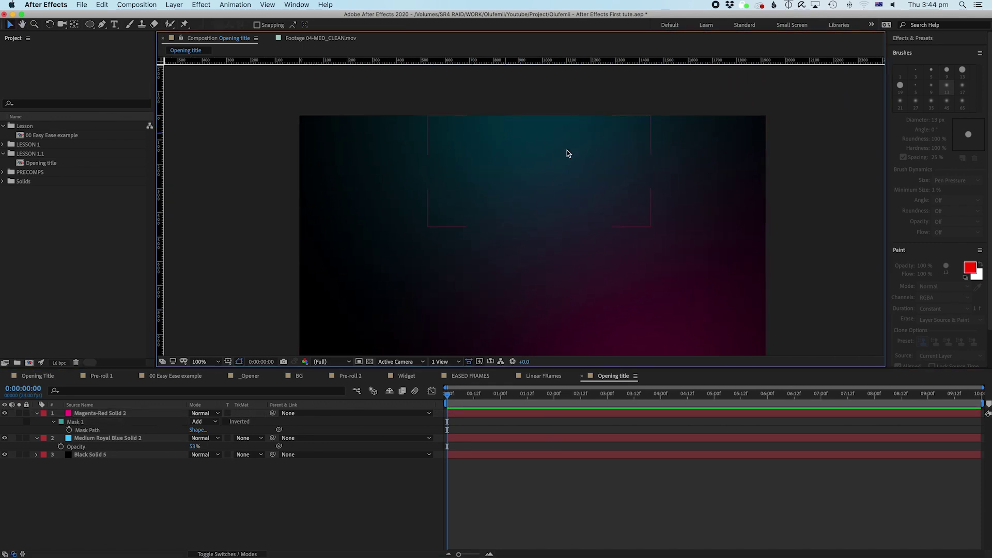
scroll(635, 193, down, 2)
scroll(620, 210, right, 1)
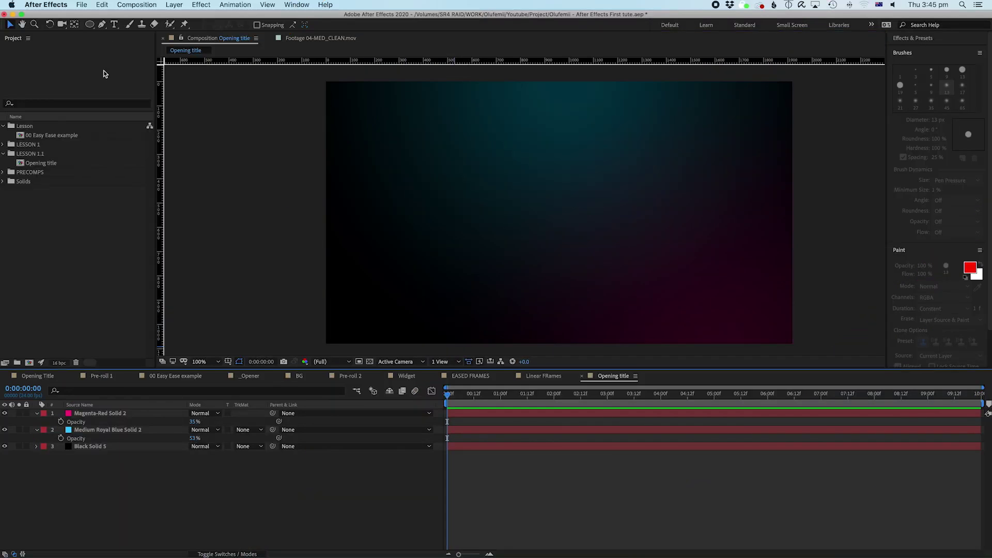
key(super+a)
Step: Collapse the layers' properties and switch to the Horizontal Type tool
click(36, 415)
click(388, 504)
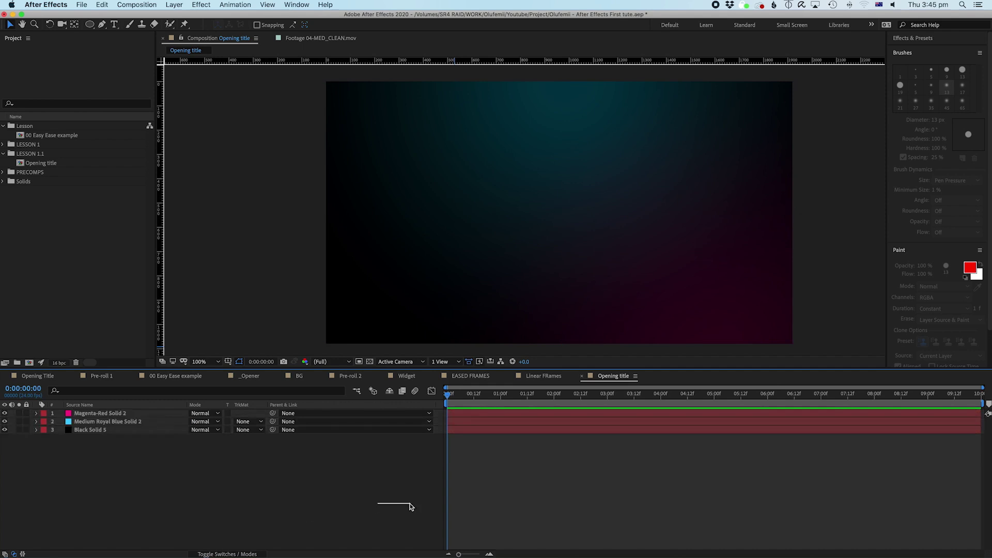
click(115, 24)
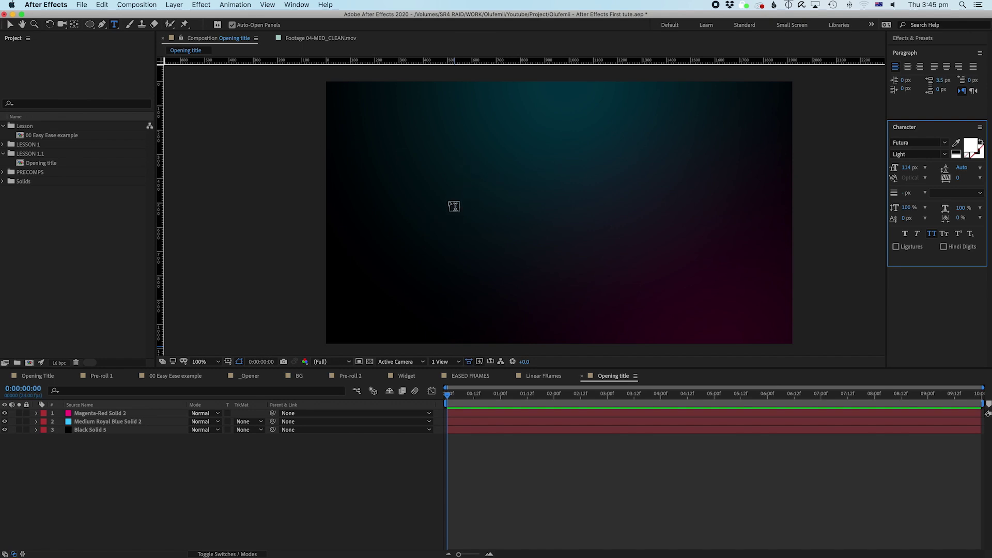
click(115, 25)
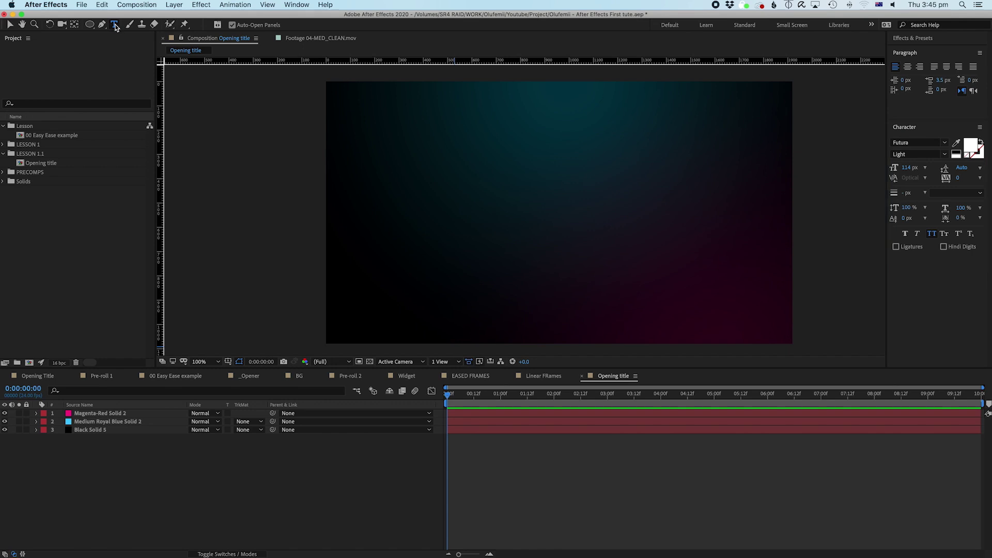
Step: Start a text layer in the composition and type 'After Effects Tutorial'
click(461, 202)
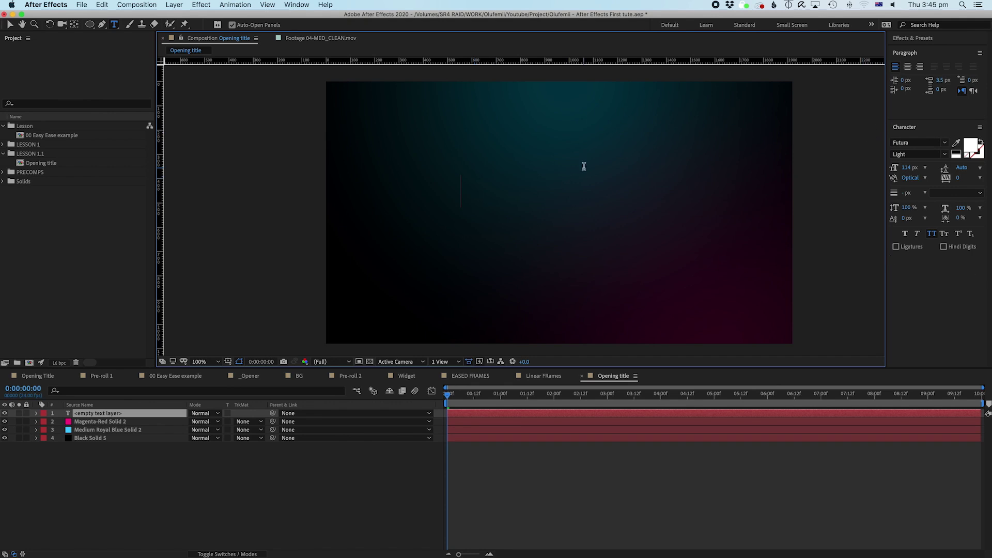
click(296, 6)
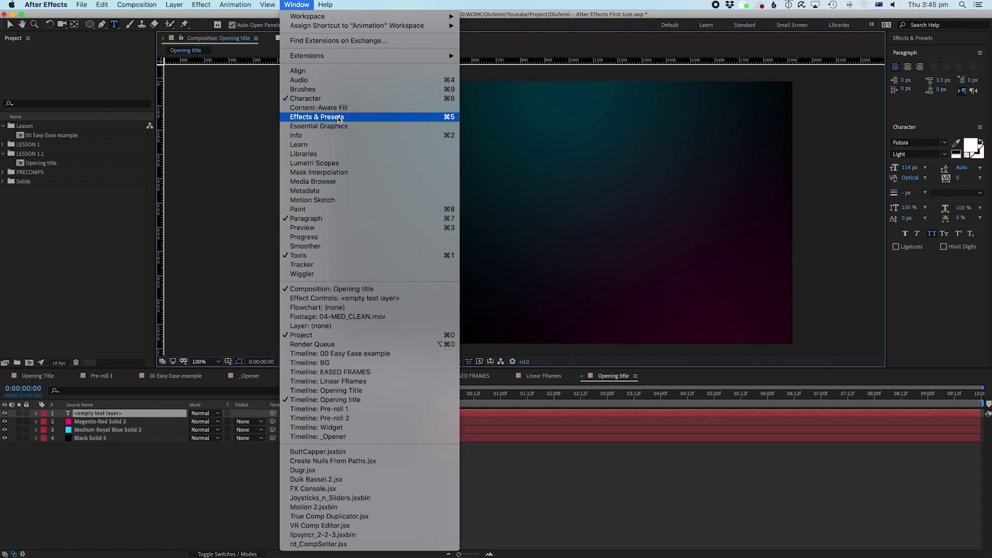
click(494, 153)
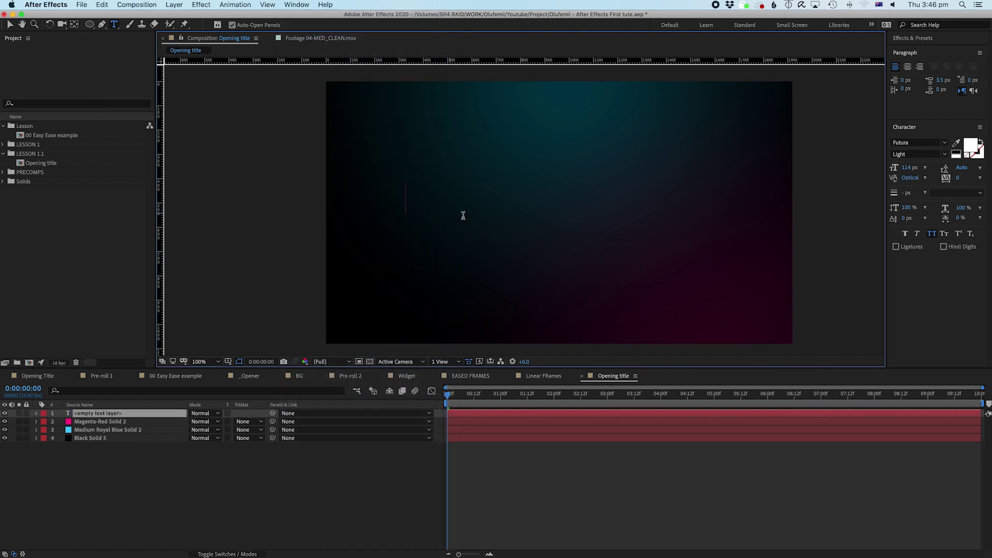
text(After)
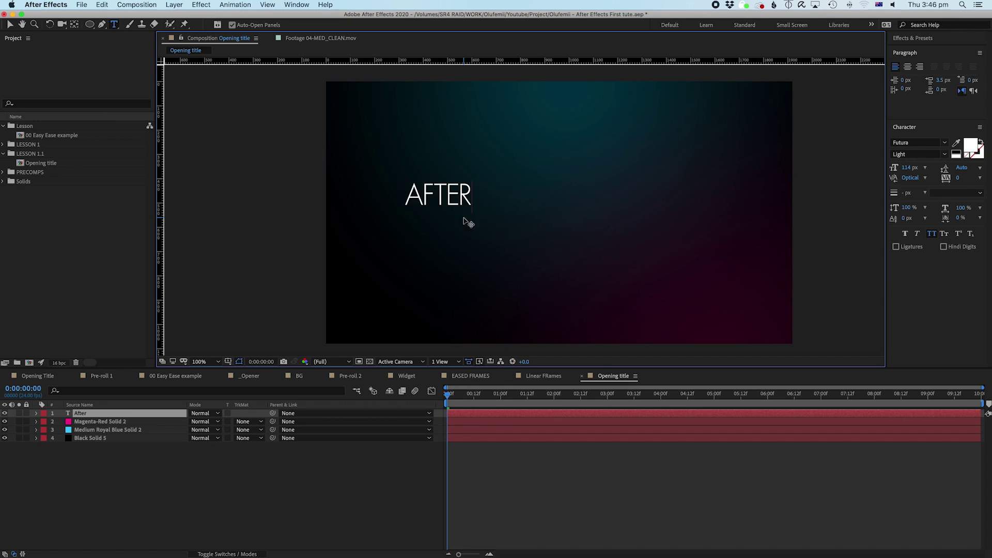
text( Effects T)
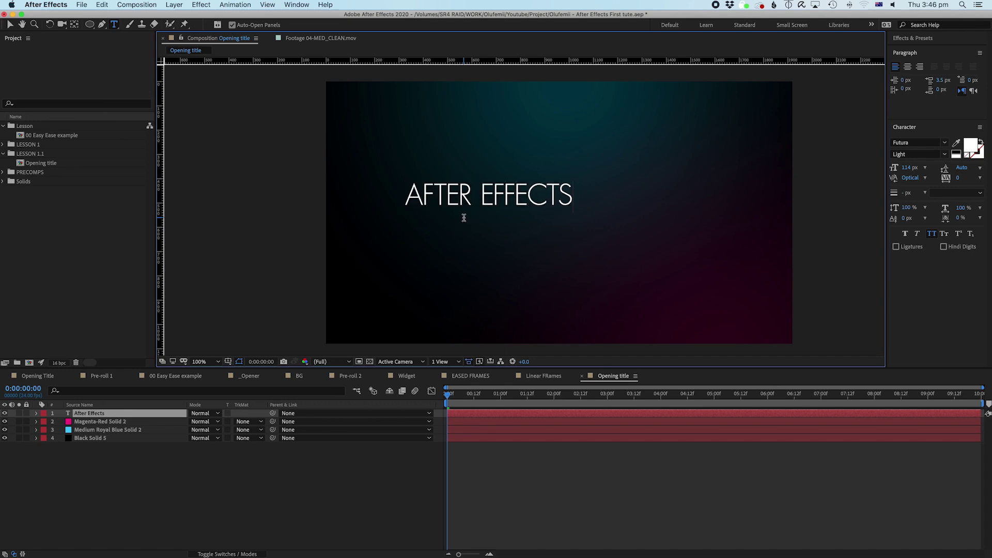
text(utorial)
Step: Select the title layer and set its font to ITC Avant Garde Gothic via 'itc'
key(super+a)
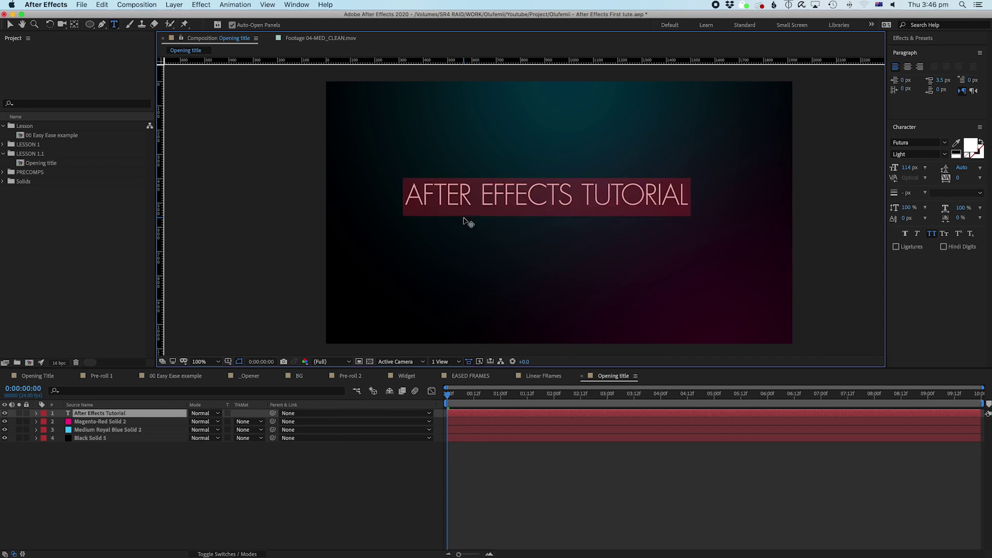
click(137, 470)
click(100, 413)
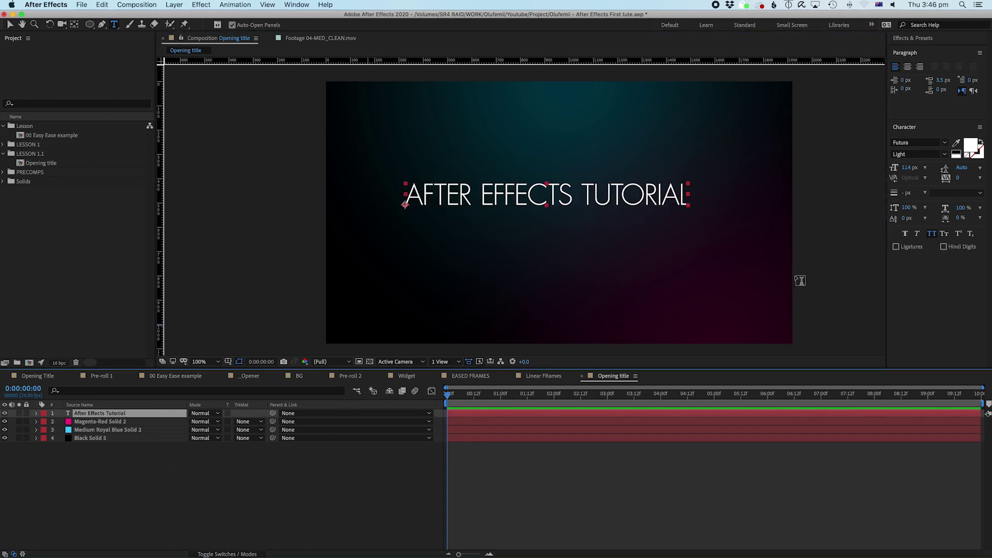
click(659, 475)
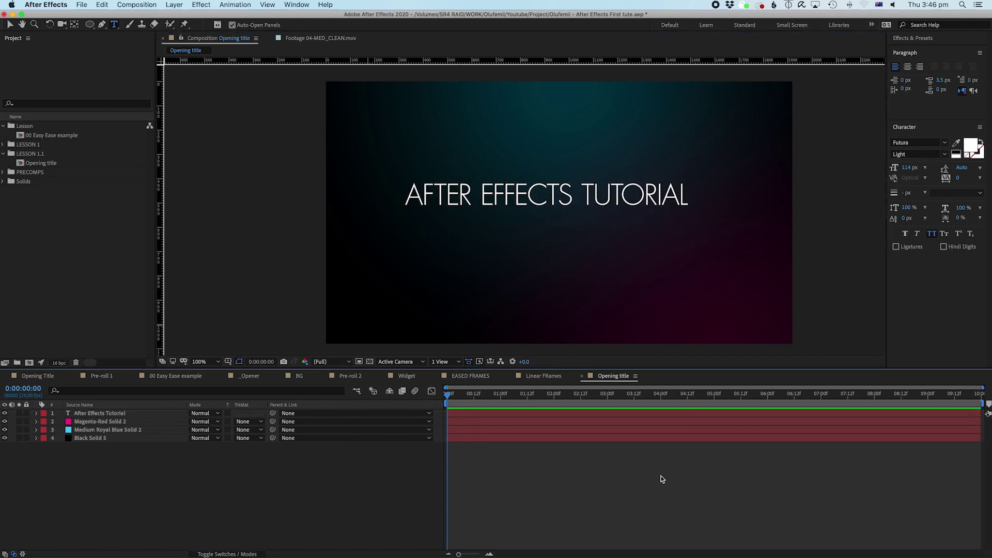
click(688, 413)
click(909, 142)
text(itc)
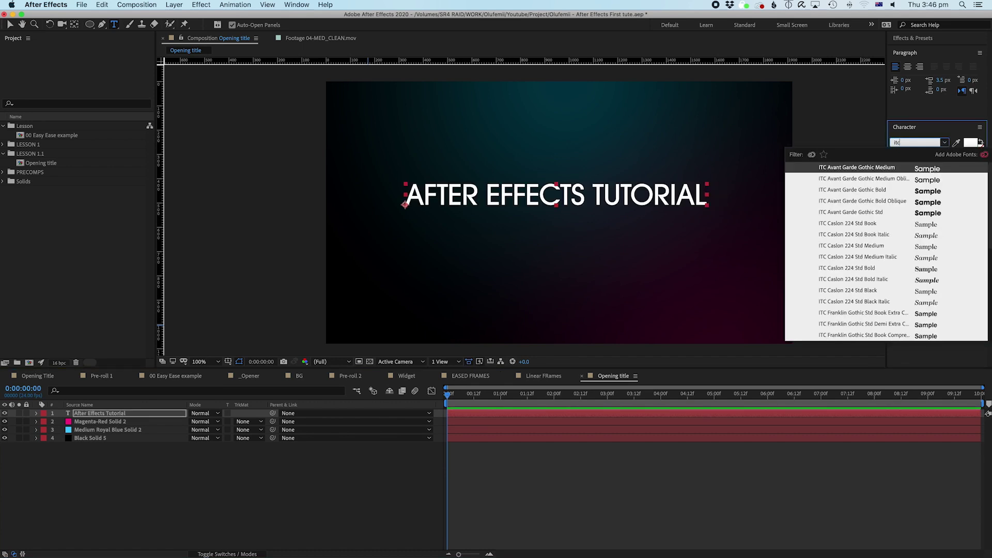
key(Return)
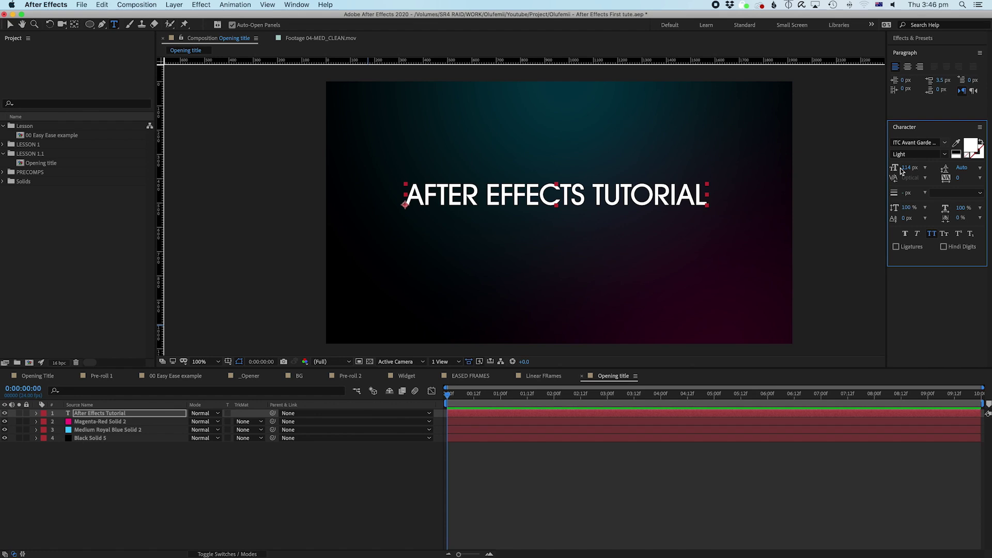
Step: Nudge the title slightly to the right with the Selection tool
click(586, 465)
click(527, 413)
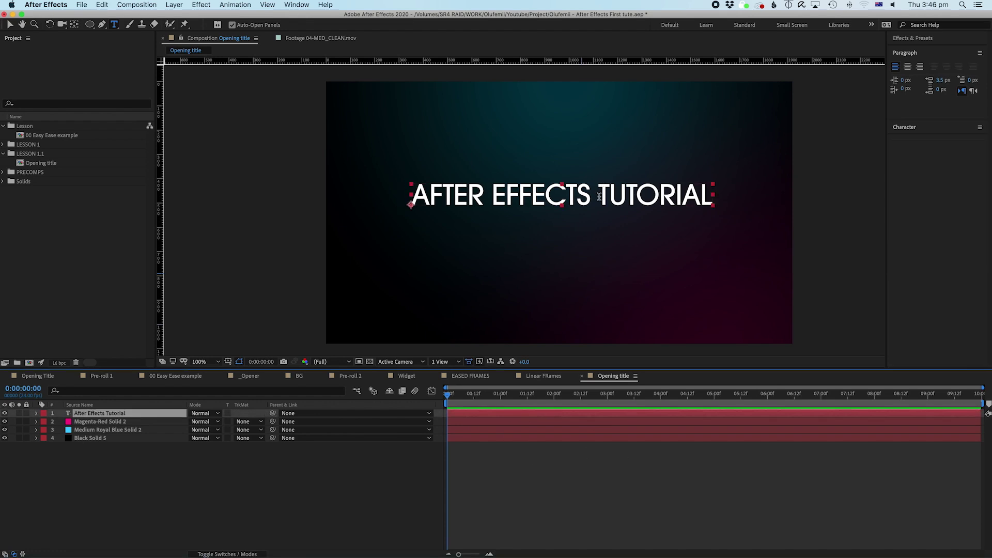
click(558, 467)
click(553, 413)
key(v)
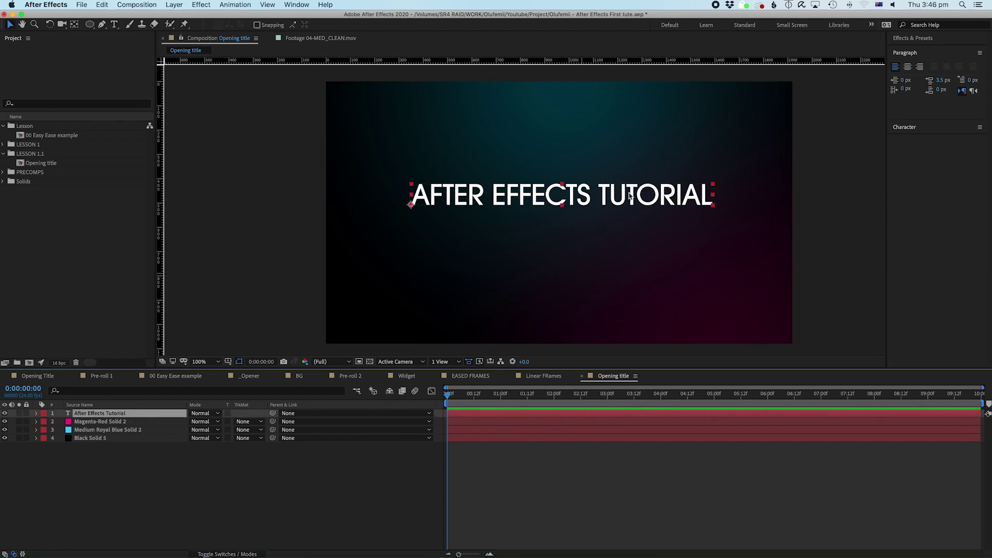
drag(630, 194, 632, 195)
key(Return)
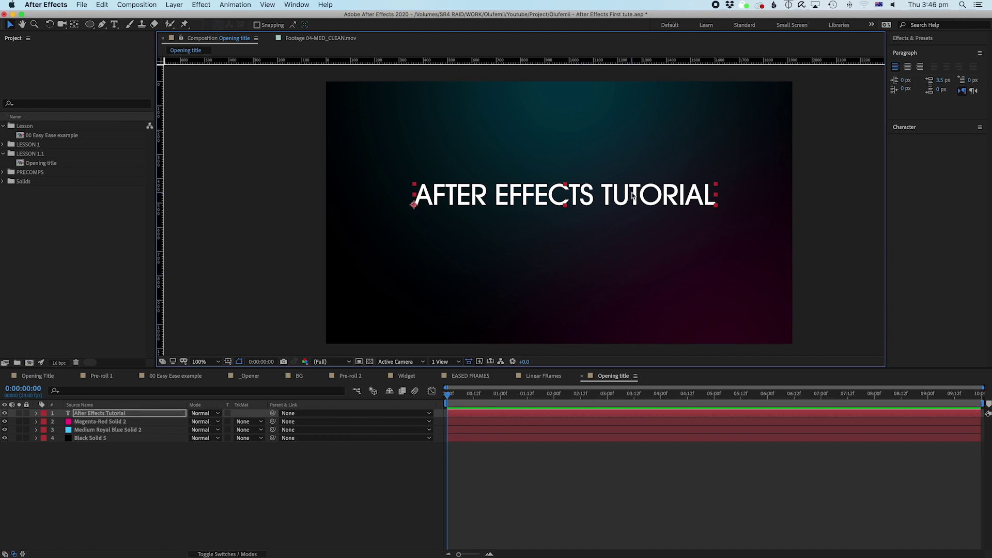
Step: Select the word 'TUTORIAL' in the title text
double_click(633, 195)
click(598, 195)
drag(598, 195, 756, 188)
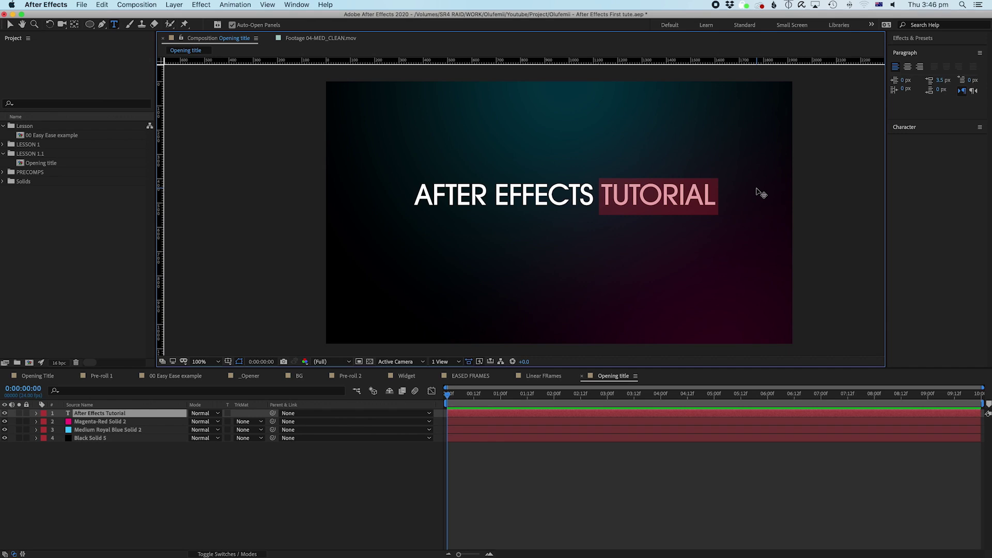
Step: Replace 'TUTORIAL' with 'is the best' and shift the title slightly left
key(BackSpace)
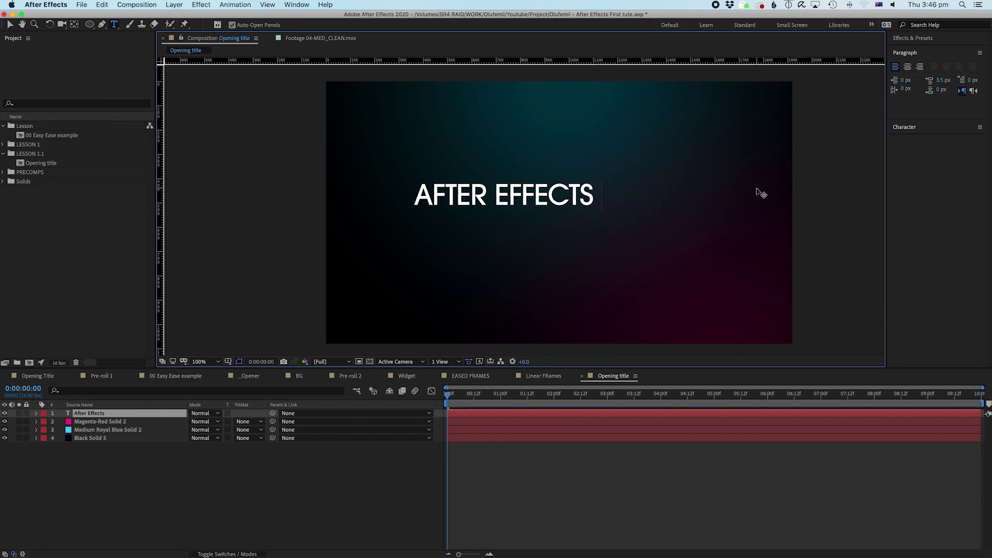
text(is the best)
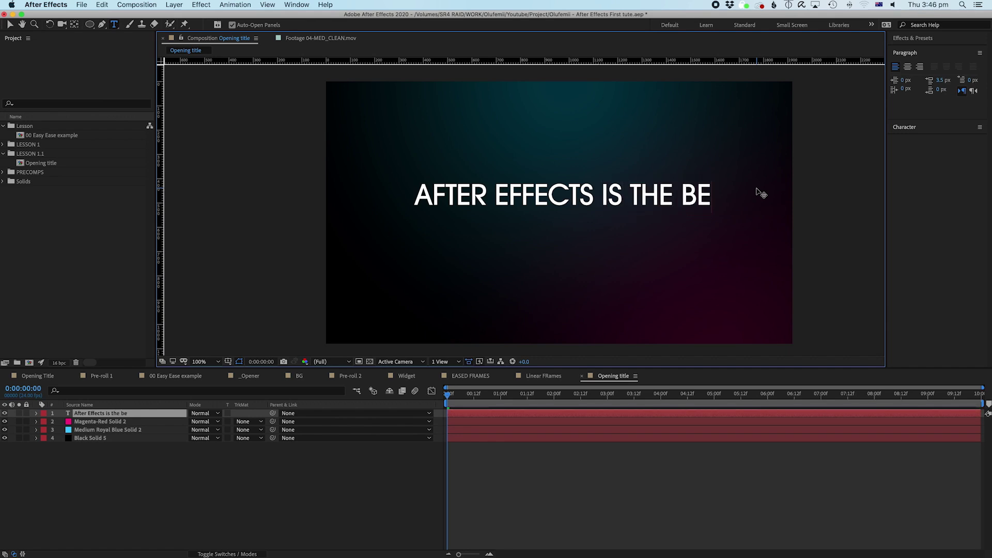
click(637, 426)
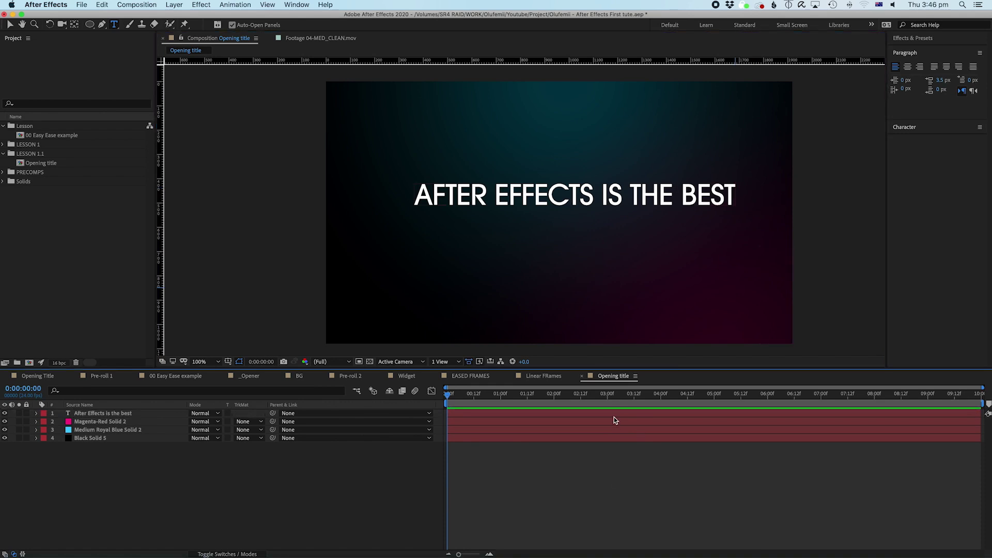
click(617, 414)
key(v)
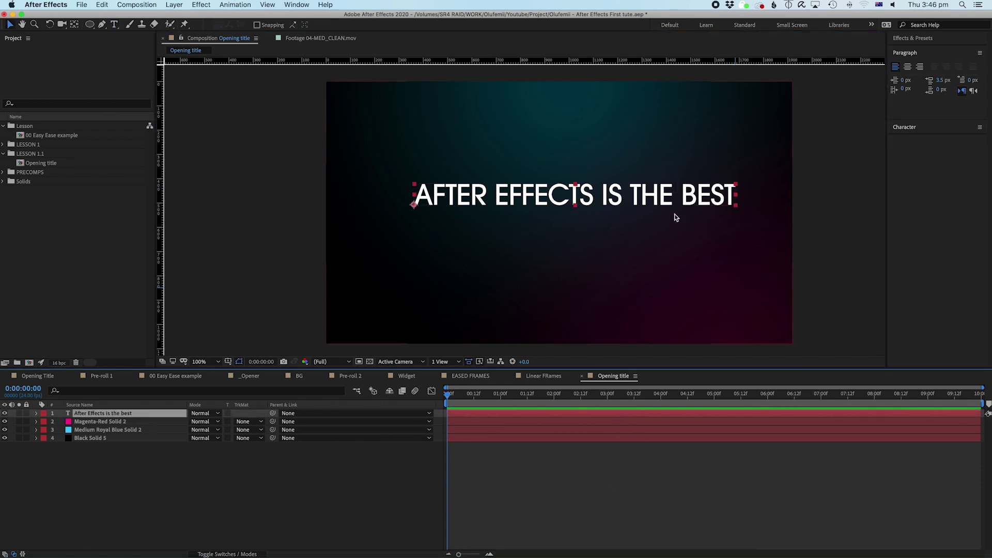
click(660, 198)
drag(660, 198, 651, 199)
Step: Delete the trailing words so the title reads just 'AFTER EFFECTS'
double_click(544, 419)
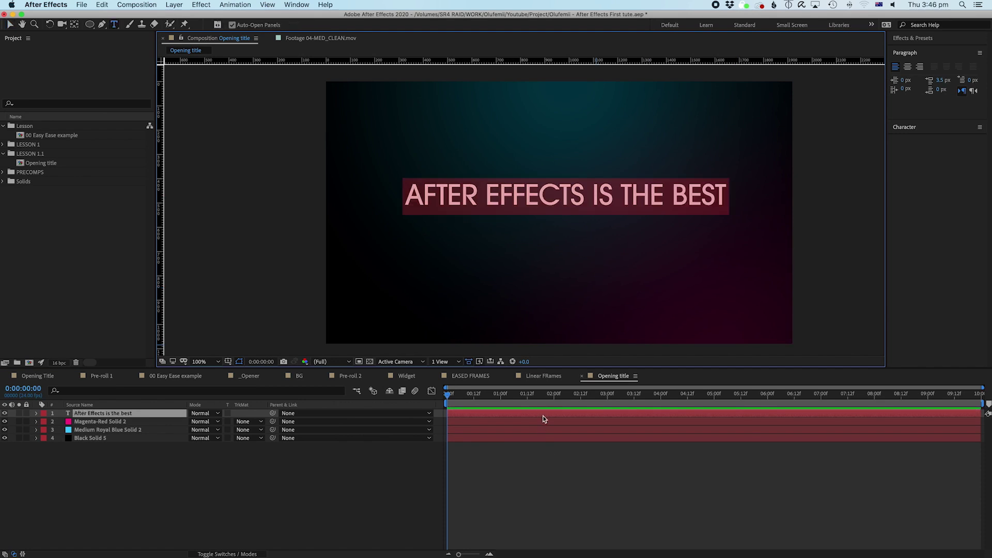
key(Right)
key(BackSpace)
key(BackSpace)
key(BackSpace)
key(BackSpace)
key(BackSpace)
key(BackSpace)
key(BackSpace)
key(BackSpace)
key(BackSpace)
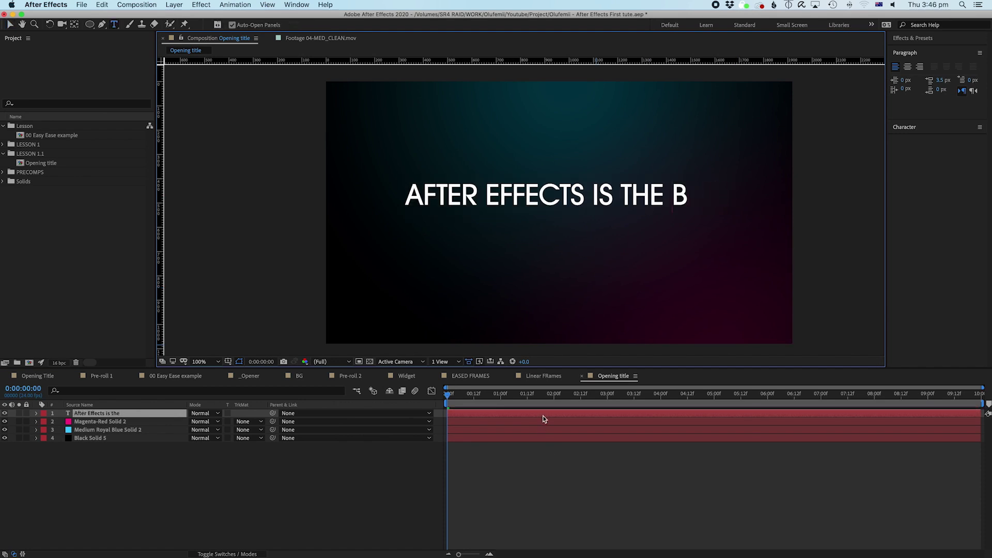
key(BackSpace)
key(BackSpace)
key(BackSpace)
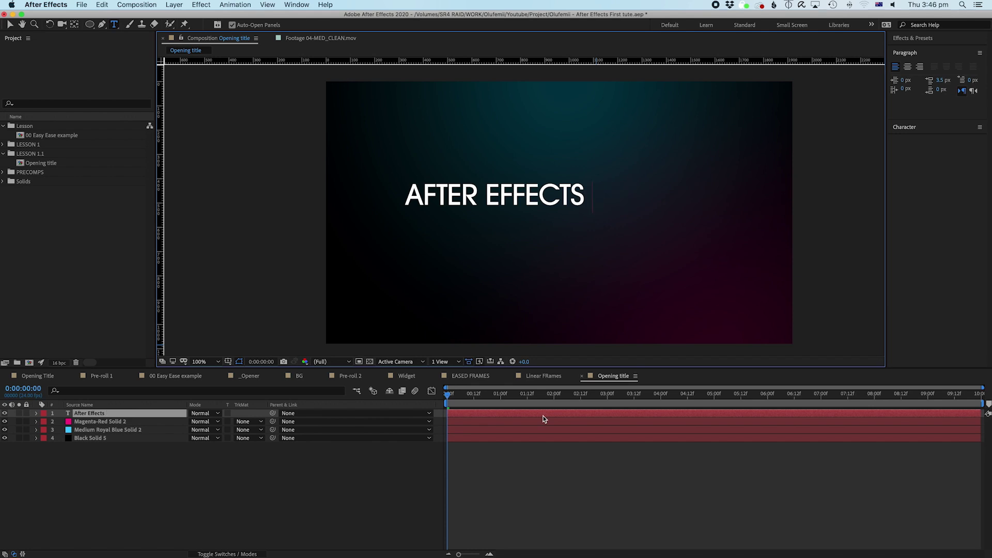
click(546, 413)
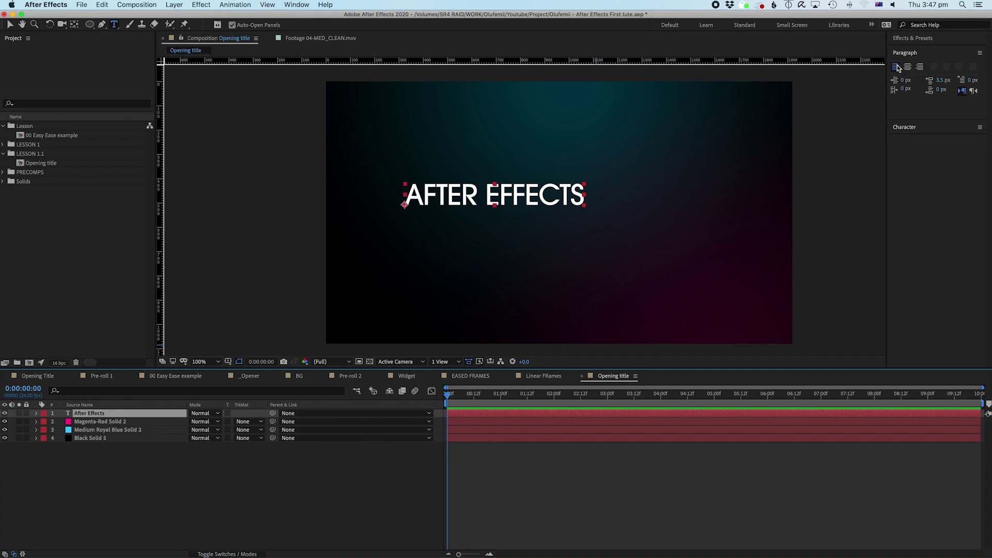
Step: Centre-align the AFTER EFFECTS text in the Paragraph panel and drag it to mid-frame
click(917, 126)
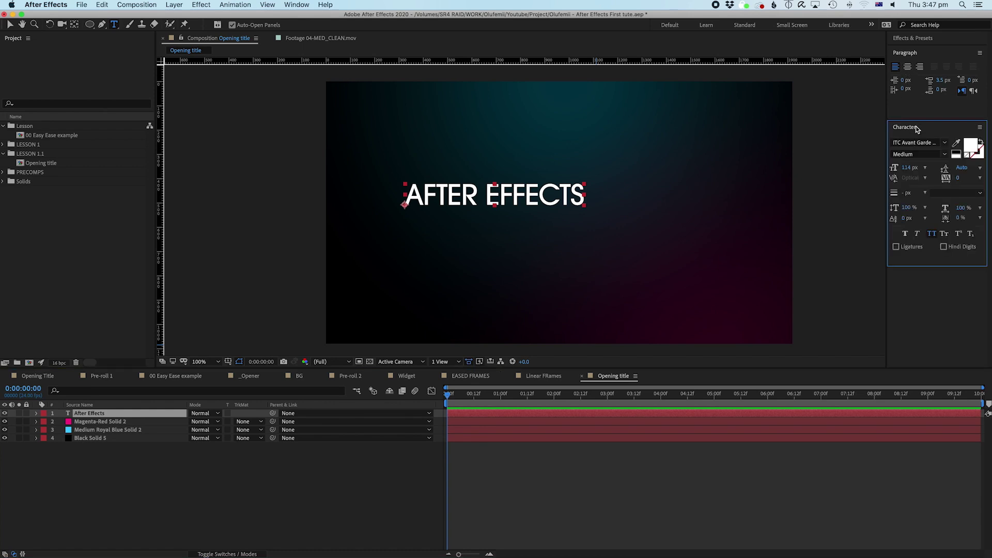
click(510, 437)
click(519, 414)
double_click(519, 411)
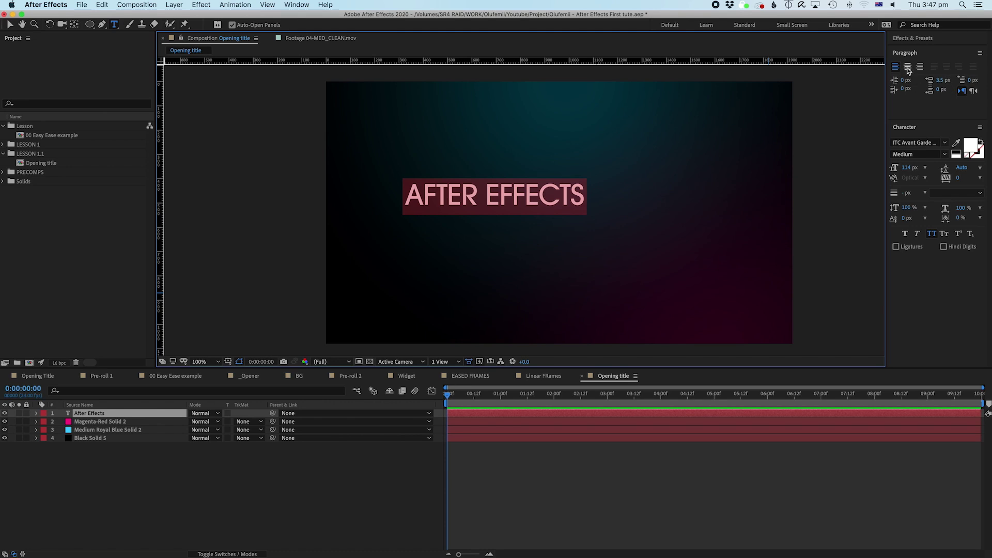
click(908, 71)
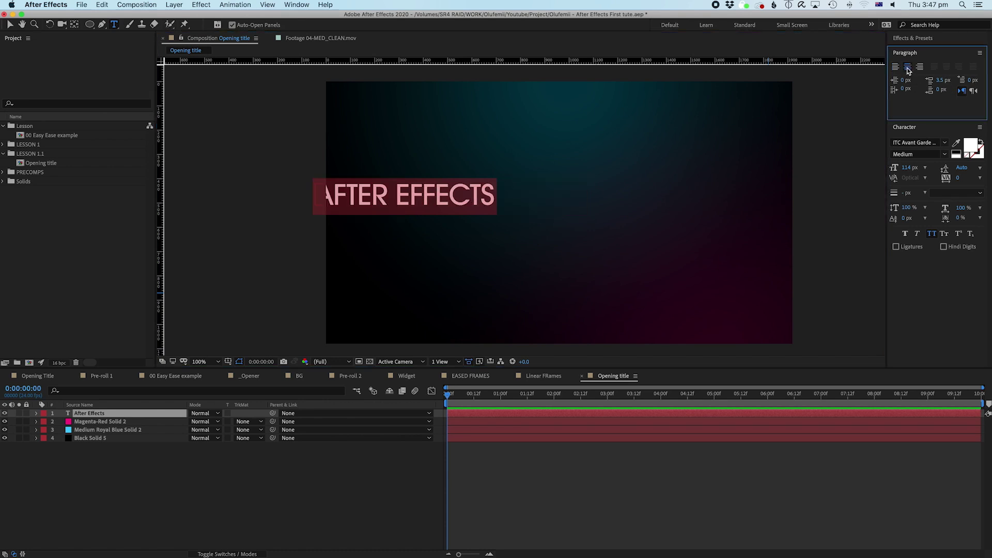
click(535, 416)
key(v)
drag(436, 206, 589, 208)
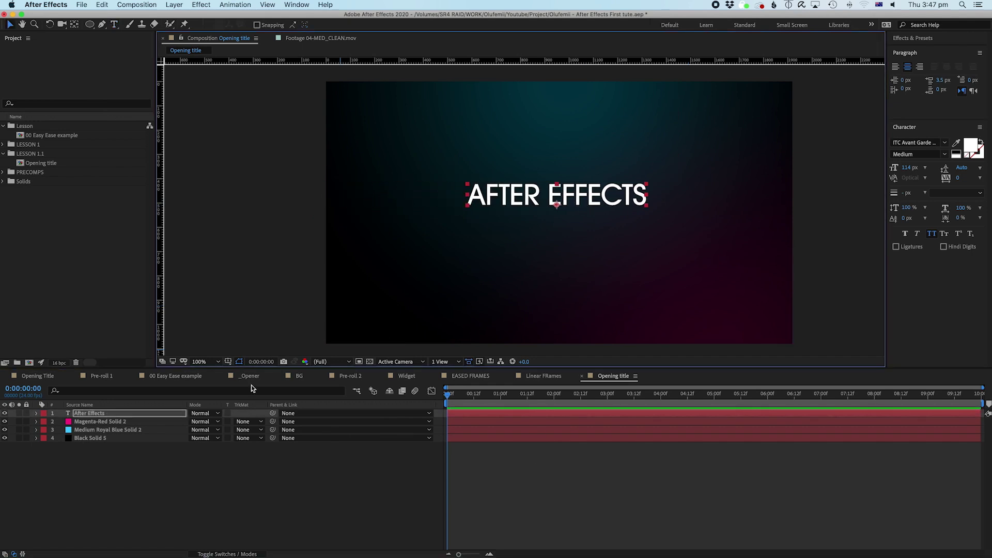
Step: Turn on the Title/Action Safe guides and lower the title slightly
click(227, 361)
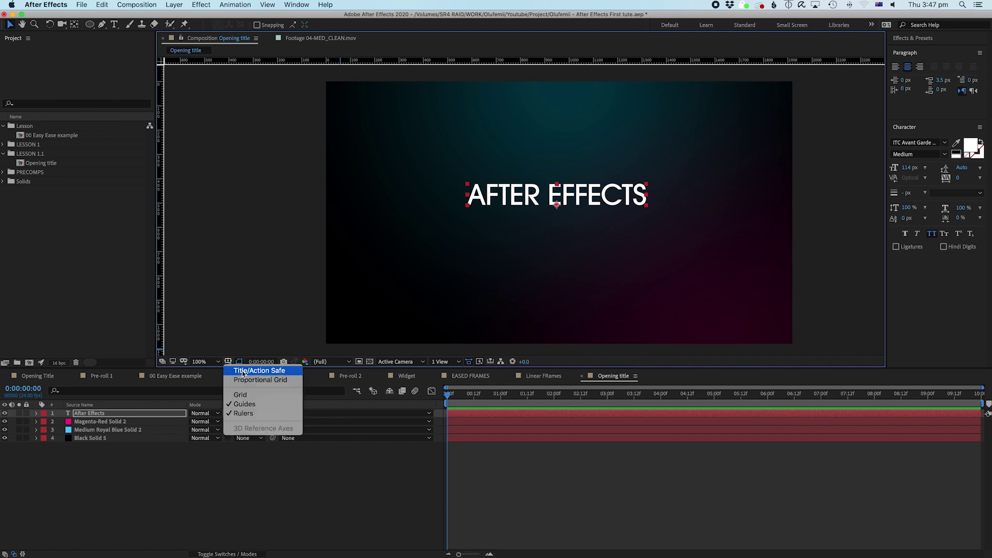
click(242, 370)
drag(573, 203, 577, 222)
Step: Preview the comp and select all the AFTER EFFECTS text for retyping
click(535, 412)
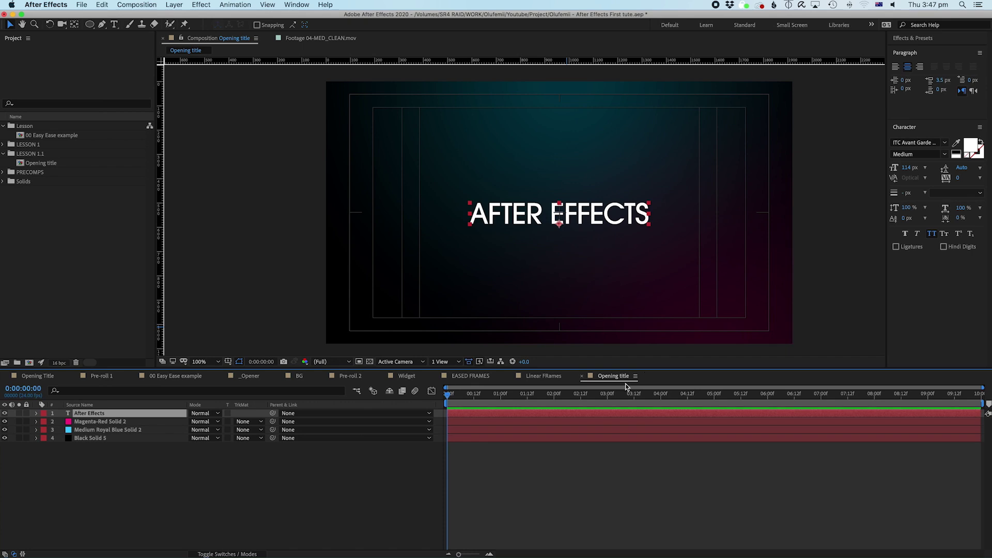
key(space)
key(space)
double_click(557, 416)
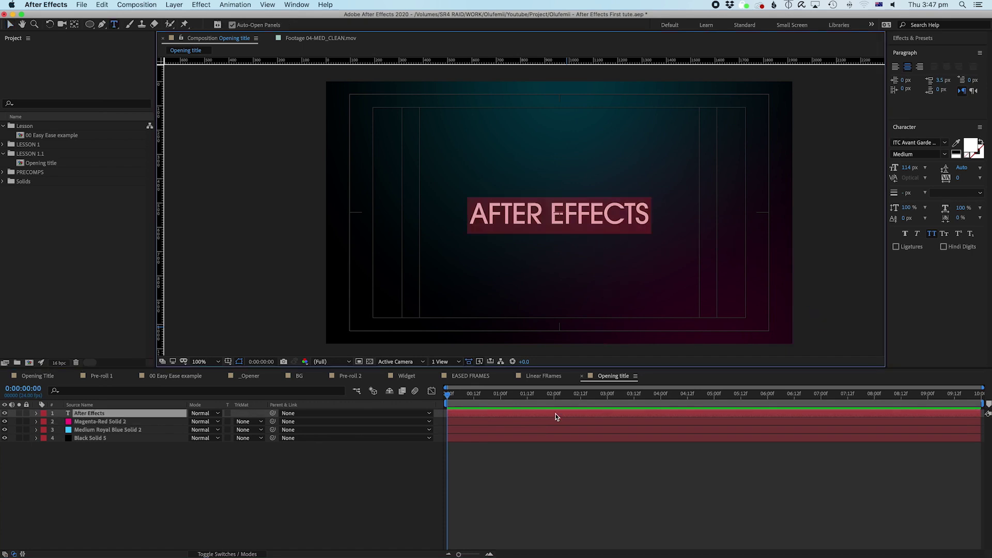
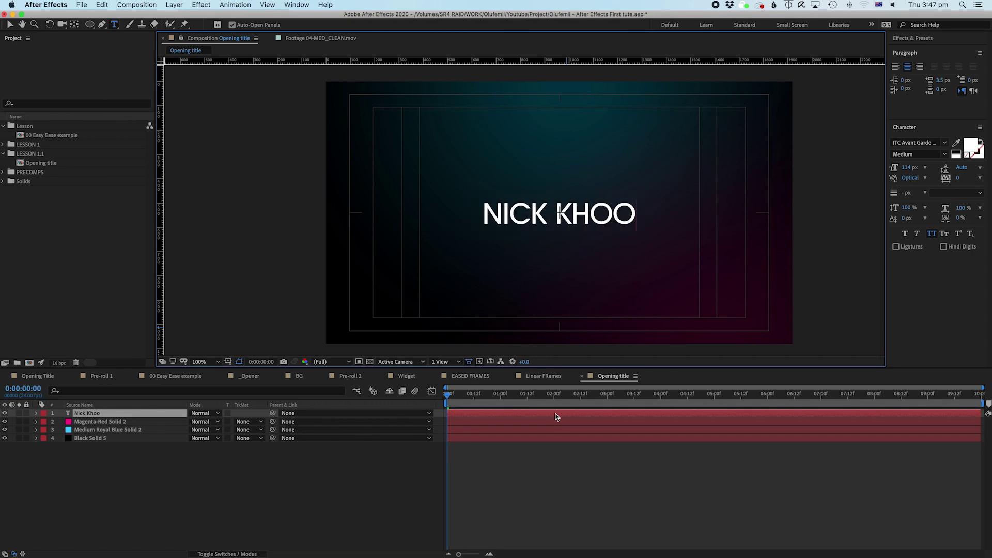
Step: Retype the title as the person's name and reselect its text layer
click(624, 480)
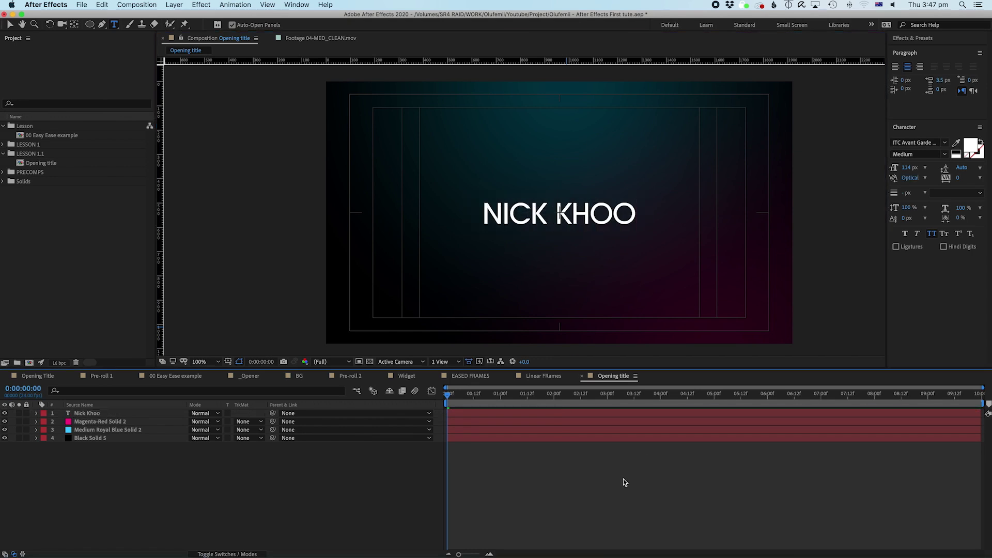
click(529, 415)
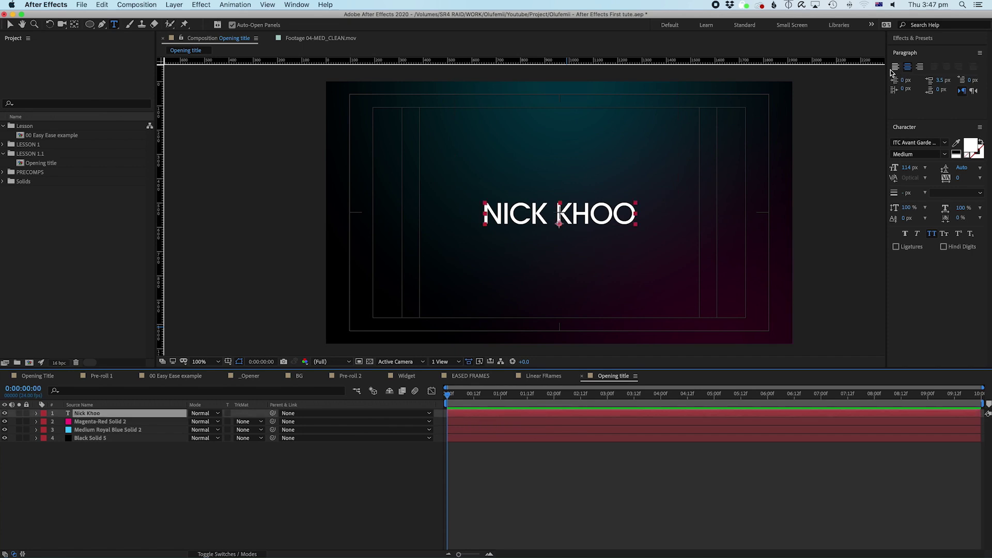
key(v)
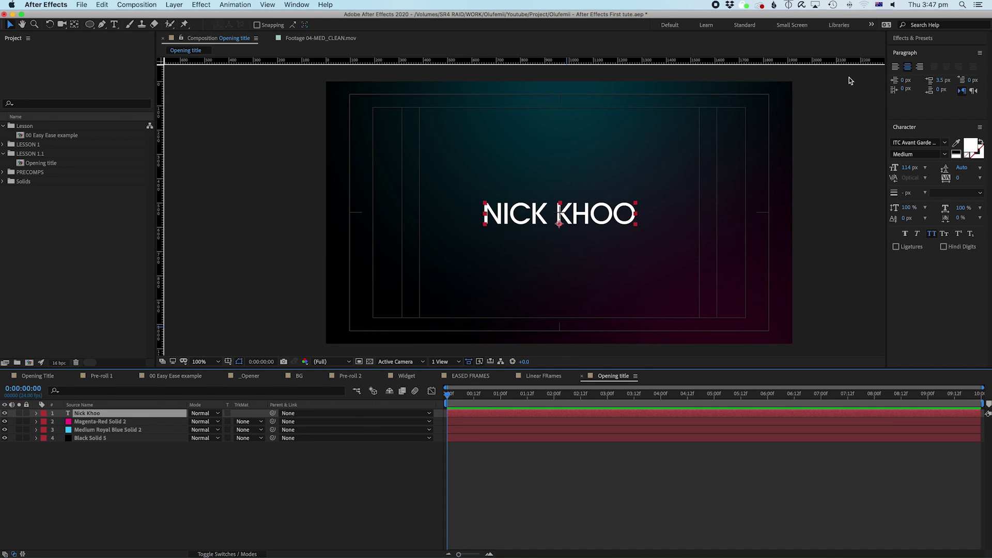
Step: Try left, right and centre alignment, settling on centred text near the frame's middle
click(894, 67)
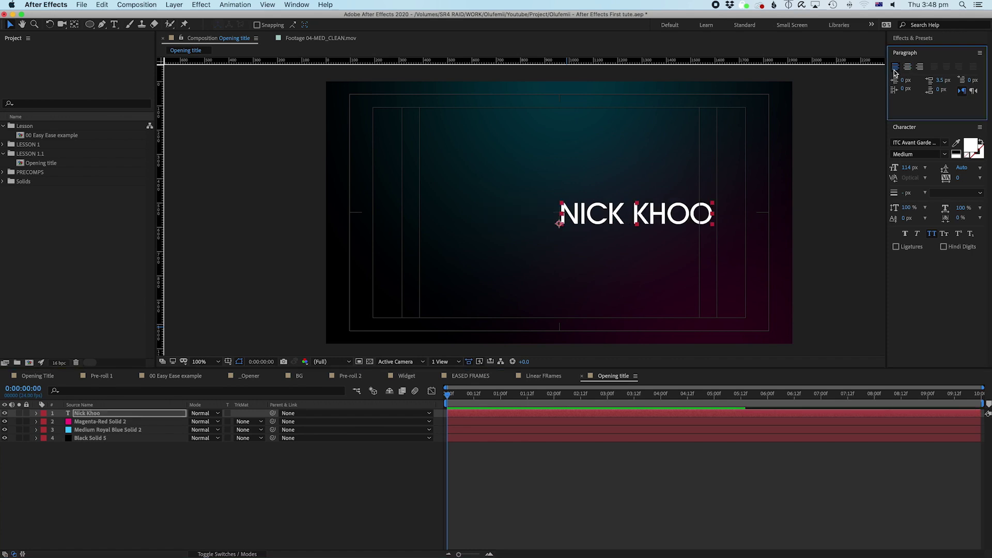
drag(592, 216, 383, 216)
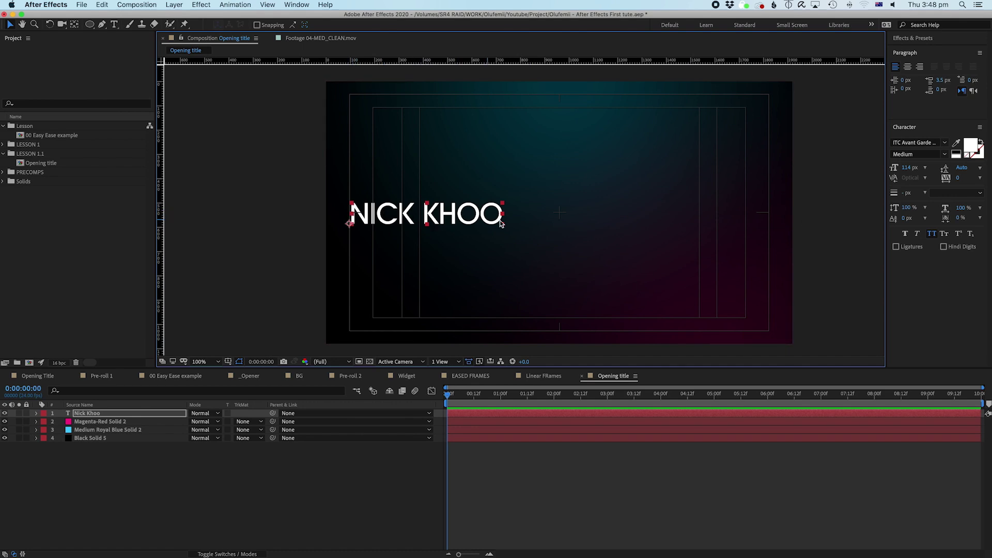
click(922, 68)
drag(289, 227, 689, 237)
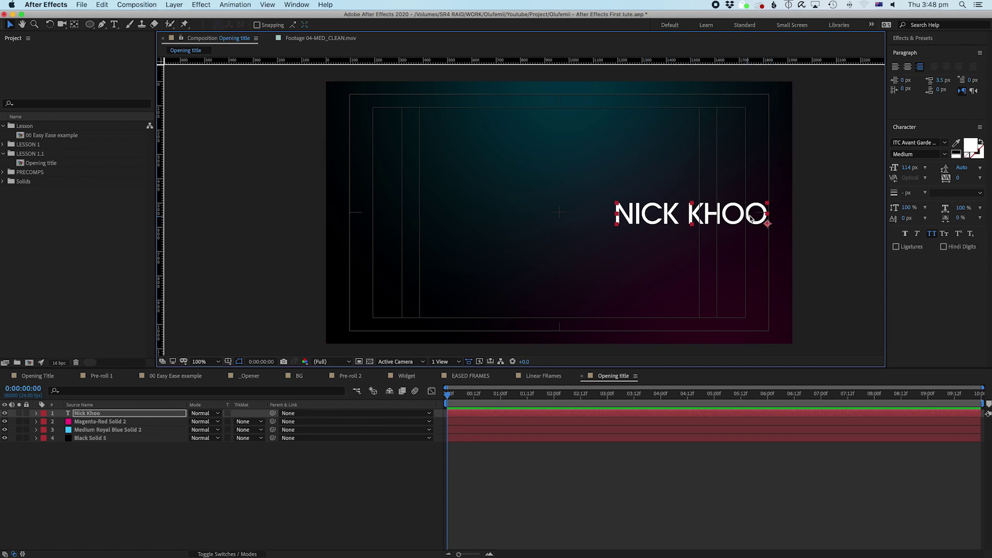
click(908, 67)
drag(747, 218, 563, 217)
click(531, 422)
click(535, 415)
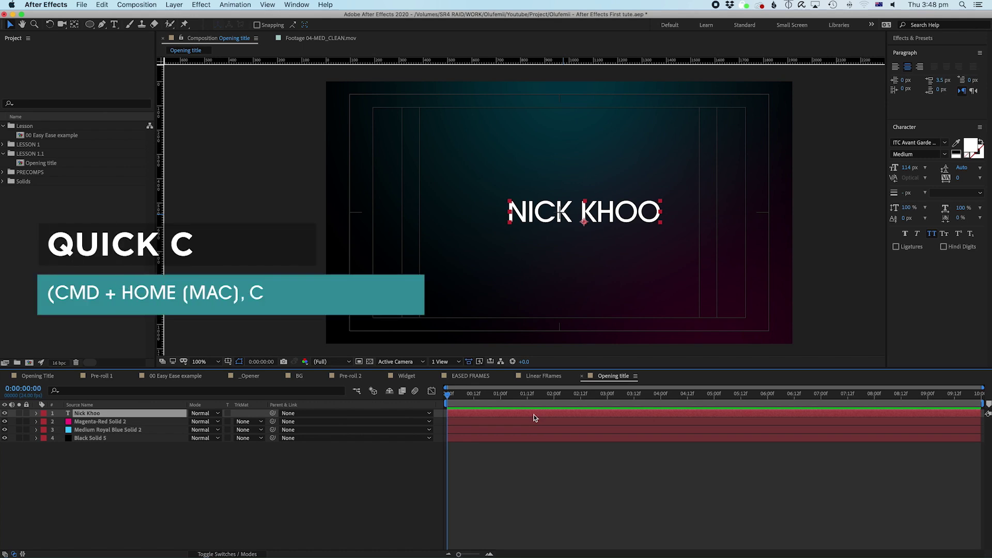
Step: Snap the name title to the exact comp centre with Cmd+Home, then drag it slightly down
key(super+Home)
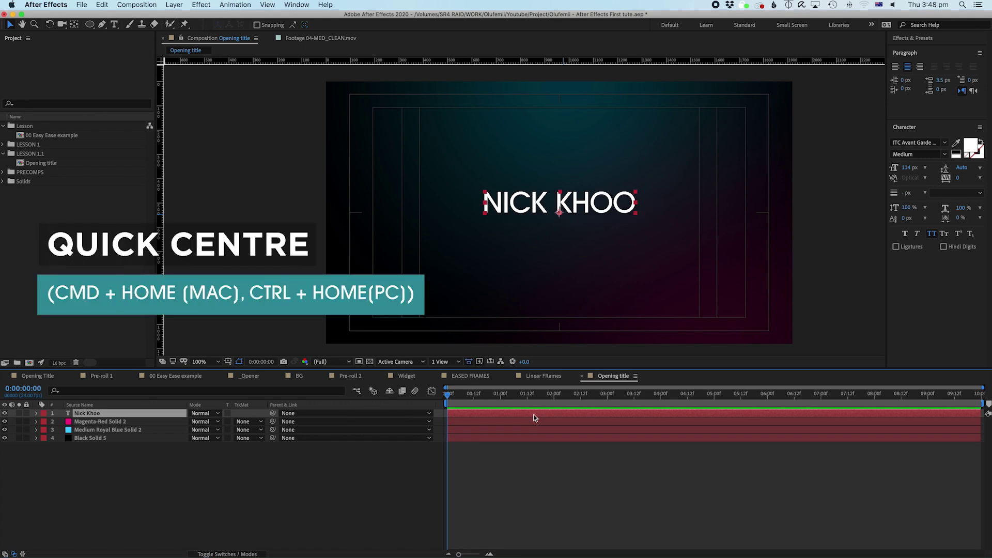
drag(591, 201, 588, 211)
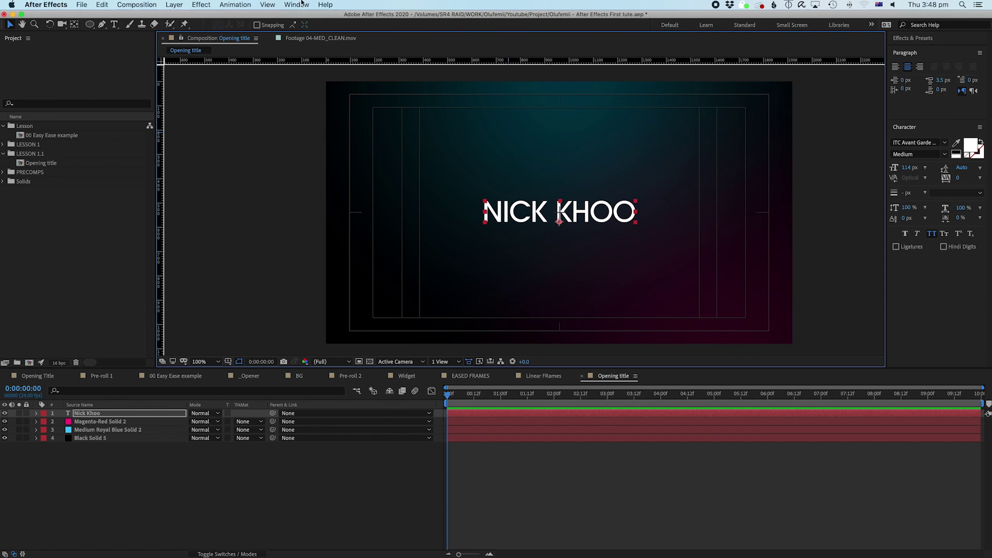
Step: Move the title's anchor point up into the lettering with the Pan Behind tool
click(74, 24)
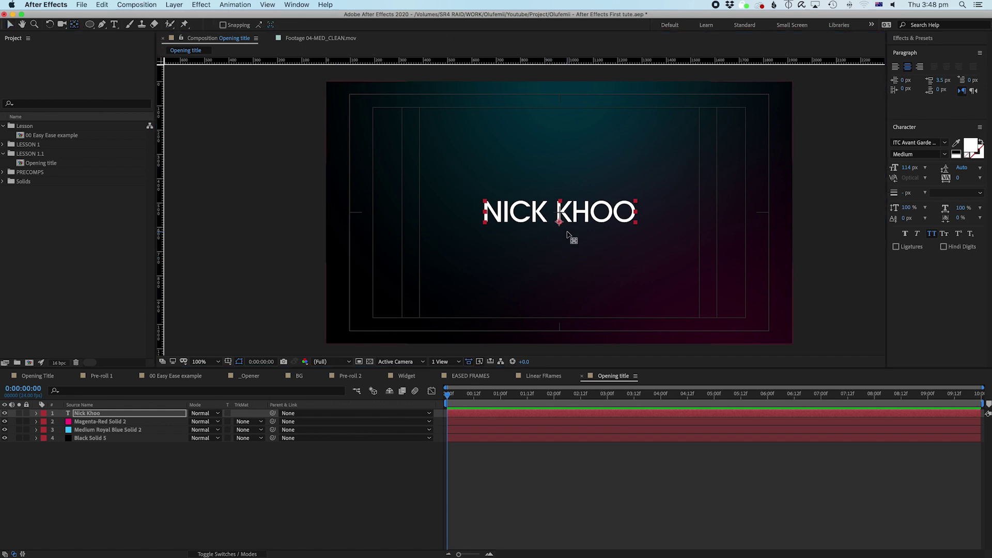
drag(559, 221, 559, 213)
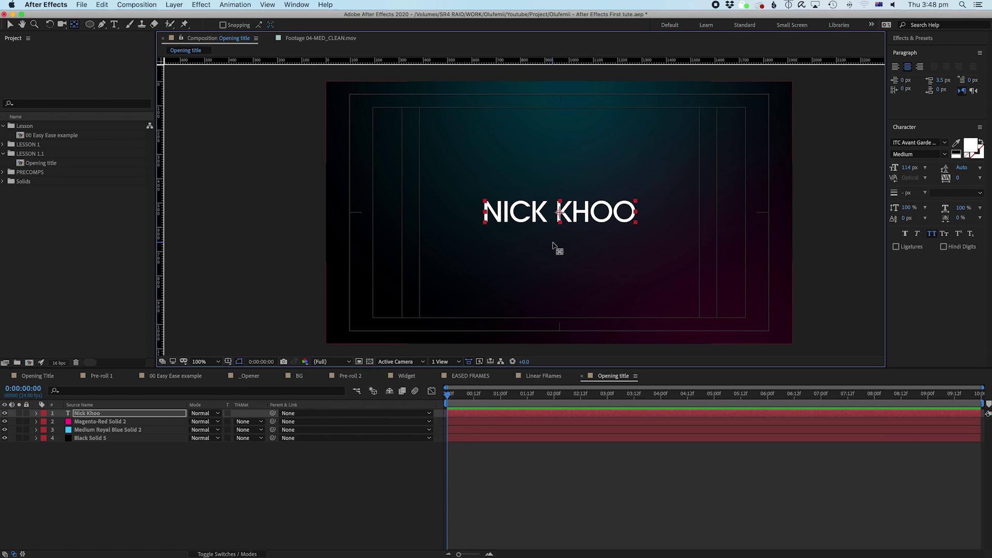
scroll(552, 246, up, 3)
scroll(553, 246, down, 3)
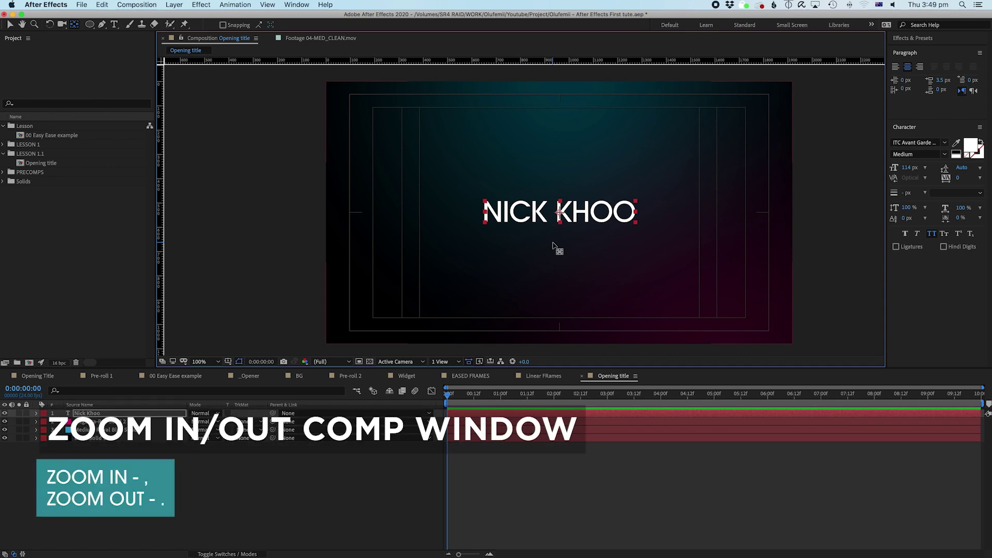
Step: Zoom in to inspect the anchor point, return to 100%, and deselect the layers
key(period)
key(period)
key(comma)
key(period)
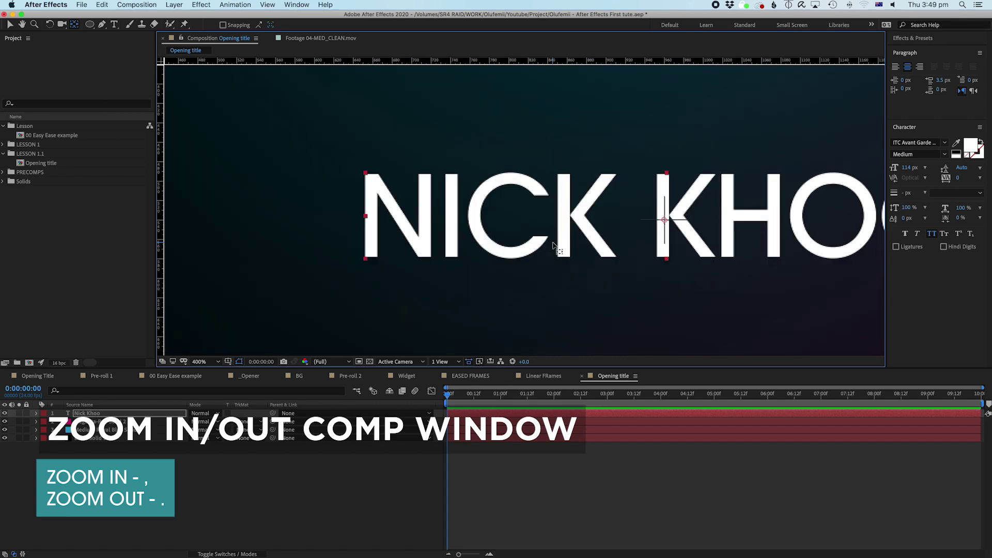
drag(607, 267, 451, 262)
drag(443, 216, 489, 246)
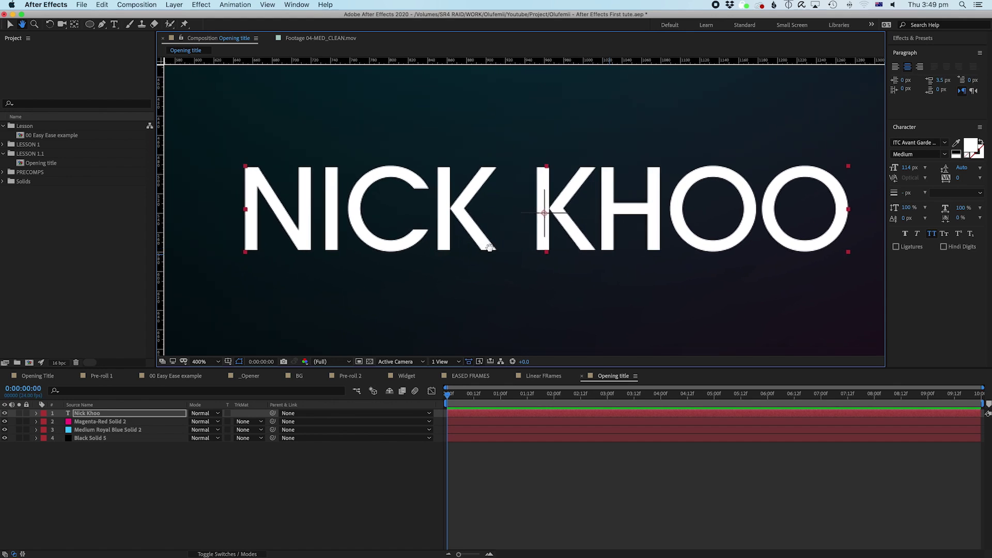
key(comma)
key(comma)
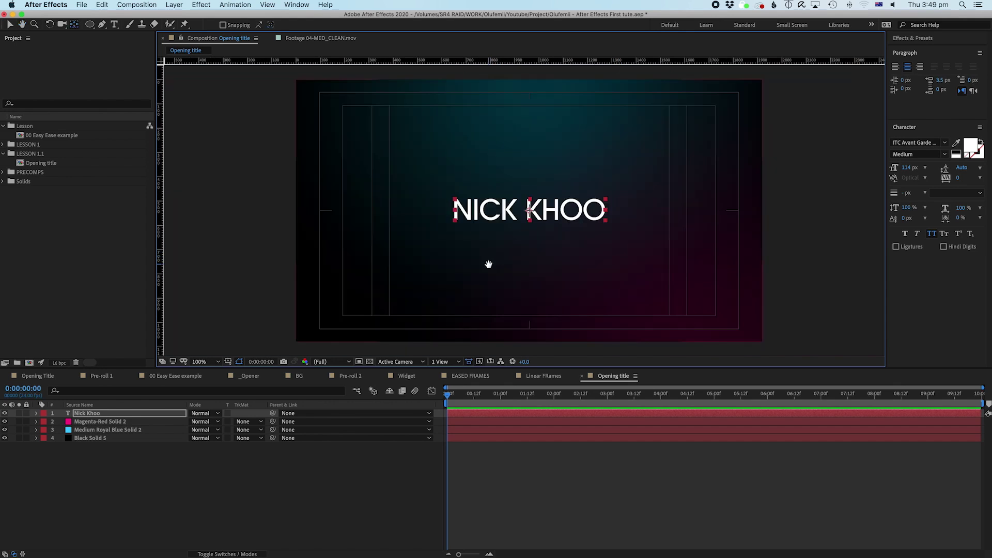
drag(489, 264, 514, 268)
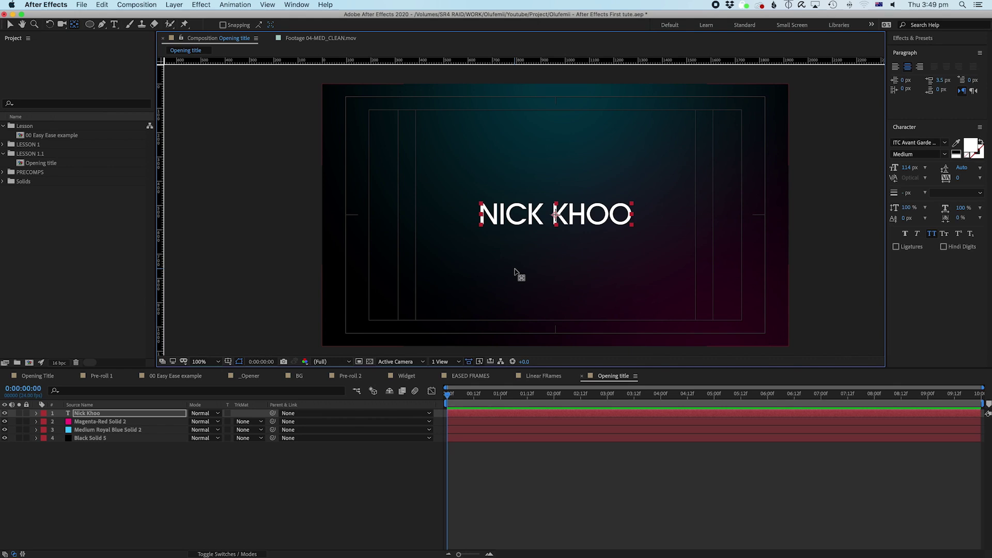
key(super+Down)
key(super+Down)
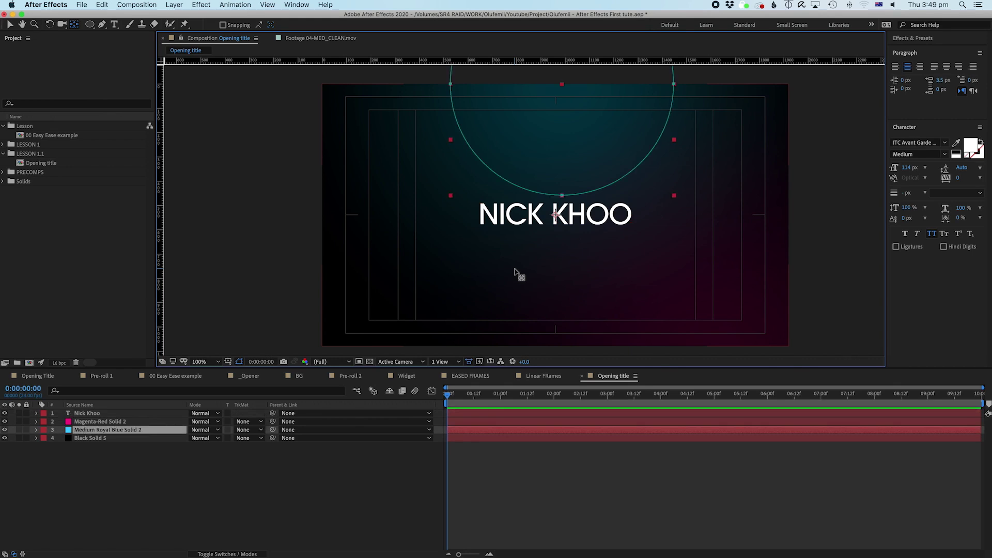
click(554, 446)
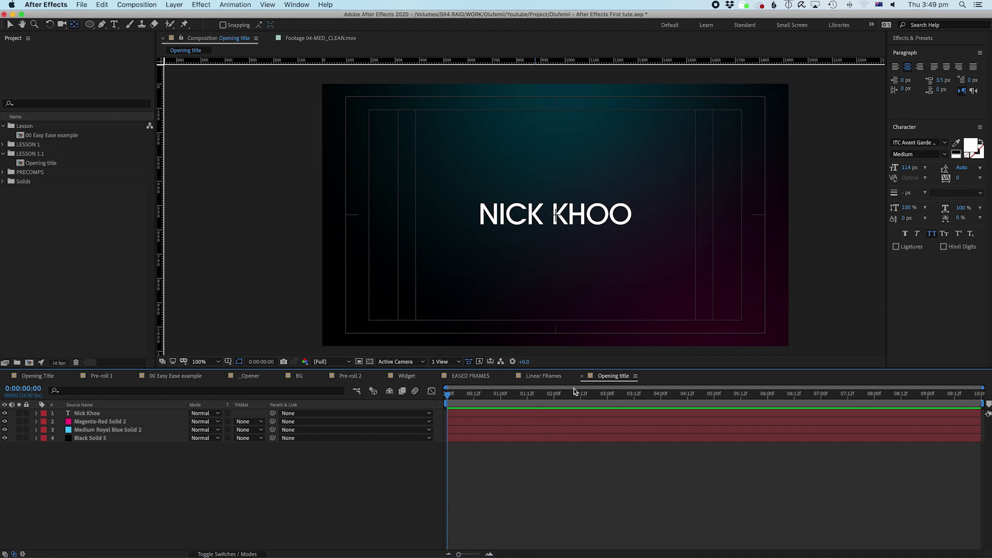
Step: Drag with the Pan Behind tool, zooming in and out, and release just below the name title
mouse_move(590, 376)
mouse_down()
mouse_move(607, 296)
mouse_move(57, 22)
mouse_move(32, 23)
mouse_move(380, 203)
mouse_move(508, 284)
mouse_move(587, 301)
mouse_move(589, 328)
mouse_move(168, 432)
mouse_move(102, 414)
mouse_move(608, 261)
mouse_move(571, 248)
mouse_move(590, 235)
mouse_move(633, 252)
mouse_move(650, 233)
mouse_move(500, 337)
mouse_move(499, 328)
mouse_move(545, 324)
mouse_move(565, 290)
mouse_move(515, 421)
mouse_move(538, 267)
mouse_move(515, 238)
mouse_move(555, 215)
mouse_move(491, 258)
mouse_move(554, 216)
mouse_move(525, 269)
mouse_up()
key(period)
key(period)
key(comma)
key(comma)
click(497, 414)
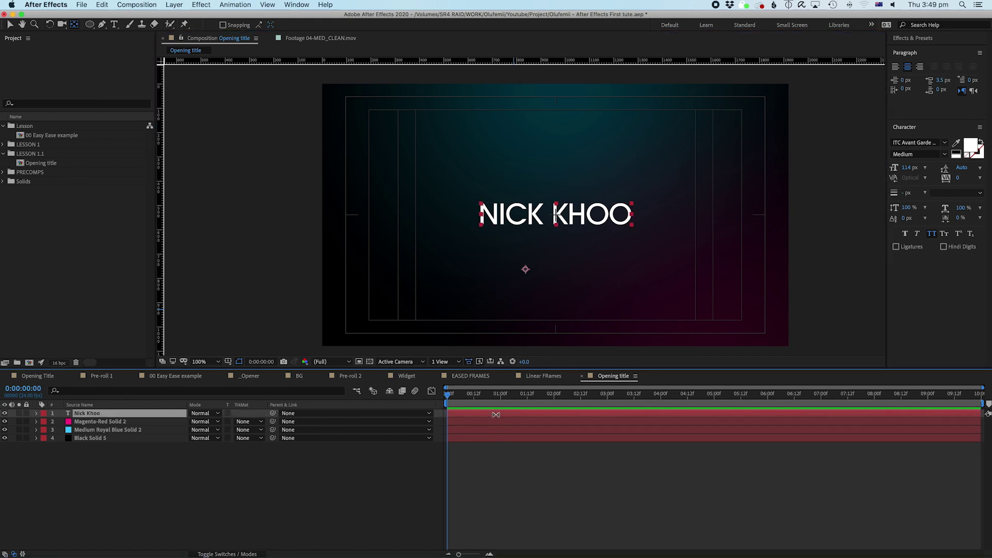
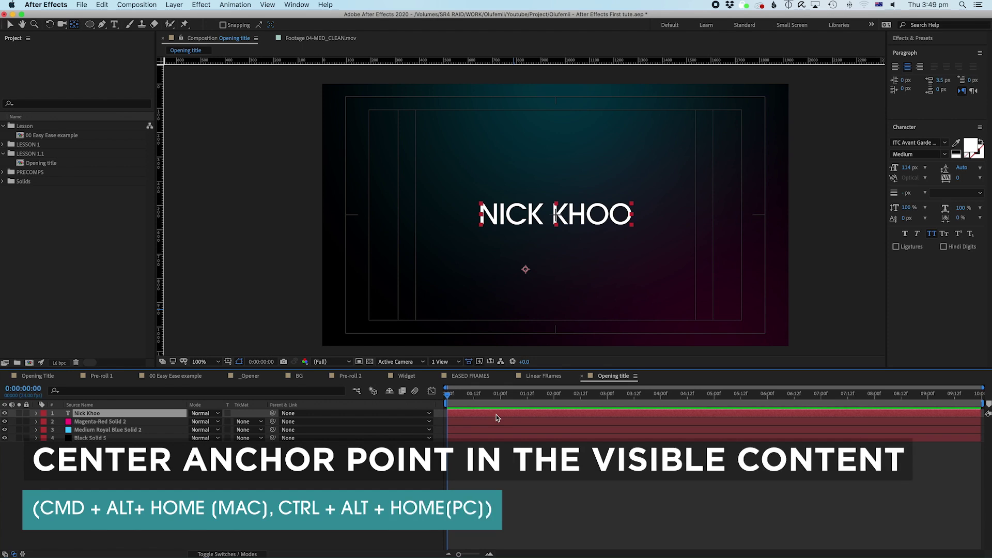
Step: Center the title layer's anchor point on its visible lettering with Cmd+Alt+Home, then reselect the layer
key(super+alt+Home)
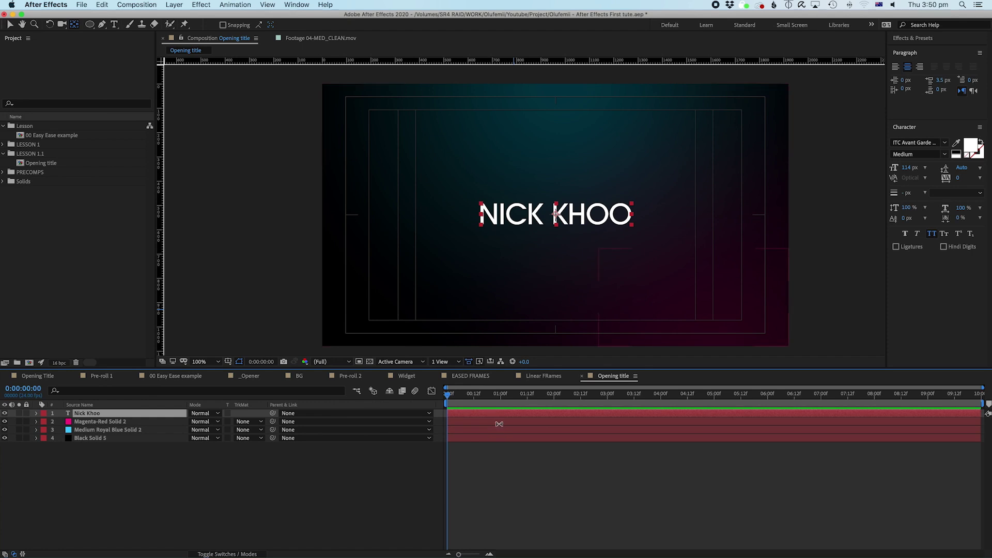
click(504, 420)
key(super+Up)
Step: Replace the title text with 'After Effects Tutorial'
double_click(513, 414)
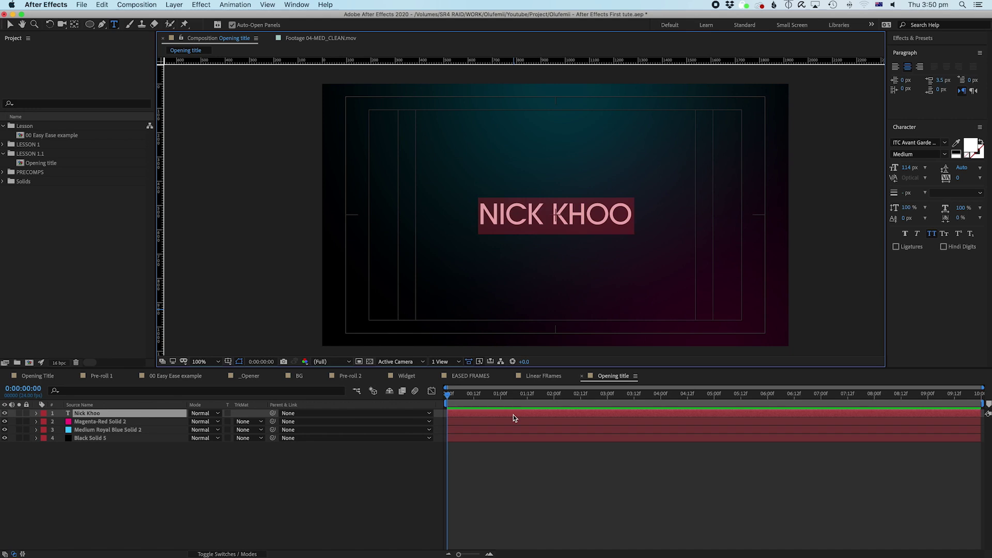
text(After Effects T)
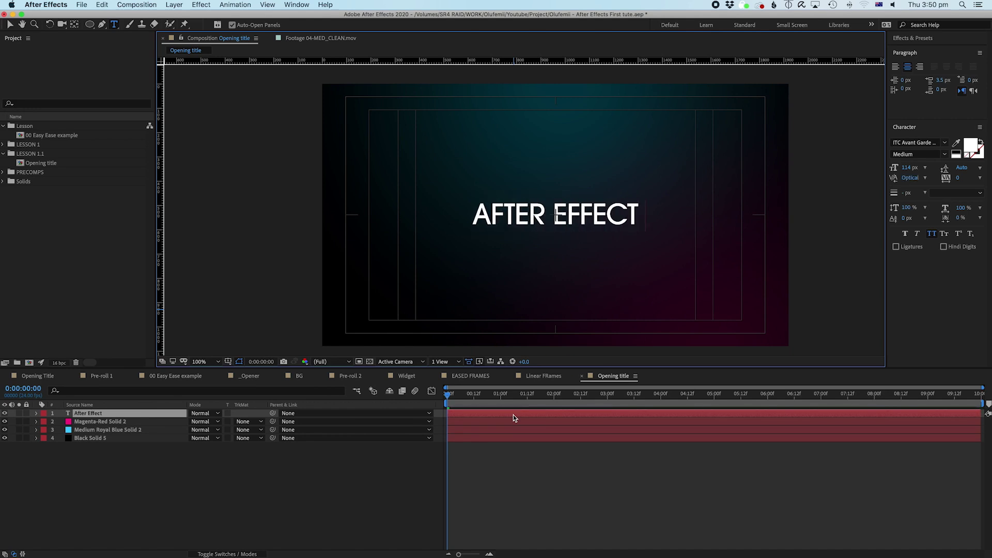
text(utorial)
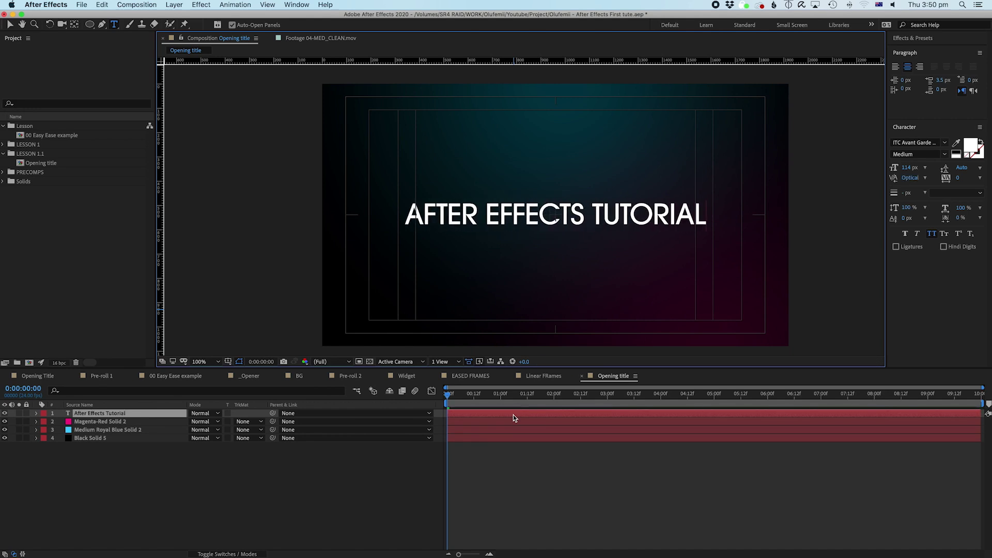
key(super+a)
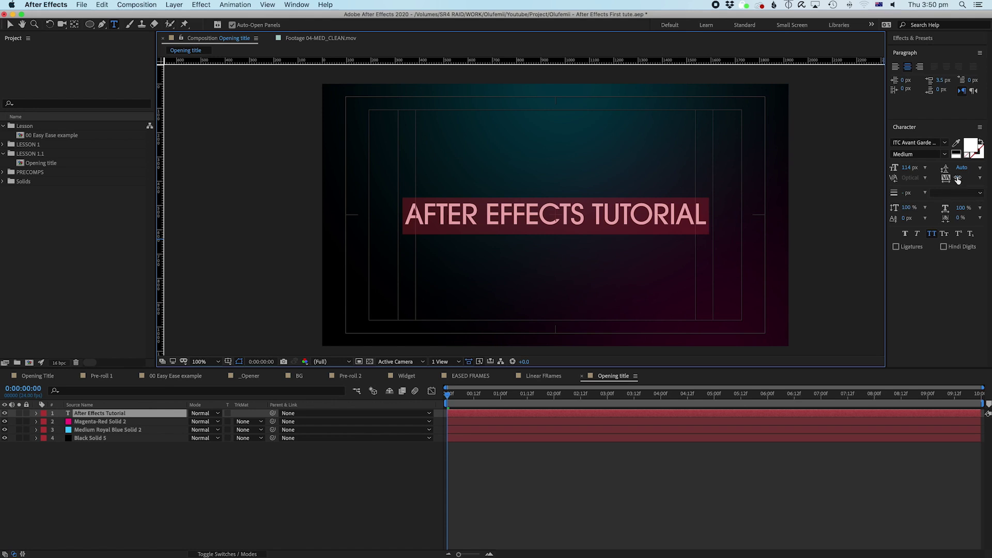
click(647, 424)
click(638, 414)
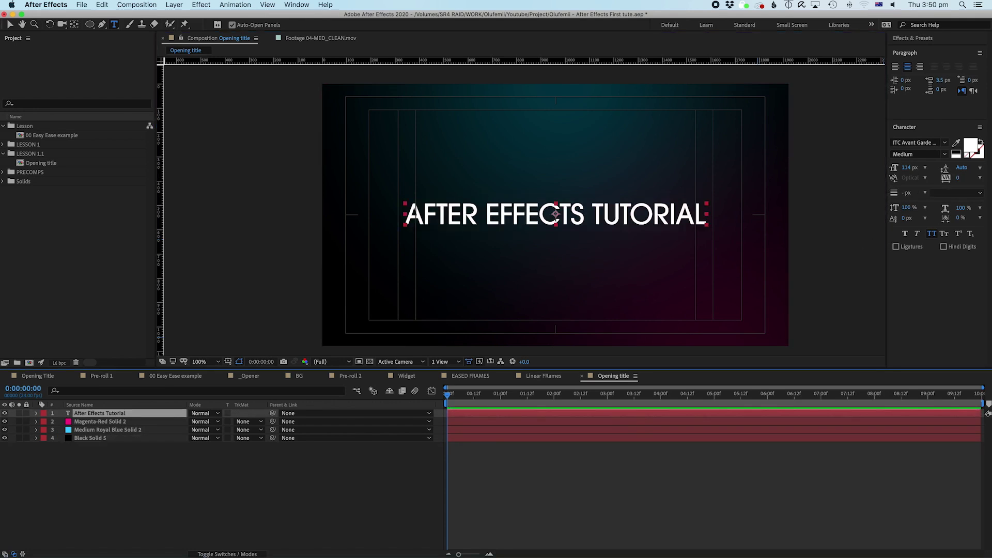
Step: Widen the title's tracking to 162 and move it up slightly
drag(957, 178, 985, 174)
click(685, 444)
click(651, 411)
key(v)
drag(610, 219, 609, 205)
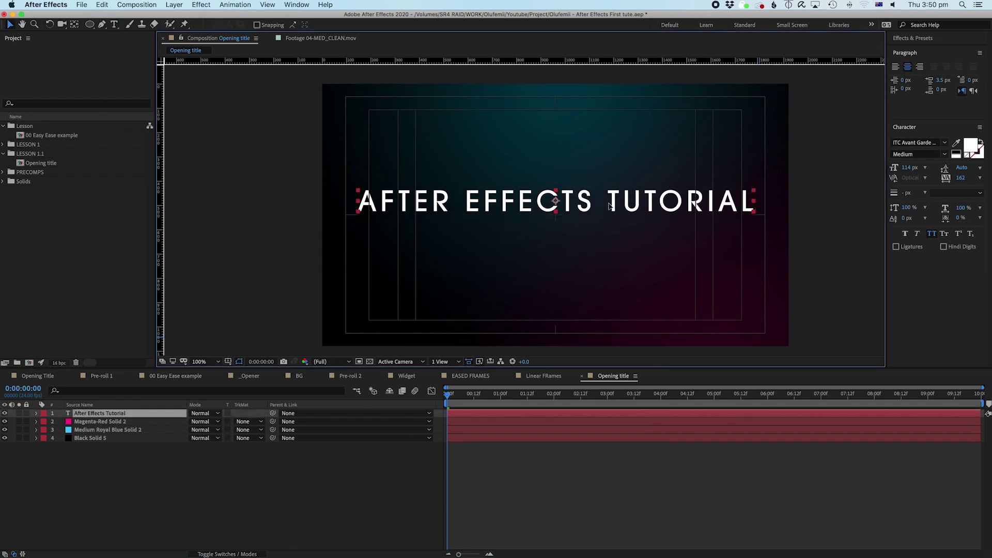
Step: Shrink the title's font size to 94 px, keeping scale at 100%
double_click(610, 205)
drag(905, 169, 900, 168)
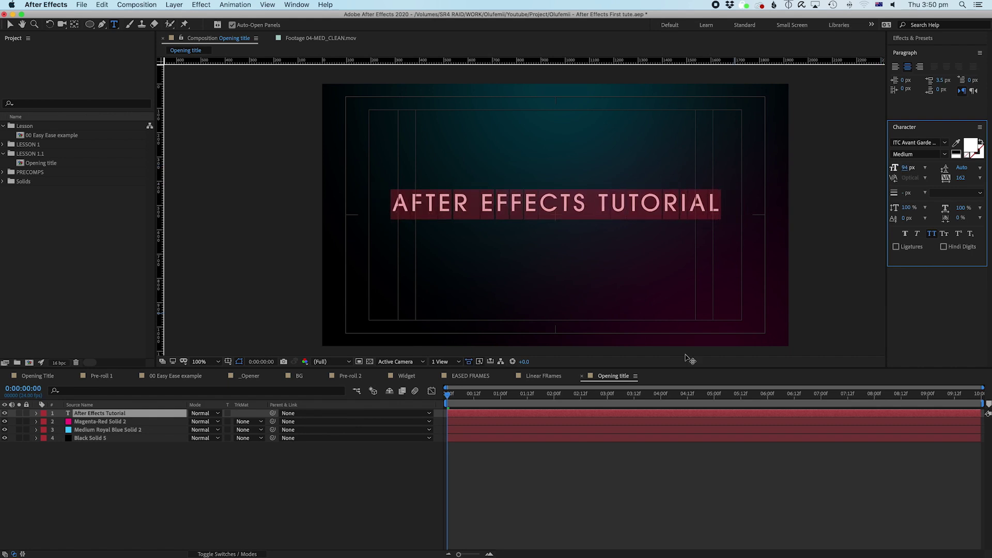
click(570, 437)
click(569, 412)
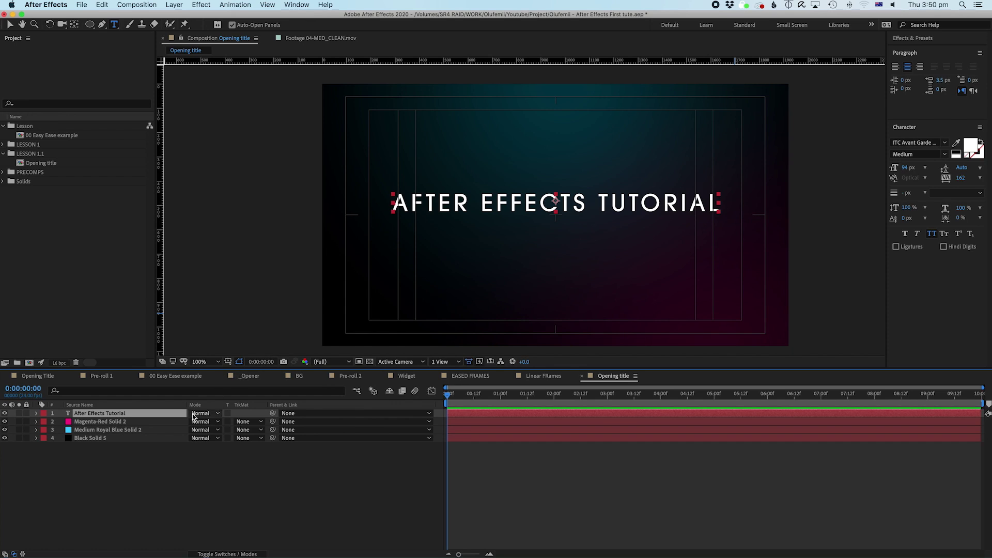
key(s)
drag(205, 422, 179, 421)
key(super+z)
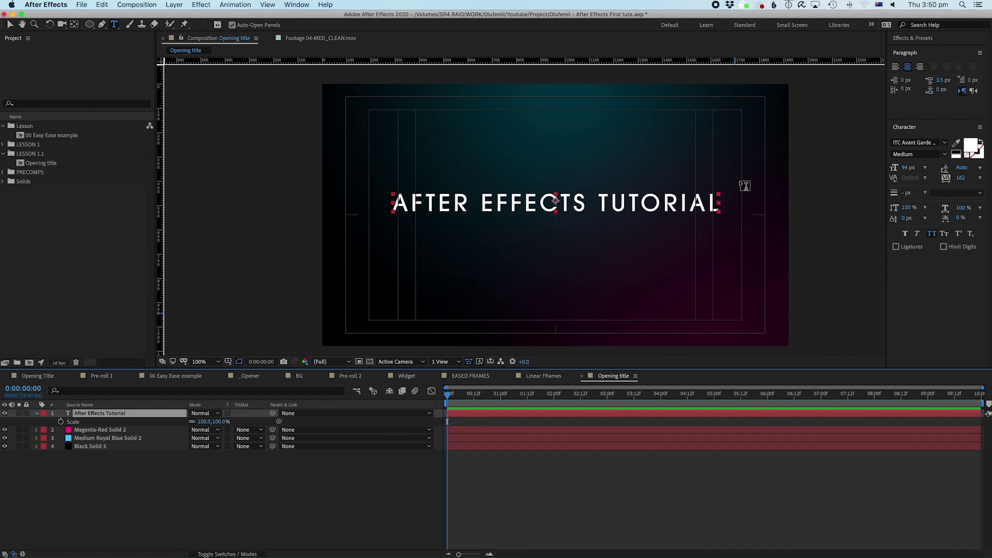
Step: Nudge the title slightly lower and check its placement
key(v)
drag(592, 208, 592, 211)
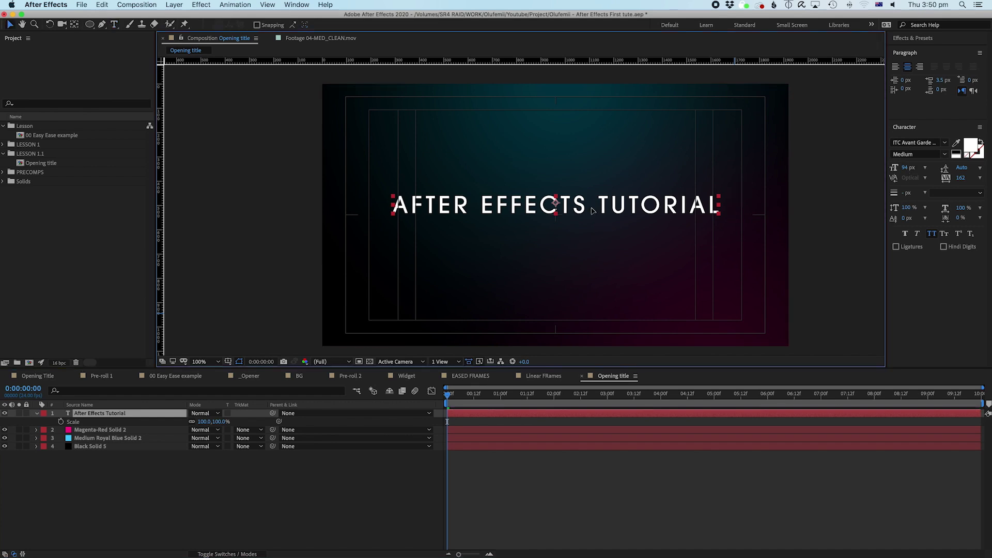
click(531, 506)
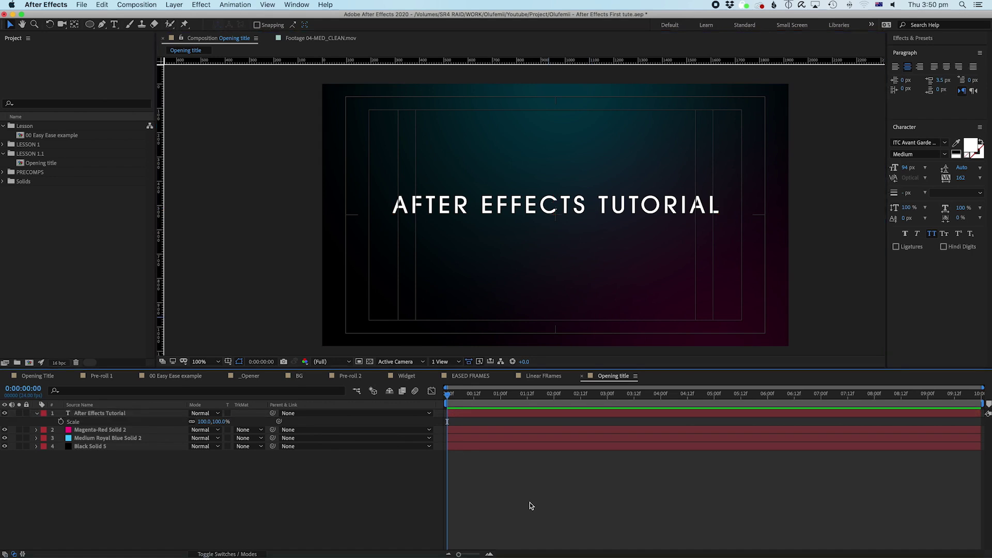
click(94, 413)
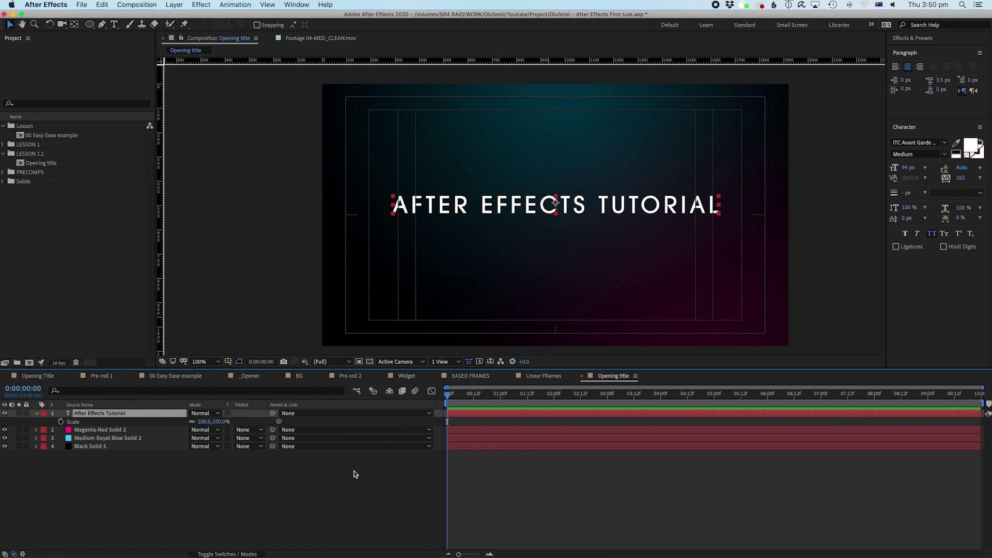
click(554, 479)
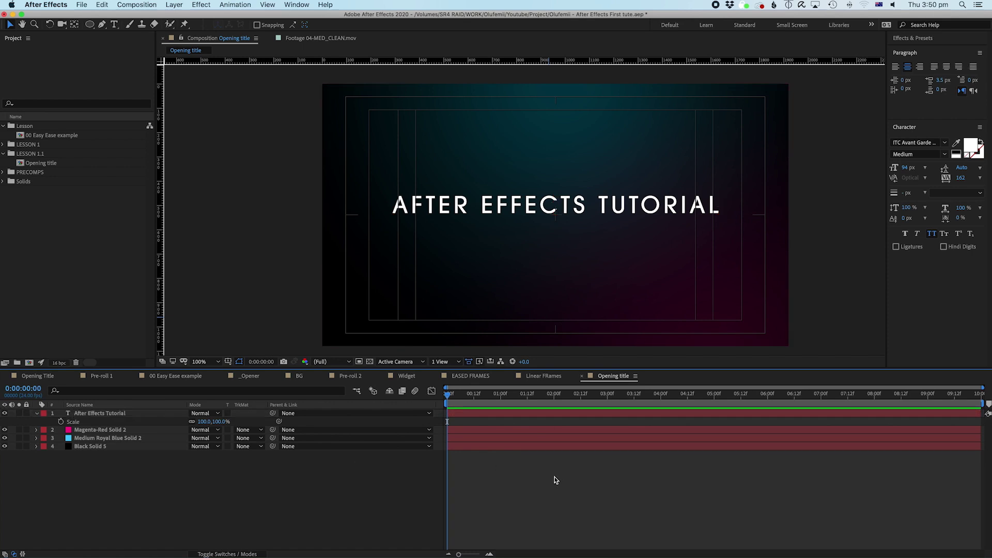
click(564, 413)
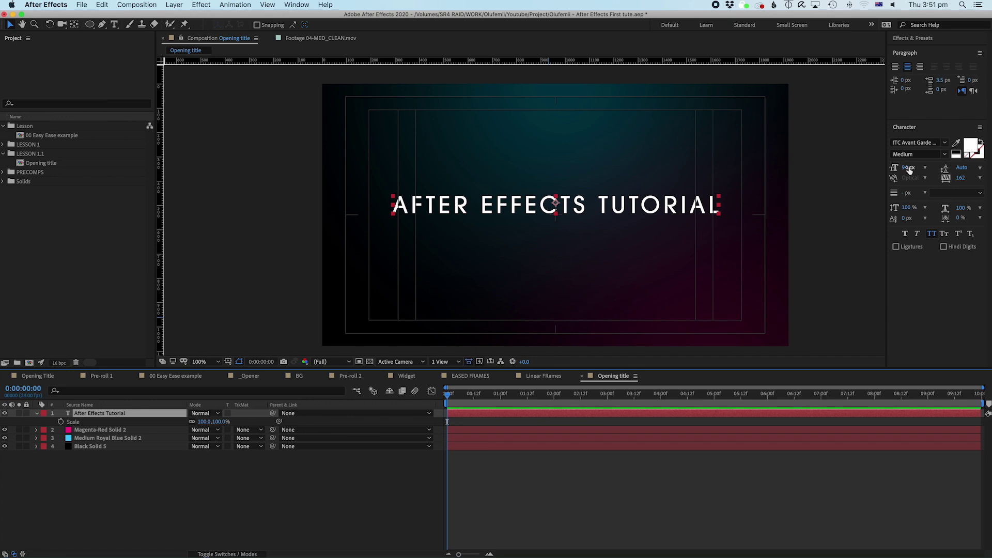
click(107, 513)
Step: Duplicate the title layer and drag the copy down to a second line
click(101, 414)
super+click(100, 415)
click(103, 416)
key(super+d)
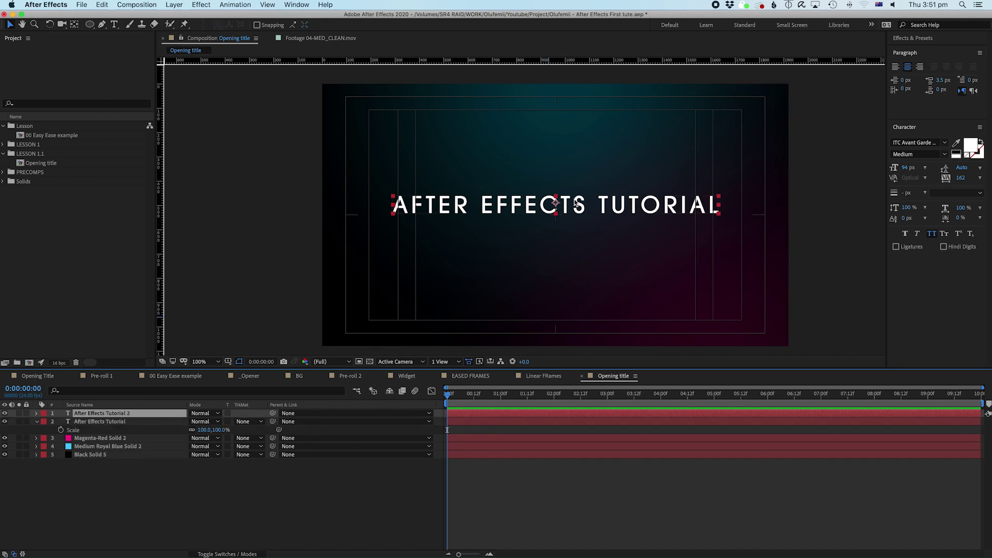
key(Delete)
click(98, 470)
click(100, 413)
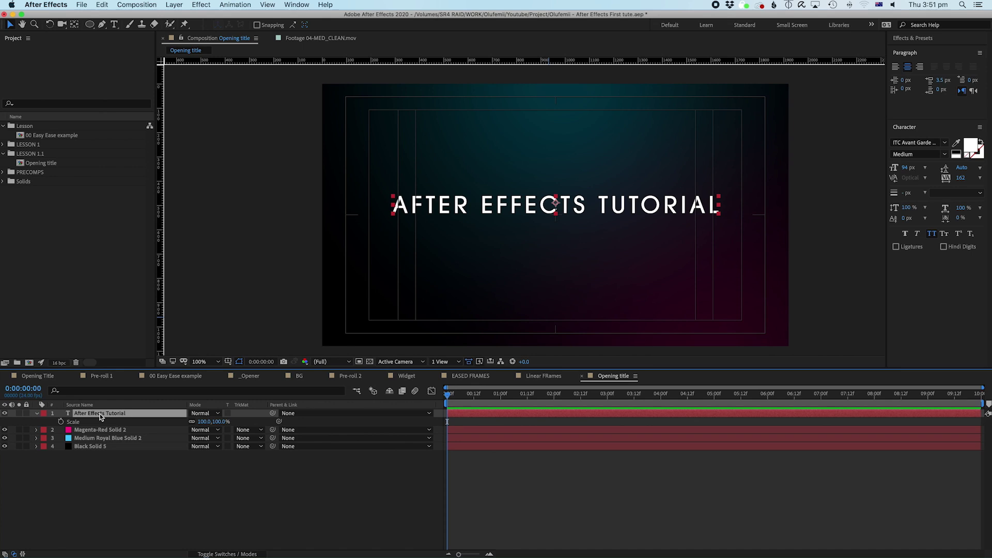
key(super+d)
drag(473, 211, 475, 241)
Step: Retype the copy as 'Our First tutorial' at 49 px and move it up under the title
double_click(476, 239)
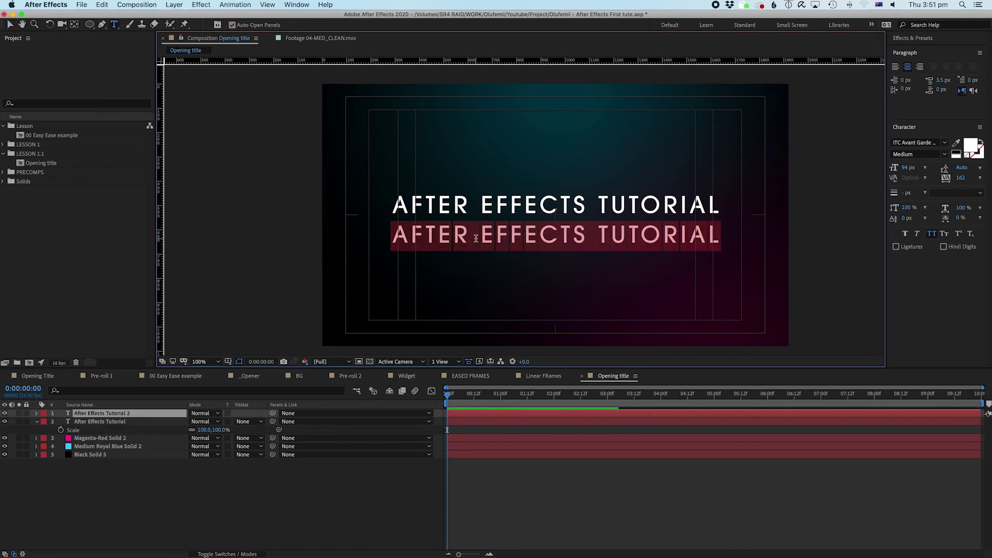
text(Our First tutorial)
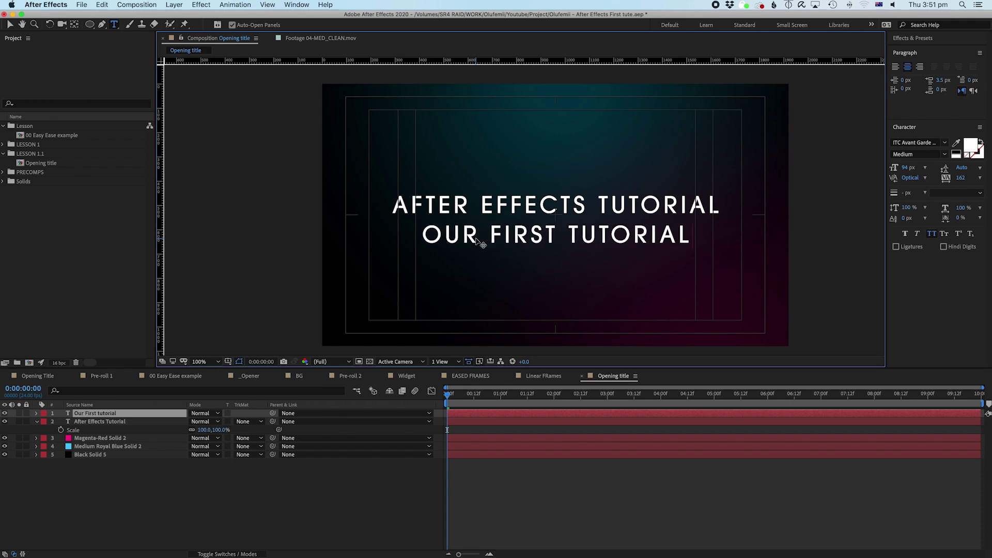
key(super+a)
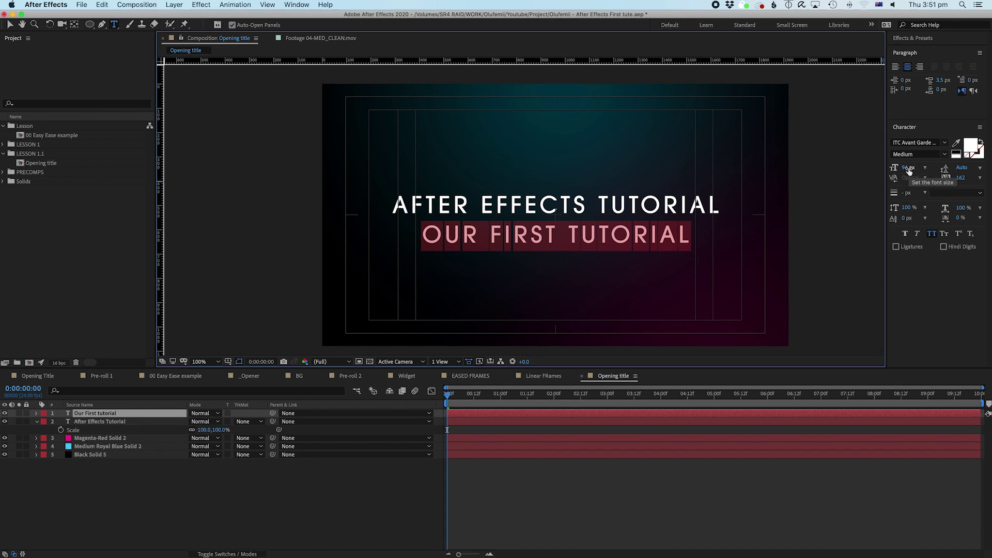
drag(909, 171, 882, 171)
click(558, 417)
key(v)
drag(581, 239, 581, 228)
Step: Hide the title/action safe guides and reselect the After Effects Tutorial layer
click(492, 497)
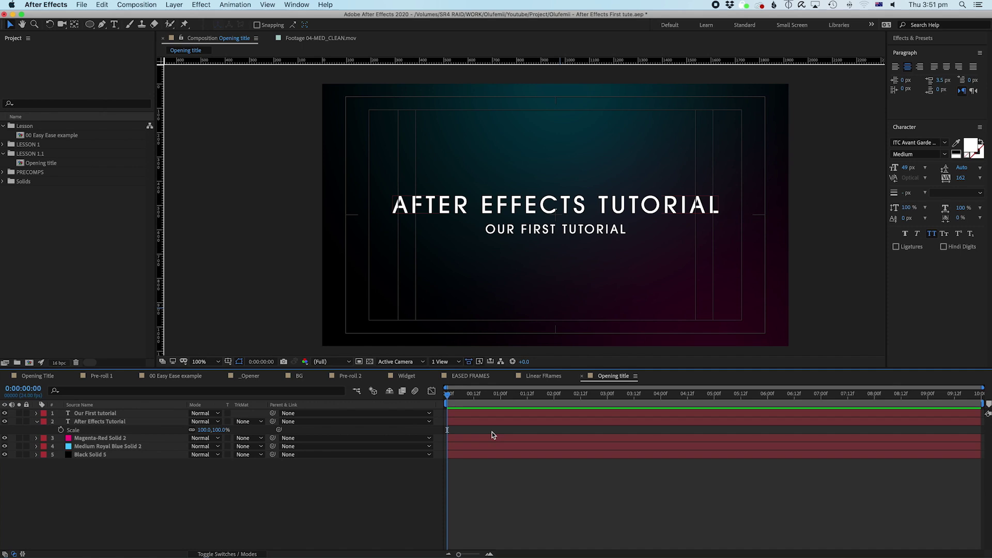
click(228, 361)
key(Return)
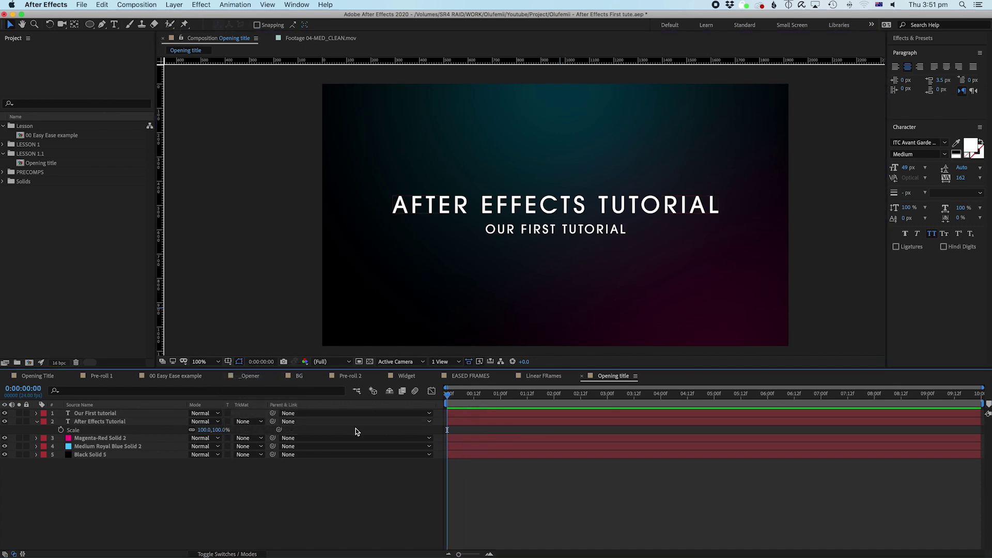
click(480, 422)
click(505, 491)
click(502, 419)
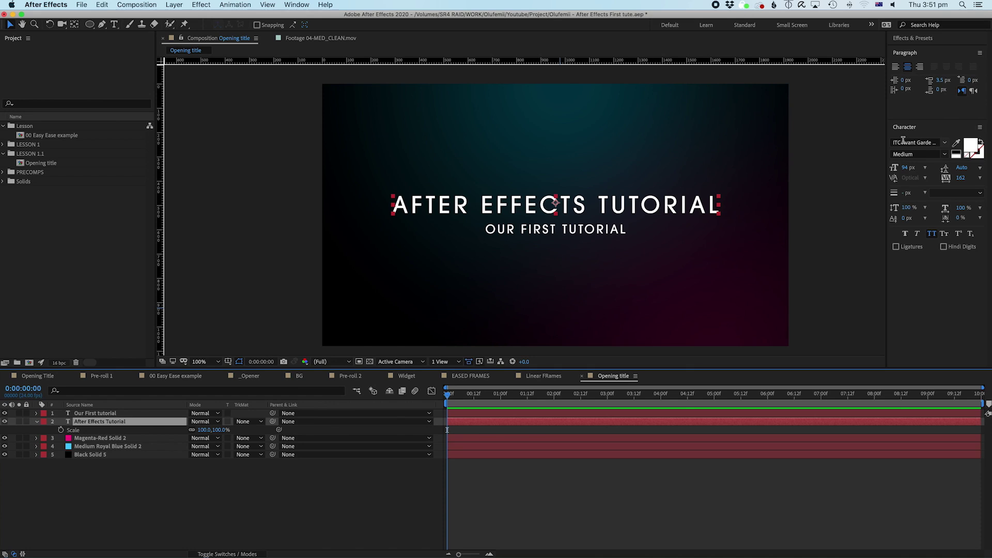
Step: Browse the Effects & Presets category list, enlarging the panel for more room
click(913, 38)
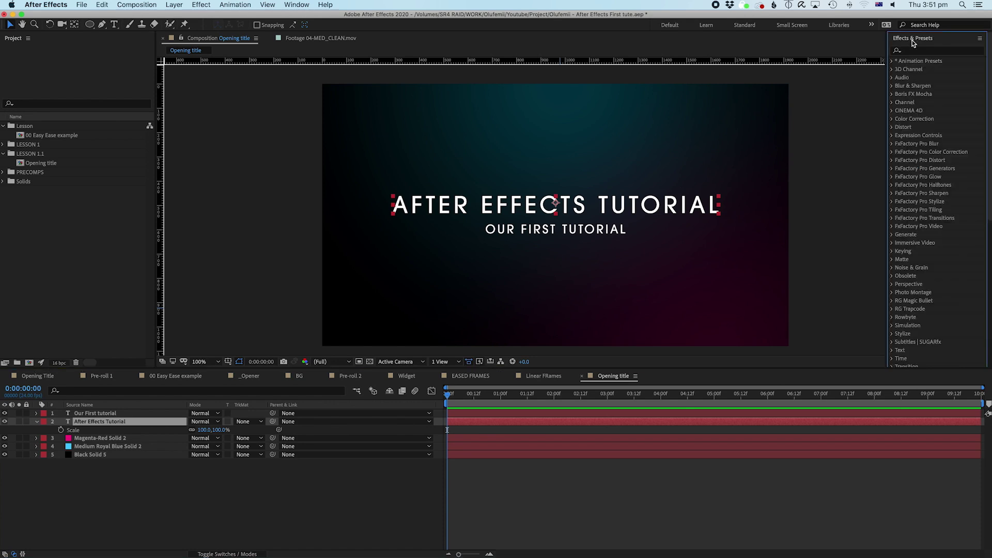
click(989, 195)
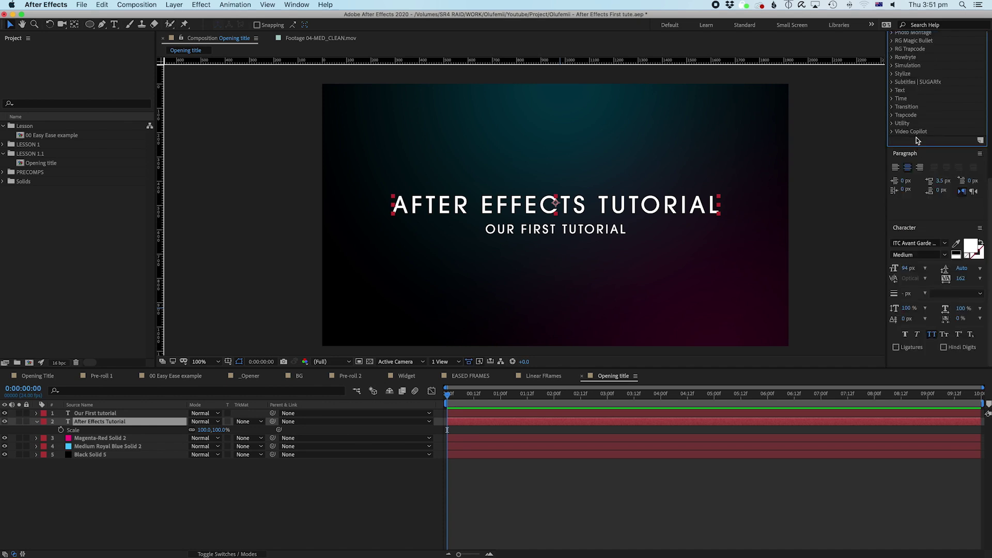
click(917, 153)
scroll(954, 201, up, 8)
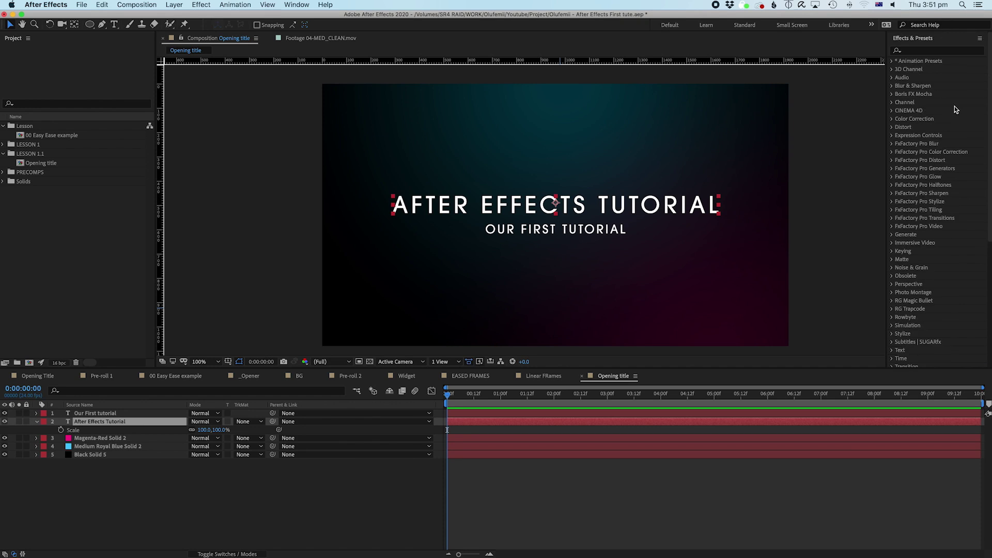
scroll(989, 168, down, 1)
drag(990, 169, 990, 202)
scroll(990, 202, up, 5)
Step: Apply Gradient Ramp to the title, placing its ramp from 960,428 to 962,542
click(919, 51)
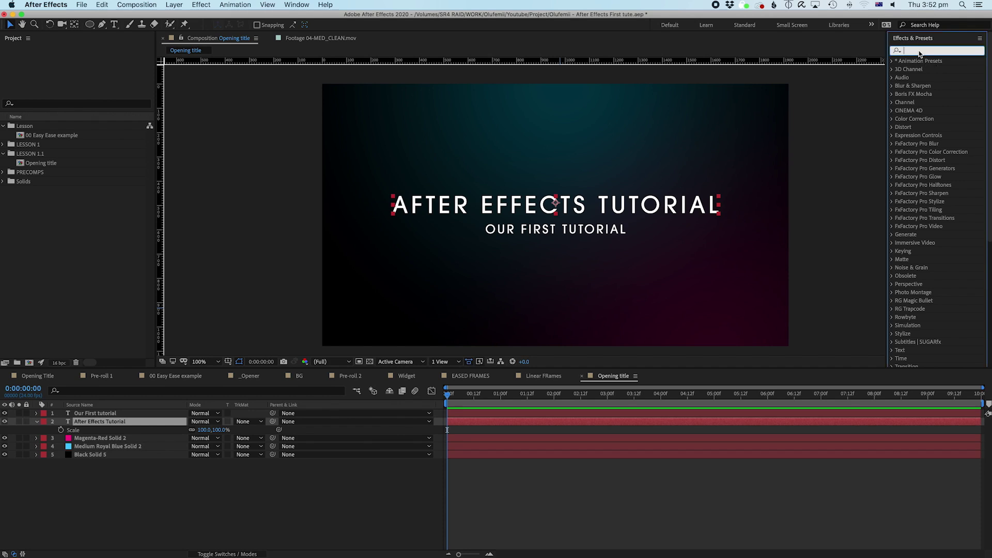
text(gradien)
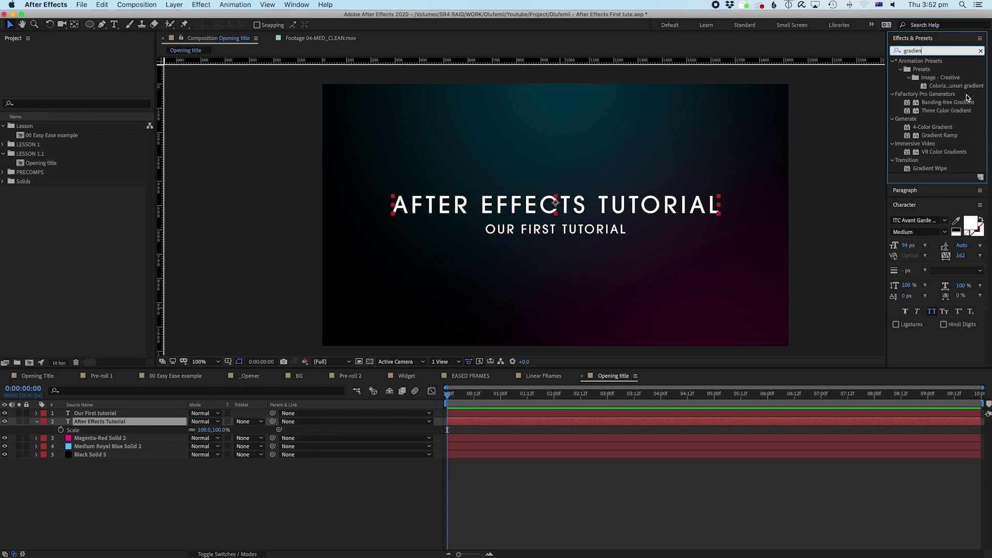
text(t ram)
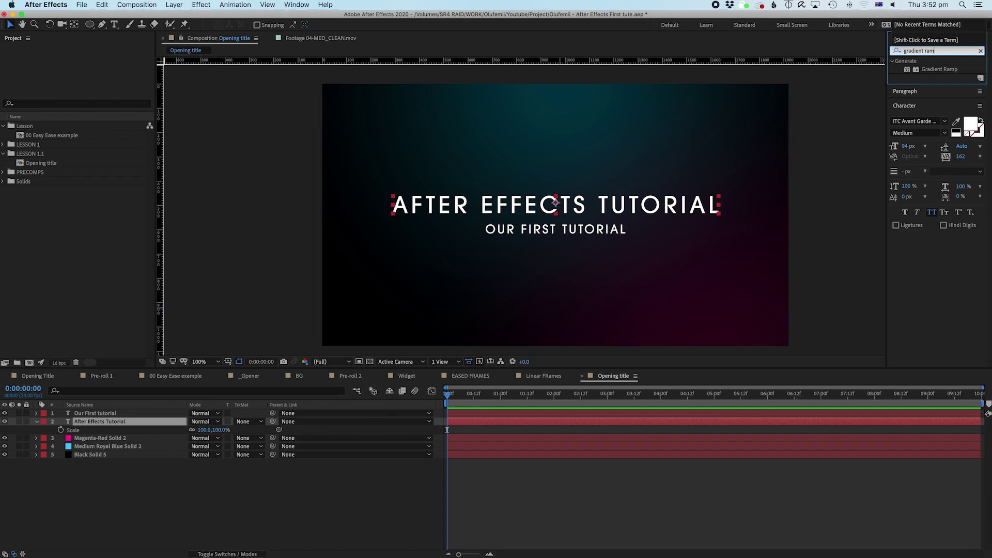
drag(941, 69, 94, 424)
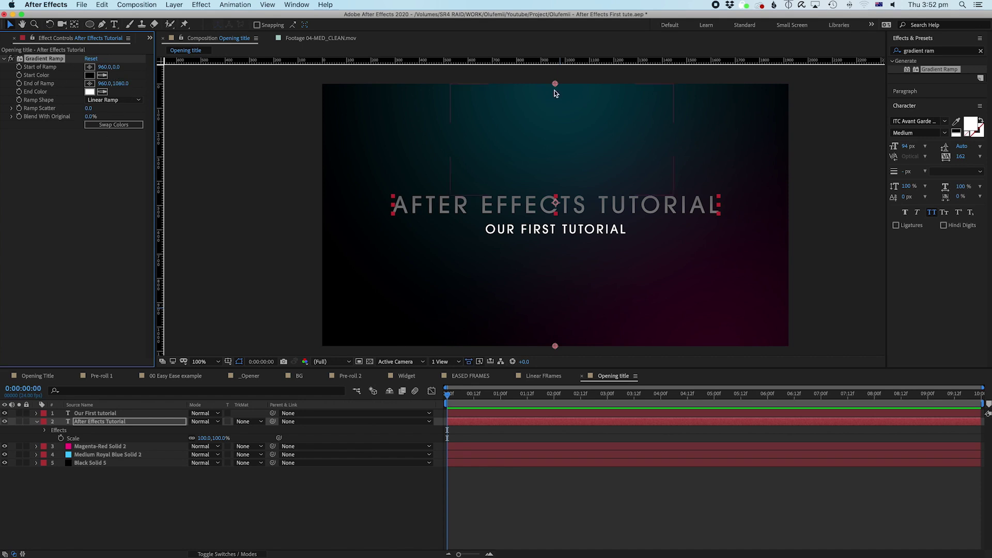
drag(554, 84, 557, 187)
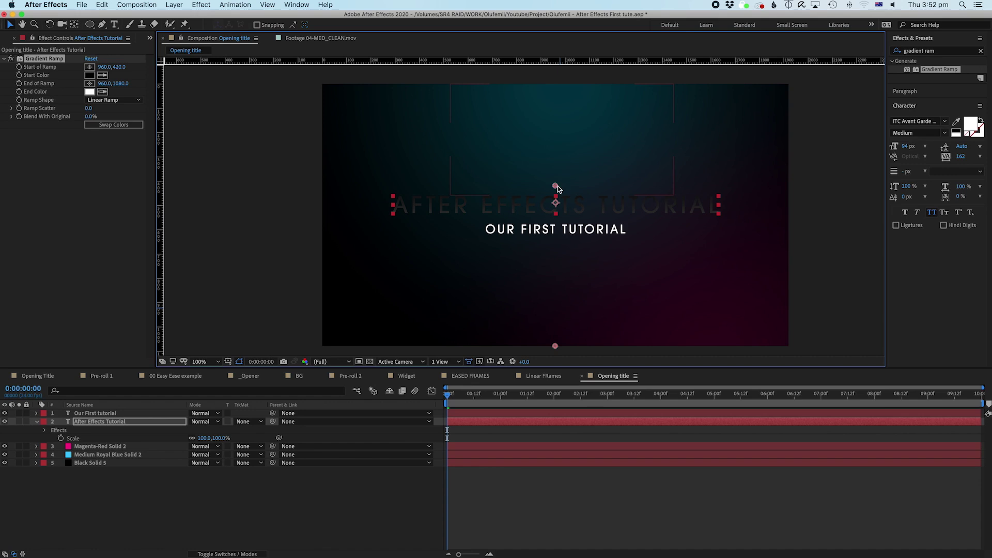
click(89, 83)
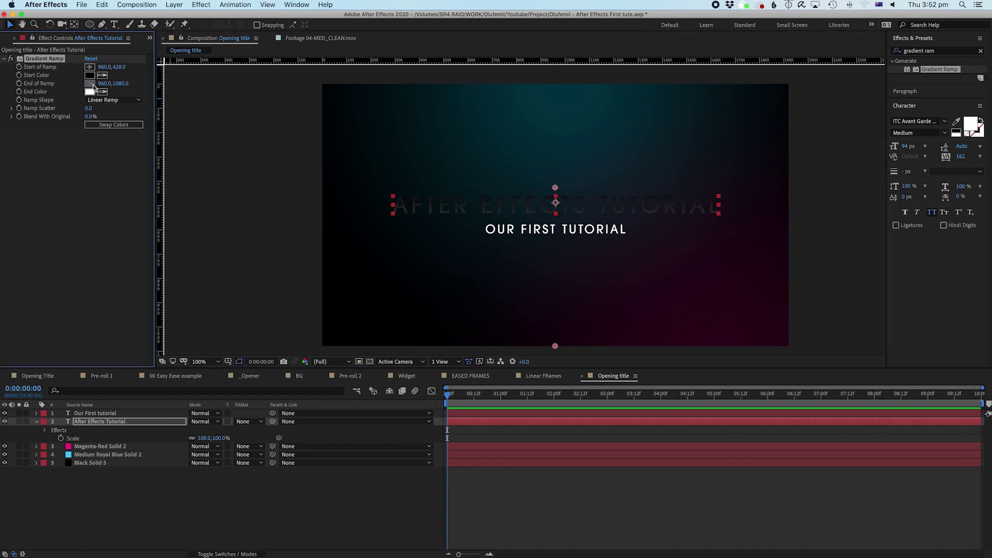
drag(551, 273, 556, 216)
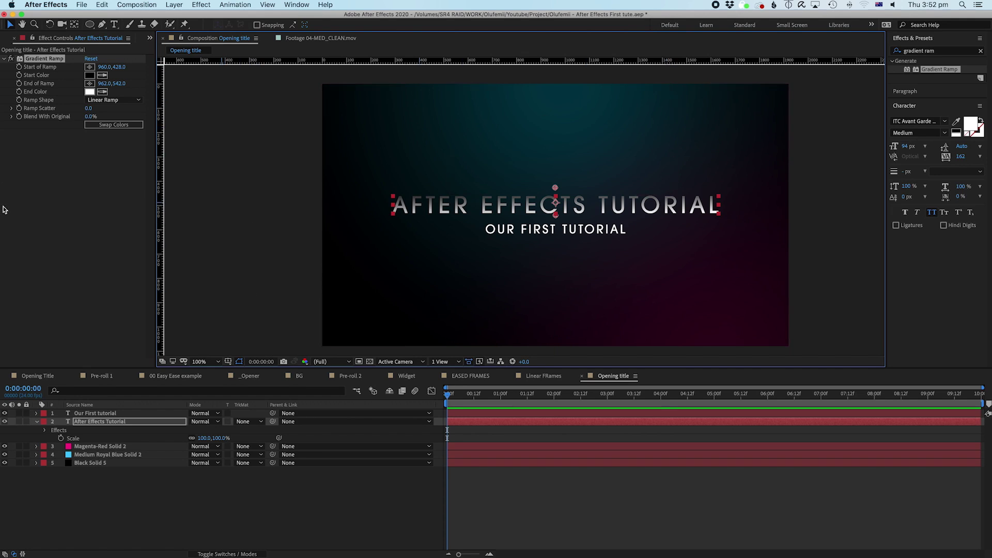
Step: Create a new composition named Gradient ramp
click(150, 39)
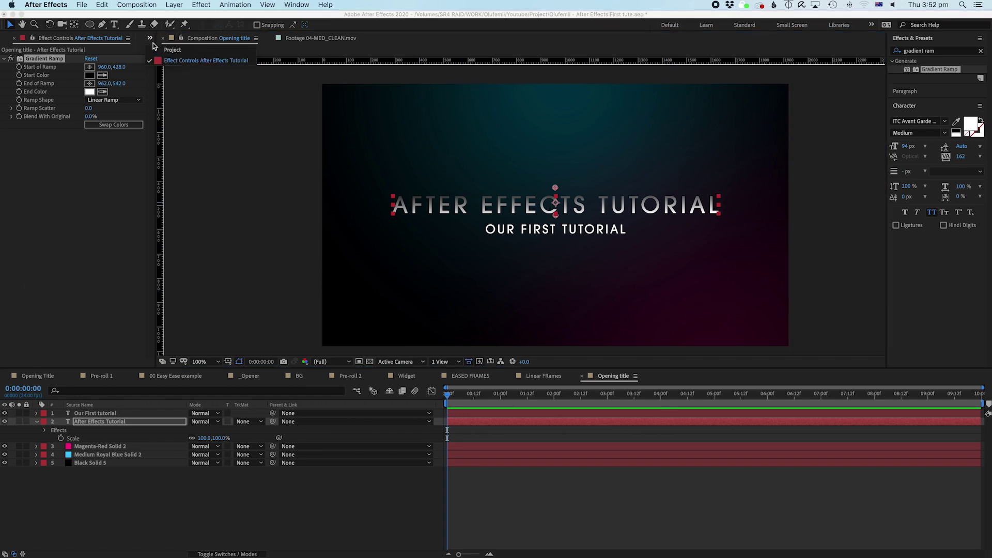
click(163, 50)
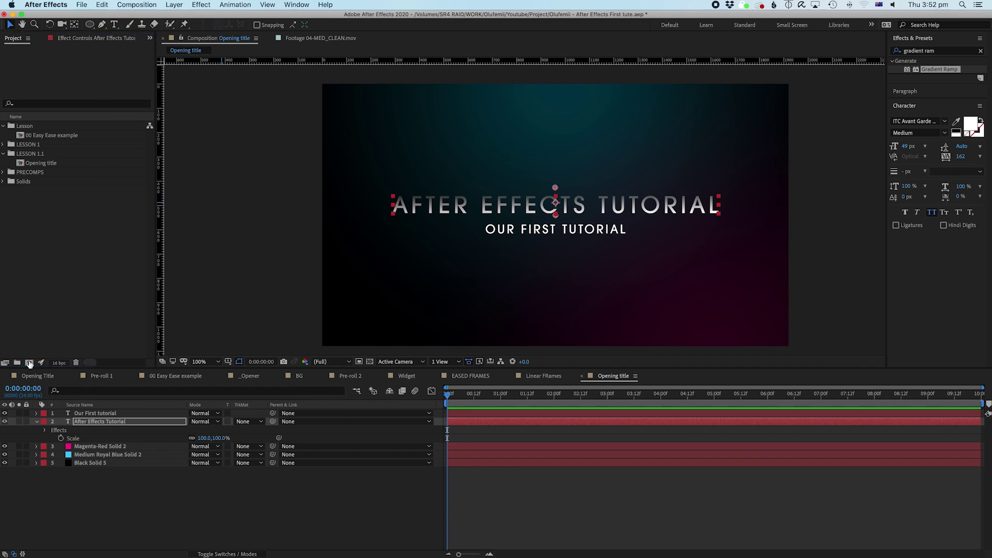
click(29, 363)
text(GRa)
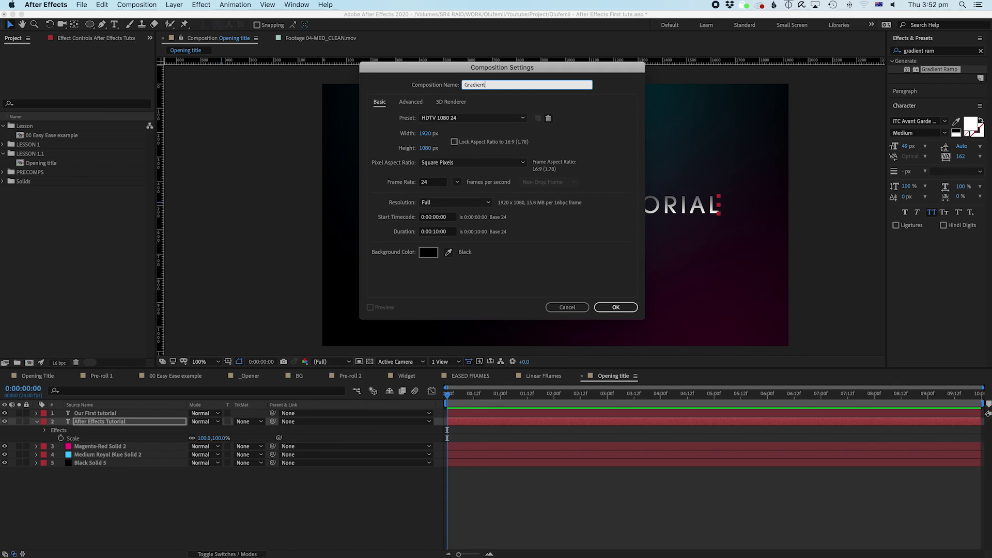
key(Return)
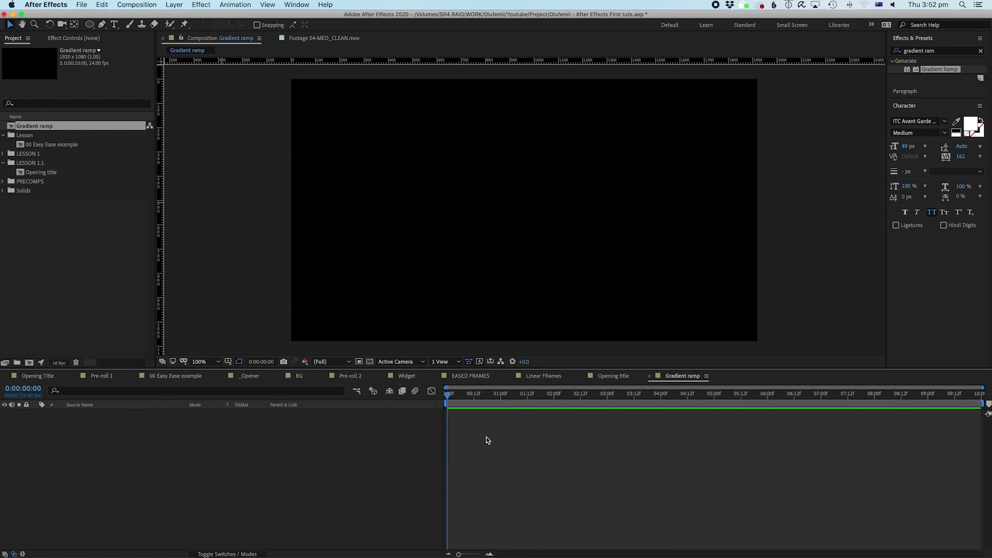
Step: Add a black solid layer, Black Solid 6, to the comp
key(super+y)
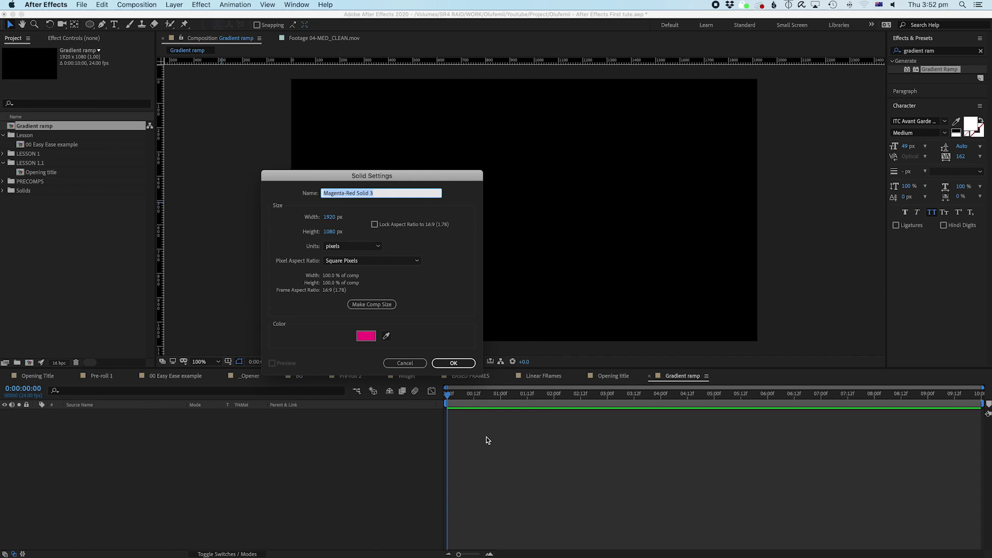
click(364, 337)
drag(229, 439, 288, 540)
click(377, 419)
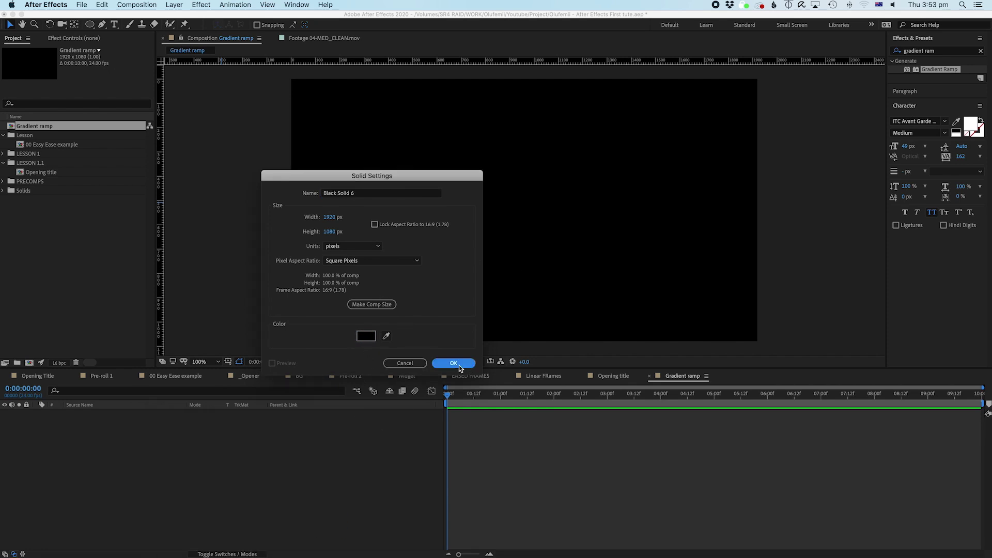
click(453, 362)
click(508, 487)
Step: Apply Gradient Ramp to Black Solid 6 and pull its start and end points inward
drag(936, 75, 571, 416)
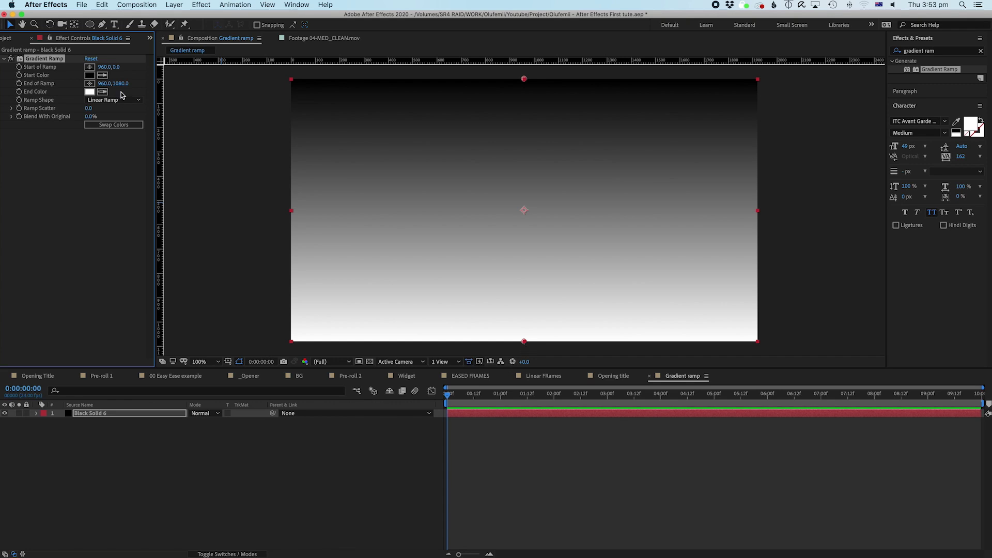
drag(524, 79, 525, 137)
drag(524, 341, 526, 243)
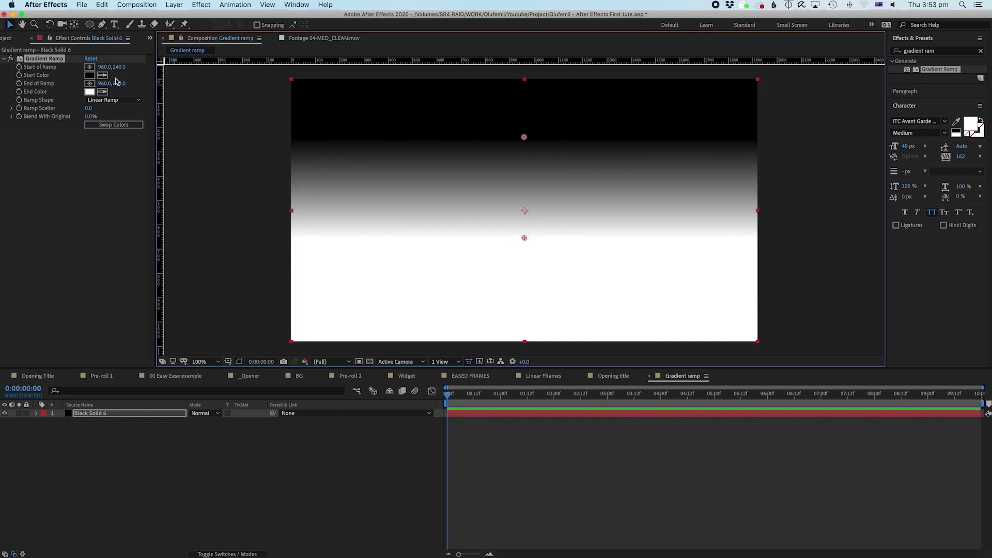
Step: Reopen the Opening title composition from the Project panel
click(9, 39)
click(103, 243)
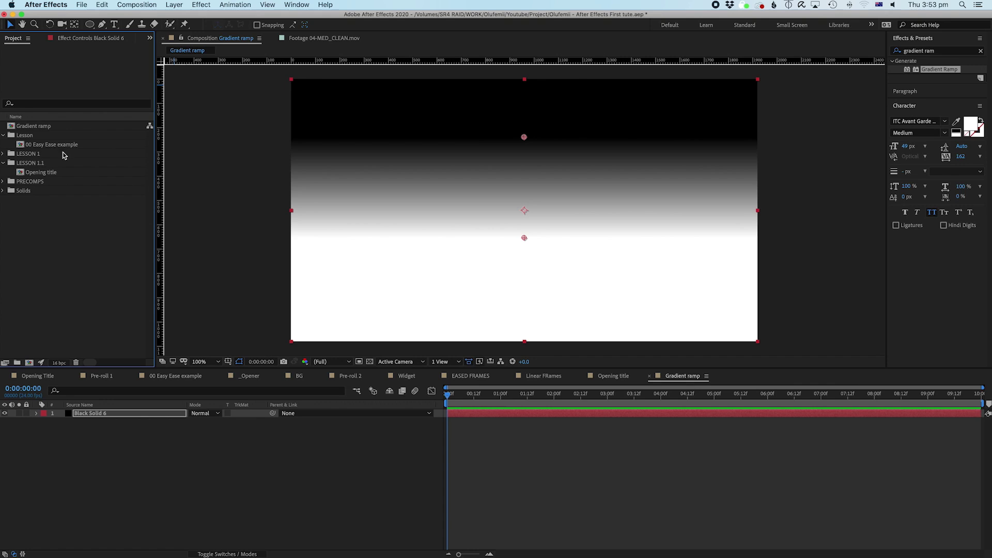
double_click(42, 172)
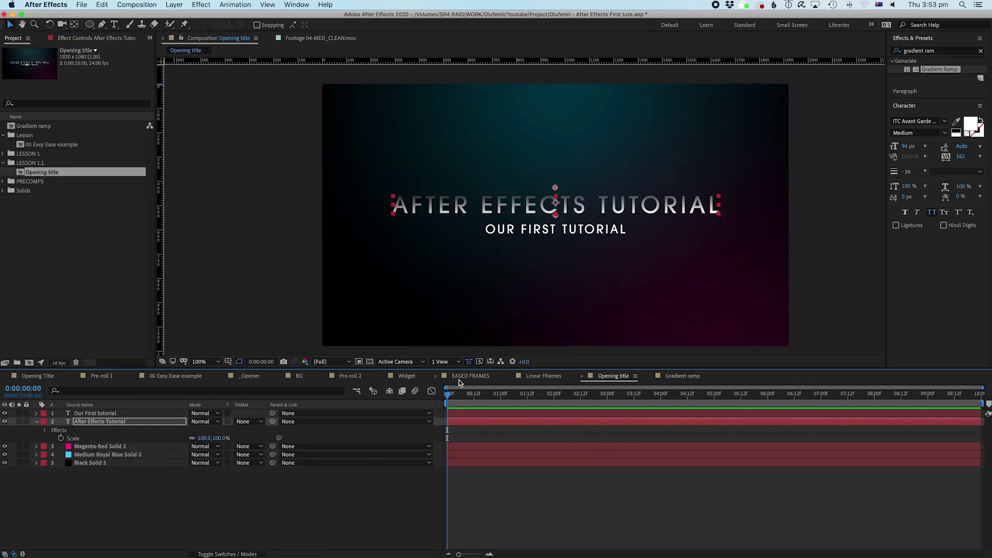
click(555, 190)
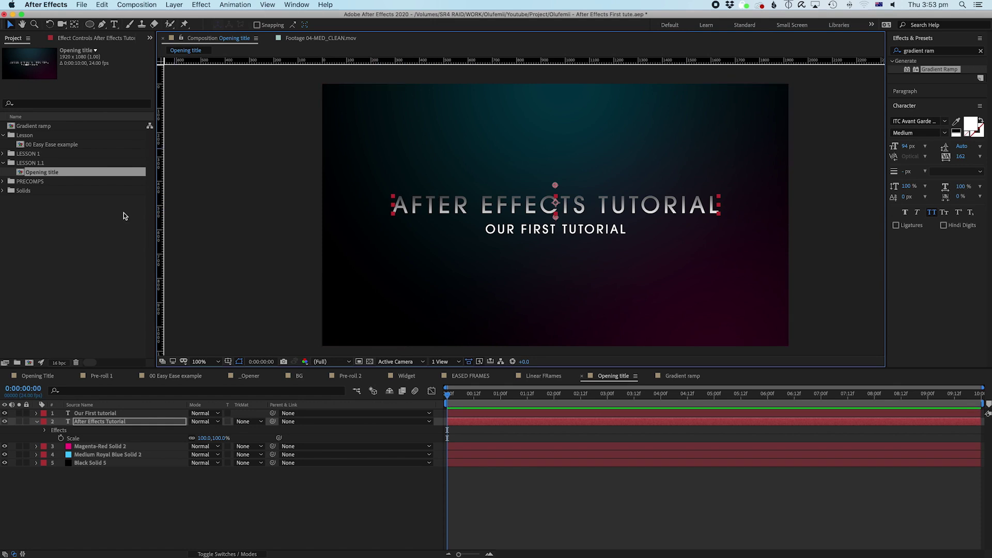
Step: Swap the title's Gradient Ramp colours and lower its end point to 962,606
click(119, 271)
click(93, 422)
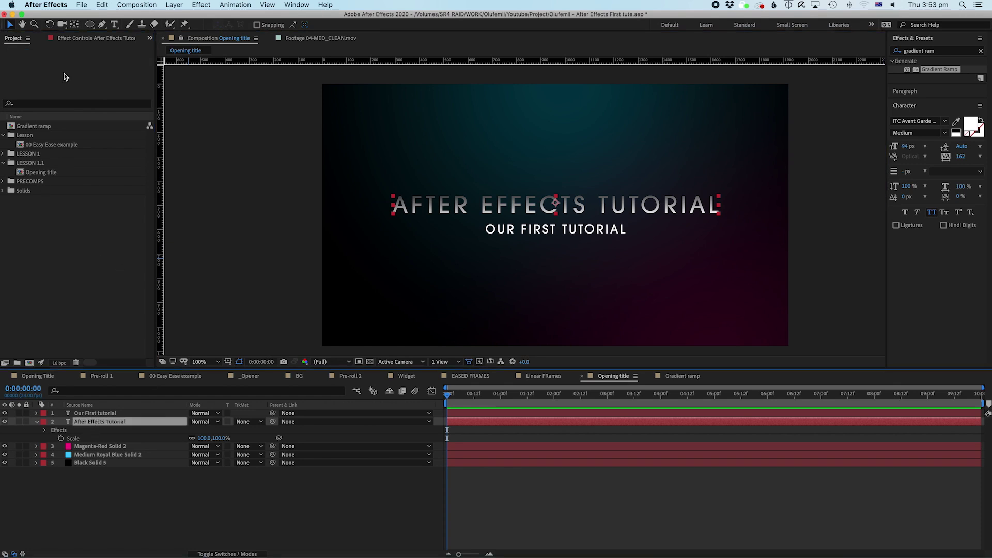
click(82, 41)
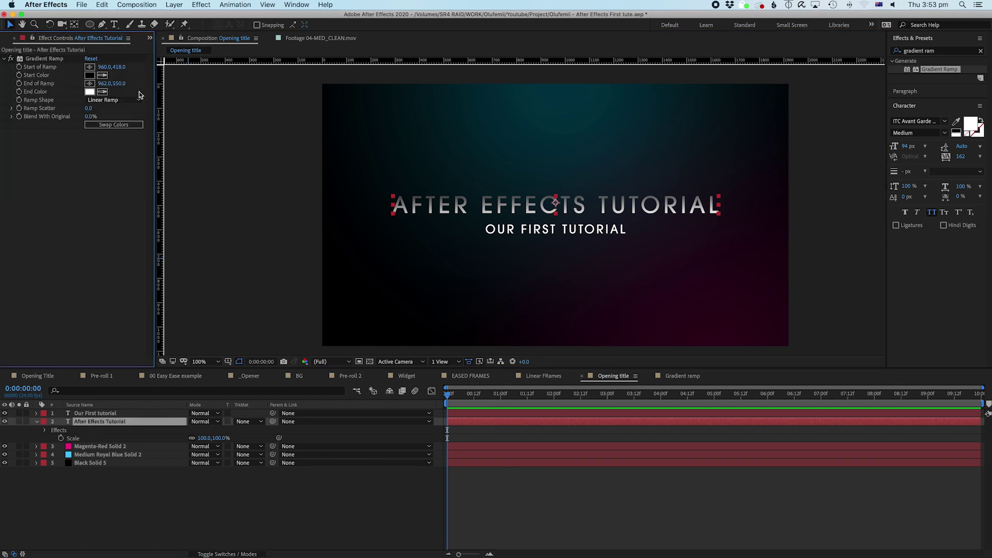
click(115, 125)
click(557, 221)
mouse_move(557, 221)
mouse_down()
mouse_move(555, 228)
mouse_move(556, 213)
mouse_move(556, 230)
mouse_up()
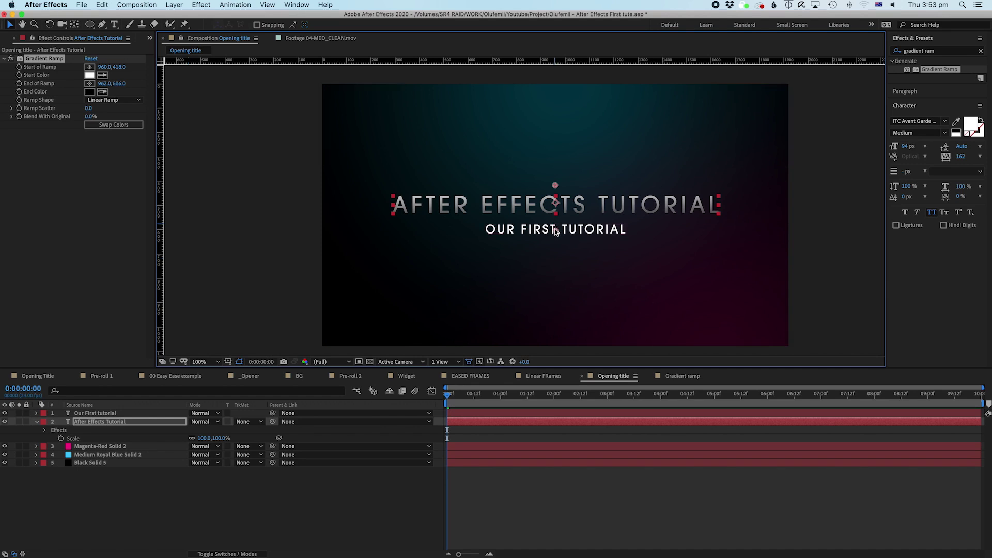
Step: Copy the title's Gradient Ramp effect with Edit > Copy and select the subtitle layer
click(577, 511)
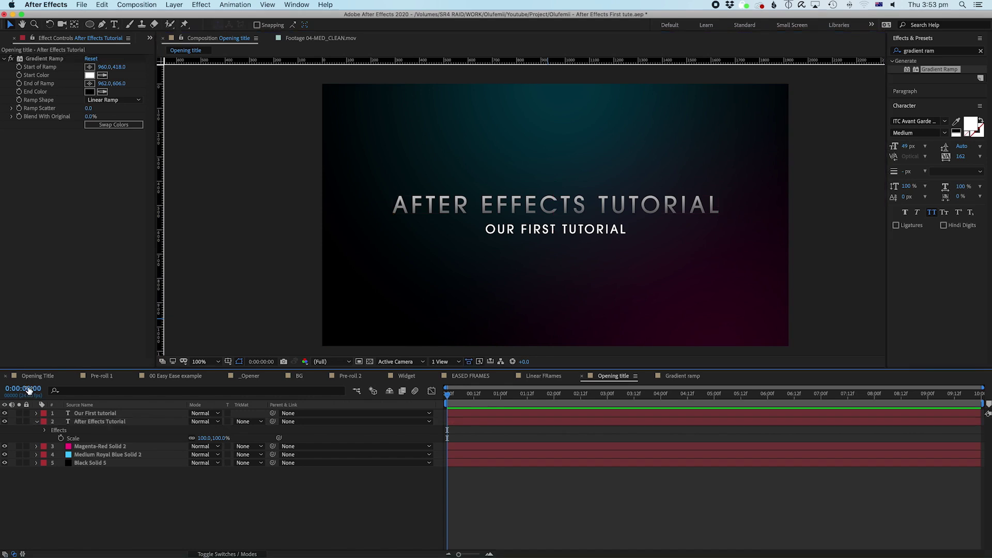
click(106, 423)
click(45, 431)
click(76, 439)
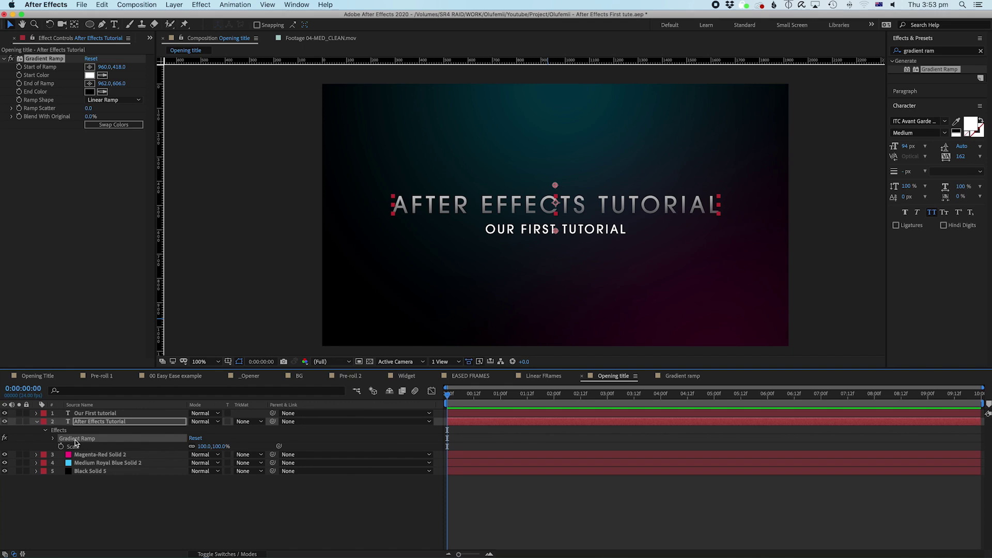
right_click(76, 443)
key(Escape)
click(103, 4)
click(109, 59)
click(98, 413)
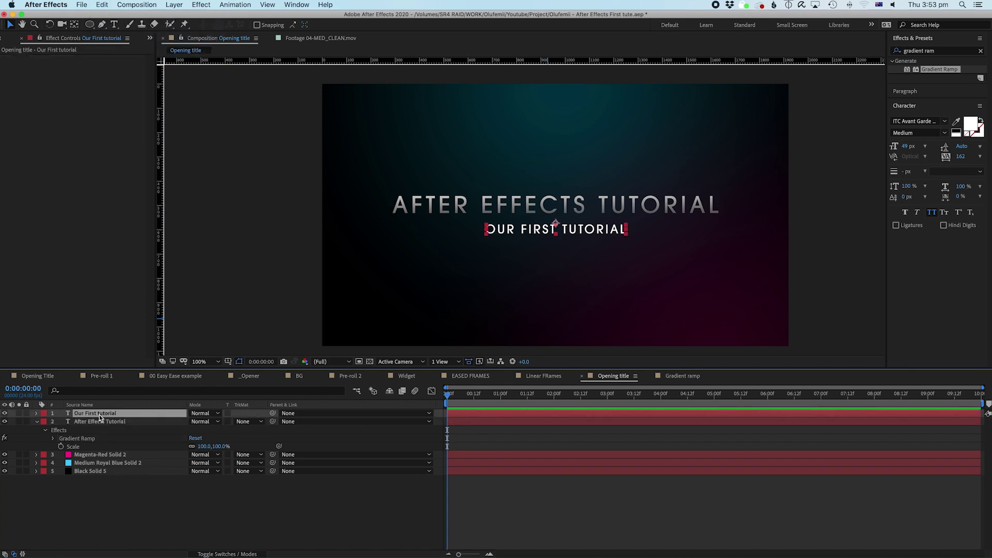
Step: Paste the Gradient Ramp onto the subtitle, ramping from 960,558 to 962,660
click(101, 4)
click(115, 102)
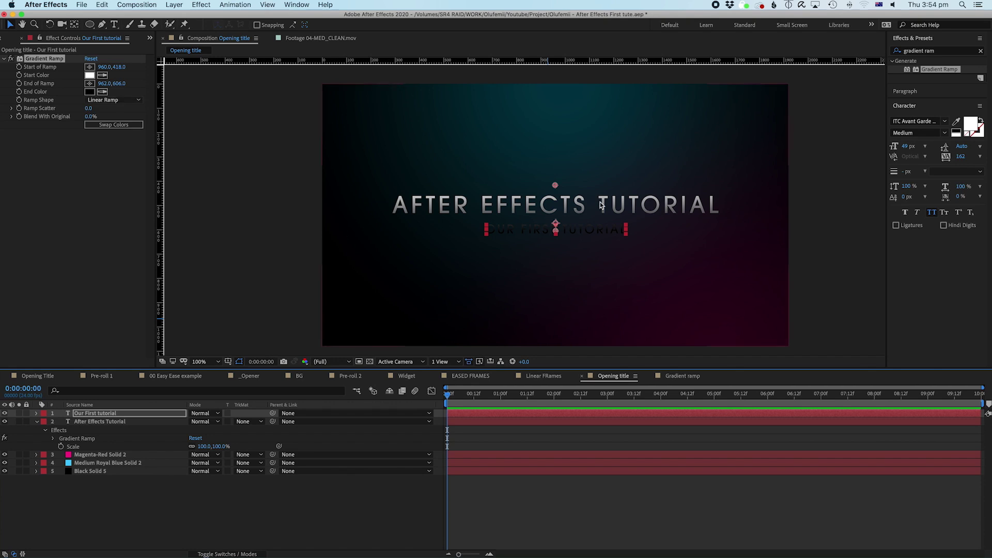
drag(555, 231, 556, 247)
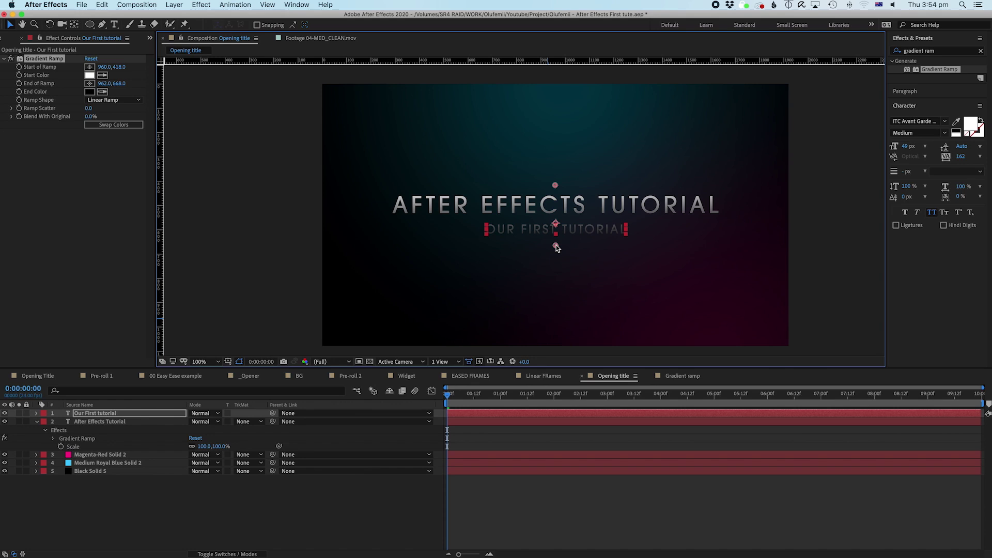
key(super+z)
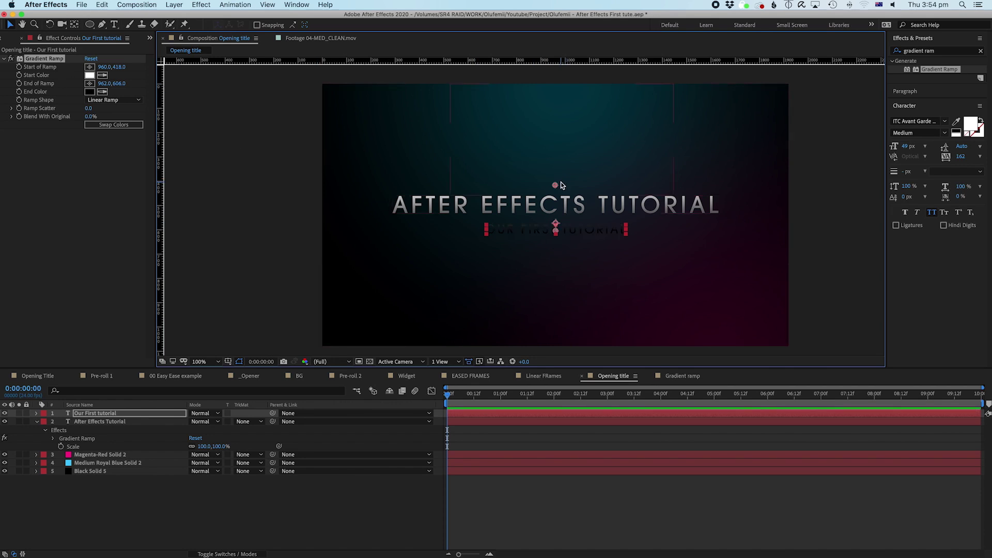
drag(556, 230, 554, 249)
drag(555, 184, 556, 244)
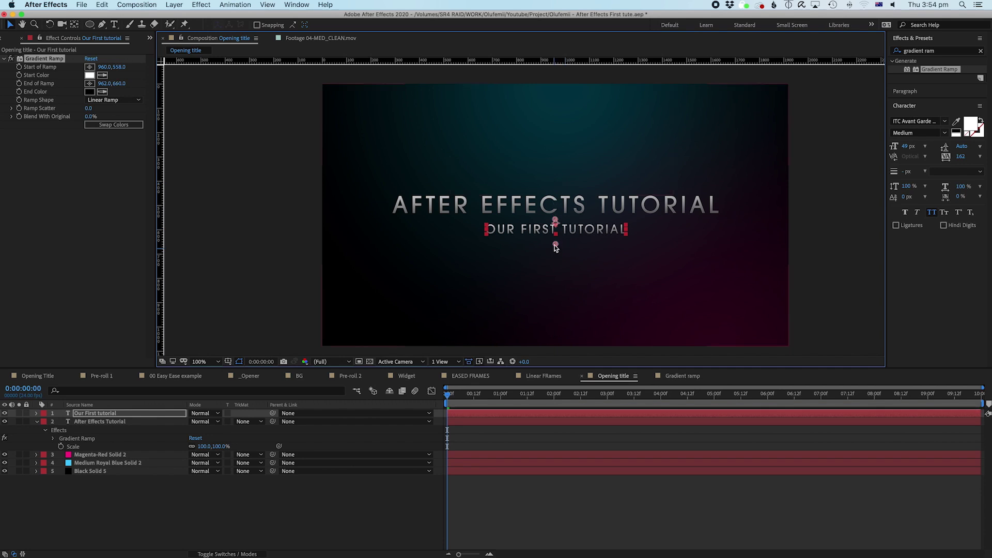
Step: Preview a few frames of the animation and return to the first frame
click(509, 455)
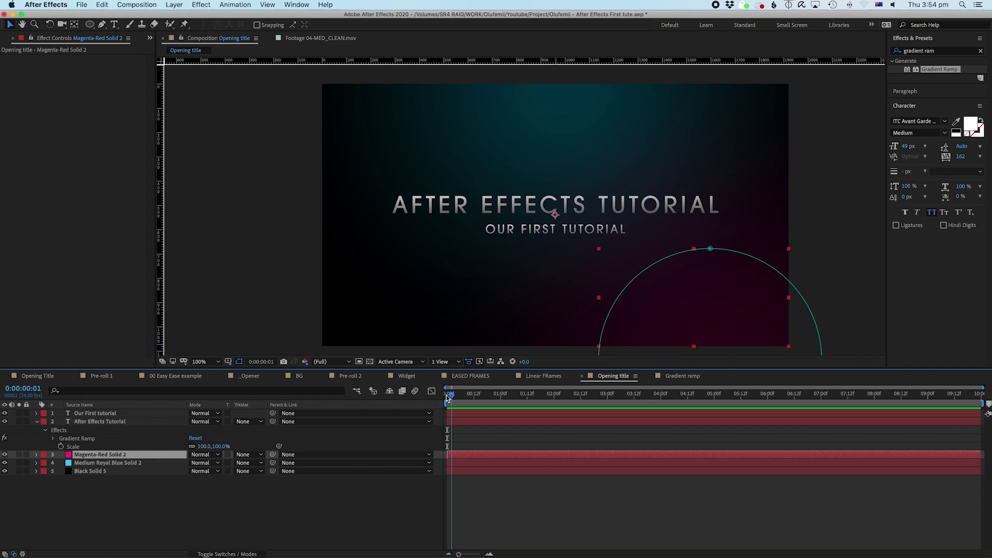
click(457, 449)
drag(447, 411, 428, 431)
key(Home)
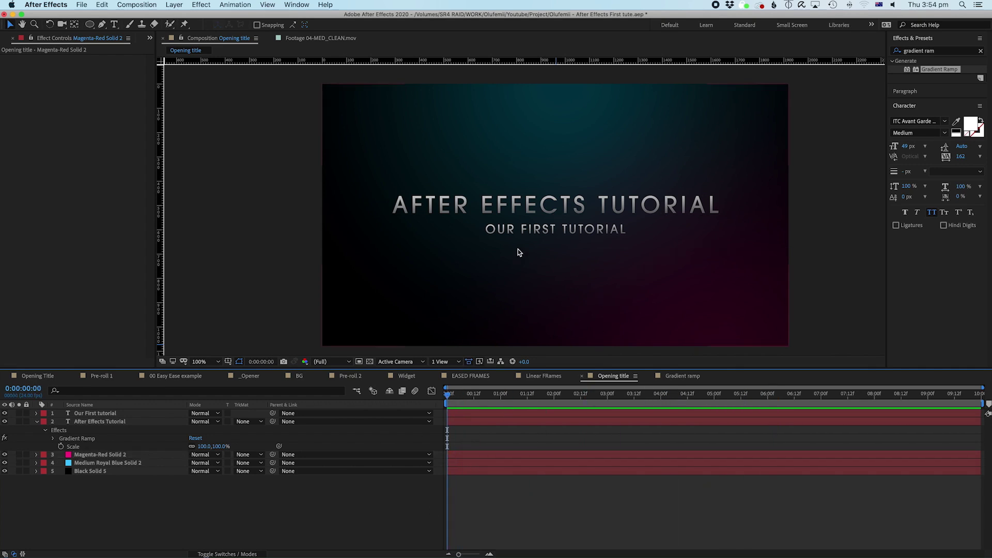
drag(513, 238, 506, 236)
Step: Collapse the title's Gradient Ramp properties and show the Our First tutorial layer's effects
key(super+a)
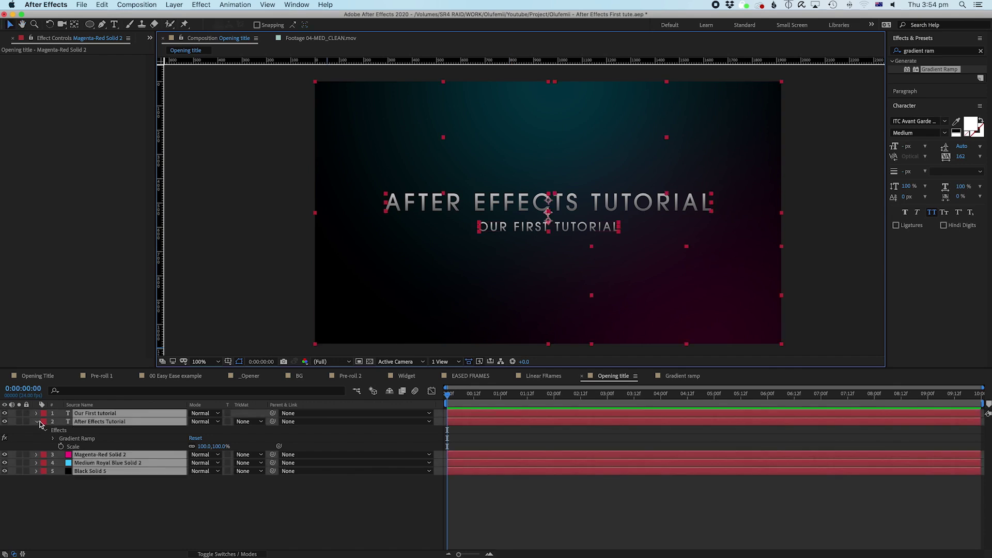
click(36, 422)
click(306, 538)
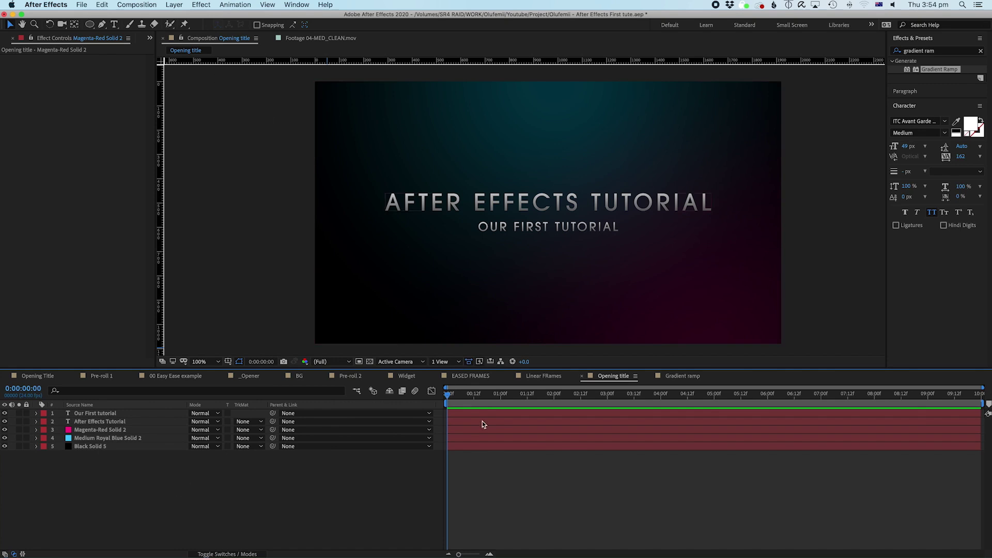
click(98, 413)
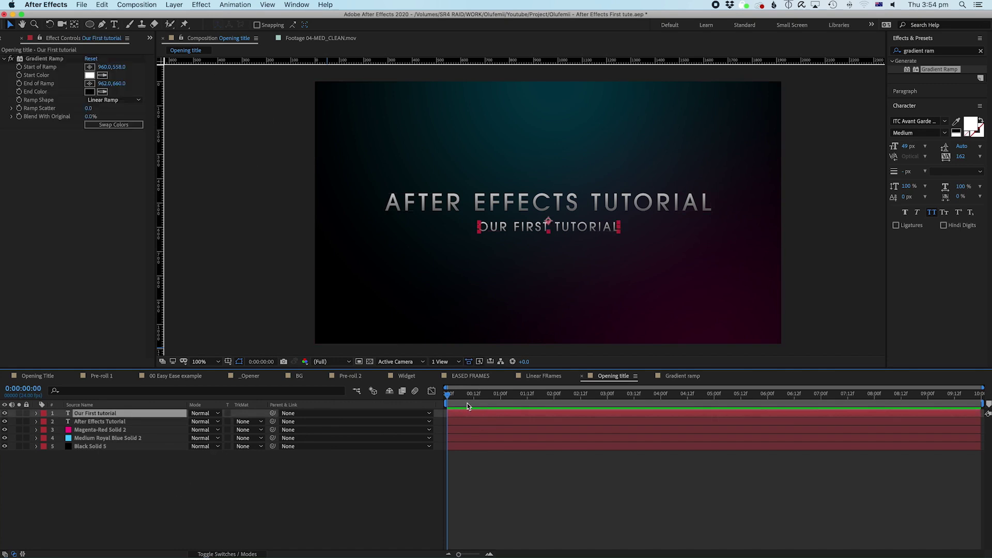
click(467, 470)
click(456, 395)
drag(461, 398, 441, 411)
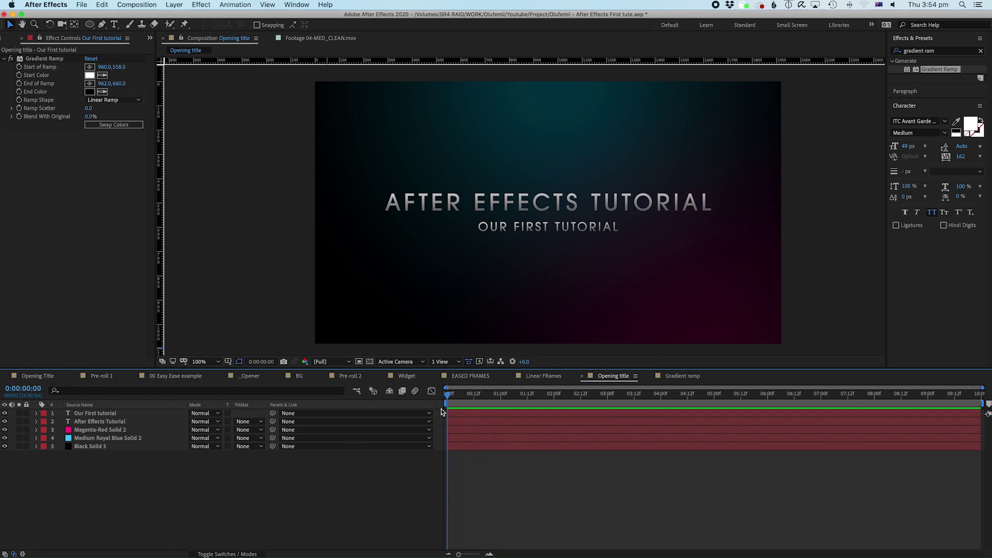
click(451, 413)
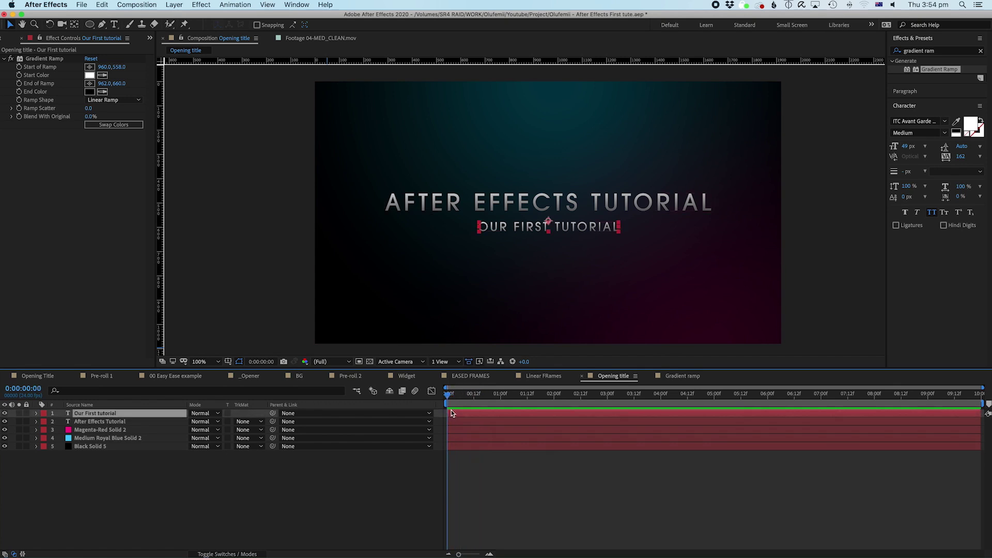
Step: Search presets for 'type' and drop the Typewriter preset onto the OUR FIRST TUTORIAL subtitle
click(980, 52)
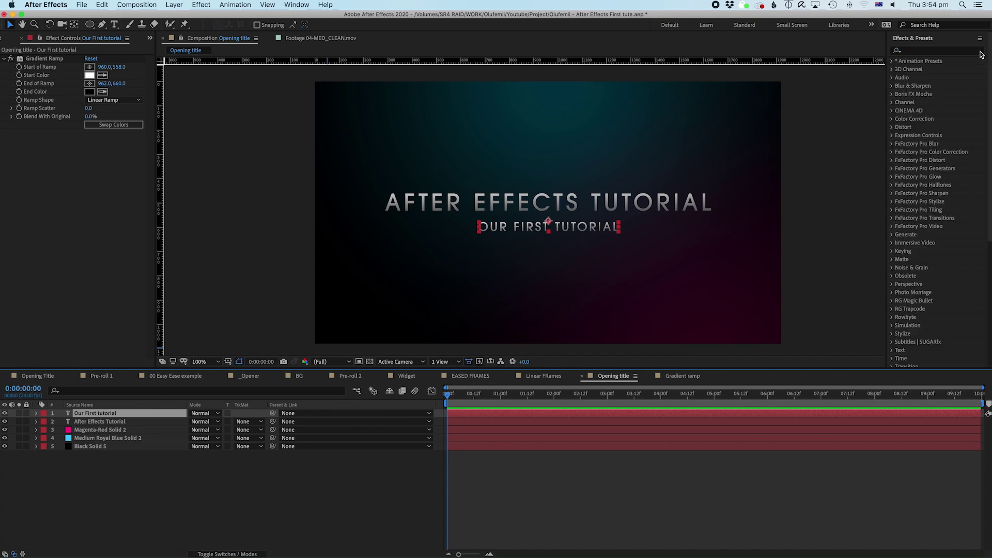
scroll(988, 150, down, 3)
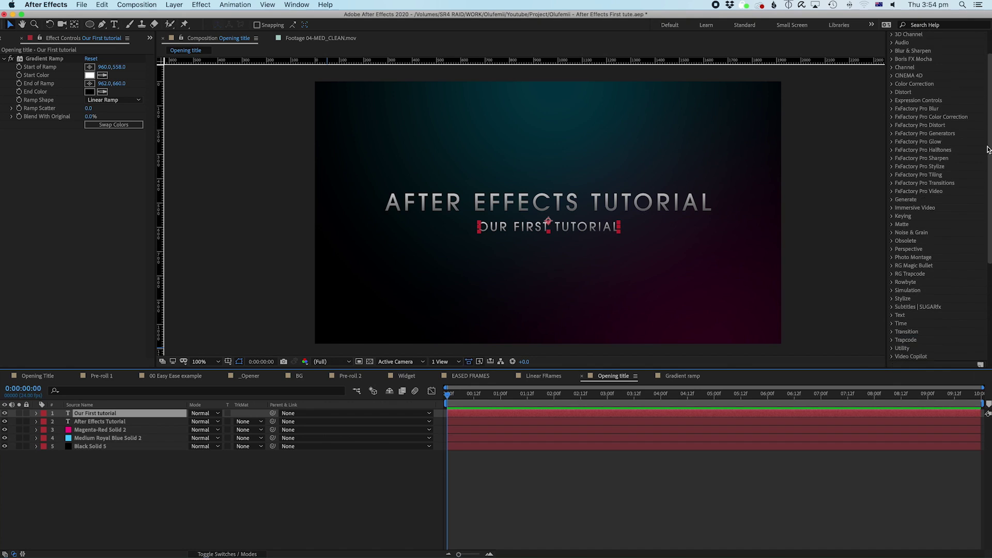
scroll(988, 150, up, 2)
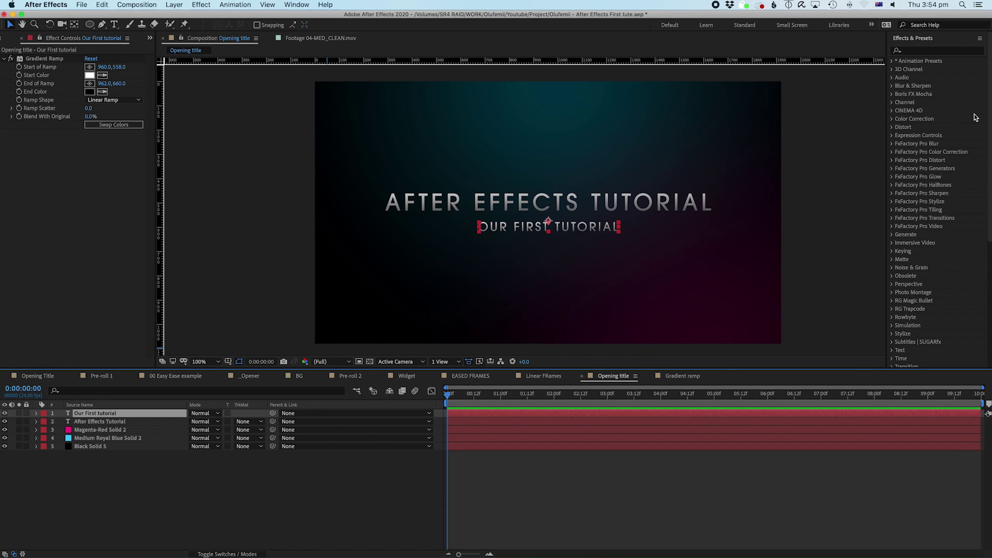
click(496, 486)
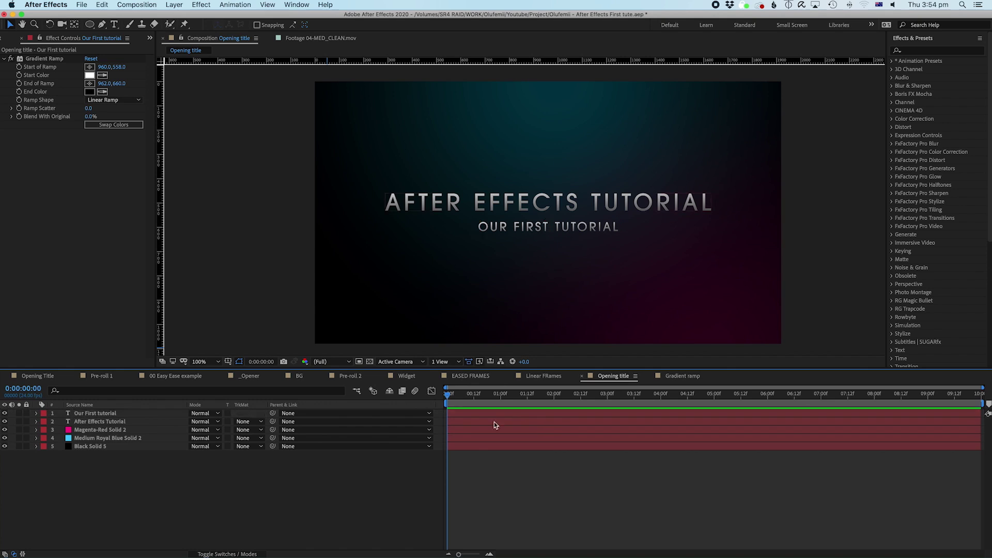
click(488, 417)
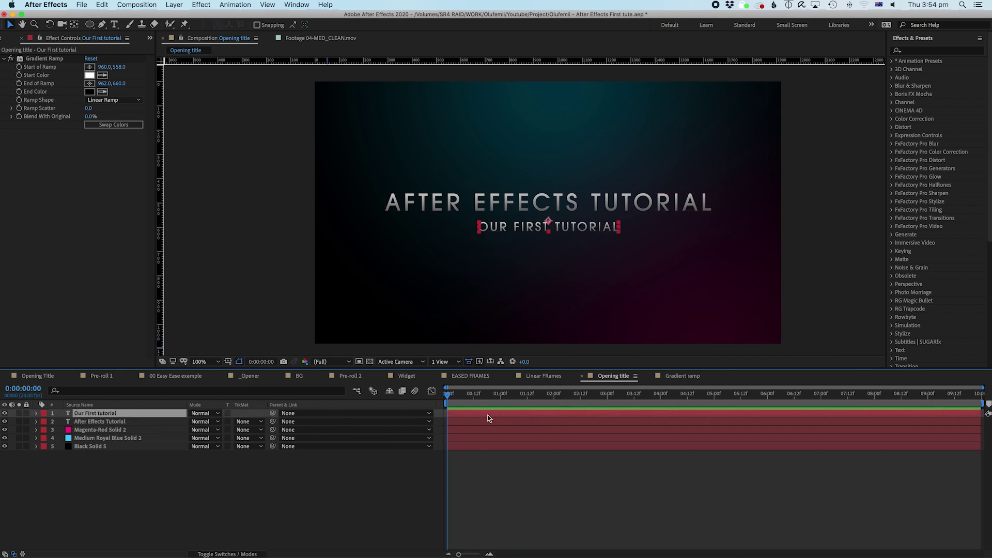
click(928, 50)
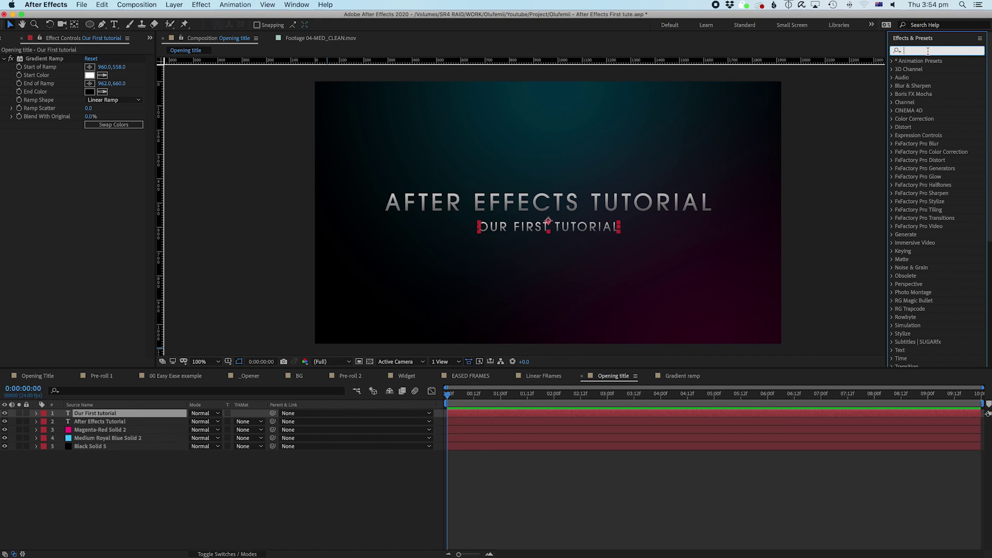
text(type)
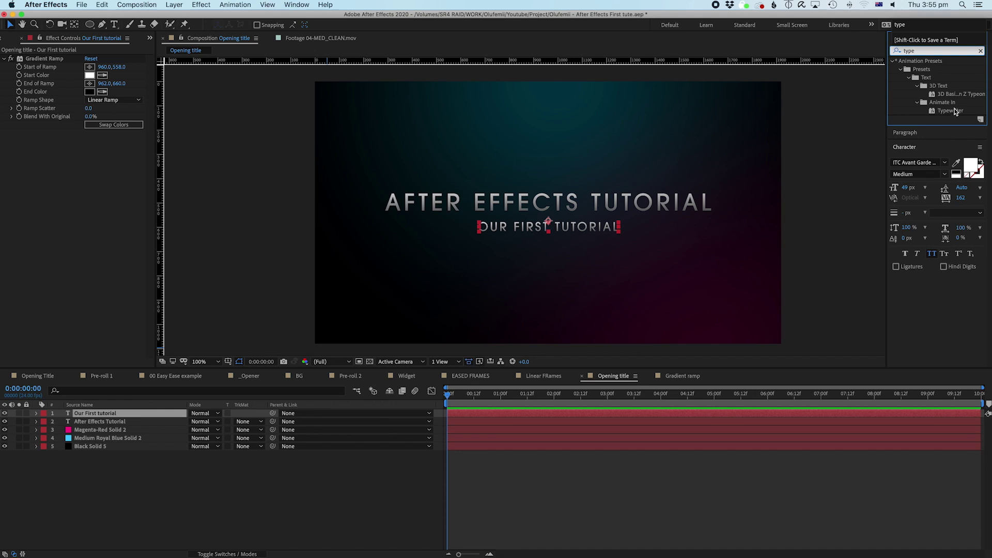
drag(954, 111, 464, 419)
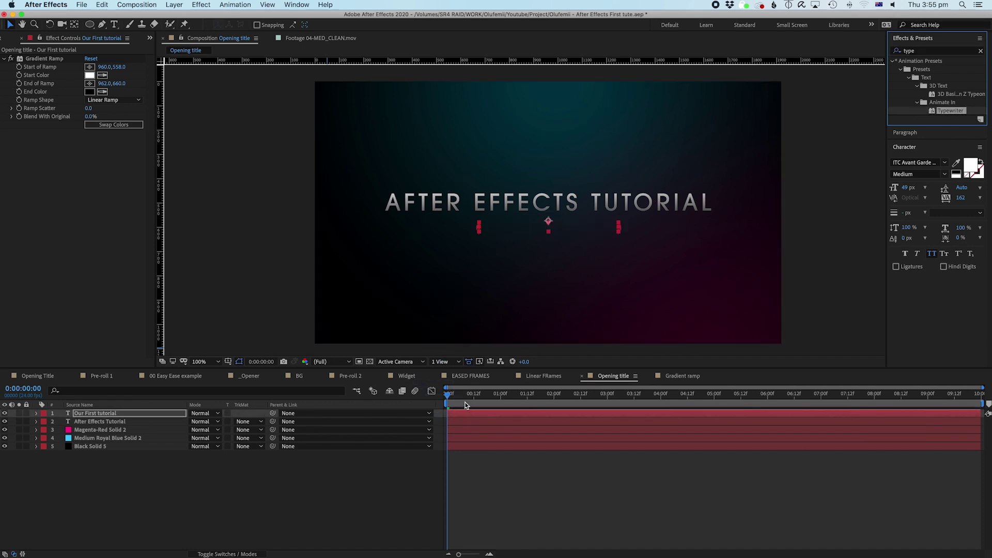
click(521, 482)
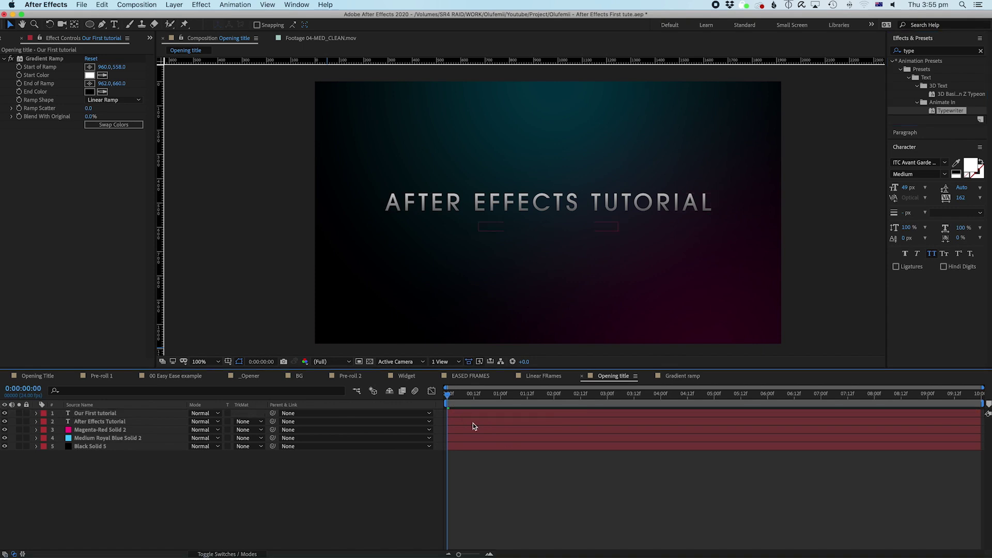
key(space)
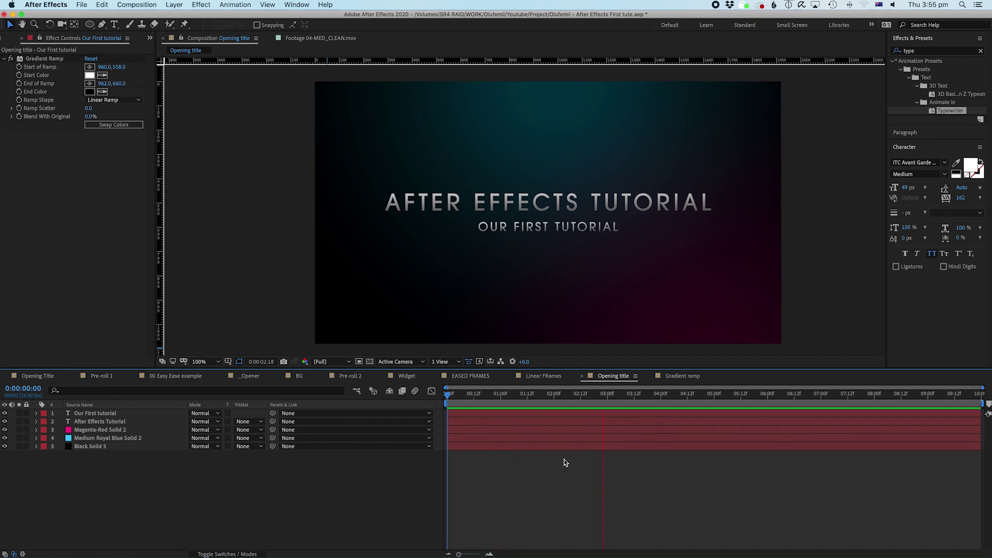
key(space)
key(space)
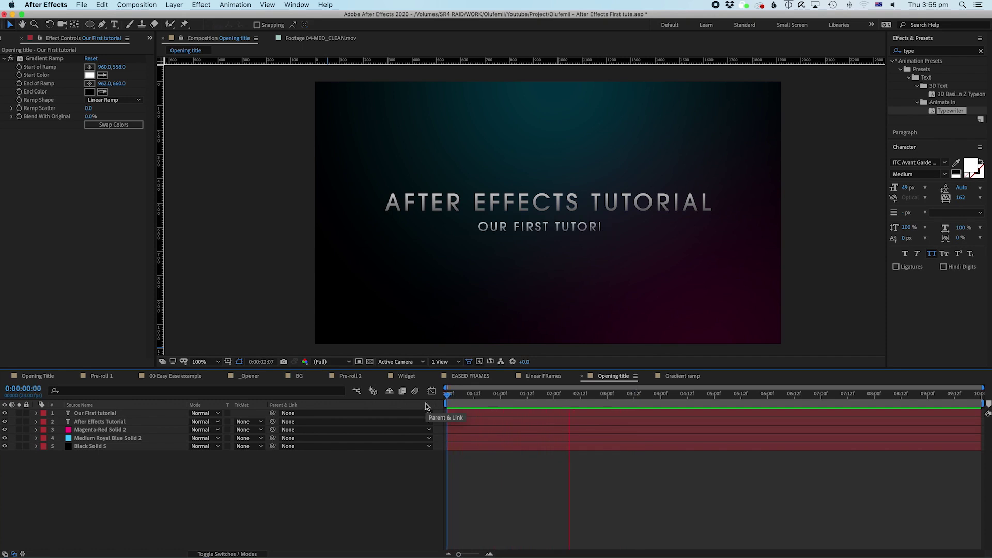
key(space)
key(space)
click(446, 402)
key(space)
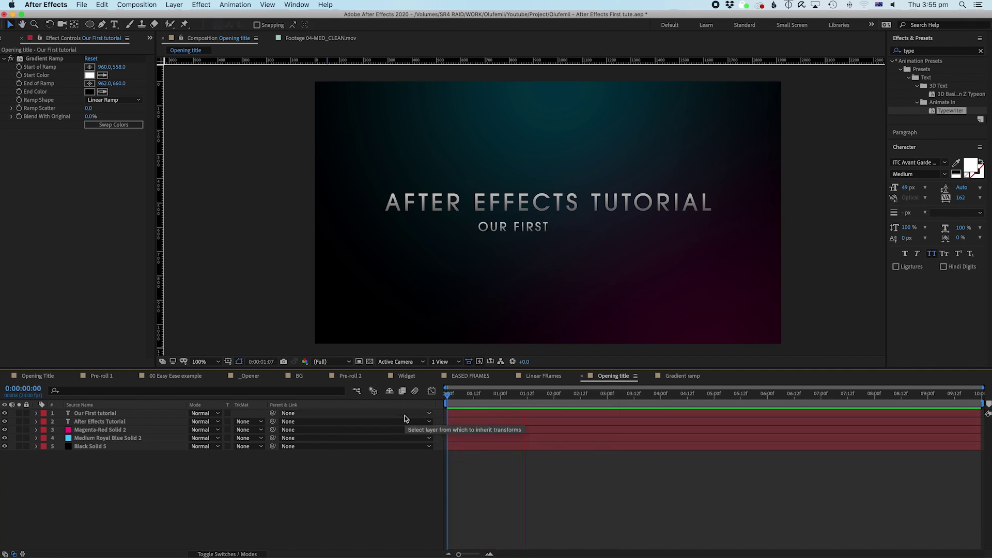
click(500, 415)
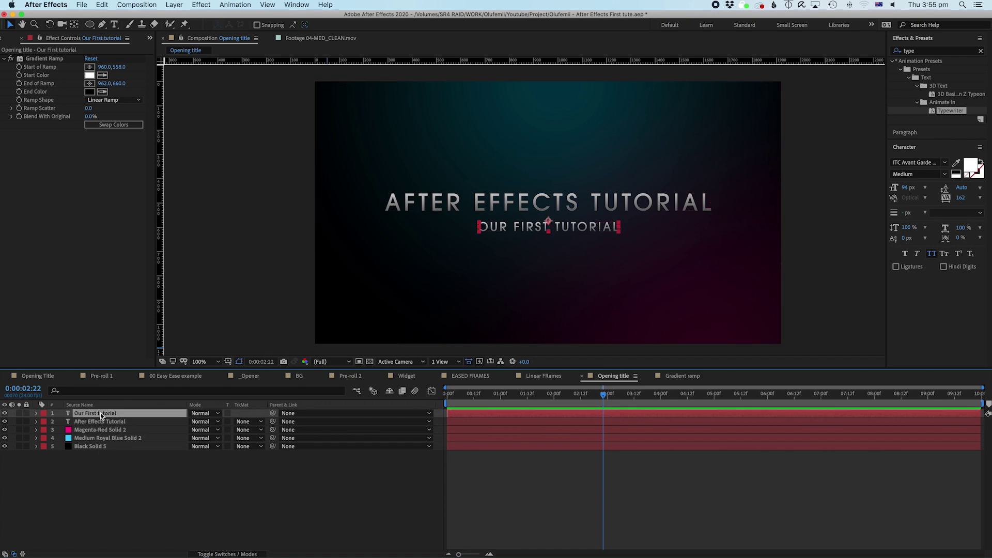
Step: In Range Selector 1, drag the 0:00:02:12 Start keyframe earlier to about 18 frames
click(36, 414)
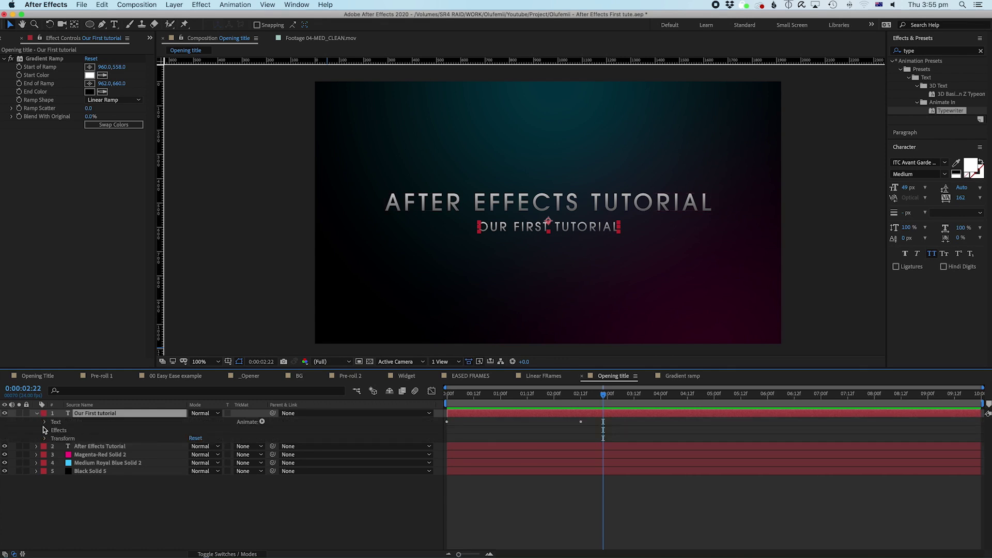
click(37, 414)
click(37, 413)
click(45, 422)
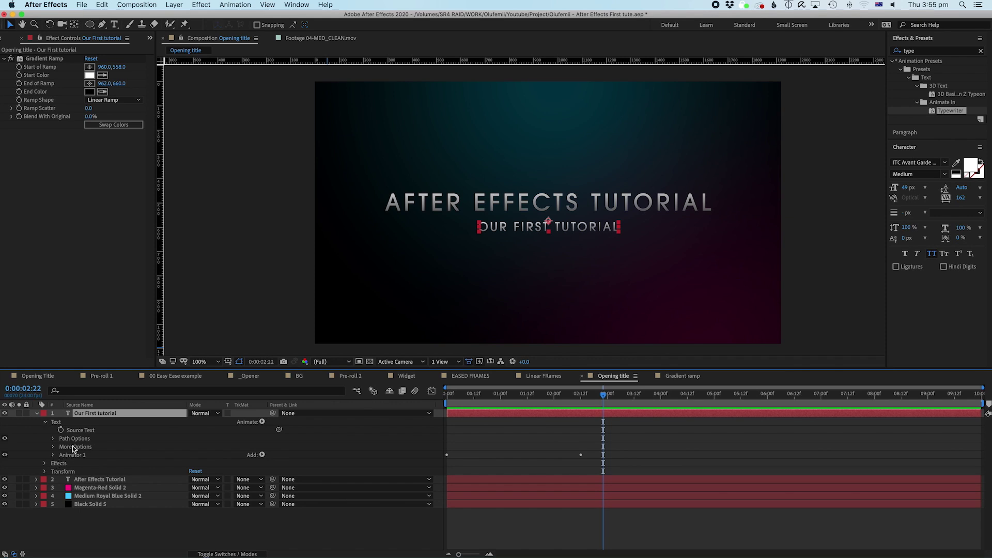
click(52, 455)
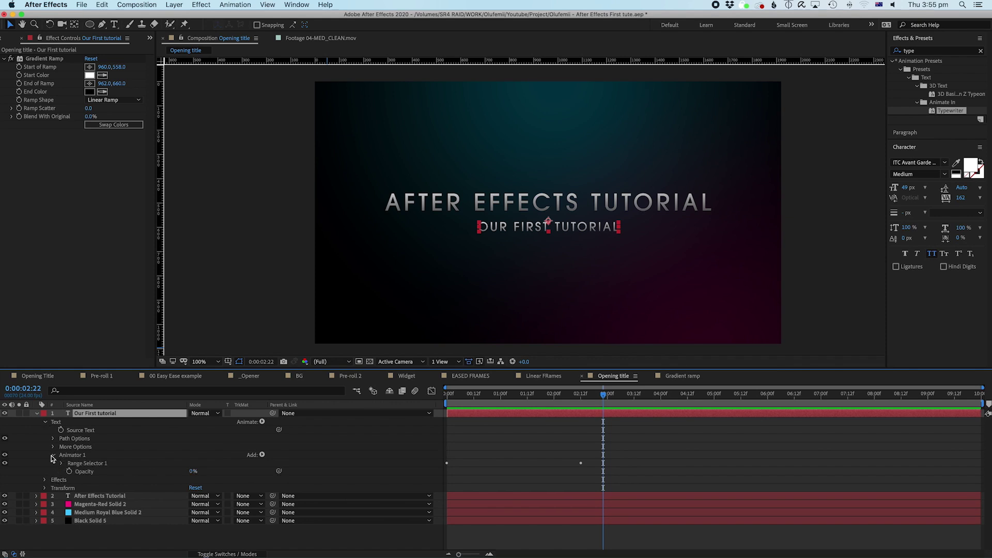
click(62, 463)
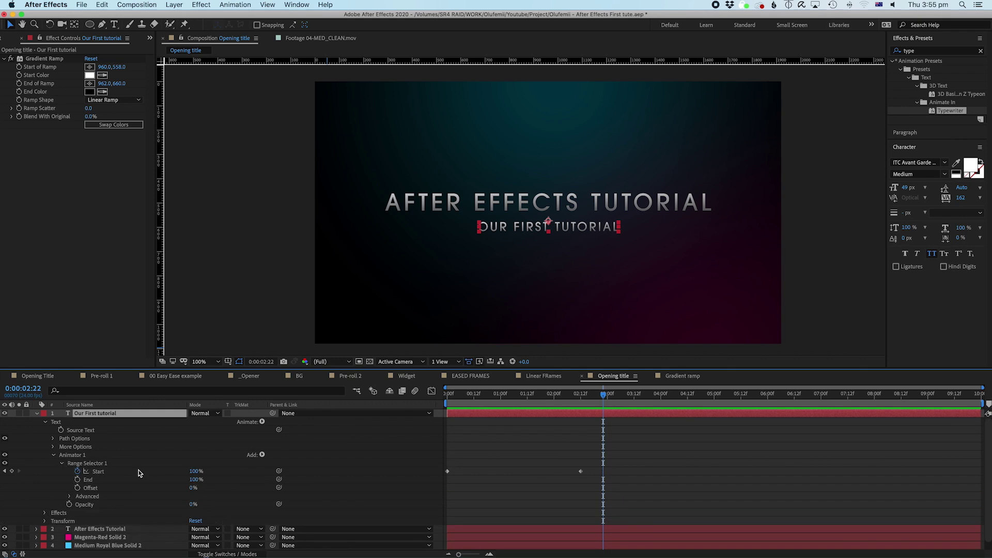
drag(459, 407, 581, 420)
click(463, 401)
drag(462, 401, 449, 464)
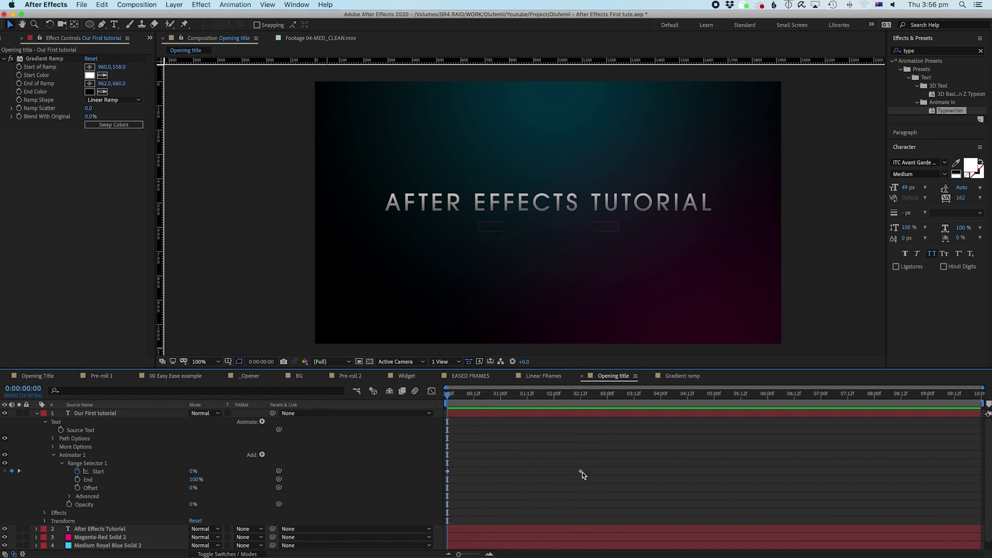
drag(581, 471, 487, 472)
Step: Preview the faster typewriter type-on several times, scrubbing from the first frame to the last Start keyframe
key(space)
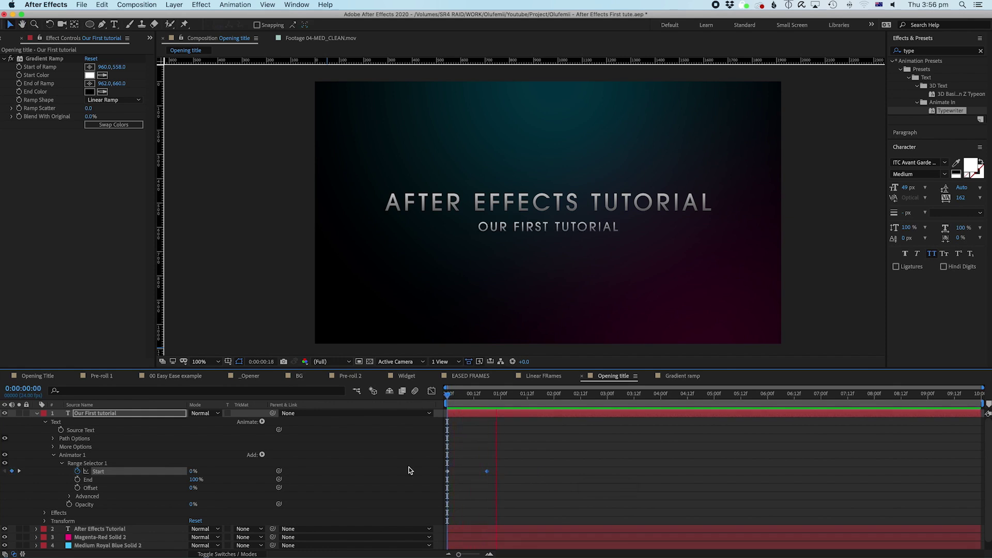
key(space)
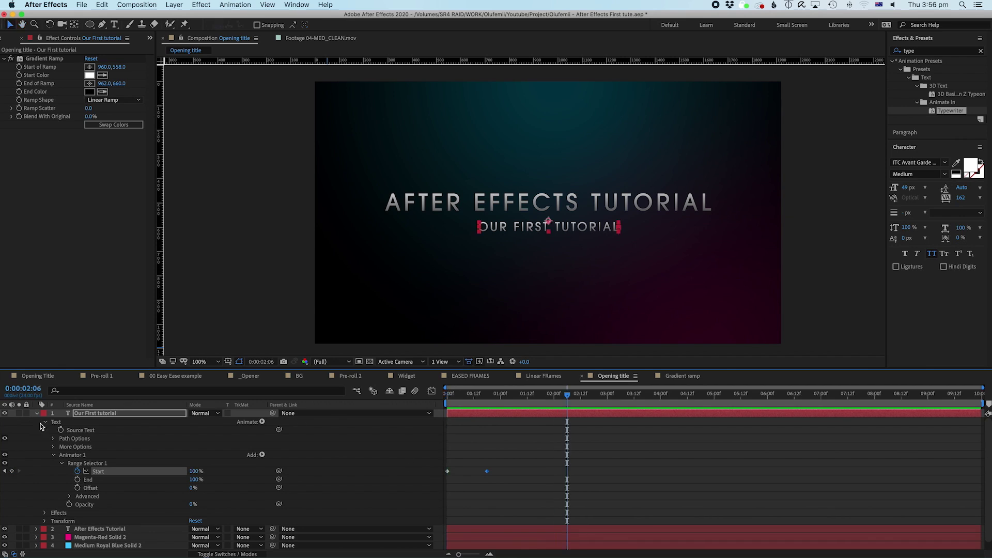
click(551, 491)
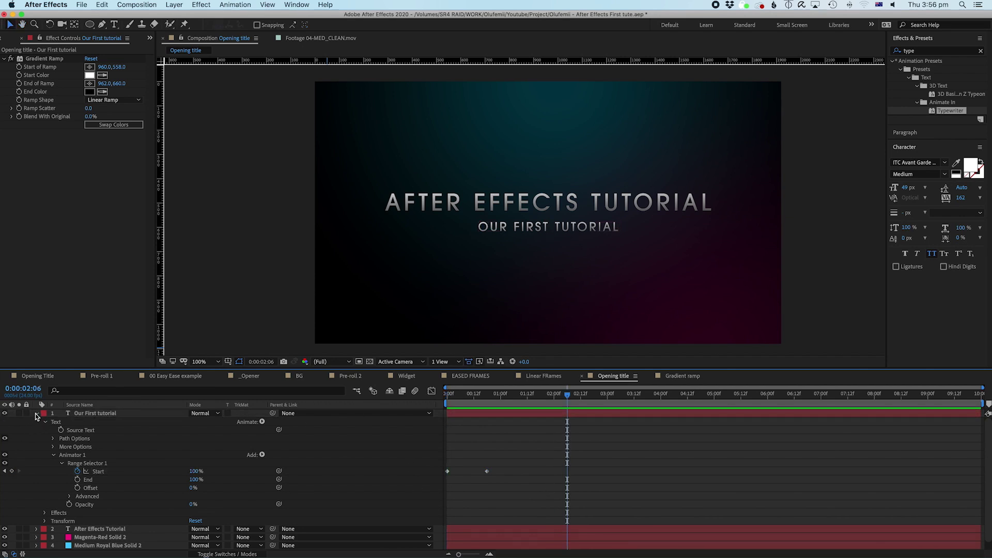
click(465, 398)
key(space)
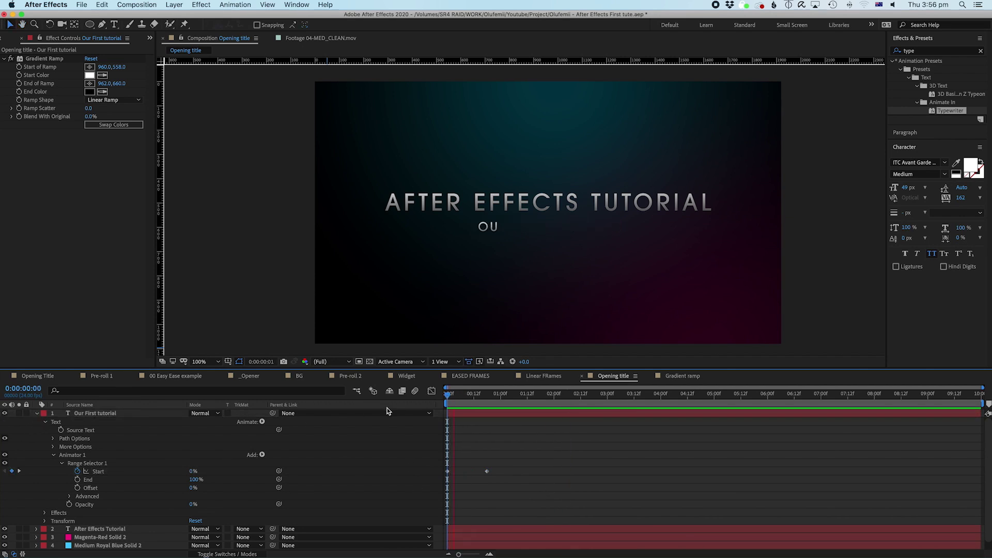
key(space)
click(481, 472)
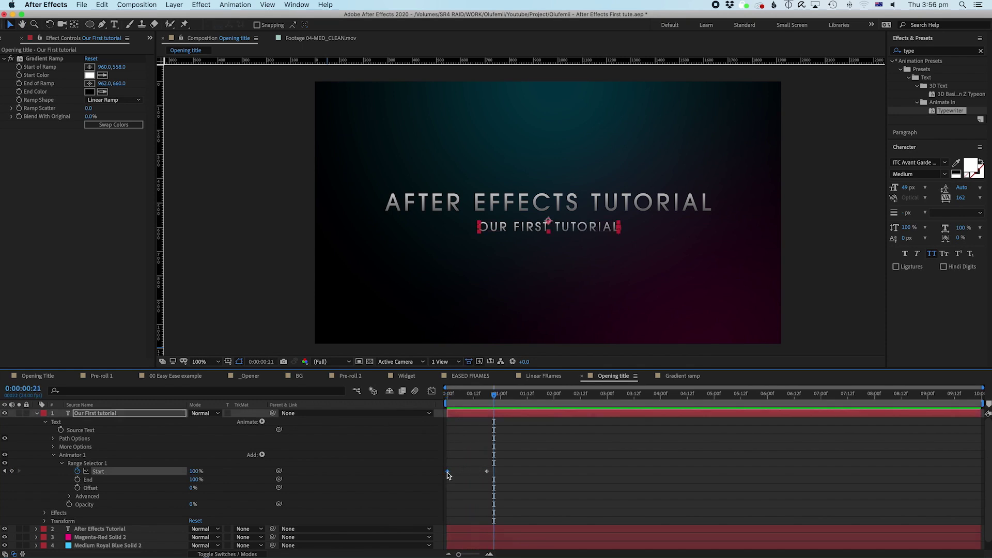
click(481, 468)
drag(460, 395, 404, 407)
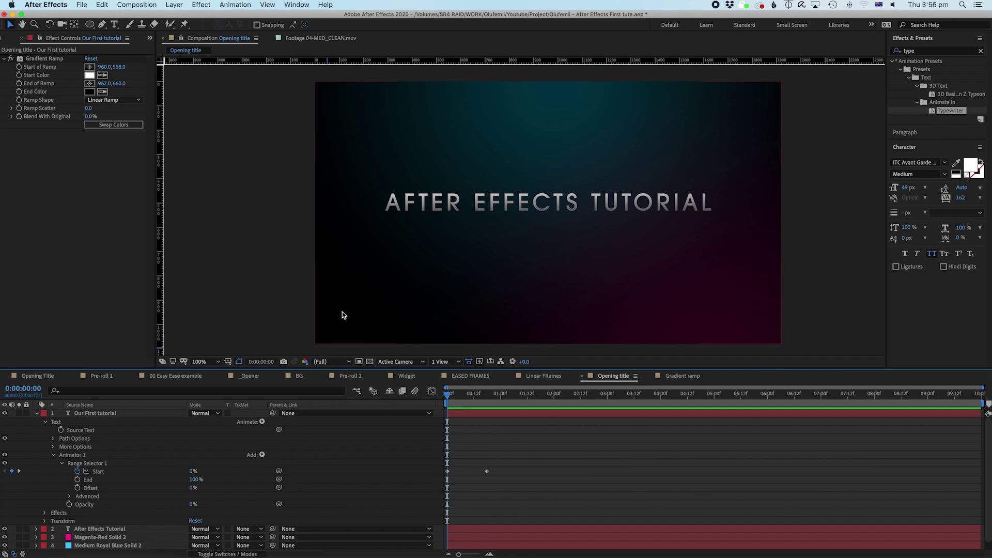
key(space)
key(space)
drag(462, 396, 518, 420)
Step: Collapse the Range Selector's Advanced options and Animator 1, then replay the typewriter from the start
click(69, 496)
scroll(80, 511, down, 2)
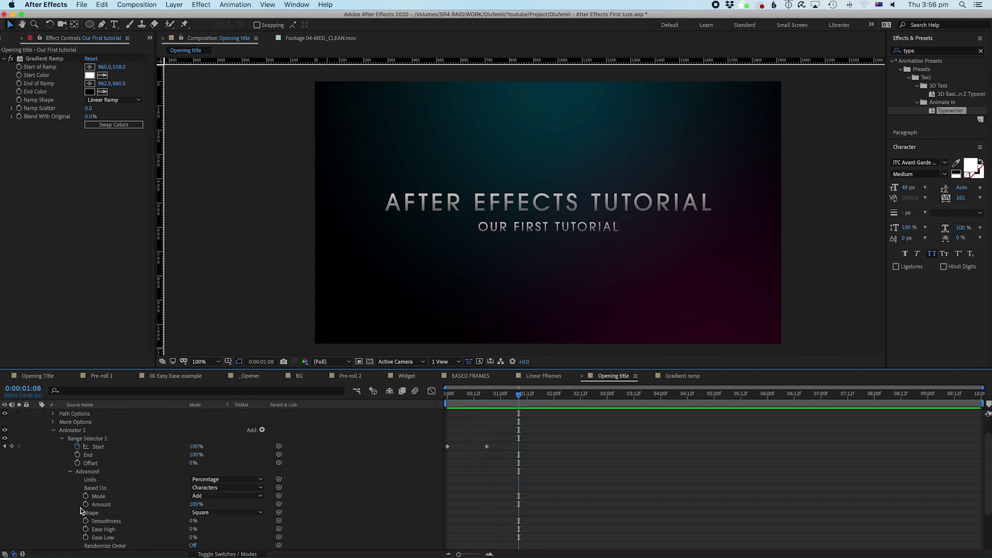
click(71, 472)
click(53, 455)
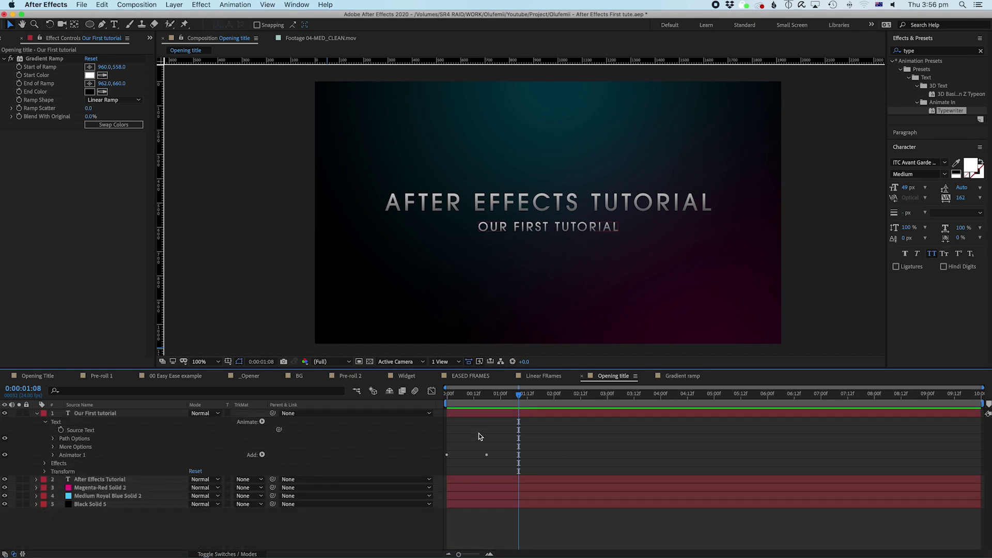
key(Home)
key(space)
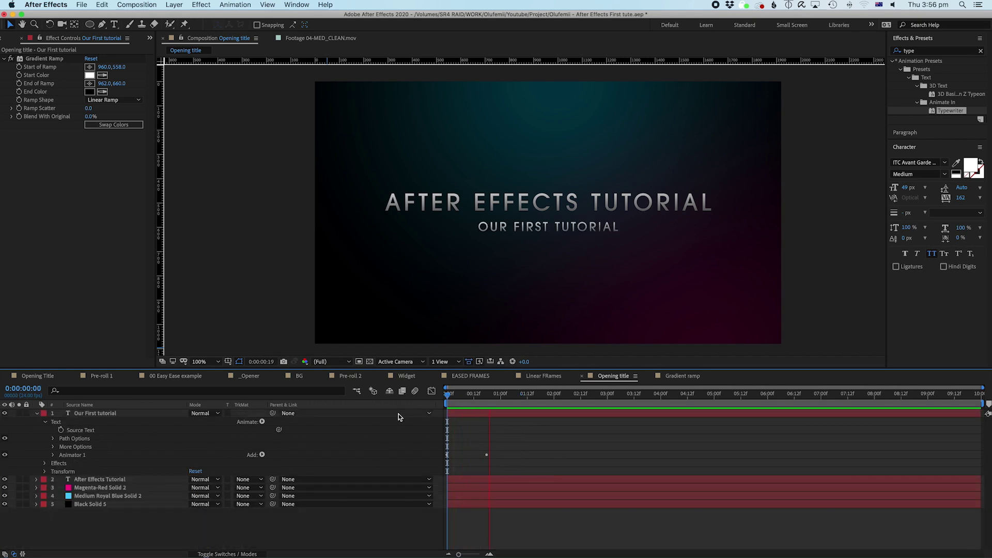
key(space)
key(space)
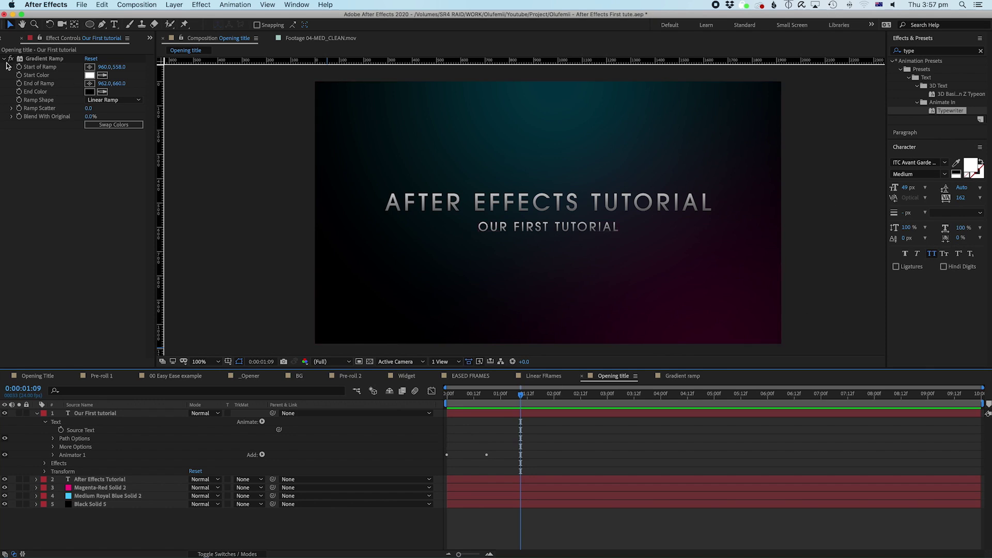
Step: Bring the Project panel back into the left panel and twirl the subtitle layer's properties closed
click(150, 37)
click(164, 50)
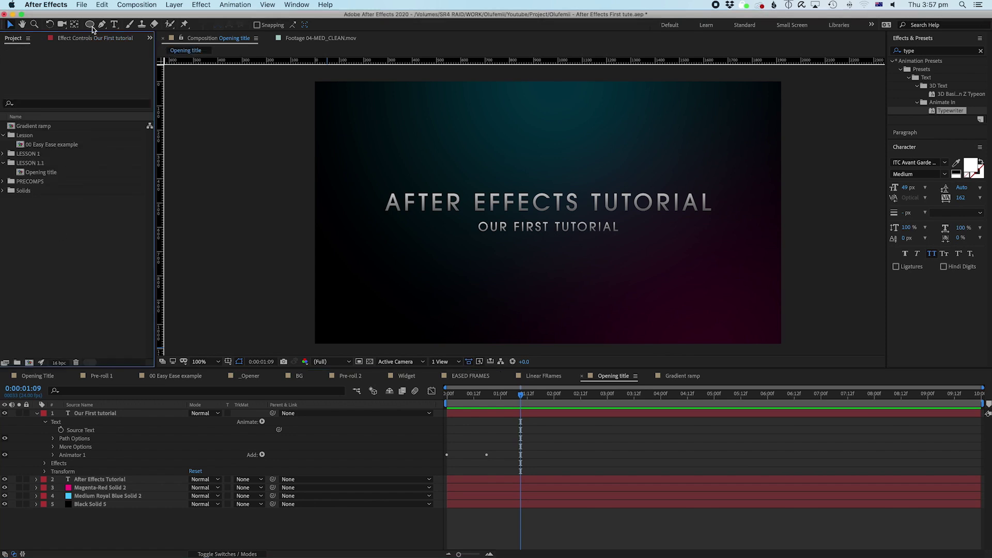
click(478, 491)
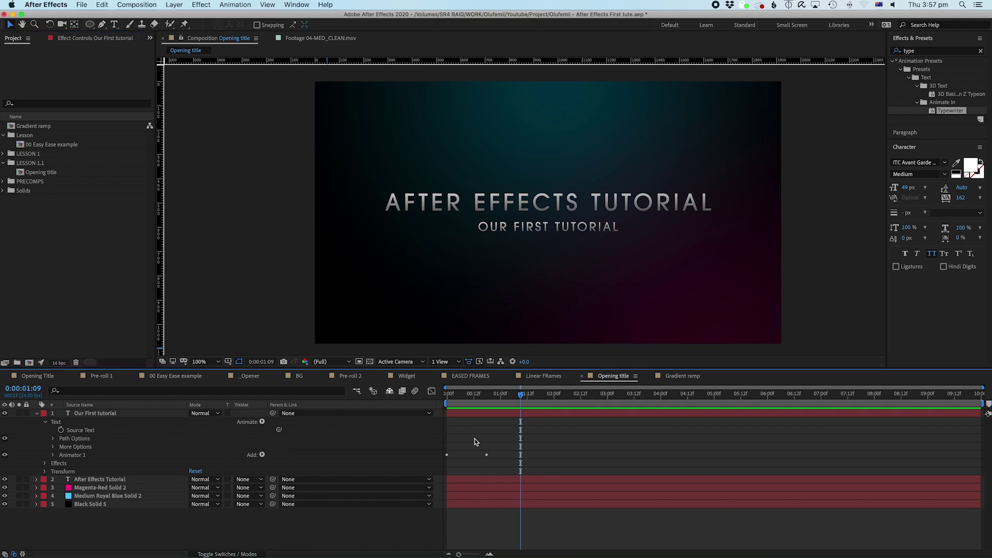
click(36, 413)
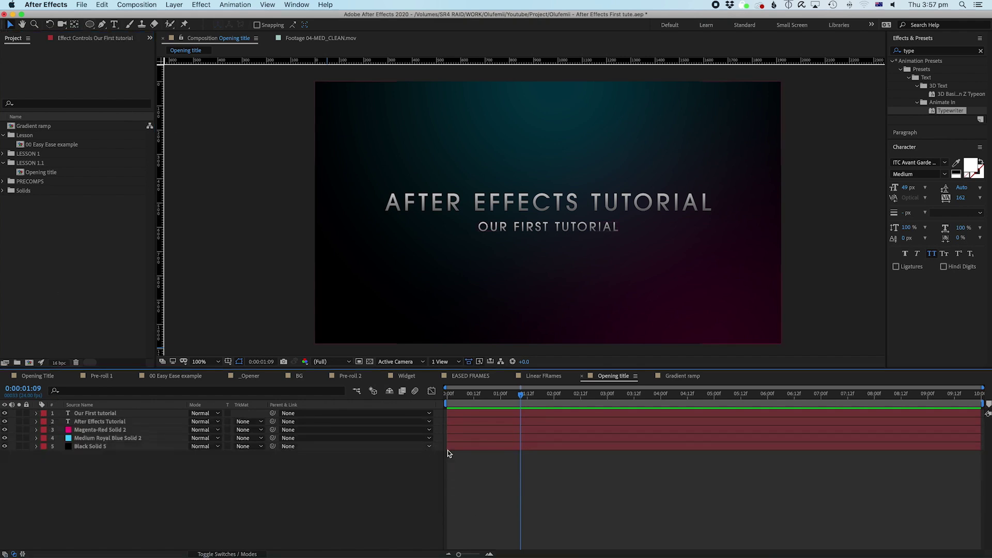
Step: Choose the Rectangle Tool and set the shape fill to bright green #13FF00
drag(467, 393, 547, 393)
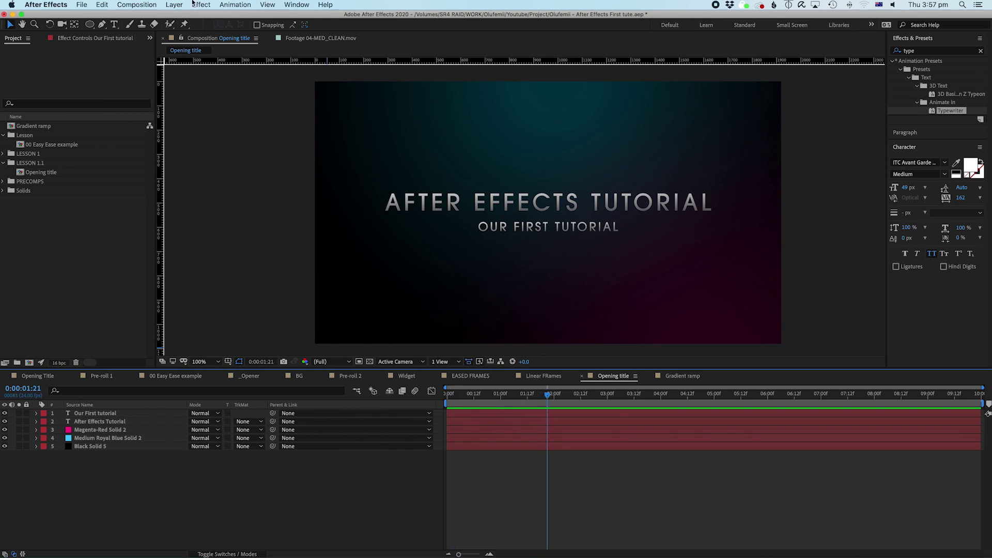
click(89, 25)
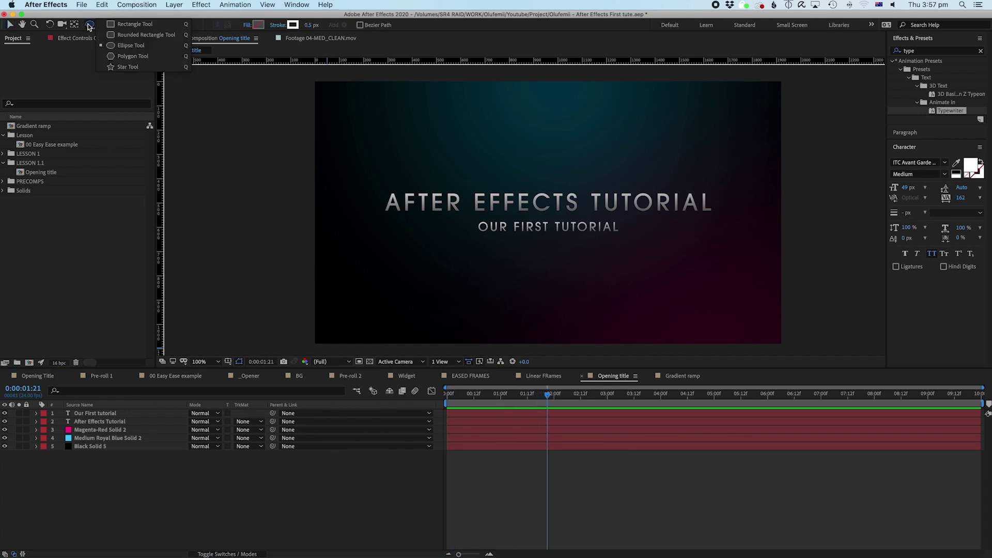
click(129, 24)
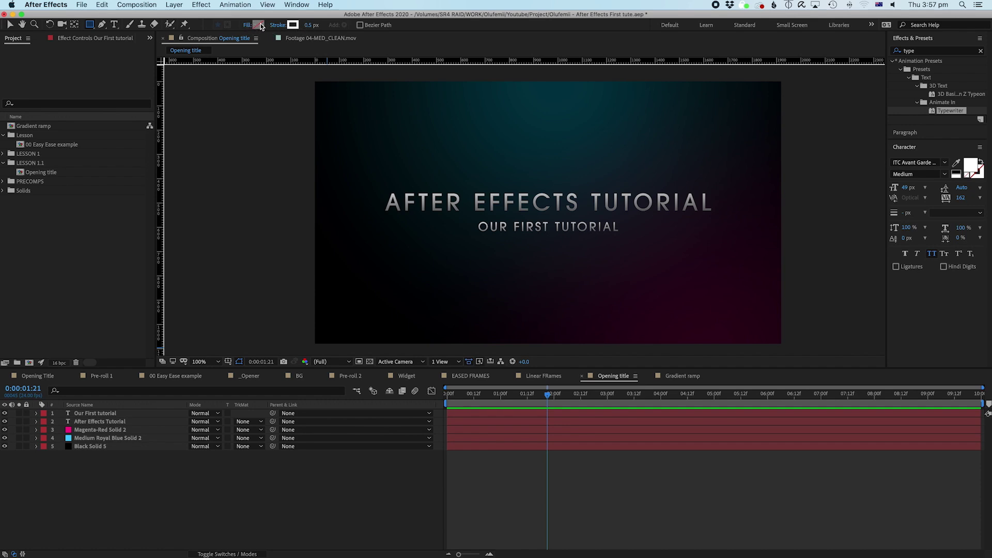
click(258, 25)
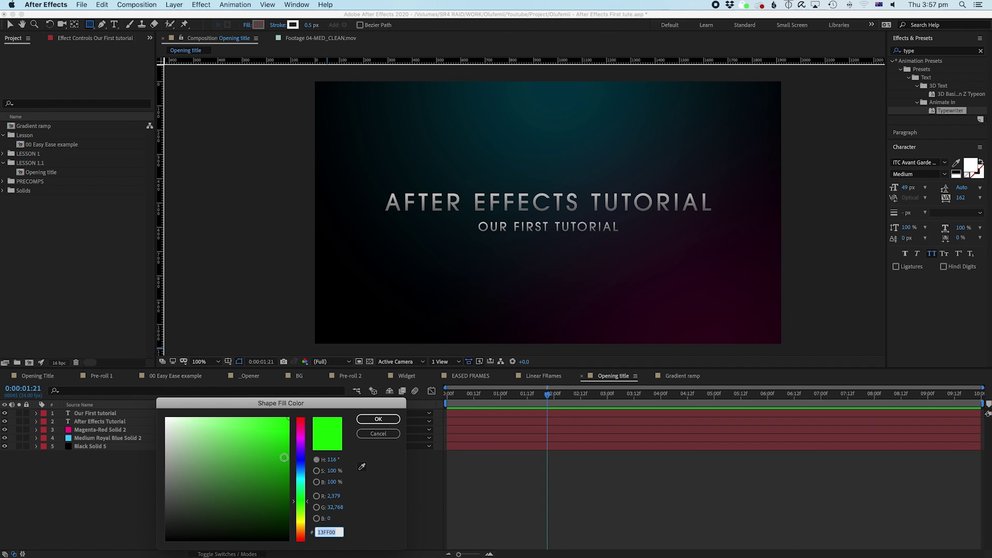
click(382, 422)
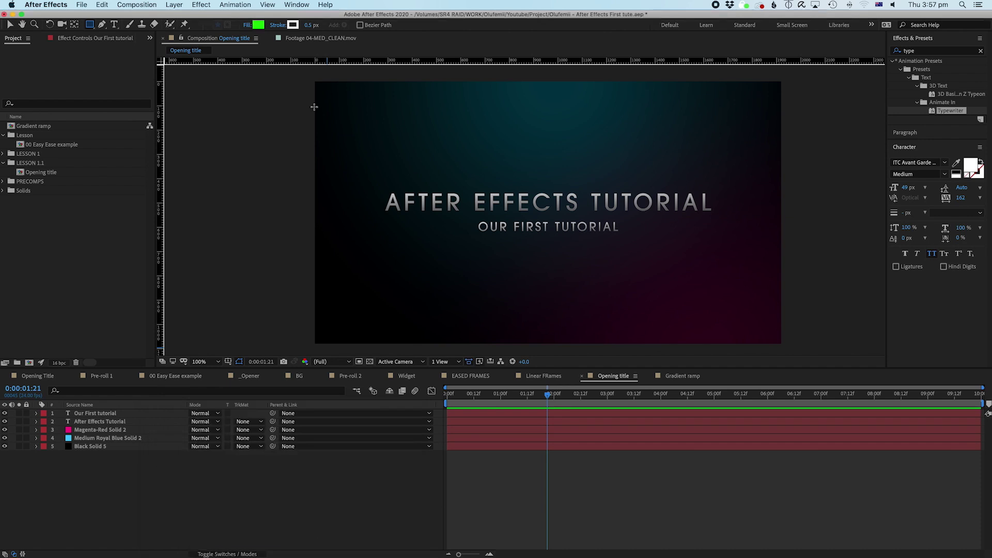
Step: Set the shape stroke to None so only the green fill remains
click(277, 26)
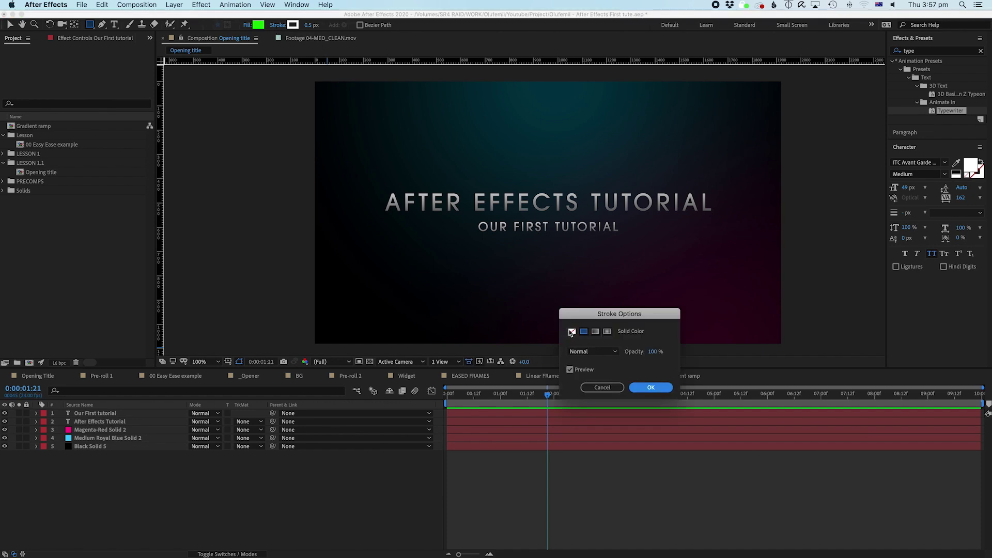
click(602, 388)
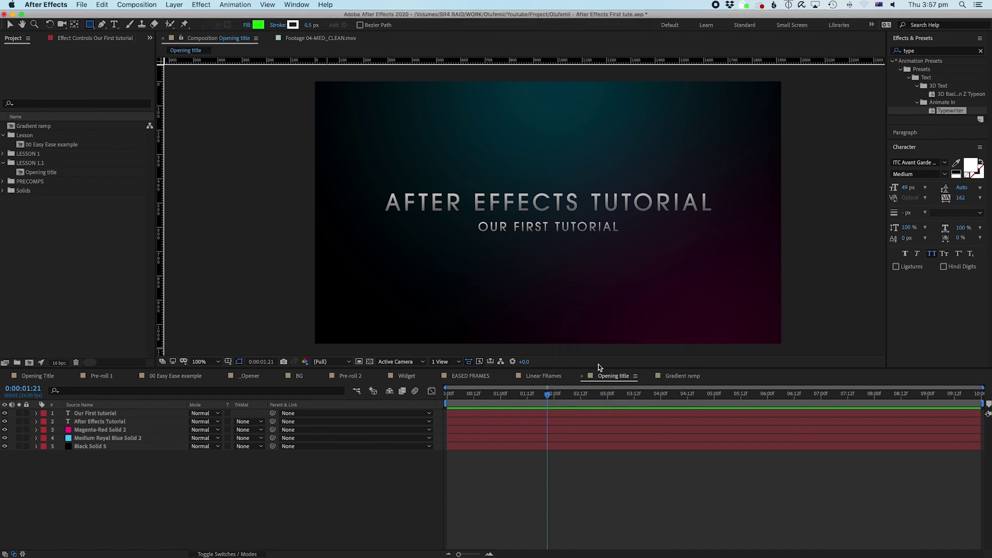
click(289, 27)
click(379, 419)
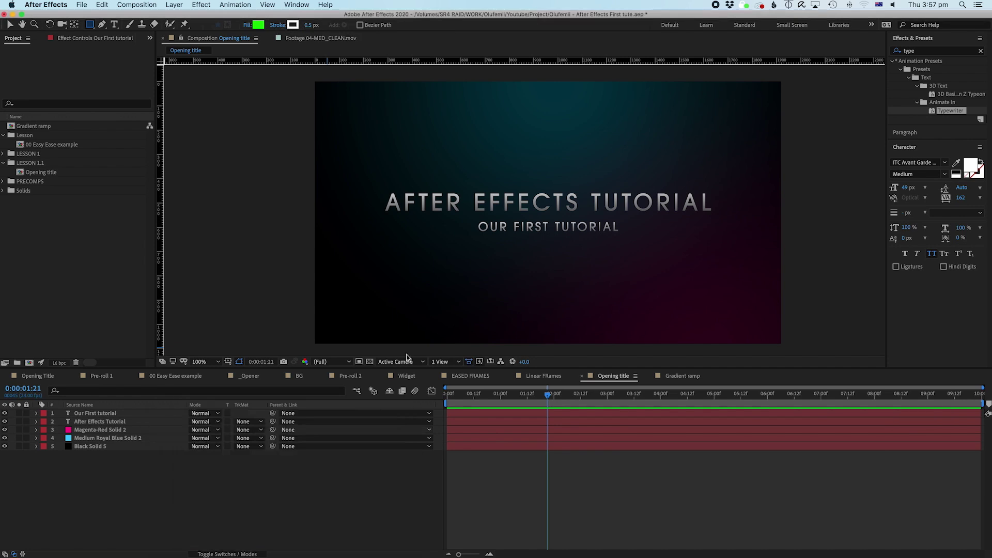
click(278, 27)
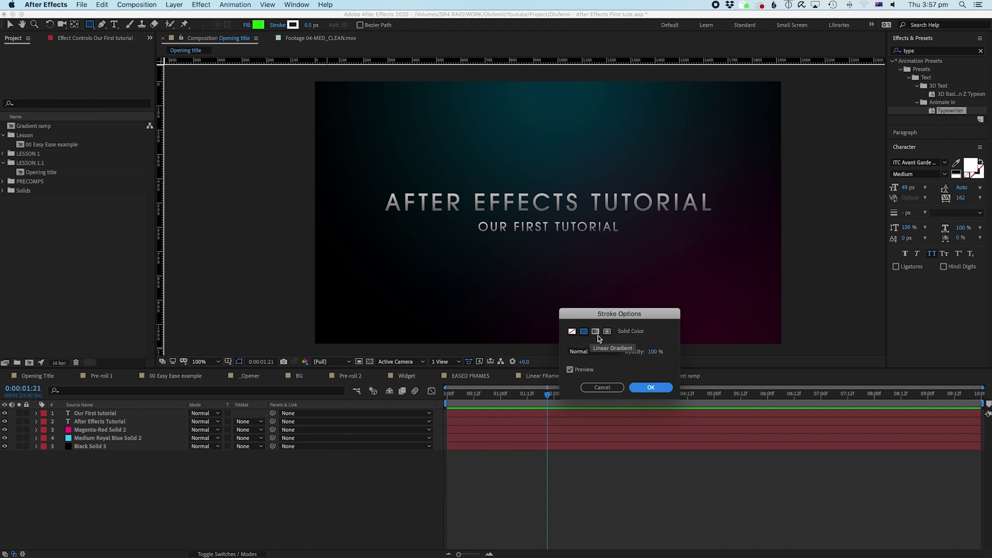
click(572, 332)
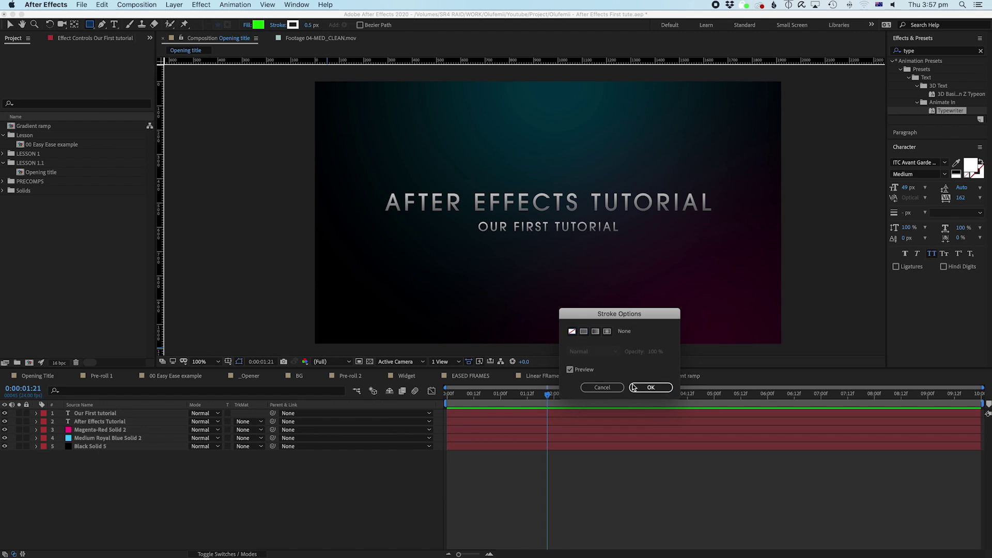
click(639, 388)
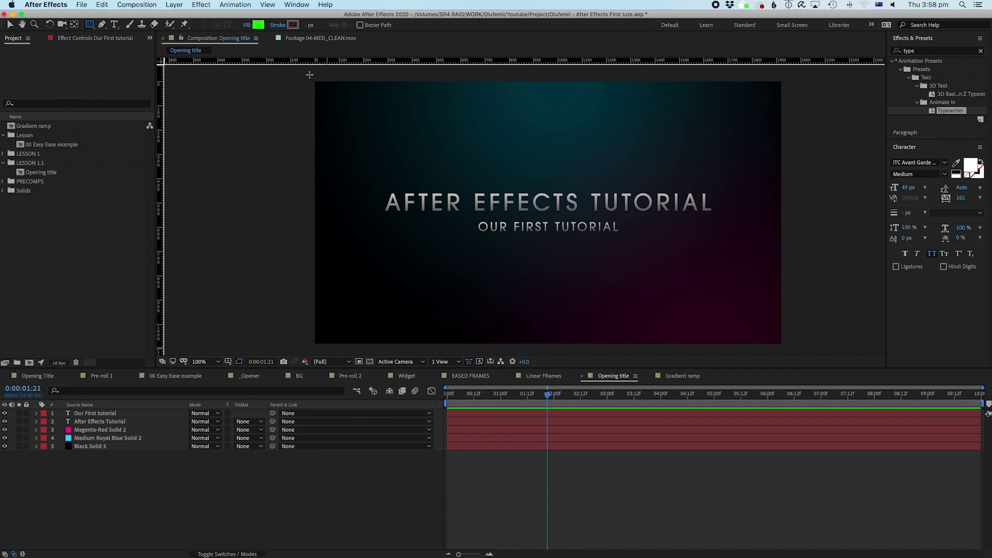
Step: Drag a bright green rectangle from the comp's top-left to its middle, creating Shape Layer 1
drag(307, 74, 798, 212)
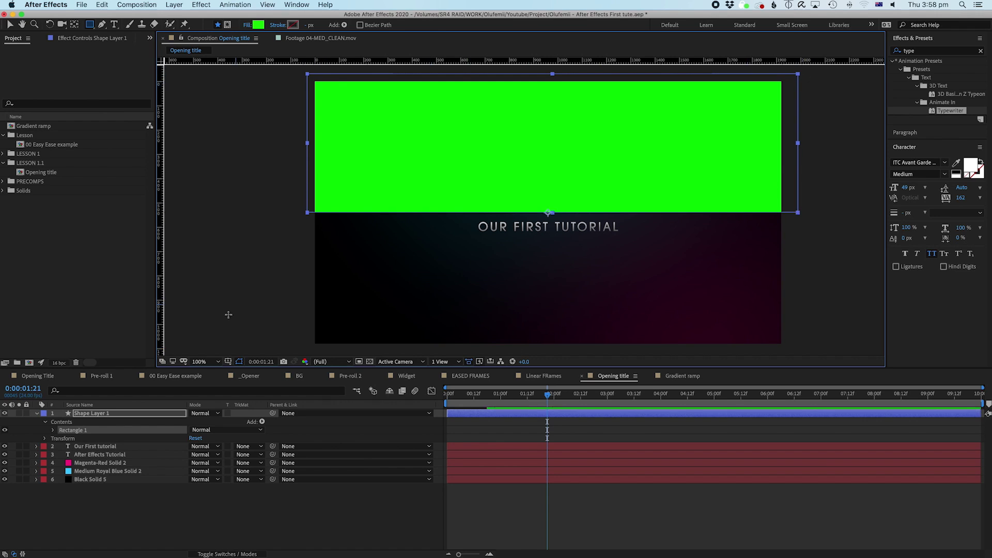
click(129, 512)
click(100, 414)
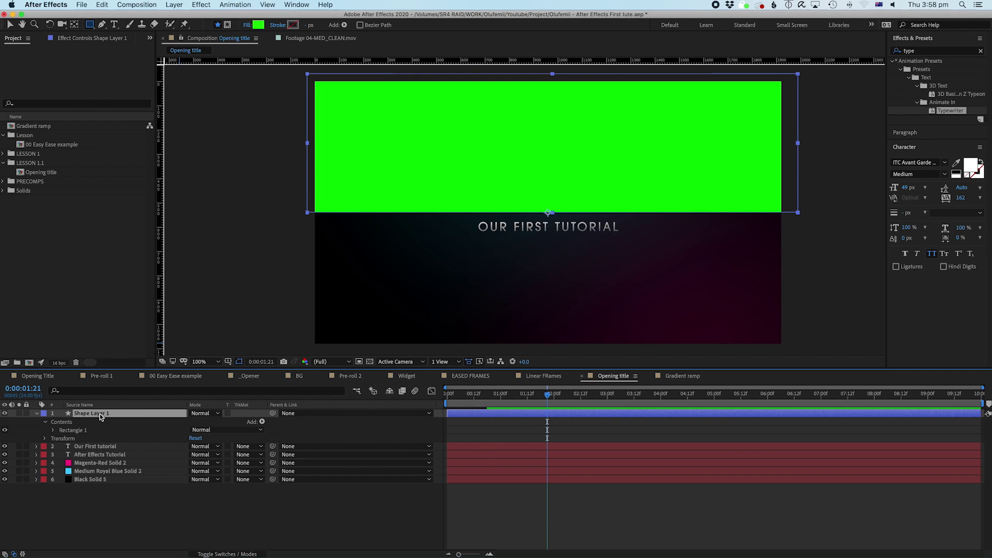
Step: Move the After Effects Tutorial layer above Our First tutorial in the layer stack
click(137, 527)
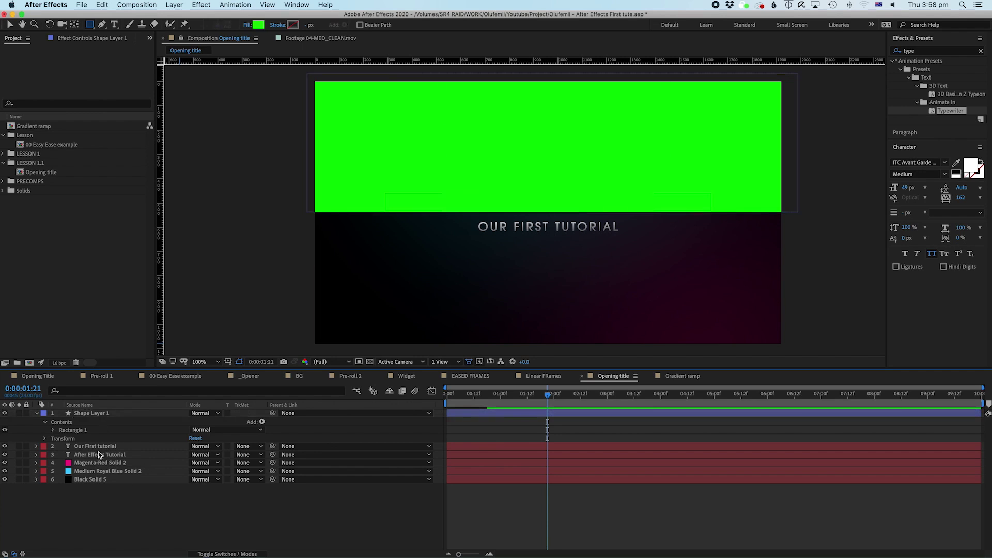
click(99, 454)
click(98, 507)
click(103, 454)
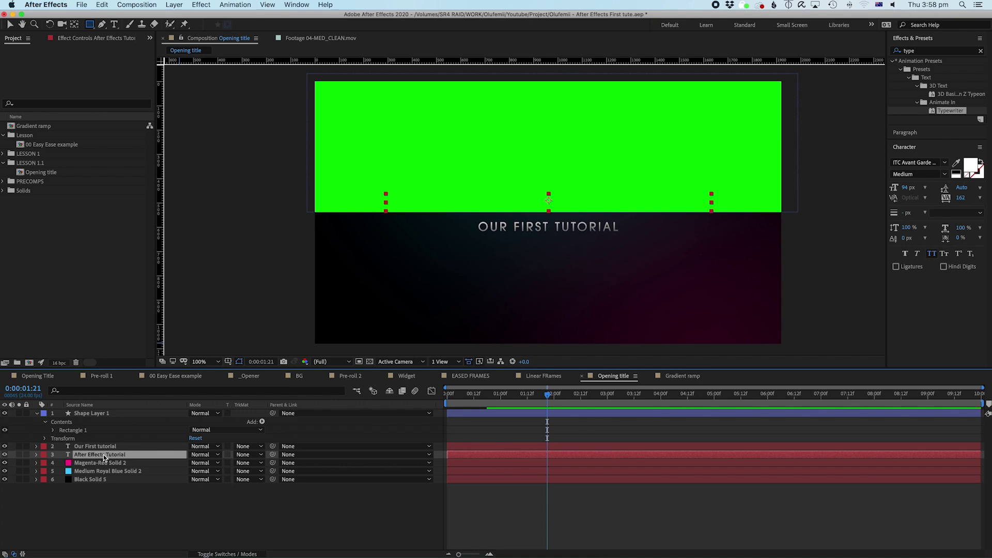
drag(104, 457, 101, 443)
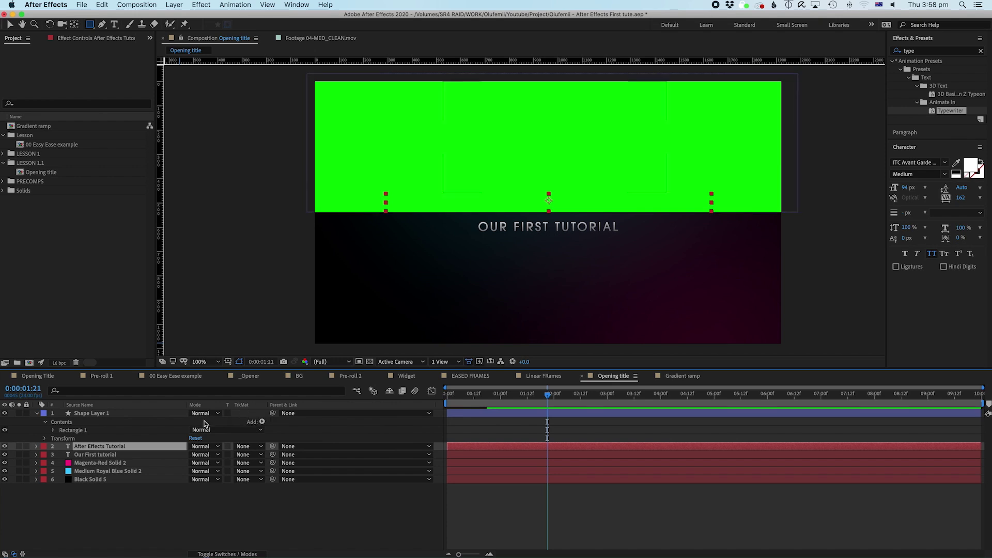
Step: Toggle the timeline between switches and modes columns, then show the in, out, duration and stretch columns
click(232, 553)
click(229, 554)
click(226, 554)
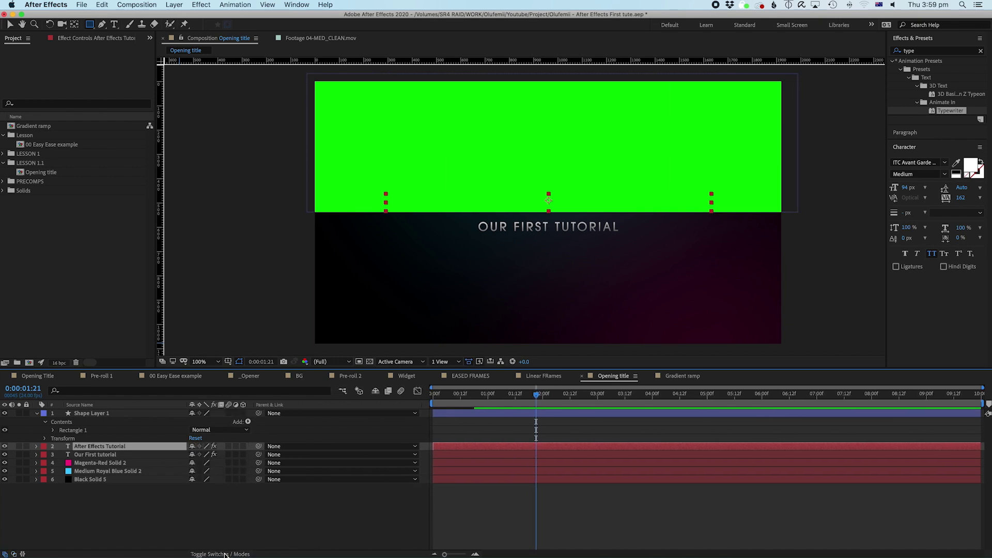
click(225, 554)
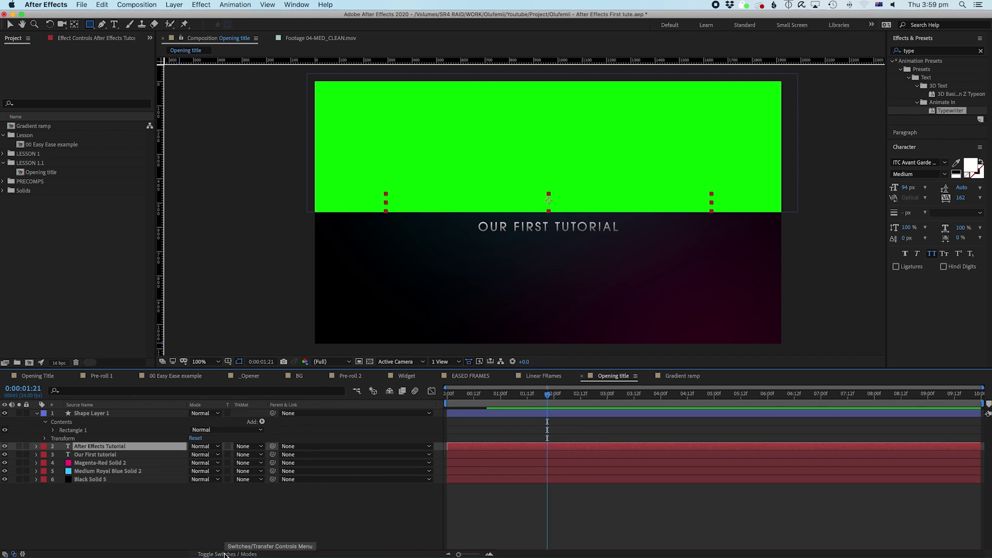
click(21, 555)
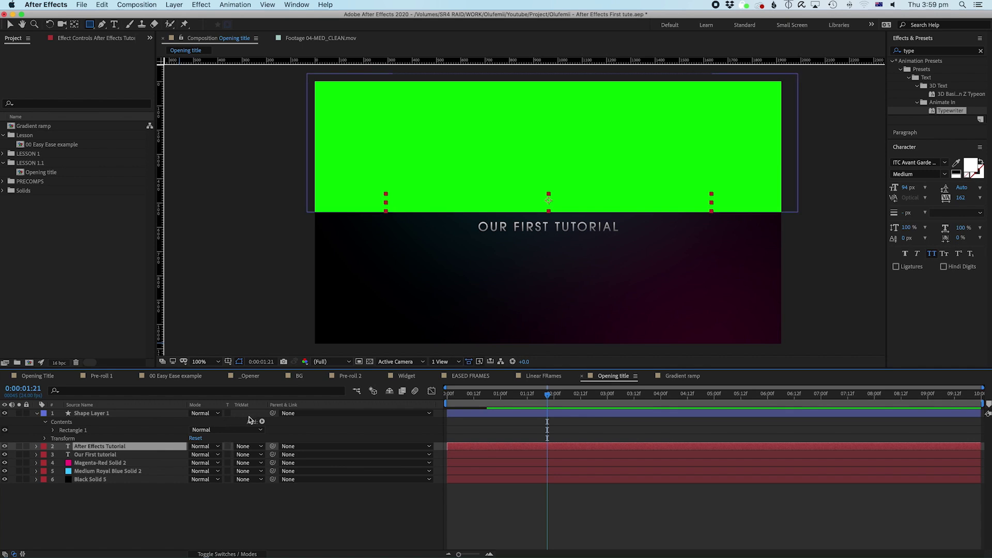
Step: Try moving Shape Layer 1 below the title, then undo so the green box stays on top
click(97, 415)
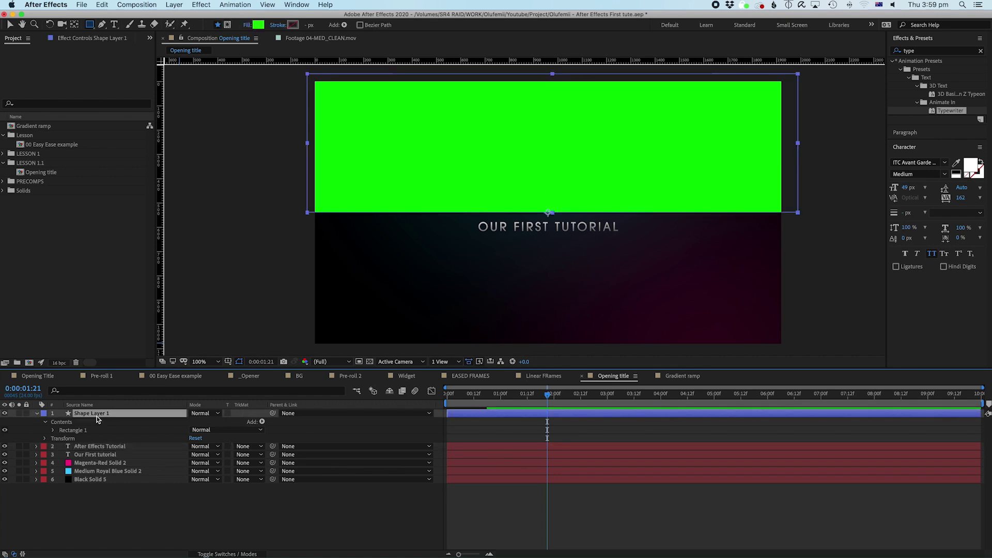
drag(97, 413, 88, 455)
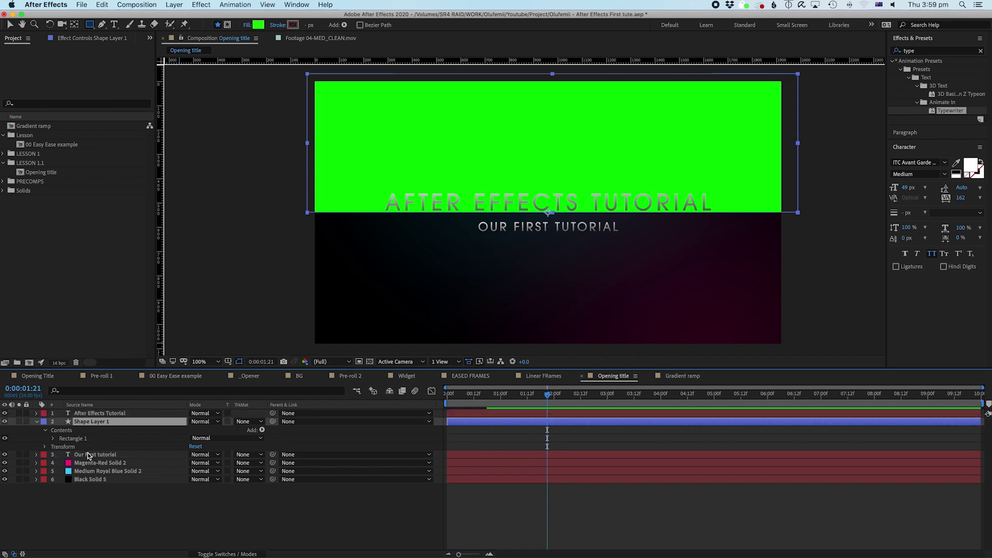
click(146, 413)
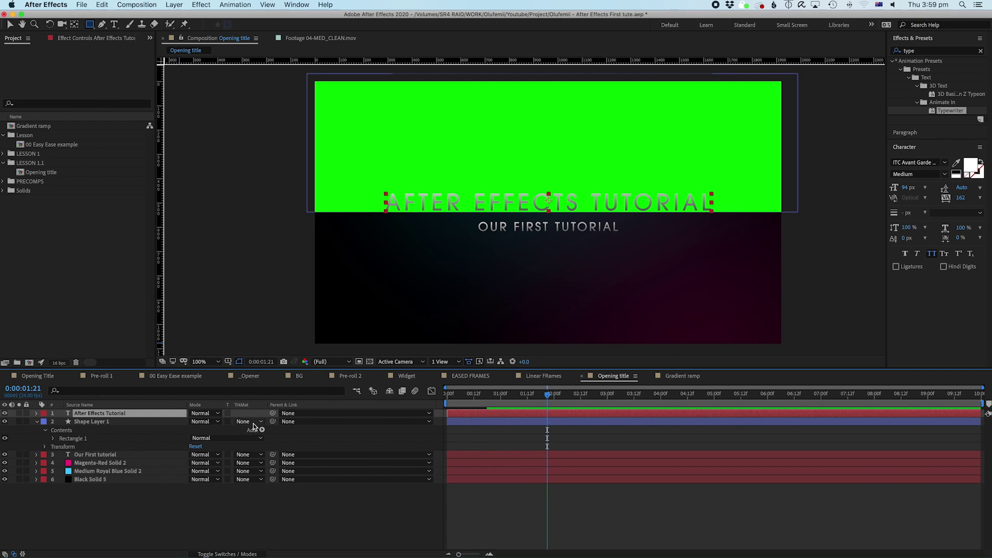
key(super+z)
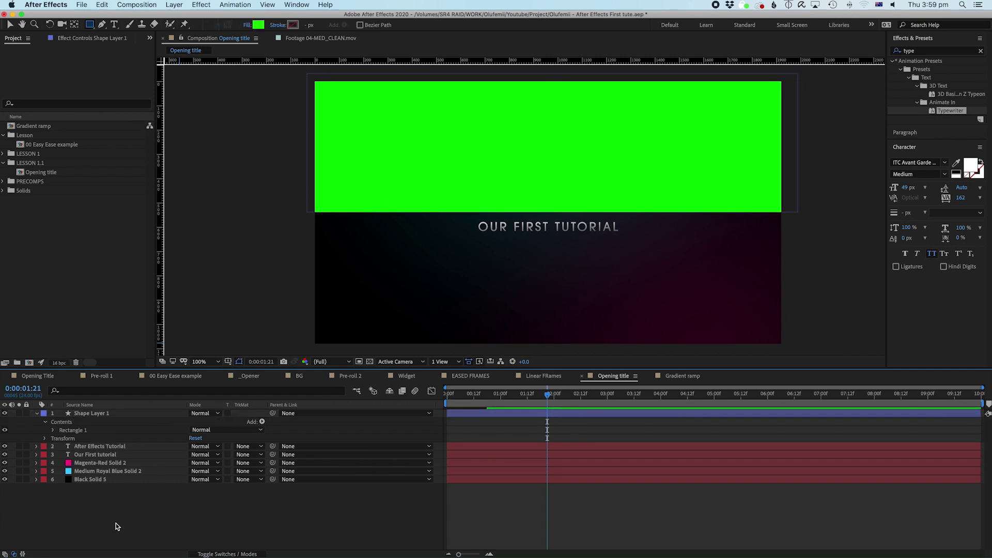
click(111, 447)
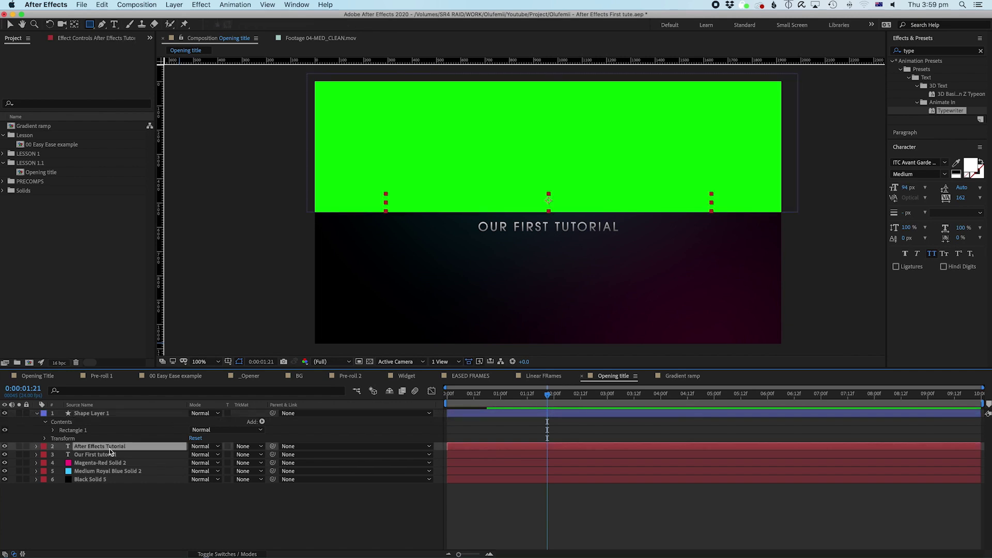
click(98, 414)
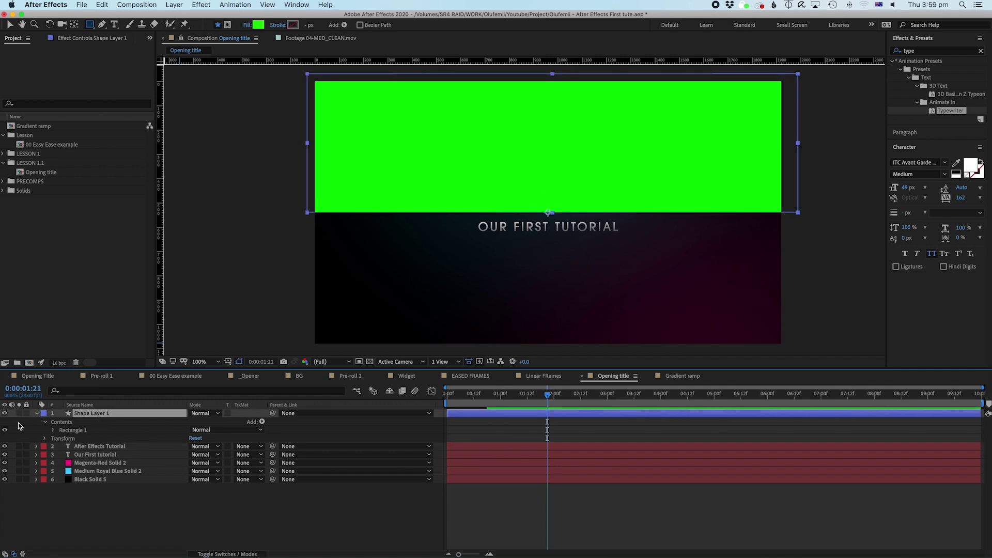
key(t)
click(197, 421)
text(50)
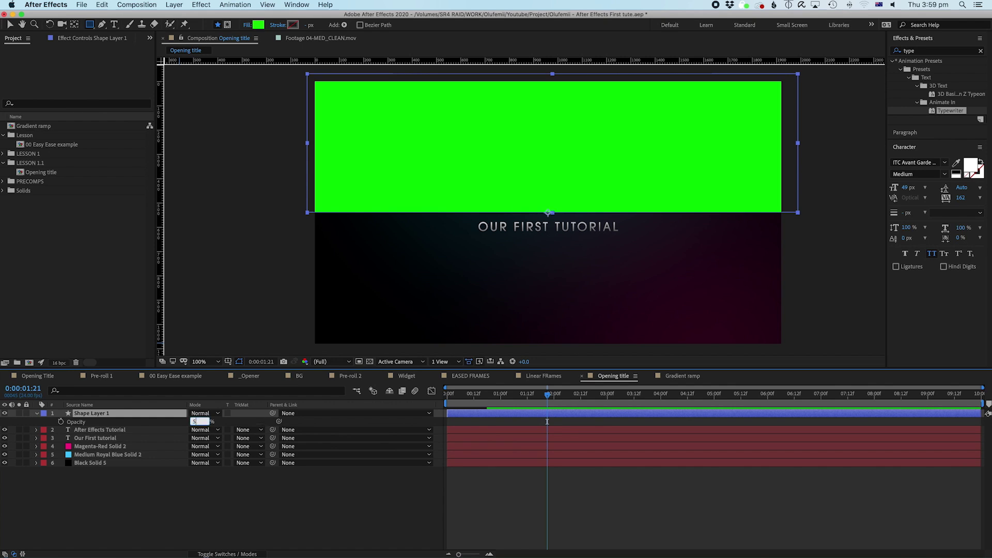
key(Return)
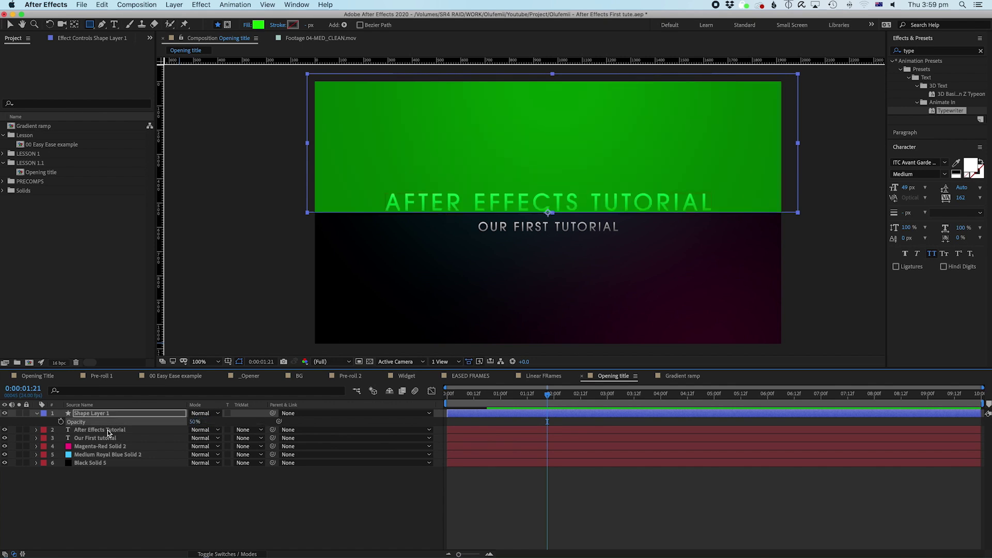
click(106, 430)
key(v)
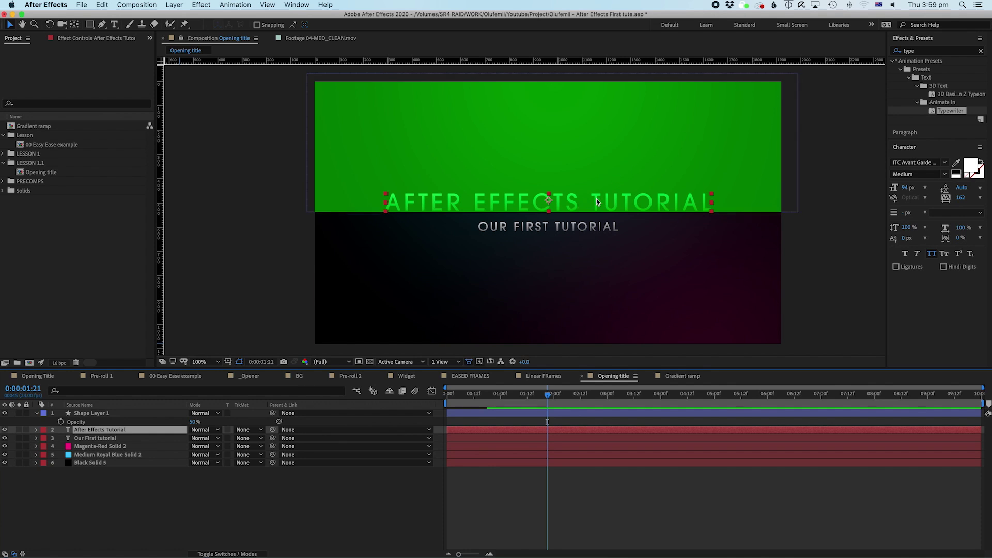
drag(609, 200, 612, 227)
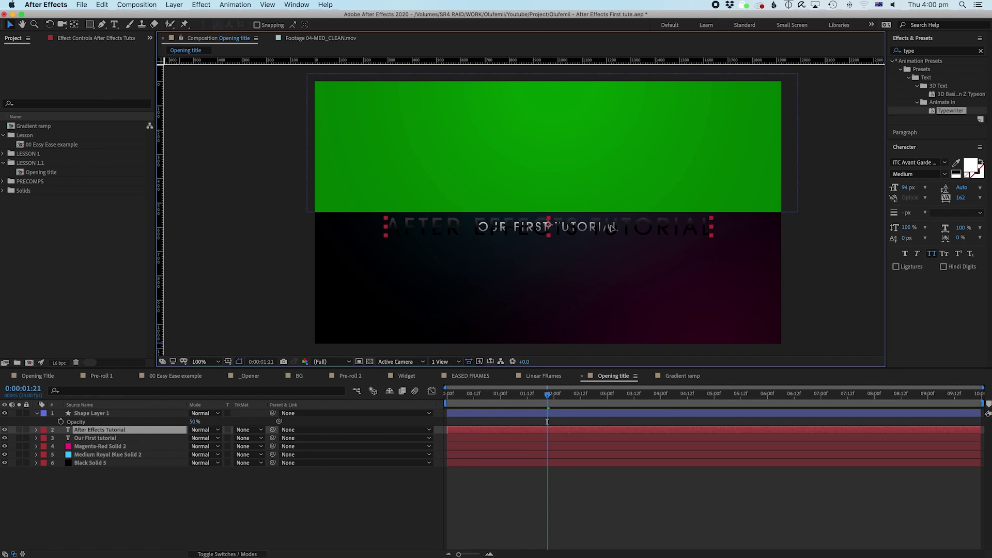
key(super+z)
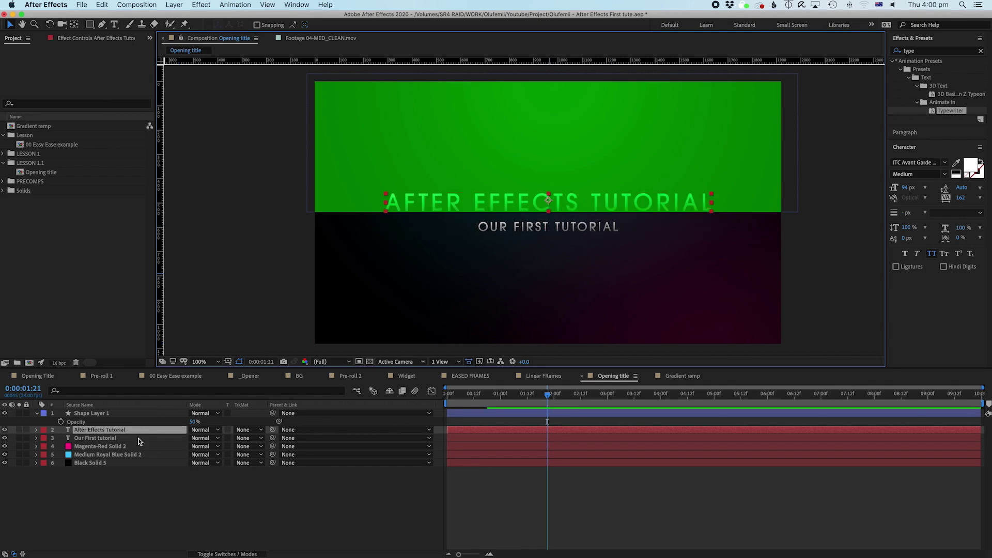
drag(194, 422, 269, 421)
click(129, 431)
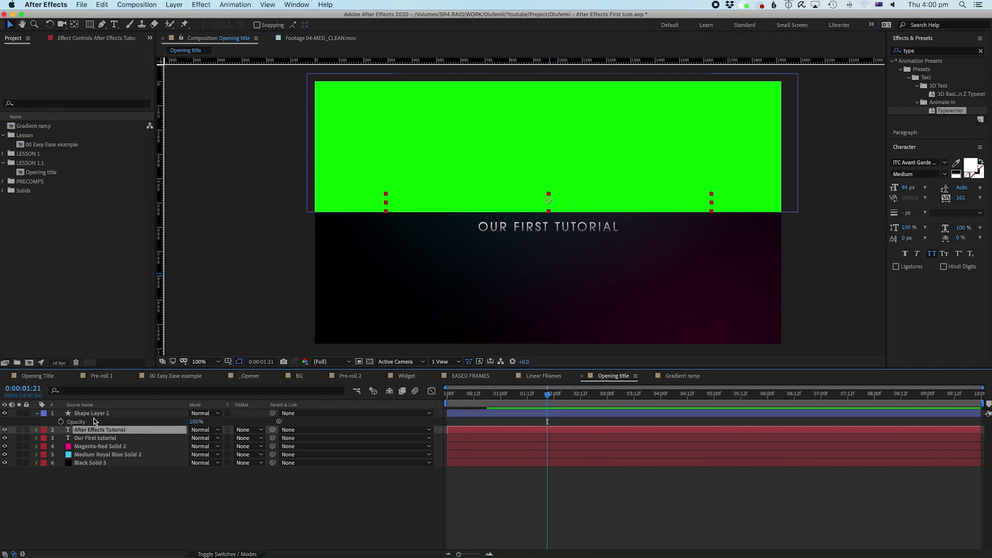
click(103, 436)
click(102, 430)
click(181, 521)
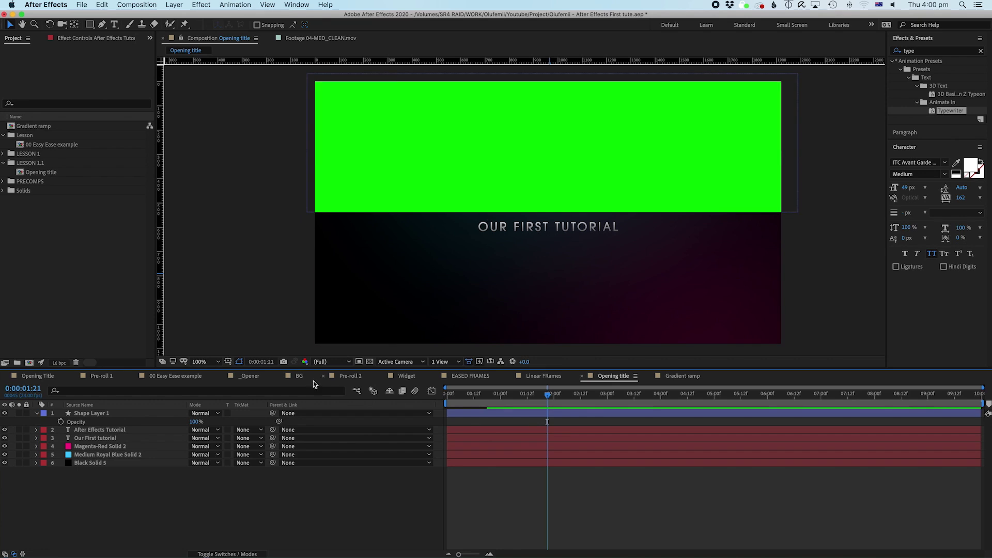
Step: Set the After Effects Tutorial layer's track matte to Alpha Matte "Shape Layer 1"
click(123, 430)
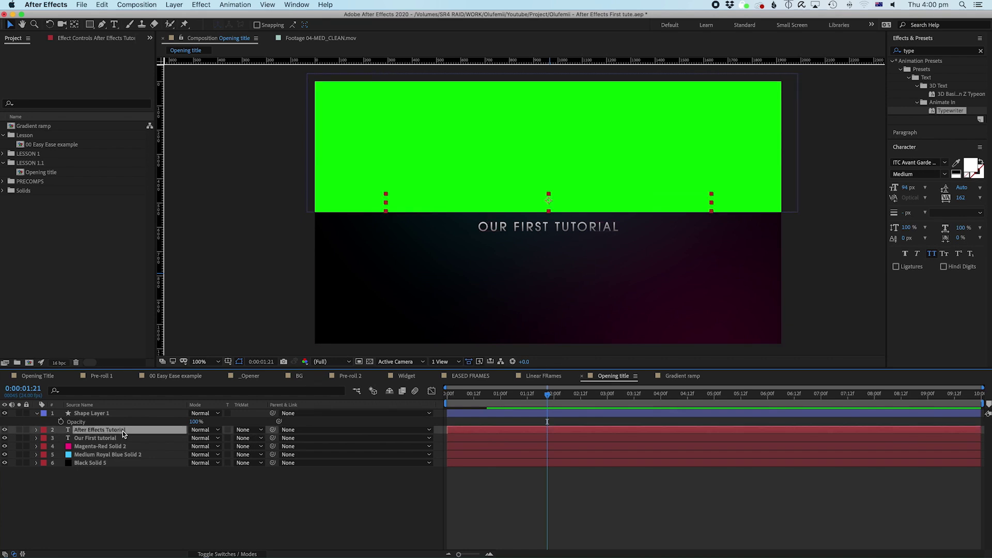
click(252, 431)
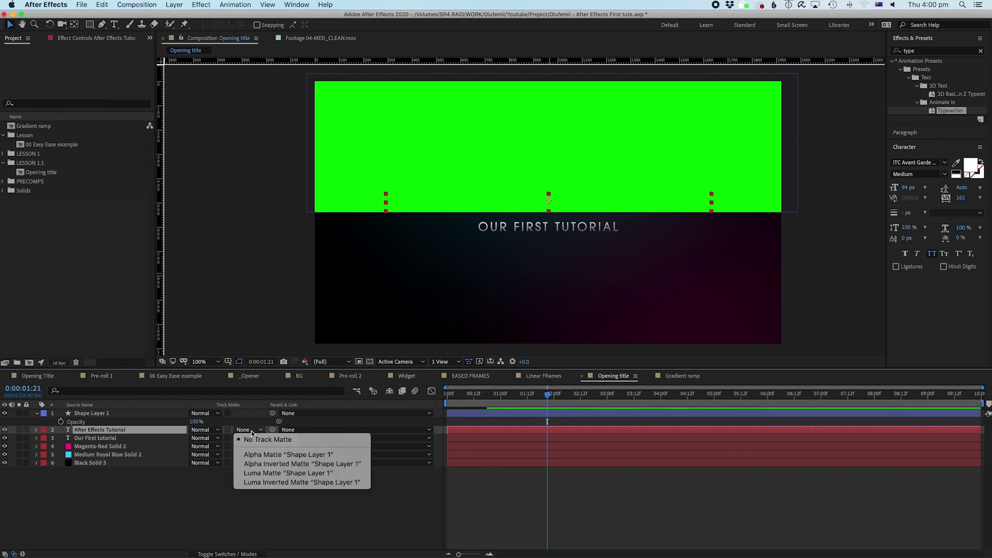
click(262, 454)
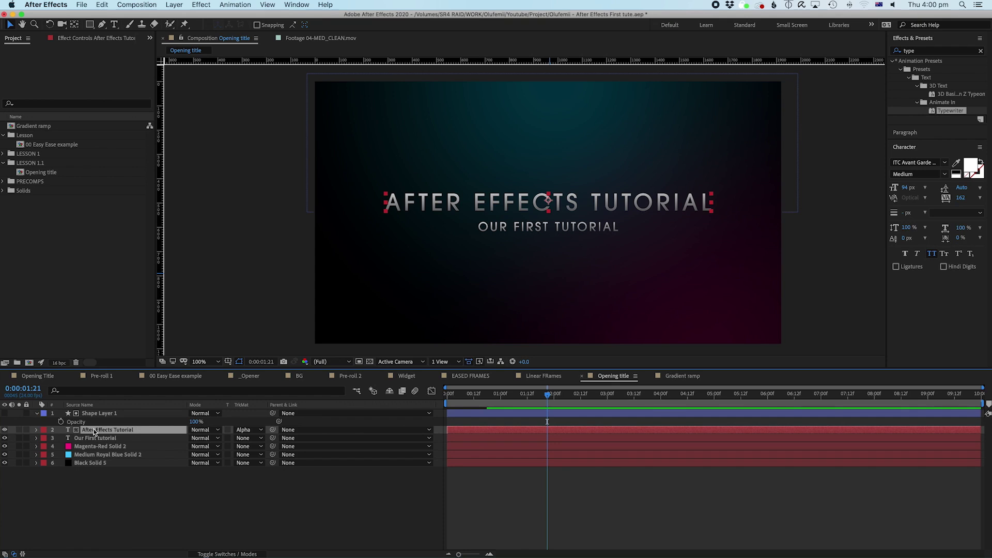
click(101, 414)
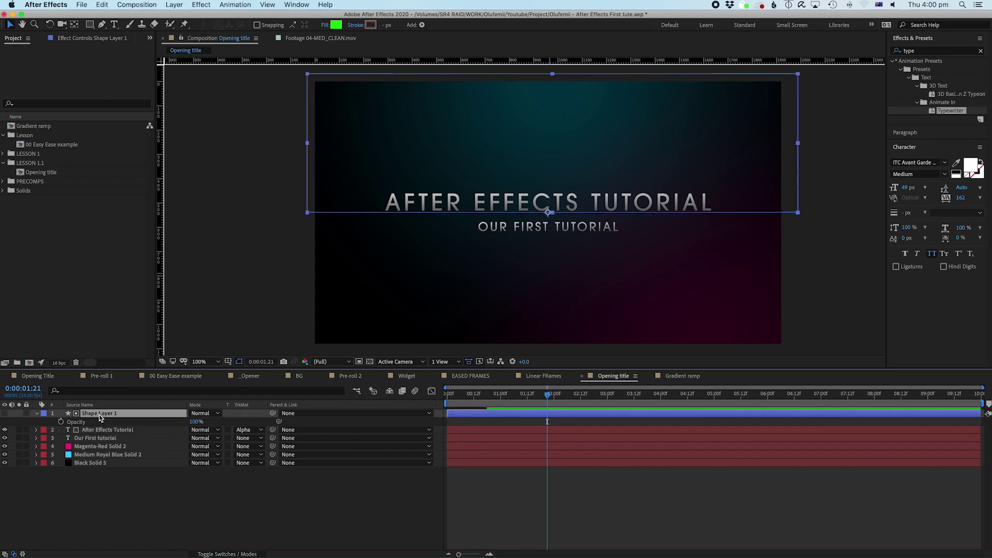
Step: Reveal the title's Position and set a Position keyframe at 0:00:00:13
click(104, 431)
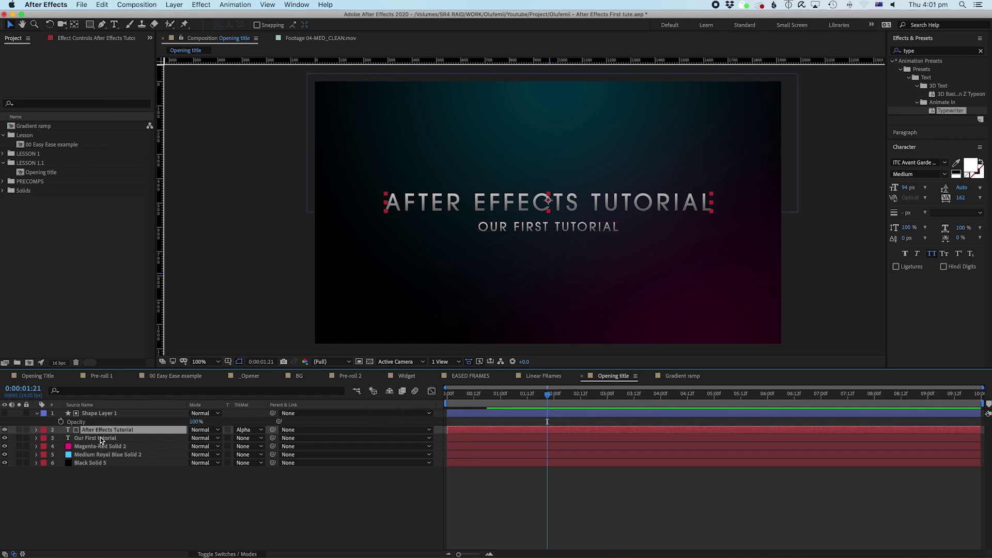
key(p)
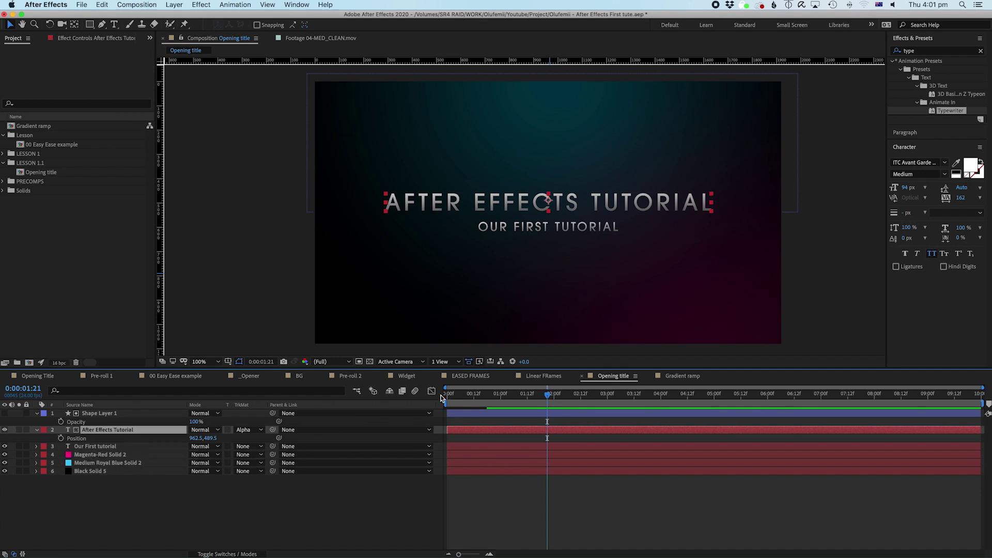
drag(537, 399, 476, 403)
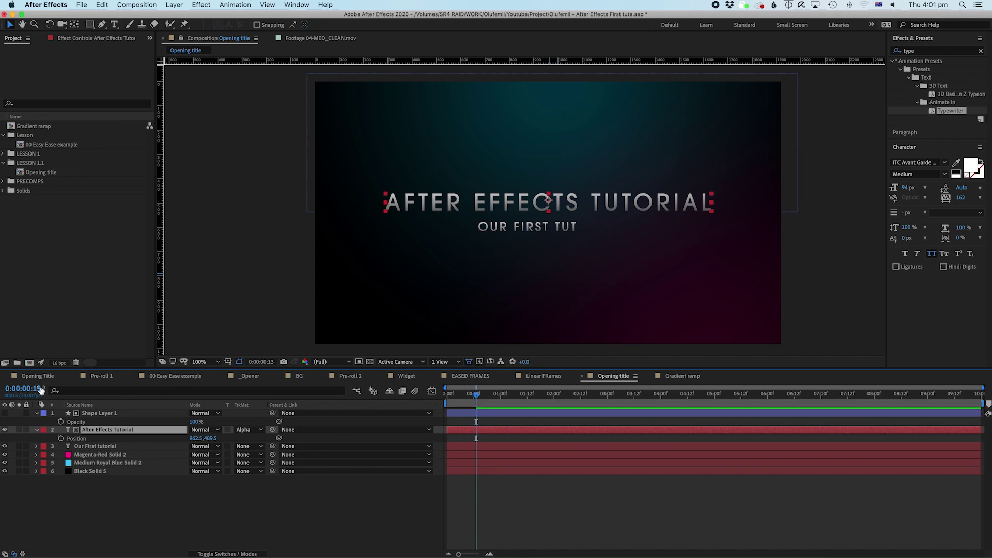
click(61, 438)
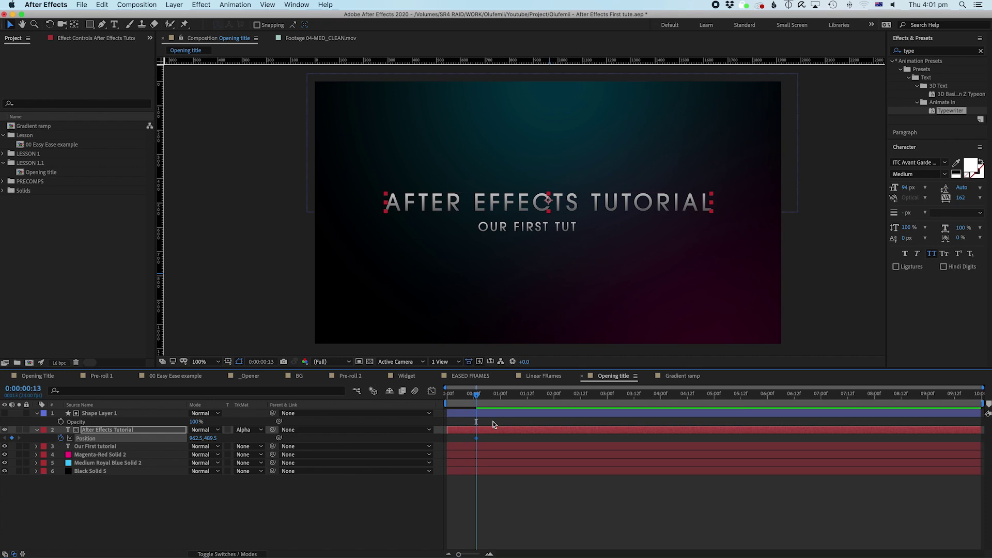
Step: At frame 0, push the title down until it is hidden below the matte
drag(464, 406, 439, 401)
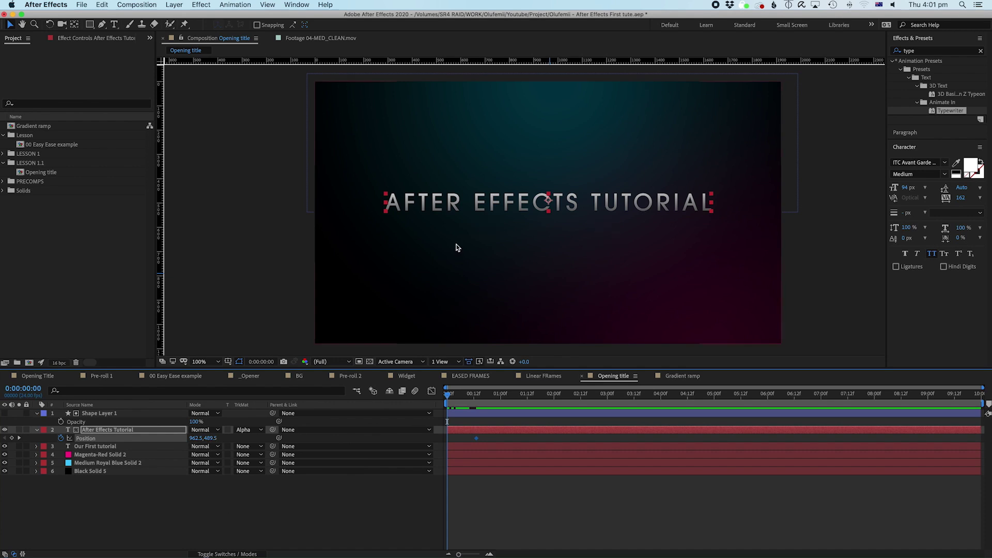
drag(589, 206, 579, 246)
key(super+z)
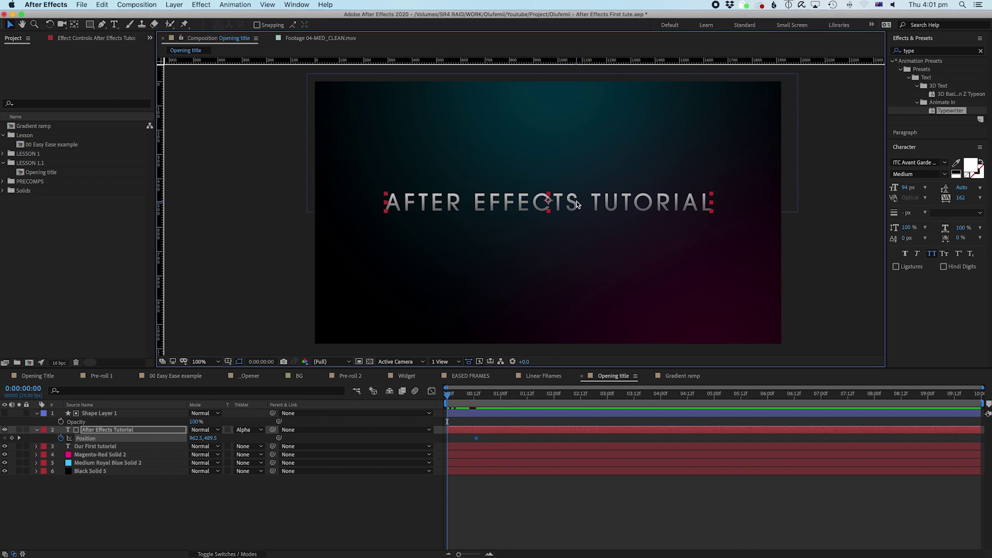
drag(603, 205, 523, 208)
key(super+z)
key(super+z)
drag(593, 207, 592, 229)
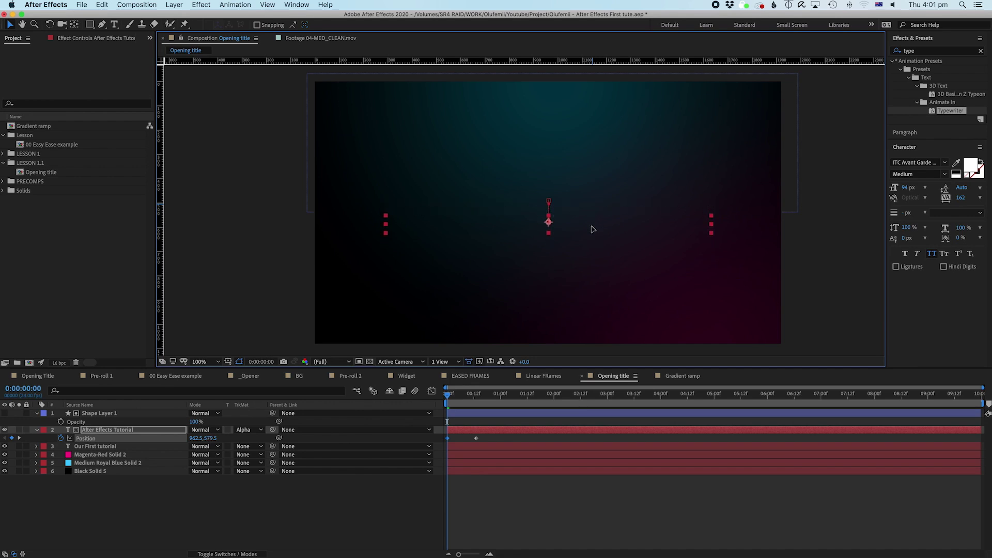
click(486, 486)
Step: Preview the title animation from the start of the timeline
click(456, 395)
key(Home)
key(space)
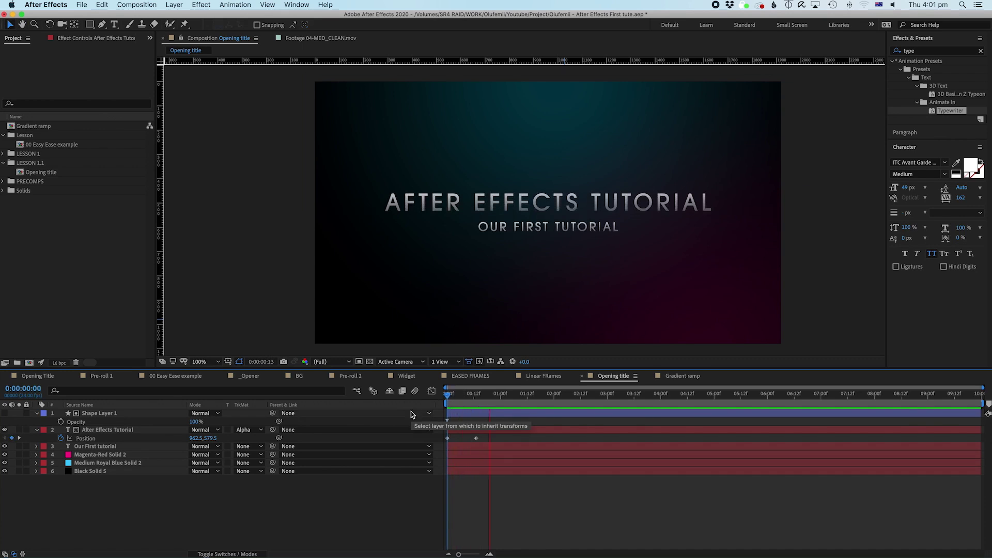
click(442, 399)
key(space)
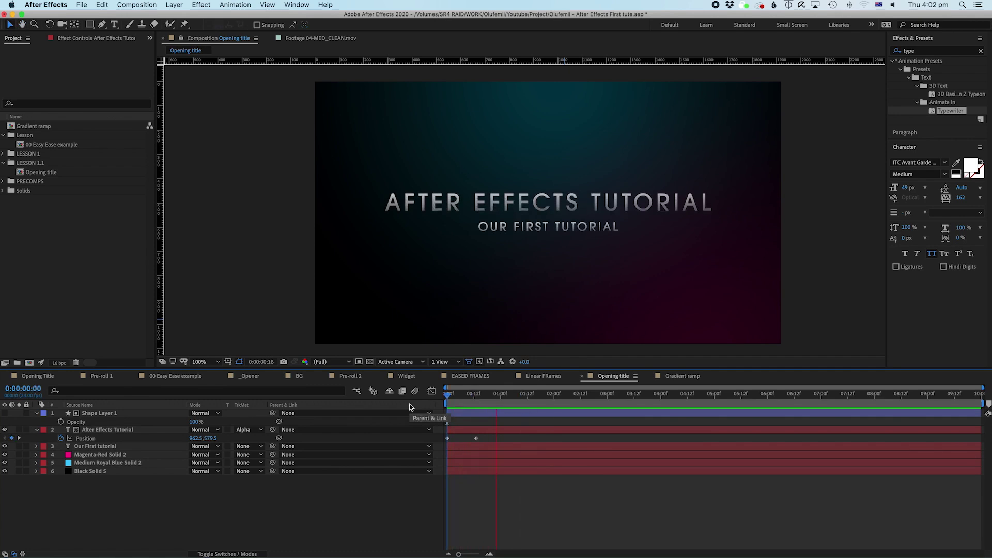
key(space)
key(space)
key(space)
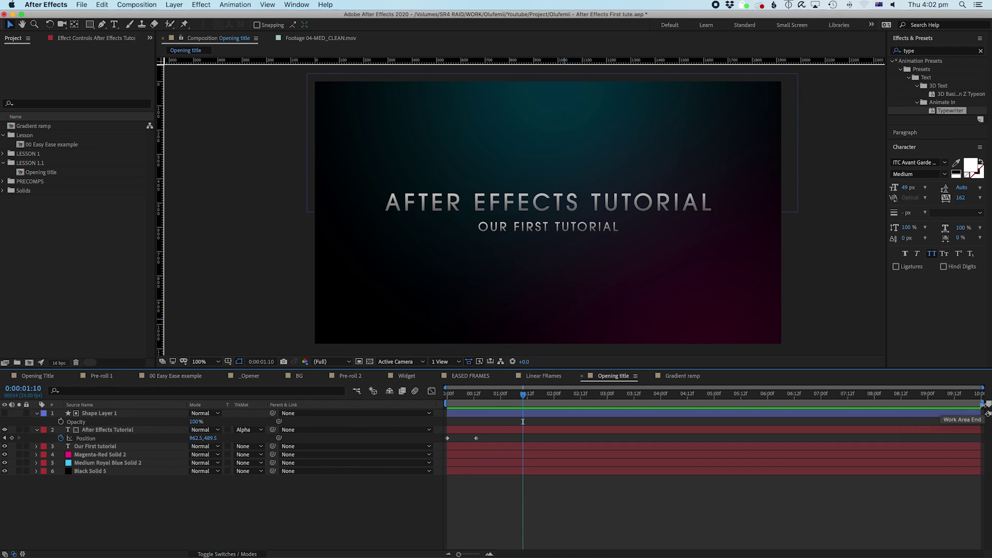
Step: Scrub the timeline, pull the work area end to about 3 seconds 20 frames, and loop the preview
drag(451, 400, 975, 411)
drag(799, 415, 500, 420)
drag(982, 403, 504, 441)
key(space)
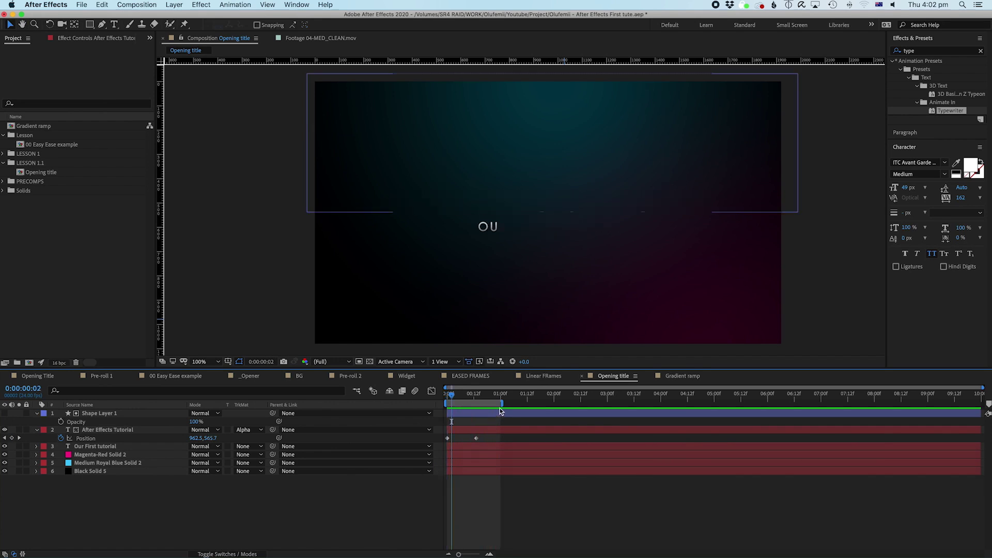
drag(500, 403, 592, 420)
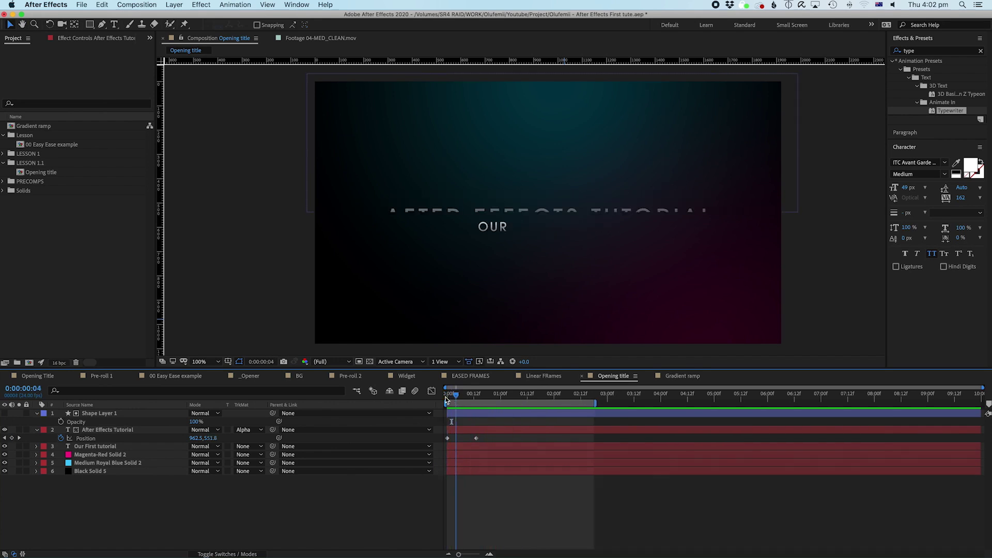
click(447, 439)
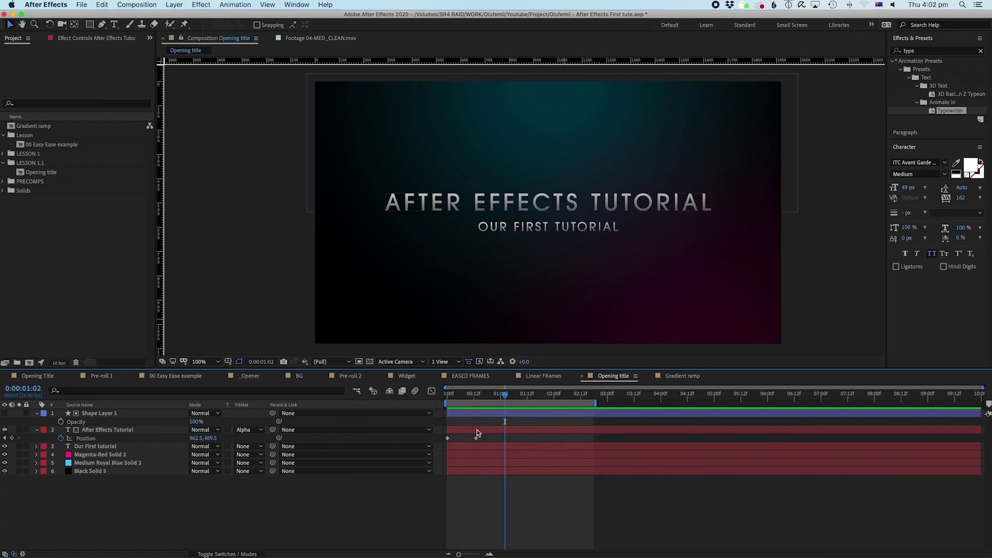
click(476, 439)
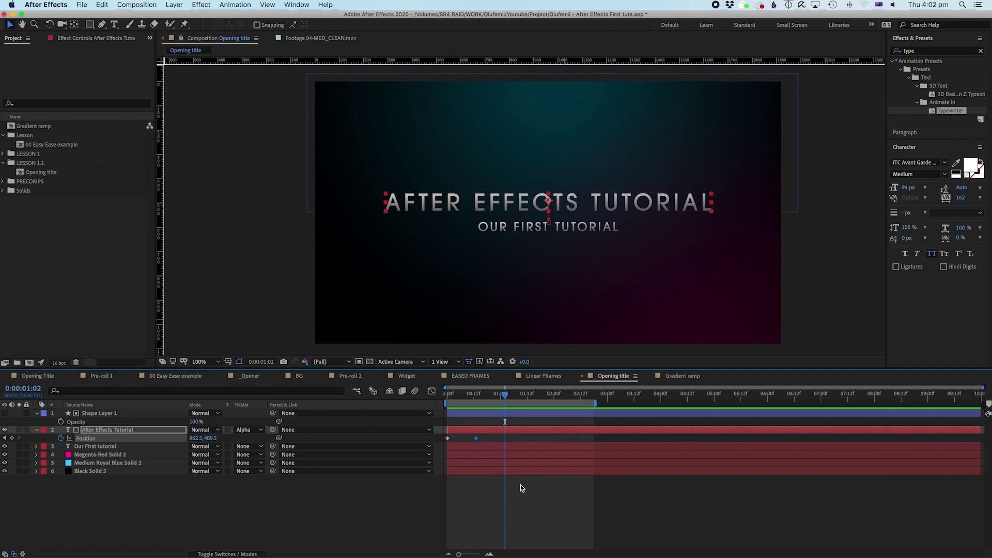
click(484, 442)
click(476, 439)
click(475, 452)
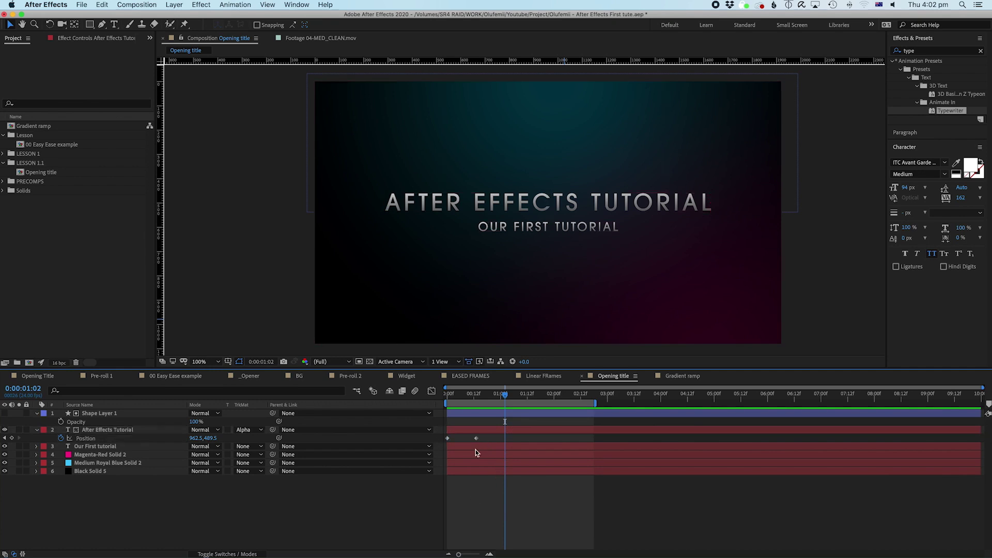
key(Home)
key(space)
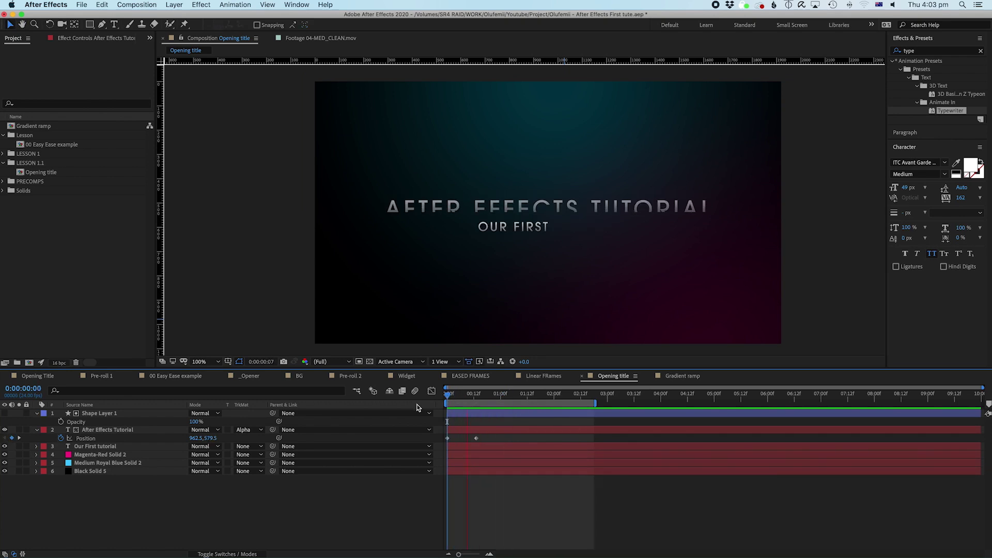
key(space)
drag(453, 400, 480, 397)
key(Home)
key(space)
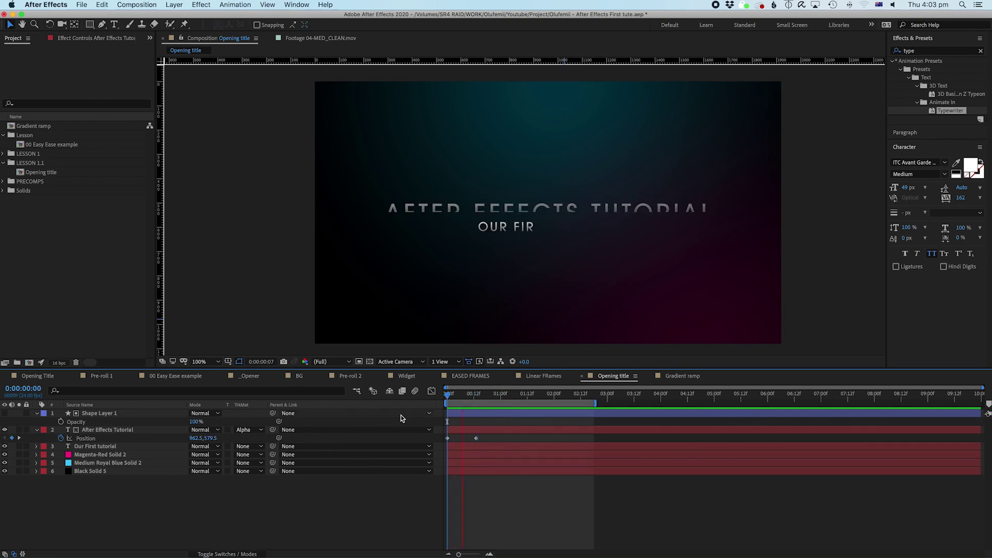
key(space)
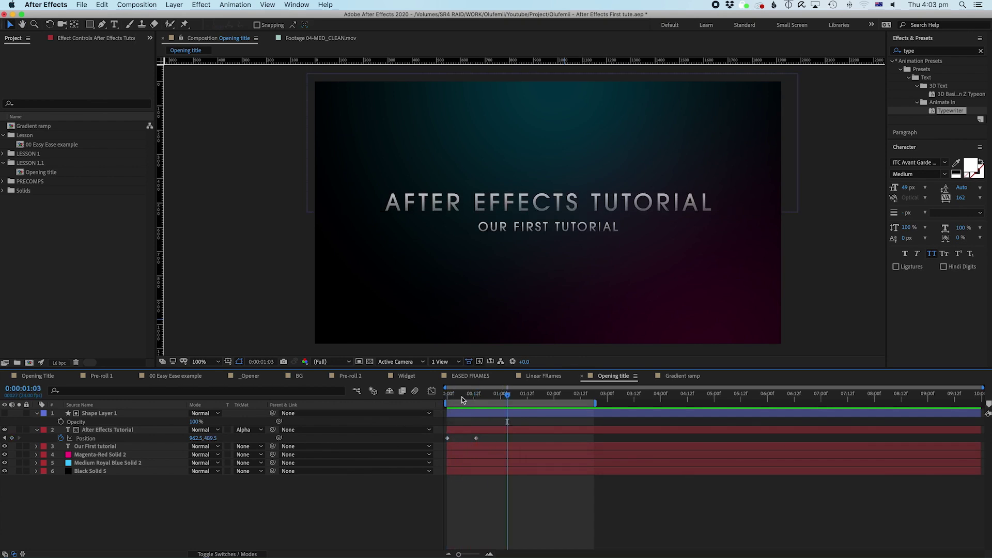
key(Home)
key(space)
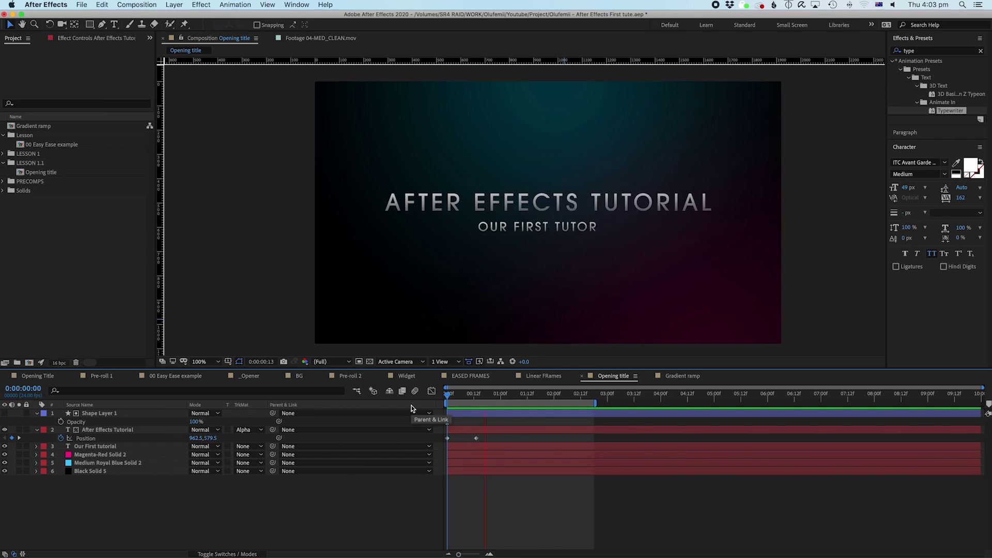
key(space)
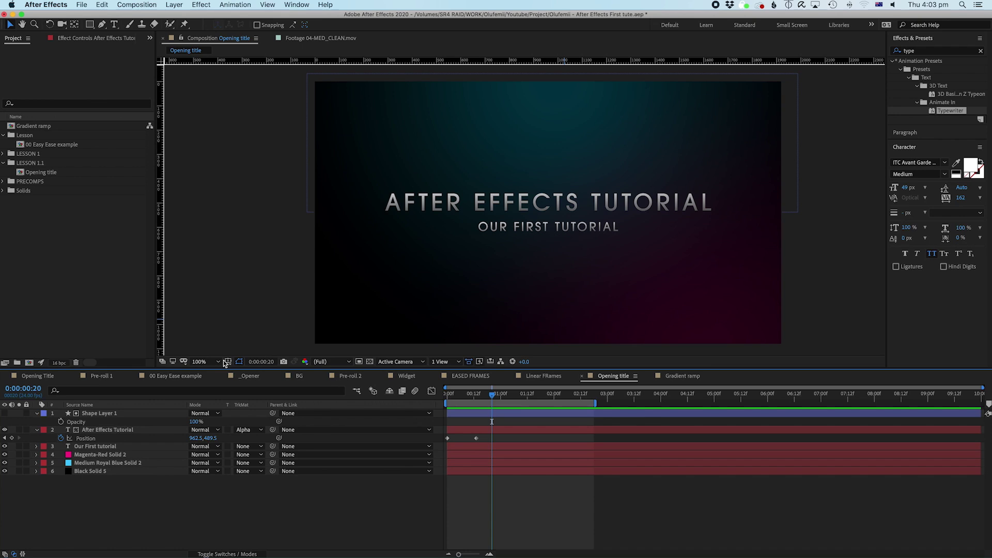
Step: Open the 00 Easy Ease example comp and preview both circles moving
double_click(58, 144)
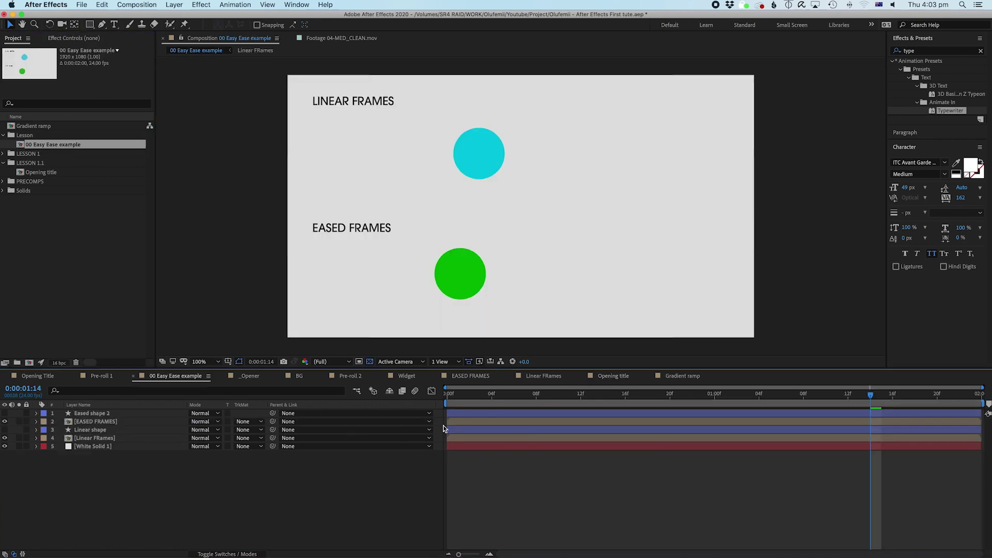
key(Home)
key(space)
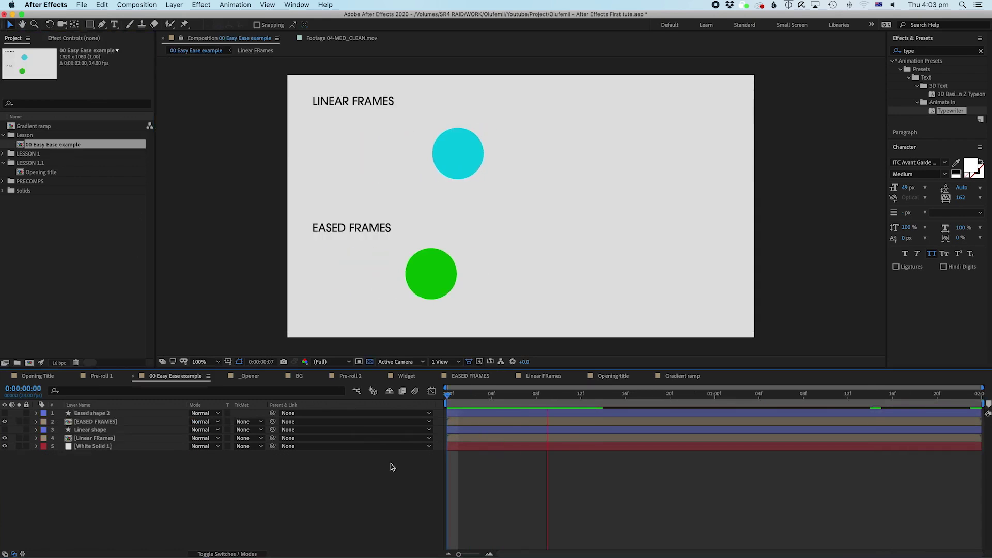
key(space)
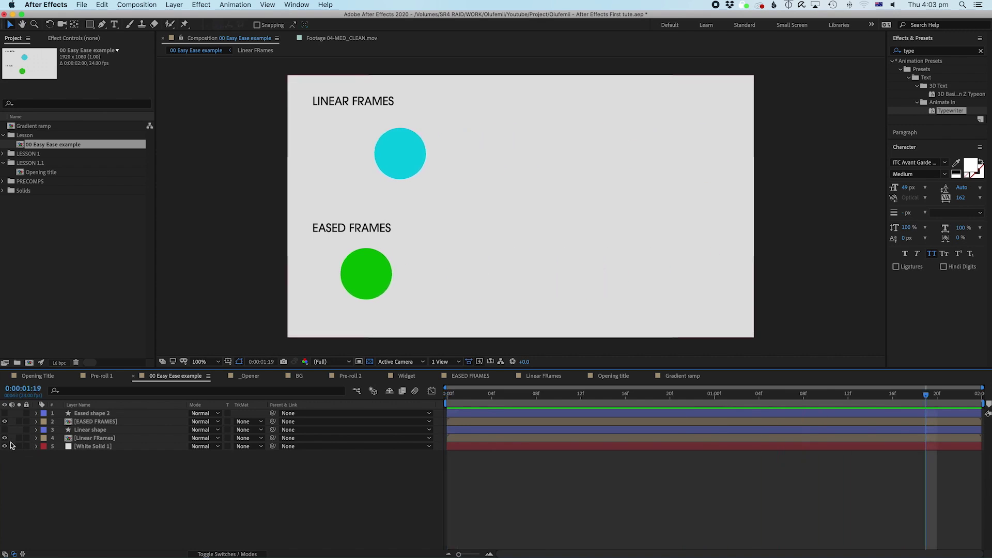
Step: Preview the linear circle alone, then the eased circle alone, by toggling layer visibility
drag(5, 423, 5, 430)
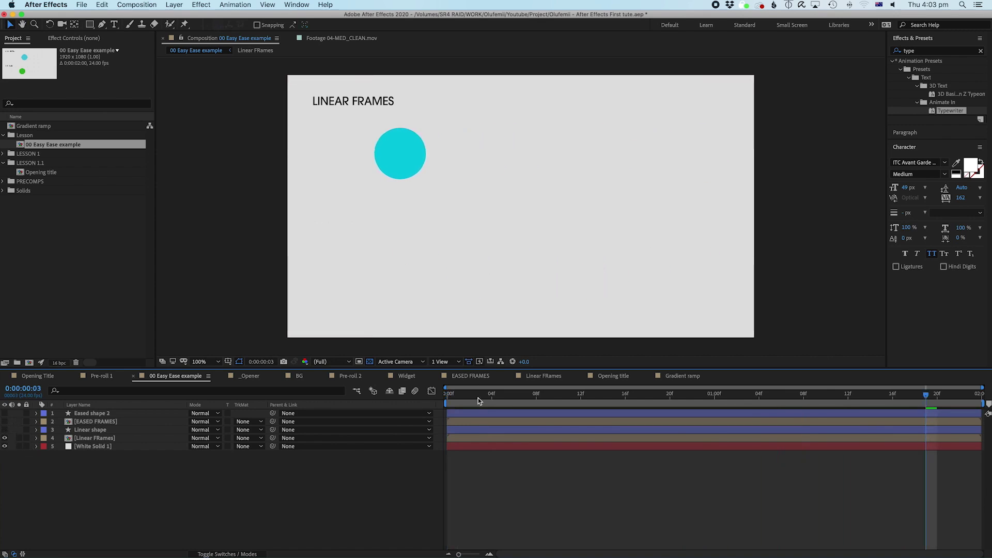
key(Home)
key(space)
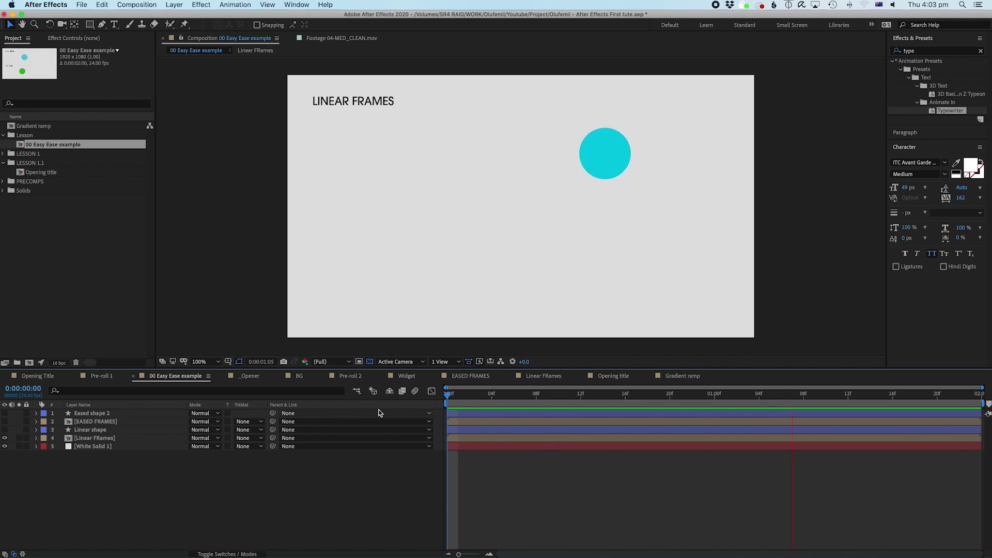
key(space)
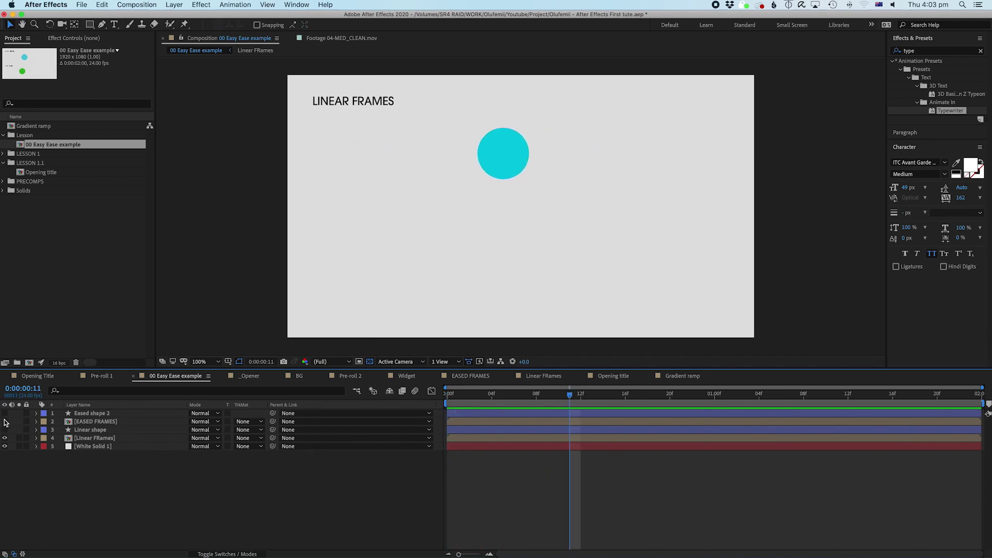
click(4, 421)
click(5, 438)
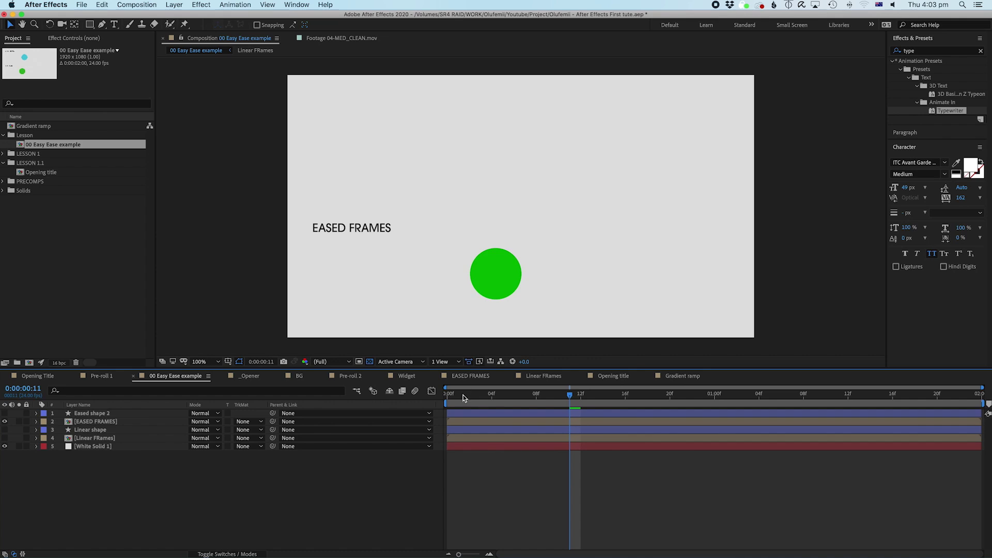
key(Home)
key(space)
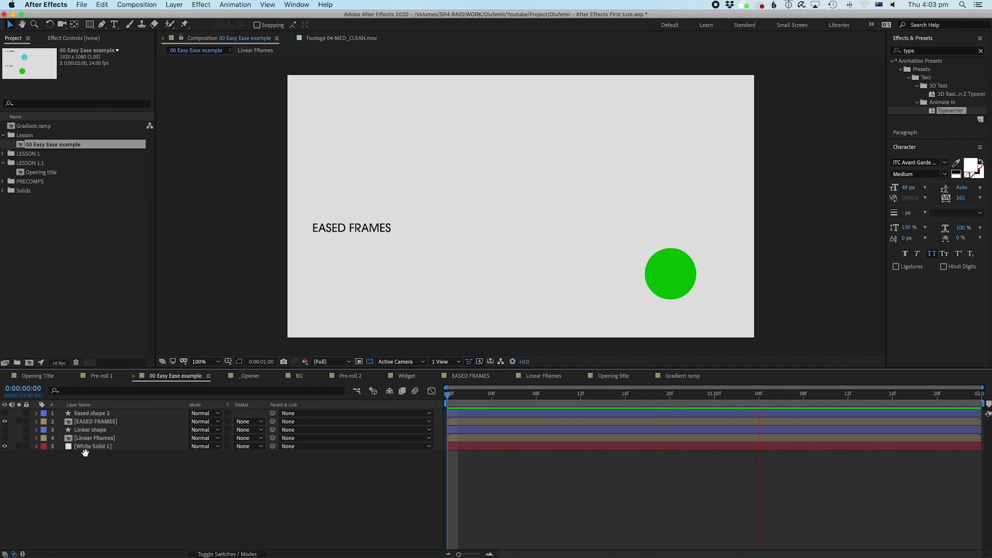
click(4, 438)
key(space)
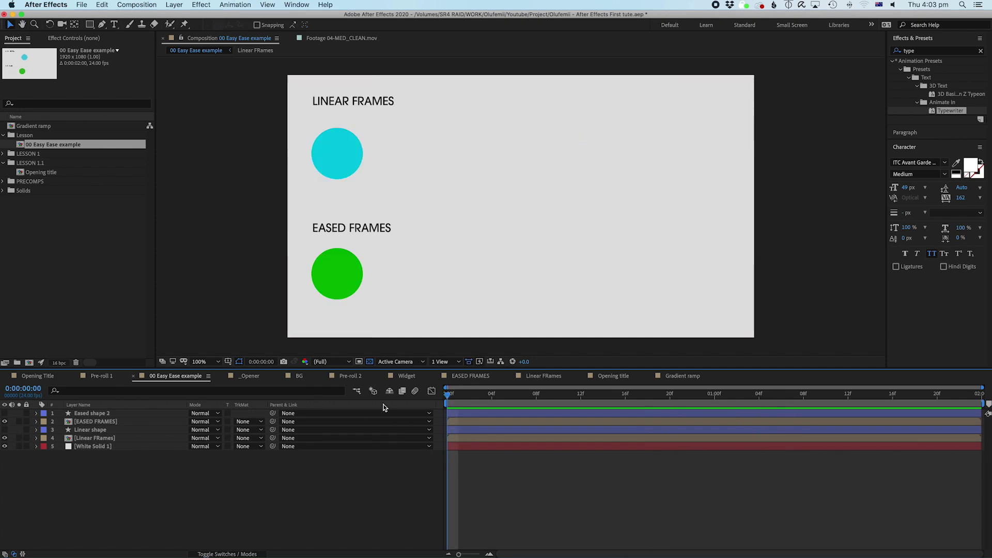
key(space)
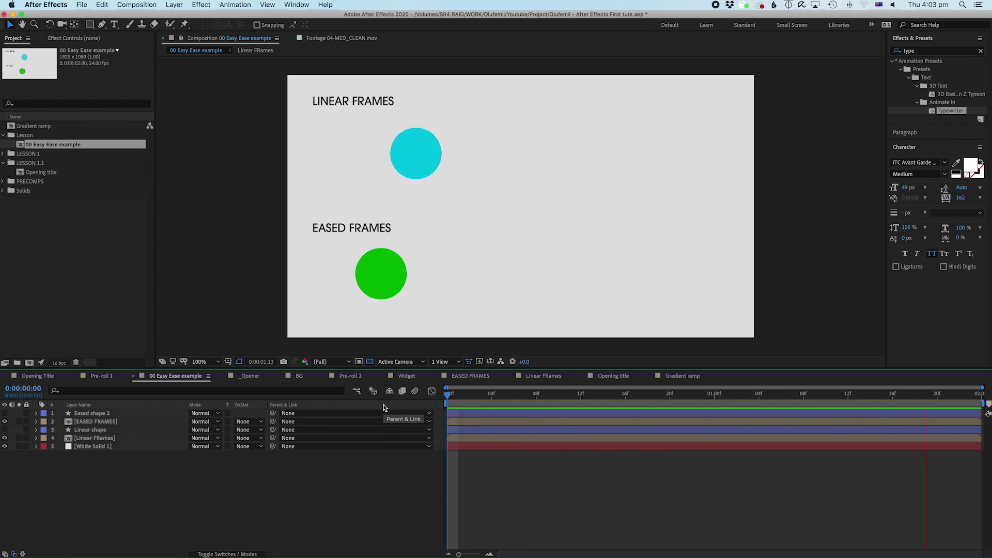
Step: Step frame by frame from frame 2 past the one-second mark comparing the circles, then preview again
click(469, 399)
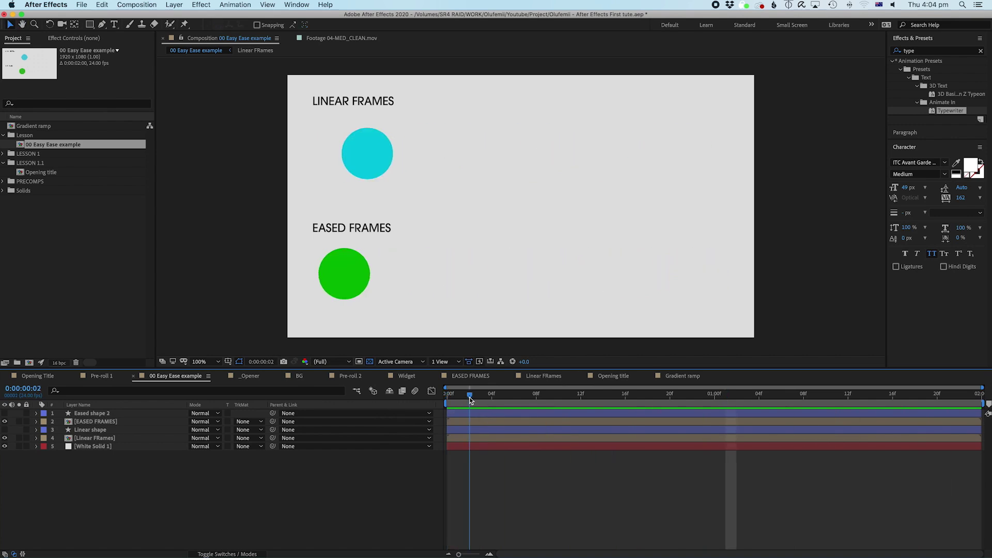
key(Page_Down)
key(Page_Down)
key(Page_Down)
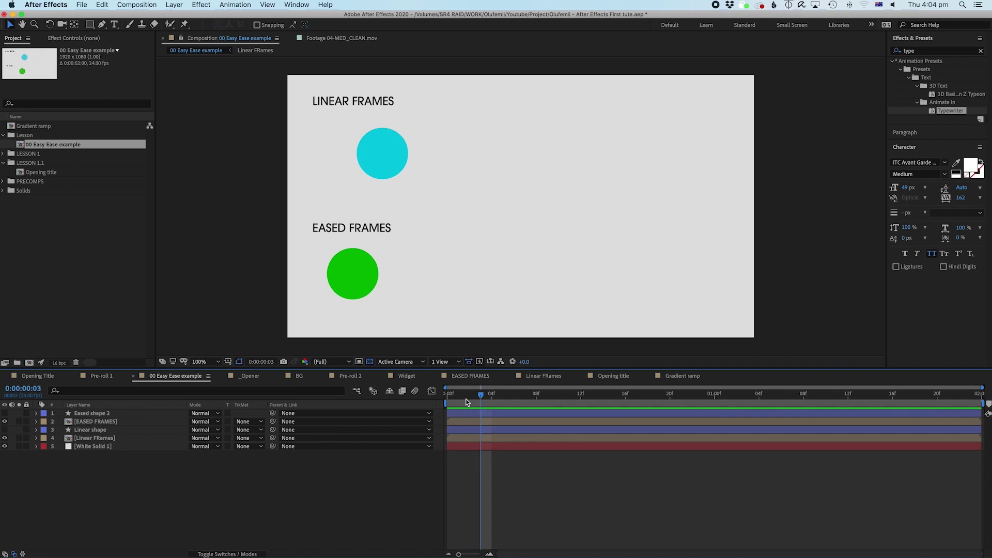
key(Page_Down)
key(Page_Down)
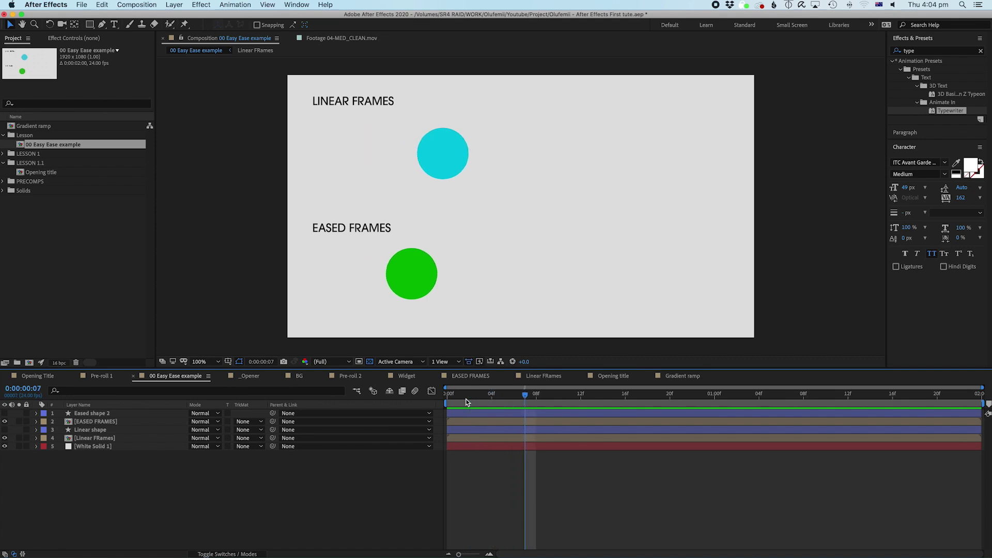
key(Page_Down)
key(Page_Down)
key(Page_Down)
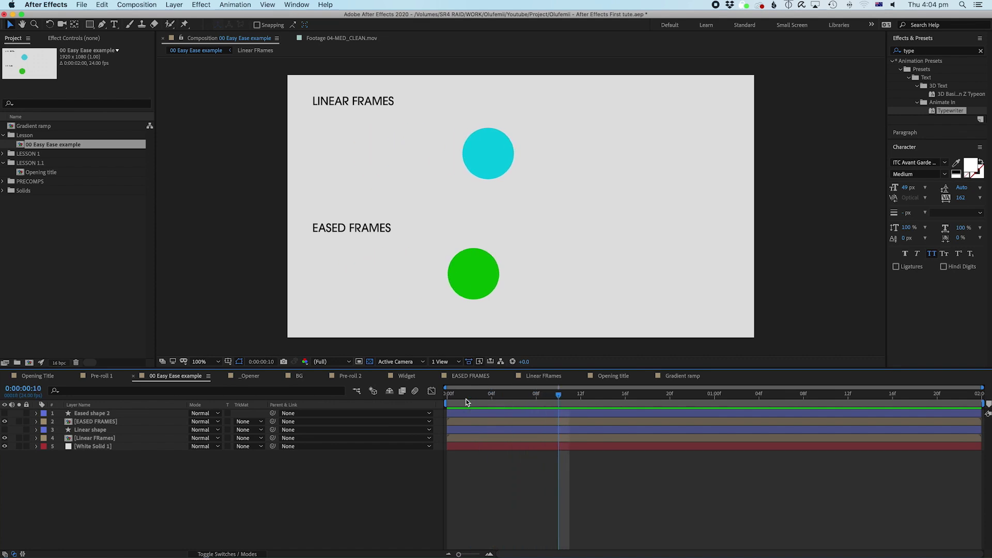
key(Page_Down)
key(Page_Down)
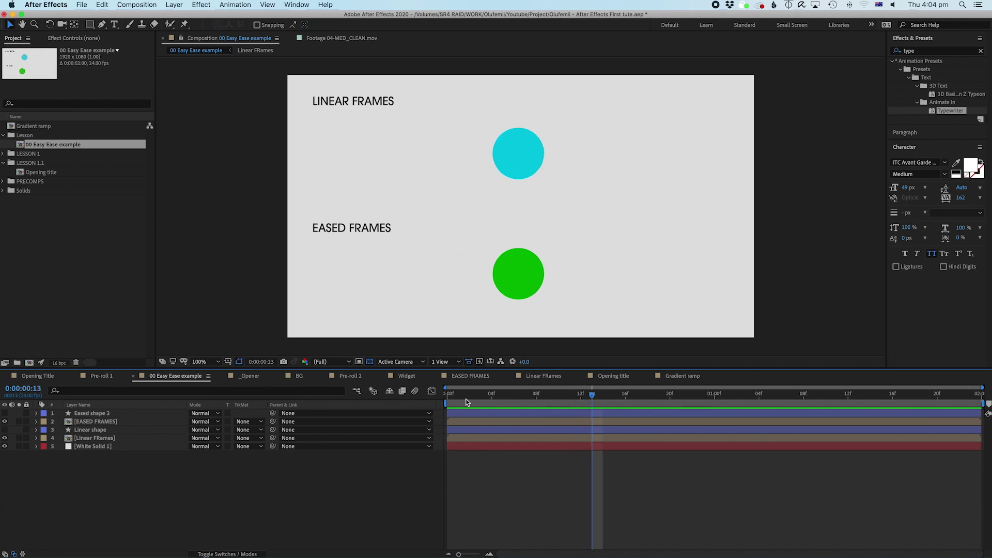
key(Page_Down)
key(Page_Down)
key(Page_Down)
key(Page_Down)
key(Page_Down)
key(Page_Down)
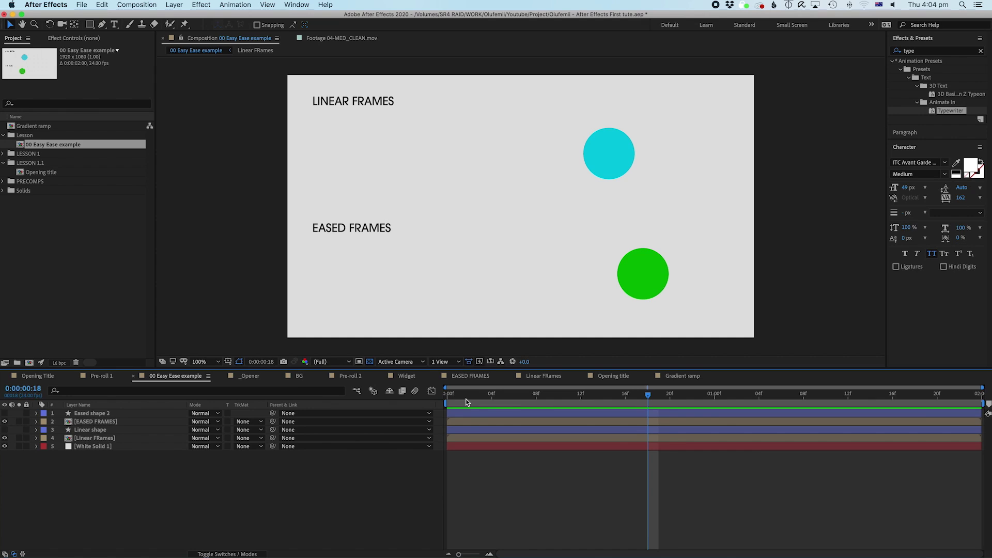
key(Page_Down)
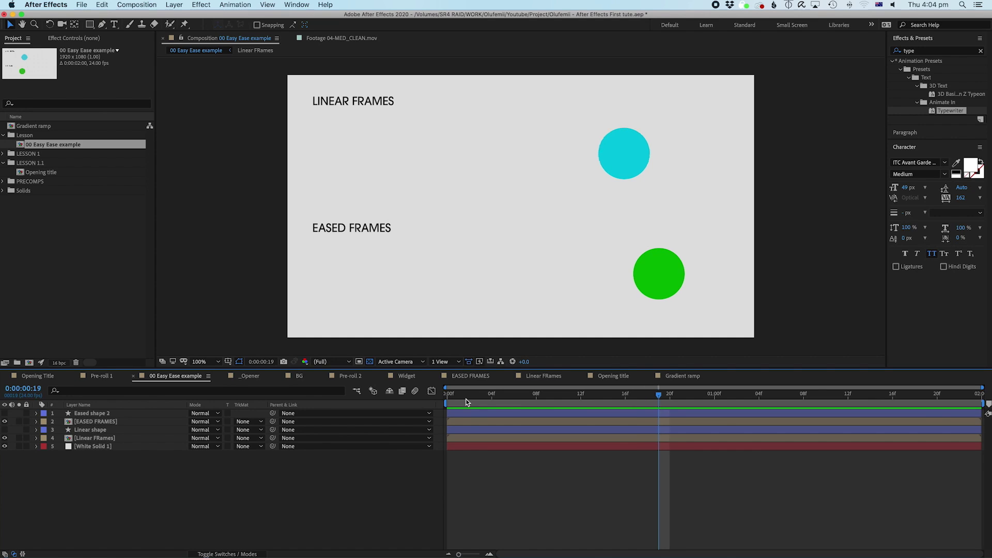
key(Page_Down)
key(Page_Down)
key(Page_Down)
key(Page_Down)
key(Page_Down)
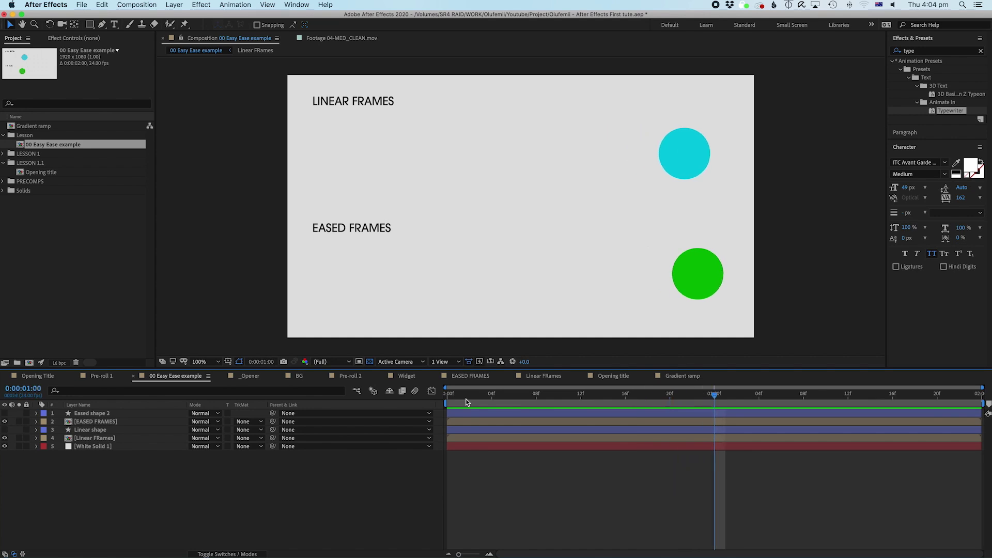
key(Page_Down)
key(space)
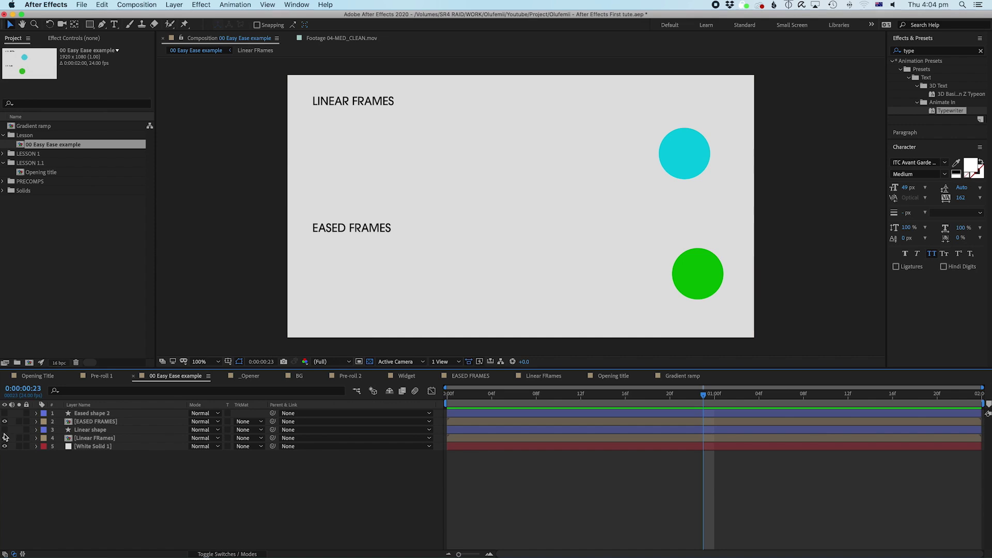
Step: Select the Linear and Eased shape 2 layers and reveal their Position properties
click(94, 431)
super+click(92, 414)
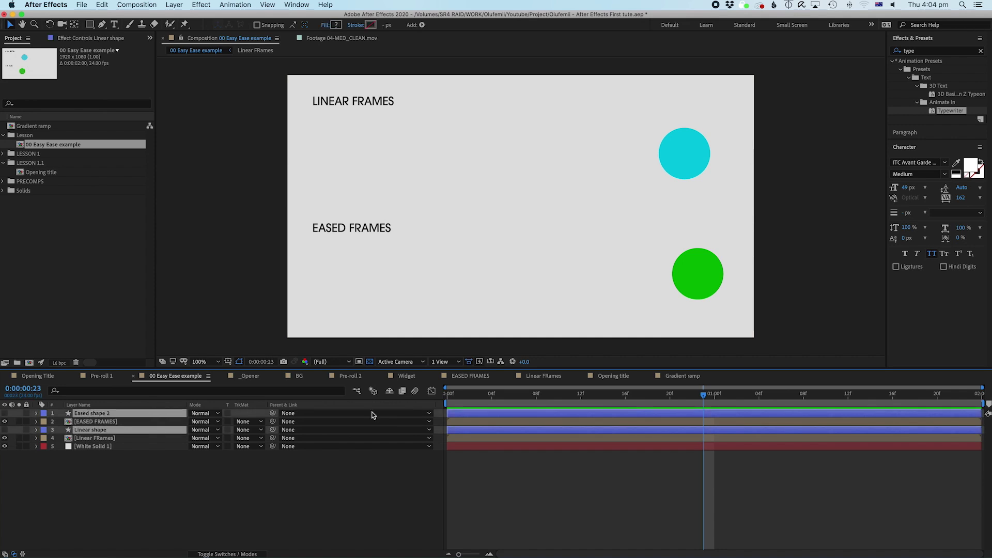
click(116, 491)
click(91, 430)
super+click(96, 414)
key(p)
Step: Plot the Position curves in the Graph Editor, ending on Eased shape 2's Position
click(98, 480)
click(93, 438)
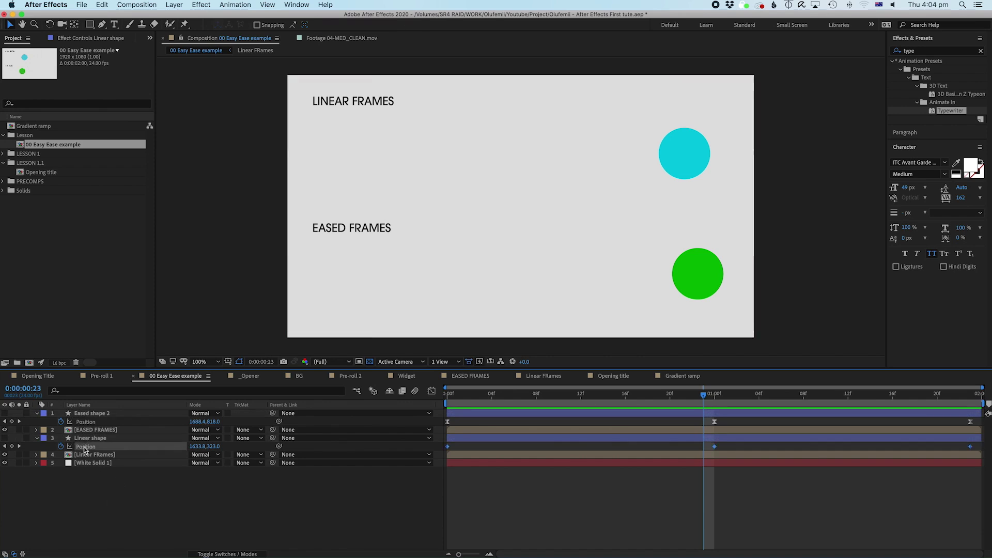
click(430, 393)
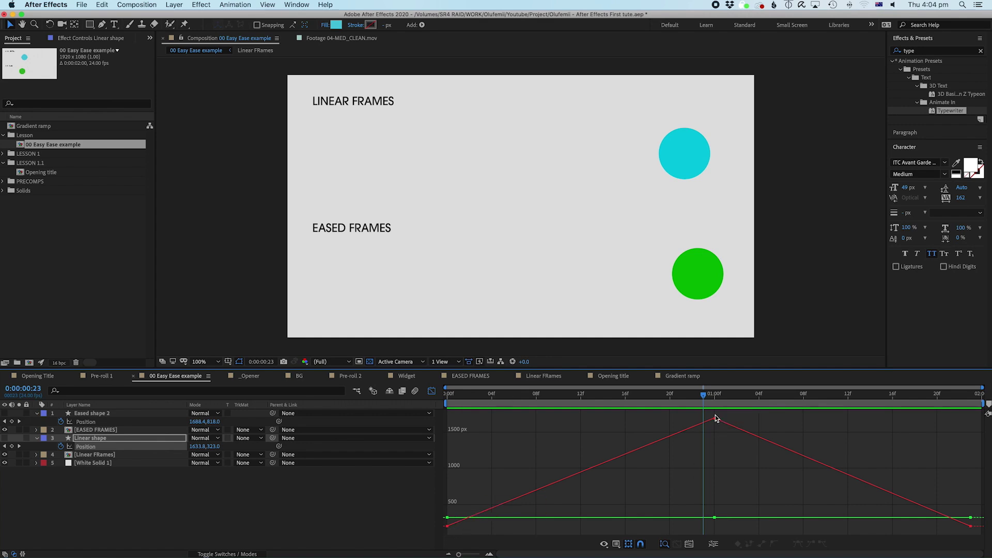
click(84, 422)
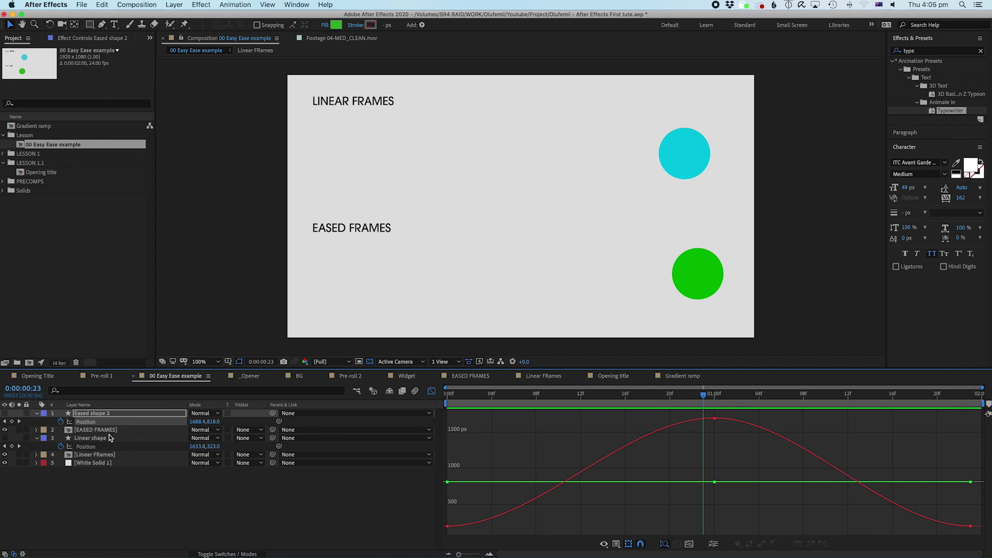
click(67, 200)
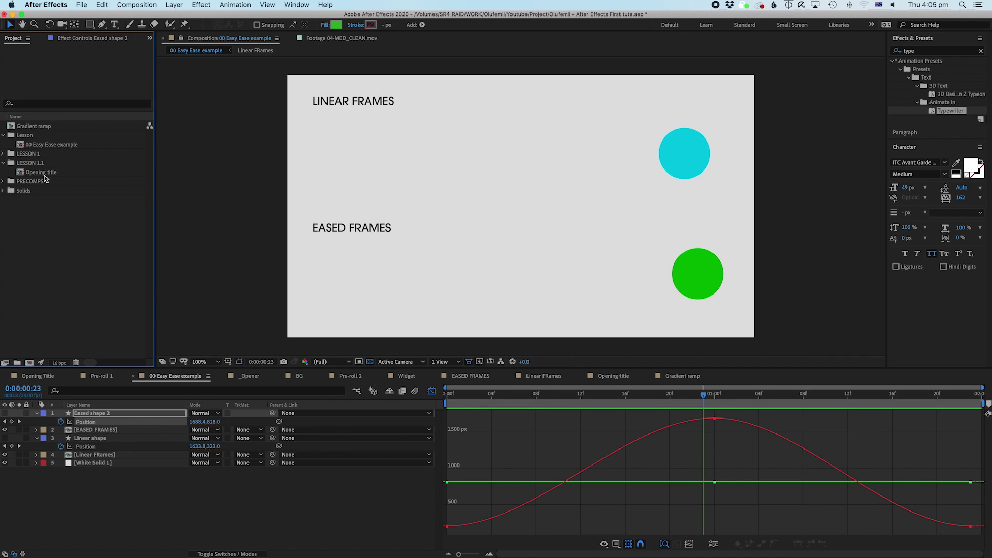
Step: Open the Opening title comp and apply Easy Ease to the title's two Position keyframes
double_click(44, 175)
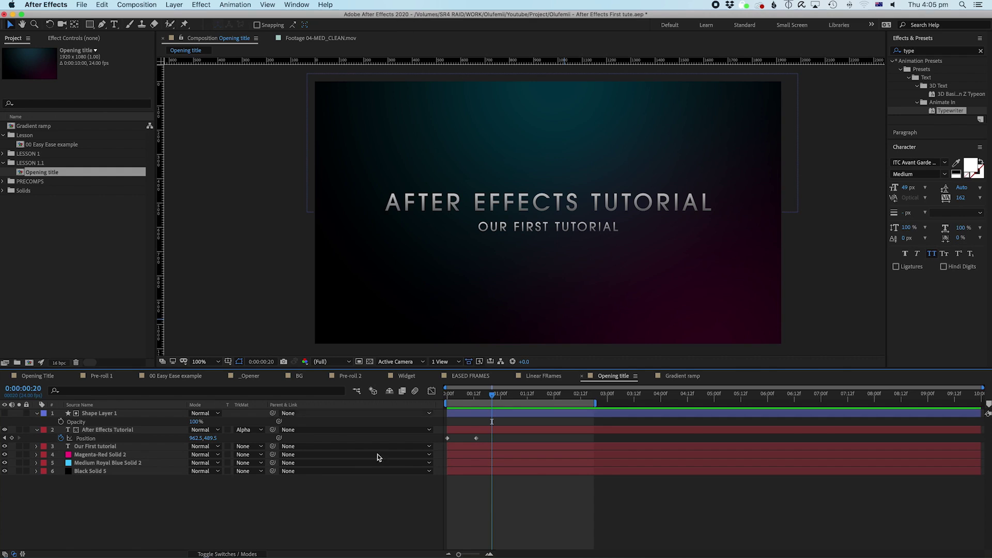
mouse_move(465, 400)
mouse_down()
mouse_move(447, 397)
mouse_move(476, 408)
mouse_up()
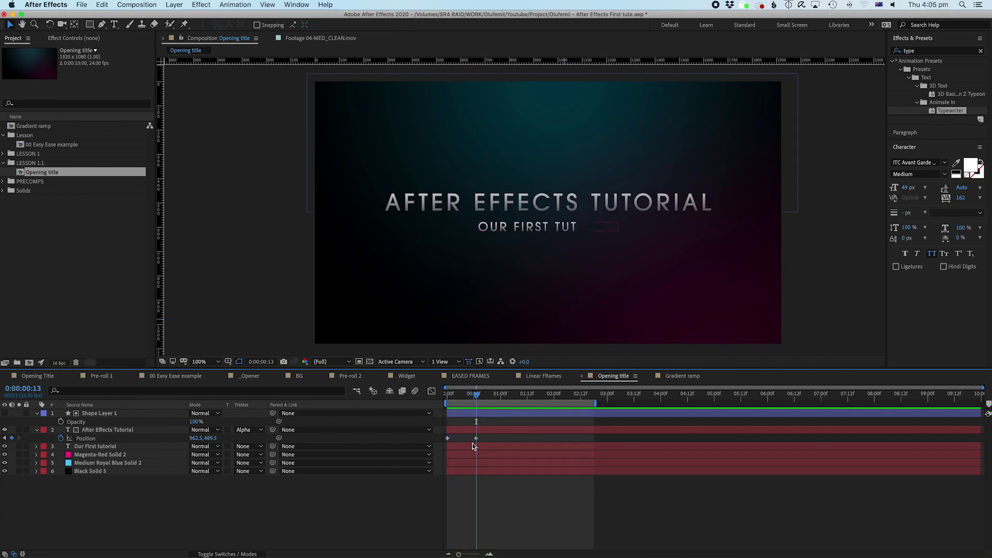
drag(488, 443, 427, 445)
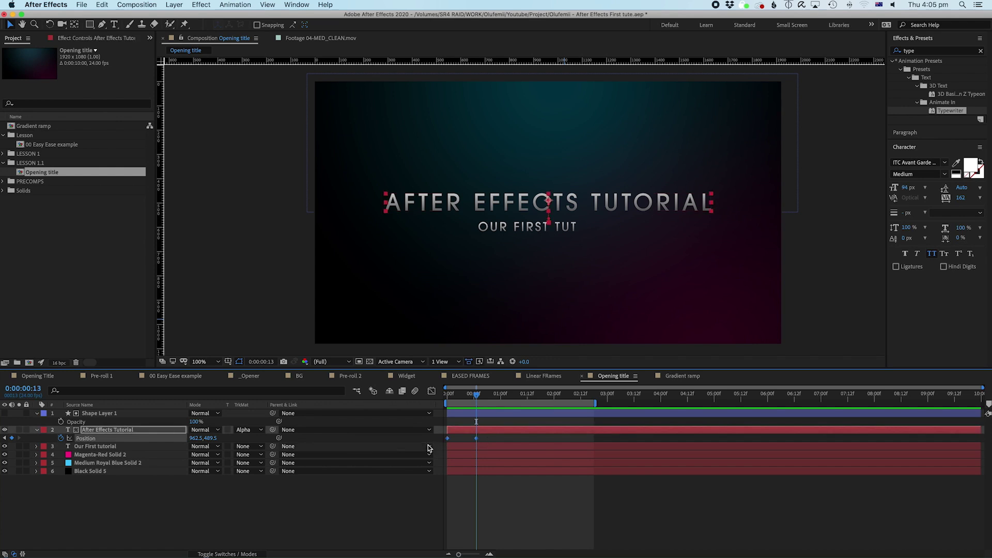
drag(491, 437, 426, 460)
drag(486, 437, 451, 469)
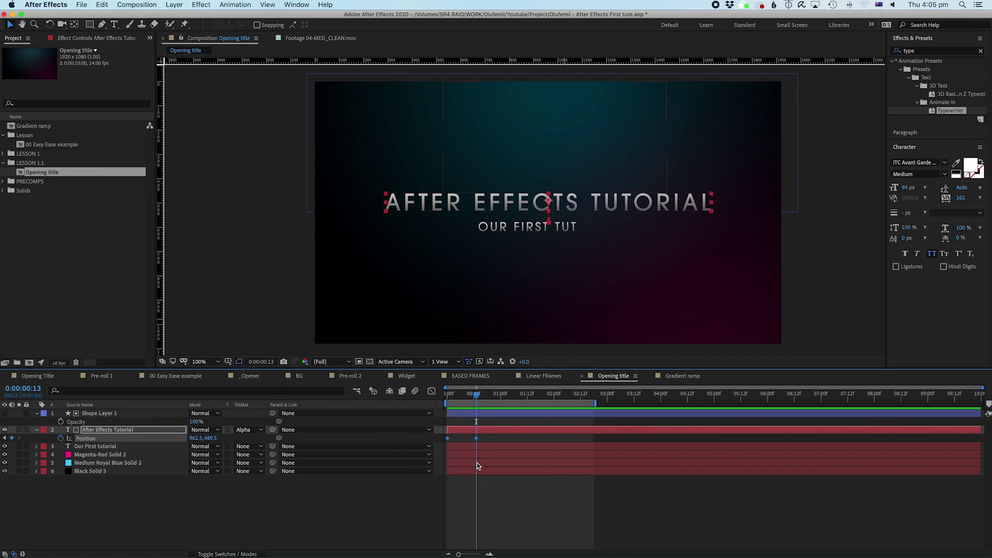
right_click(476, 439)
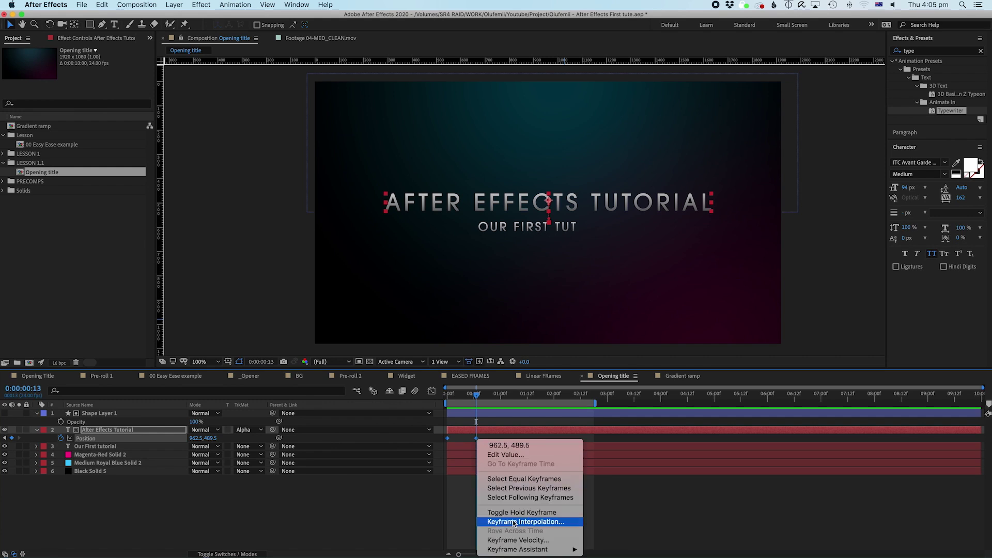
mouse_move(525, 551)
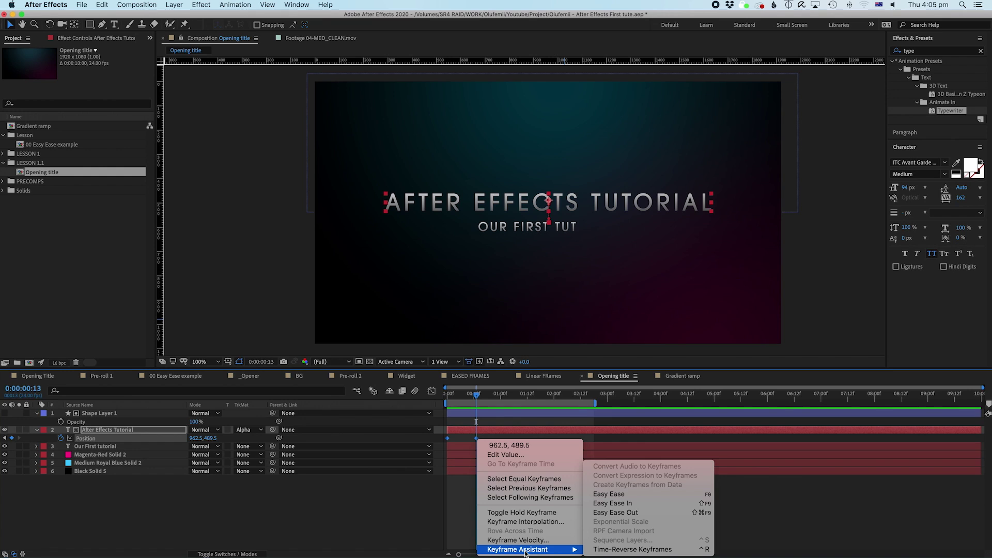
click(594, 495)
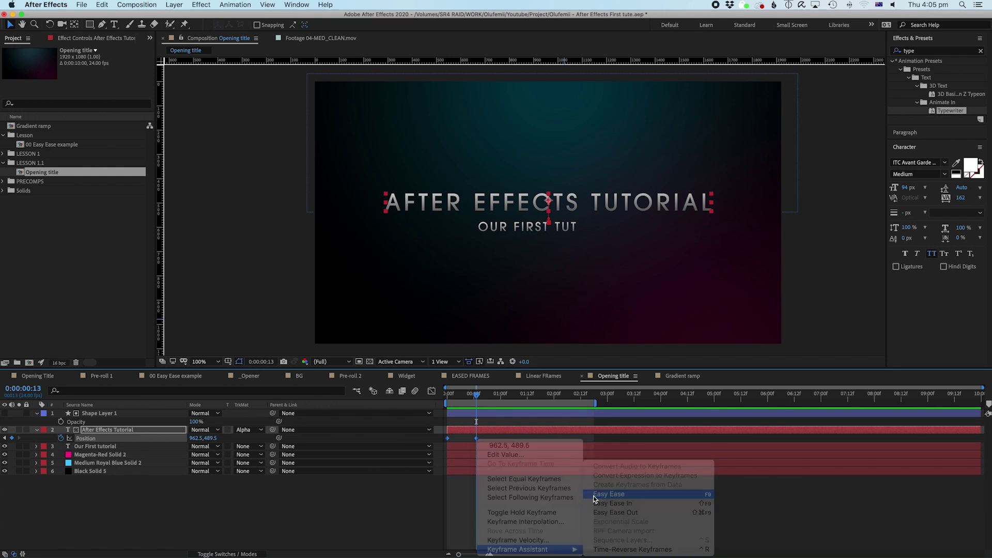
Step: Nudge the second Position keyframe slightly later and replay the title animation from the start
click(507, 501)
drag(460, 396, 442, 403)
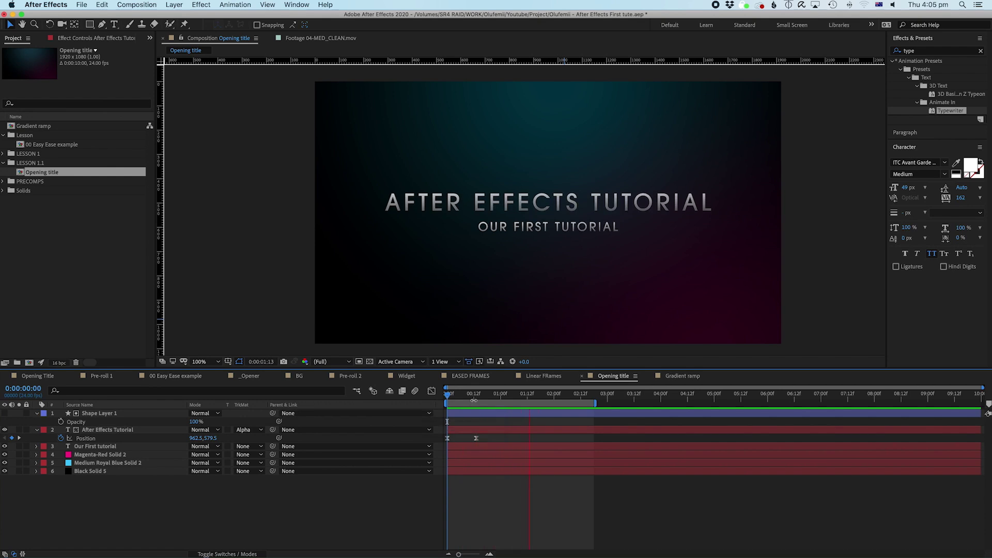
key(space)
drag(476, 438, 488, 439)
drag(475, 395, 398, 411)
key(space)
key(space)
drag(466, 395, 401, 399)
key(space)
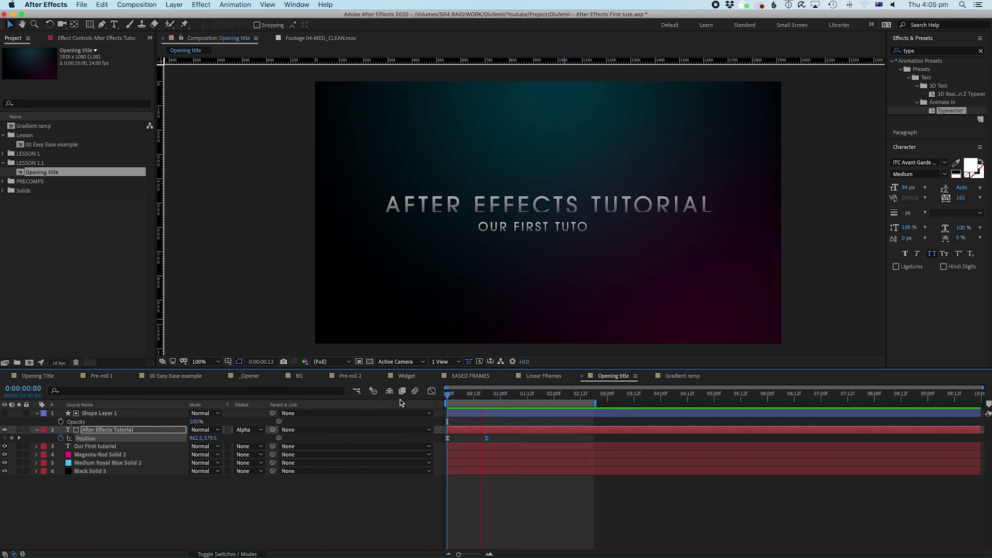
key(space)
drag(464, 388, 382, 408)
key(space)
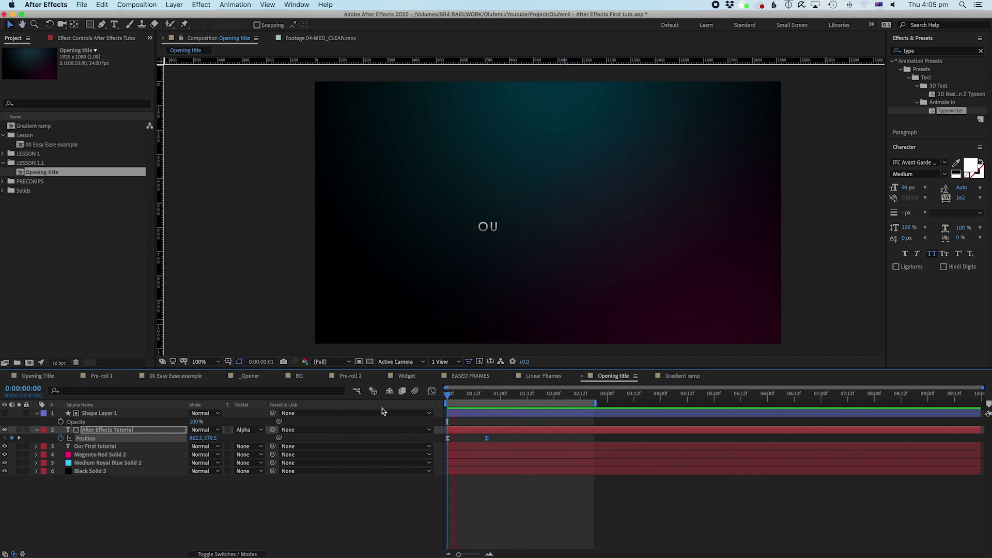
Step: Collapse the layer properties and preview the title animation from the start
click(37, 414)
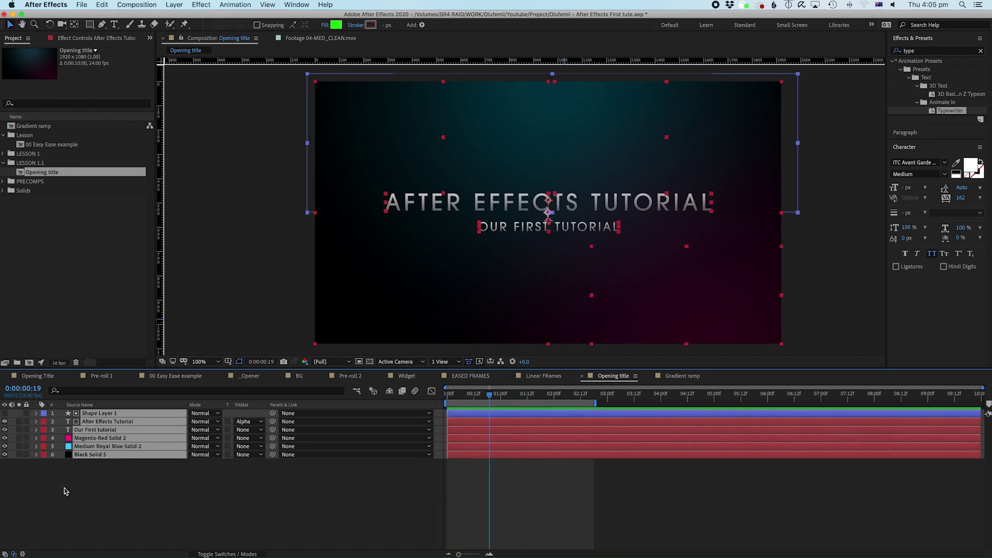
key(Home)
key(space)
click(465, 412)
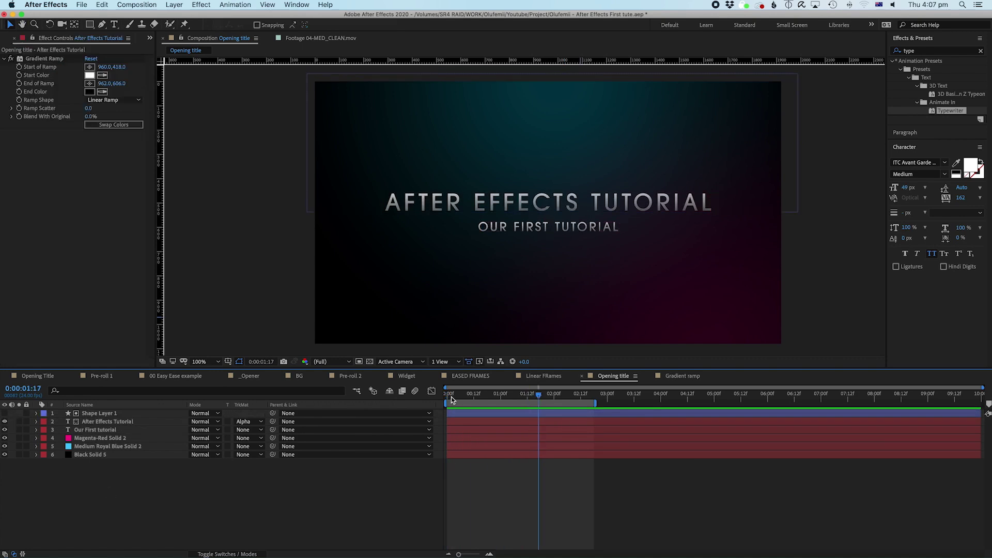
Step: Replay the title animation from the beginning, then bring up the Layer > New submenu
drag(451, 397, 464, 401)
key(Home)
key(space)
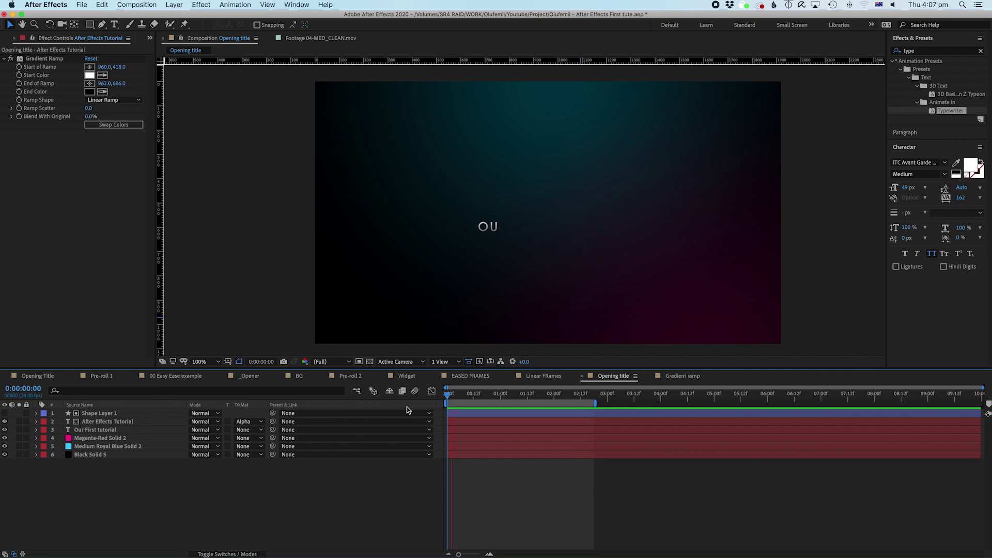
key(space)
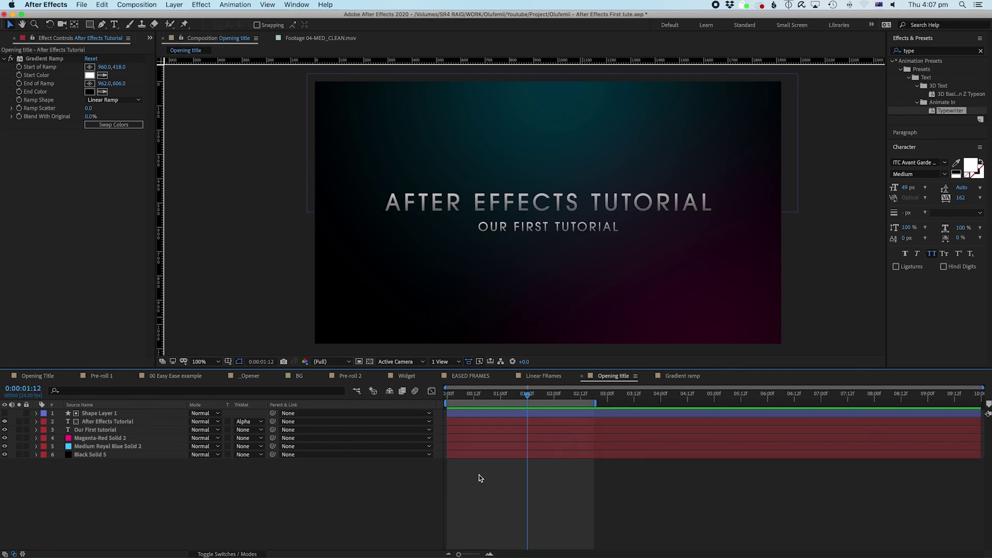
click(170, 6)
mouse_move(230, 16)
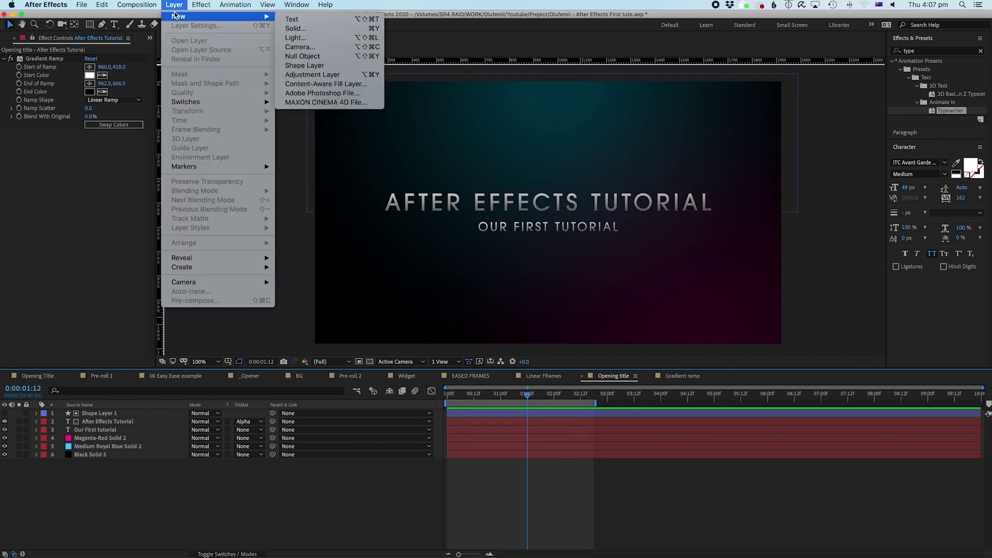
Step: Add a null object, Null 4, and parent Shape Layer 1 and both title text layers to it
click(306, 57)
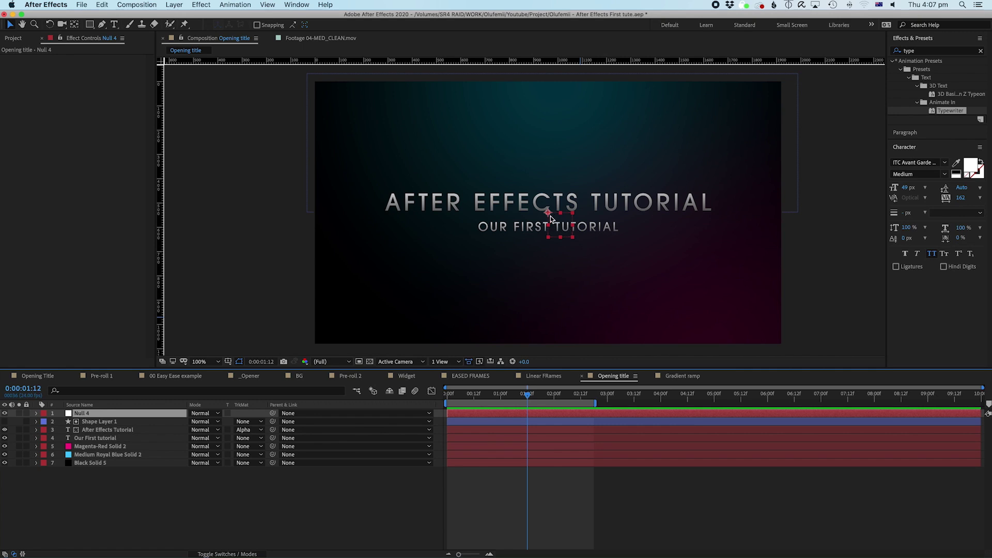
click(91, 421)
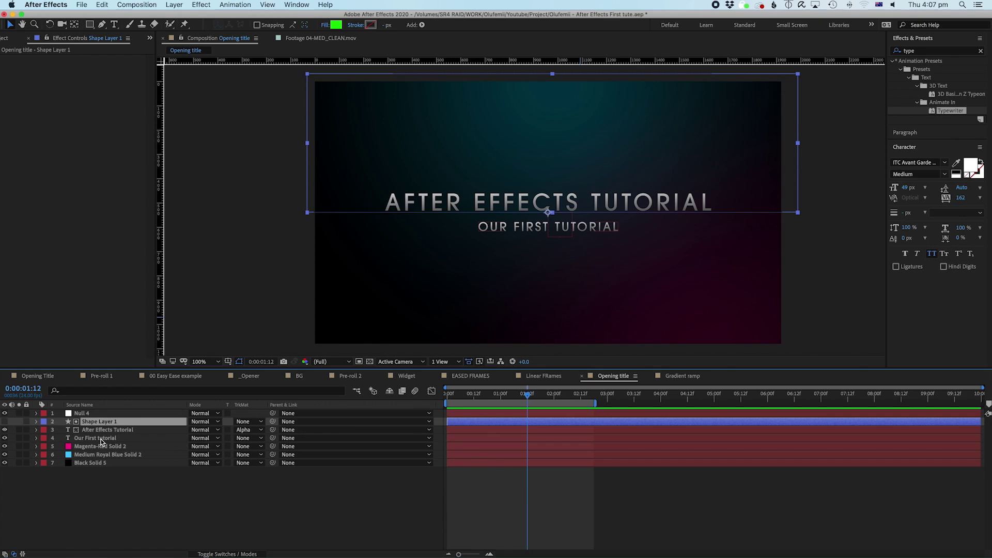
shift+click(101, 440)
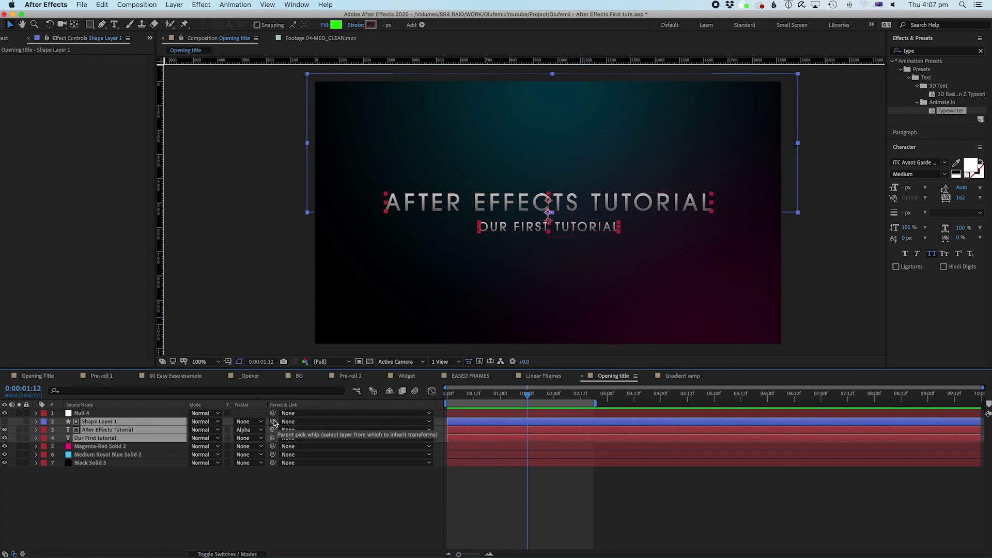
drag(272, 424, 83, 416)
click(216, 530)
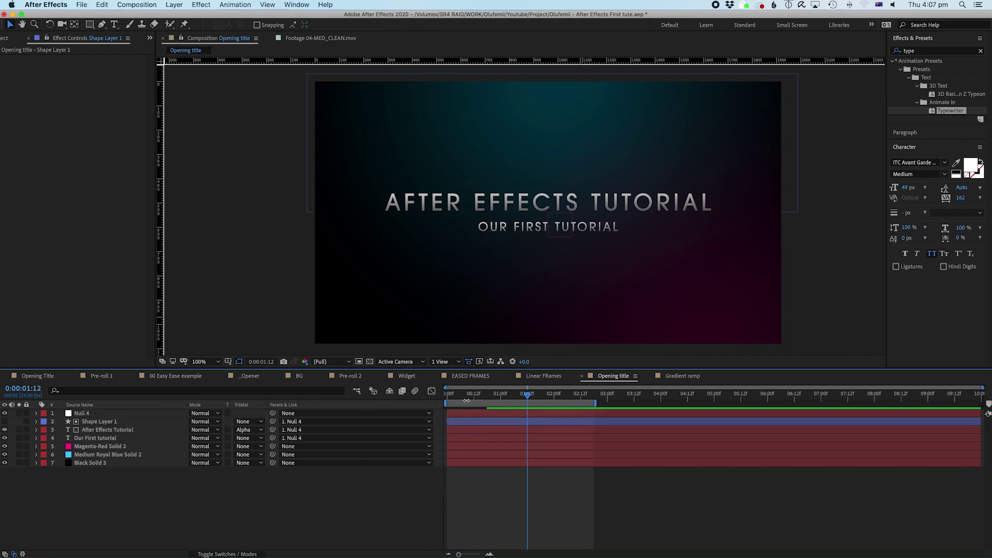
Step: Move Null 4 up and back to centre, previewing to confirm the titles follow it
key(Home)
key(space)
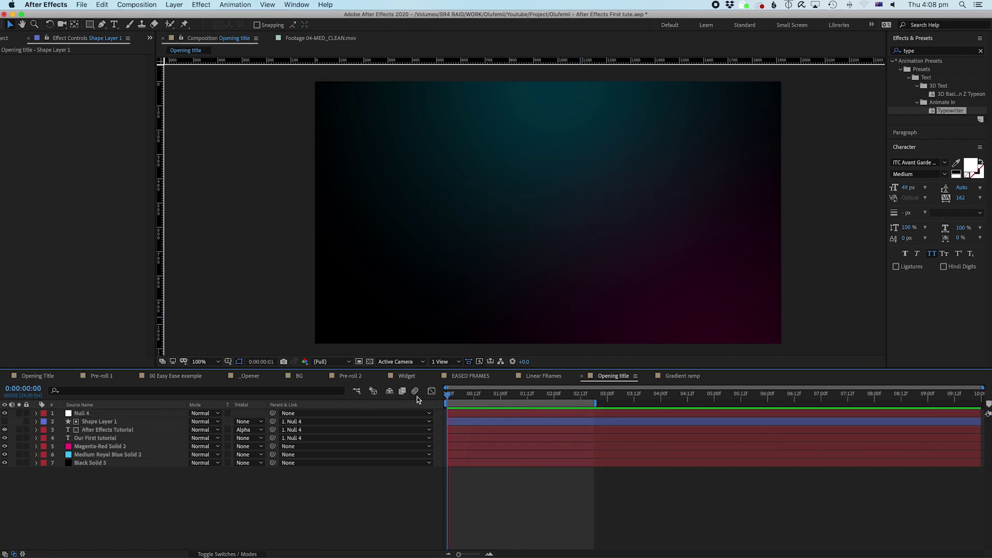
click(516, 415)
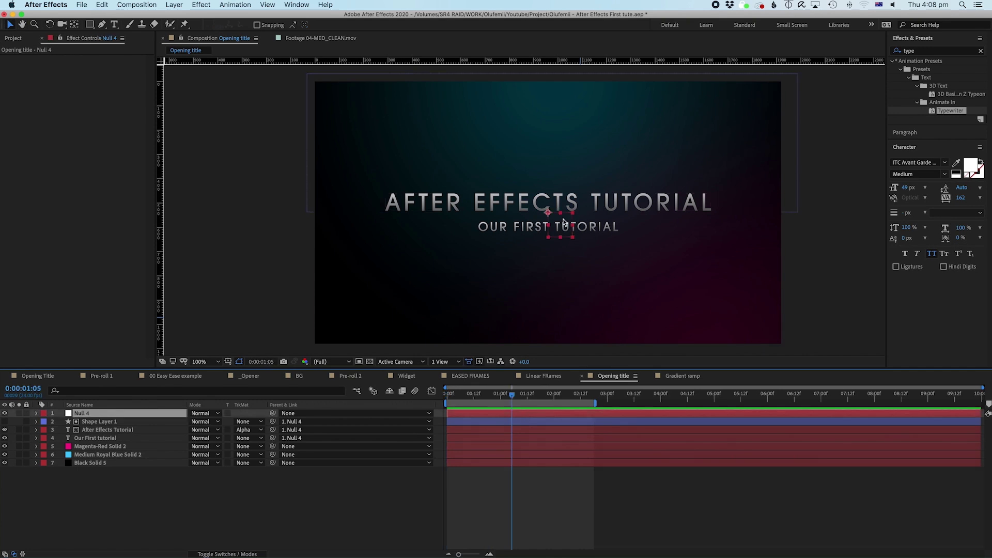
click(594, 246)
drag(598, 247, 560, 182)
key(space)
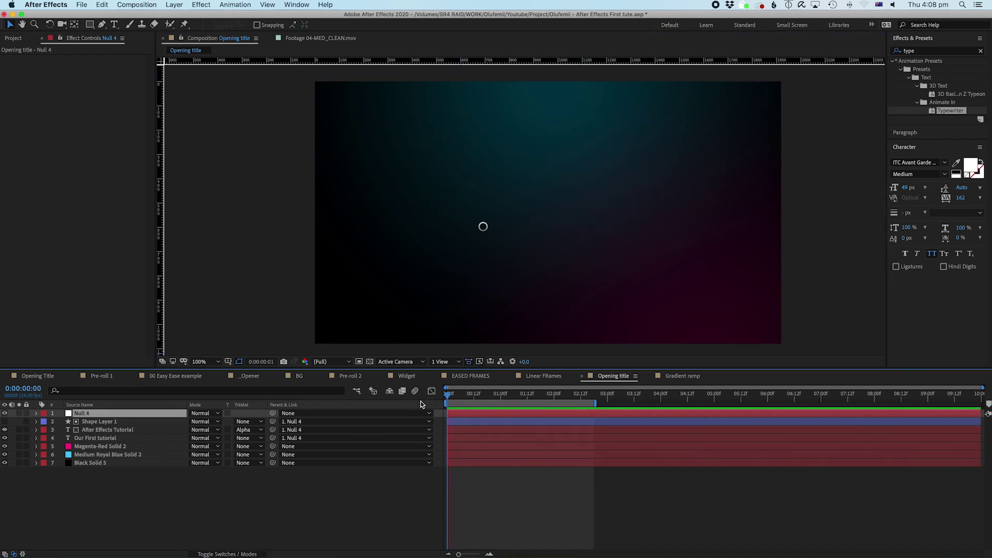
key(space)
drag(575, 167, 543, 240)
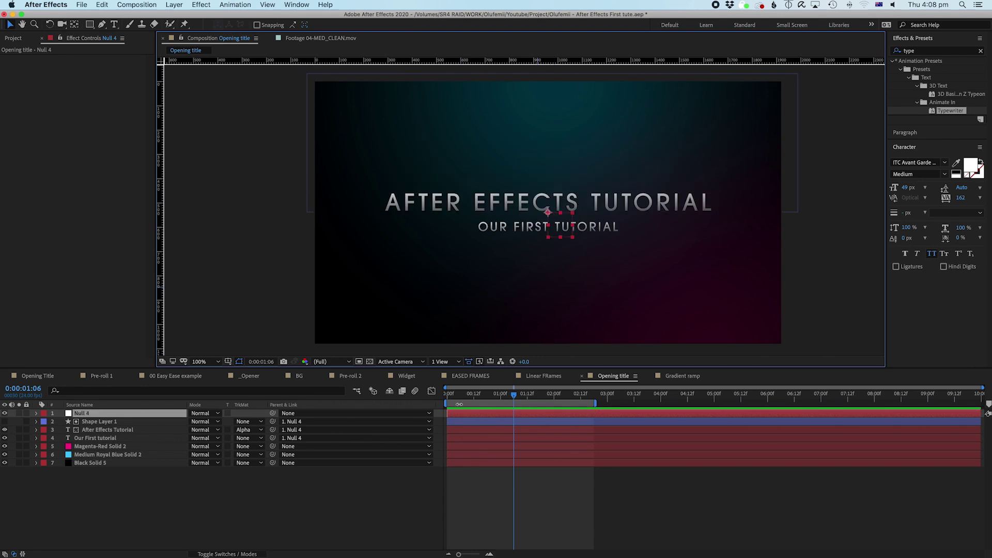
click(445, 395)
key(space)
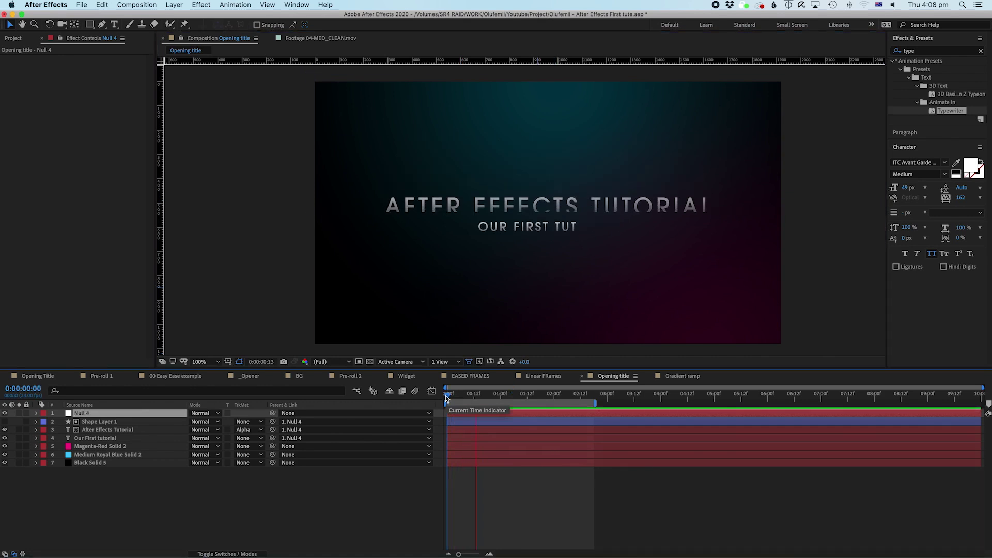
click(519, 423)
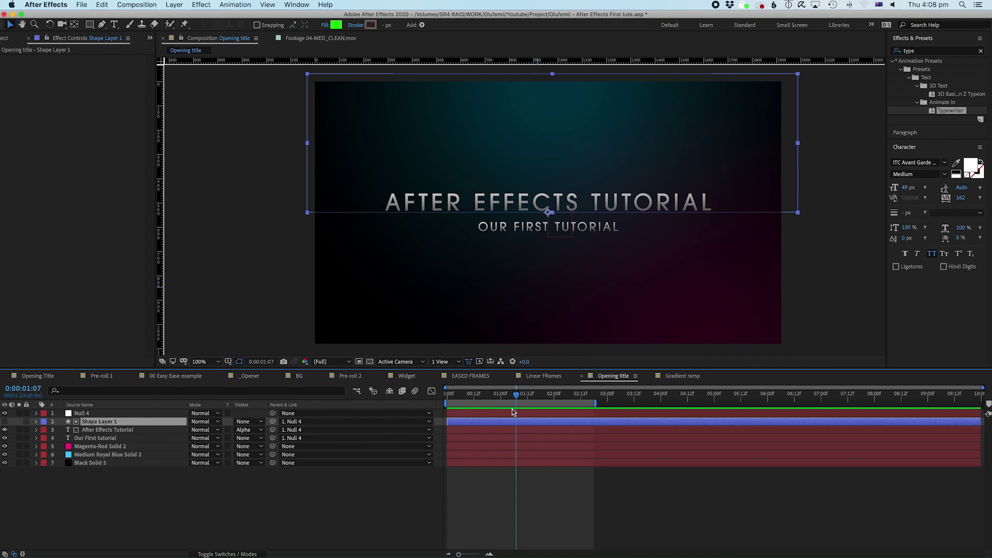
click(513, 413)
drag(561, 227, 570, 159)
key(ctrl+z)
click(105, 430)
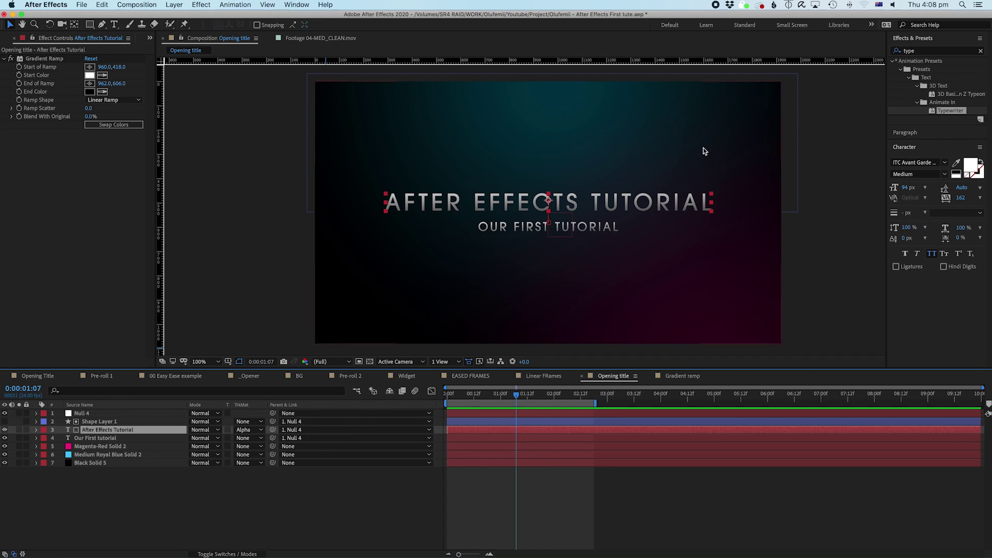
click(82, 413)
click(566, 228)
drag(566, 227, 565, 174)
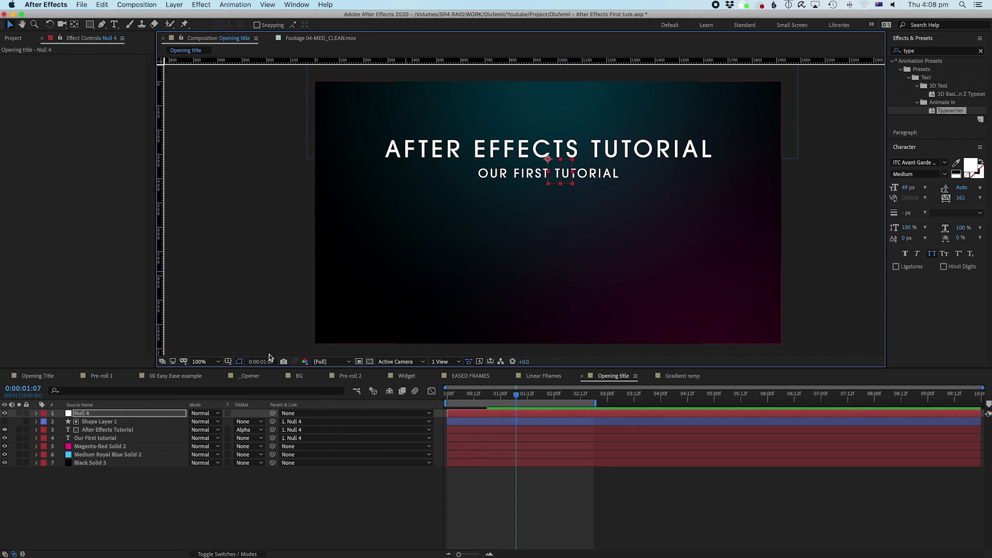
click(100, 430)
click(90, 66)
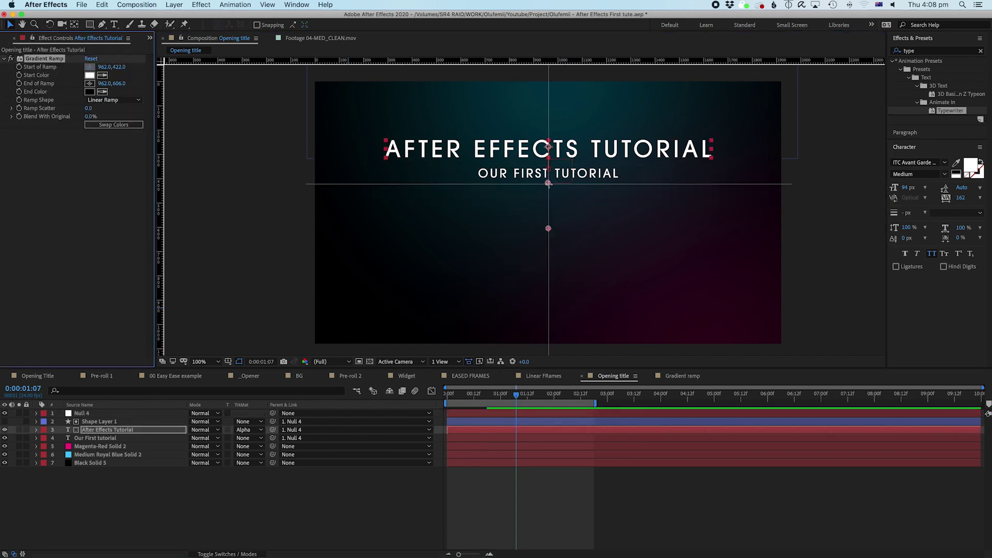
click(548, 122)
drag(548, 231, 548, 168)
drag(549, 124, 548, 133)
key(super+z)
key(super+z)
key(super+z)
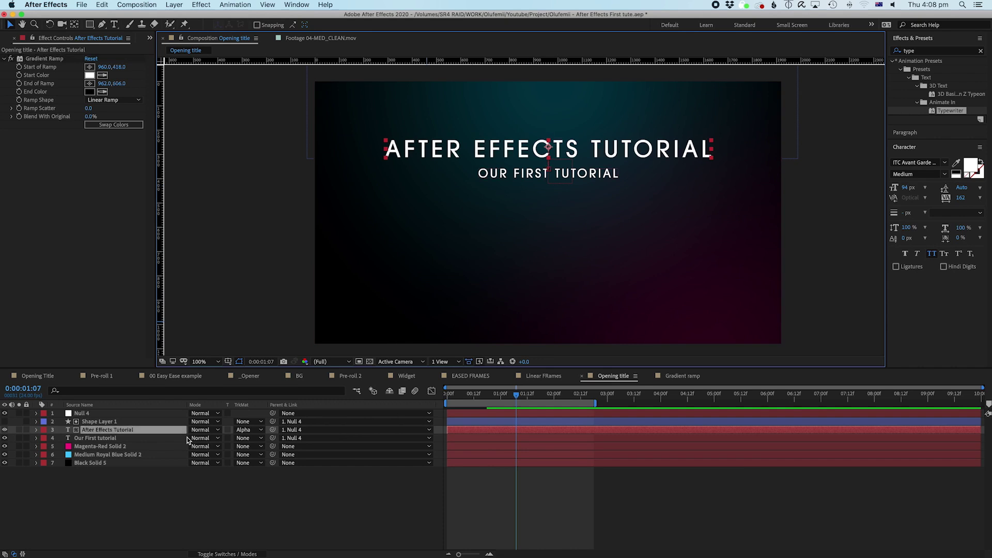
click(130, 413)
key(Home)
key(space)
key(space)
click(109, 479)
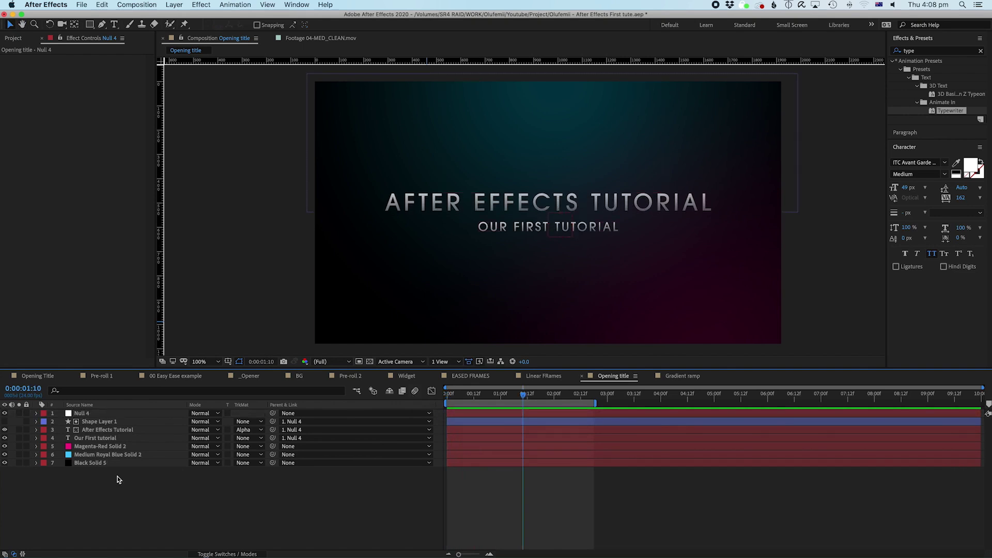
drag(89, 24, 121, 45)
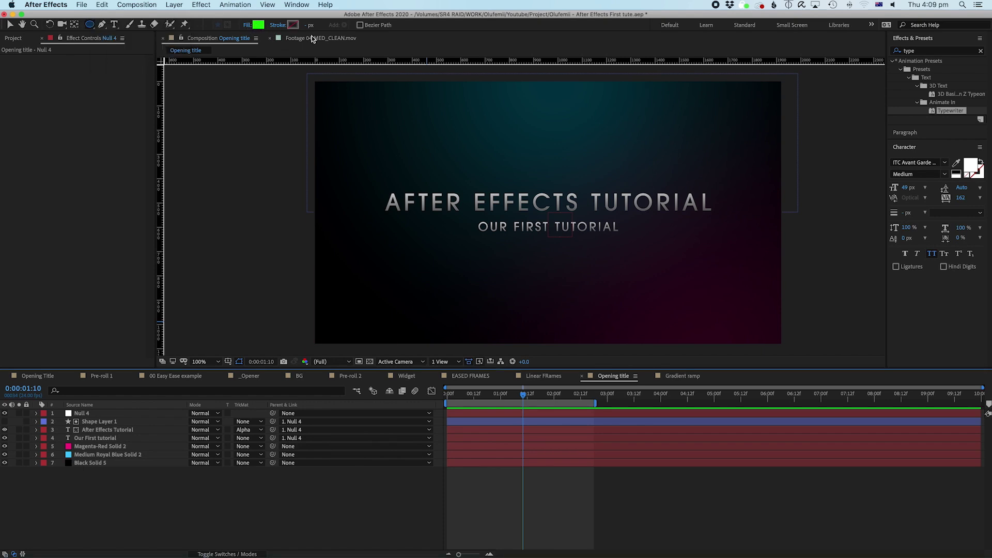
Step: Set new shapes to no fill with a white 1 px stroke
click(247, 25)
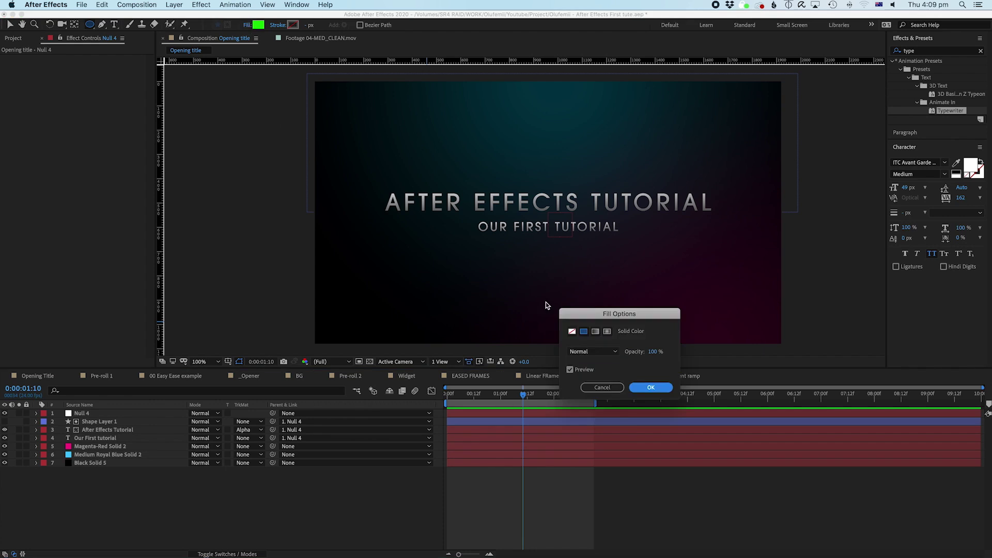
click(572, 332)
click(650, 387)
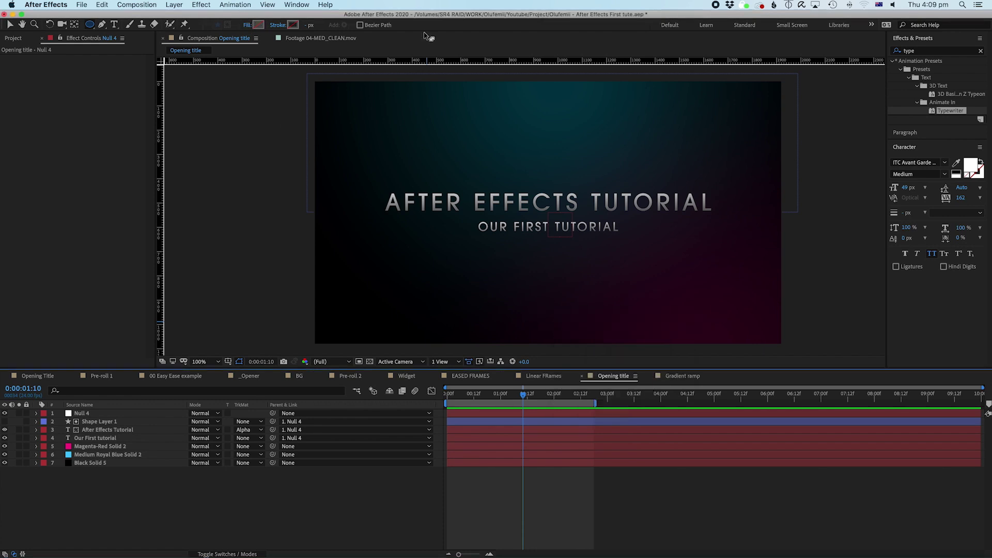
click(293, 25)
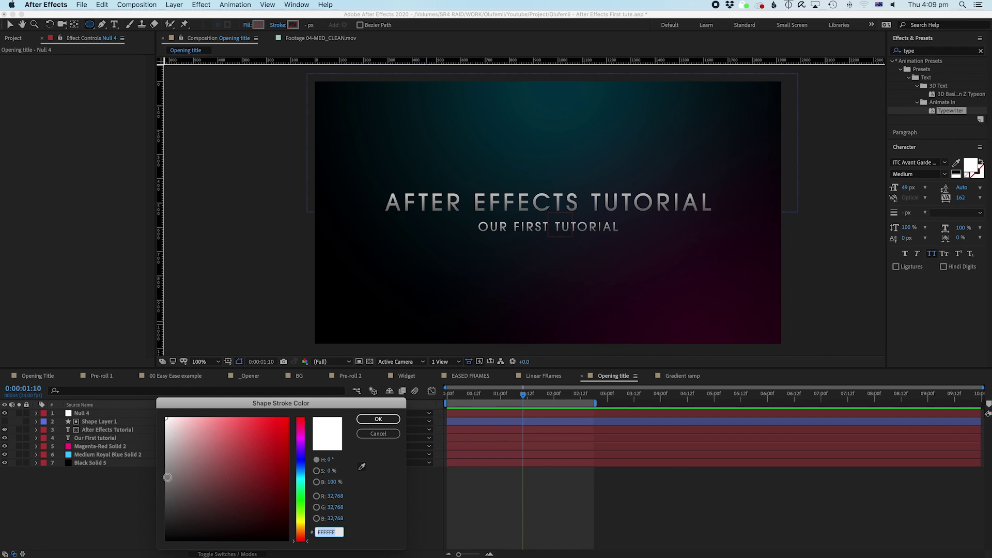
click(378, 419)
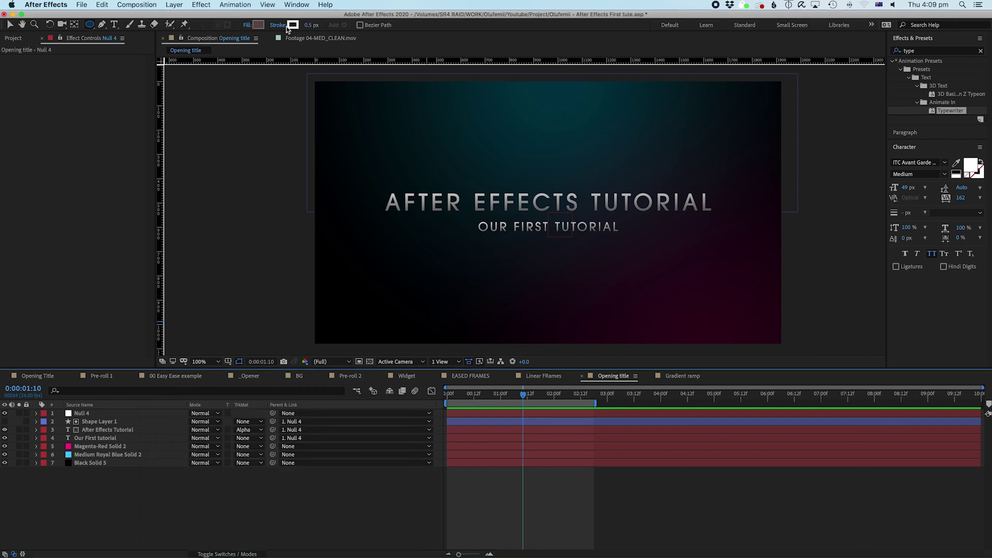
click(310, 26)
text(1)
key(Return)
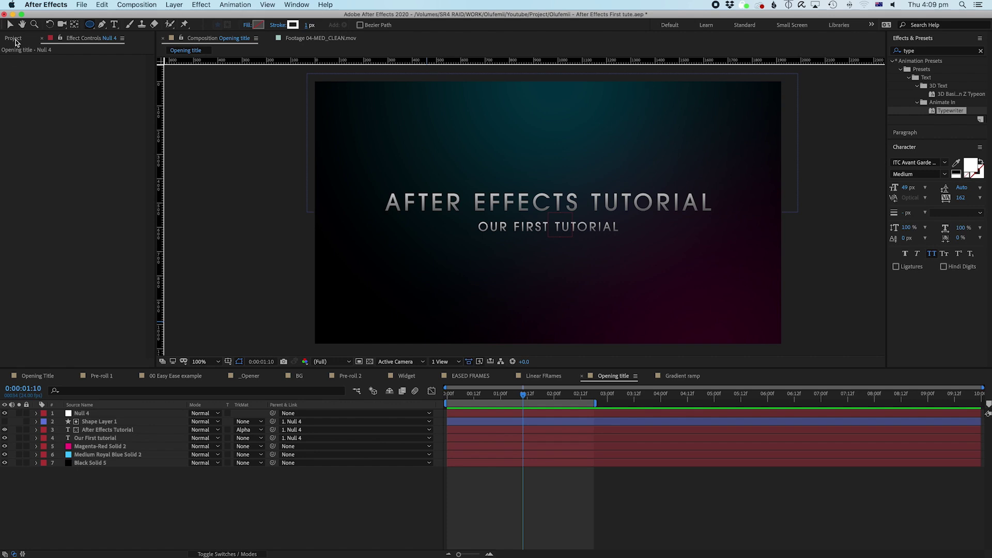
Step: Create a new 20-second composition named Circle
click(15, 39)
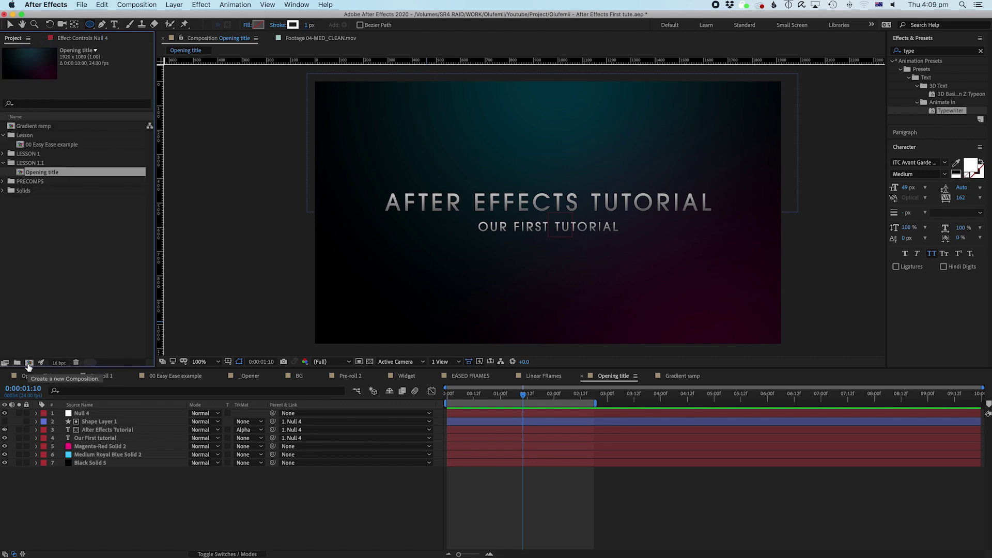
click(29, 362)
text(Circle)
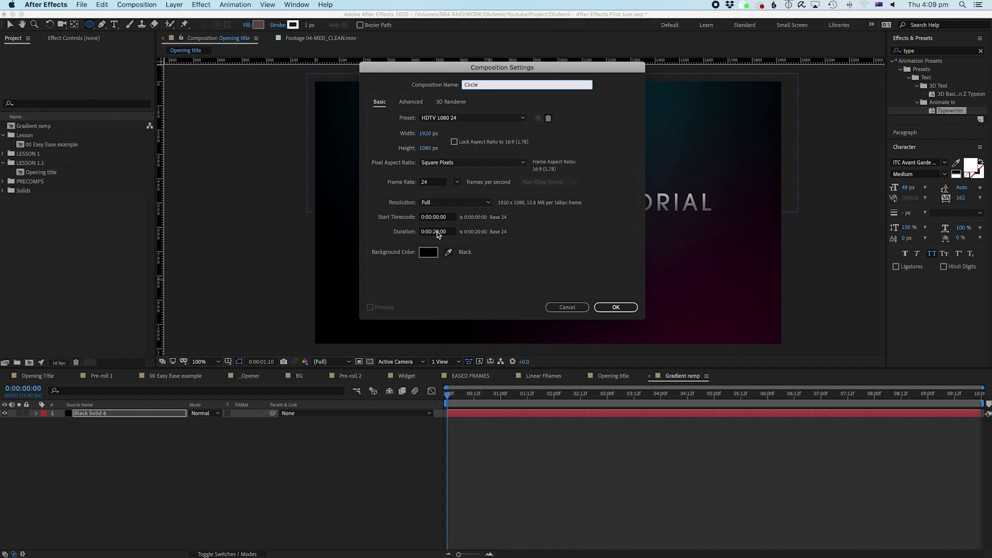
click(437, 232)
text(2000)
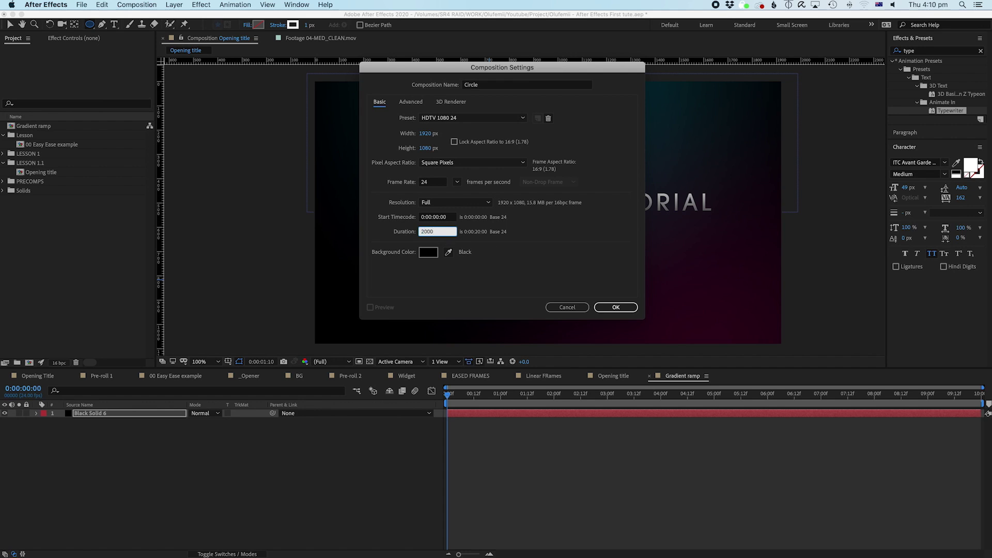
key(Return)
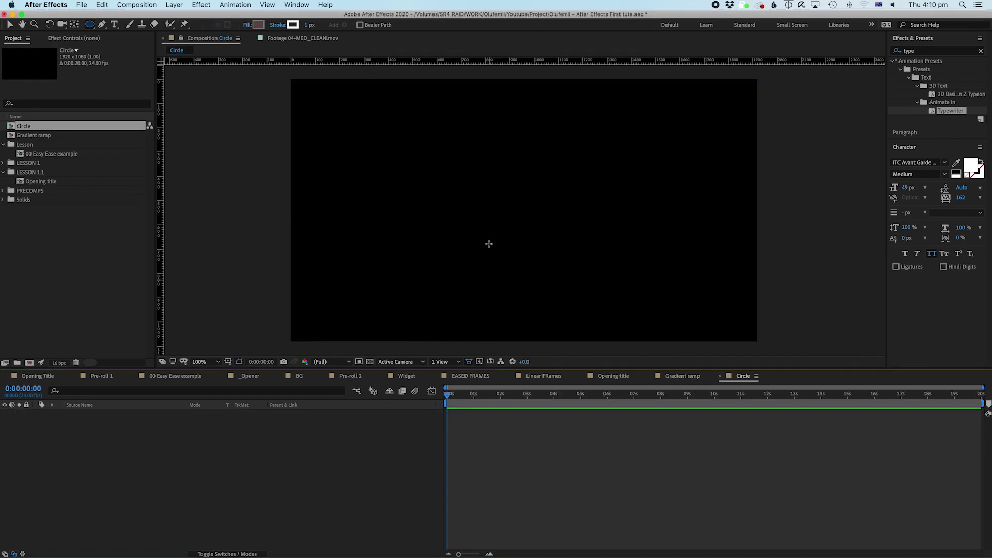
Step: Rename the Circle composition to Circle Widget
click(23, 128)
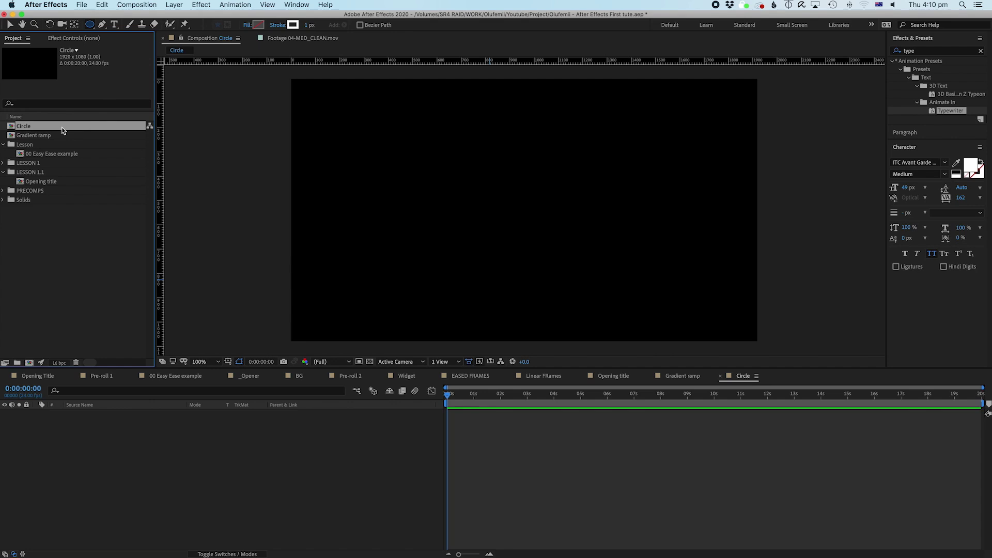
key(Return)
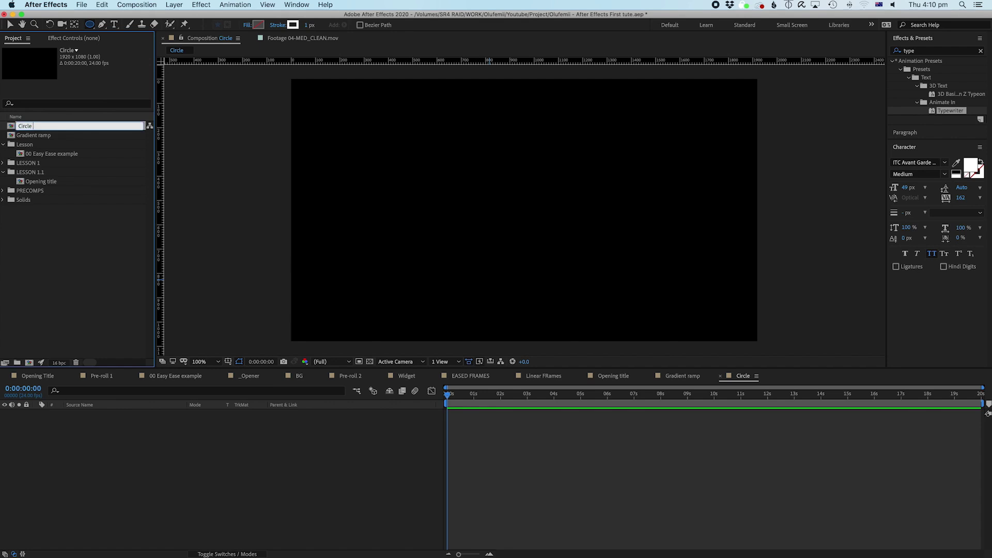
key(Return)
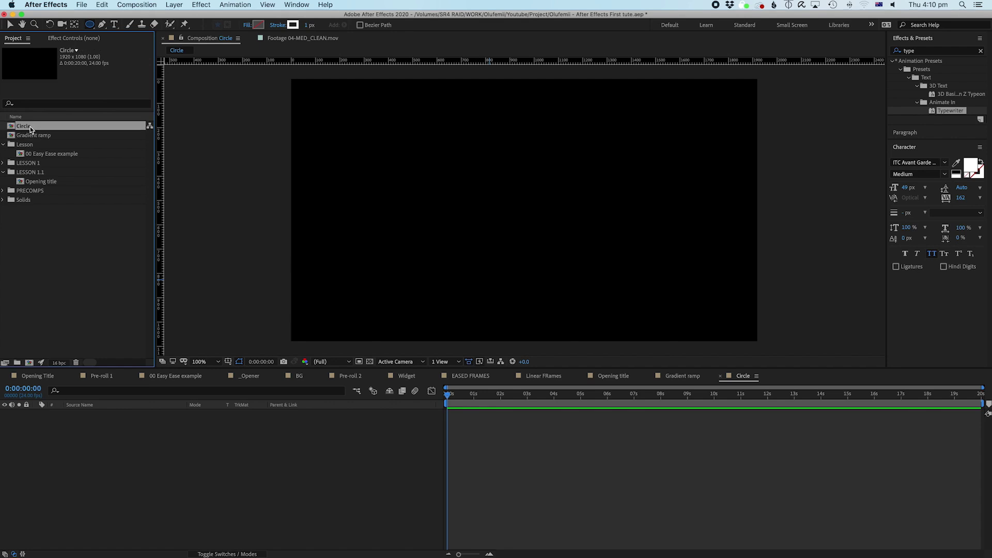
key(Return)
key(Right)
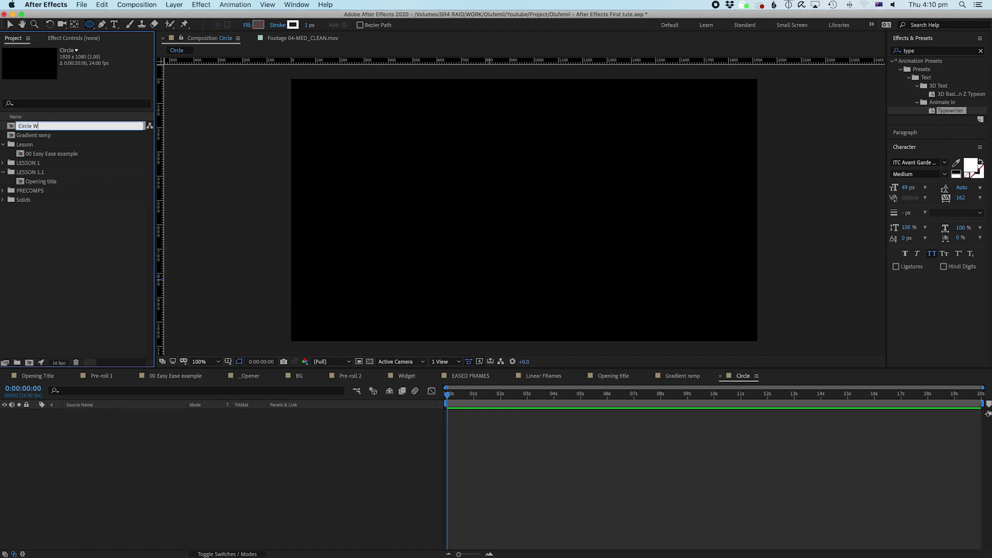
key(Return)
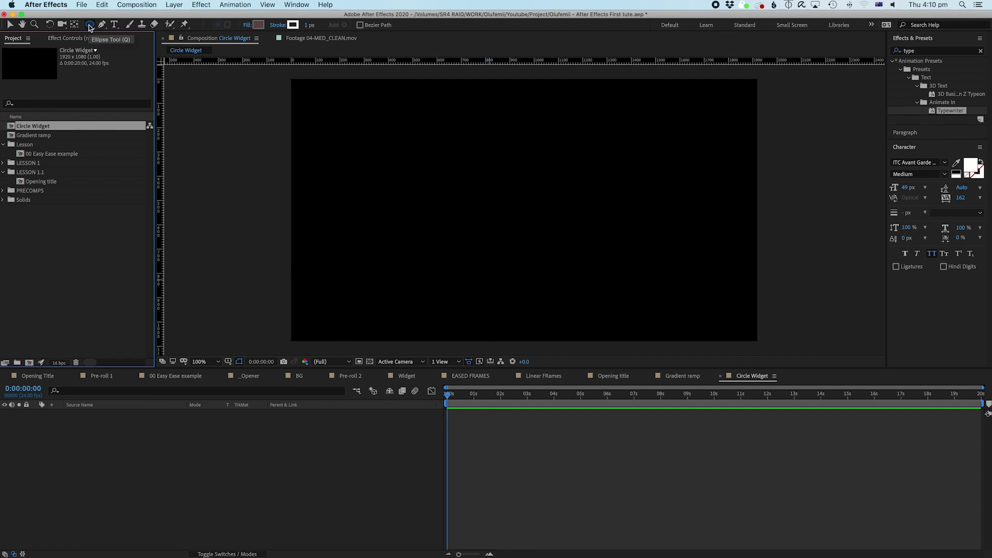
Step: Draw a large white outlined circle as Shape Layer 1, then centre its anchor point and the layer in the comp
mouse_move(431, 97)
mouse_down()
mouse_move(452, 160)
mouse_move(584, 327)
mouse_up()
click(581, 424)
click(583, 413)
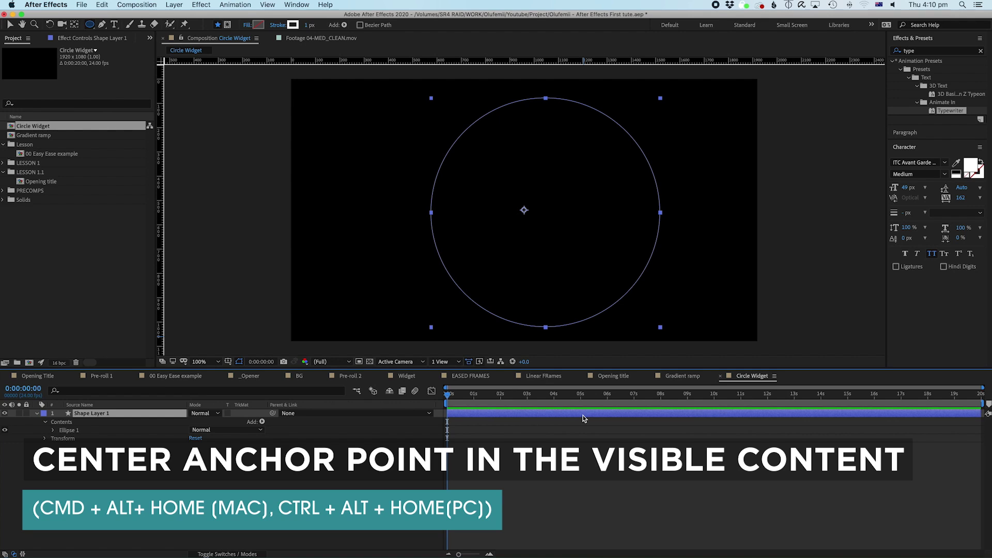
key(super+alt+Home)
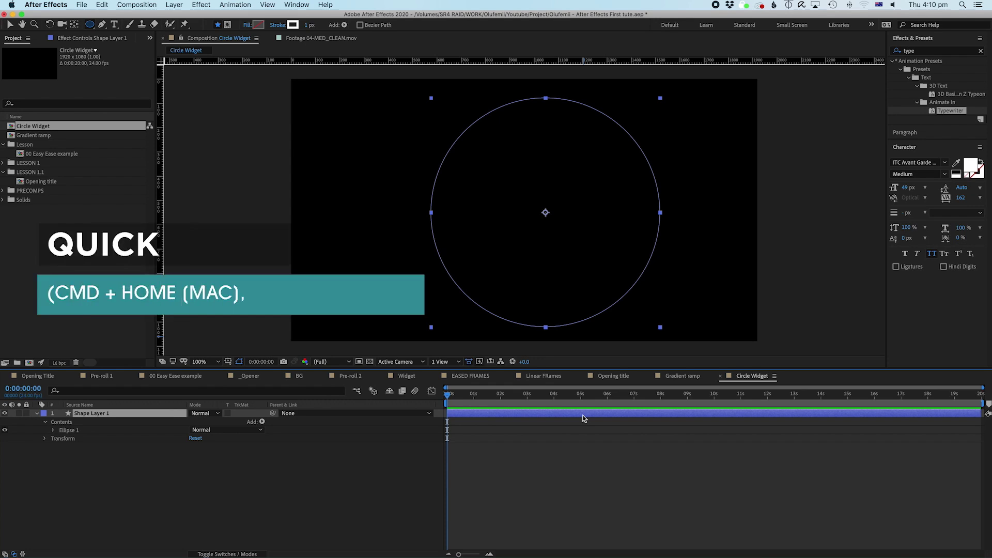
key(super+Home)
click(518, 543)
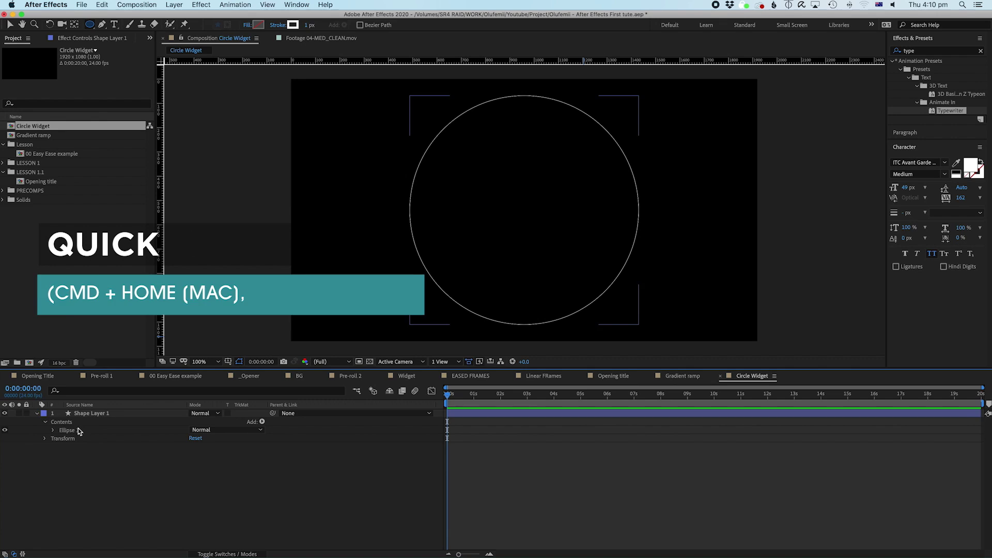
click(104, 414)
click(77, 449)
click(38, 413)
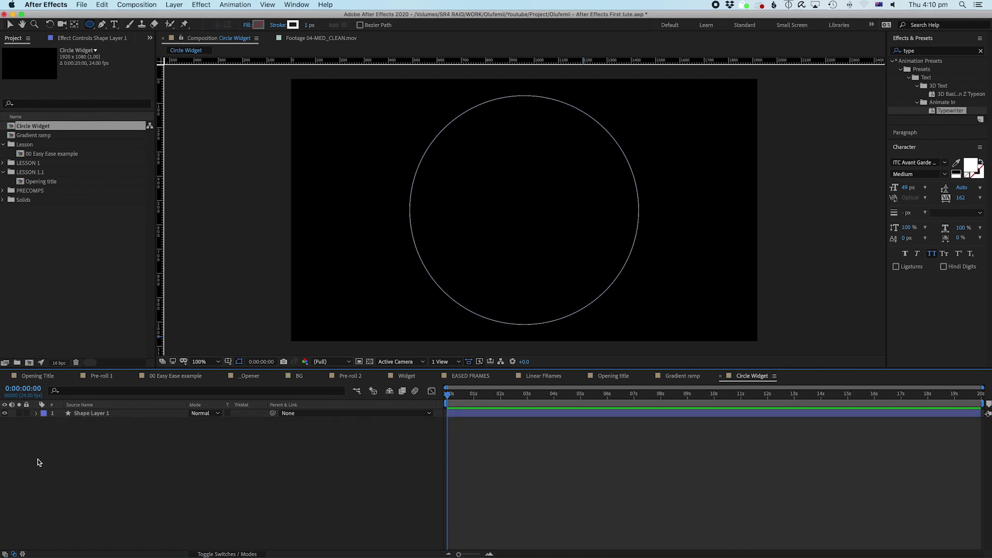
click(36, 414)
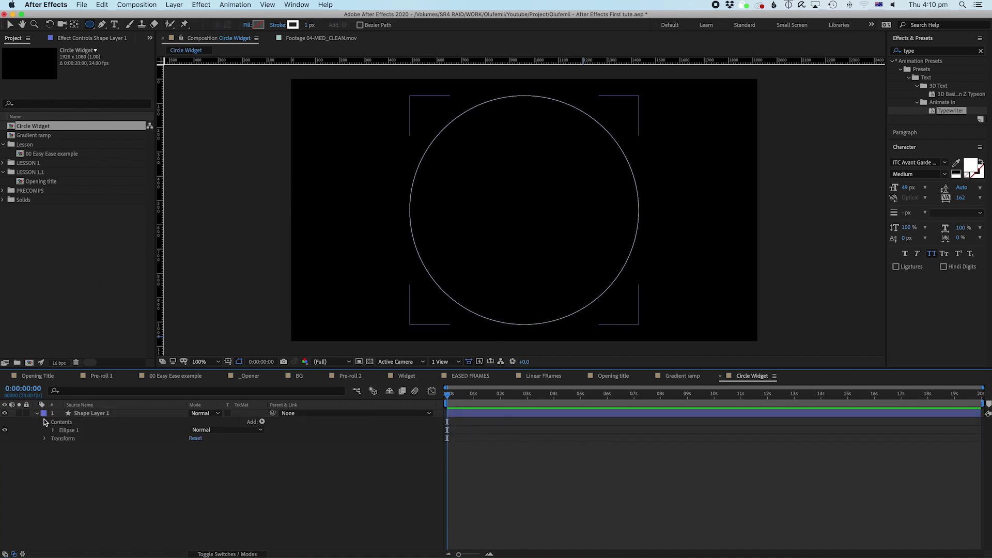
click(45, 422)
click(45, 422)
click(67, 430)
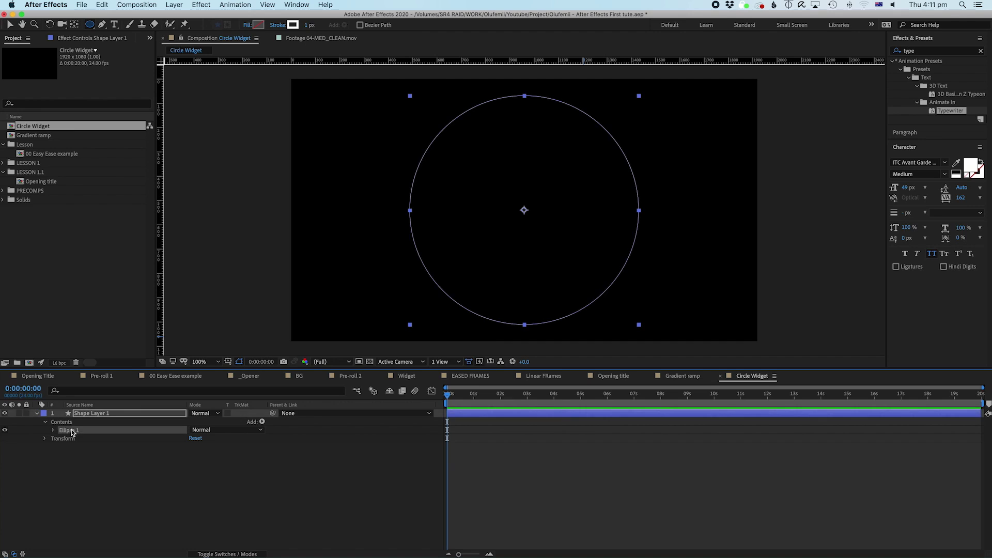
click(52, 430)
click(52, 431)
click(45, 422)
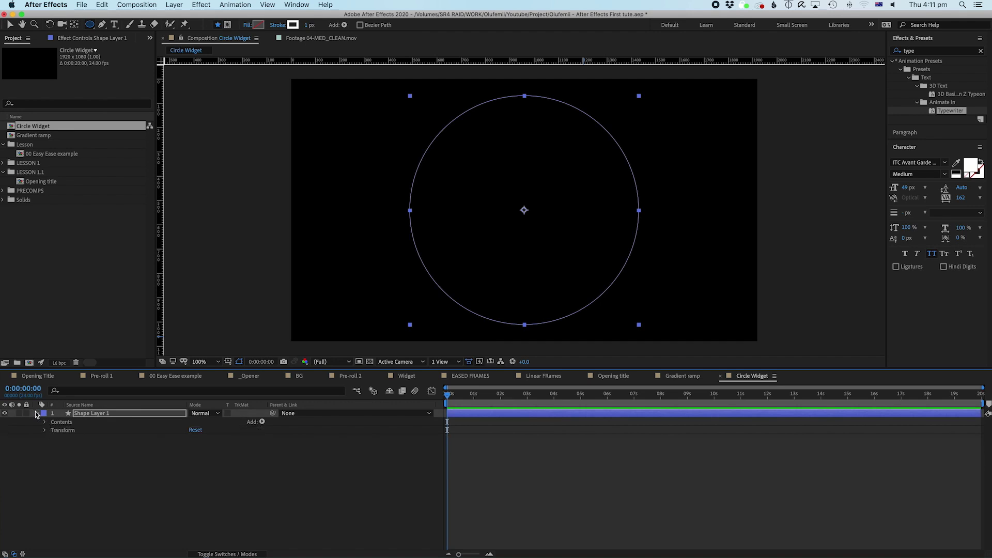
click(44, 423)
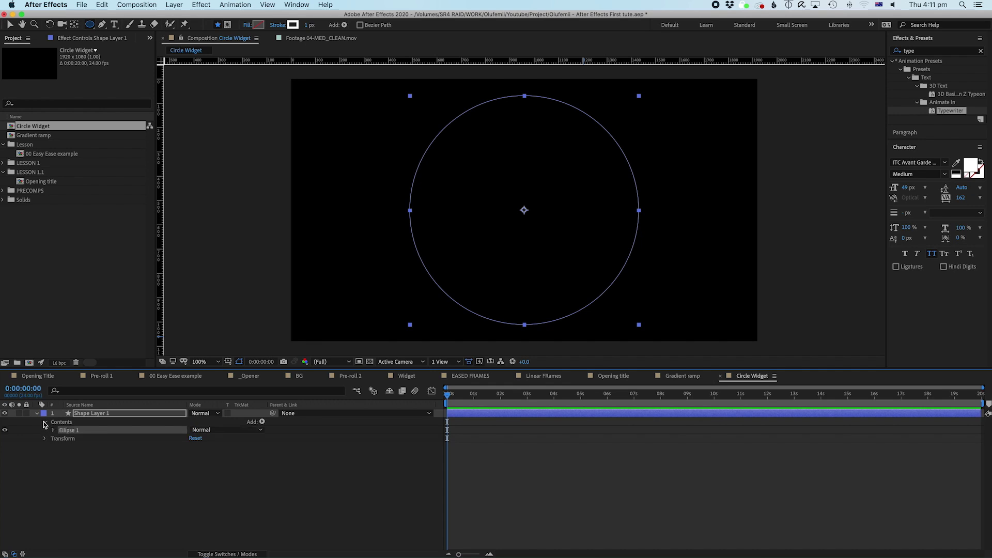
click(54, 431)
click(61, 439)
drag(206, 445, 187, 460)
click(61, 463)
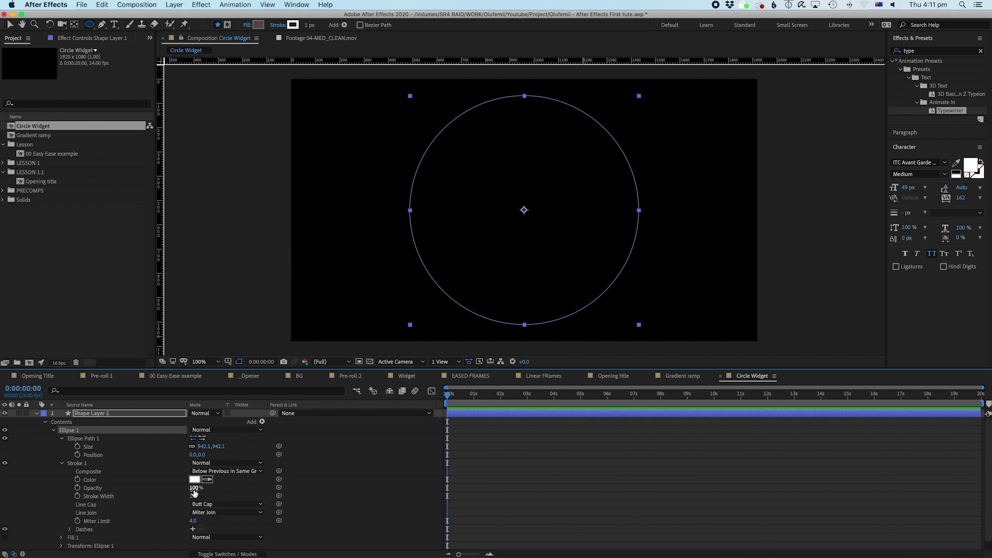
drag(194, 495, 208, 497)
key(super+z)
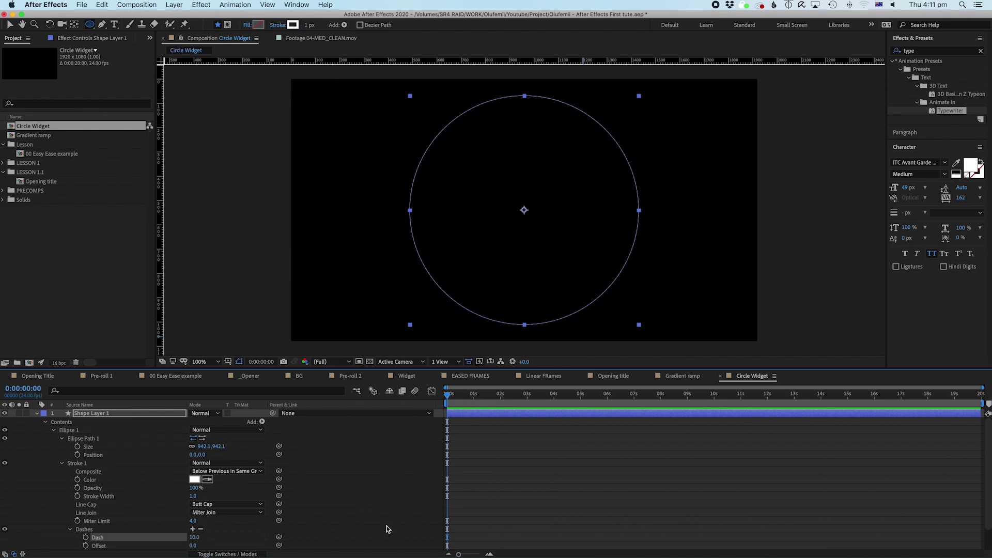
scroll(207, 520, down, 1)
click(192, 512)
drag(195, 520, 229, 520)
drag(193, 479, 204, 479)
click(600, 528)
key(super+z)
key(super+z)
key(super+z)
key(super+z)
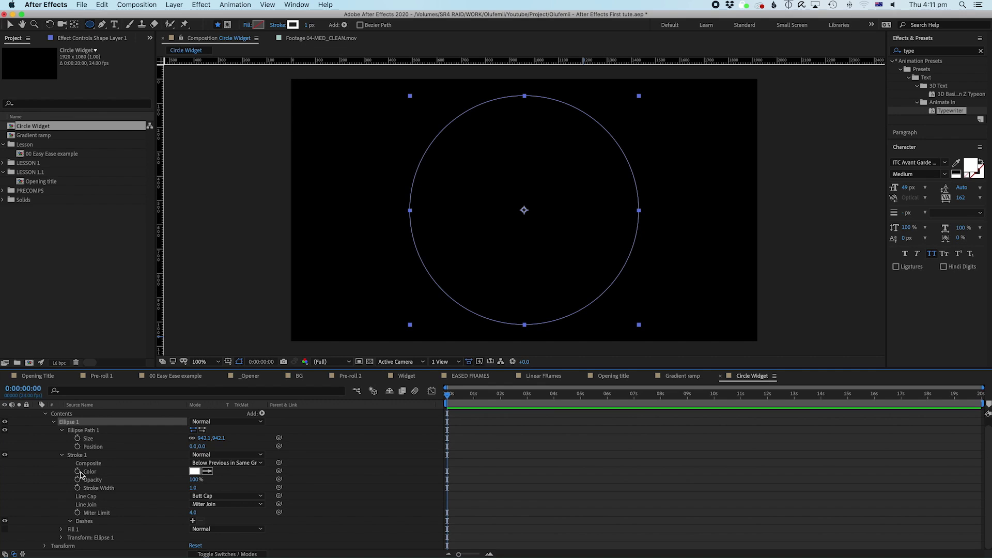
click(53, 425)
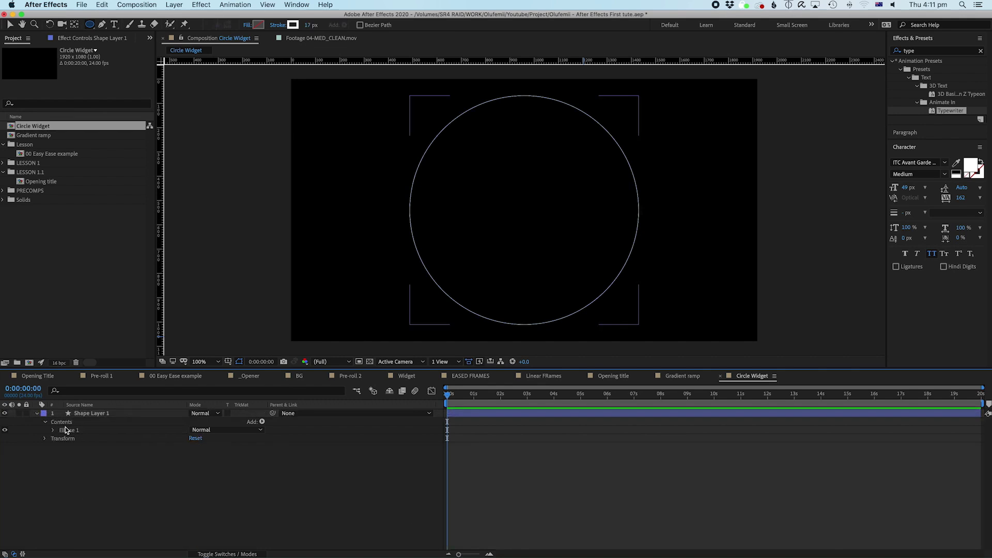
Step: Try a radial gradient fill on the circle and accept the gradient colours
click(258, 24)
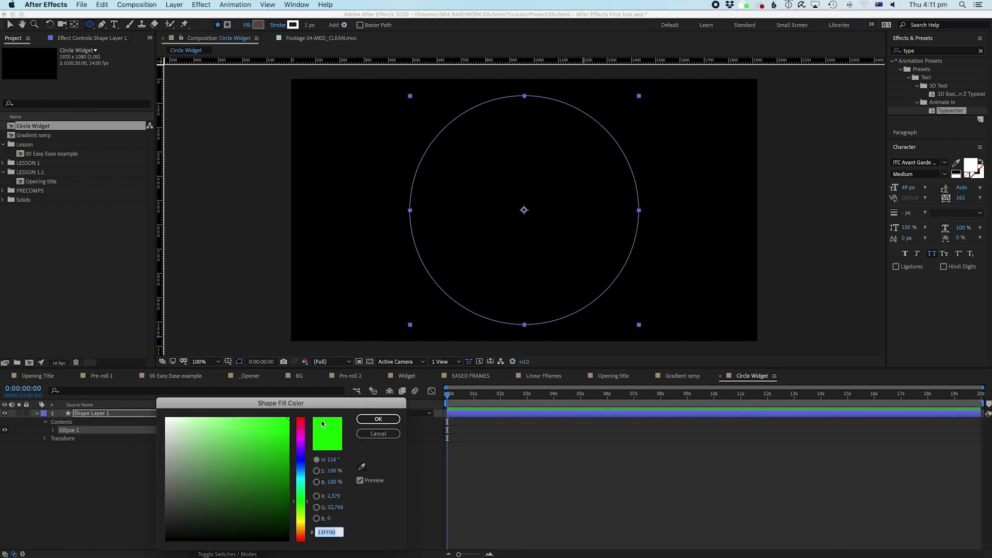
click(375, 433)
click(247, 25)
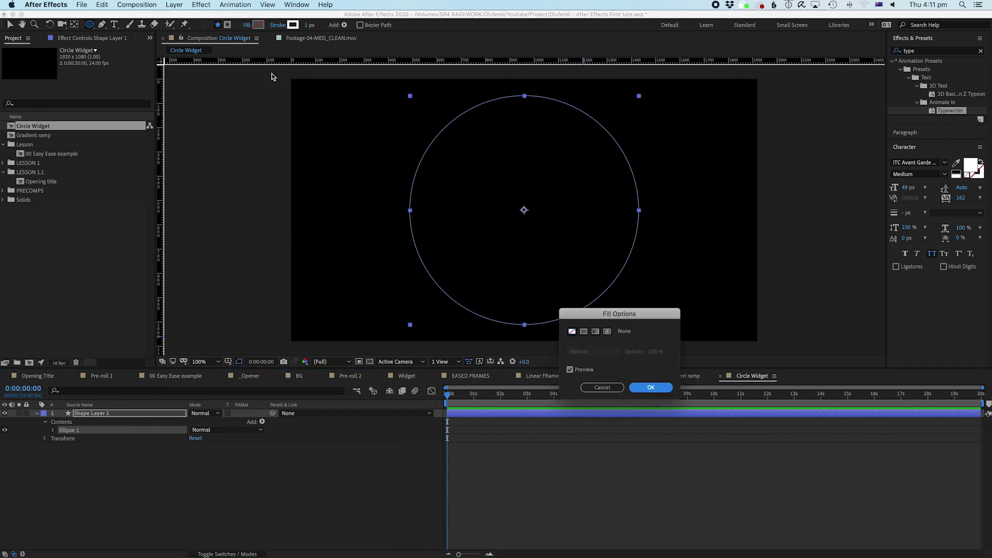
click(607, 332)
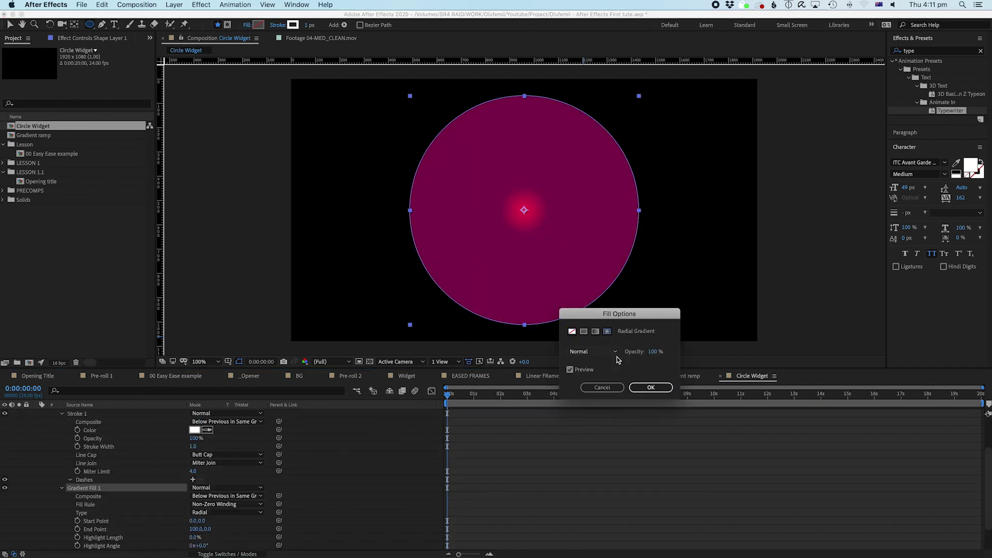
click(651, 389)
click(258, 25)
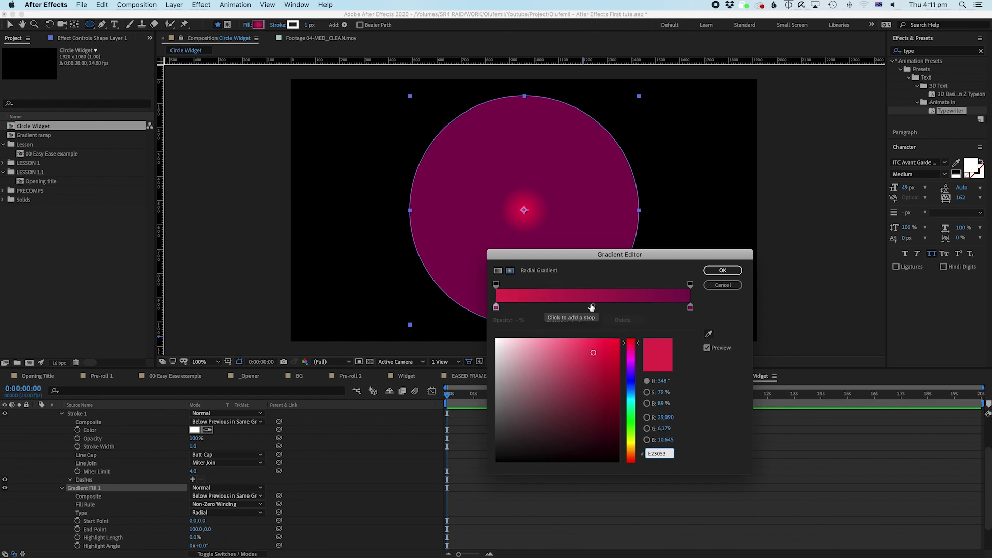
click(722, 270)
Step: Spread the radial gradient by dragging its End Point value
scroll(93, 497, down, 2)
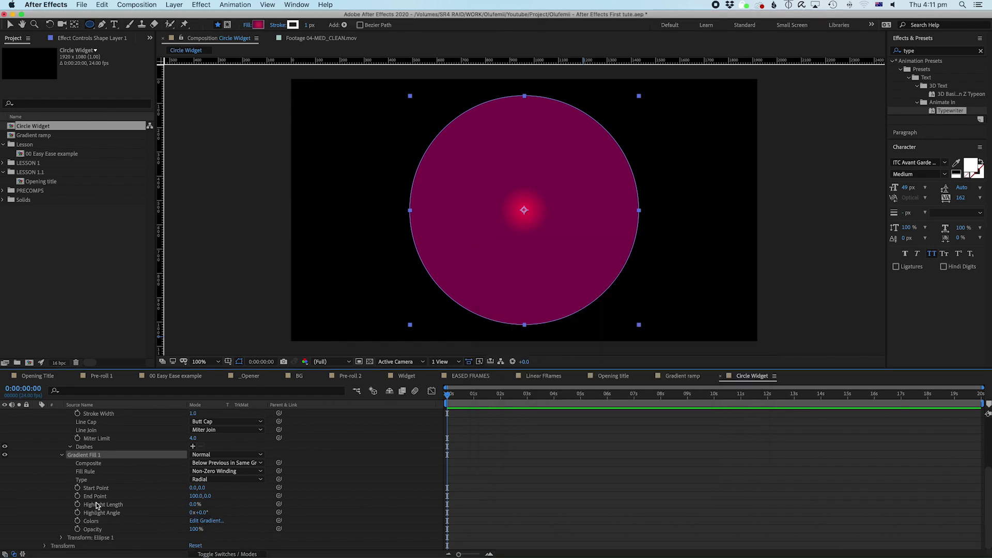
click(98, 488)
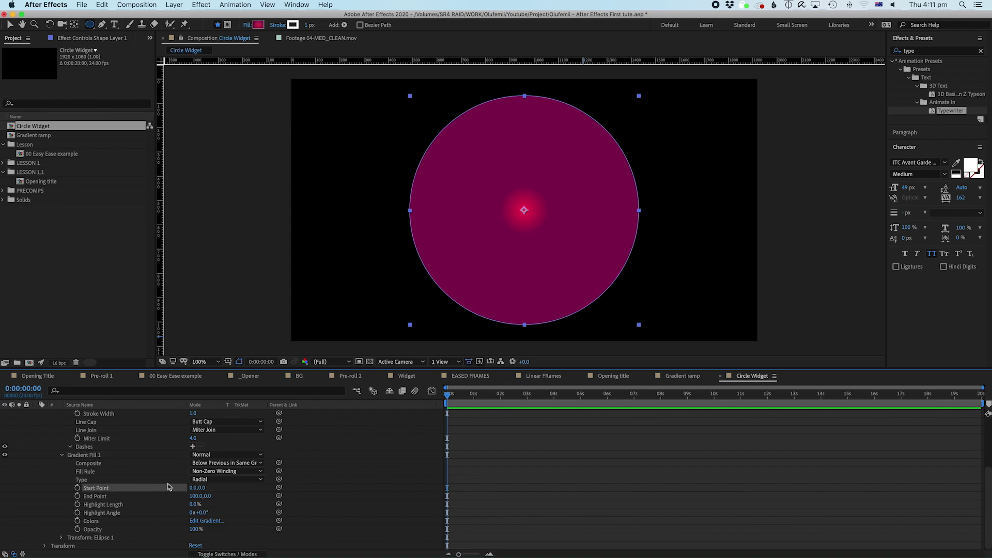
drag(192, 489, 323, 483)
click(496, 484)
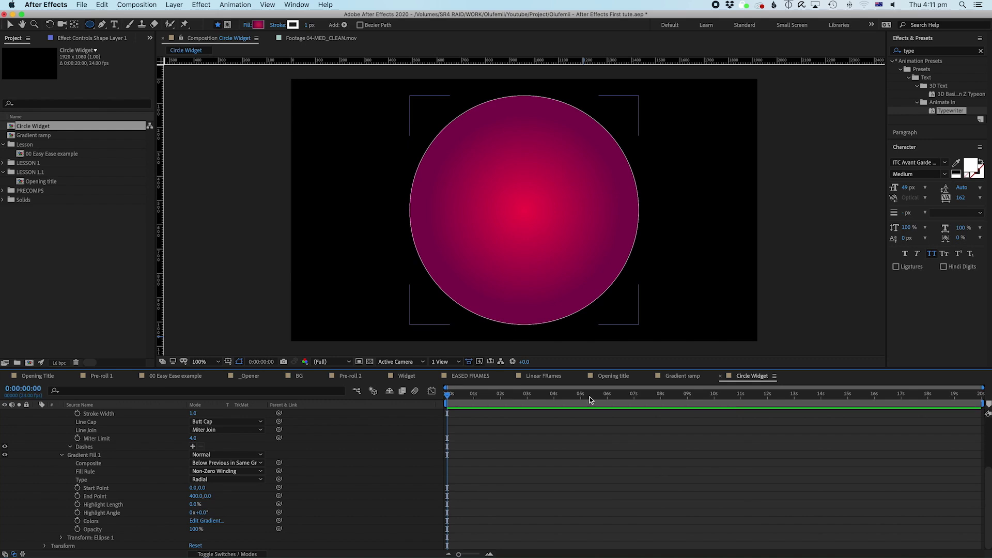
scroll(569, 459, up, 4)
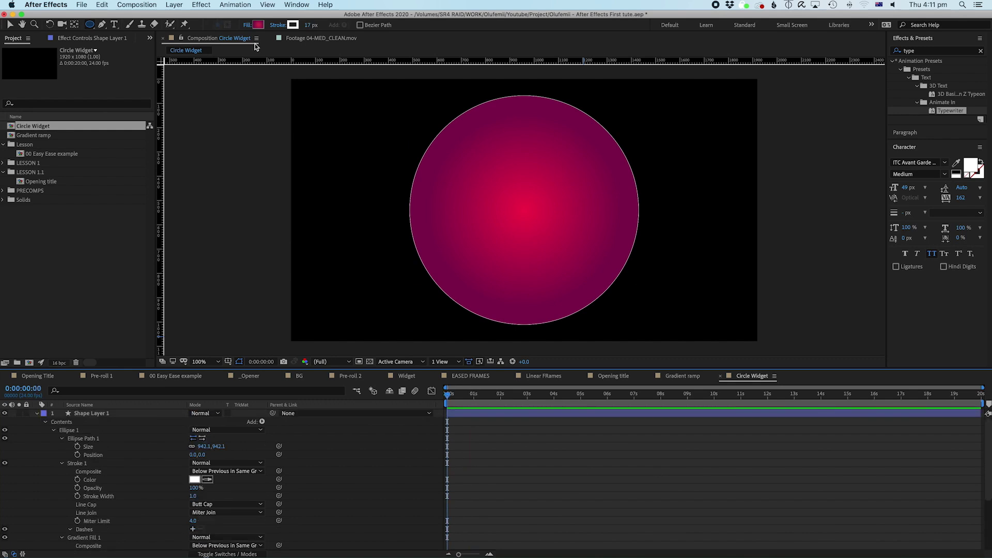
Step: Set the circle layer's fill to None and collapse the Ellipse 1 properties
click(247, 25)
click(572, 332)
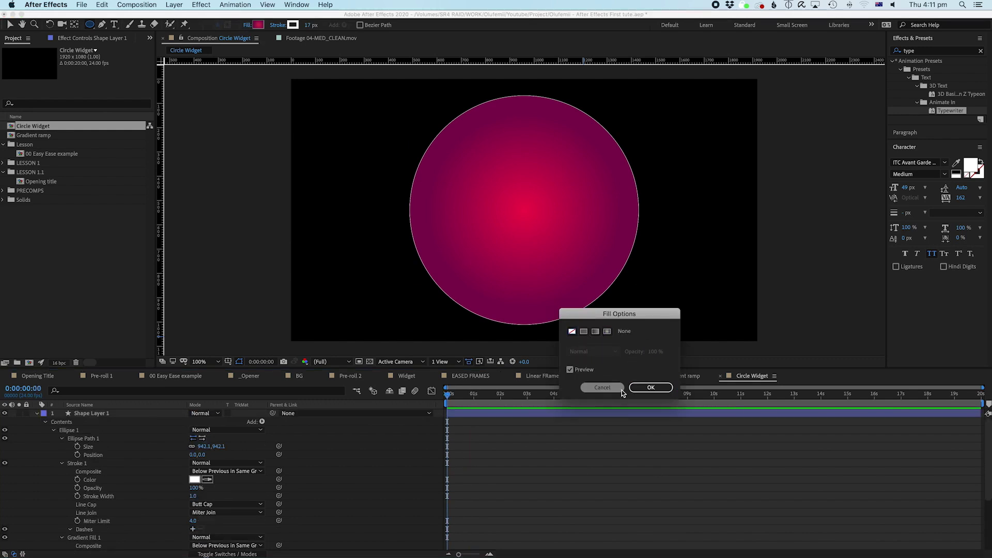
click(645, 387)
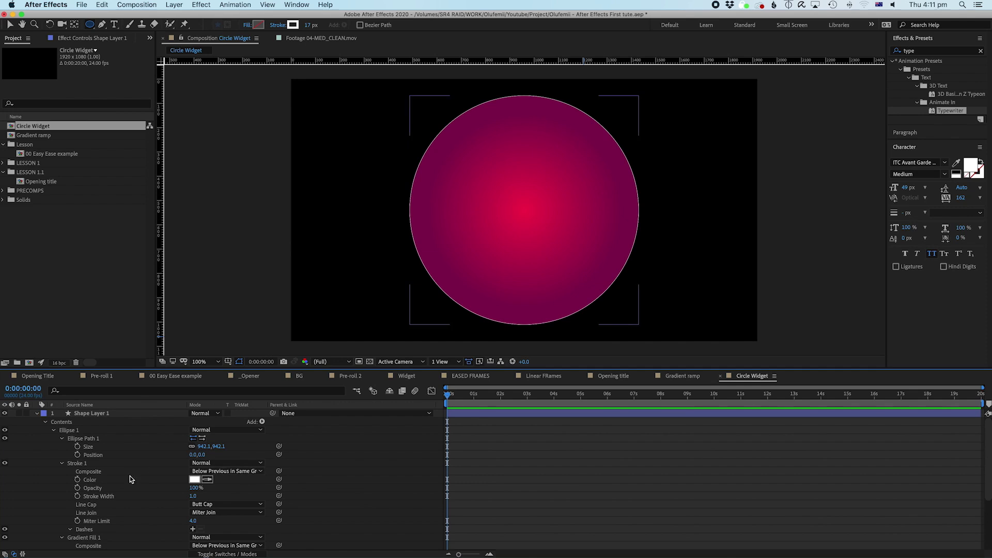
click(88, 413)
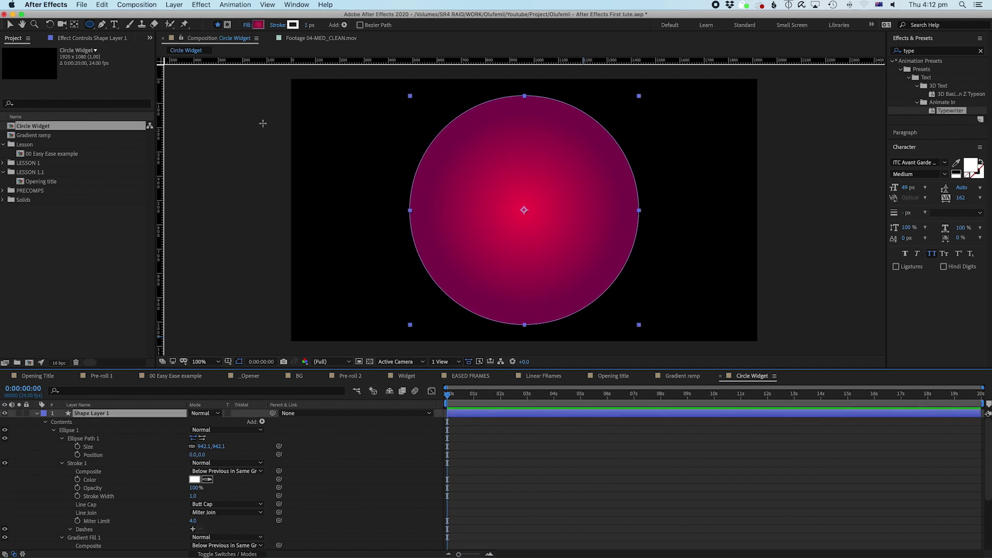
click(245, 25)
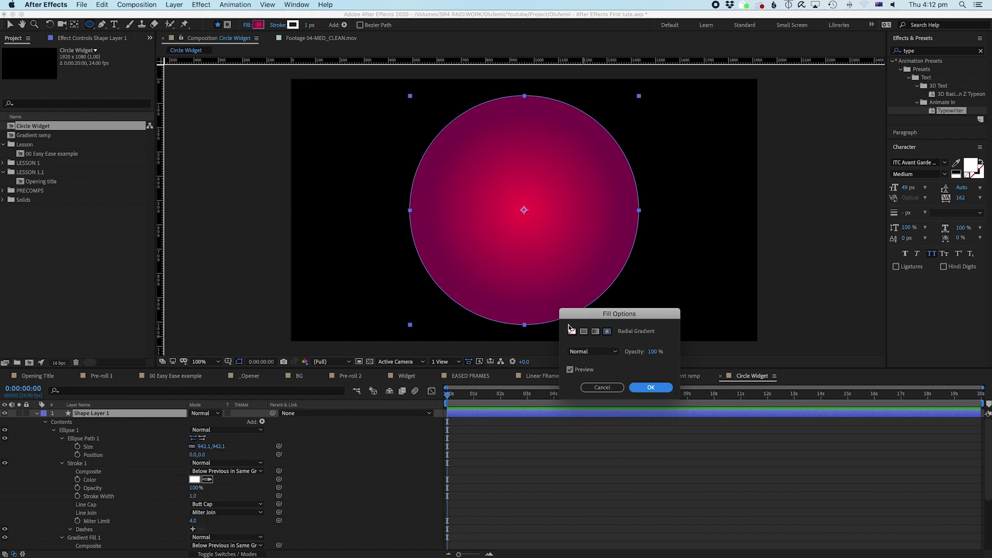
click(572, 331)
click(651, 387)
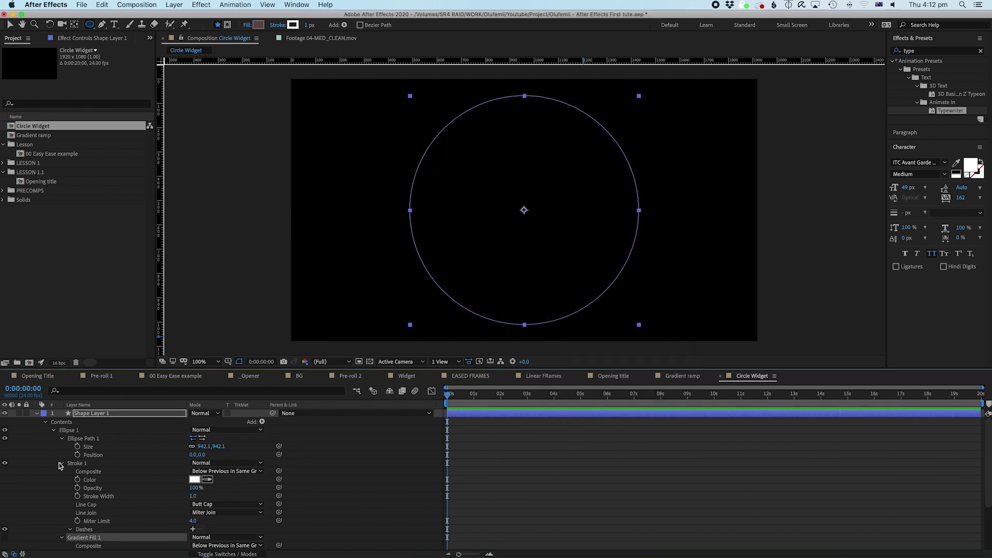
click(52, 431)
click(72, 430)
click(70, 422)
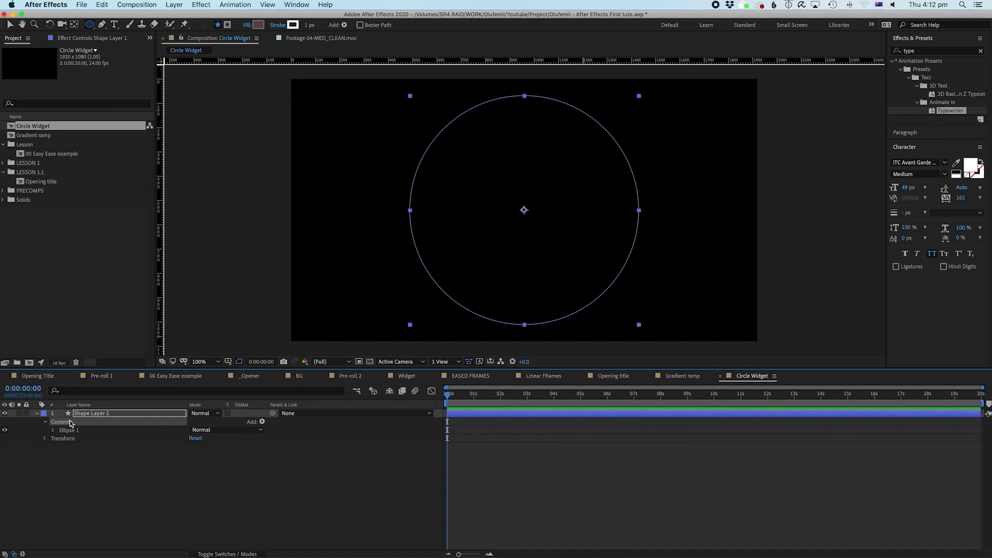
Step: Add Trim Paths to the circle and set an End keyframe at 0:00:00:15
click(263, 422)
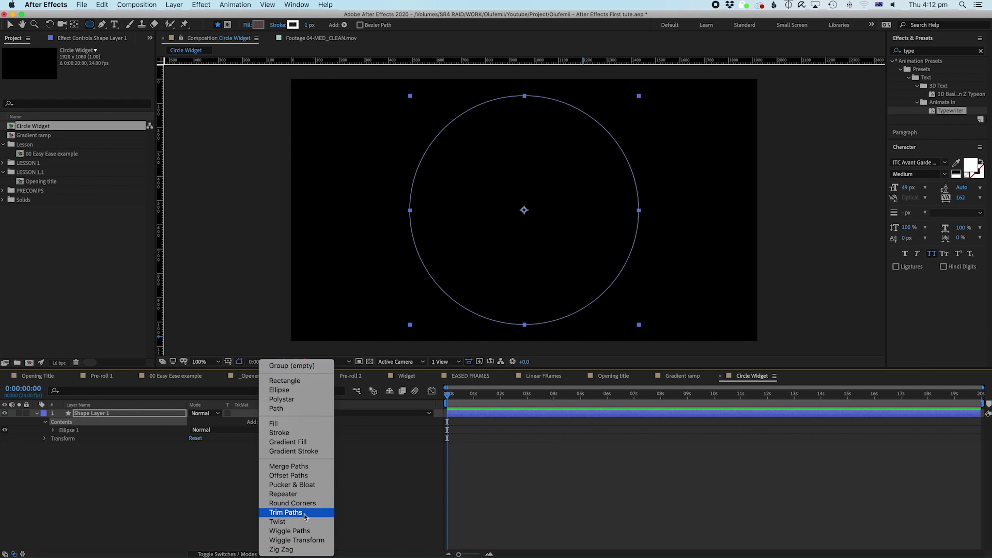
click(304, 513)
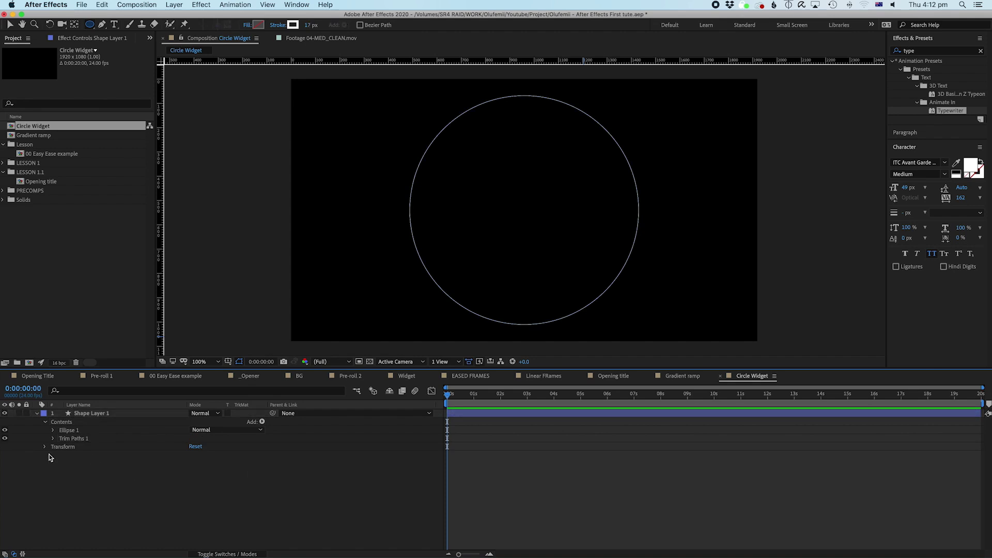
click(53, 439)
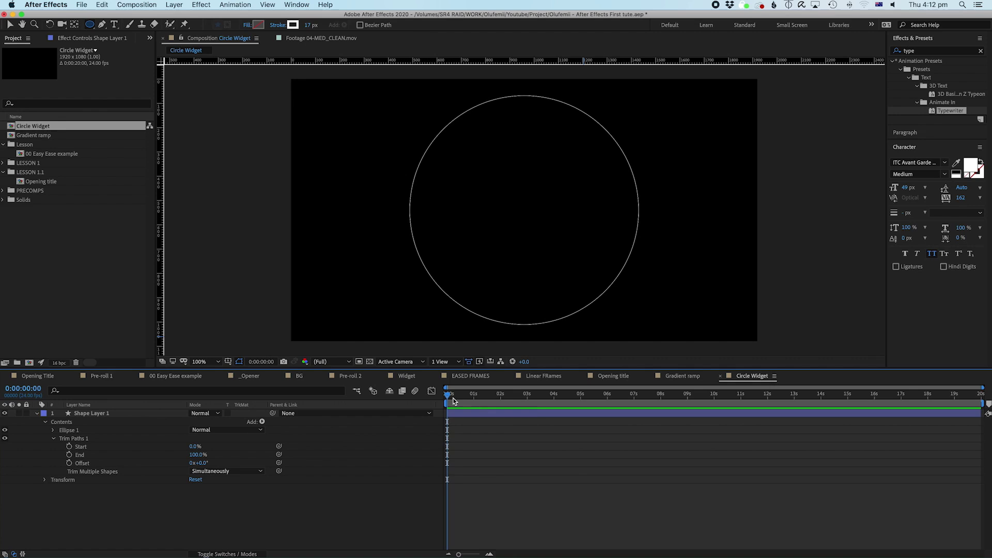
drag(451, 397, 466, 397)
key(Page_Up)
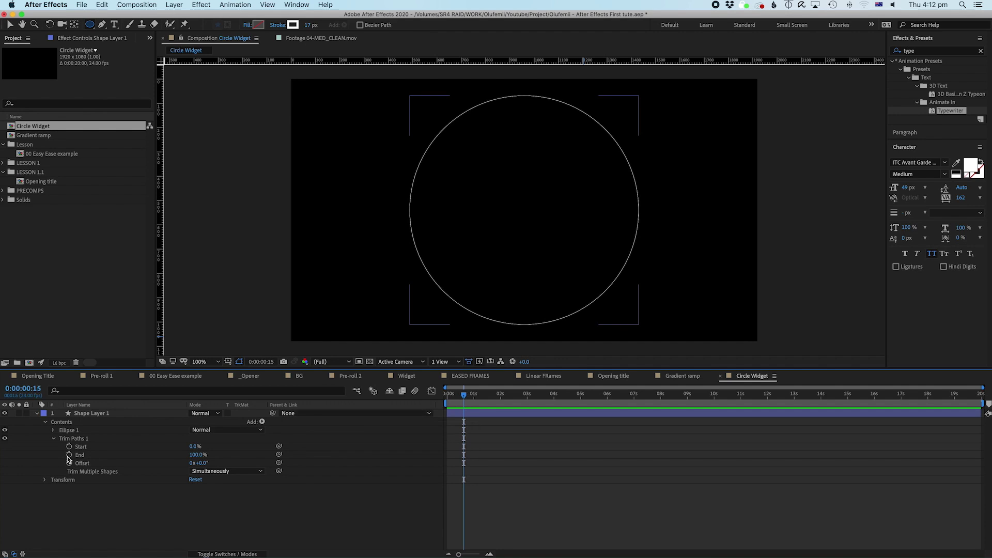
click(69, 454)
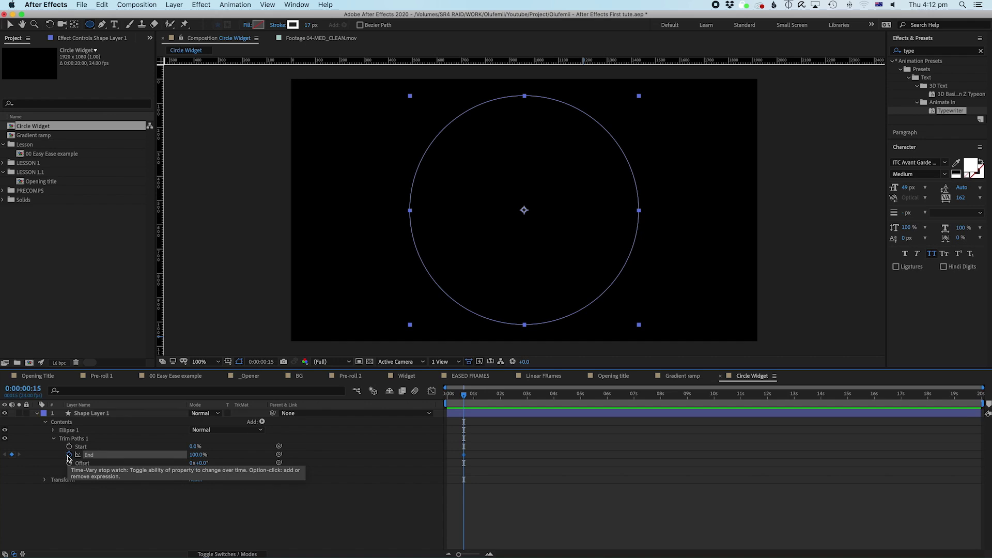
Step: Set Trim Paths End to 0% at the start and preview the stroke
drag(458, 396, 440, 395)
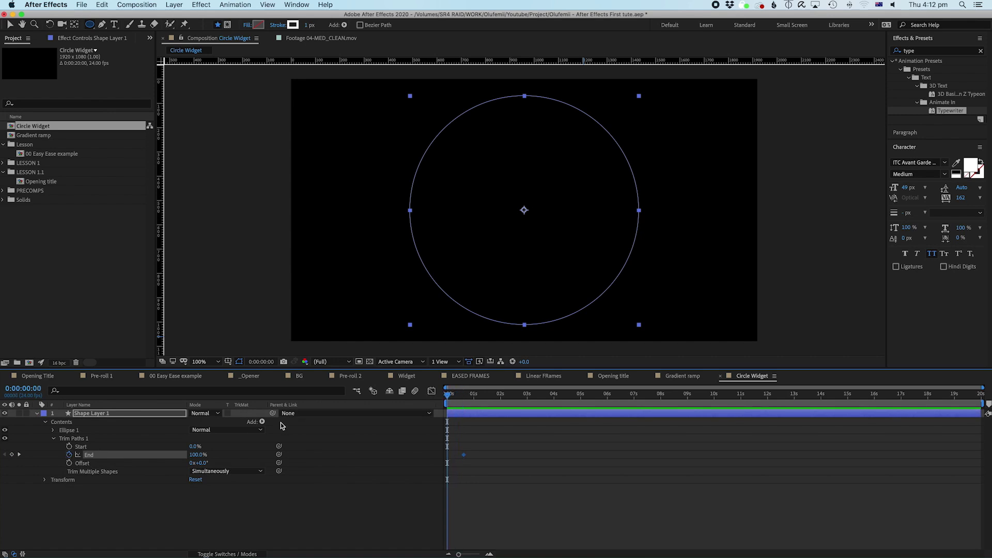
click(195, 454)
text(0)
key(Return)
click(582, 513)
key(space)
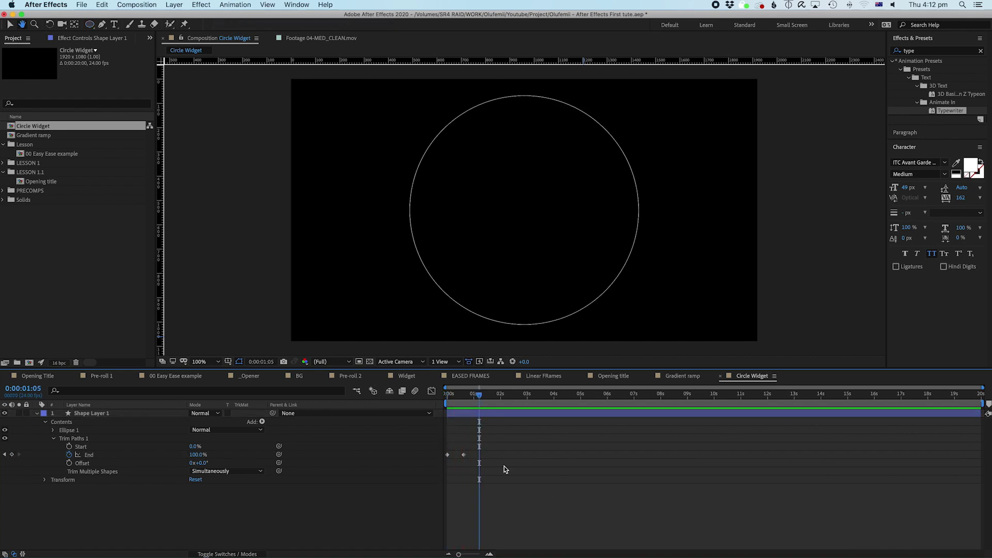
Step: Set End to 75% at 15 frames and play back the draw-on animation
drag(456, 398, 463, 398)
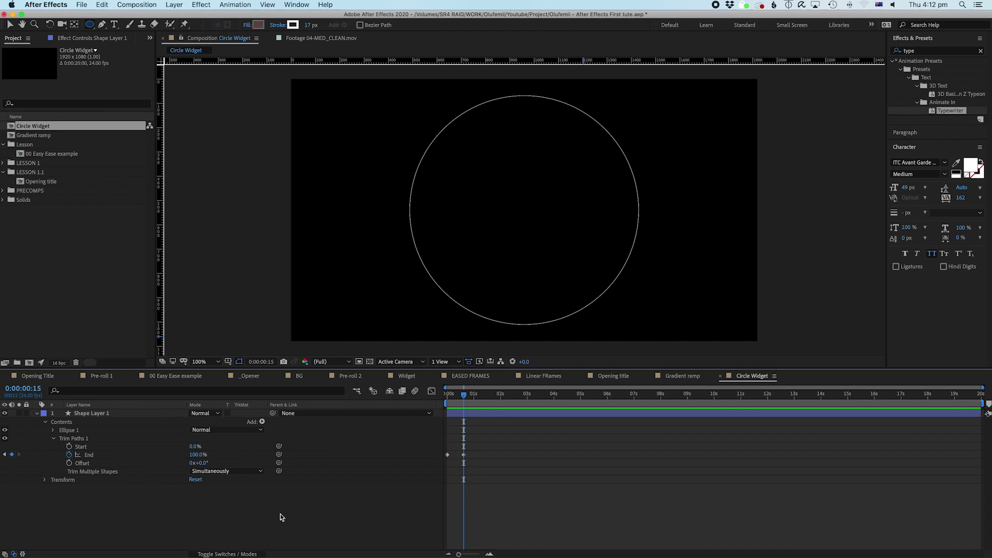
click(198, 455)
key(Return)
drag(495, 426, 427, 411)
key(space)
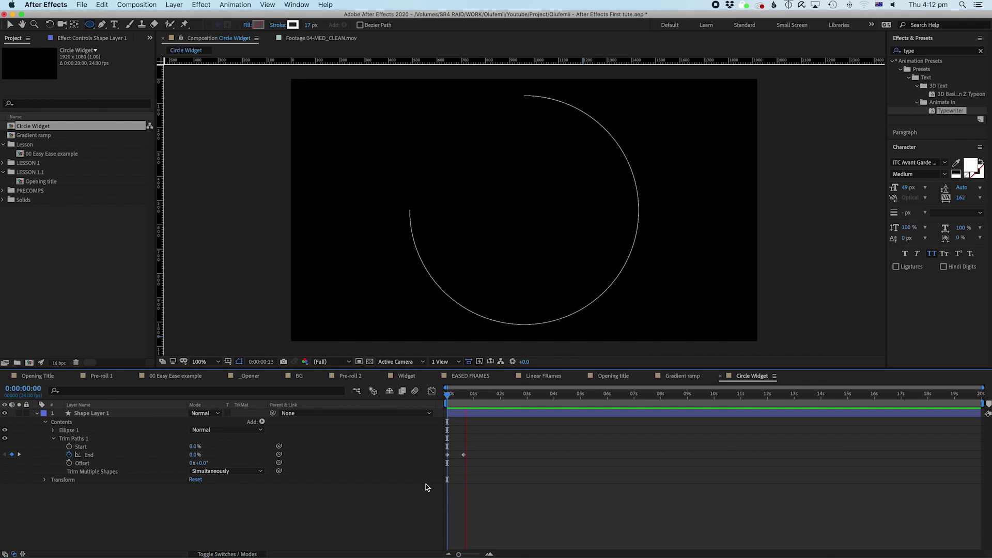
key(space)
click(463, 394)
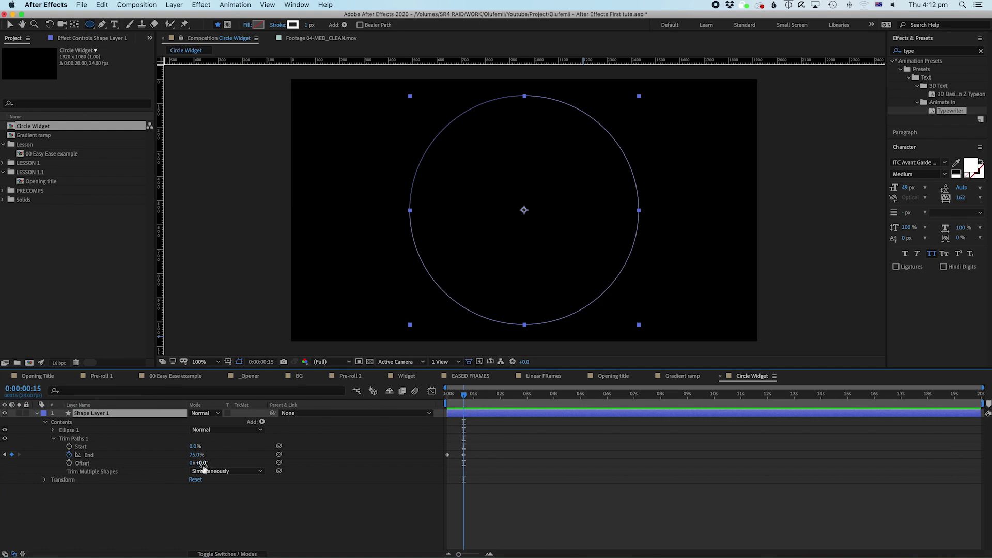
Step: Show only the Rotation property and test-spin the circle, resetting it to 0°
key(r)
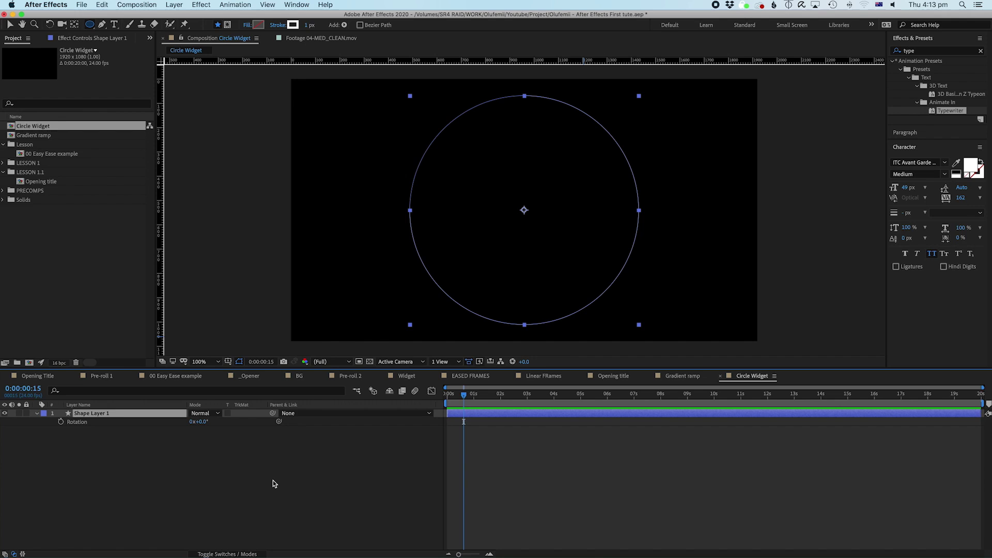
drag(199, 421, 114, 453)
click(124, 463)
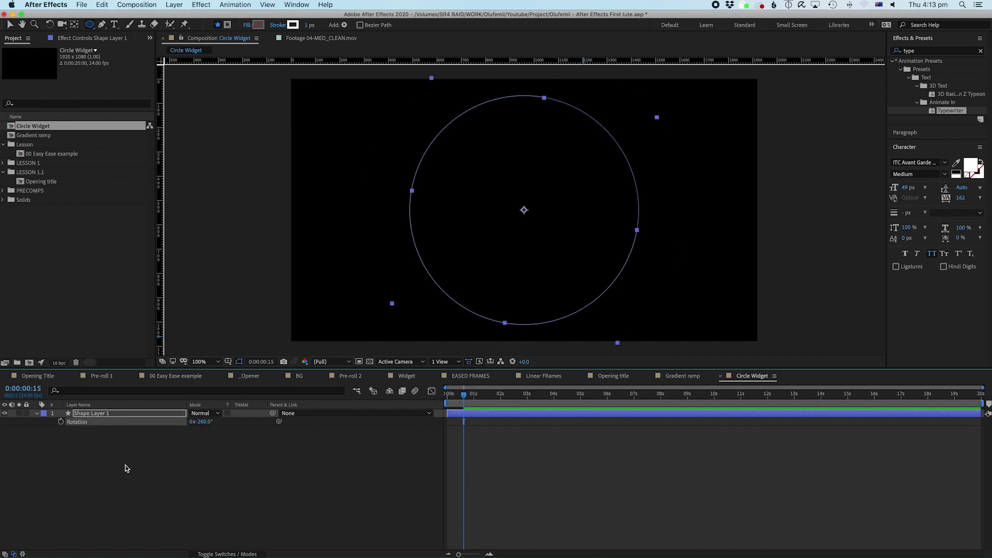
click(470, 415)
click(403, 467)
click(87, 416)
click(88, 455)
key(Home)
drag(199, 422, 277, 422)
key(super+z)
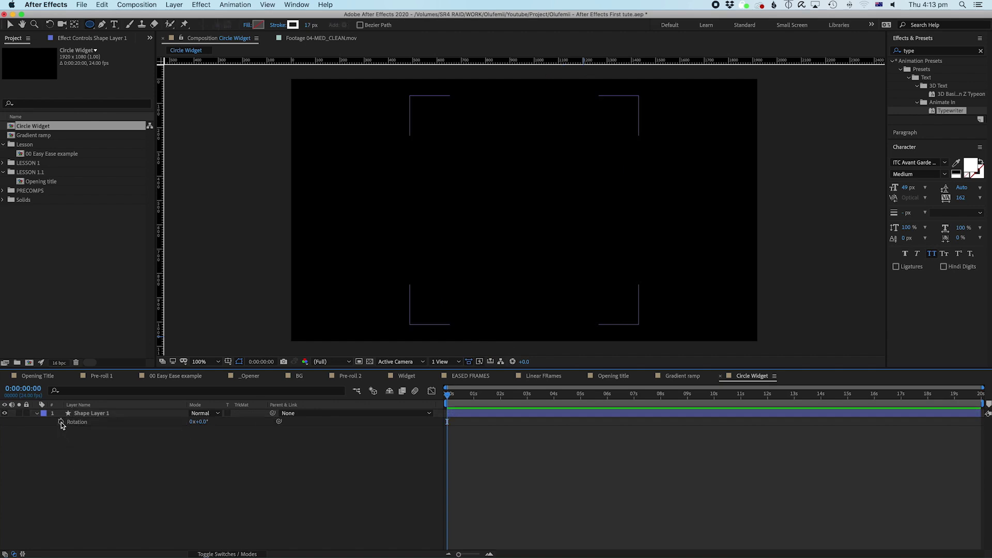
Step: Keyframe Rotation from 0° at the start to 287° at 5 seconds and preview the spin
click(61, 422)
drag(532, 397, 580, 401)
drag(203, 421, 331, 422)
click(485, 428)
key(Home)
key(space)
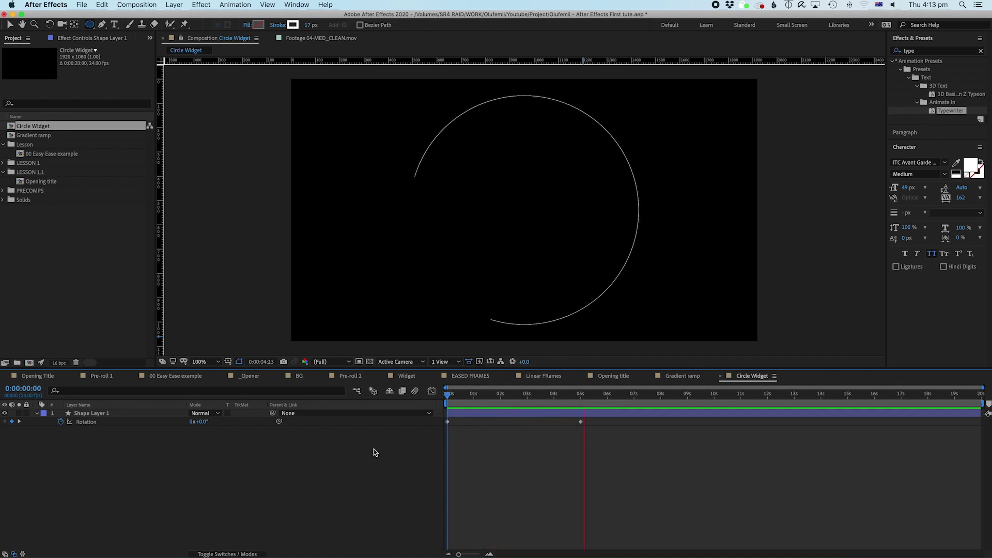
key(space)
Step: Turn off the Rotation stopwatch to delete the keyframes, leaving Rotation at 0x+0.0°
key(Home)
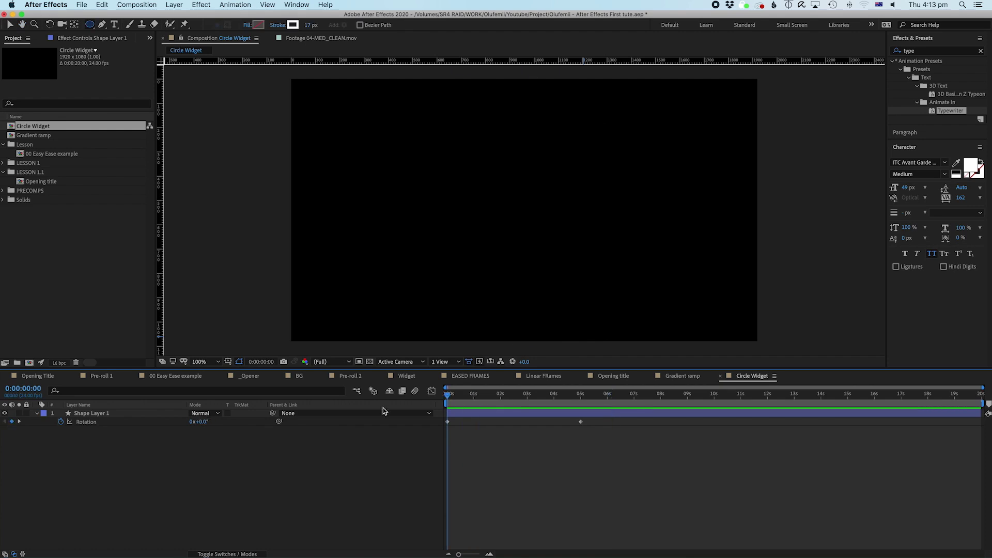
click(60, 421)
click(496, 425)
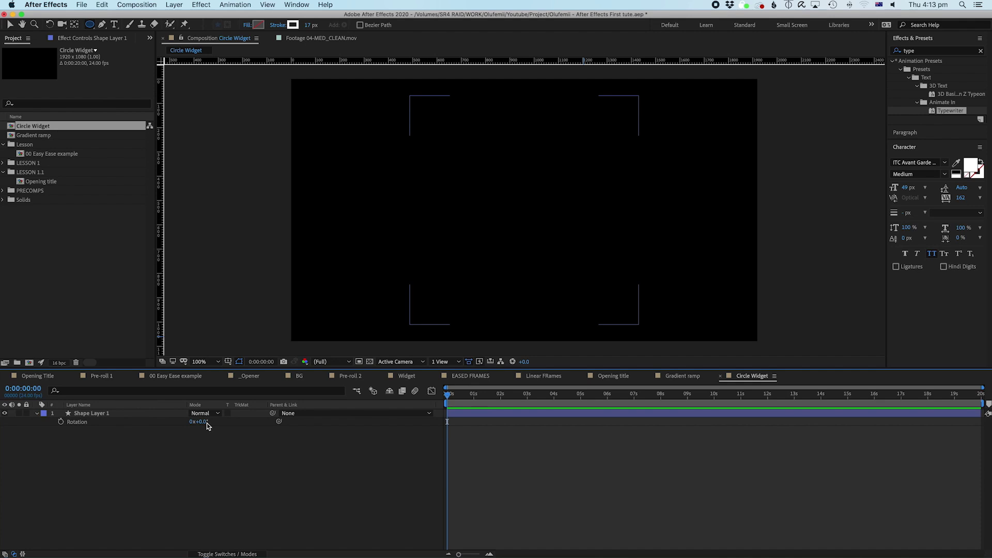
click(80, 423)
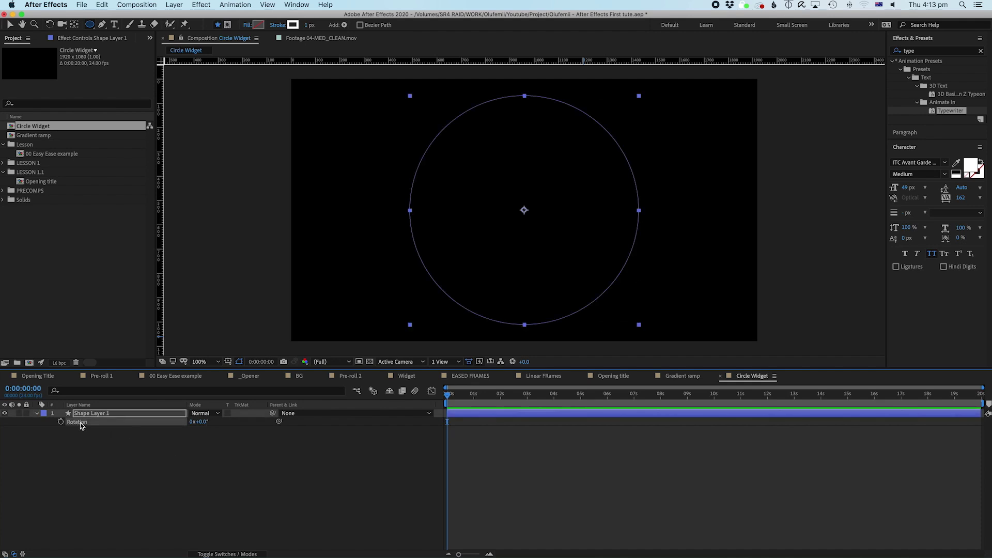
click(85, 464)
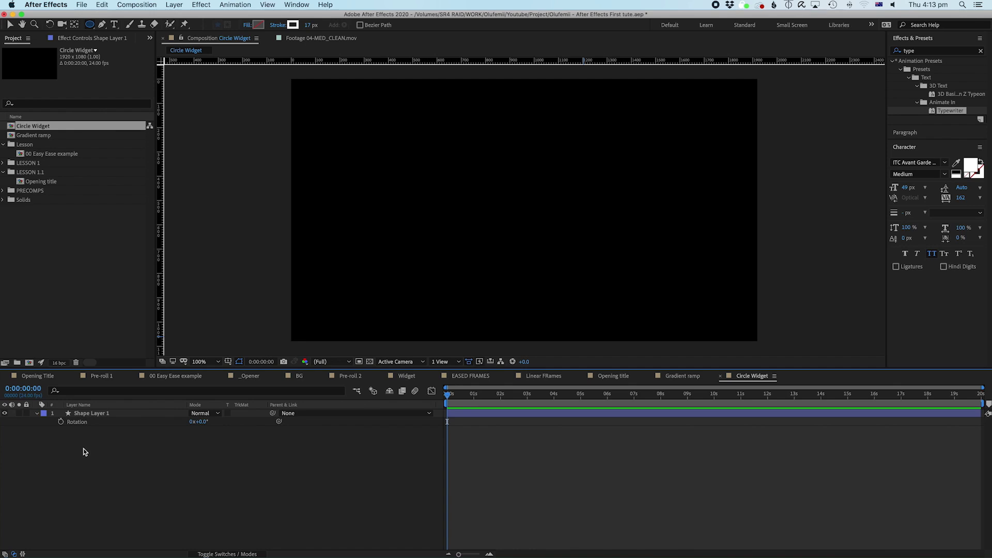
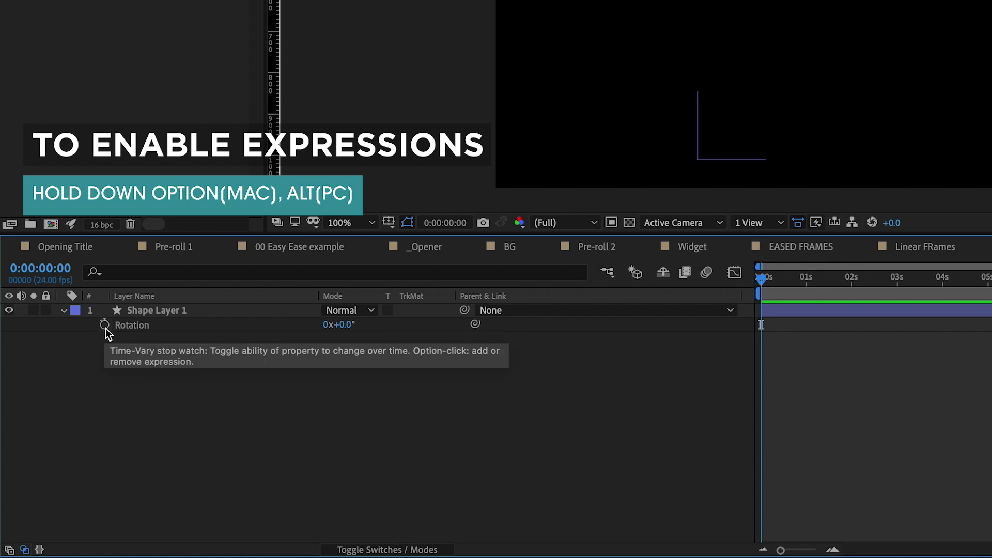
Step: Add an expression to Shape Layer 1's Rotation and preview the circle
alt+click(106, 329)
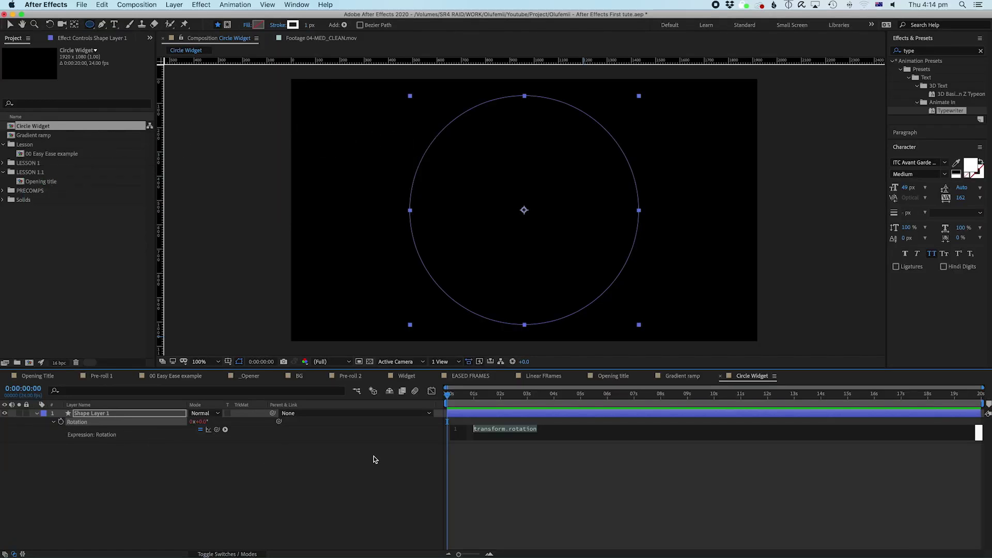
click(474, 465)
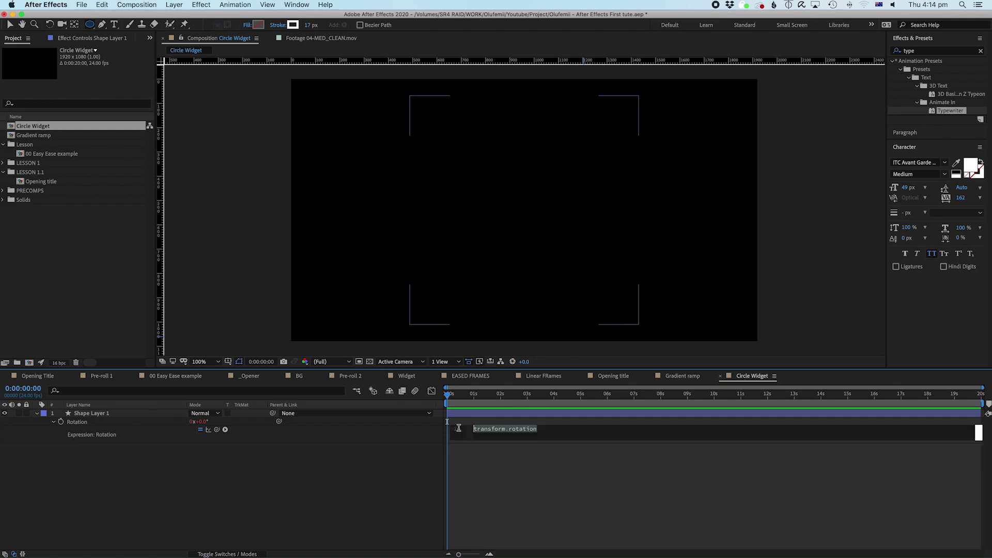
key(space)
key(space)
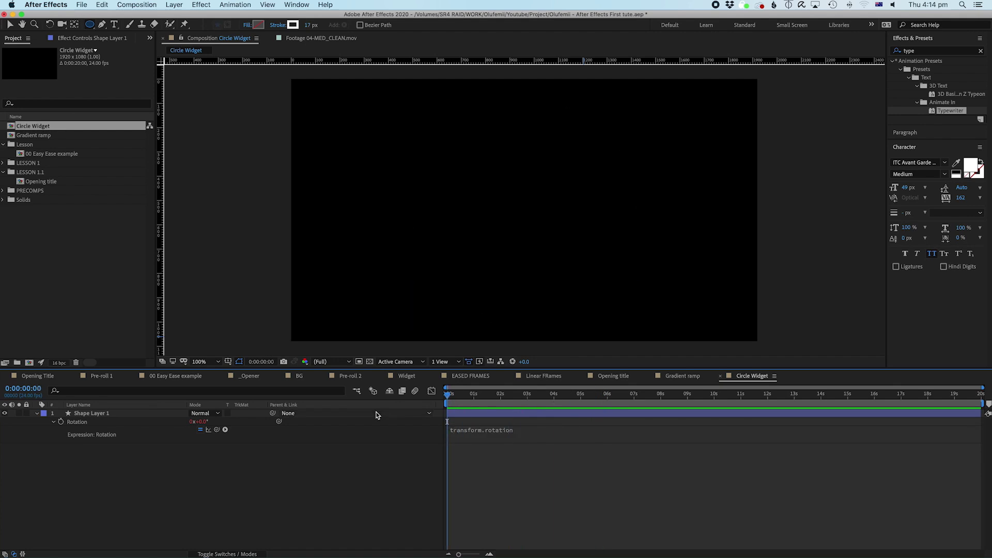
key(space)
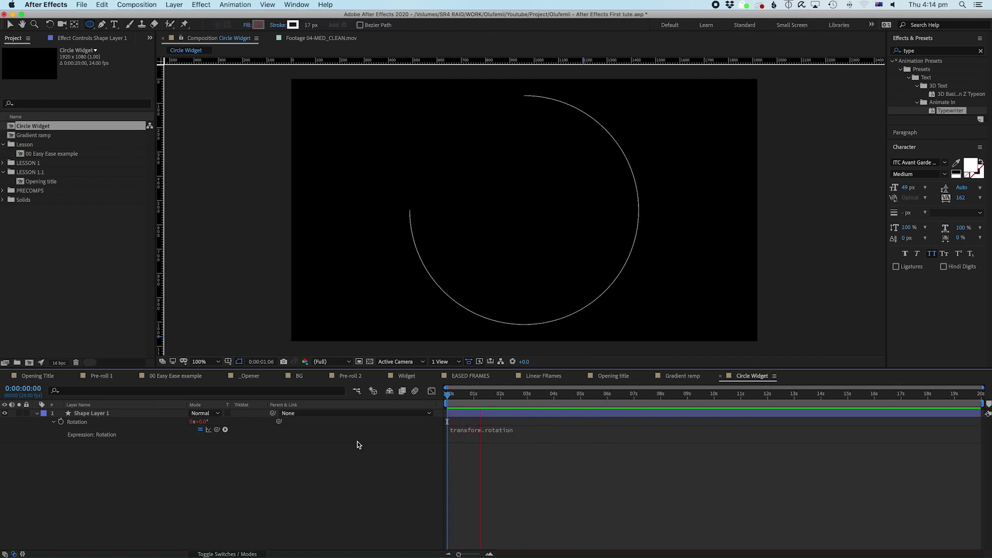
click(469, 431)
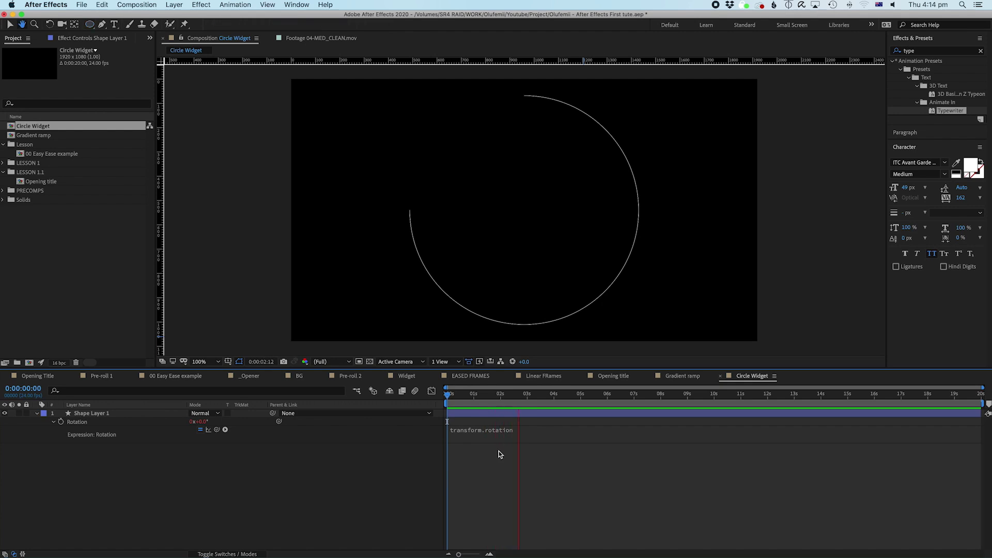
Step: Replace the Rotation expression with 'time', commit it, and preview the turning circle
click(469, 431)
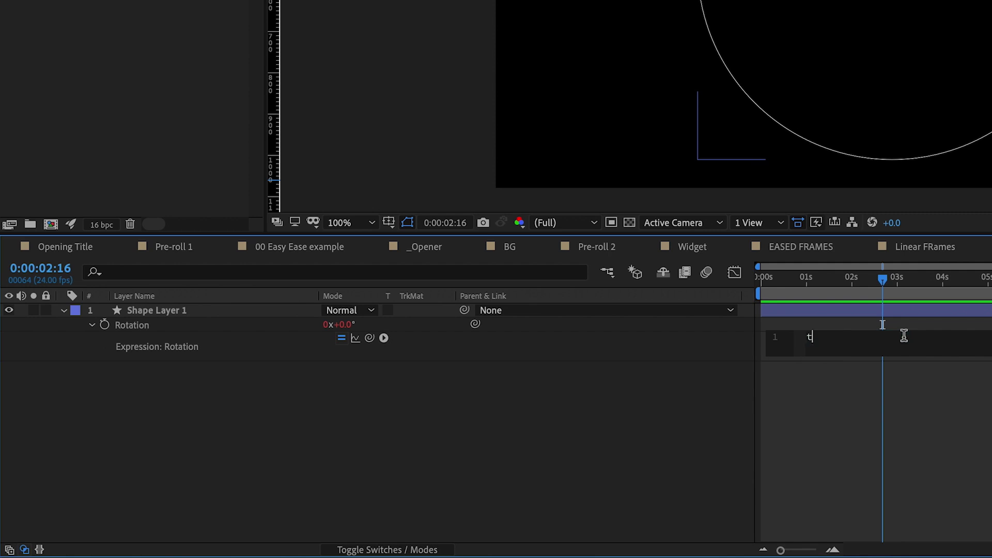
text(time)
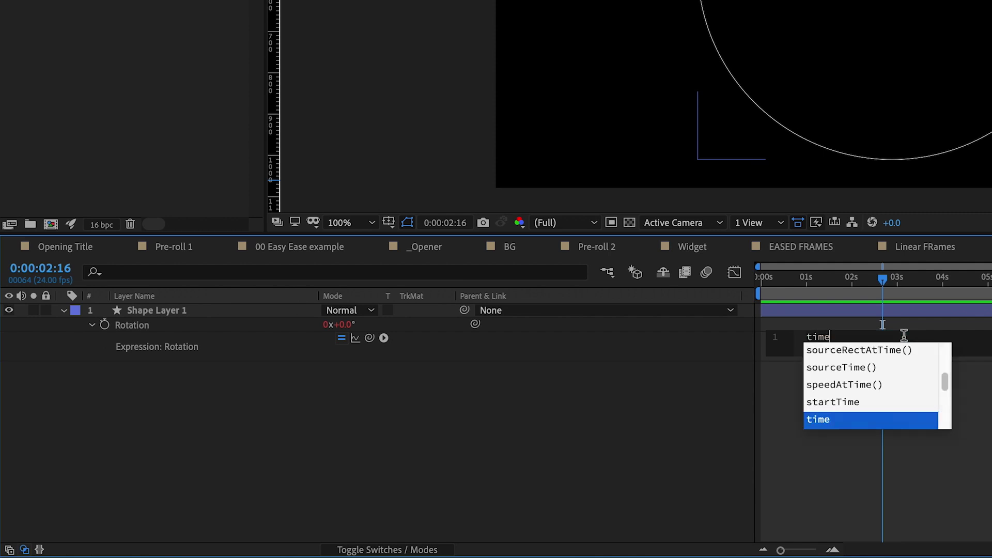
key(Return)
click(859, 427)
click(772, 279)
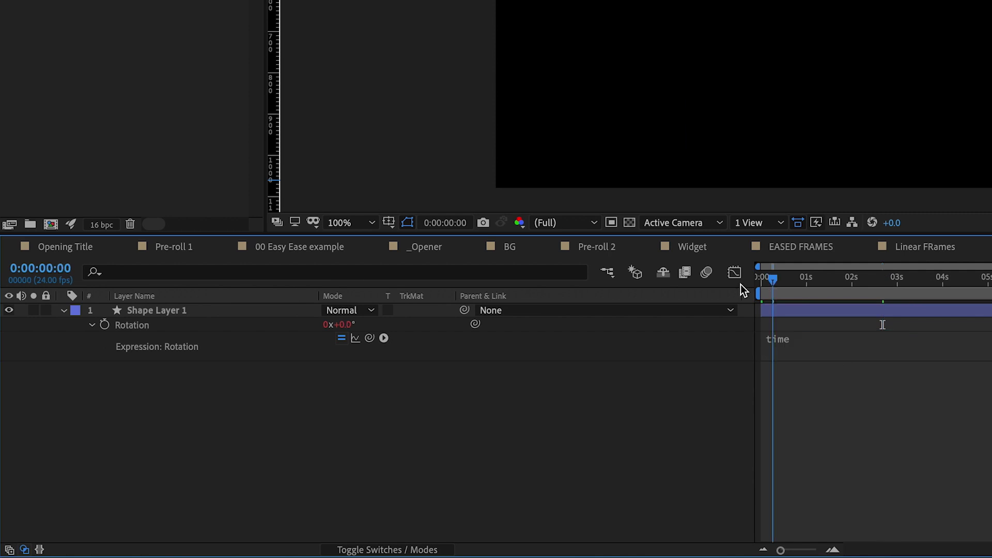
key(space)
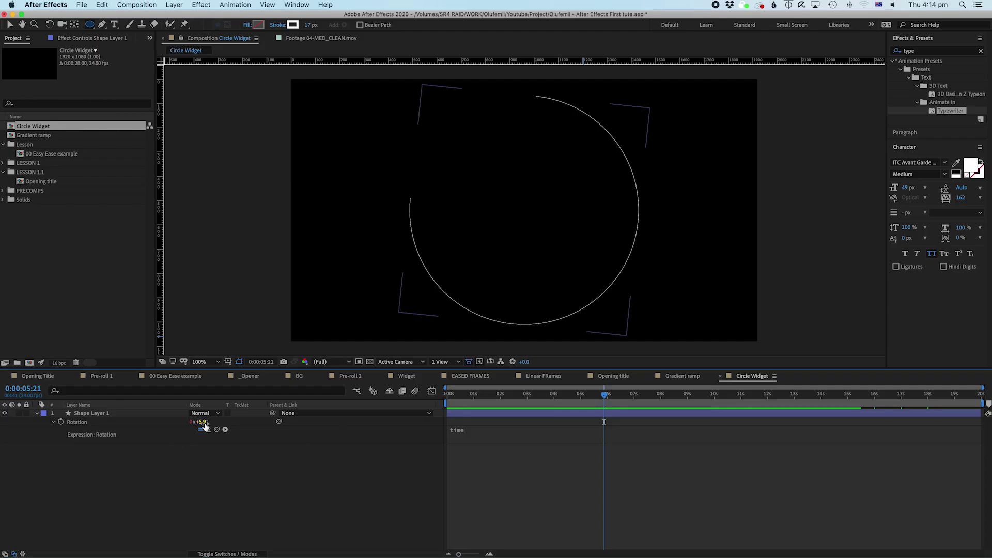
Step: Scrub the timeline to about 8 seconds to check how slowly the circle rotates
key(Home)
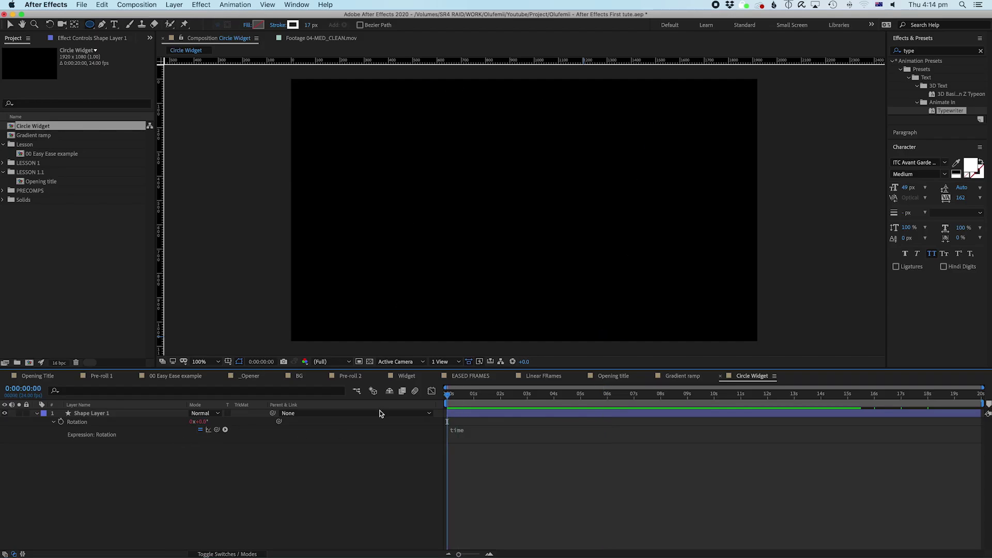
click(660, 397)
click(203, 424)
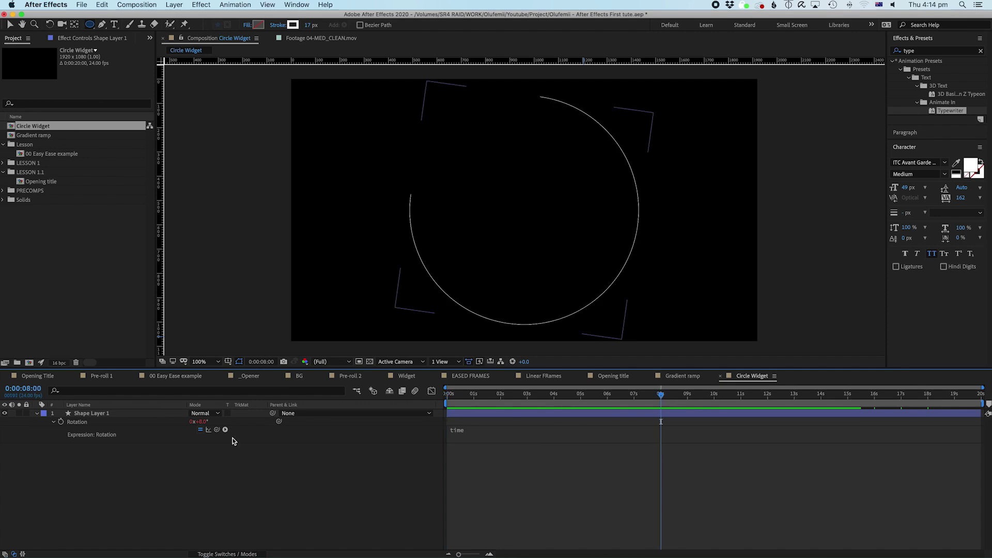
key(F2)
drag(462, 398, 535, 416)
click(535, 417)
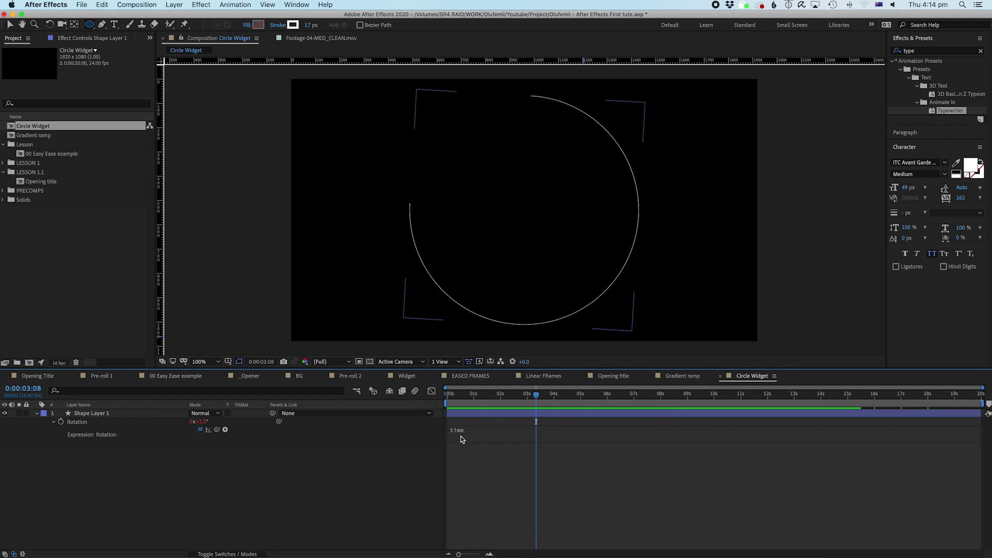
click(461, 439)
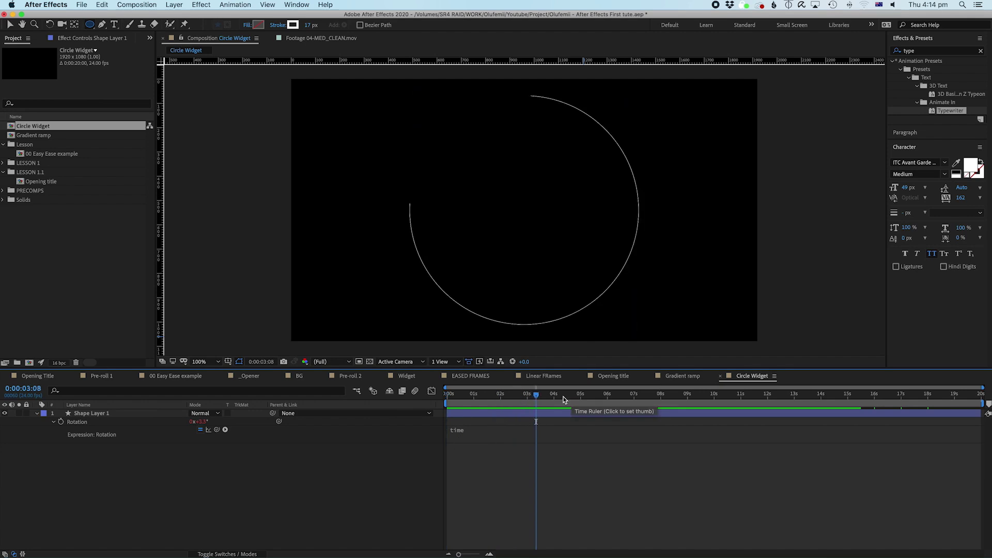
drag(563, 396, 661, 396)
click(249, 417)
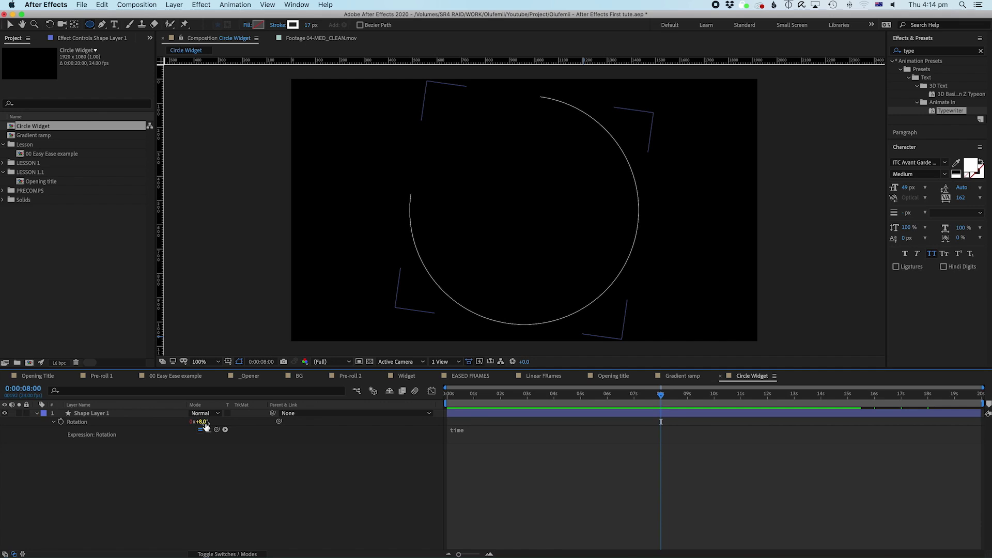
click(466, 421)
mouse_move(610, 401)
mouse_down()
mouse_move(405, 419)
mouse_move(505, 421)
mouse_up()
Step: Change the Rotation expression to time*50 and preview the faster spin from the start
click(463, 433)
click(552, 450)
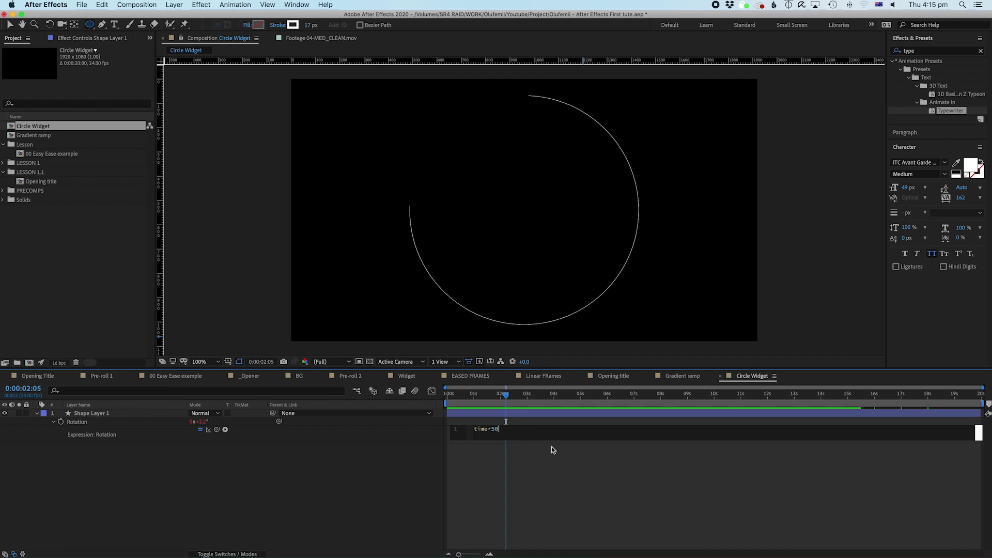
click(553, 450)
key(Home)
key(space)
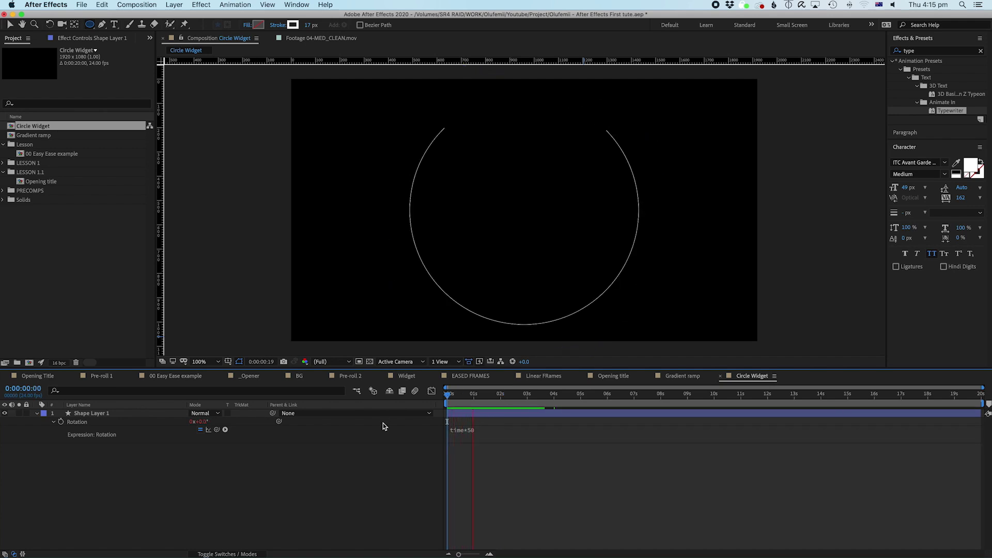
drag(490, 399, 609, 399)
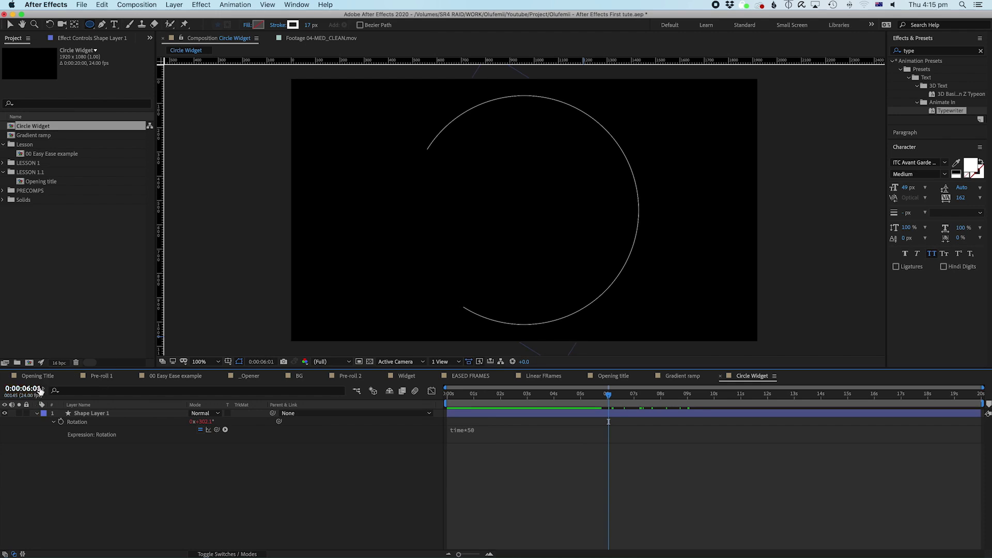
key(Home)
key(space)
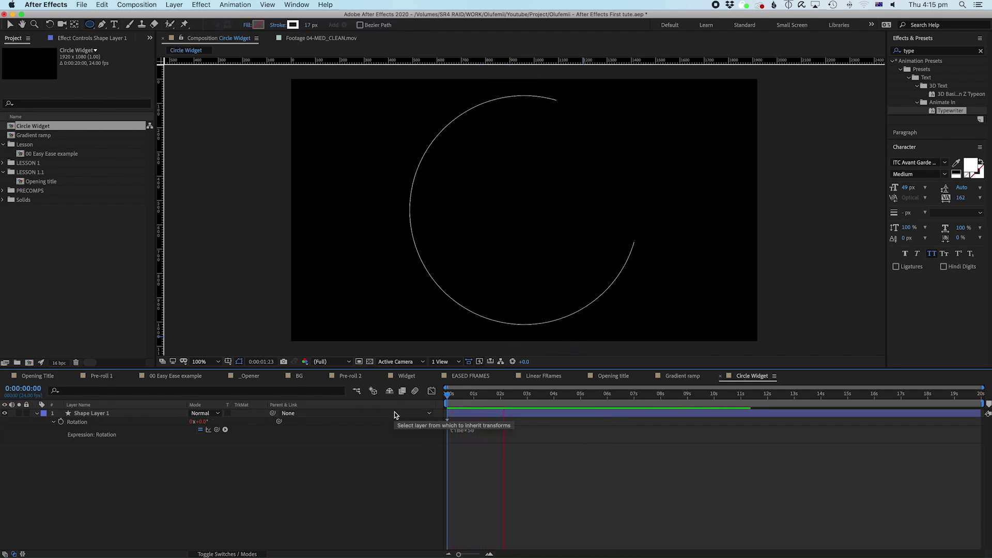
Step: Duplicate Shape Layer 1 with Cmd+D
click(94, 417)
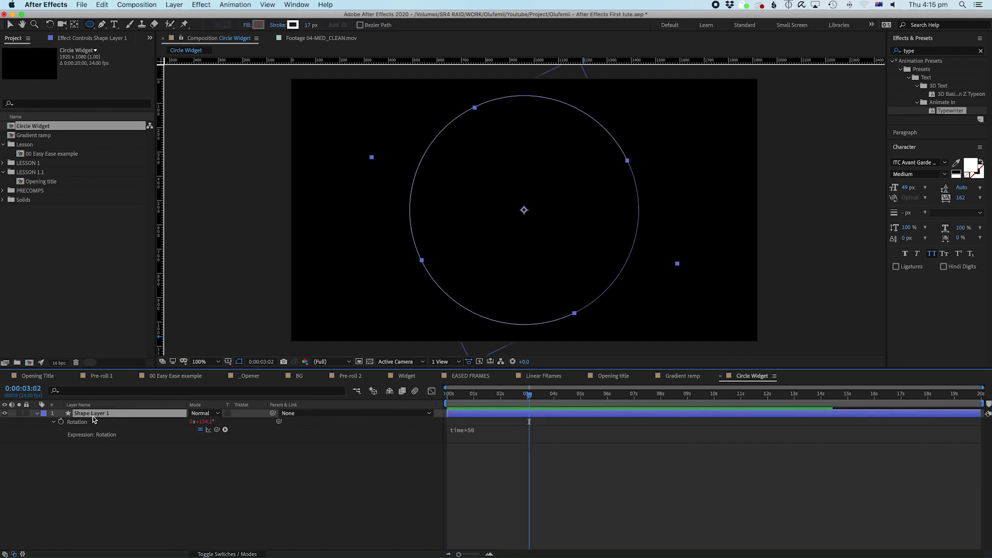
click(106, 467)
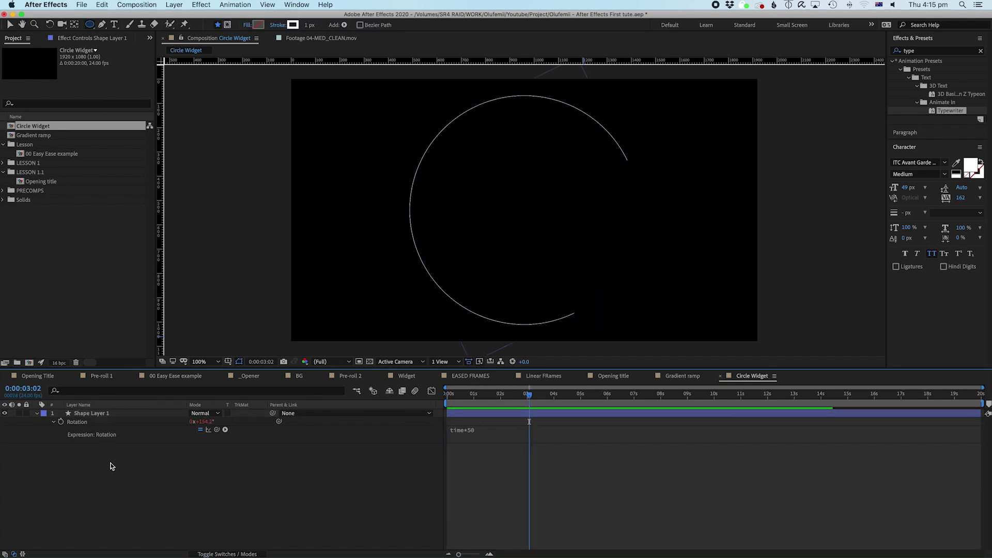
click(94, 417)
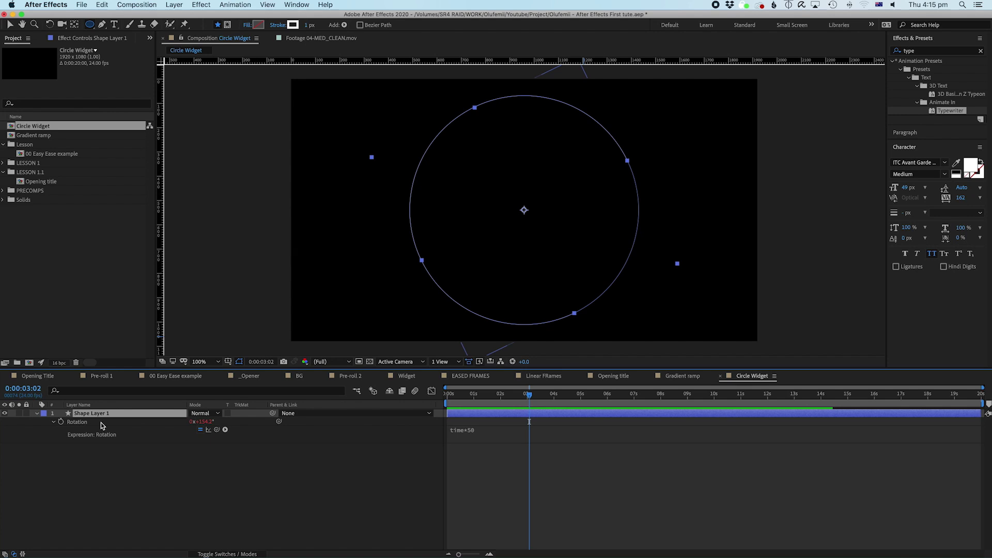
key(super+d)
Step: Shrink Shape Layer 2's Ellipse Path 1 size to 812.1
click(95, 416)
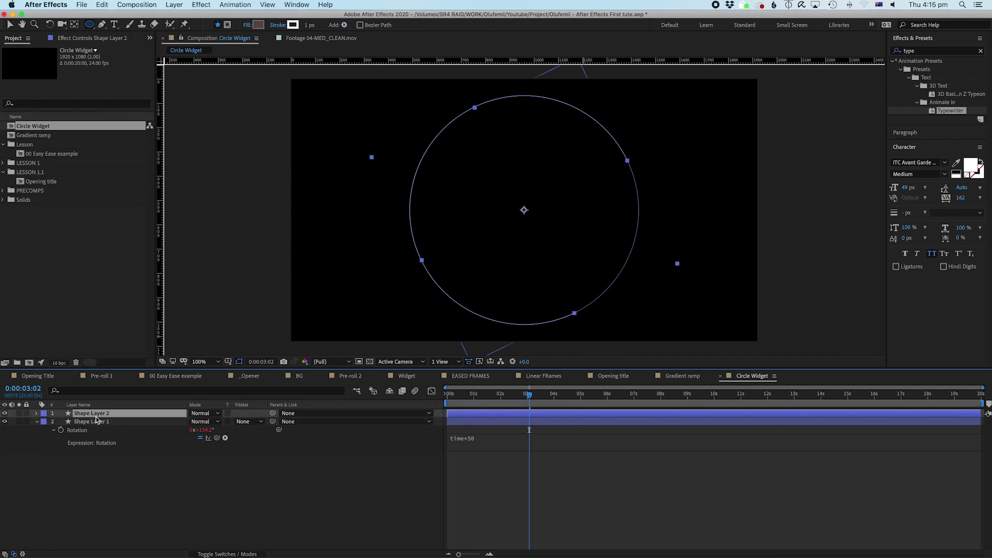
click(36, 413)
click(45, 422)
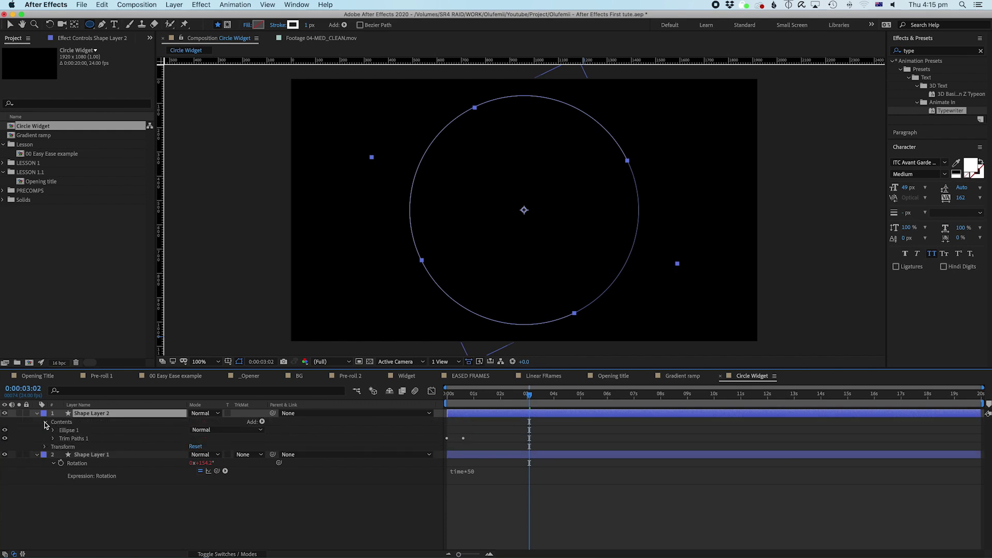
click(54, 430)
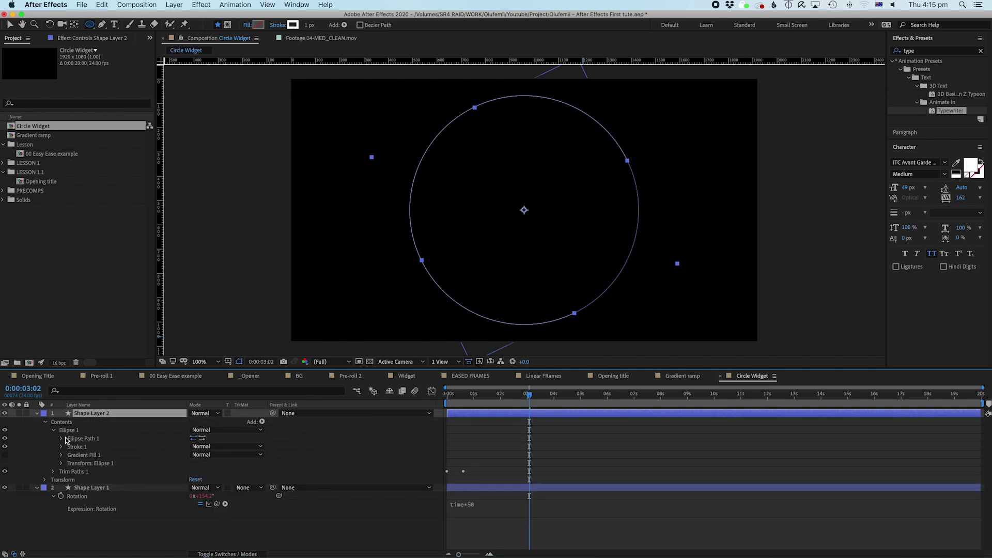
click(61, 438)
click(86, 439)
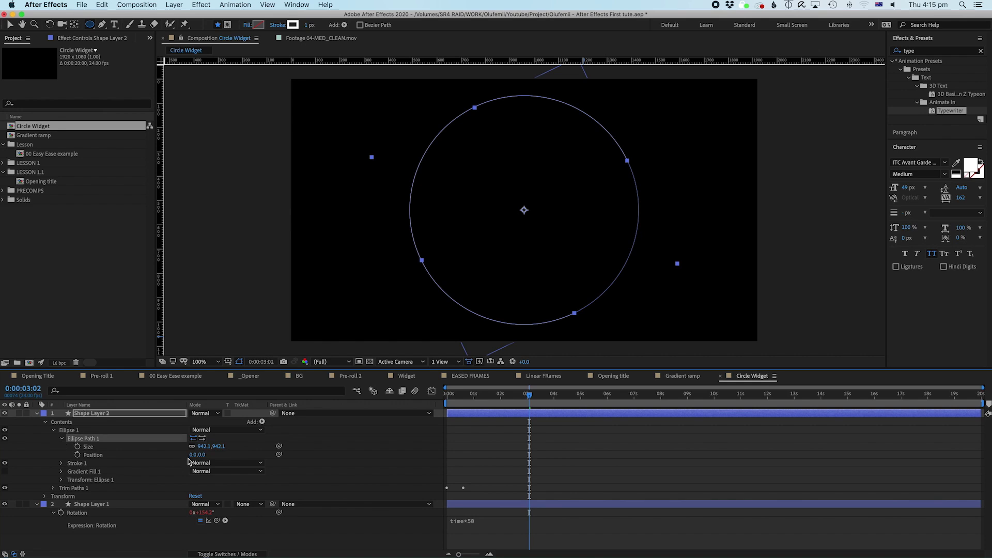
drag(199, 448, 146, 455)
Step: Set Shape Layer 2's stroke width to 4 px
click(101, 418)
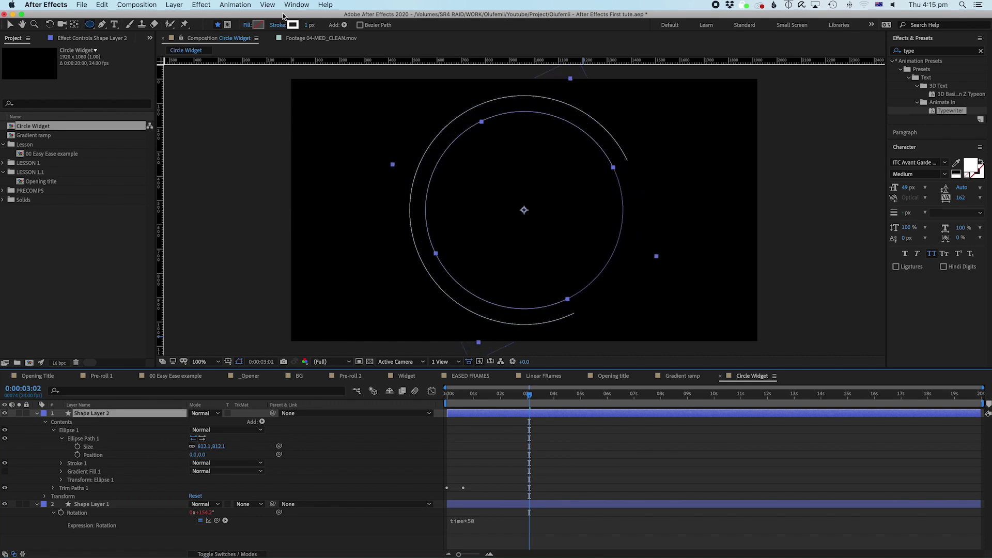
click(313, 25)
text(4)
key(Return)
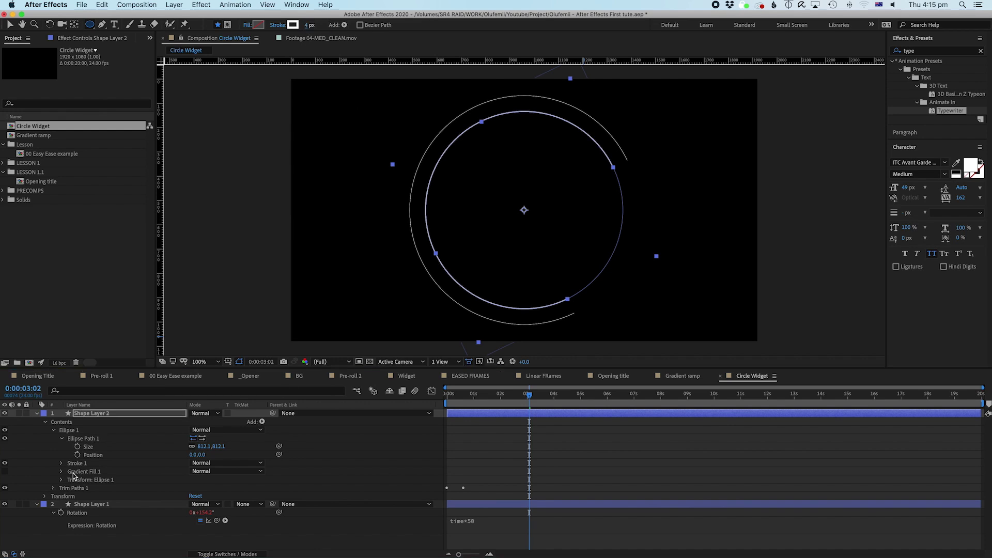
Step: Change the Trim Paths End value at the second keyframe from 75% to 20%
click(54, 488)
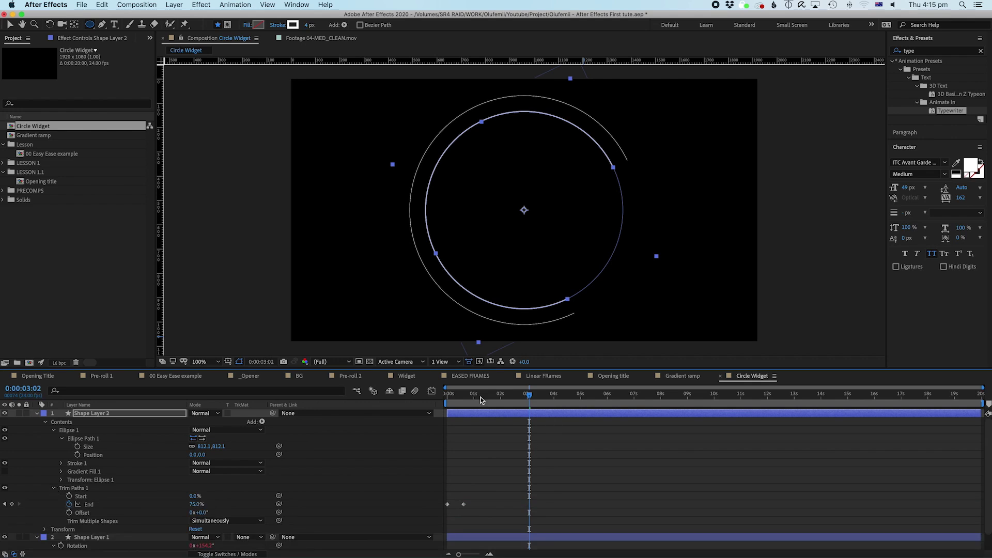
mouse_move(454, 398)
mouse_down()
mouse_move(447, 404)
mouse_move(463, 404)
mouse_up()
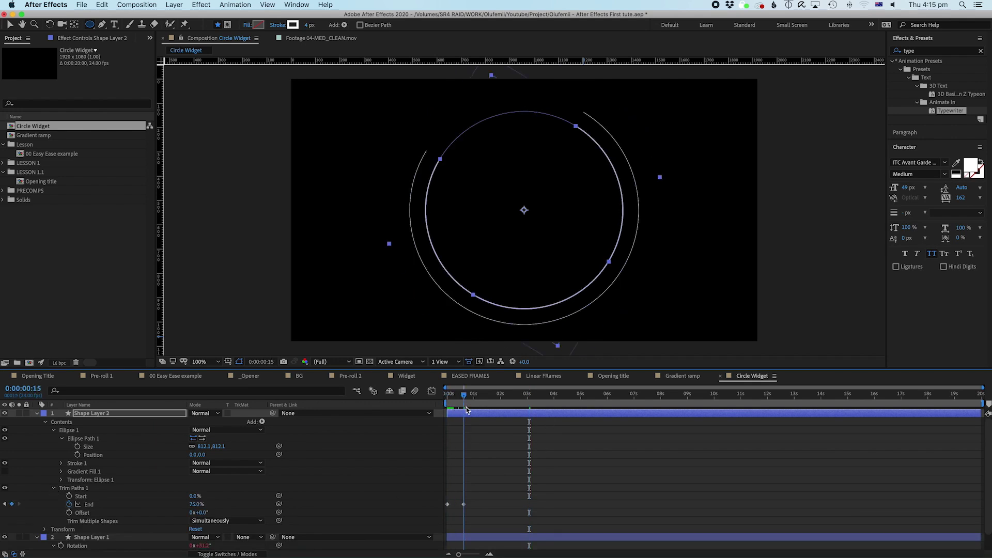
click(493, 497)
click(170, 504)
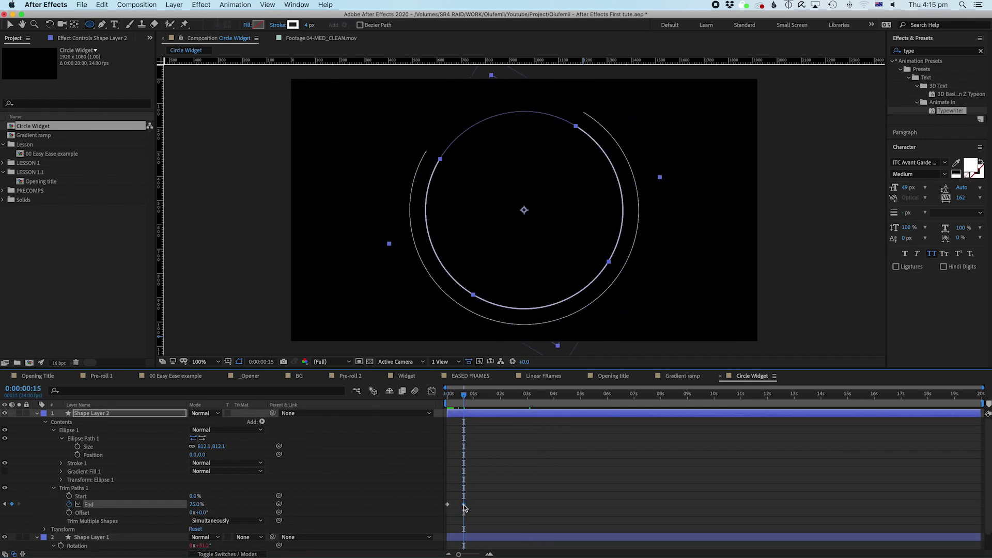
click(195, 505)
text(30)
key(Return)
click(196, 504)
text(20)
key(Return)
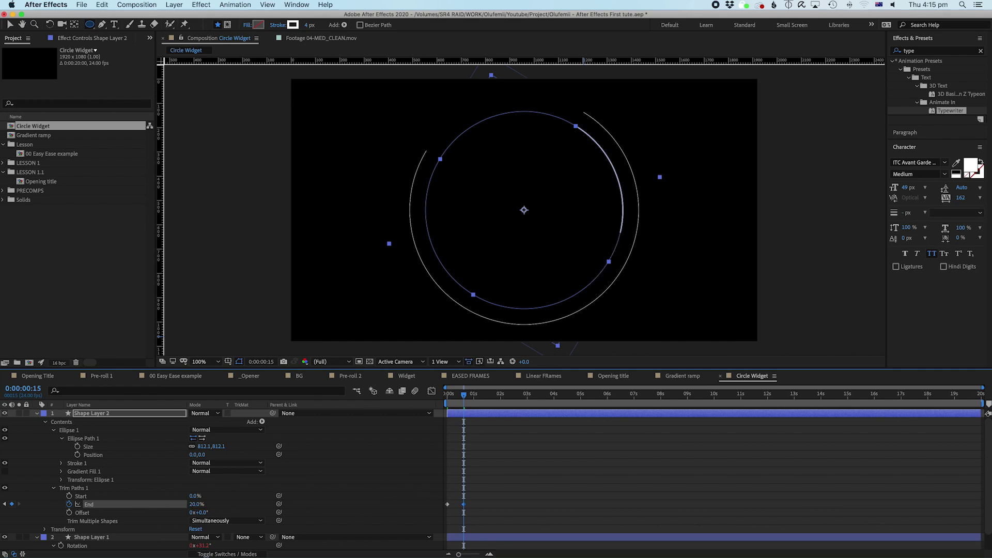
Step: Preview the circle animation with the shorter trimmed stroke
click(520, 464)
key(space)
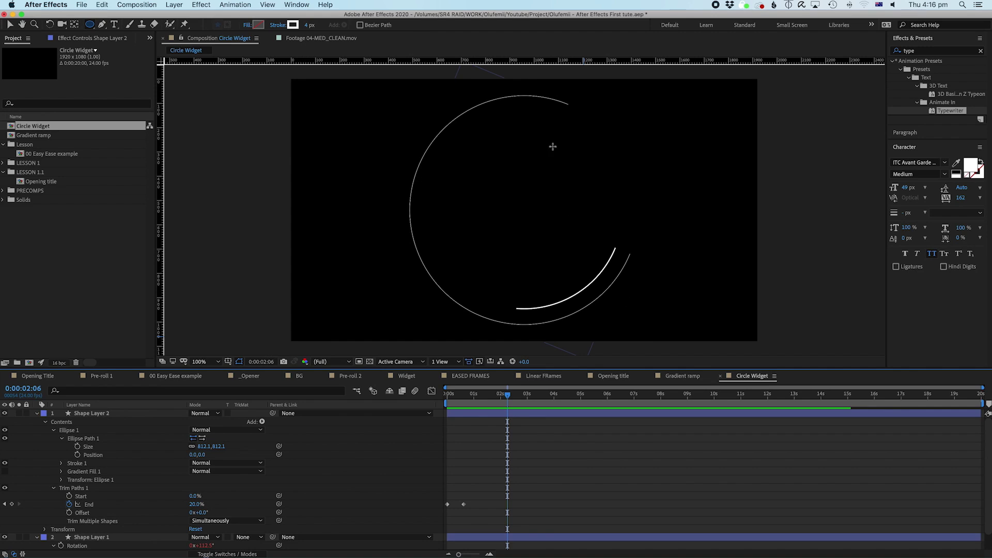
click(473, 419)
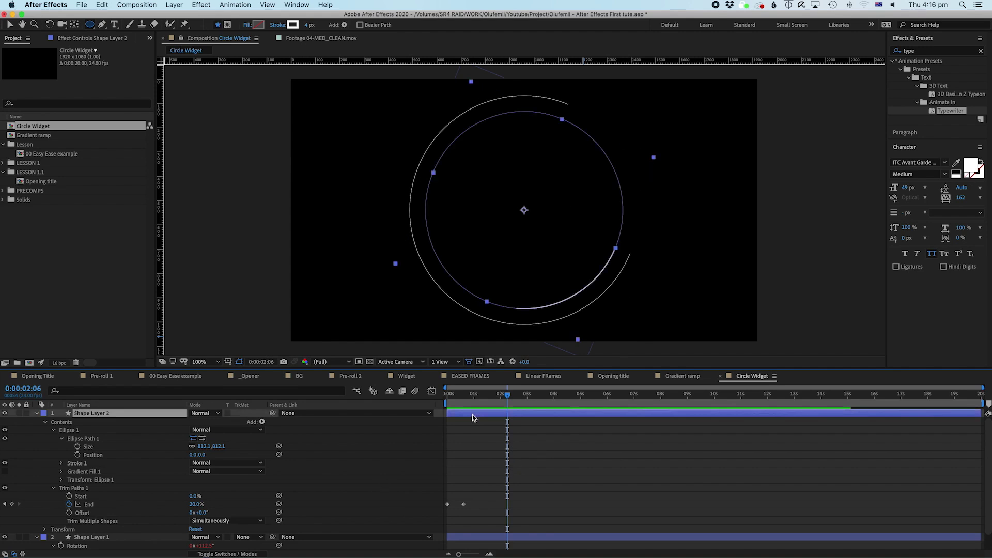
Step: Paste Shape Layer 1's rotation expression onto Shape Layer 2 and edit it to time*-30
click(37, 413)
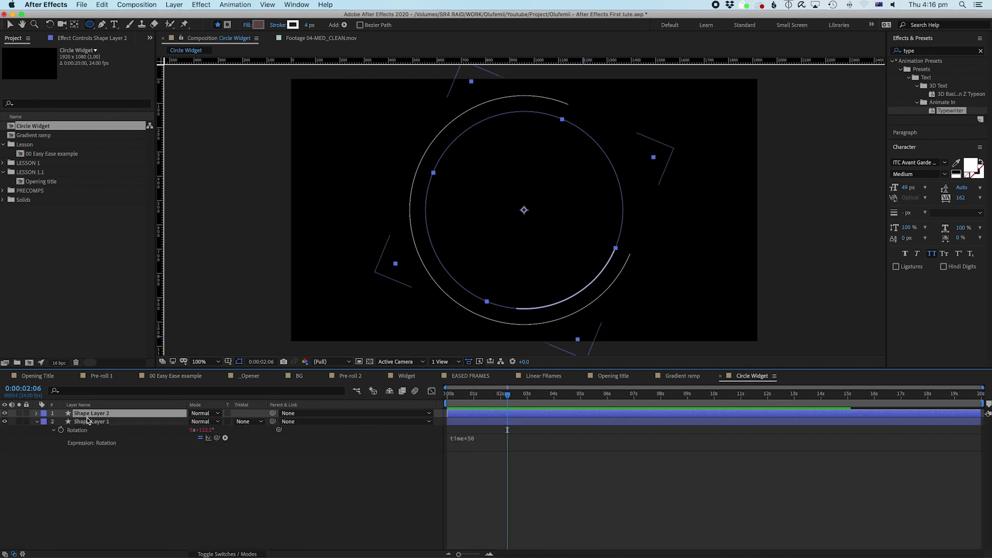
key(super+v)
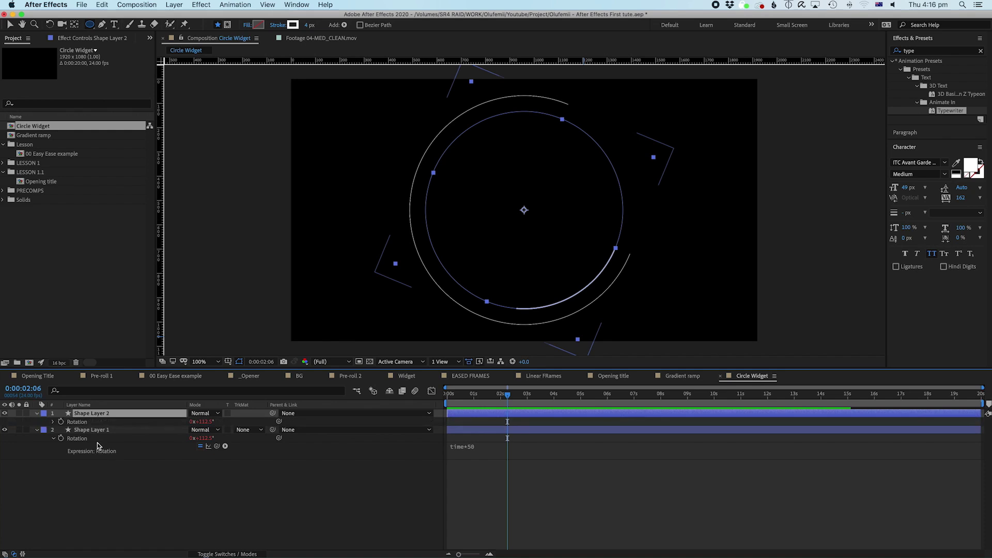
click(52, 423)
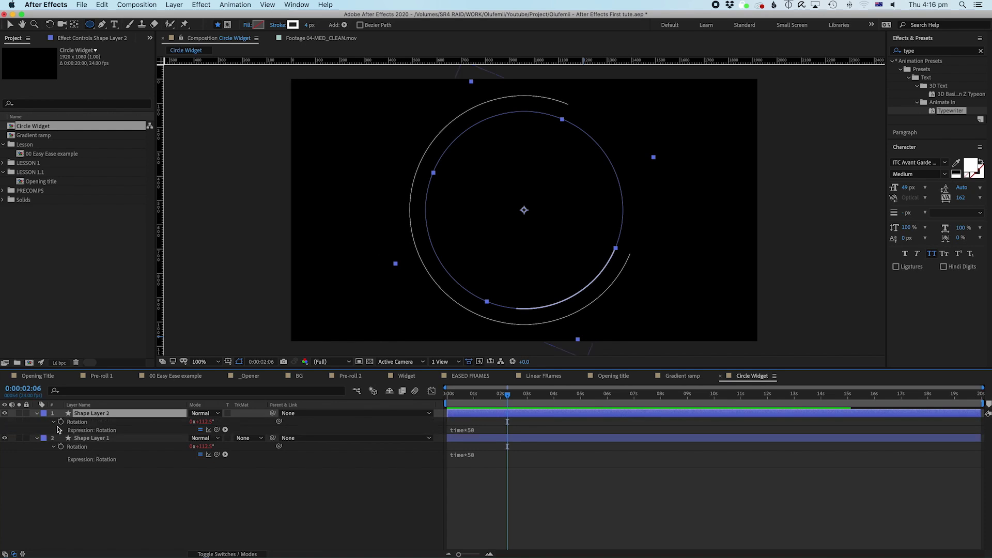
click(468, 431)
click(492, 430)
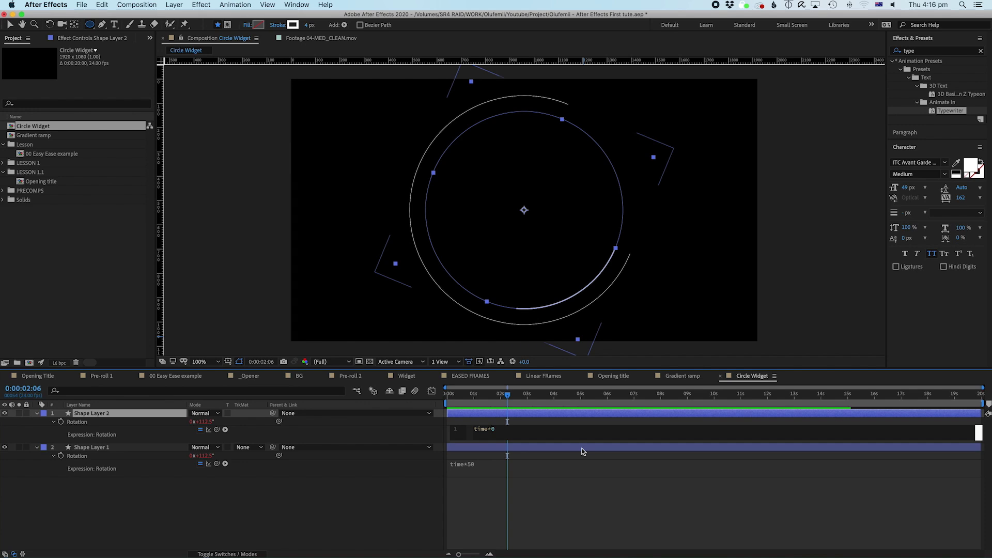
click(504, 506)
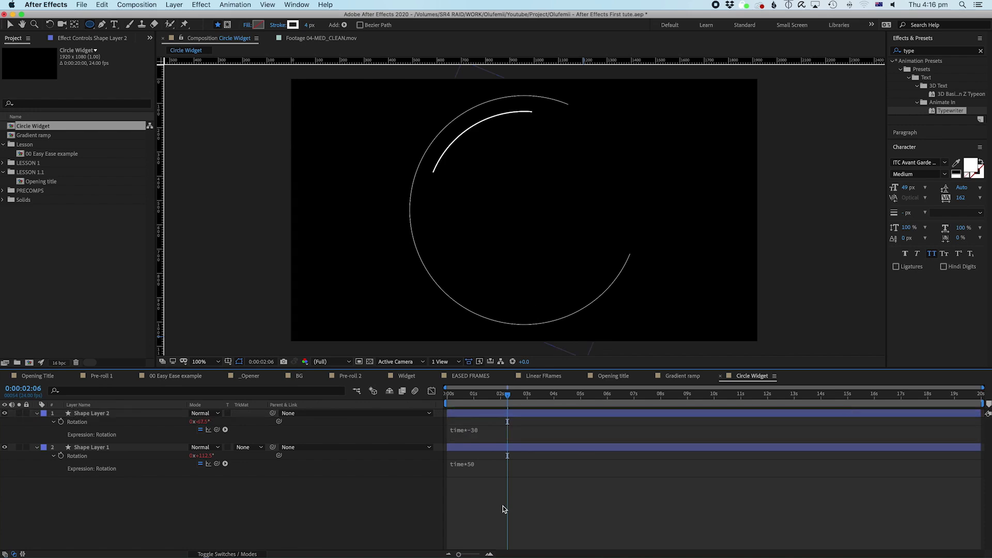
click(448, 397)
Step: Preview the two arcs counter-rotating from the start of the comp
drag(447, 399, 423, 402)
key(space)
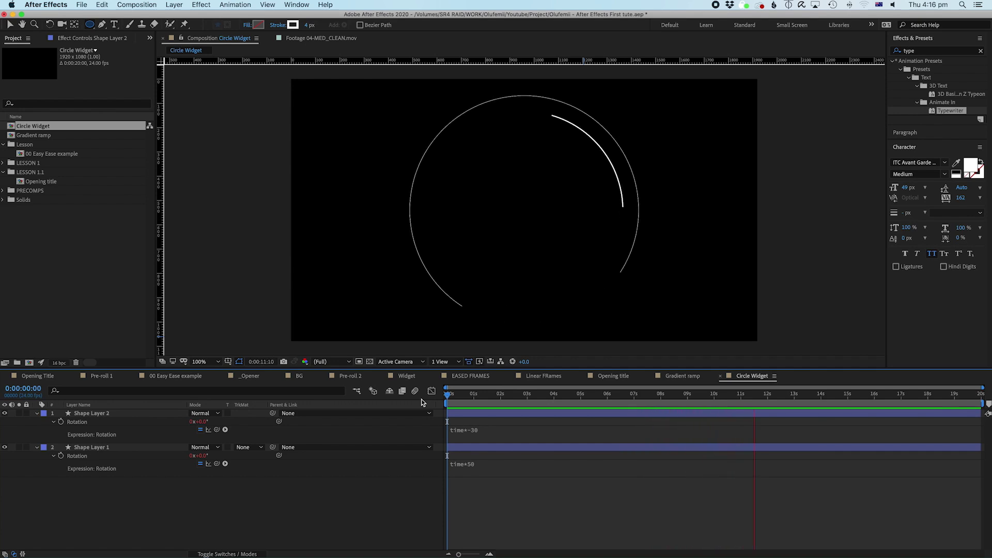
key(space)
click(119, 232)
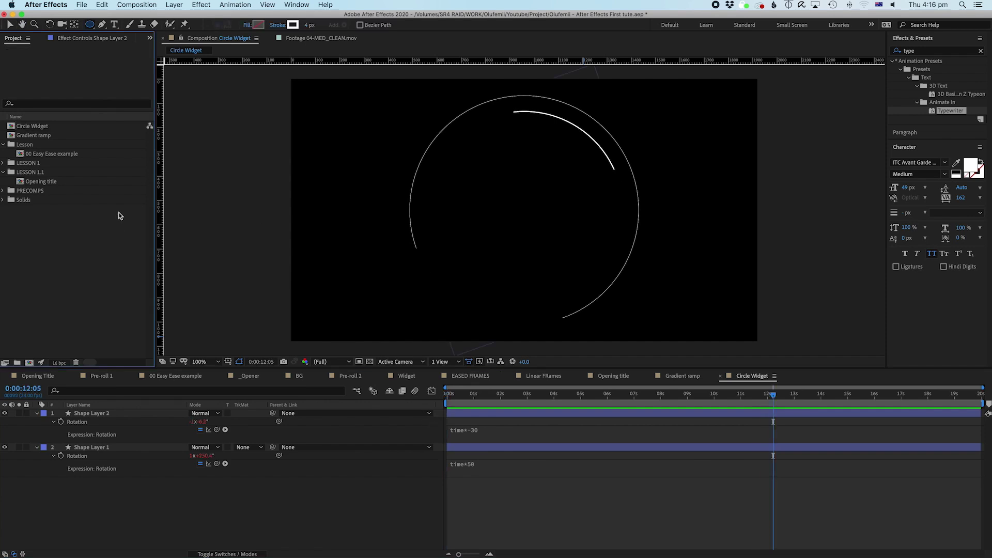
Step: Drag Circle Widget into Opening title as layer 5 beneath the title text and preview
double_click(47, 182)
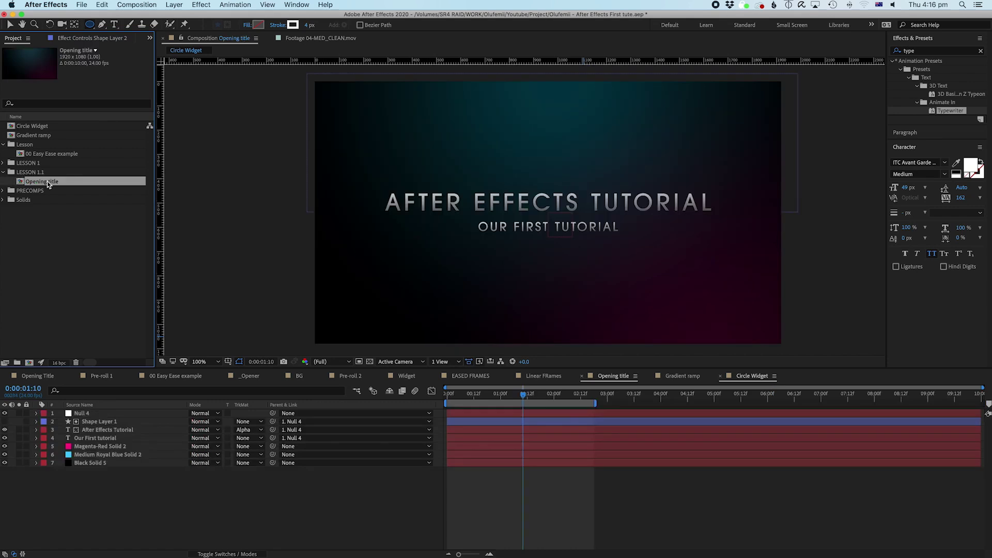
click(36, 125)
drag(36, 128, 89, 439)
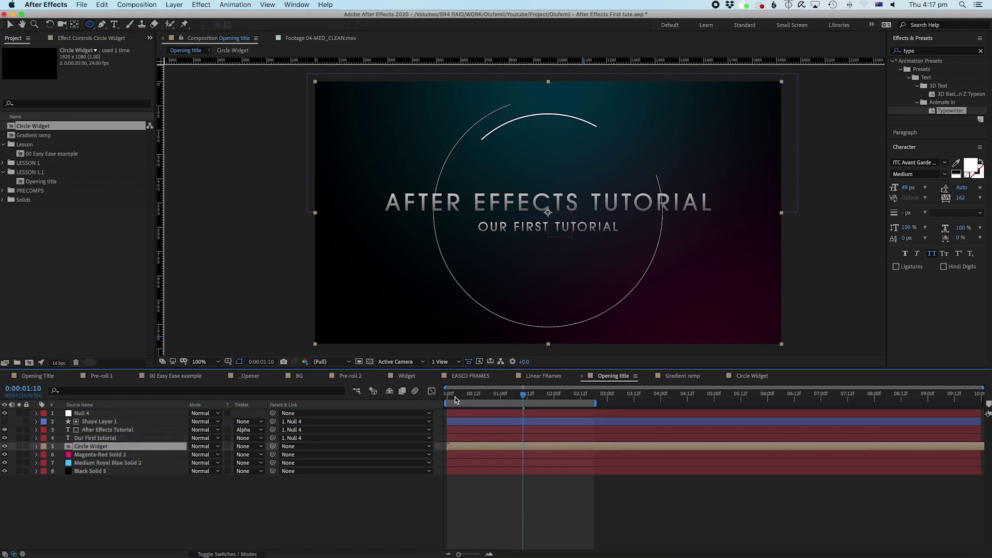
drag(454, 397, 423, 401)
key(space)
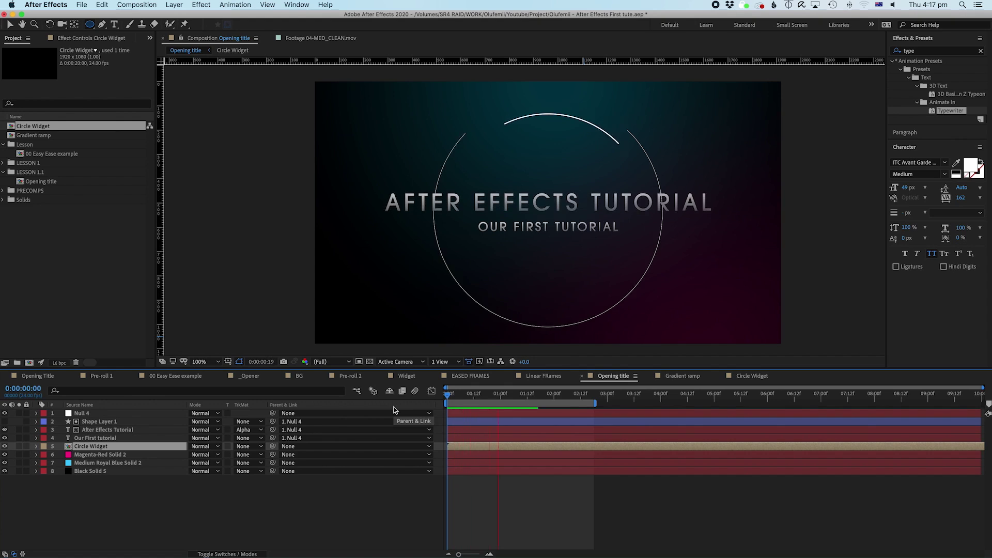
key(space)
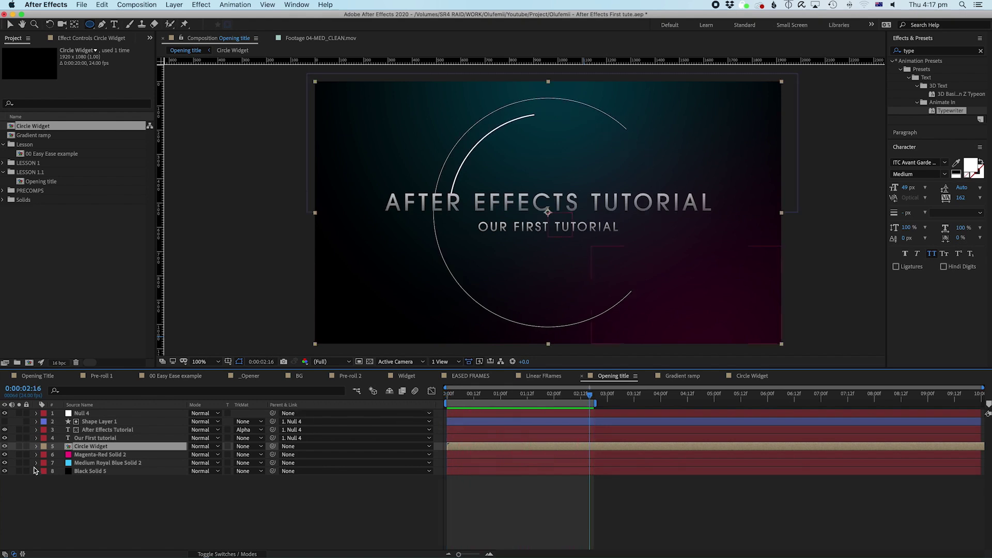
Step: Solo Circle Widget to check it over the transparency grid, then unsolo and preview the full title
key(F2)
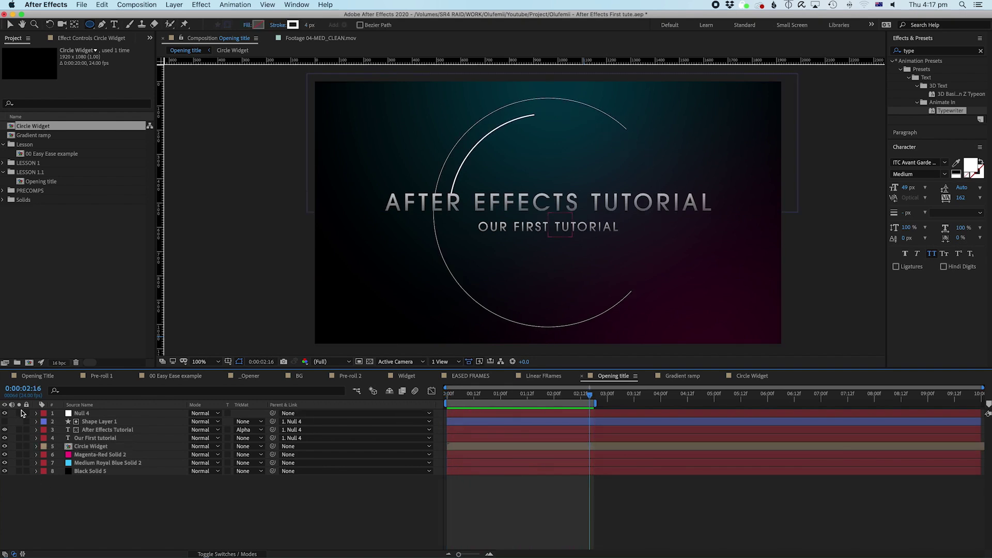
click(78, 447)
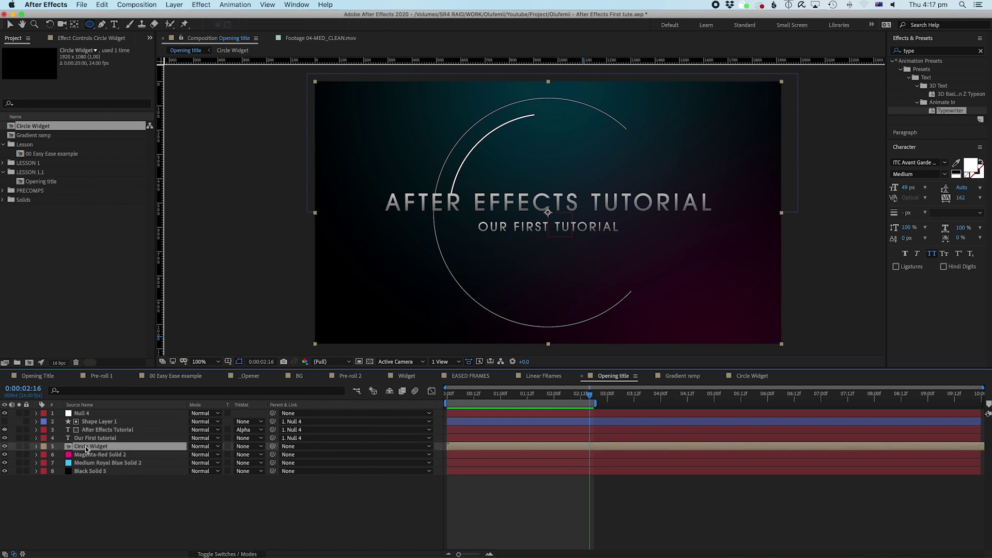
click(17, 448)
drag(484, 399, 381, 399)
key(space)
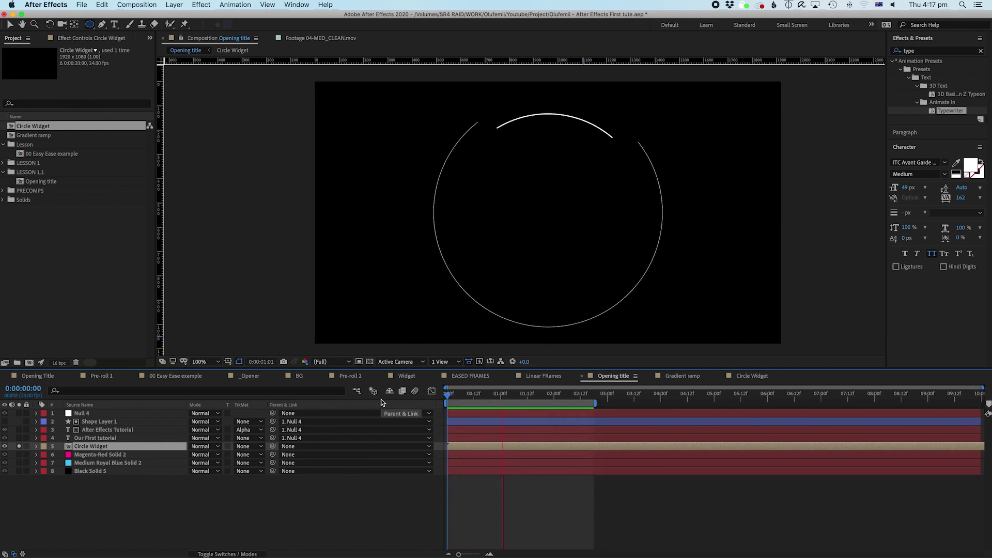
key(space)
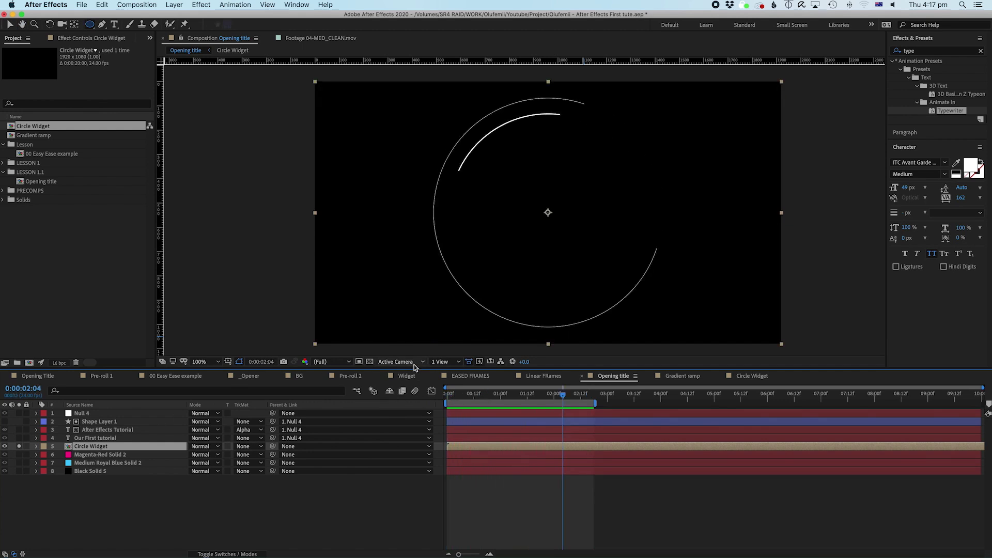
click(370, 361)
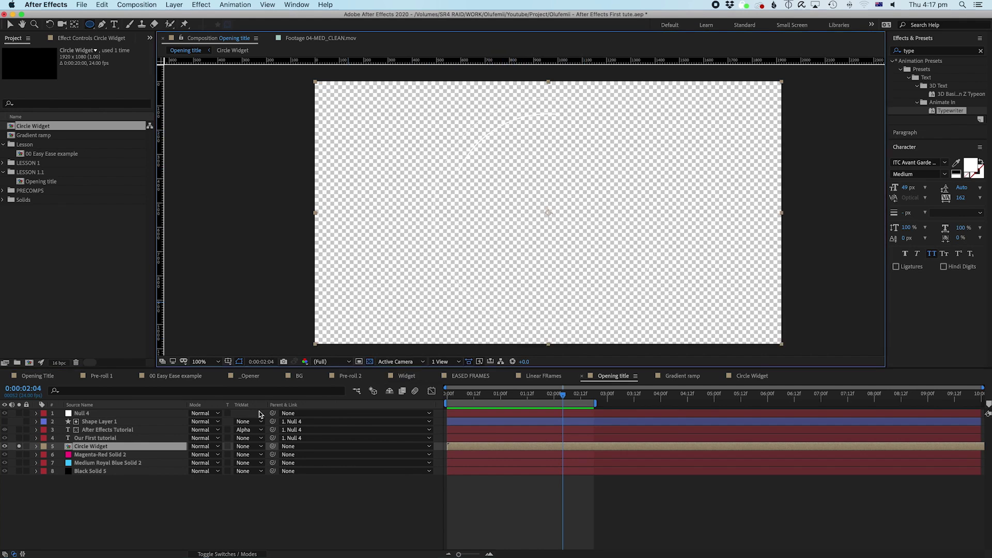
click(370, 362)
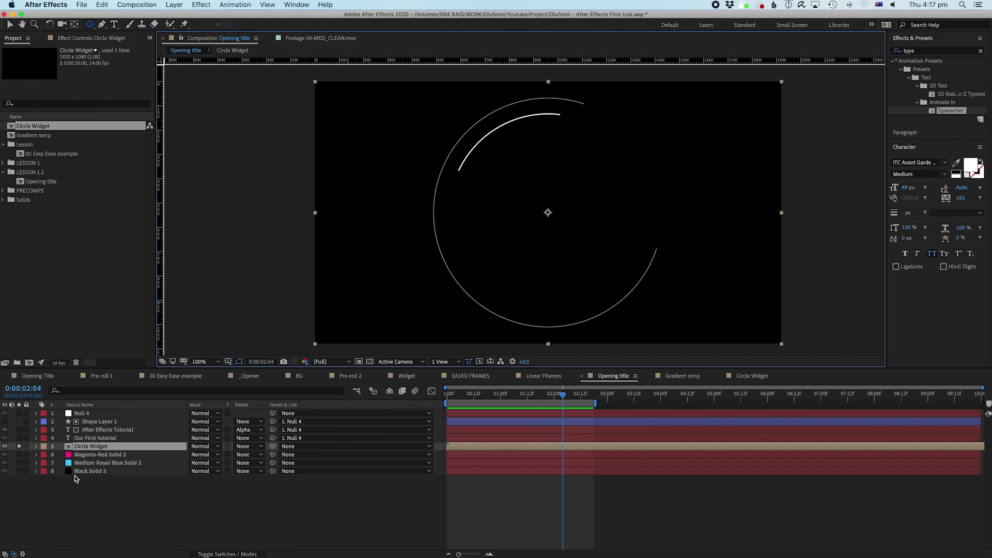
click(17, 447)
key(Home)
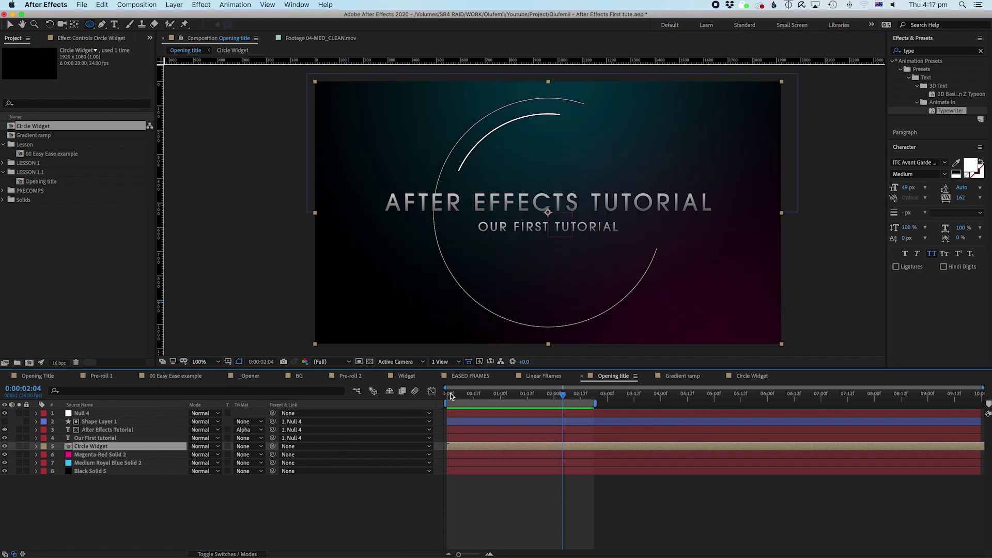
key(space)
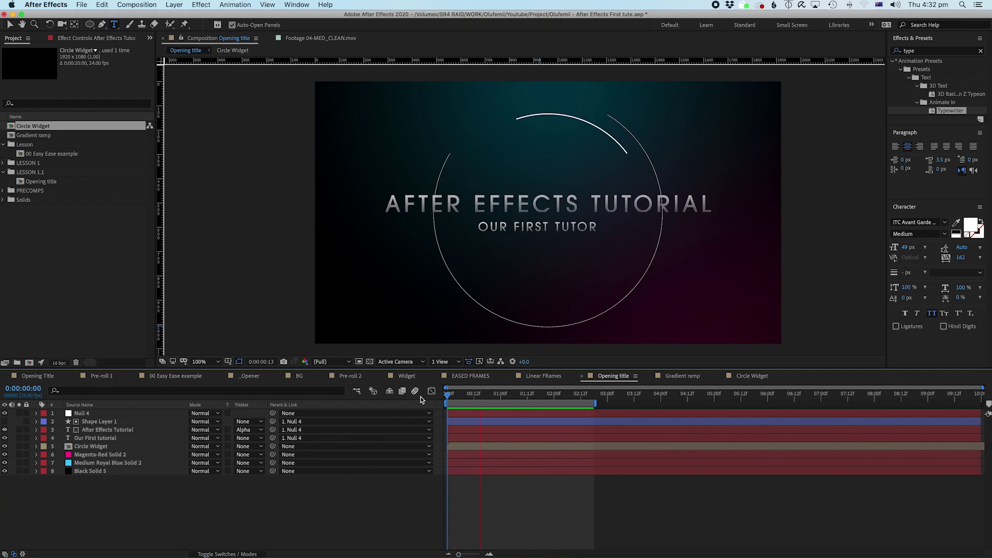
Step: Reveal the layer switch columns in the Opening title timeline
key(super+t)
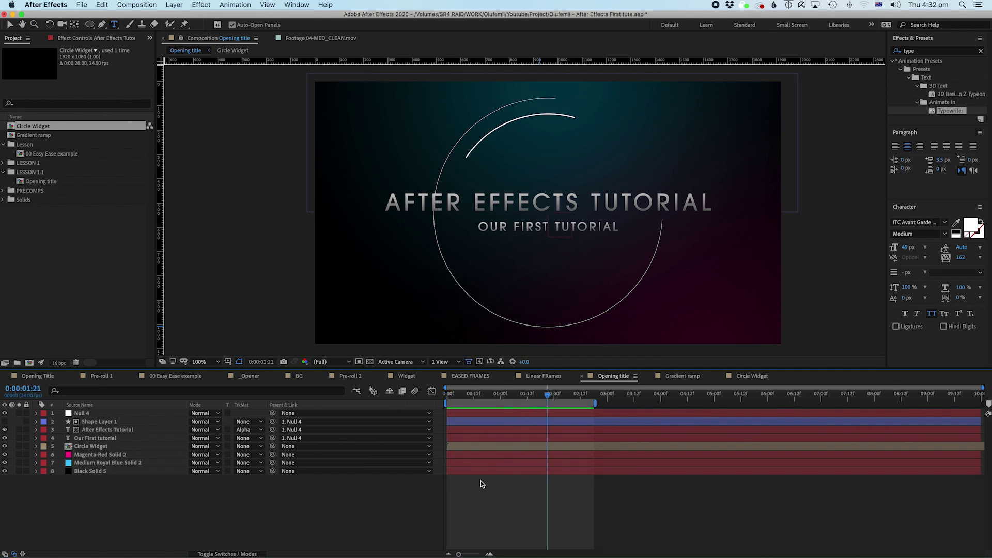
click(83, 414)
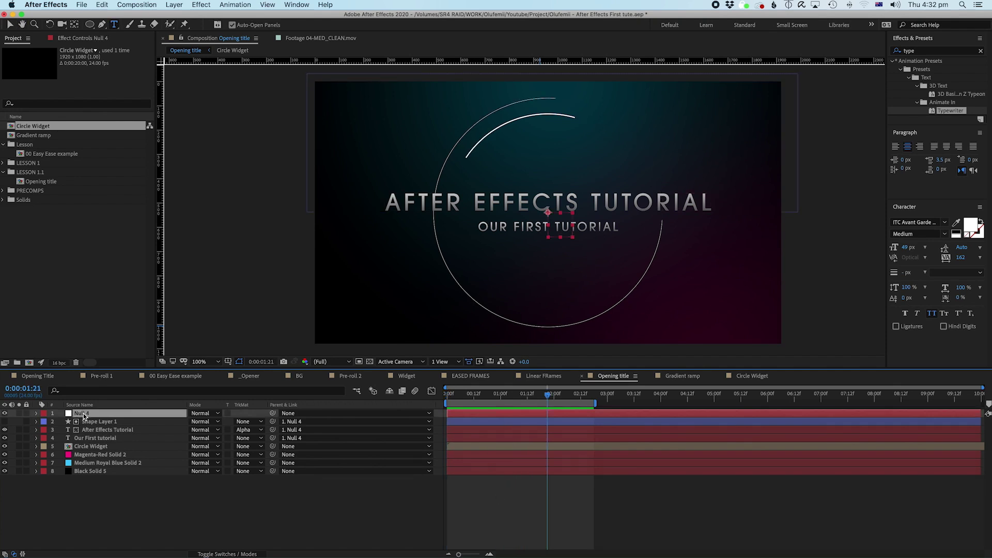
click(227, 554)
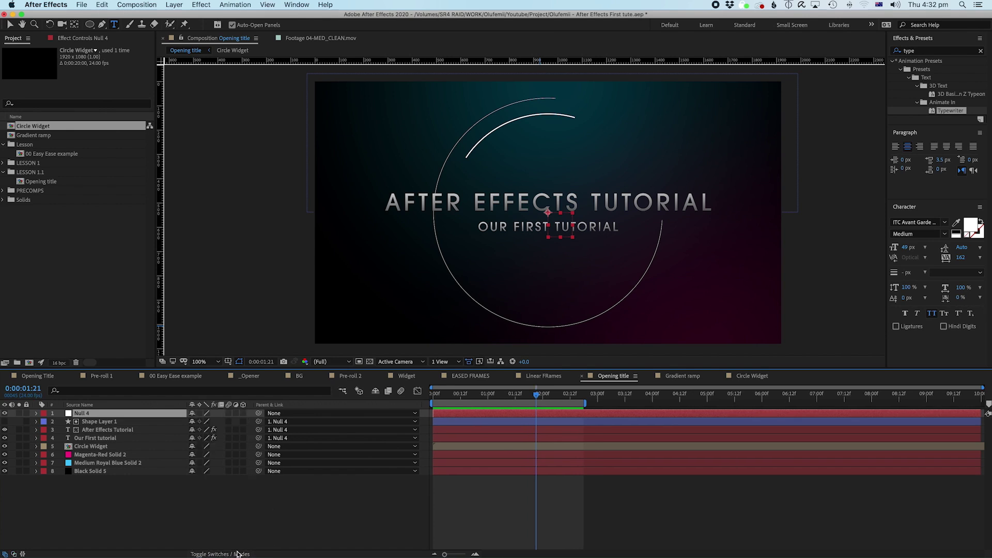
click(240, 552)
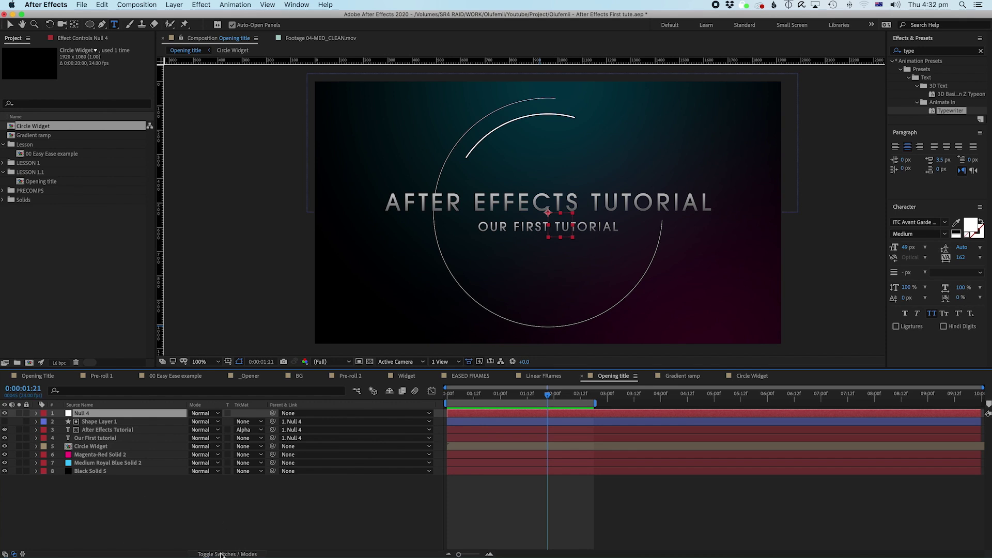
click(221, 554)
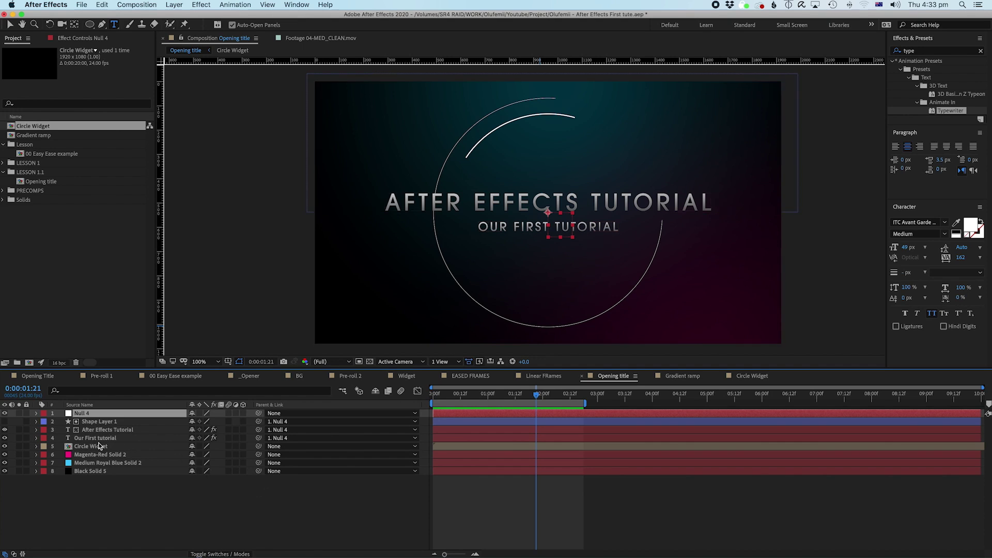
Step: Enable the 3D Layer switch on layers Null 4 through Circle Widget
click(98, 446)
shift+click(91, 413)
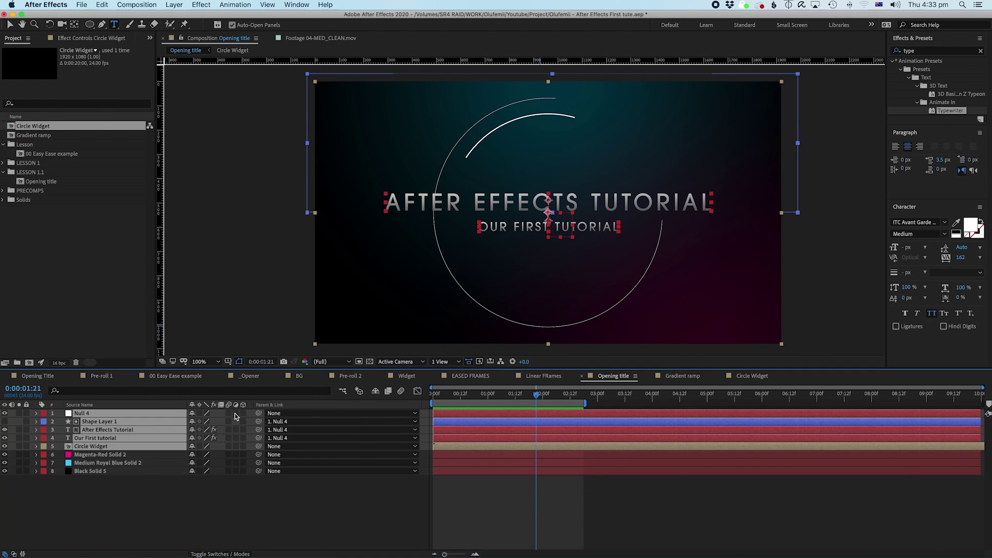
click(146, 540)
click(89, 447)
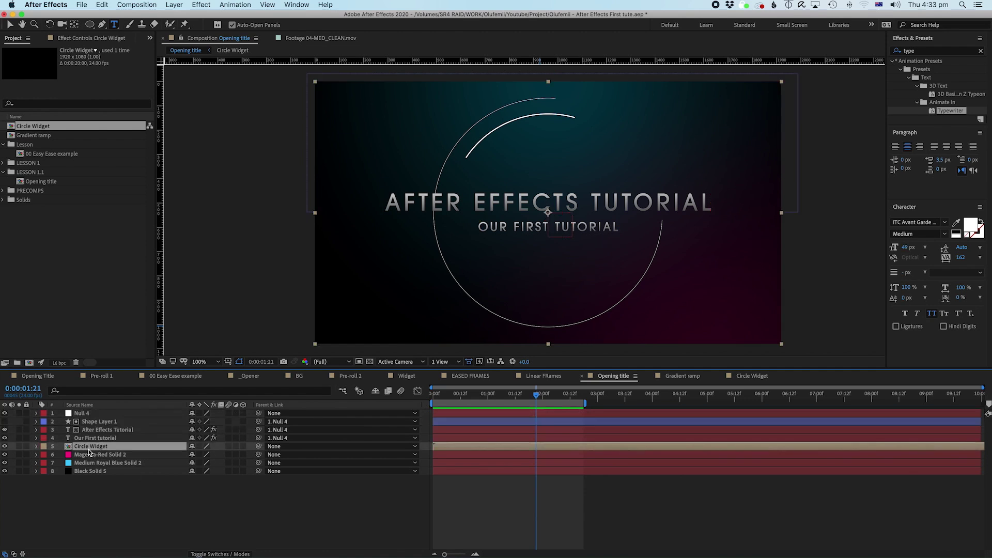
shift+click(87, 416)
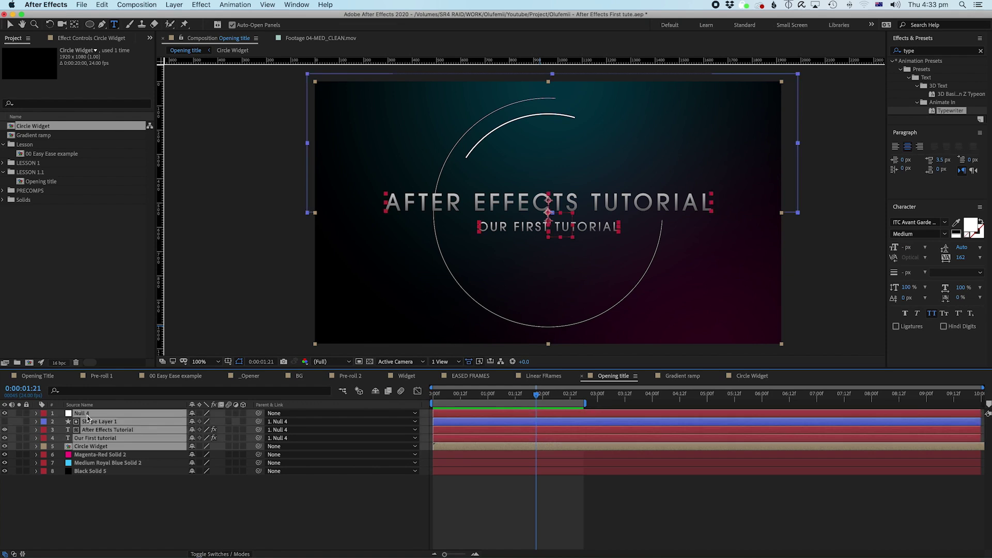
click(242, 413)
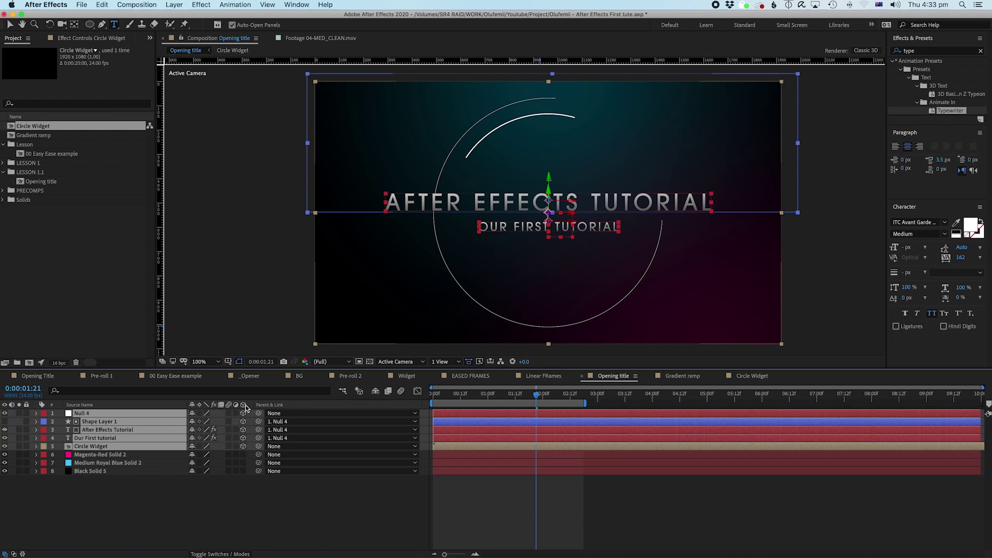
Step: Select only Circle Widget and bring up the 3D View choices
click(208, 507)
click(99, 448)
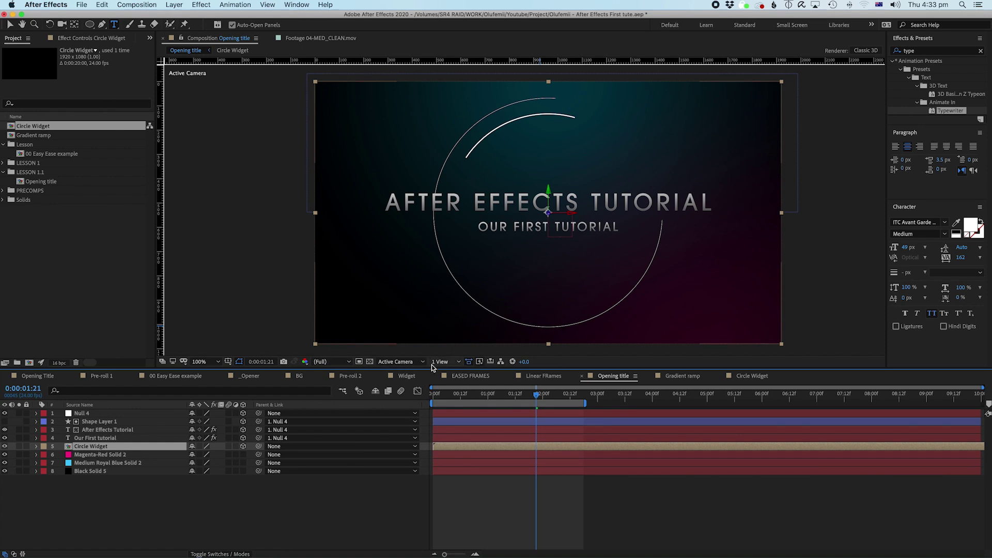
click(412, 365)
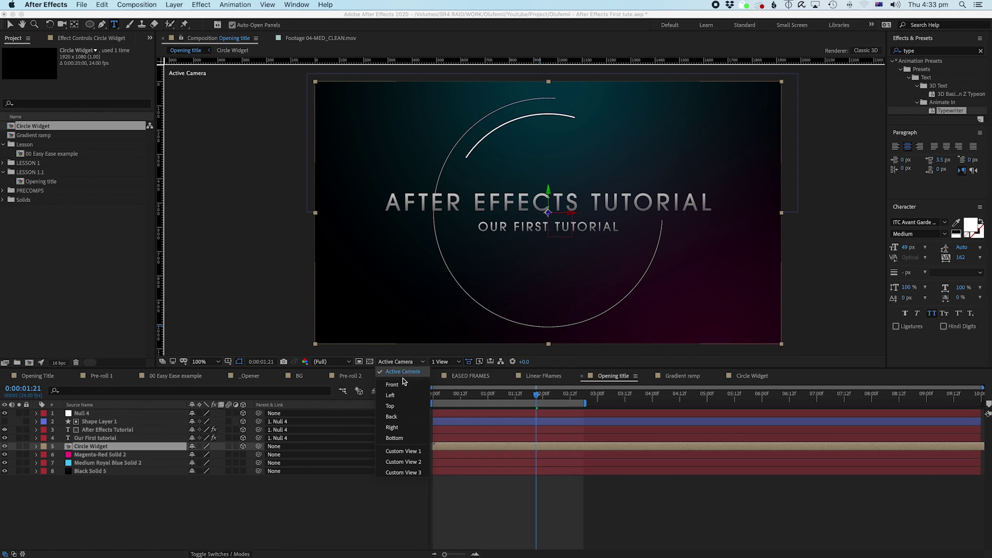
Step: Switch the viewer to Top view, zoom to 50% and back to 100%, with Circle Widget selected
click(391, 407)
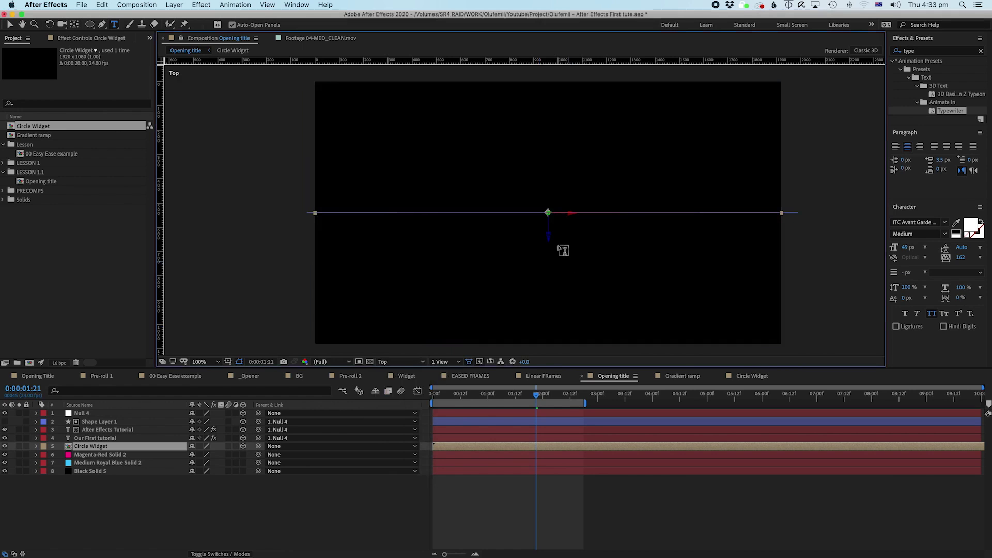
key(comma)
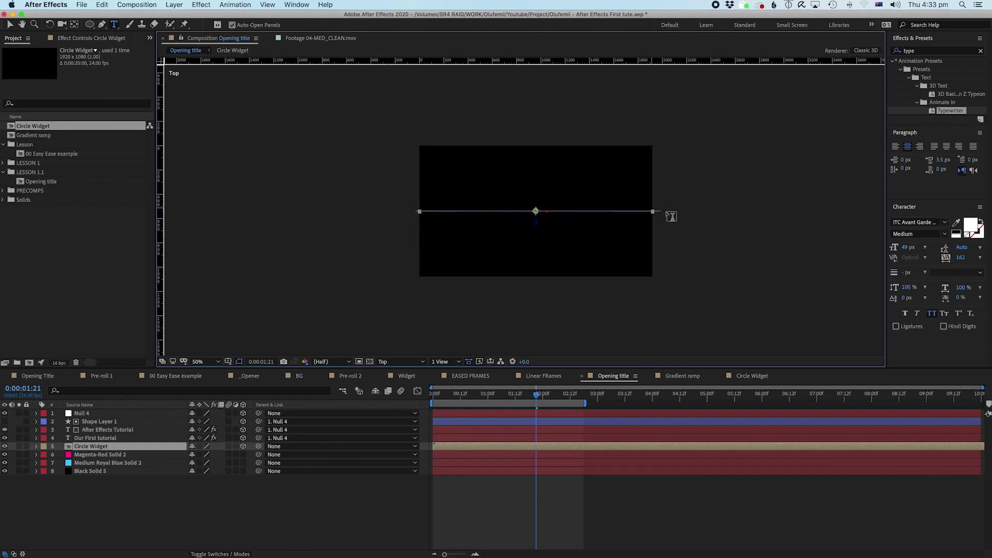
key(period)
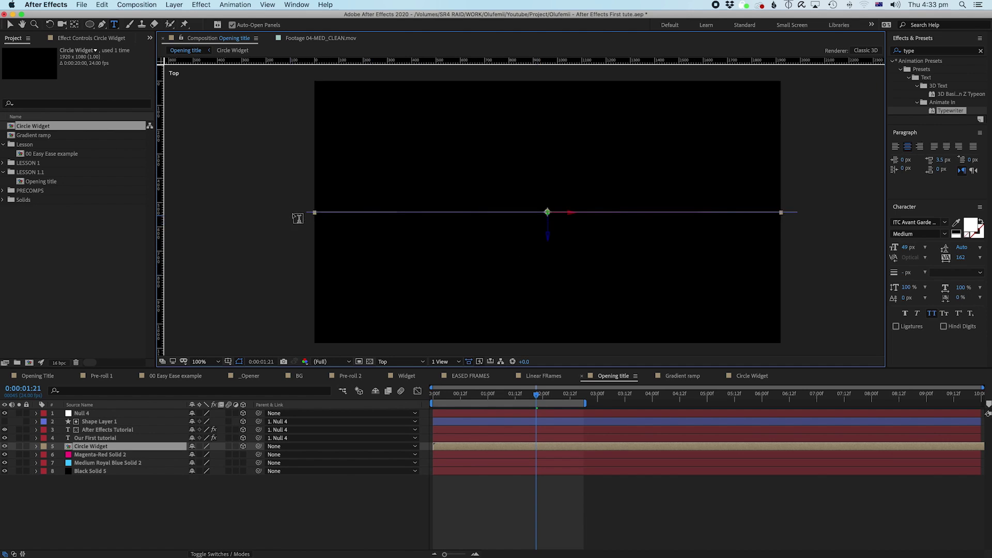
click(99, 451)
click(99, 447)
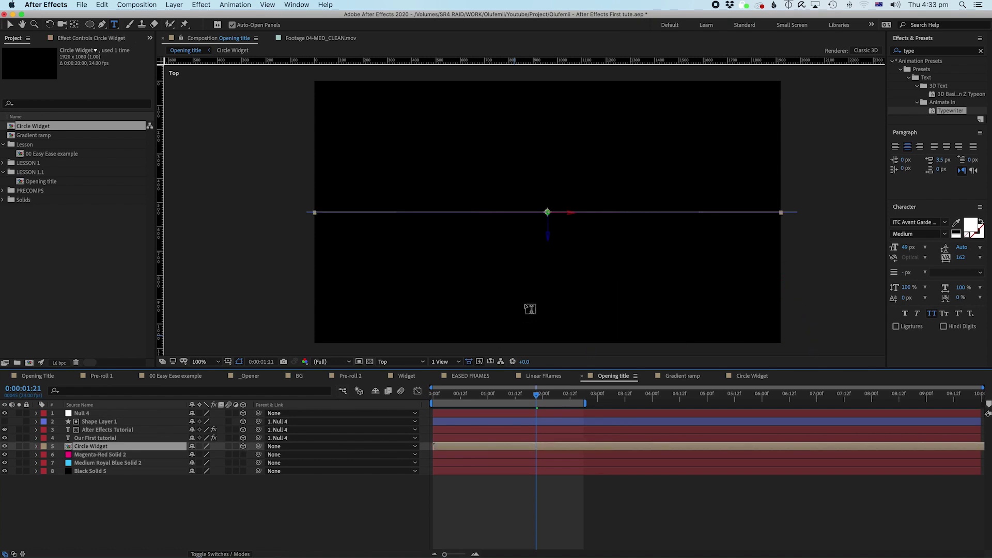
key(v)
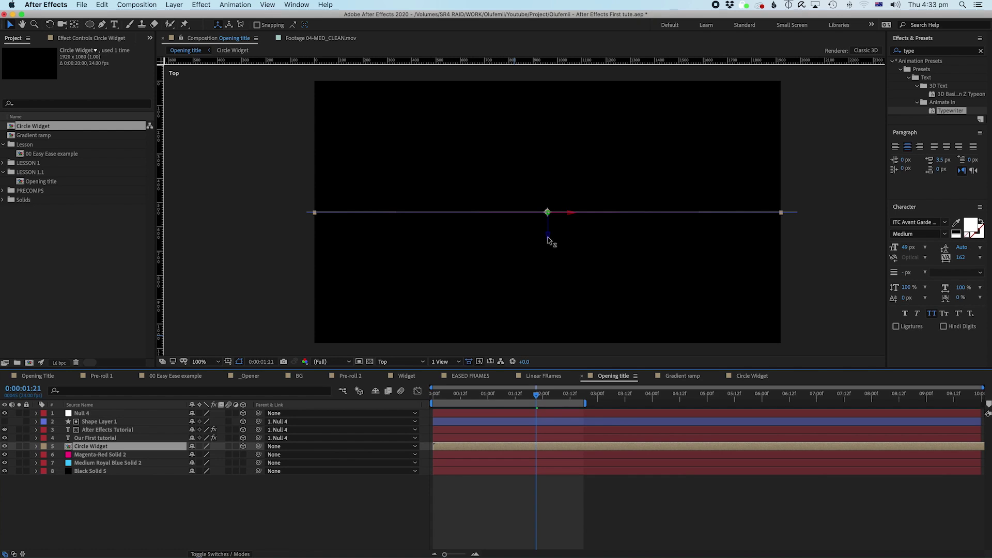
Step: Use the 2 Views - Horizontal layout with the left view set to Active Camera
click(442, 361)
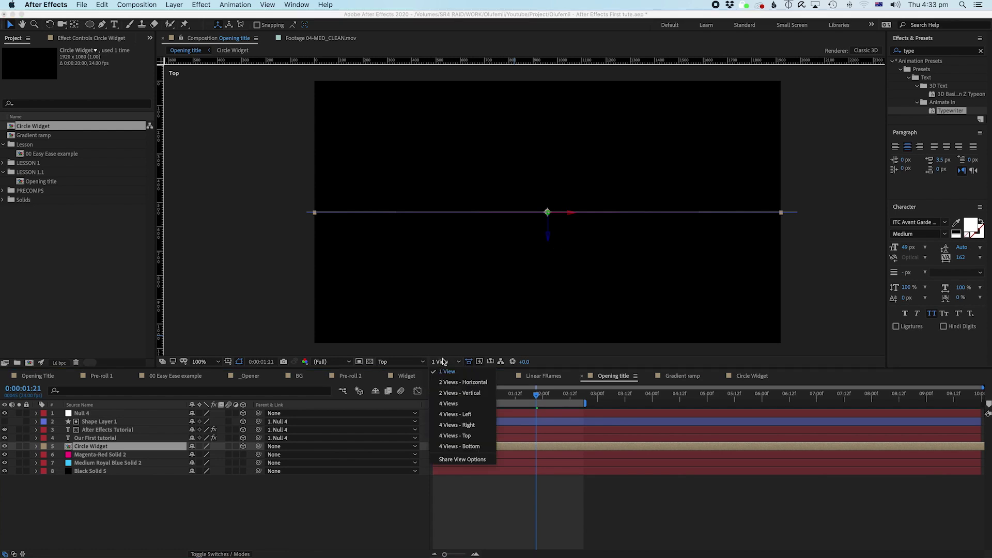
click(452, 387)
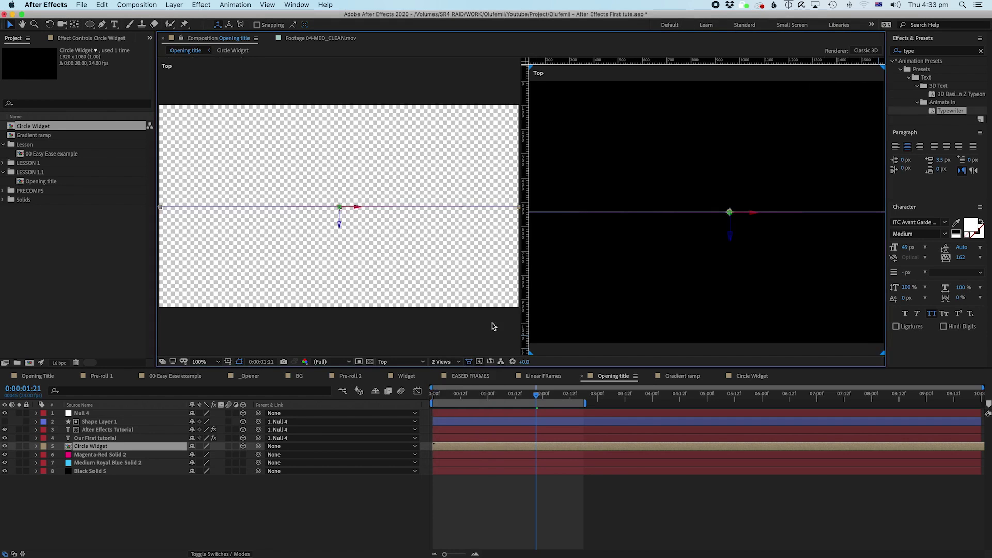
right_click(538, 76)
click(552, 355)
click(571, 351)
click(324, 337)
click(384, 361)
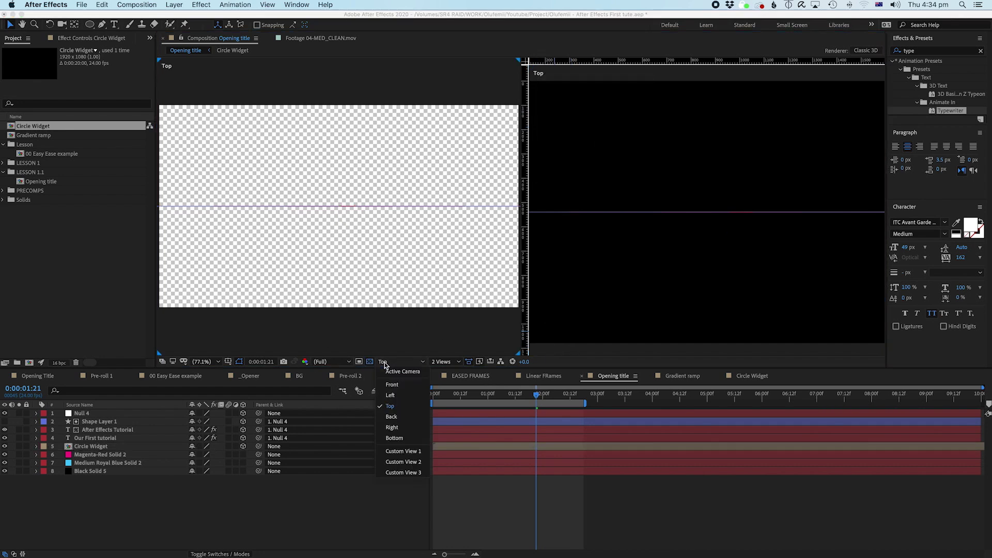
click(386, 367)
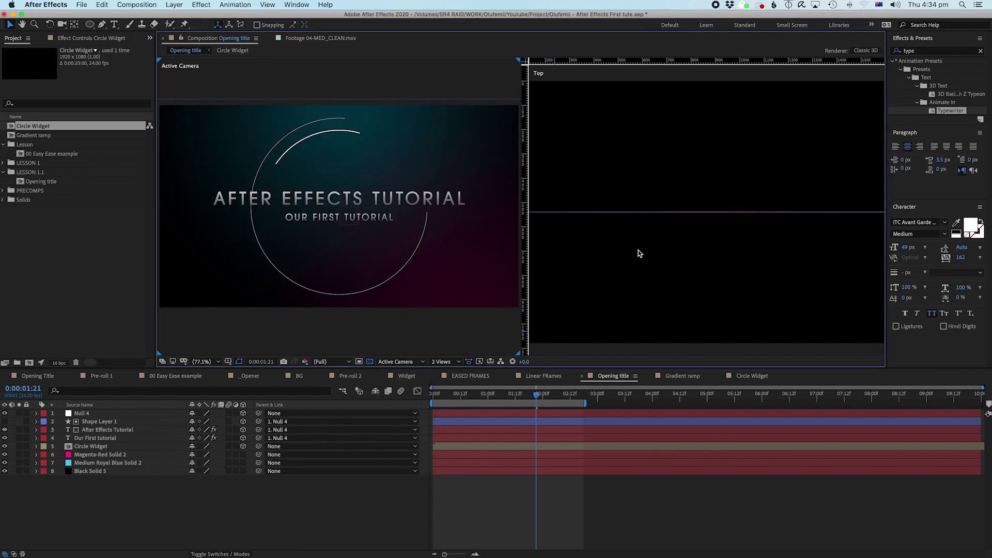
Step: Drag Circle Widget back along its Z axis in the Top view, then zoom Top to 50%
click(103, 447)
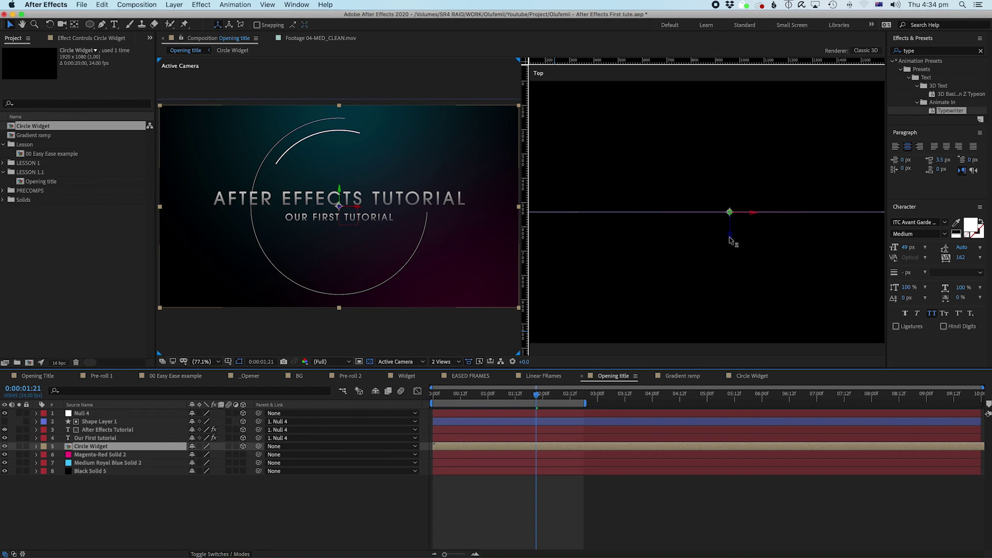
drag(729, 239, 729, 133)
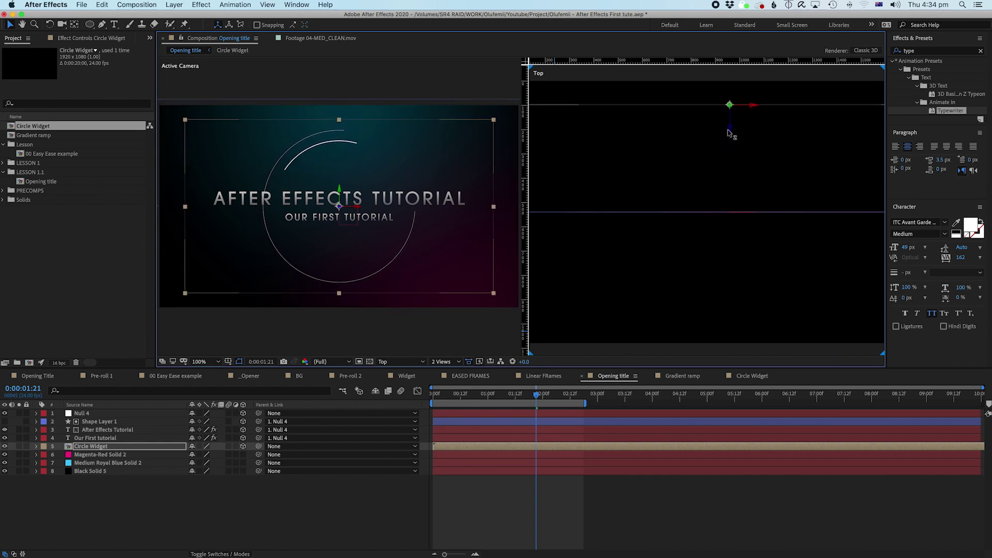
key(comma)
key(comma)
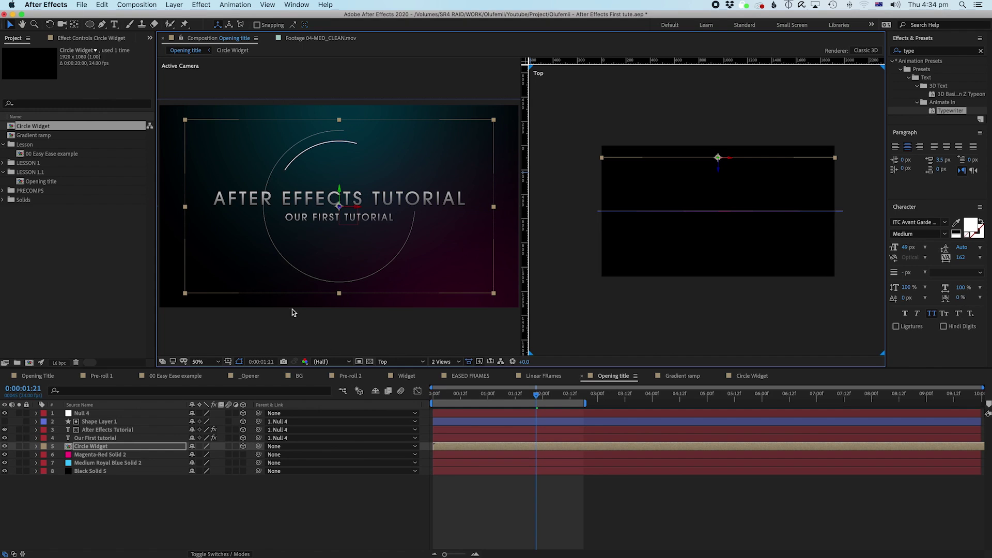
click(103, 434)
key(super+Up)
key(super+Up)
key(super+Down)
key(super+Down)
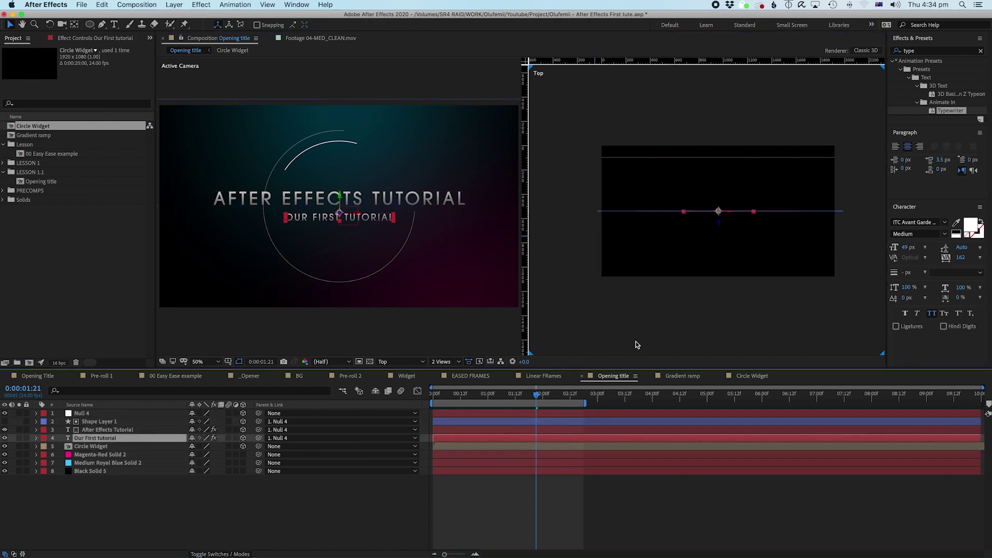
click(389, 362)
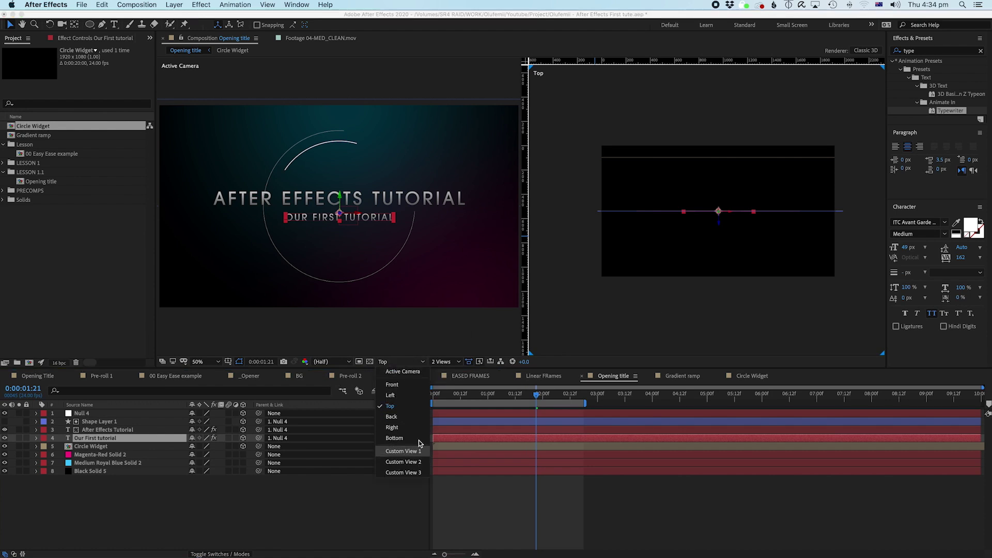
click(591, 330)
click(395, 363)
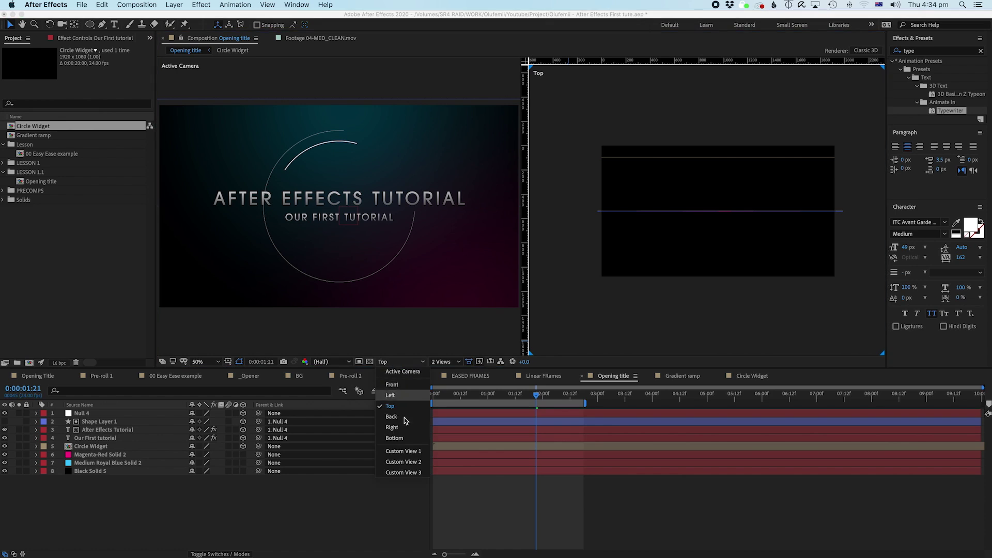
click(403, 452)
scroll(696, 234, up, 2)
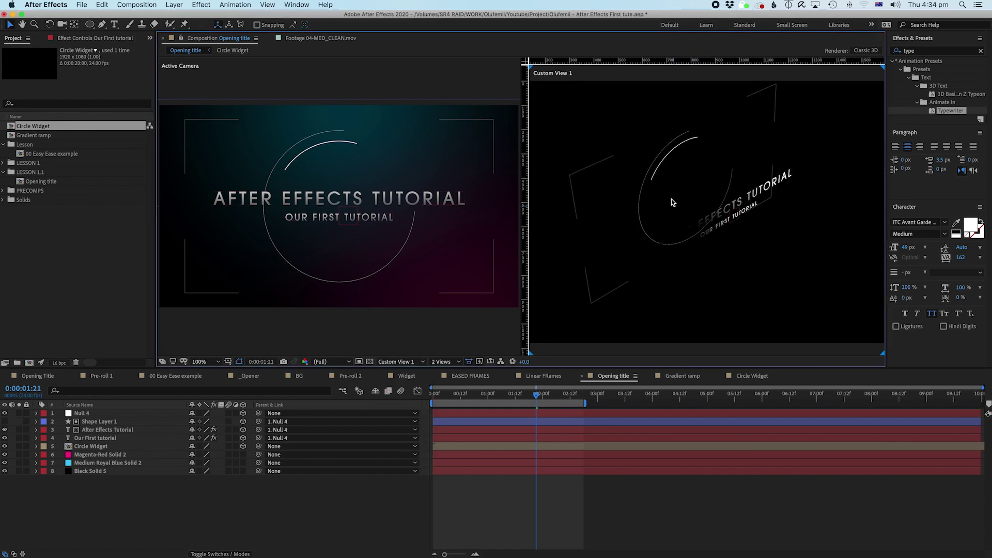
key(c)
drag(673, 232, 610, 225)
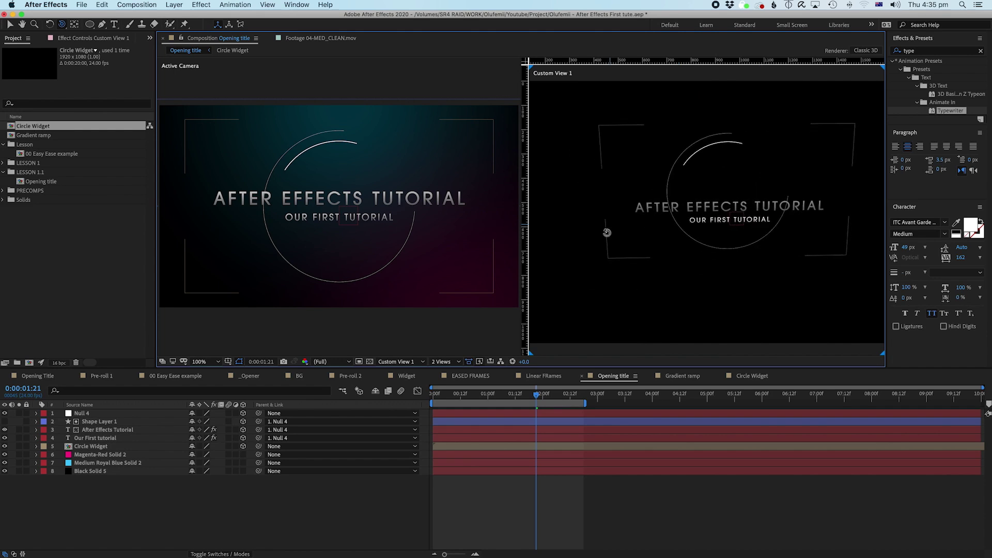
click(339, 360)
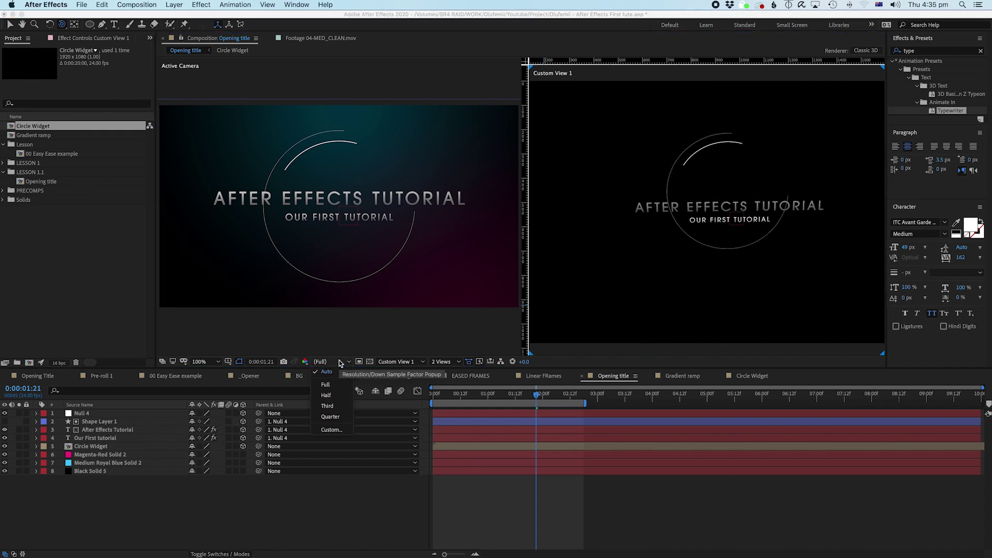
click(396, 362)
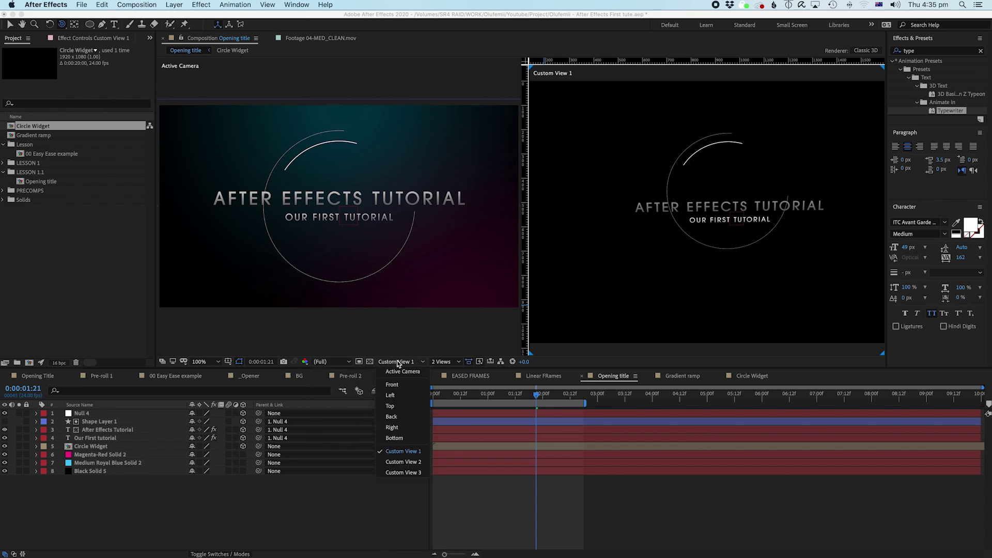
click(389, 406)
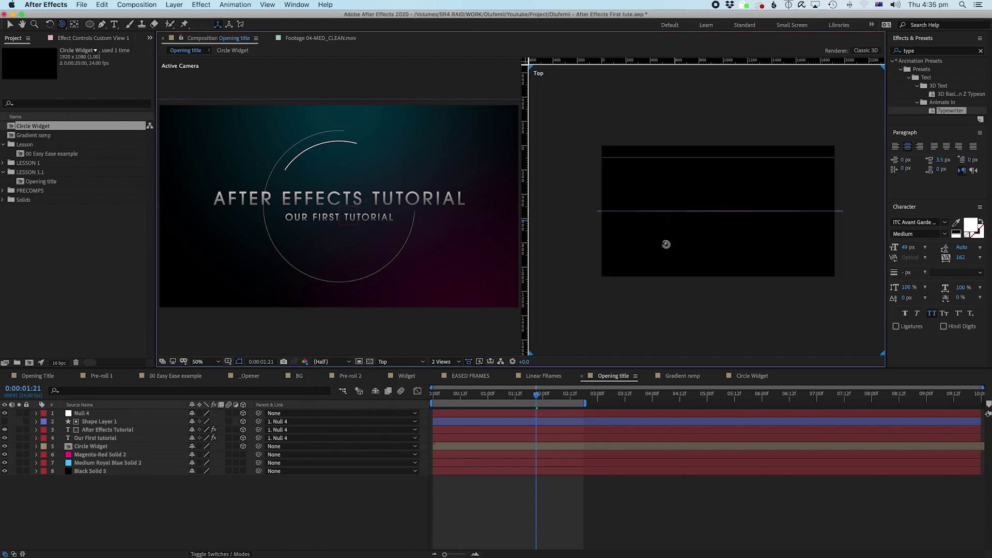
click(172, 515)
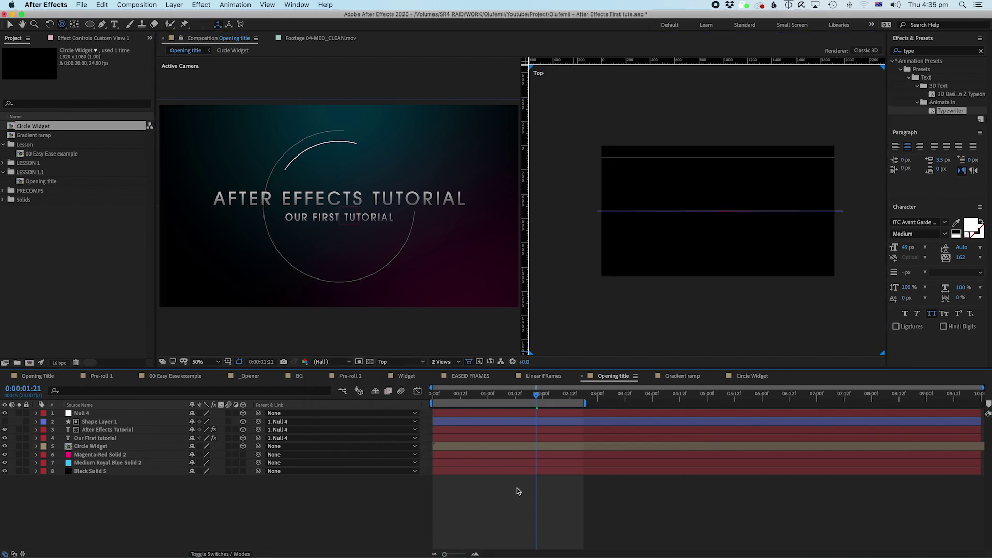
Step: Create Camera 1 as a Two-Node Camera with the 50mm preset from the timeline's New menu
right_click(477, 502)
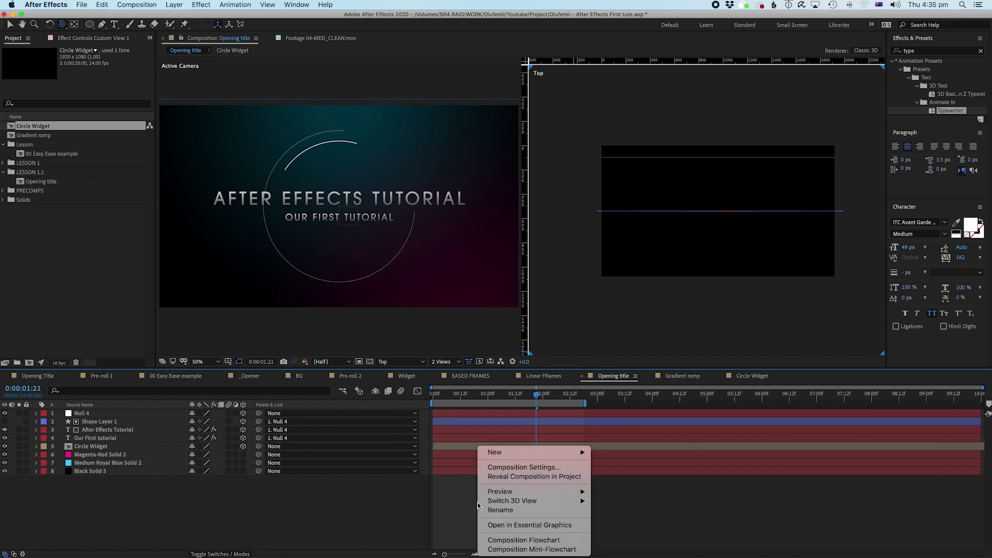
mouse_move(511, 453)
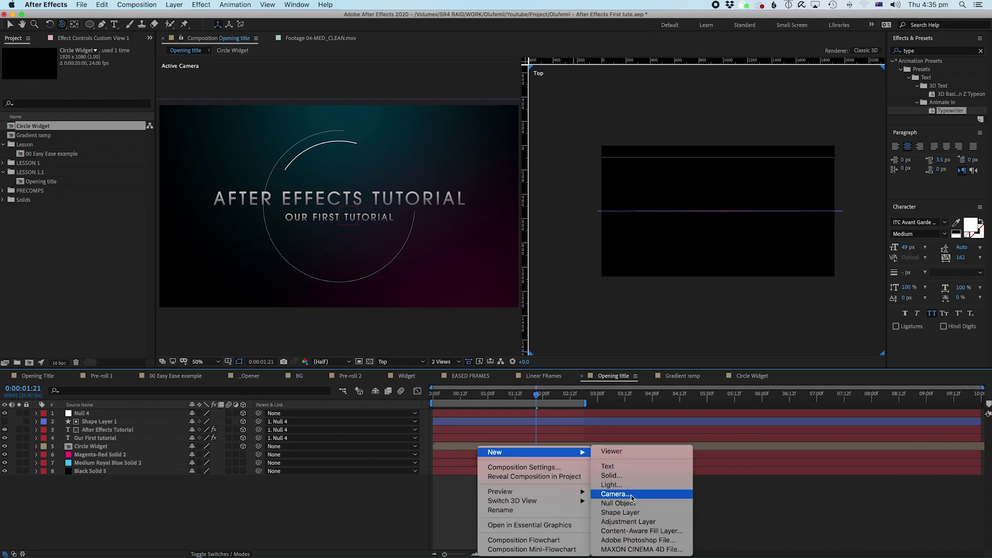
click(615, 493)
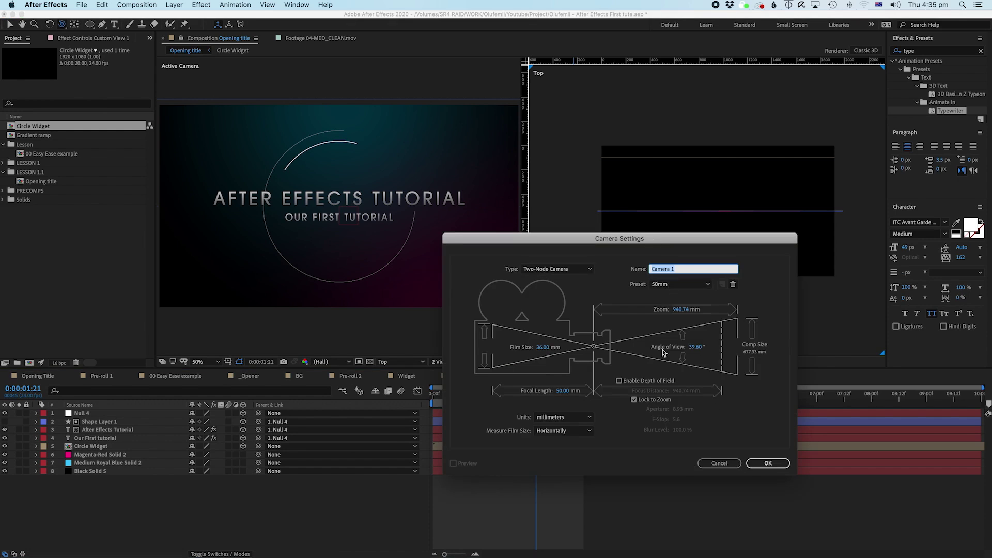
click(768, 463)
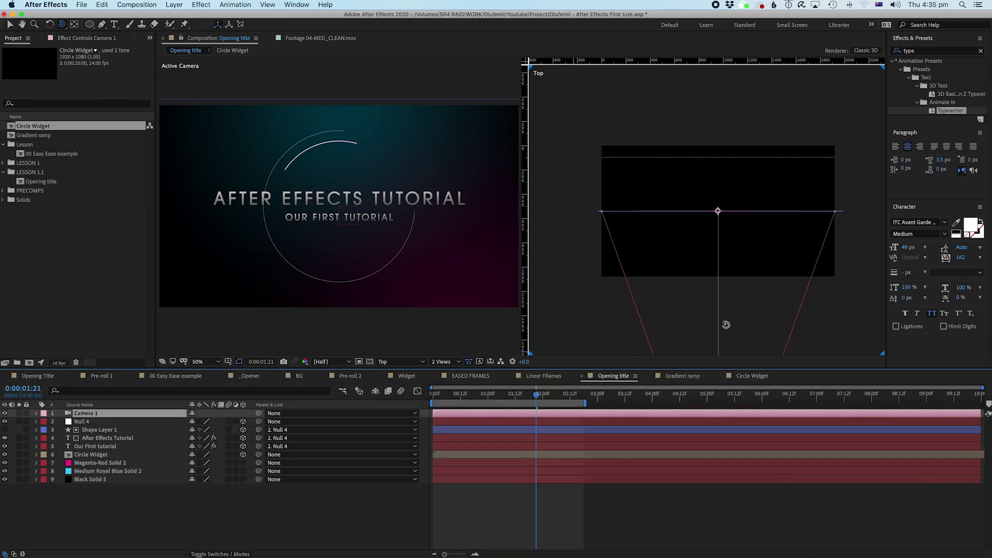
Step: Zoom the Top view to 25% and pan both views to frame the camera and its view cone
key(comma)
key(comma)
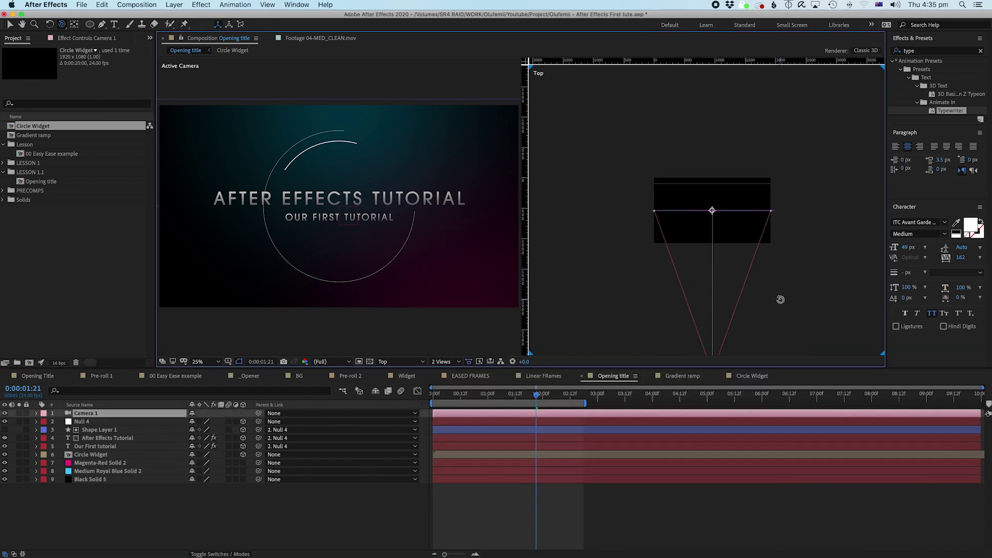
key(h)
drag(780, 302, 794, 251)
key(v)
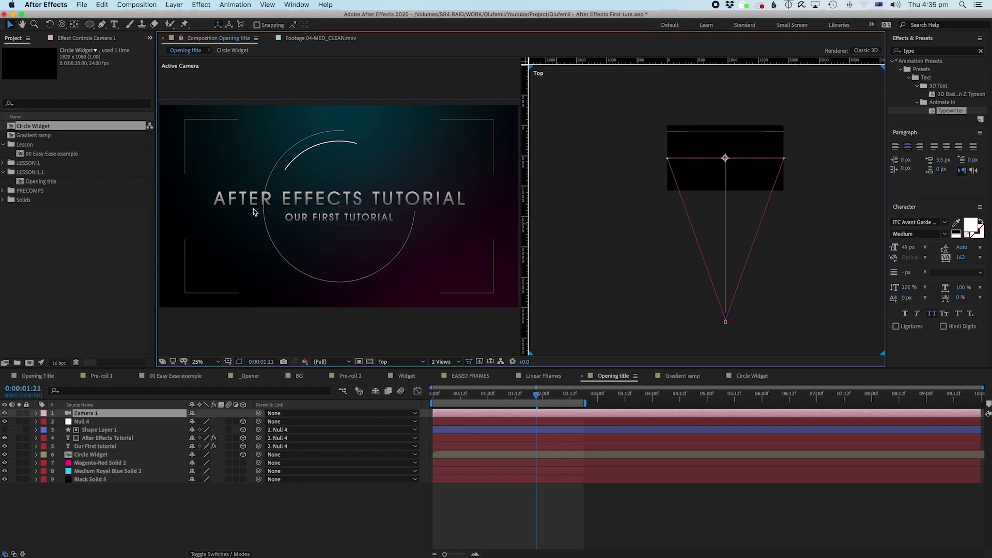
click(377, 207)
drag(349, 209, 345, 211)
key(v)
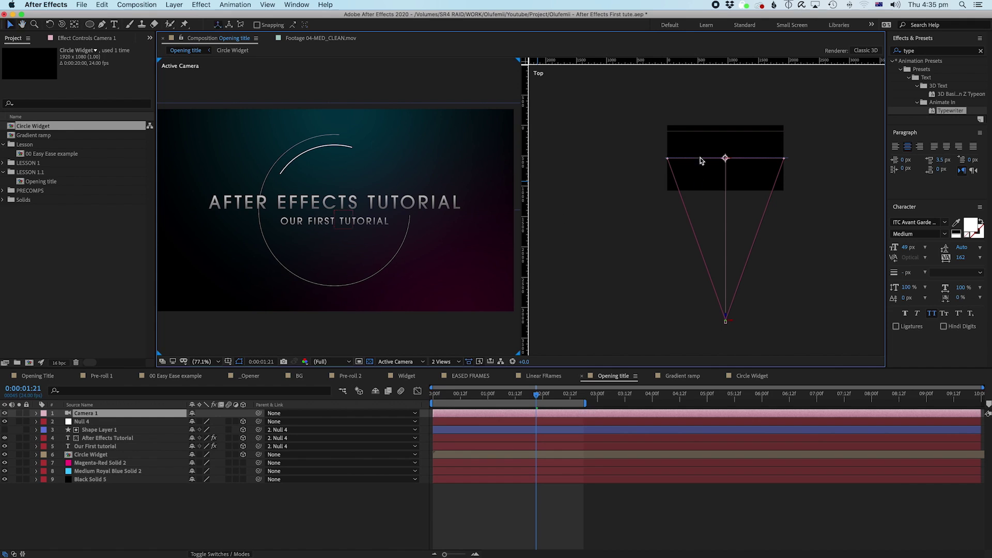
click(700, 160)
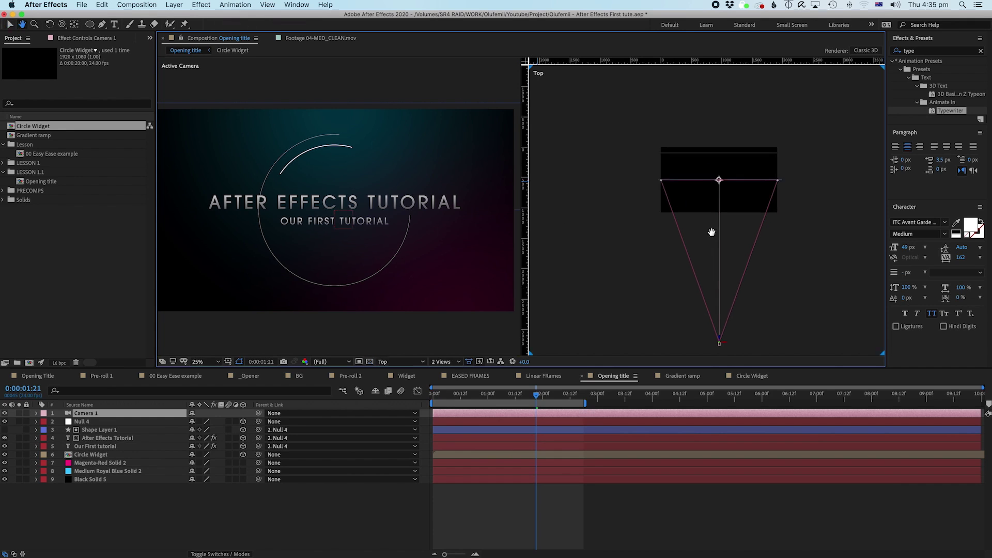
click(105, 456)
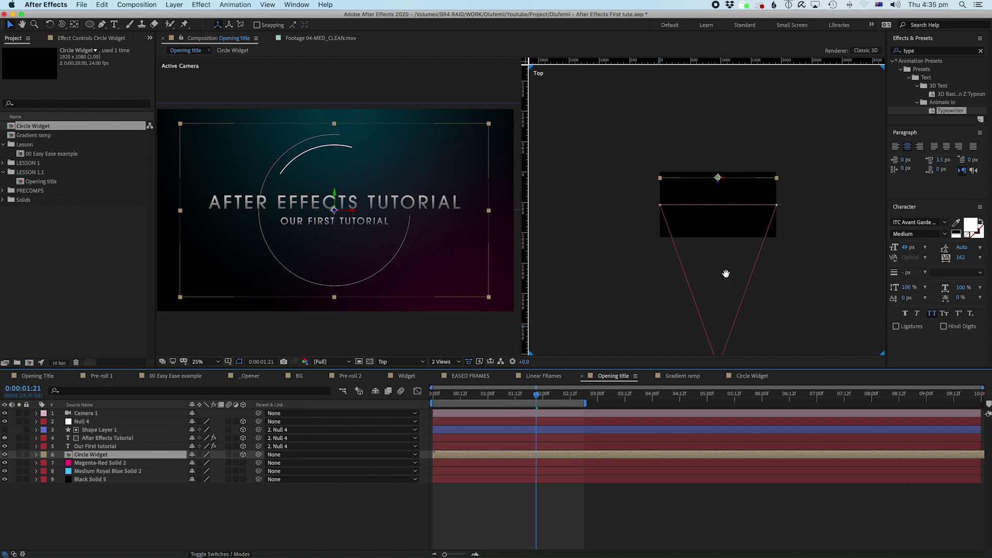
drag(726, 277, 726, 232)
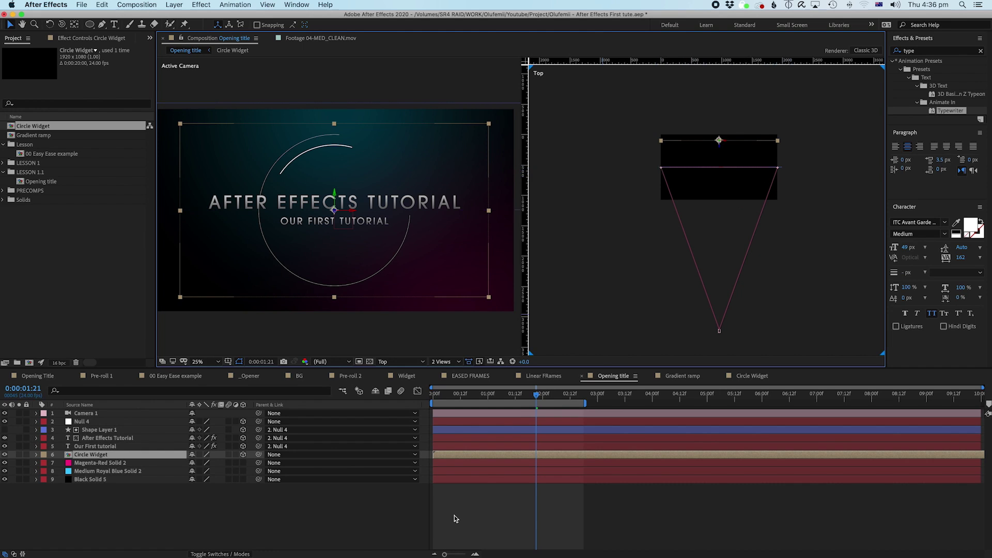
Step: Reselect Camera 1 and move the playhead to 0:00:02:04
click(81, 413)
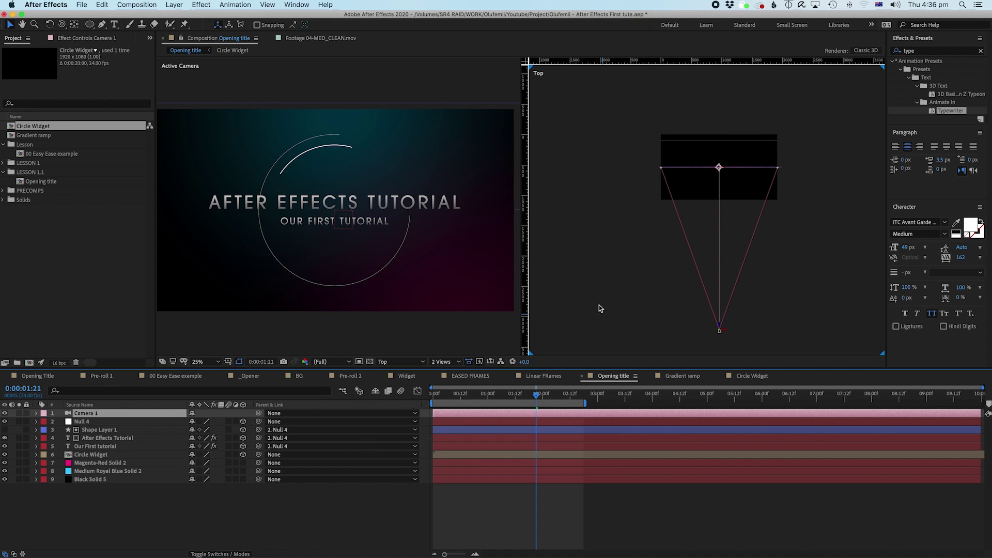
click(444, 395)
drag(443, 396, 552, 395)
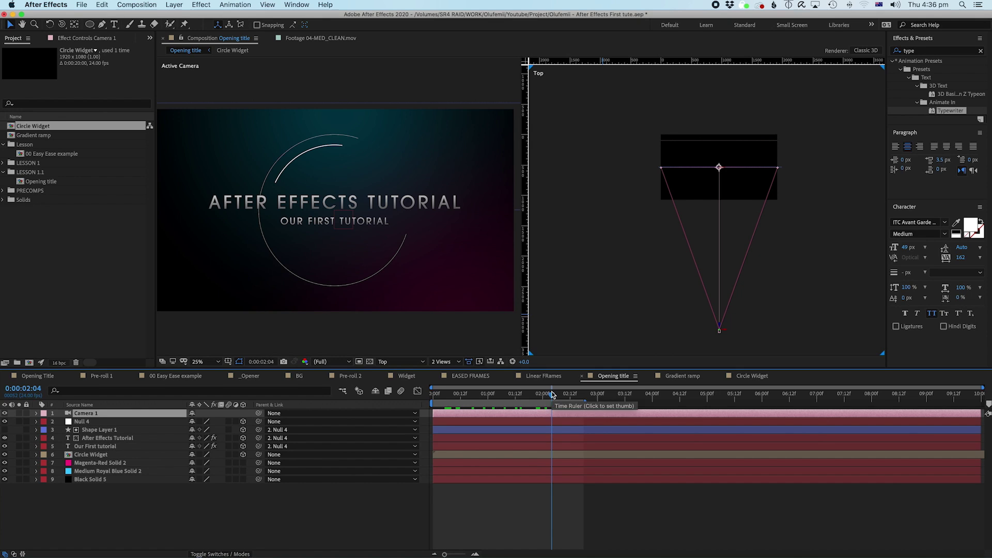
Step: Reveal Camera 1's Point of Interest, Position, Orientation and X/Y/Z Rotation properties
key(p)
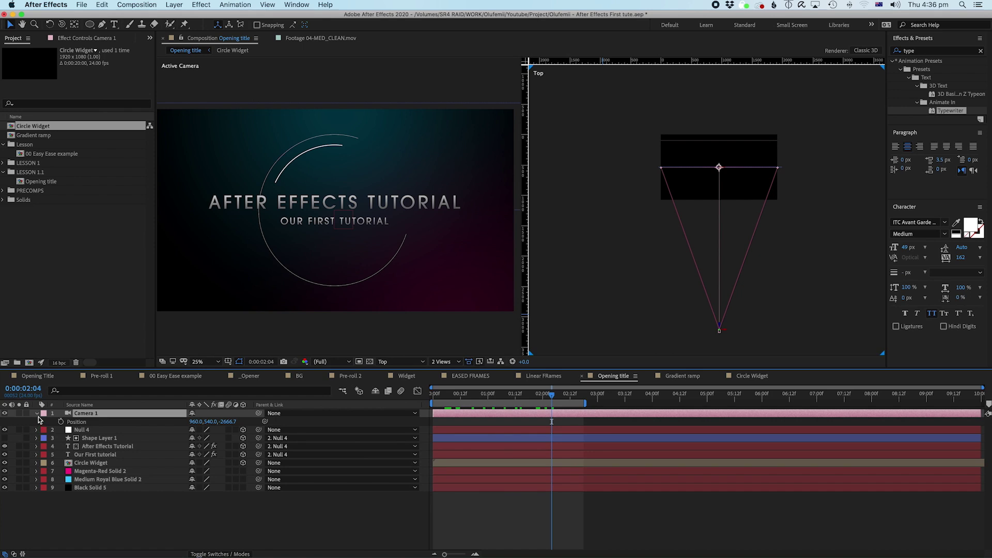
key(shift+a)
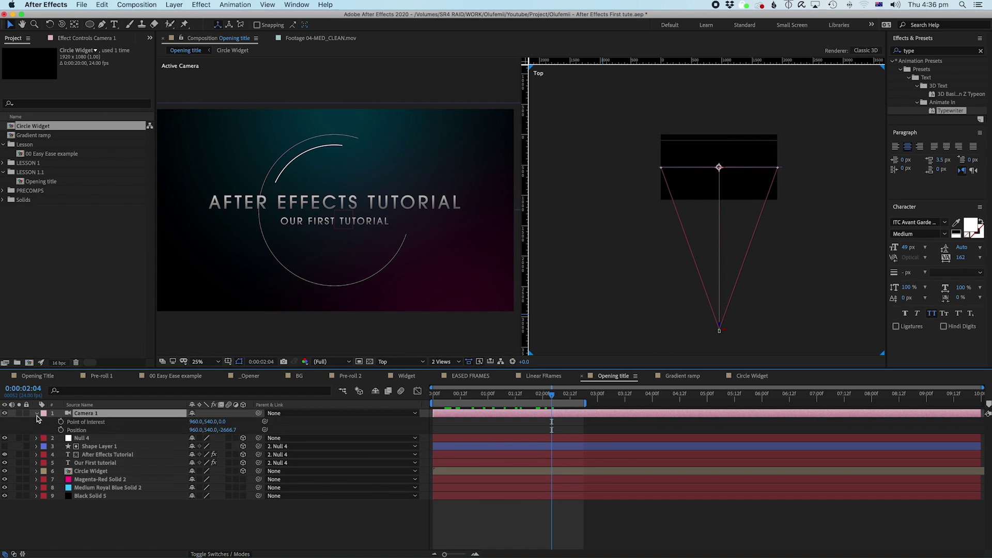
click(35, 414)
click(36, 414)
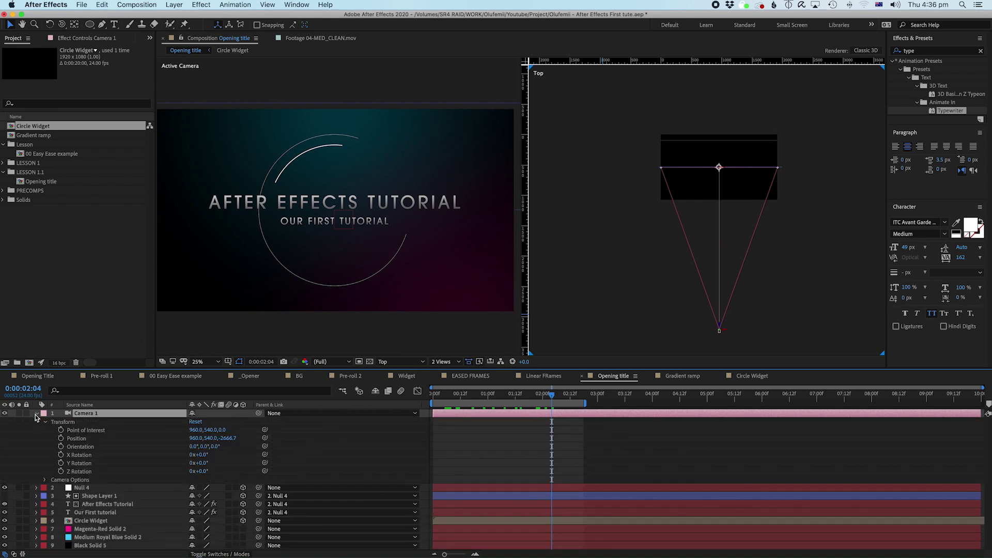
click(83, 432)
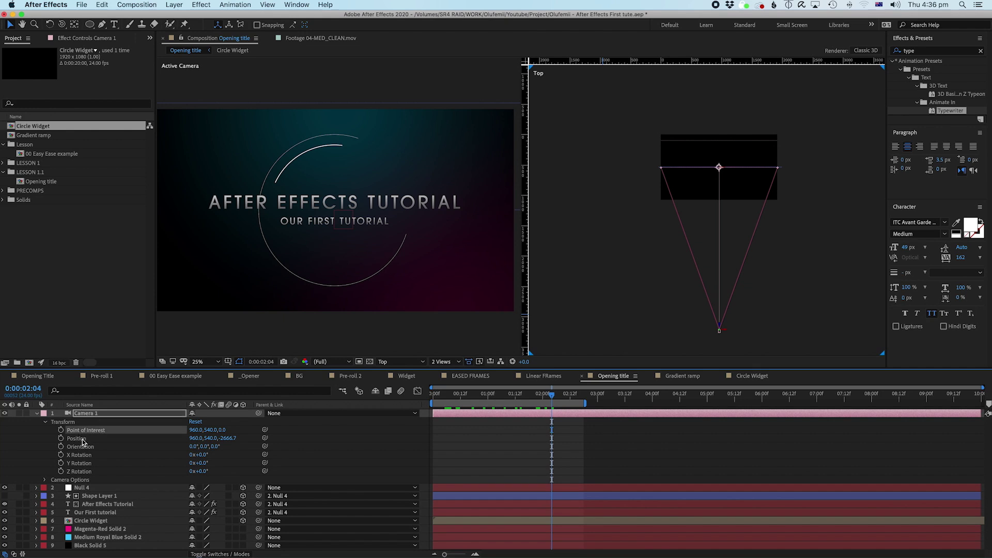
click(82, 440)
click(83, 448)
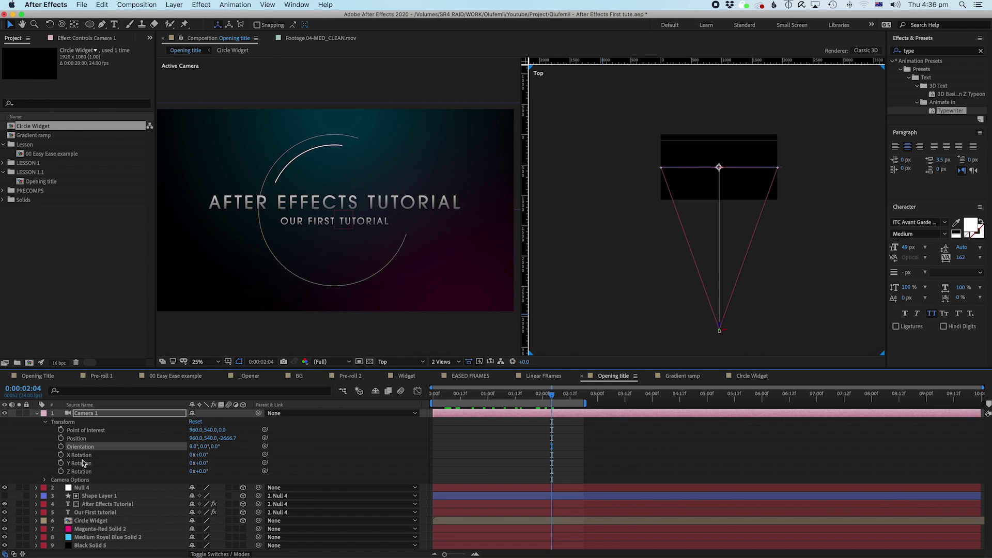
click(82, 457)
click(81, 463)
click(81, 472)
Step: Expand Camera Options to show Zoom 2666.7, Aperture 25.3 and Depth of Field off
click(45, 480)
scroll(77, 455, down, 3)
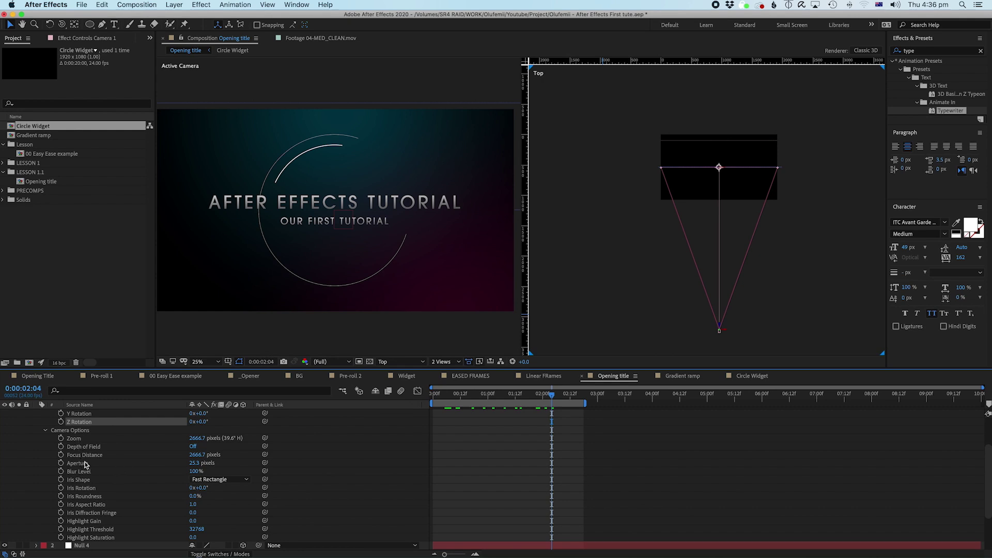
click(84, 456)
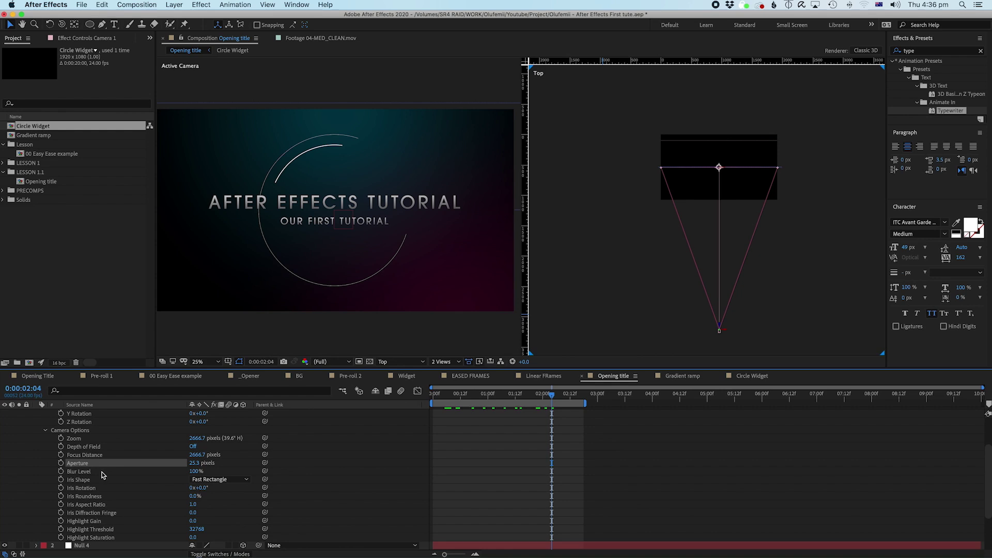
click(78, 464)
scroll(78, 465, up, 1)
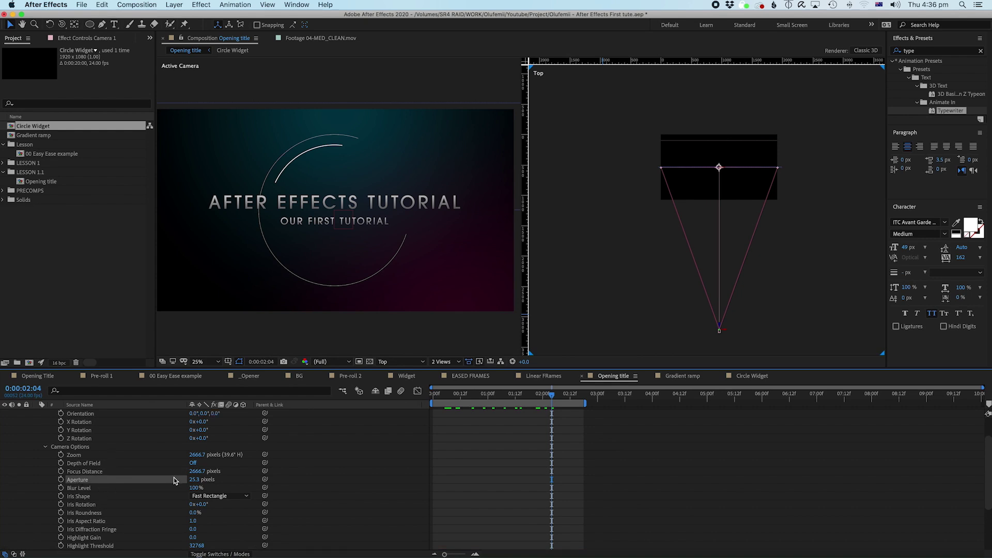
scroll(210, 510, up, 2)
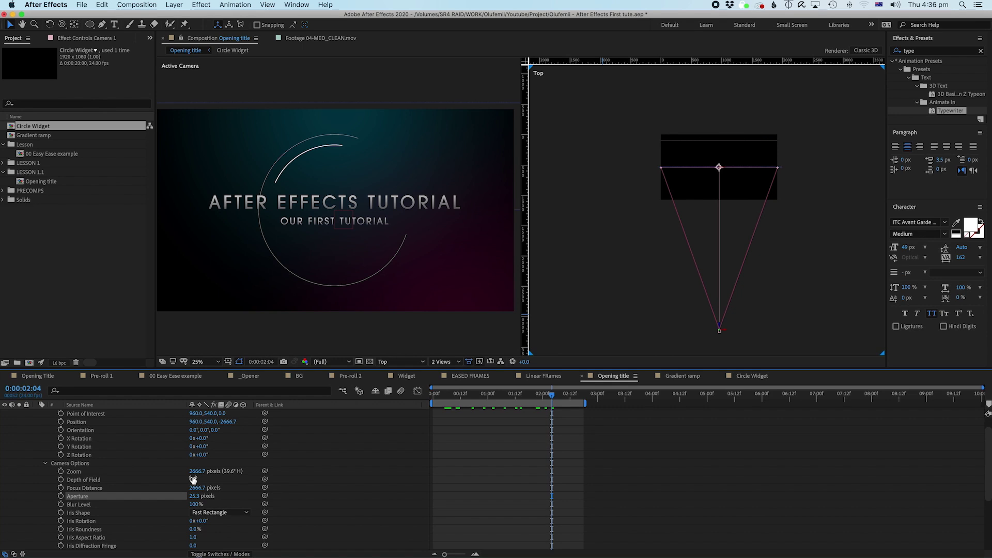
Step: Turn on Camera 1's Depth of Field and raise Aperture to about 1223 pixels
click(193, 480)
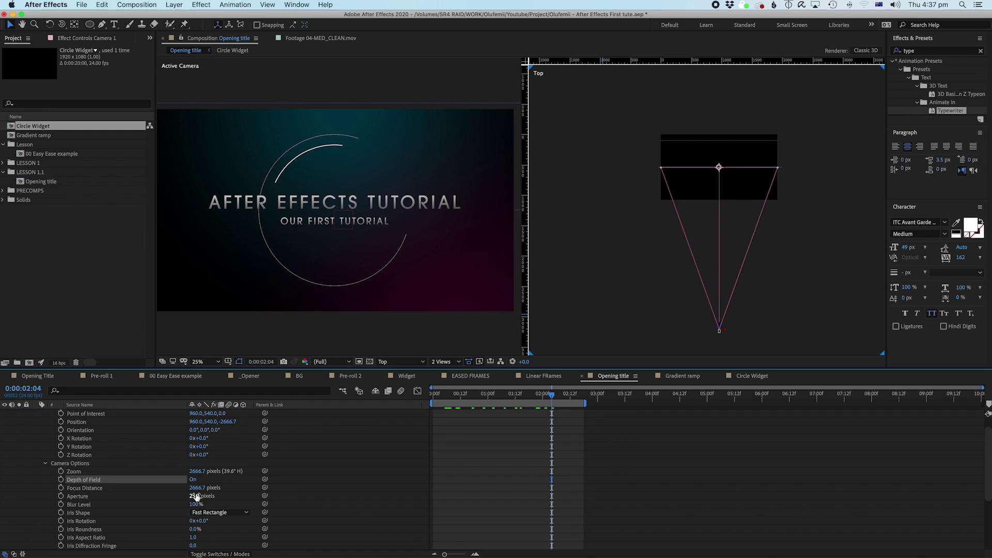
drag(195, 494, 268, 492)
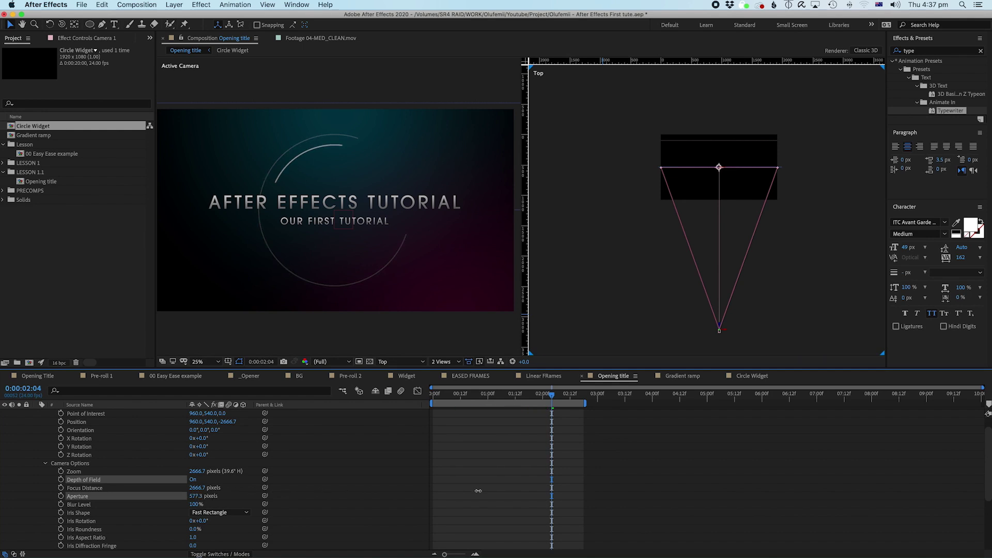
drag(478, 491, 493, 493)
drag(197, 495, 240, 492)
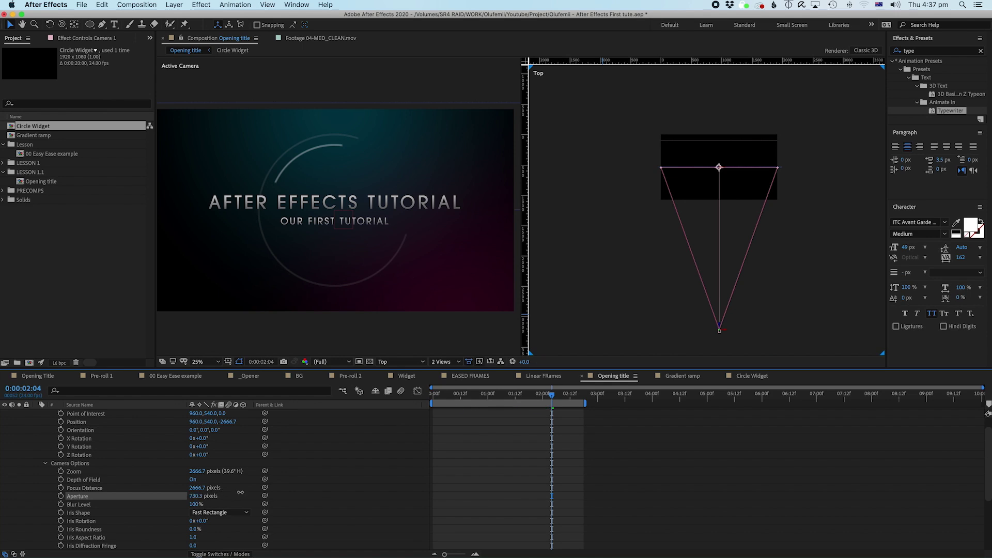
drag(315, 488, 443, 473)
Step: Try a farther Focus Distance, then undo it back to 2666.7 pixels
click(85, 490)
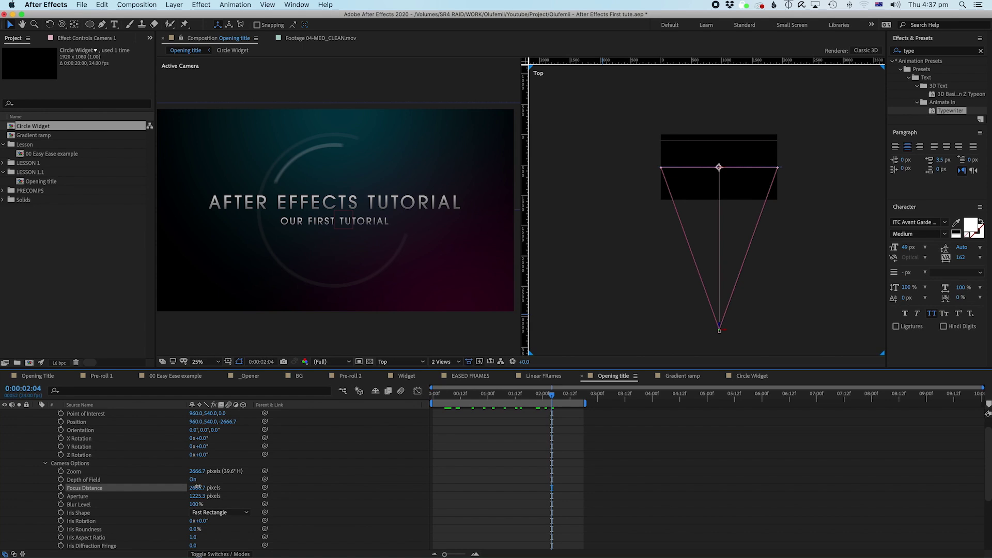
key(F2)
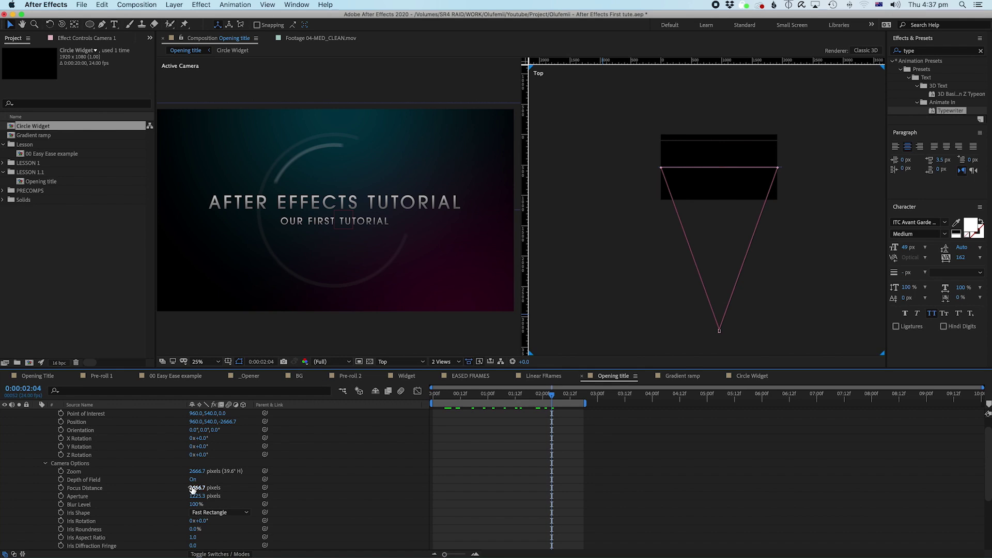
click(199, 489)
drag(199, 487, 355, 436)
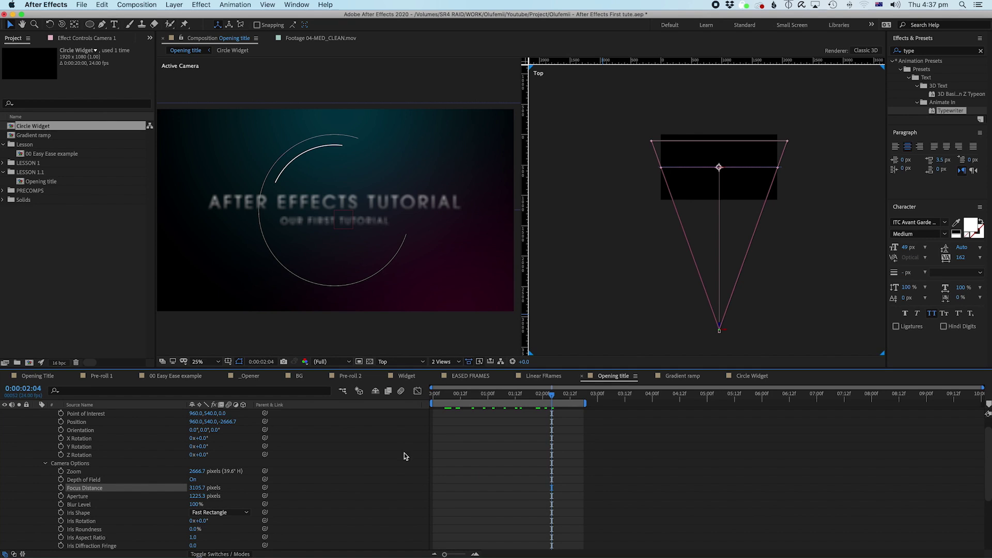
key(ctrl+z)
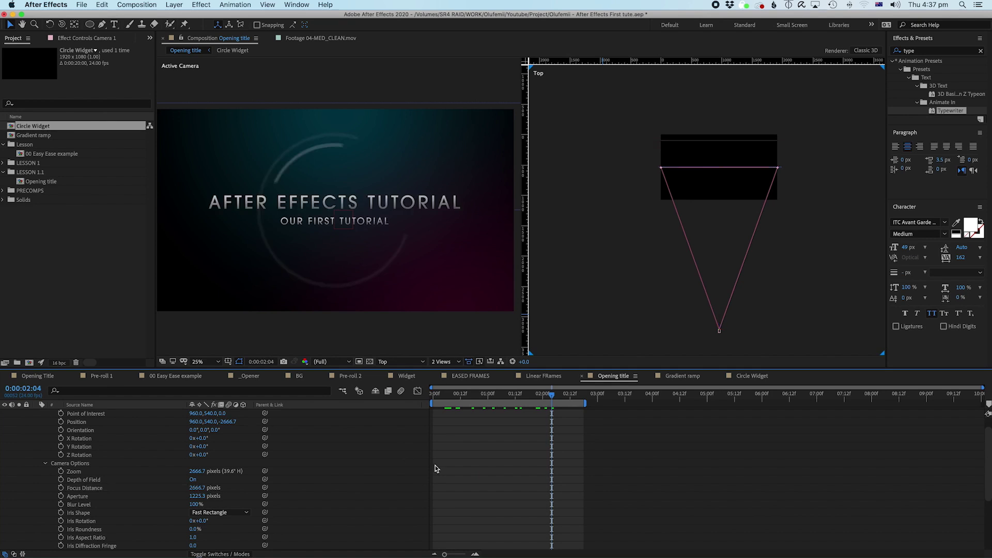
scroll(507, 466, up, 2)
click(86, 413)
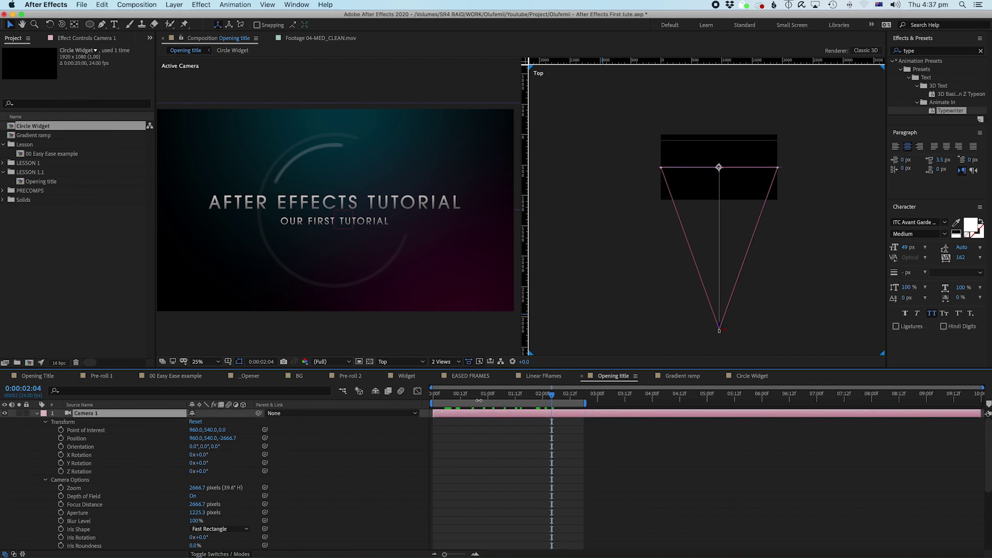
Step: Add Point of Interest and Position keyframes for Camera 1 at one second
key(space)
drag(459, 408, 490, 406)
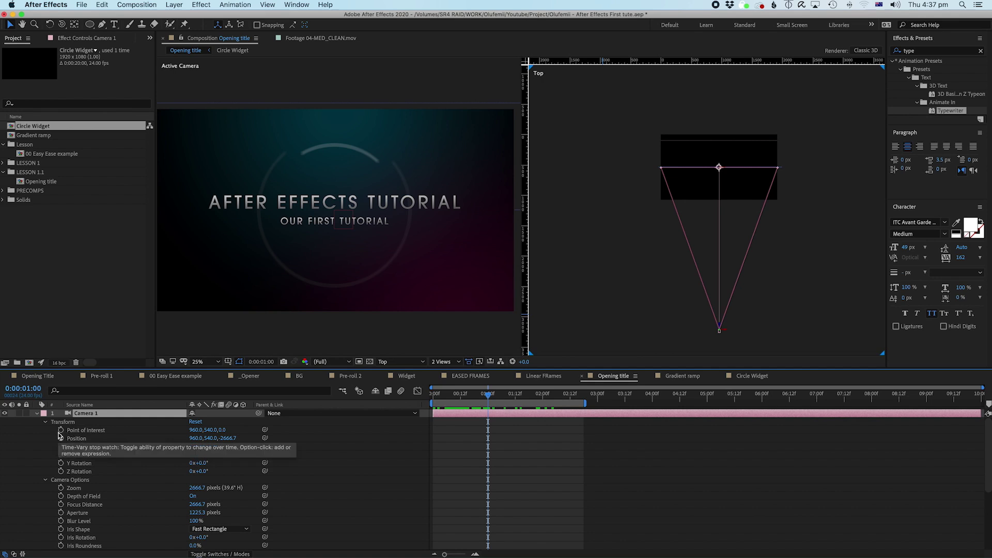
click(61, 430)
click(60, 438)
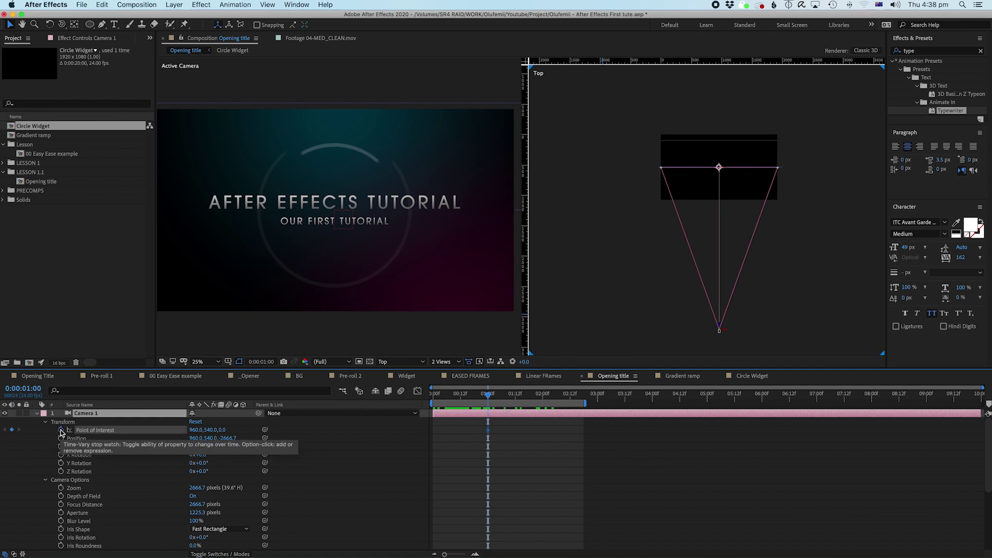
click(475, 429)
drag(475, 430, 510, 457)
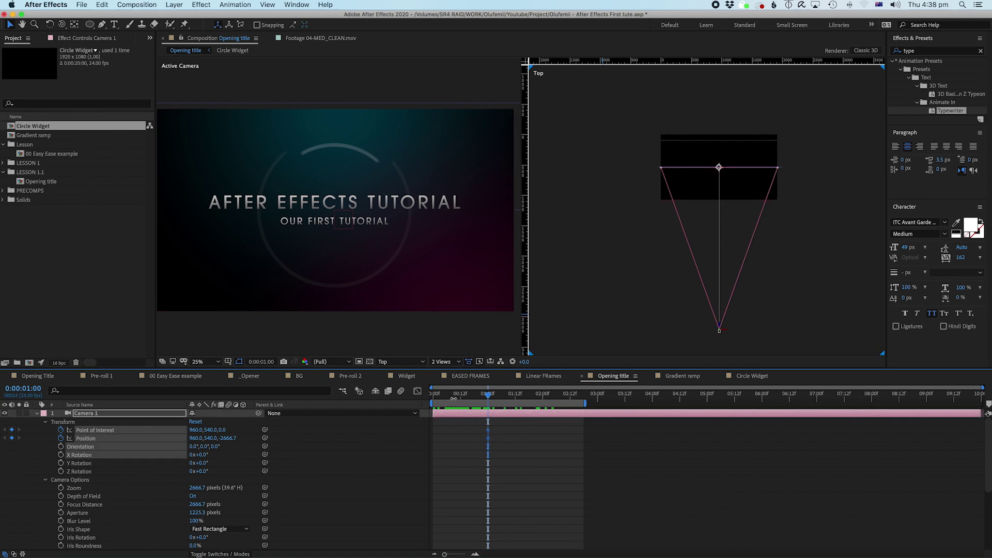
Step: Return to frame 0, select Camera 1, and choose the Track Z Camera Tool
drag(452, 400, 432, 400)
click(451, 452)
click(456, 414)
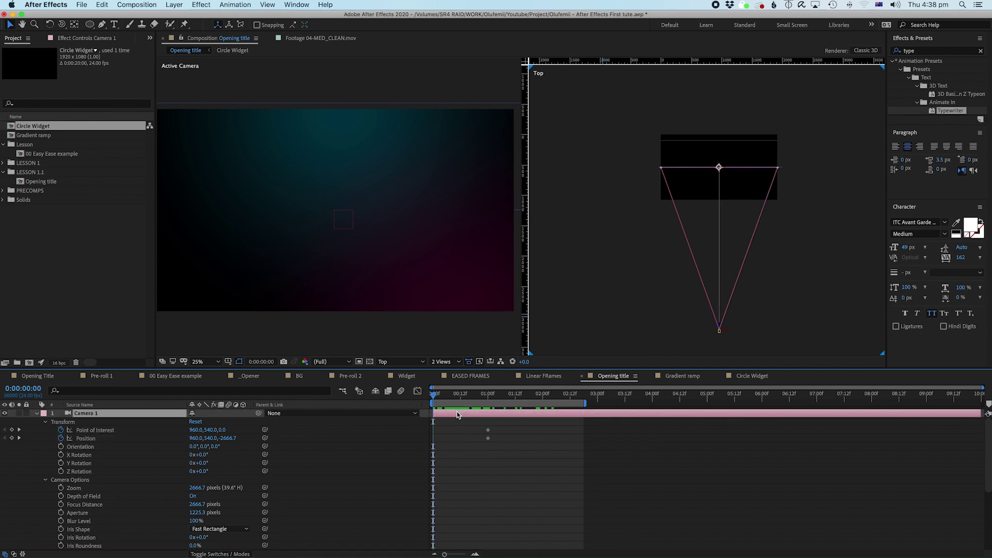
click(62, 27)
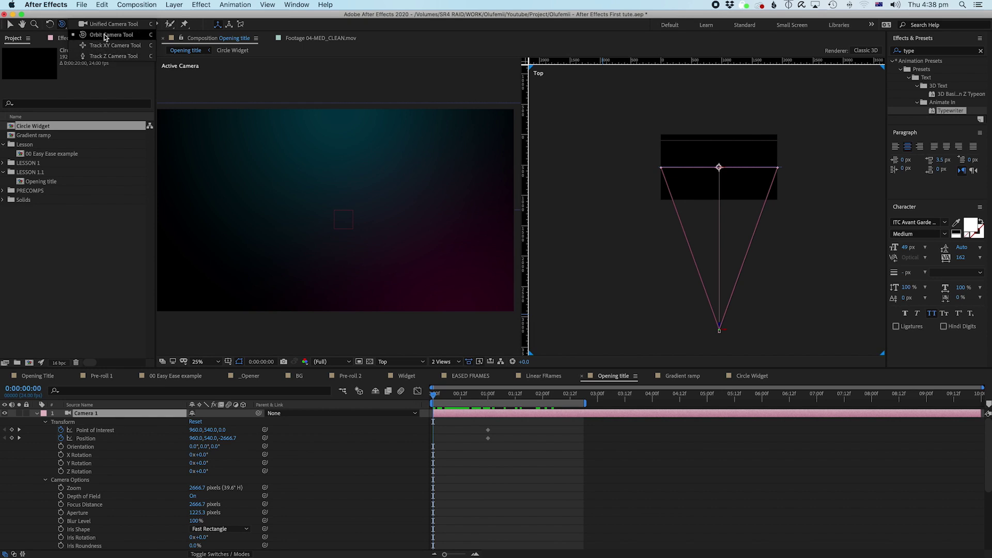
click(100, 56)
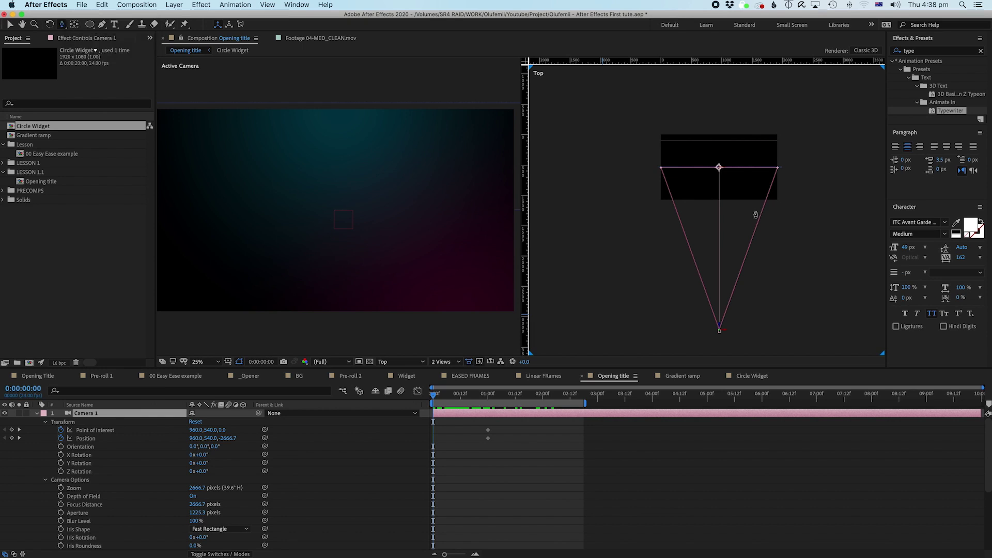
Step: Pan the Top view and make the Active Camera view the working viewer
drag(745, 323, 744, 233)
key(h)
drag(715, 181, 718, 206)
key(c)
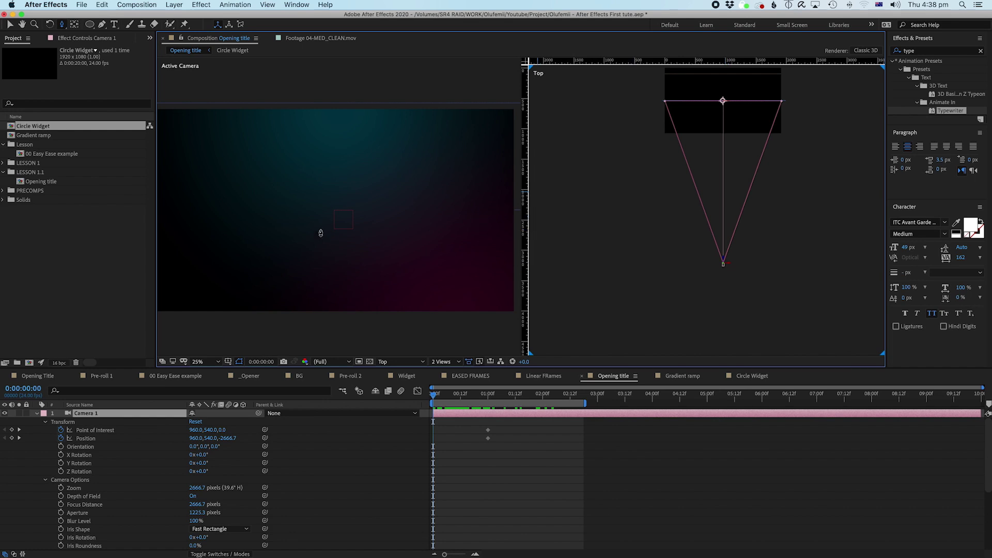
click(321, 233)
Step: At frame 0, dolly Camera 1 back to Z -3336.1 and preview the push-in
drag(440, 398, 382, 404)
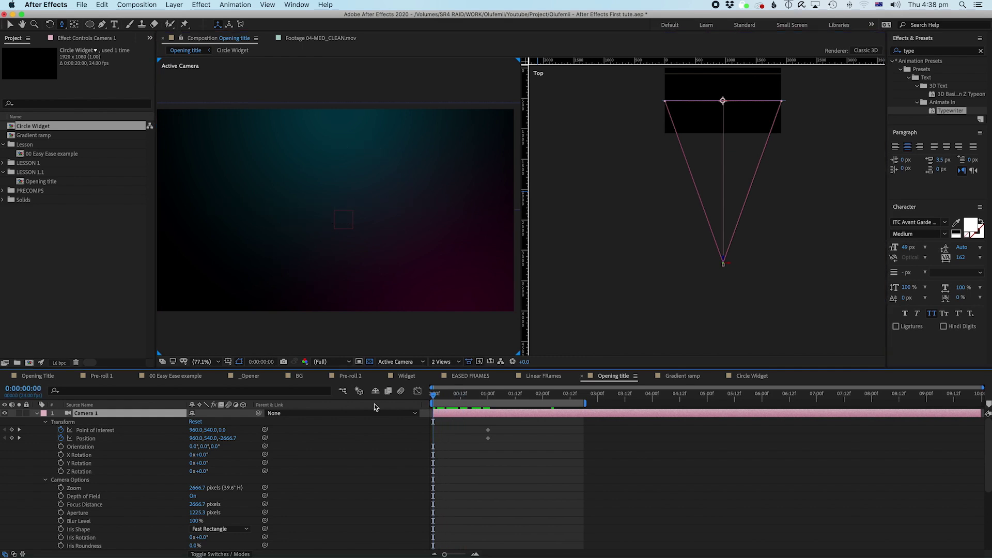
drag(327, 230, 329, 295)
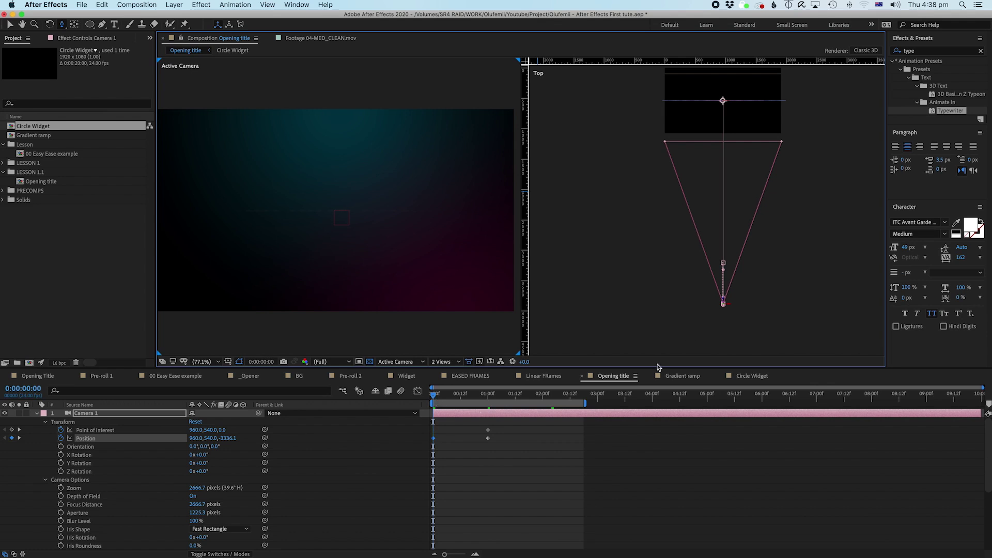
drag(440, 399, 491, 399)
key(space)
key(space)
drag(479, 426, 493, 442)
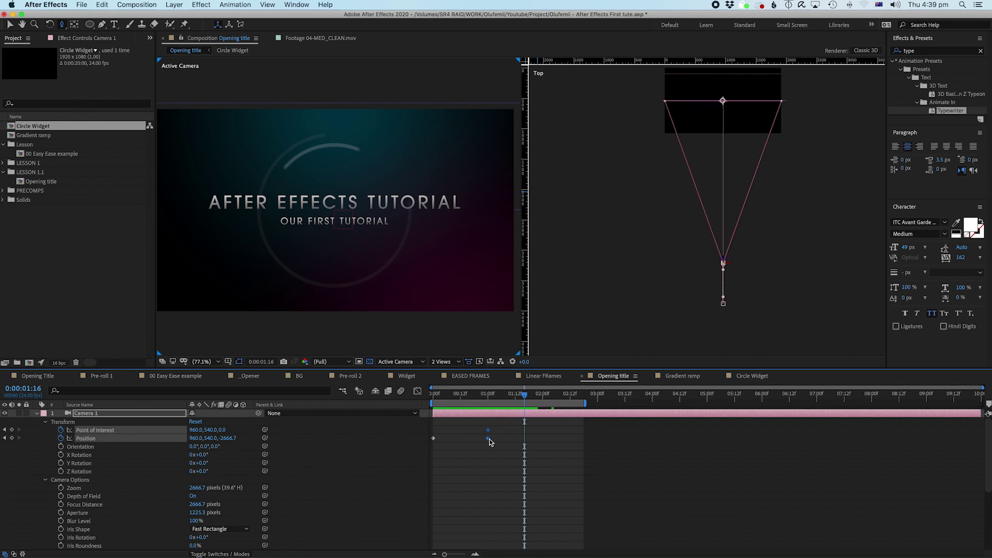
Step: Apply Easy Ease to Camera 1's one-second keyframes and preview the move
right_click(489, 438)
mouse_move(534, 551)
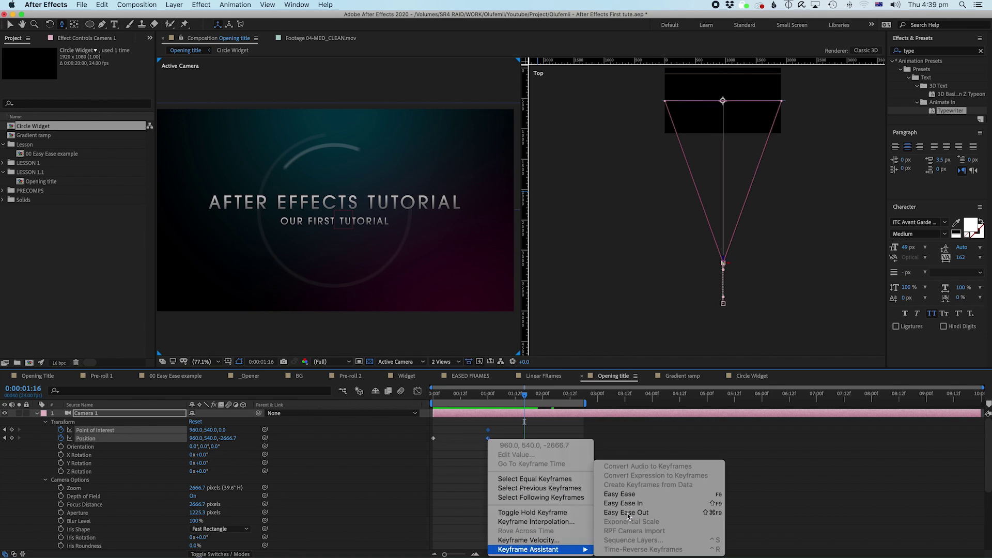
click(622, 494)
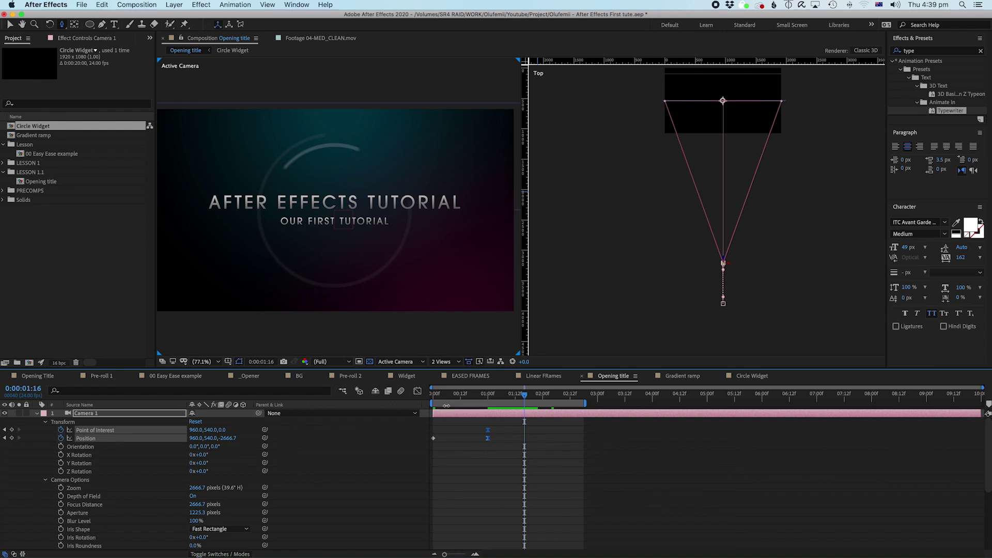
drag(444, 398, 433, 398)
key(space)
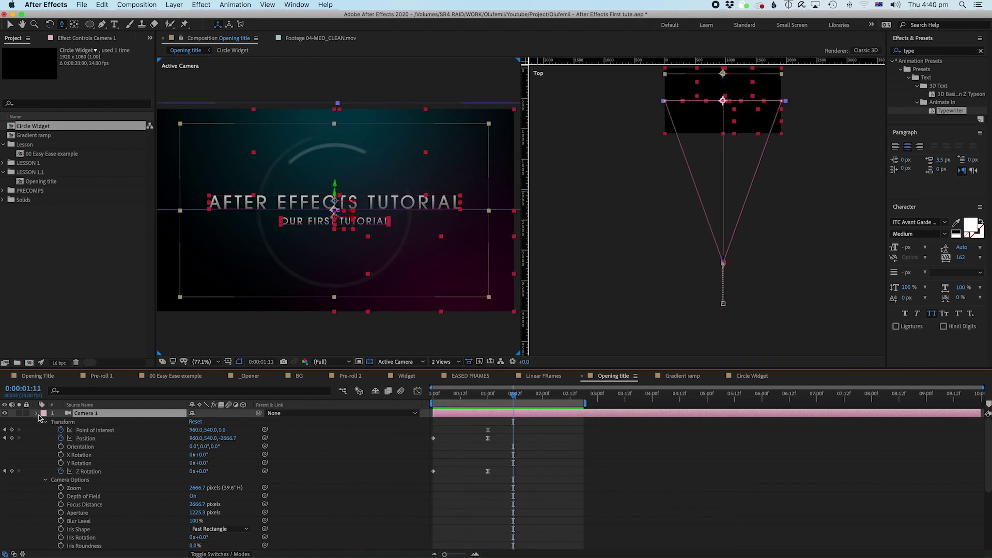
Step: Extend the work area end to about the 4-second mark
click(37, 413)
click(541, 522)
drag(514, 394, 386, 411)
key(space)
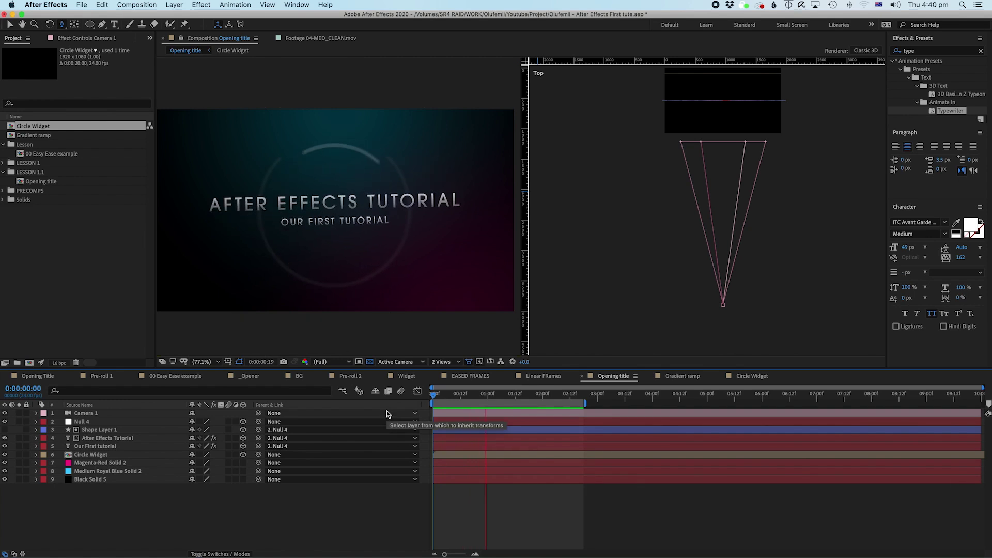
key(space)
drag(584, 403, 650, 408)
drag(486, 398, 376, 407)
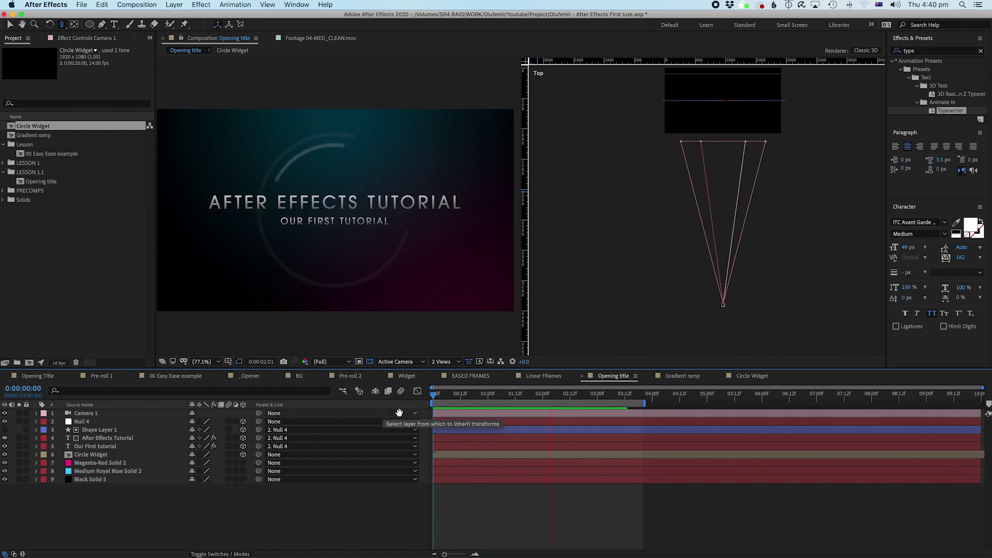
click(82, 414)
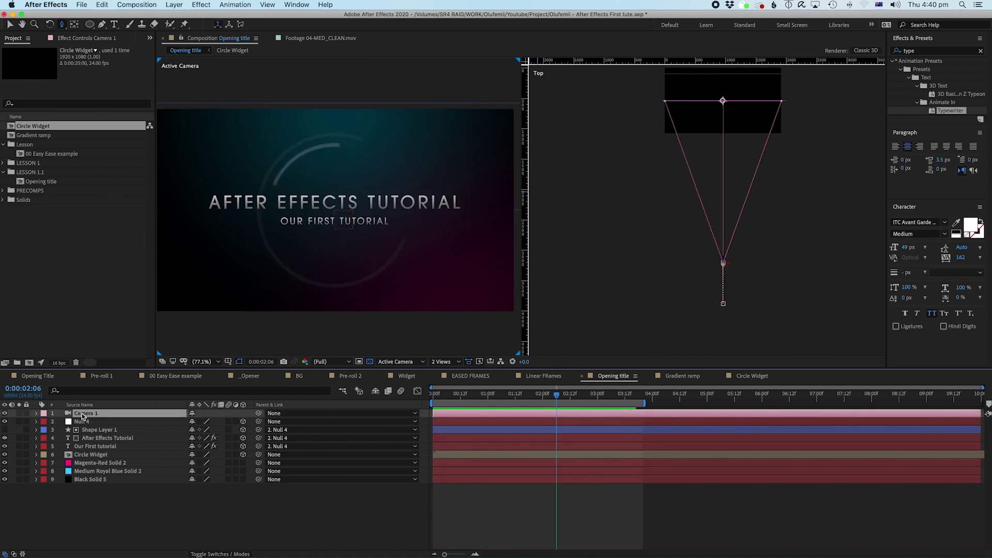
Step: Select Camera 1's Point of Interest and Position keyframes at one second
click(36, 413)
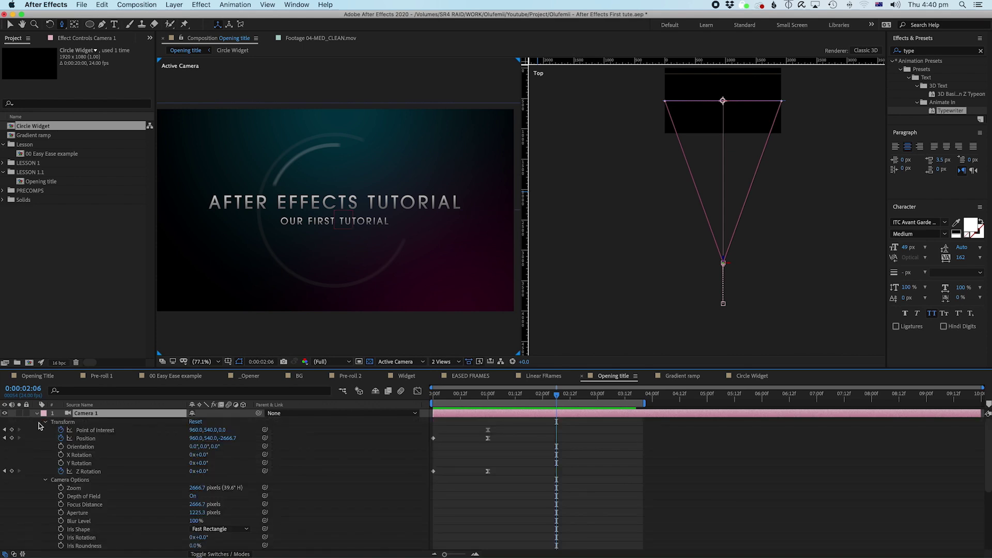
click(88, 431)
click(91, 440)
click(82, 430)
drag(475, 425, 499, 475)
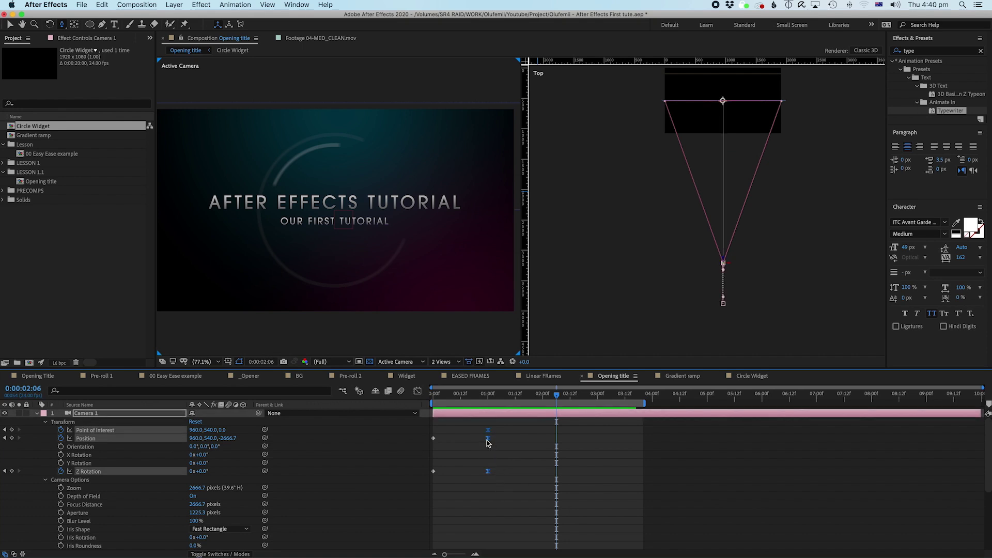
Step: Copy those keyframes with Edit > Copy and paste them at 2:06
right_click(488, 440)
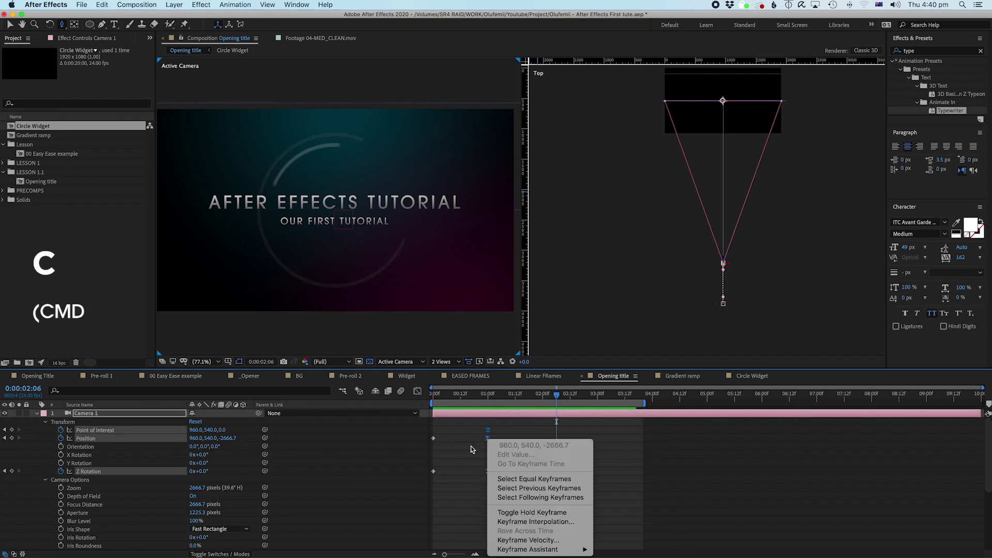
key(Escape)
key(super+c)
click(102, 4)
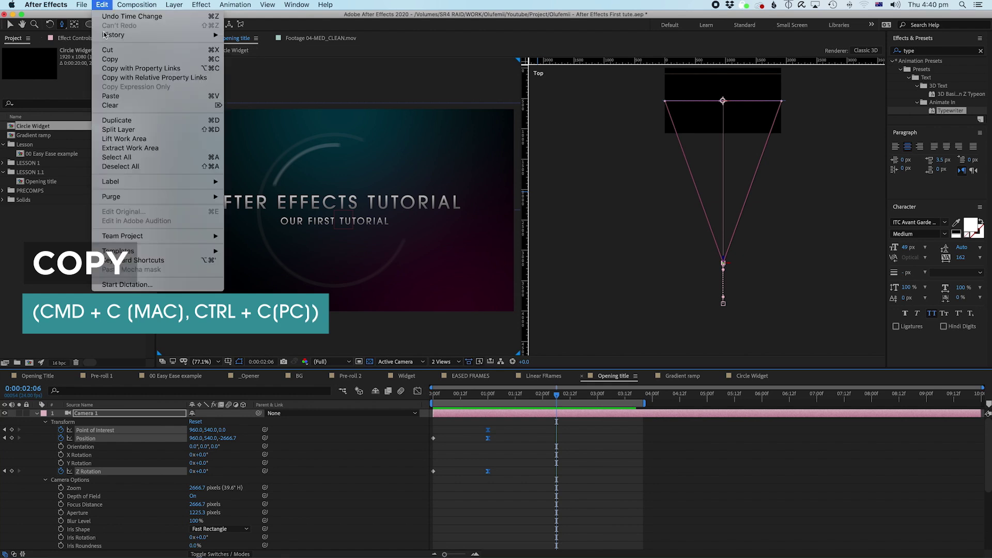
click(110, 59)
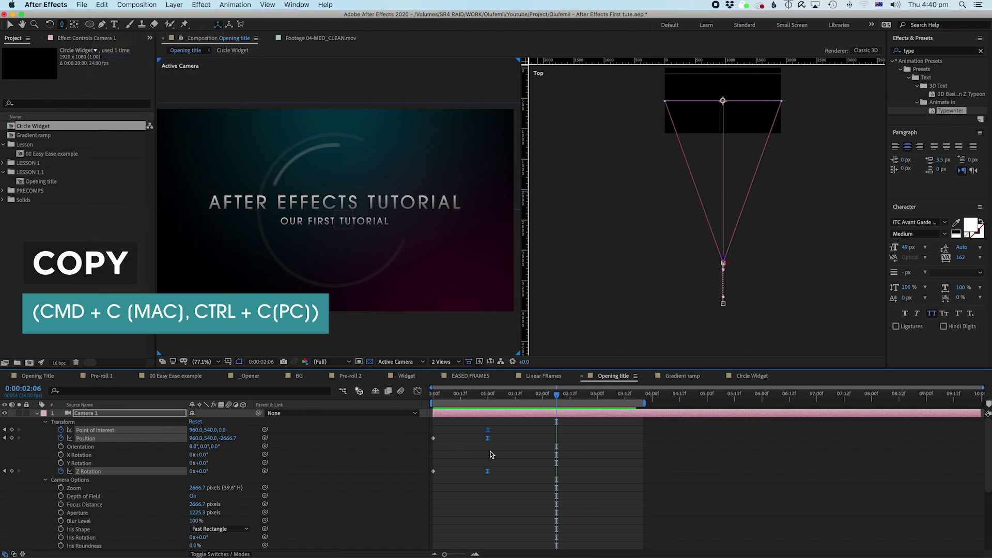
click(101, 5)
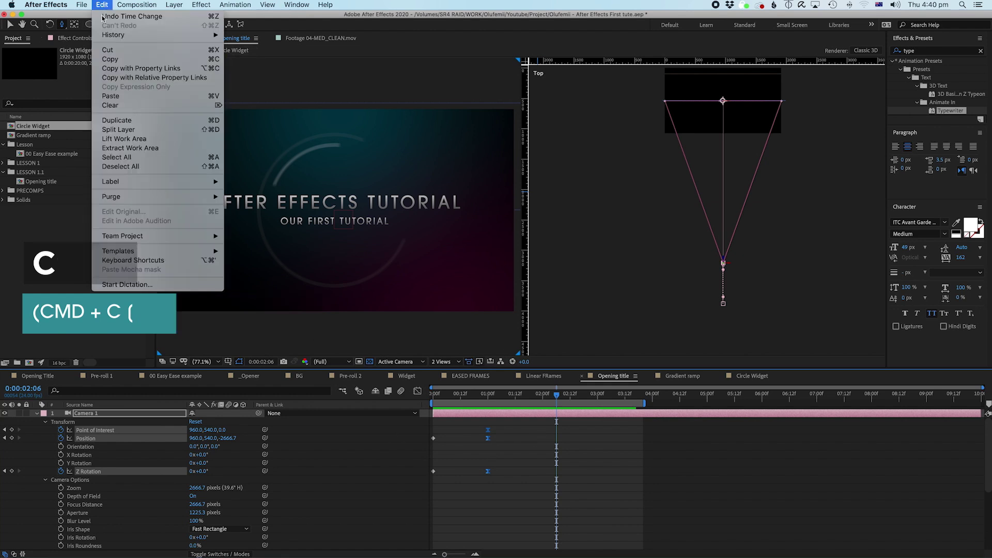
click(110, 96)
Step: Check the hold, then move the time to 3:03 and reselect Camera 1
click(460, 399)
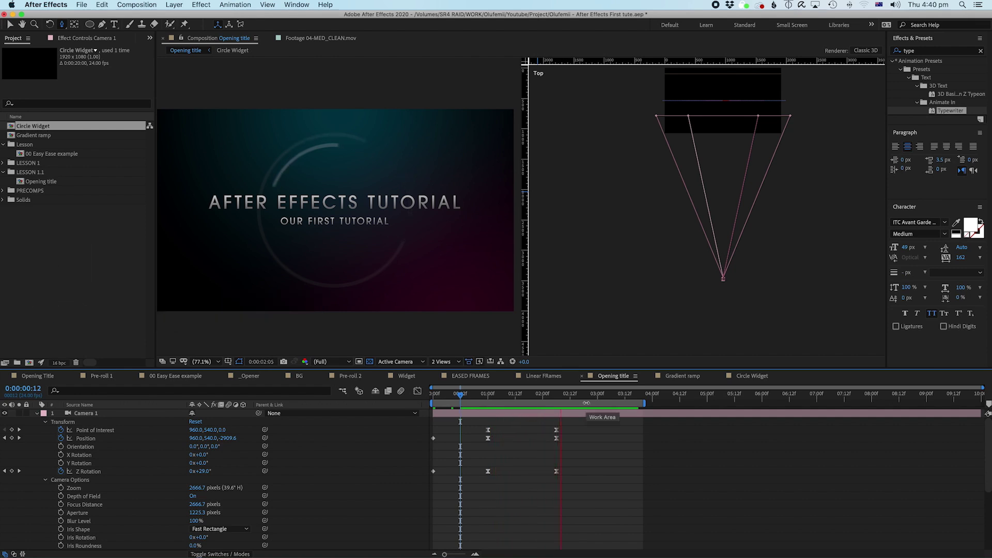
key(space)
drag(554, 398, 604, 398)
click(614, 418)
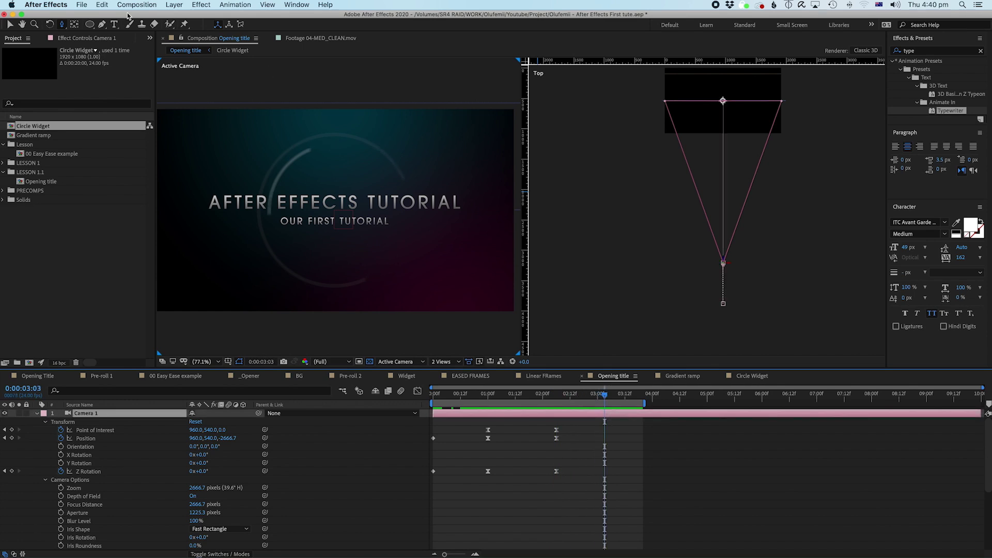
drag(63, 25, 84, 59)
Step: At 3:03, dolly Camera 1 forward through the title and make those keyframes linear
click(340, 221)
drag(340, 221, 335, 190)
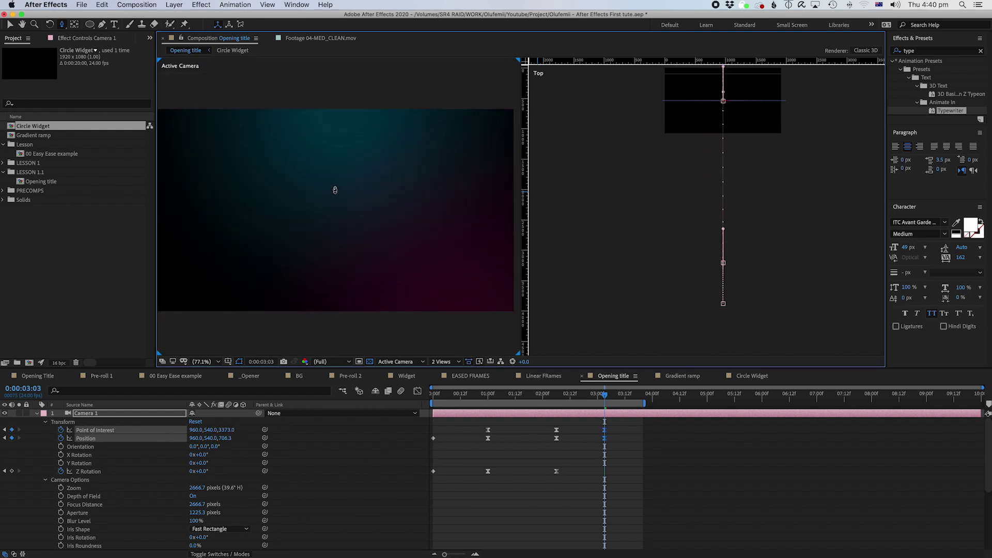
drag(596, 422, 617, 442)
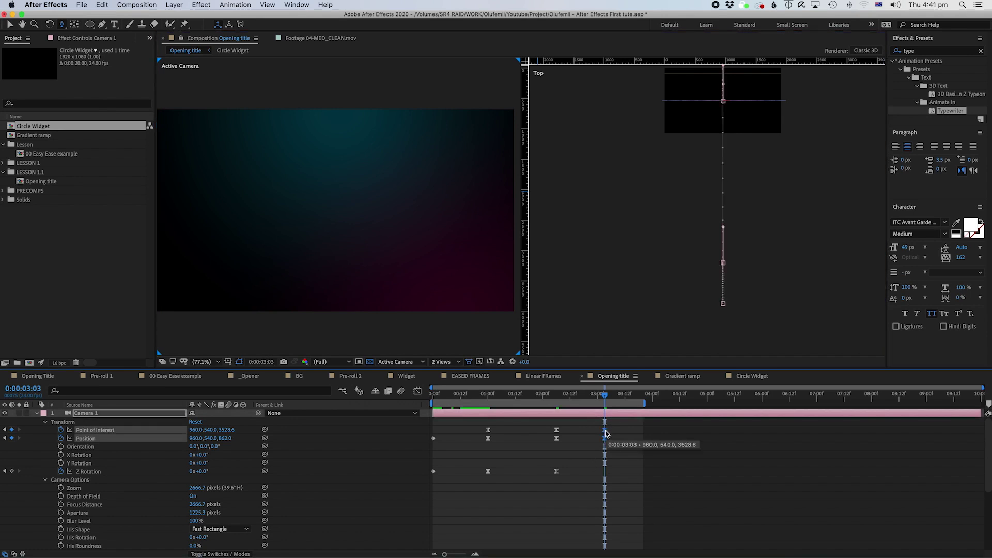
click(581, 451)
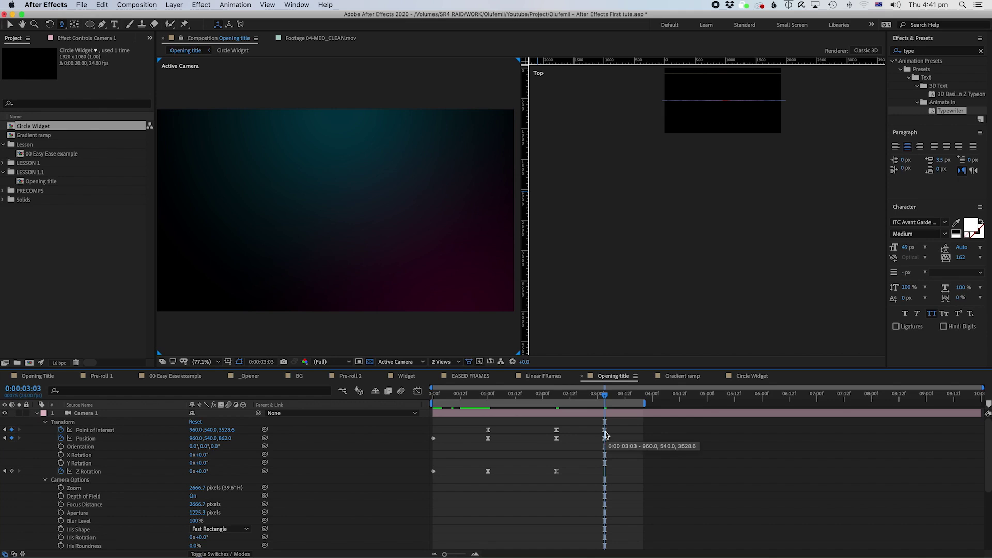
drag(598, 426, 609, 447)
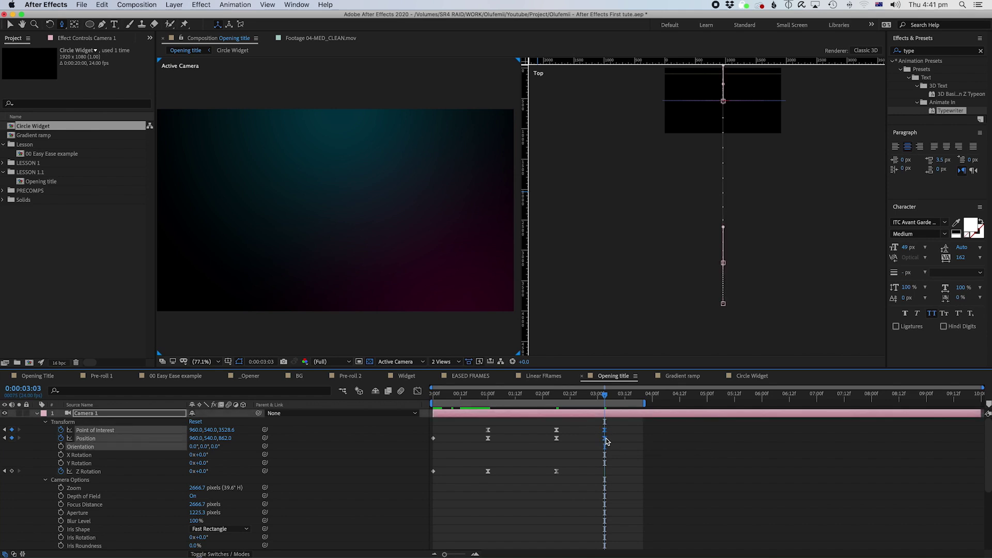
right_click(605, 439)
mouse_move(647, 550)
click(738, 494)
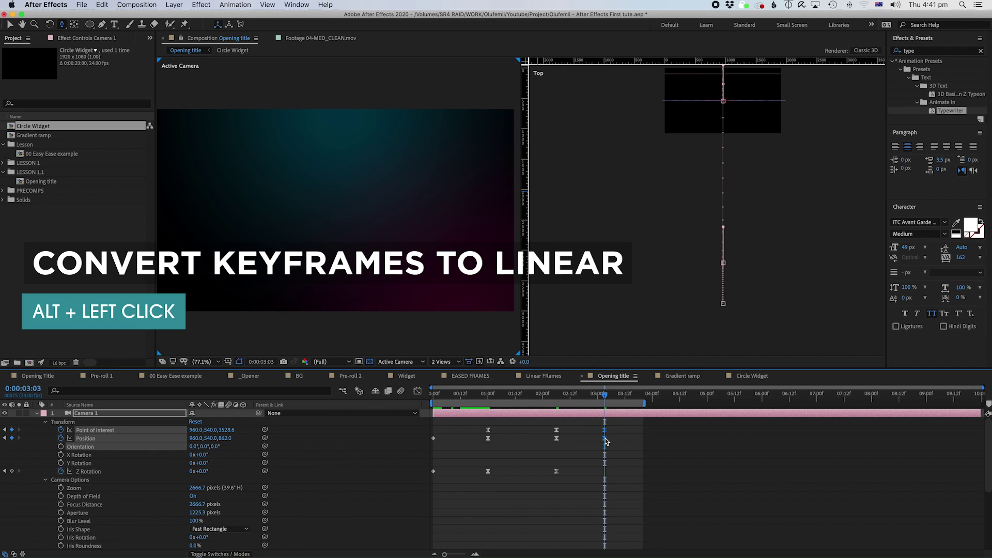
alt+click(605, 438)
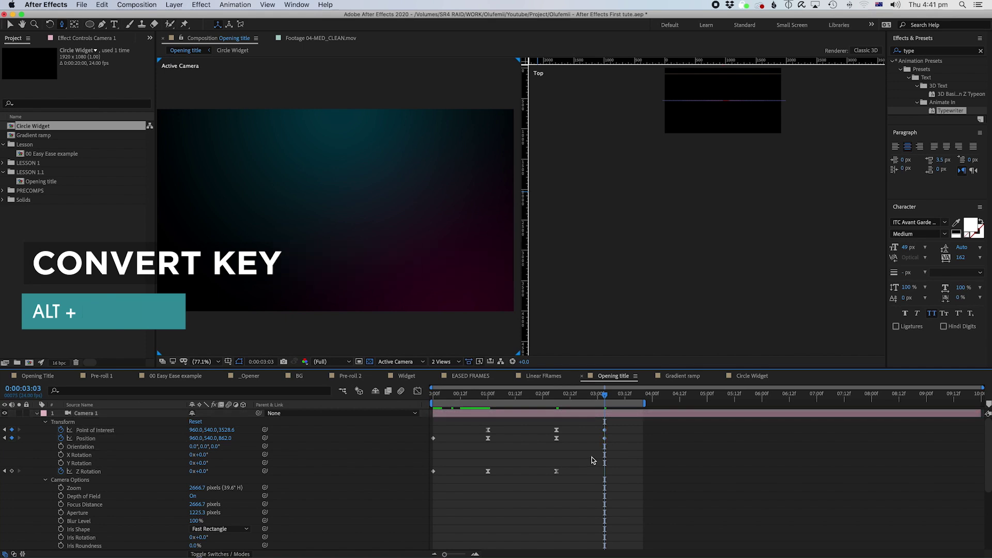
drag(544, 396, 604, 398)
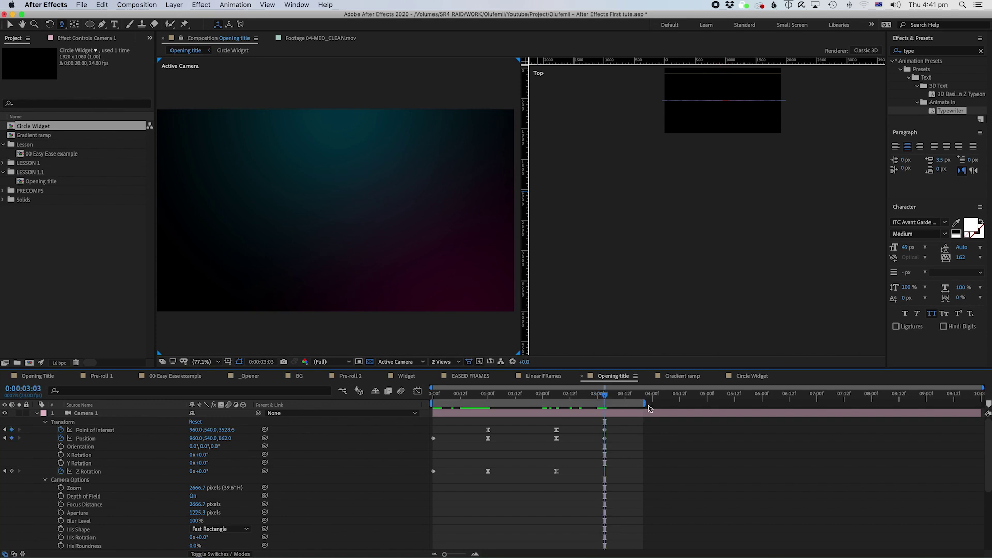
Step: End the work area at 3:03 and preview the camera move from frame 0
drag(646, 403, 615, 411)
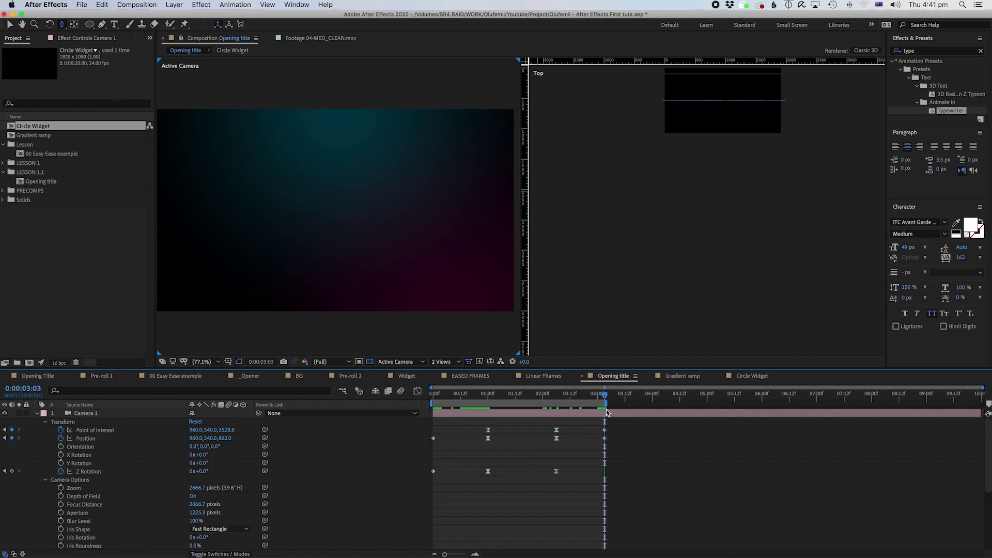
mouse_move(609, 406)
mouse_down()
mouse_move(670, 405)
mouse_move(607, 405)
mouse_up()
click(552, 400)
key(Home)
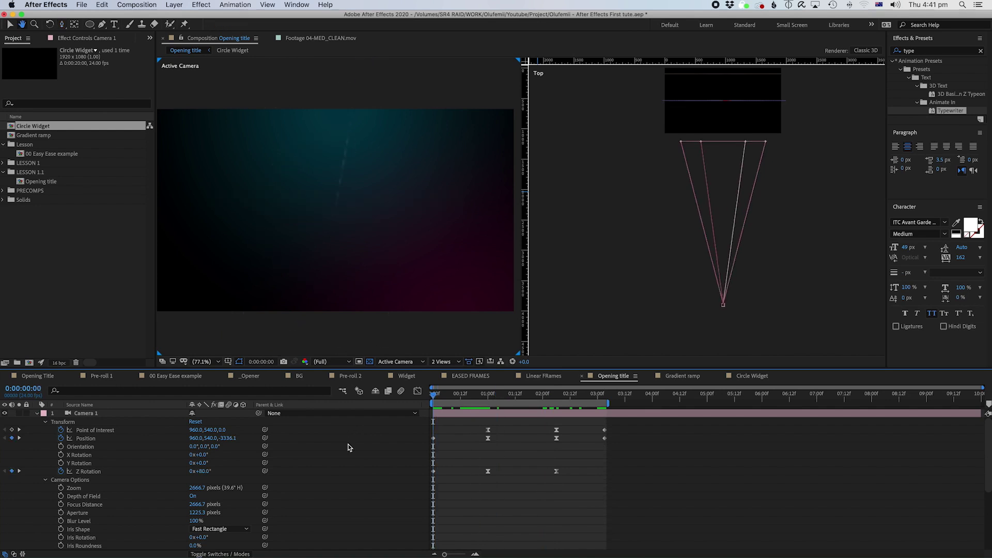
key(space)
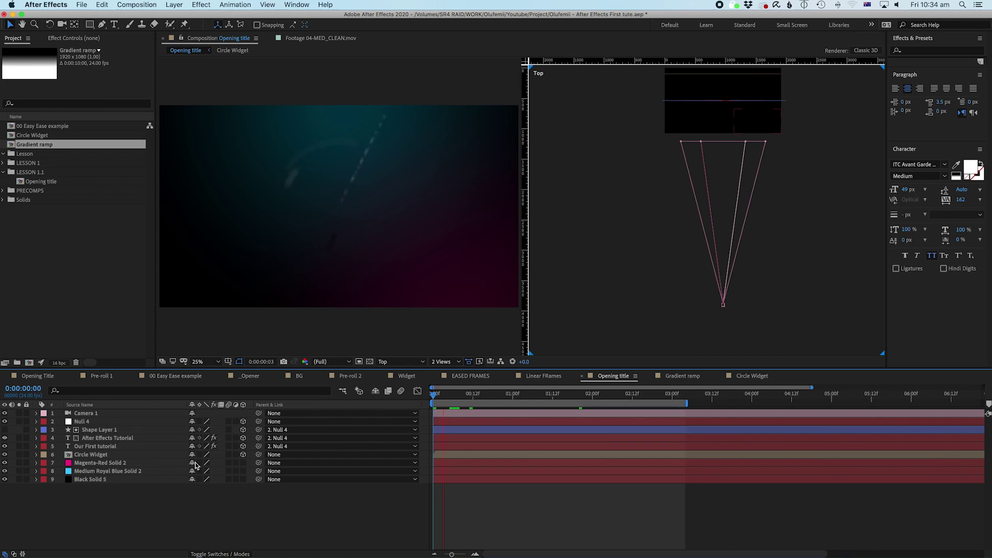
Step: Open the Circle Widget precomp and copy its Shape Layer 1
key(space)
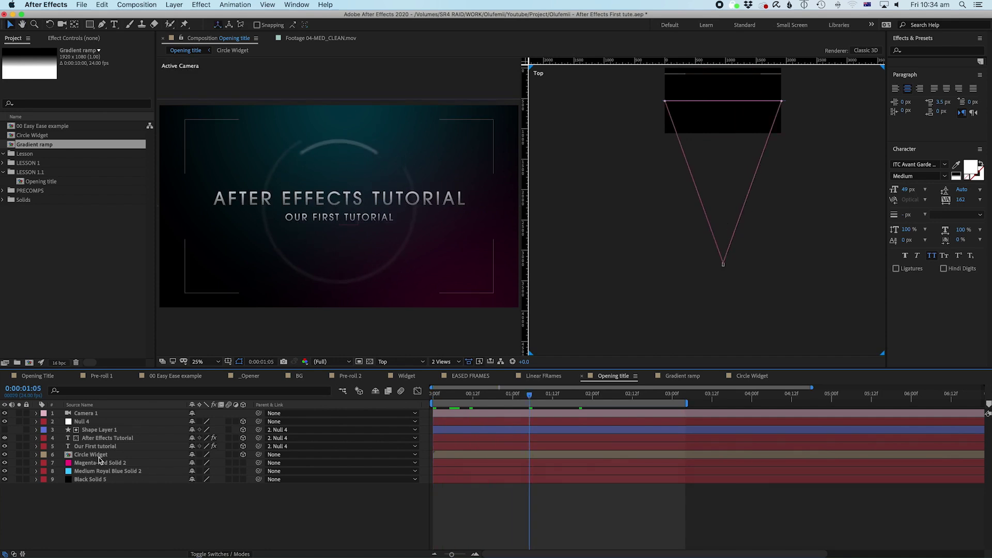
click(90, 454)
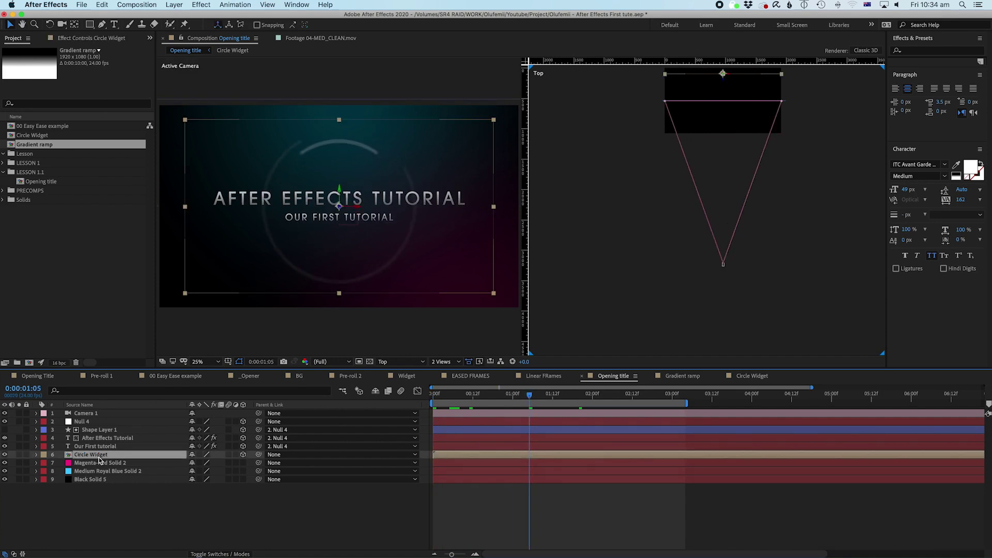
double_click(98, 457)
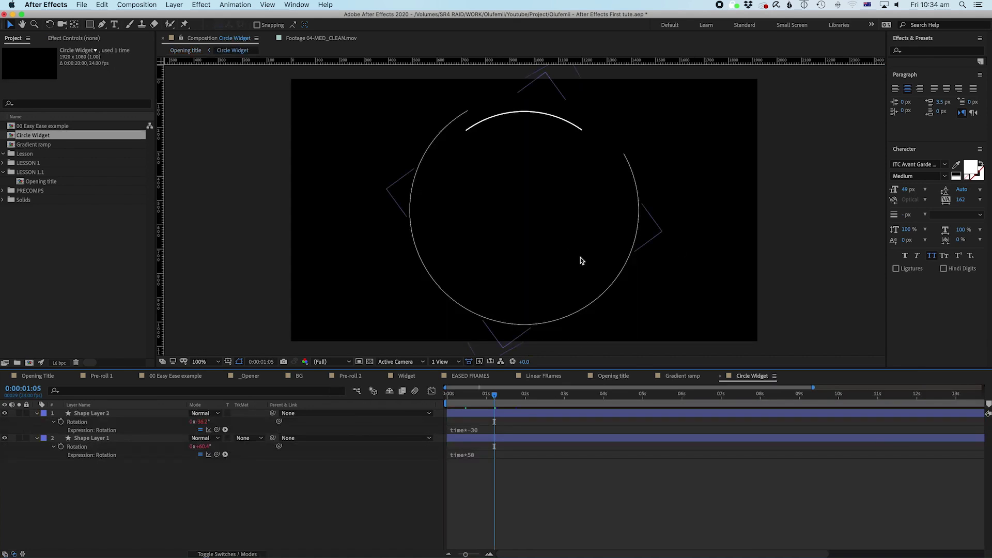
click(102, 442)
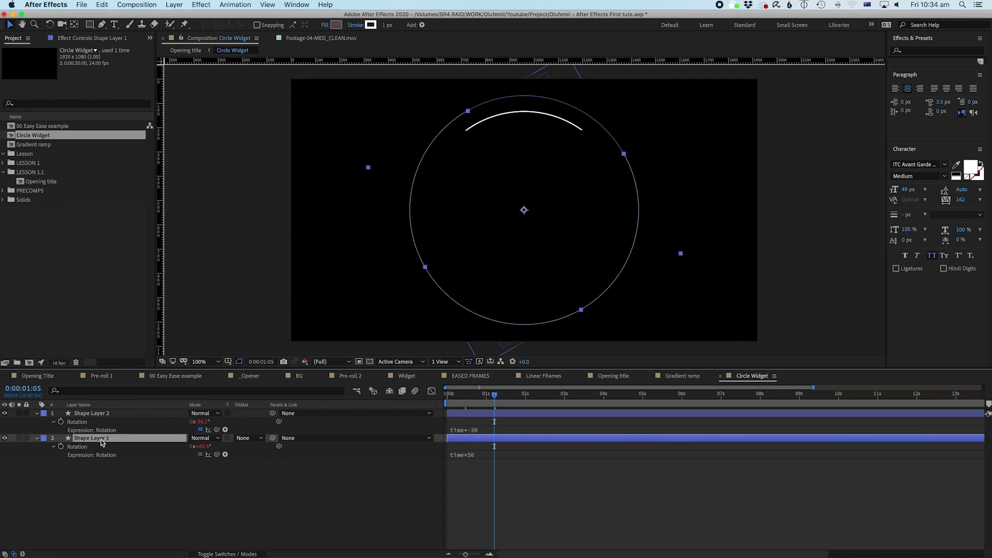
click(100, 5)
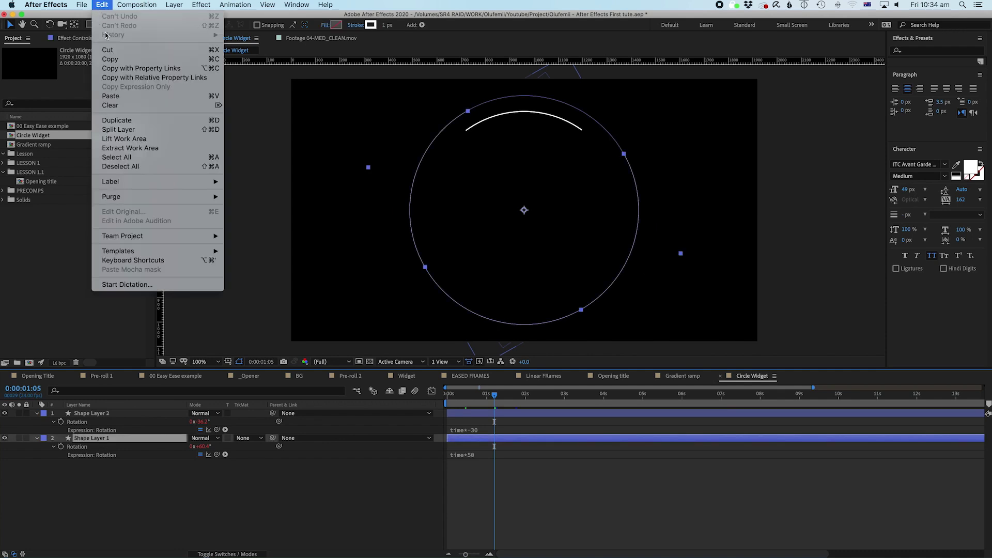
click(117, 62)
Step: Paste the shape layer into Opening title above Circle Widget as Shape Layer 2
click(186, 51)
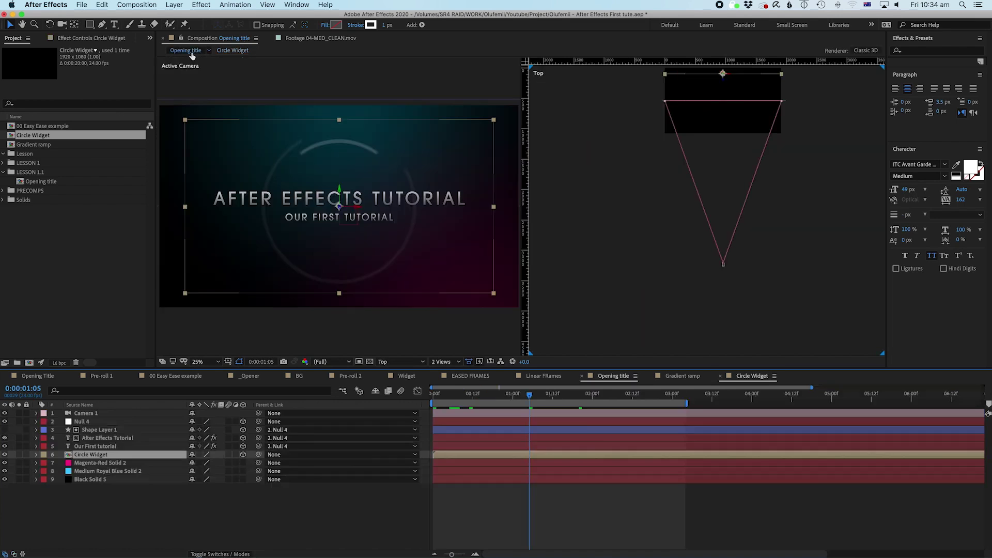
click(112, 488)
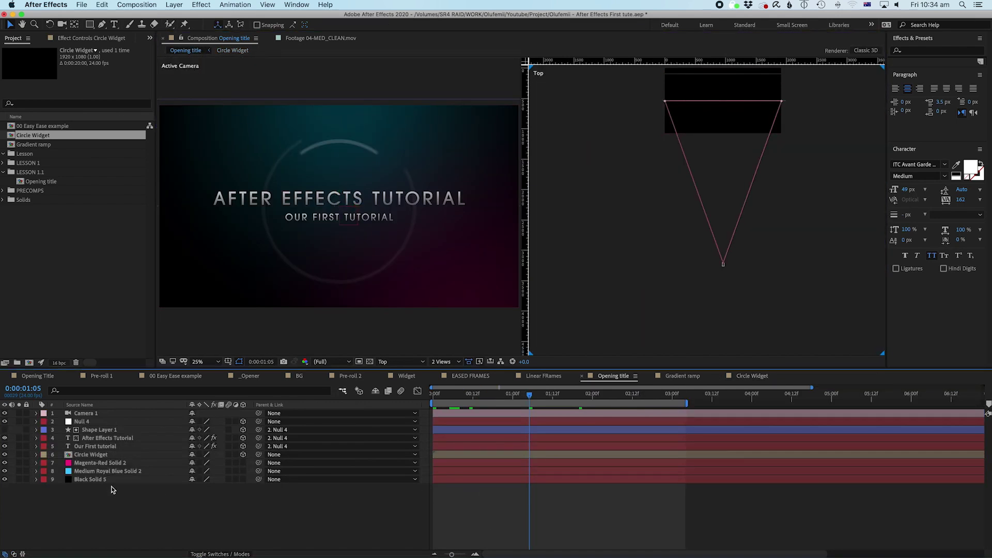
click(98, 457)
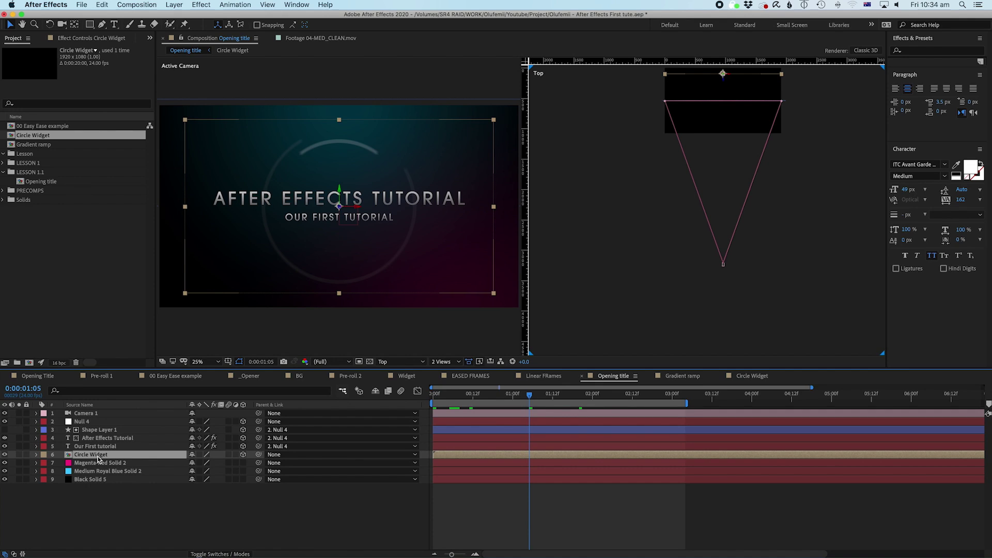
key(super+v)
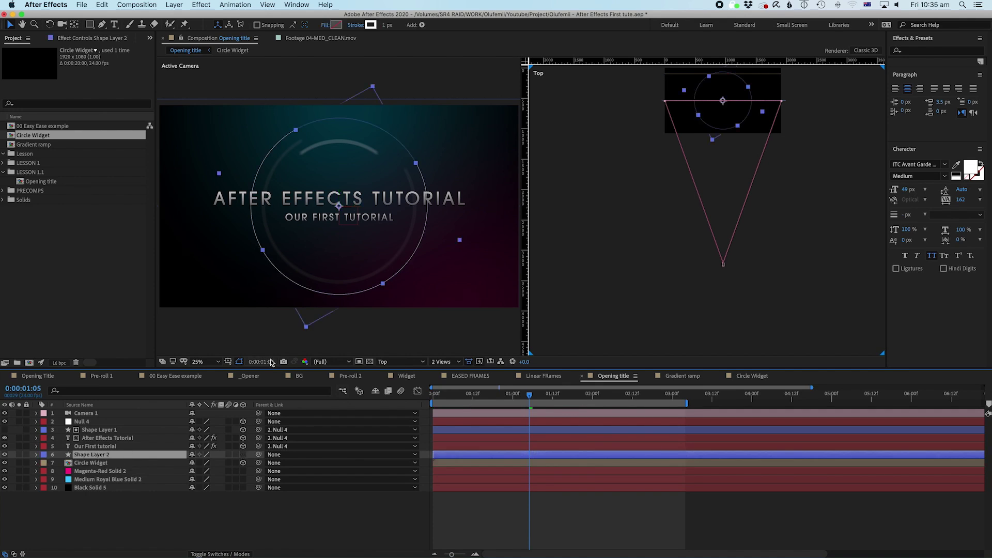
Step: Select Shape Layer 2, test its 3D switch, and pan the Top view to frame the shapes
click(98, 456)
click(244, 455)
click(562, 499)
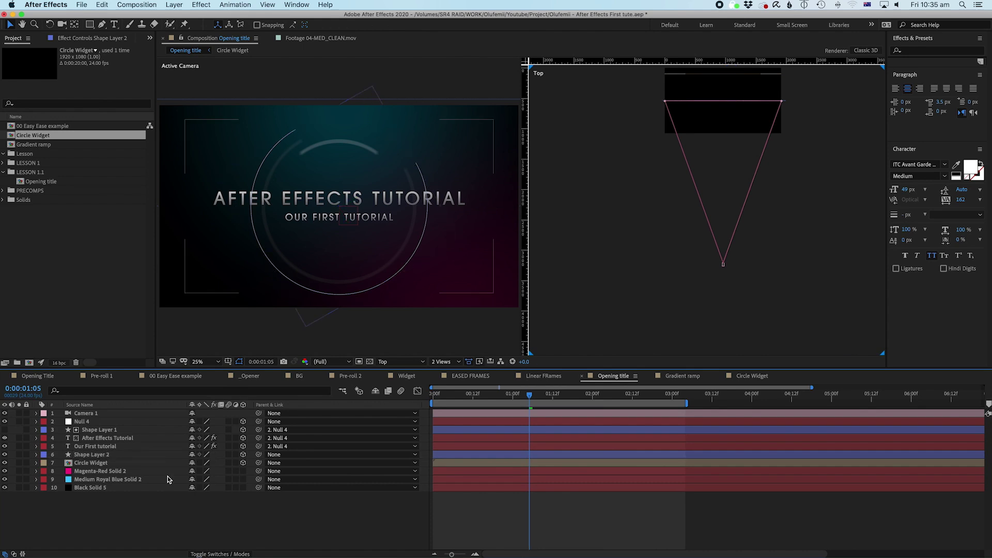
click(92, 455)
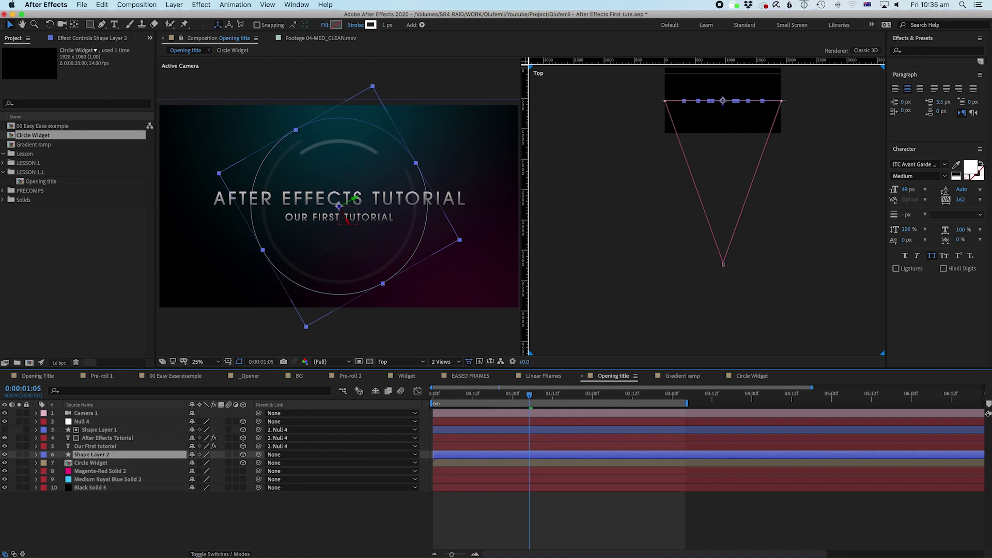
click(243, 454)
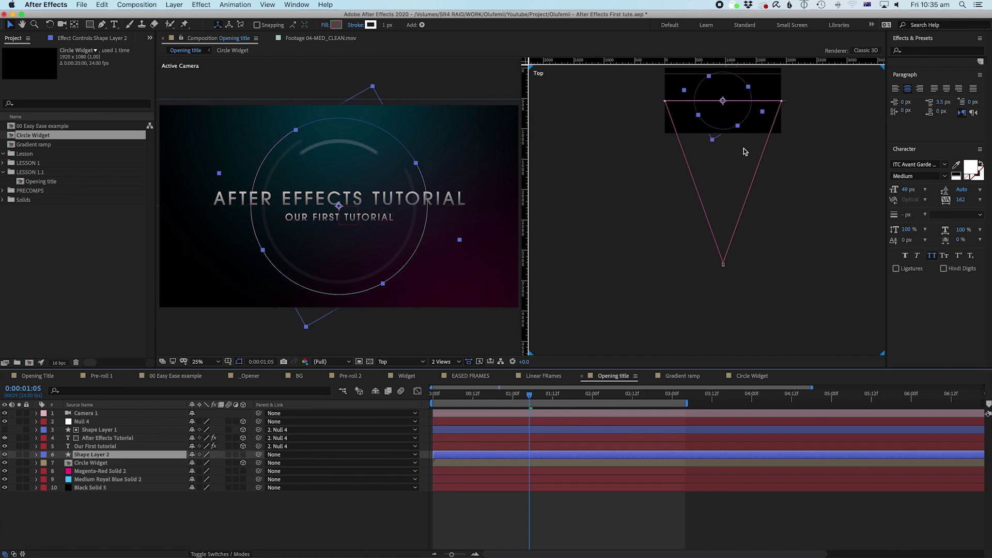
key(h)
drag(693, 161, 704, 252)
scroll(692, 207, up, 2)
key(v)
click(705, 251)
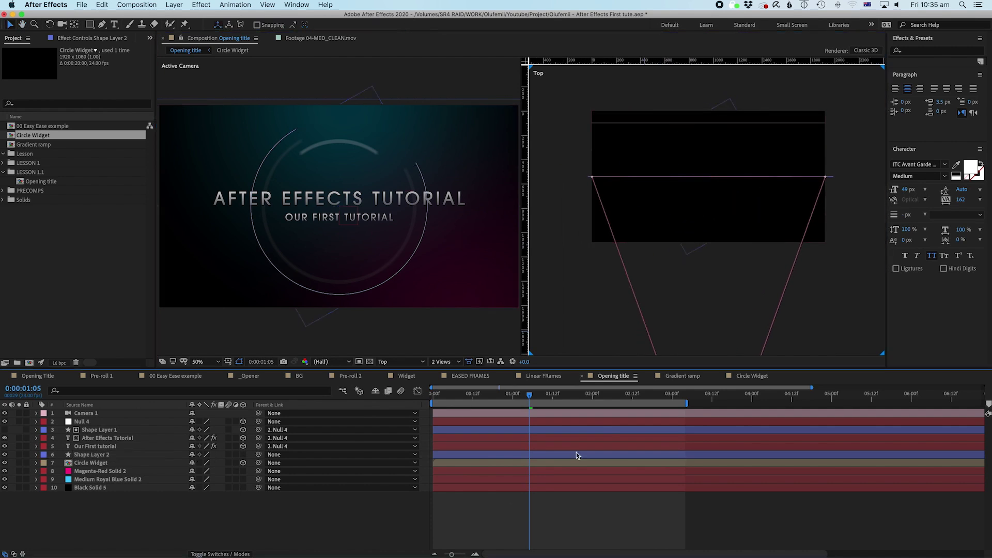
click(92, 455)
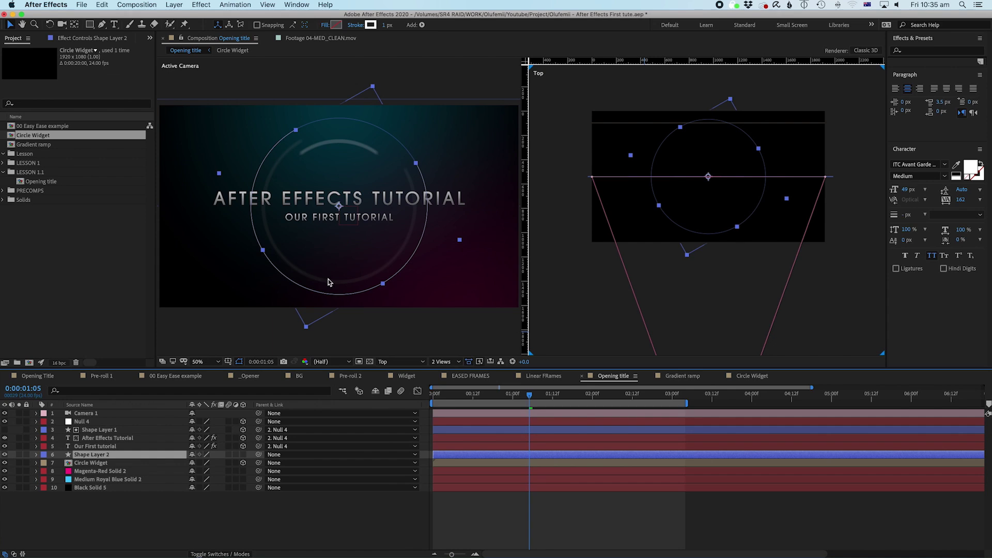
click(666, 315)
Step: Check the Left view, return to Top, make Shape Layer 2 3D and show Position 960,540,0
click(391, 363)
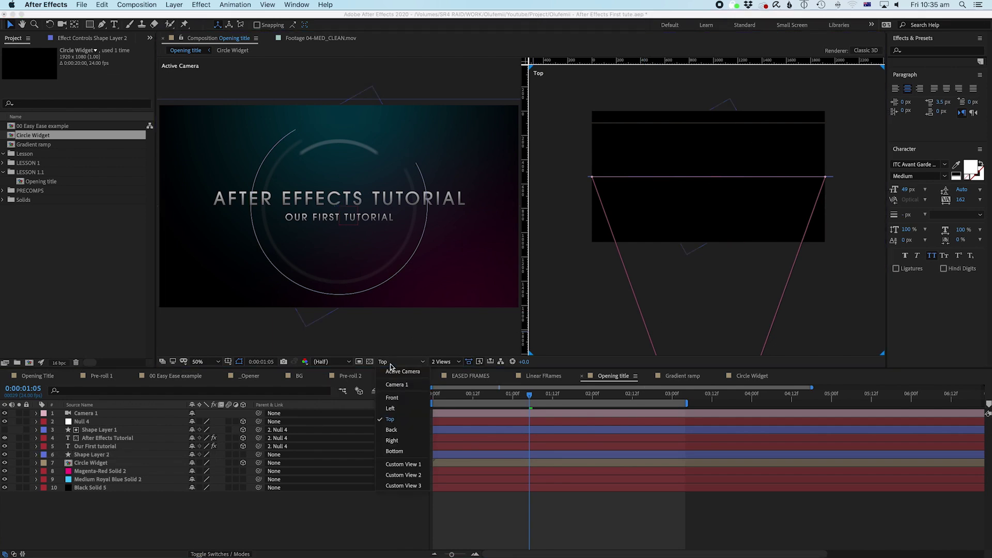
click(390, 408)
click(129, 454)
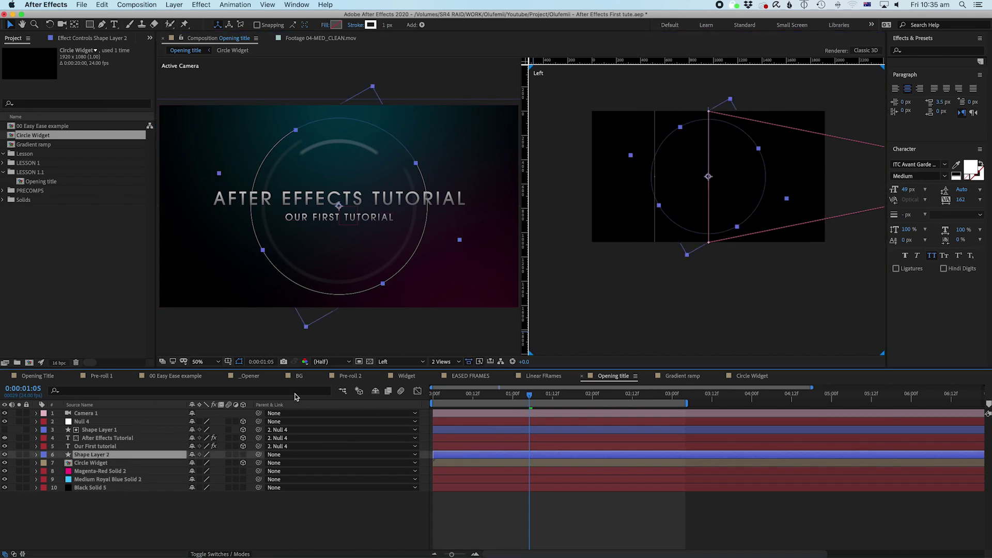
click(413, 366)
click(401, 424)
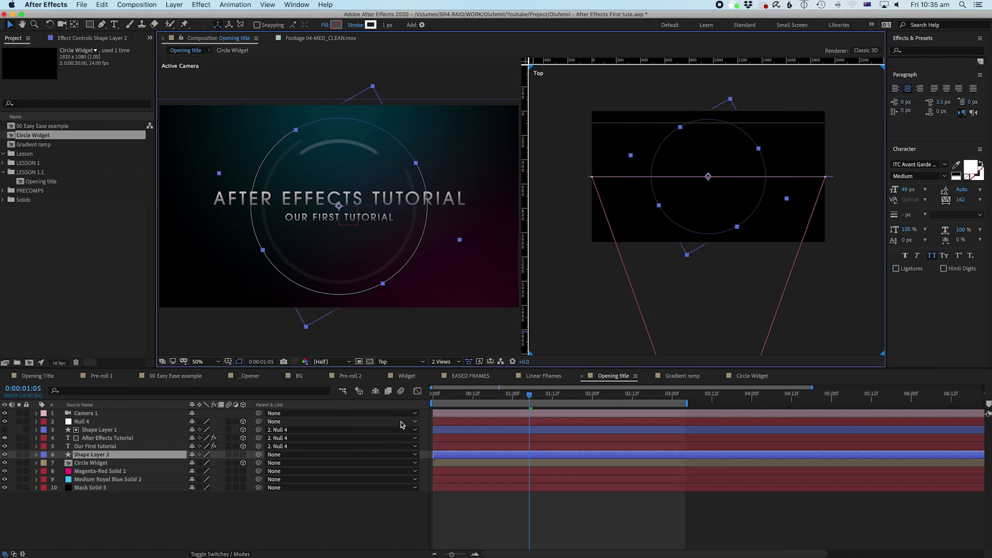
click(243, 454)
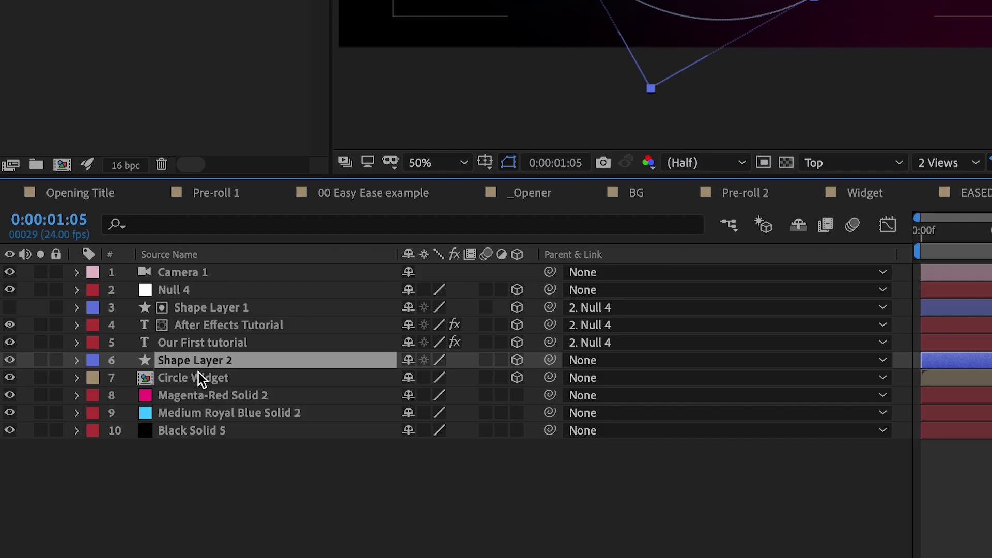
key(p)
click(166, 380)
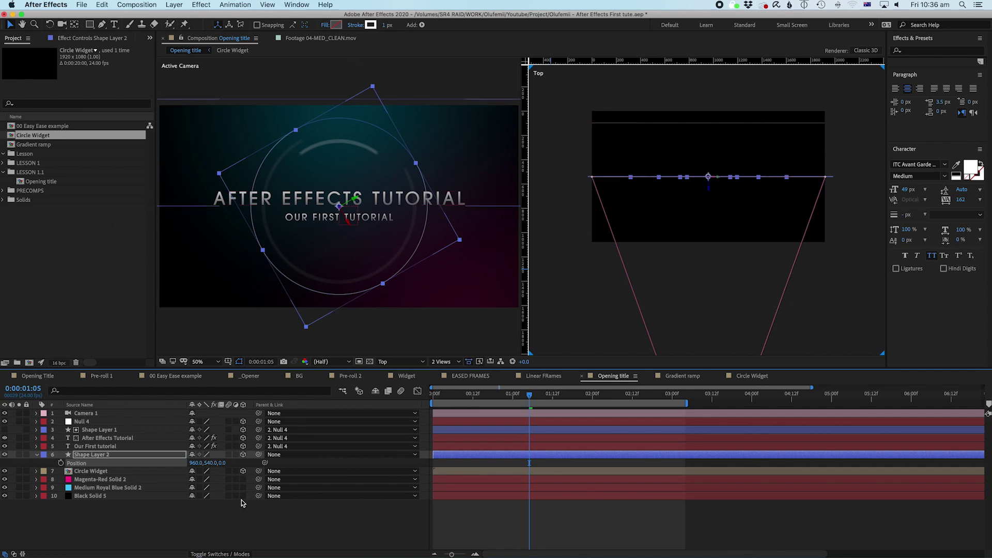
Step: Show safe guides and scrub Shape Layer 2's Position lower and back in depth
key(apostrophe)
drag(225, 466, 428, 464)
drag(214, 463, 398, 436)
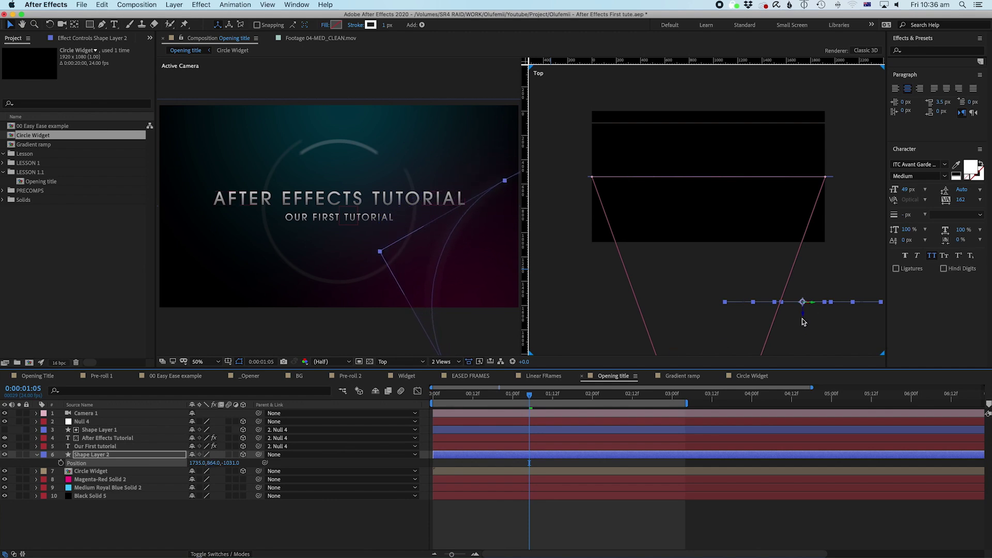
drag(807, 319, 753, 290)
key(super+z)
Step: Preview from the start, then set Shape Layer 2's depth to Z -779 in the Top view
click(496, 296)
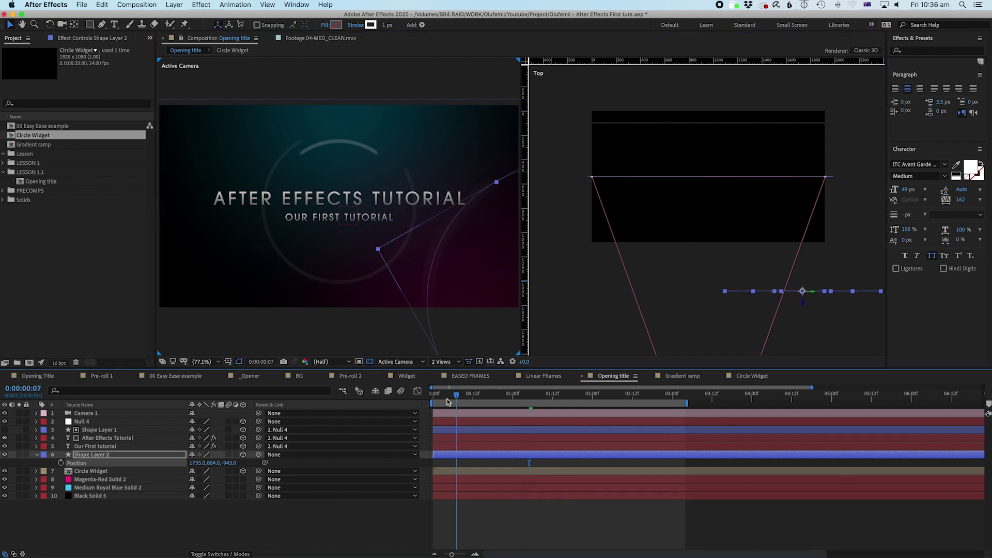
key(Home)
key(space)
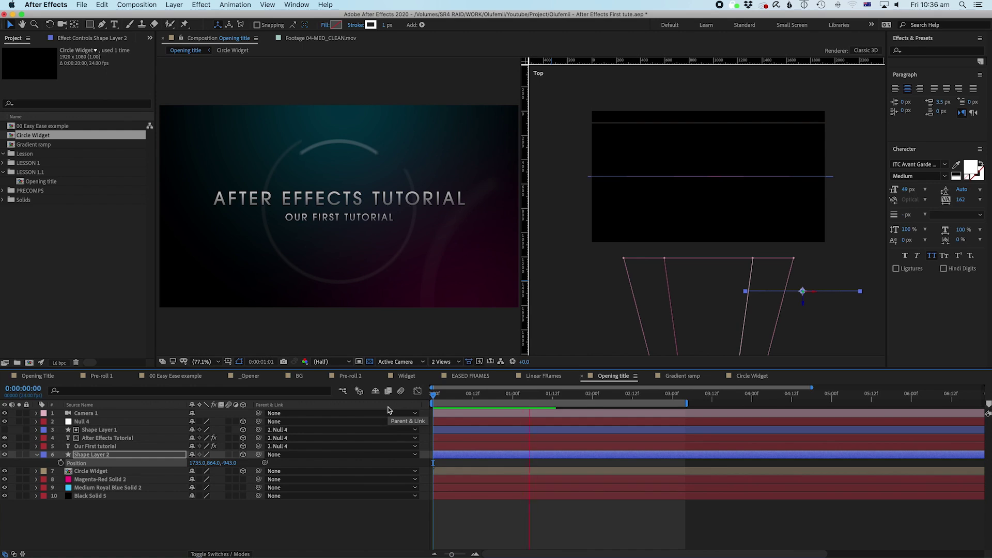
key(space)
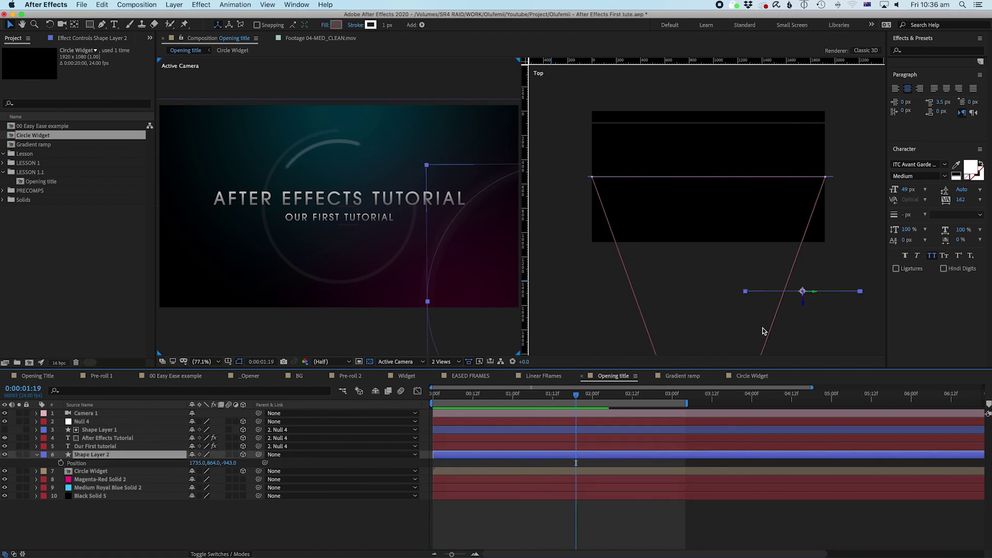
drag(804, 306, 799, 276)
Step: Enlarge Shape Layer 2 to 125%, shift it right, and preview from the start
key(s)
drag(200, 462, 210, 462)
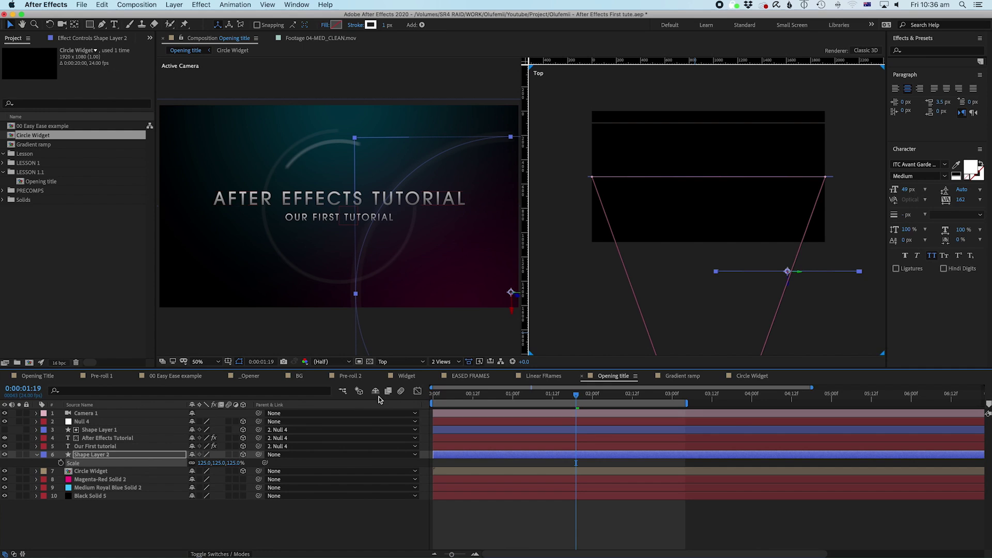
drag(800, 276, 835, 271)
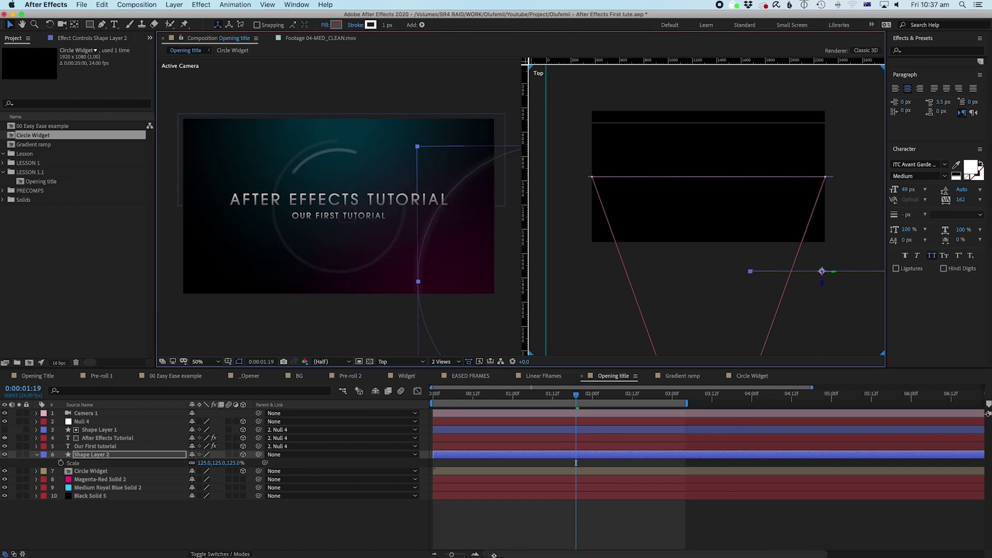
drag(451, 392, 432, 393)
key(space)
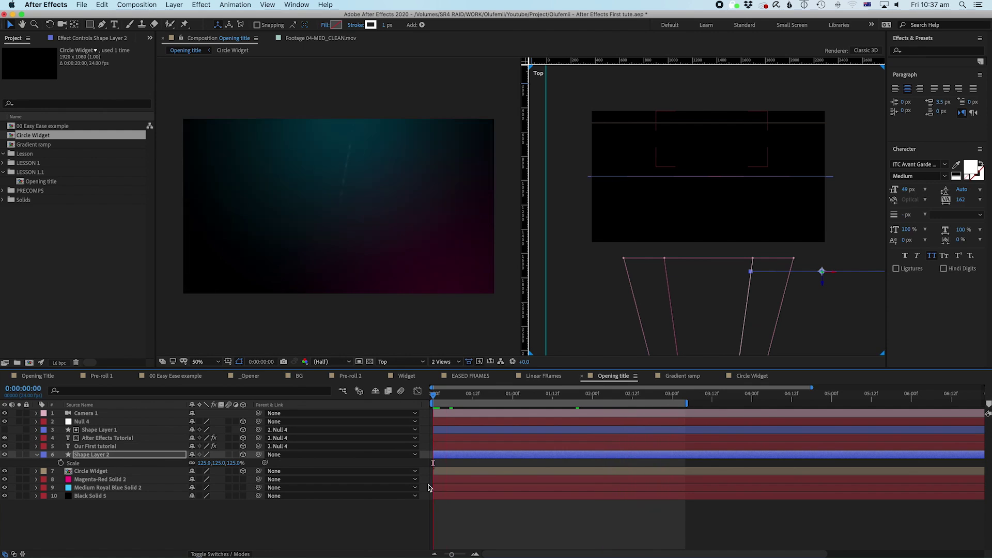
key(space)
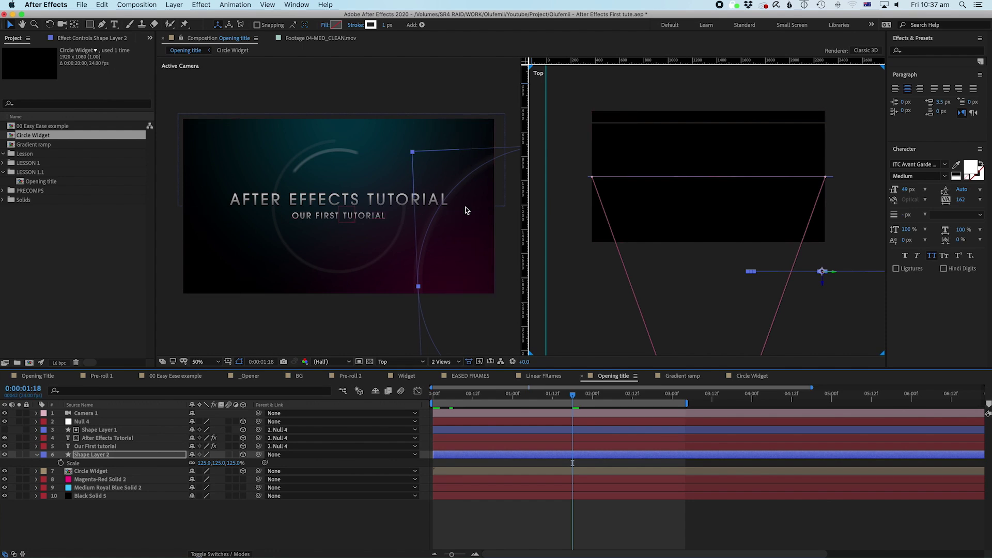
Step: Switch the viewer to a single view looking through the Active Camera
click(442, 361)
click(451, 371)
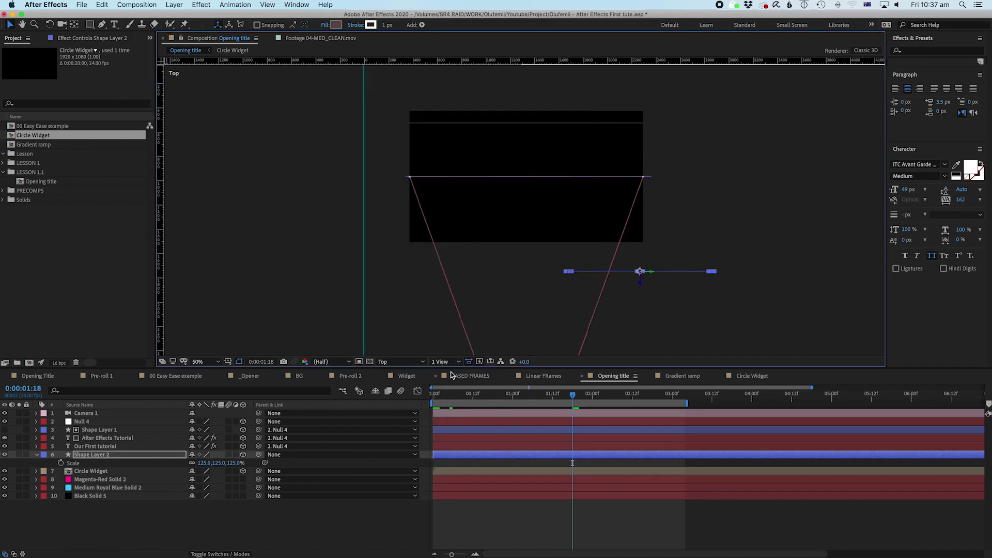
click(395, 363)
click(402, 371)
scroll(556, 232, up, 2)
drag(557, 232, 525, 277)
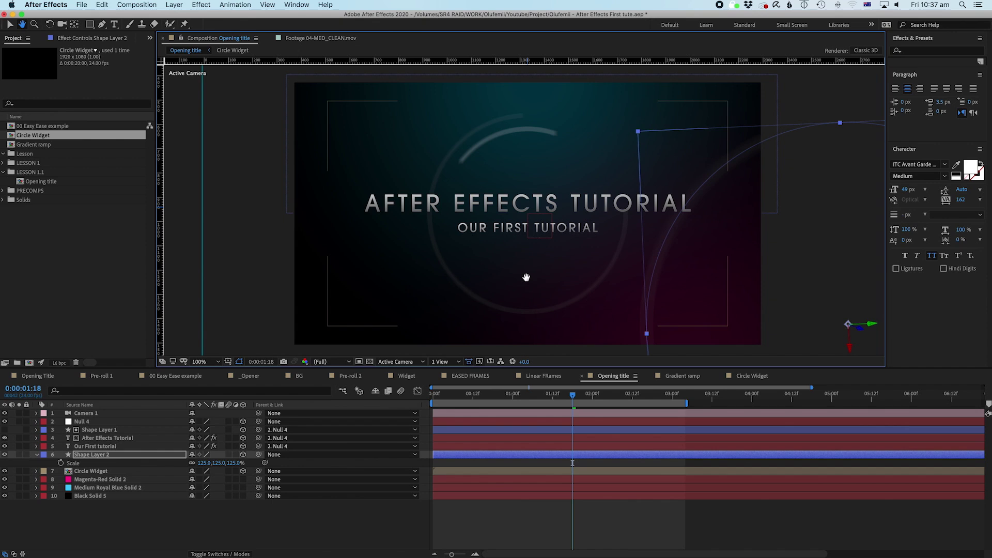
Step: Select the Camera 1 layer and expand its properties
key(F2)
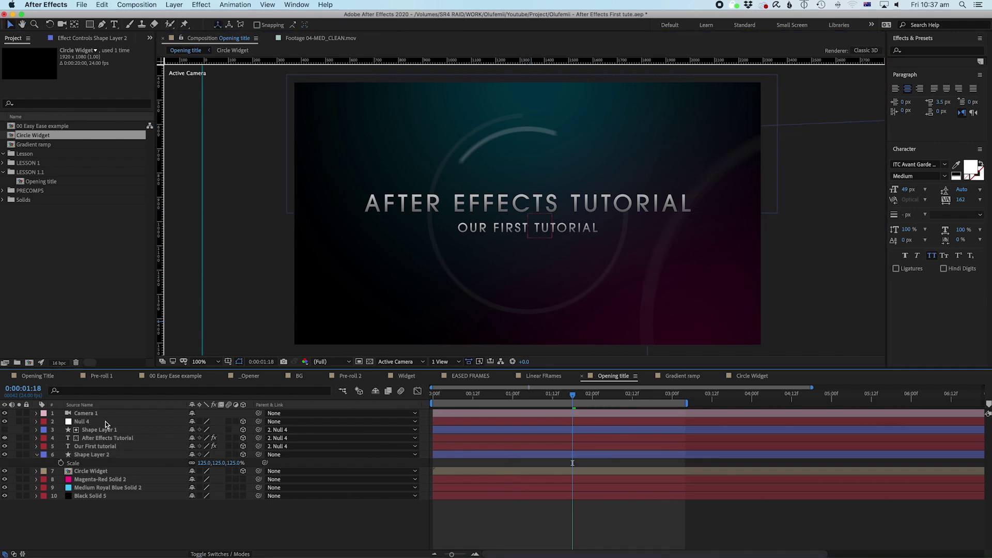
click(107, 421)
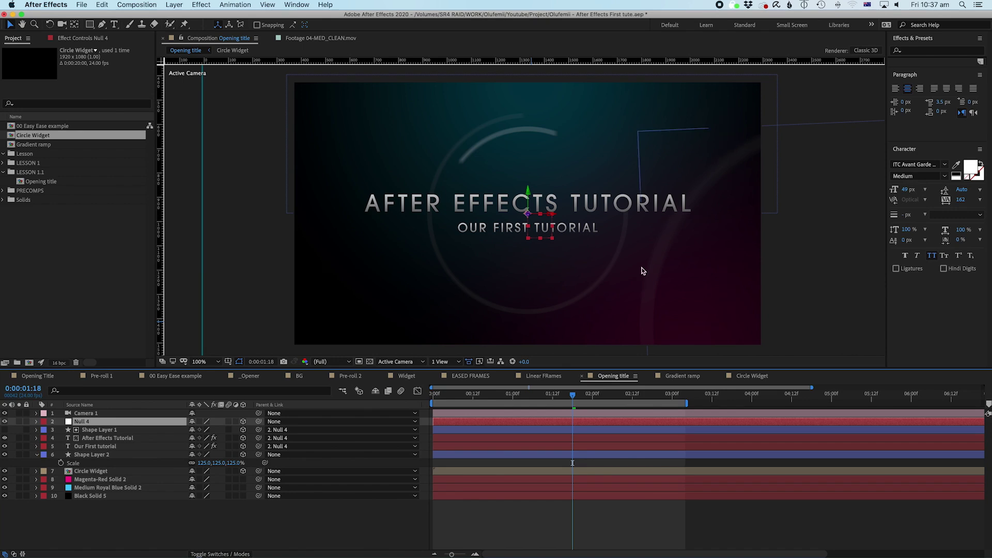
click(82, 413)
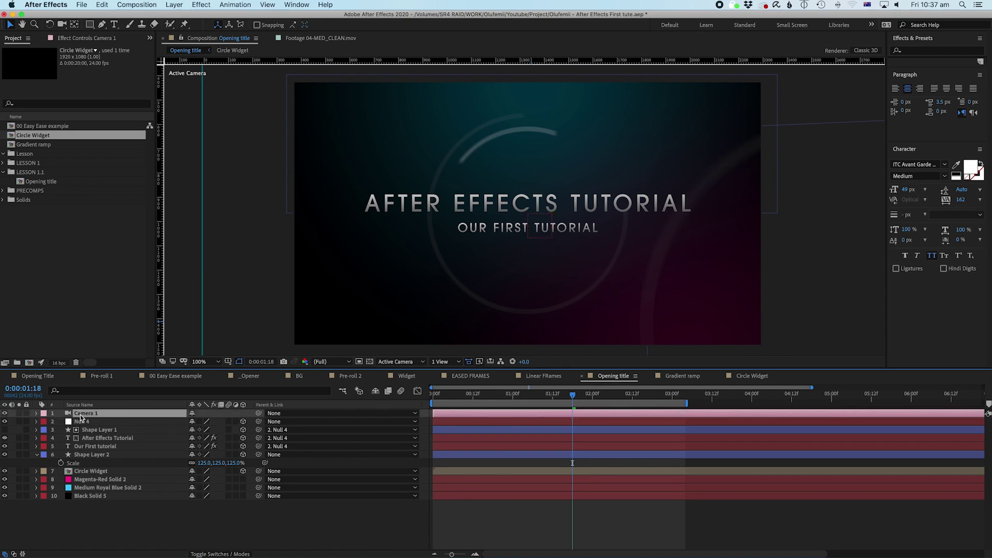
click(35, 414)
Step: Raise Camera 1's Aperture to 1486.3 pixels to strengthen the blur
click(45, 423)
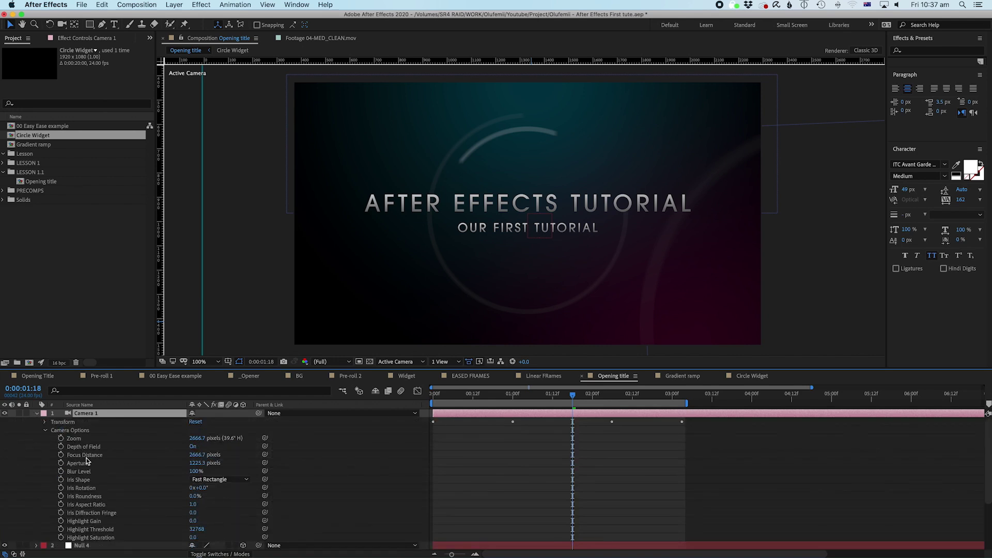
click(87, 466)
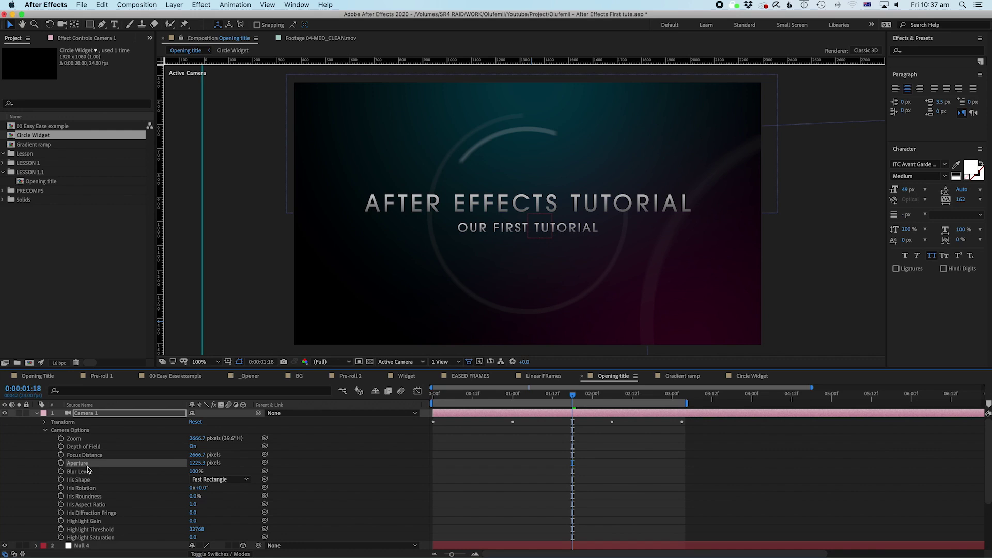
click(198, 462)
click(254, 466)
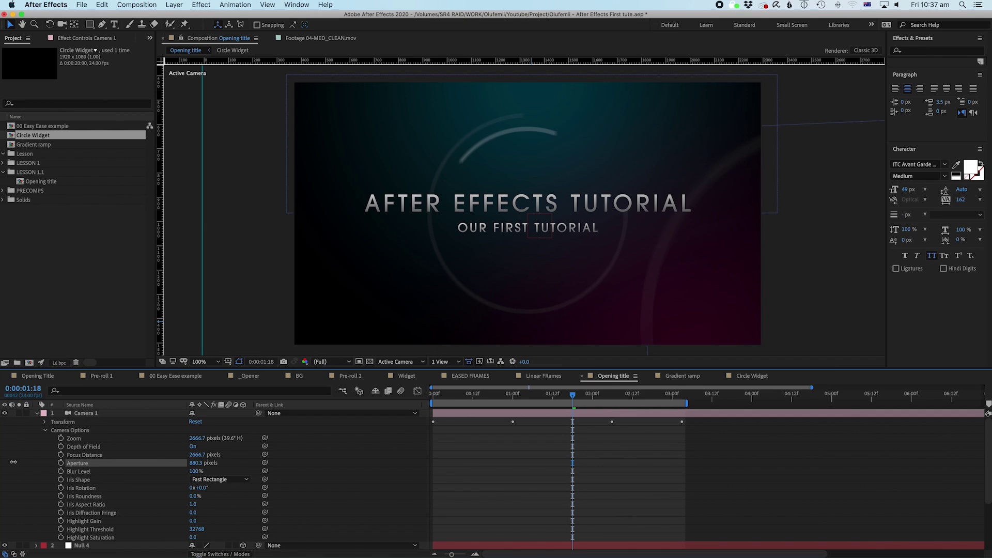
drag(13, 462, 201, 467)
drag(44, 463, 95, 458)
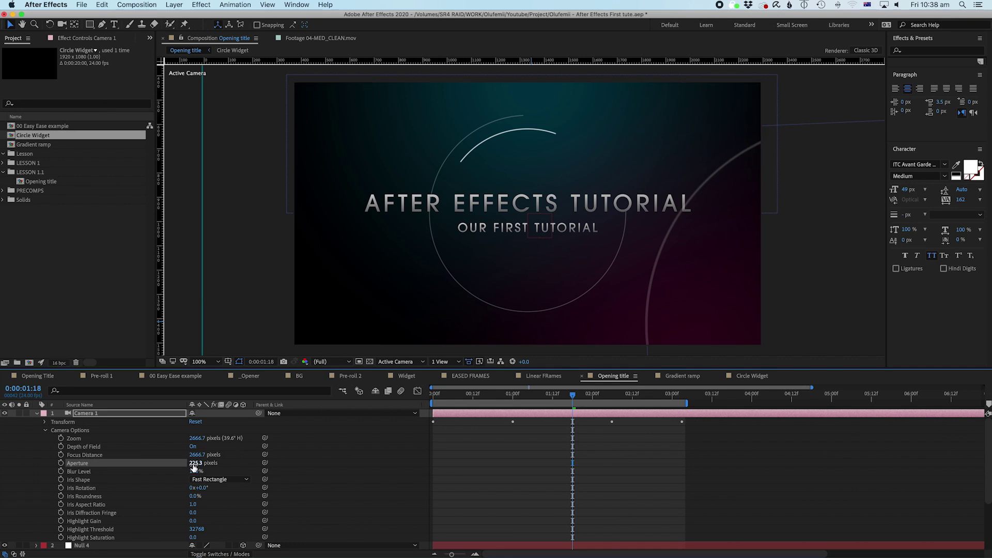
drag(193, 463, 553, 459)
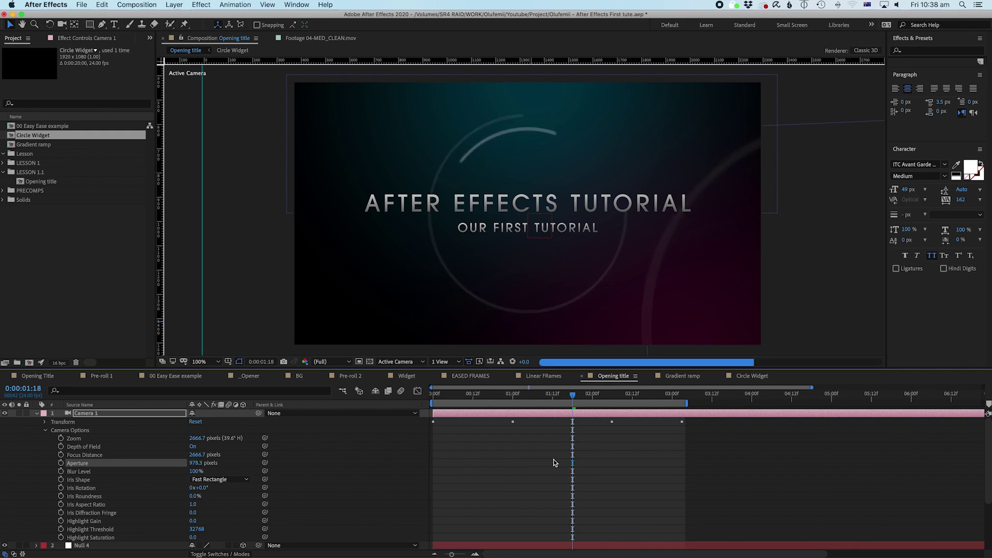
drag(295, 464, 338, 464)
Step: Set Camera 1's Focus Distance to 2694.7 pixels and check the blur early on
drag(189, 455, 188, 455)
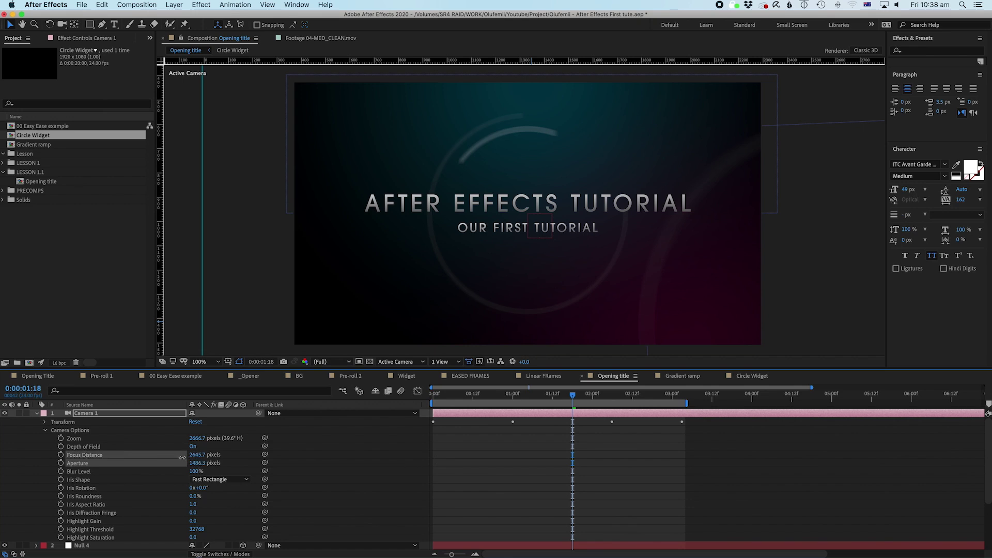
drag(115, 455, 202, 446)
click(196, 446)
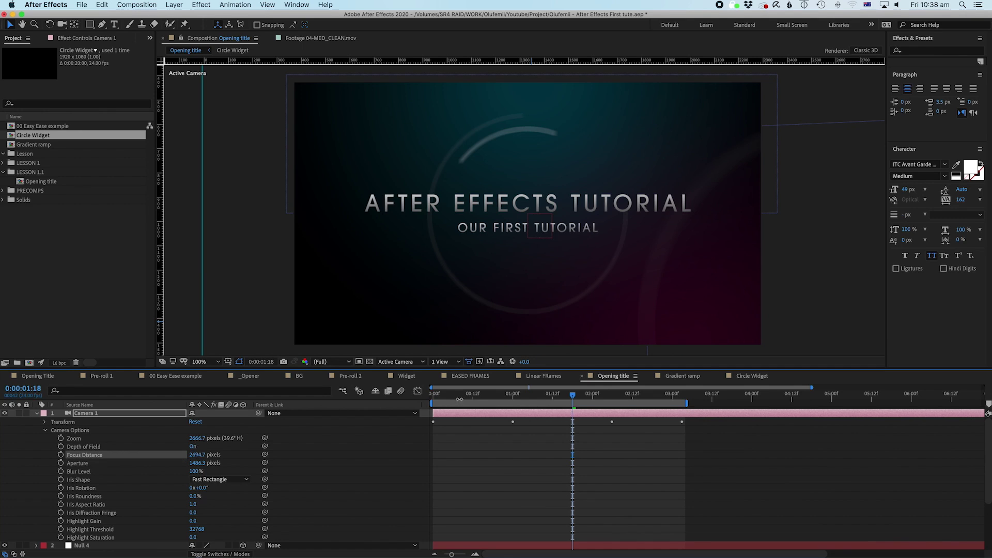
drag(476, 401, 452, 407)
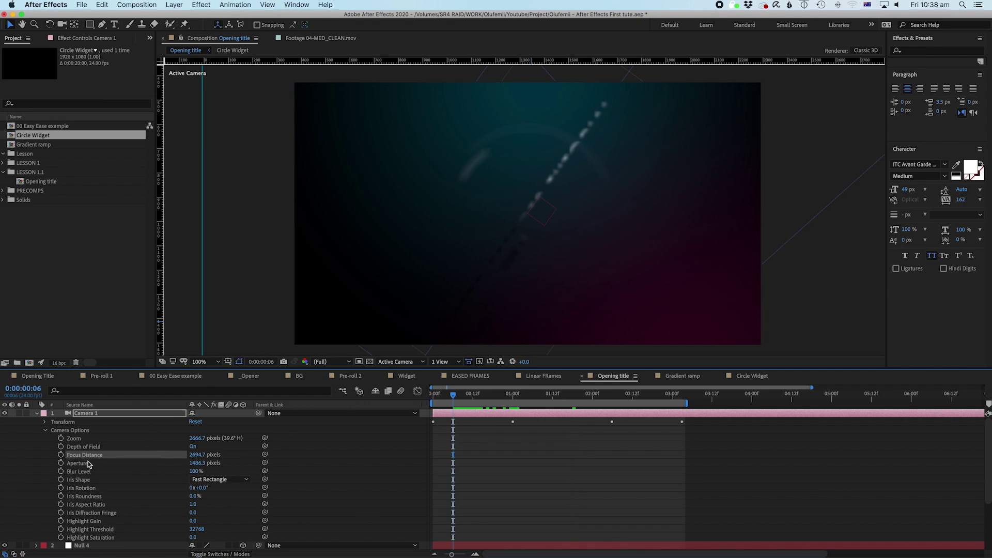
Step: Keyframe Focus Distance at 2694.7 at 1:00 and 3029.7 at the first frame
drag(502, 400, 512, 401)
click(61, 455)
drag(496, 401, 453, 401)
drag(201, 457, 356, 448)
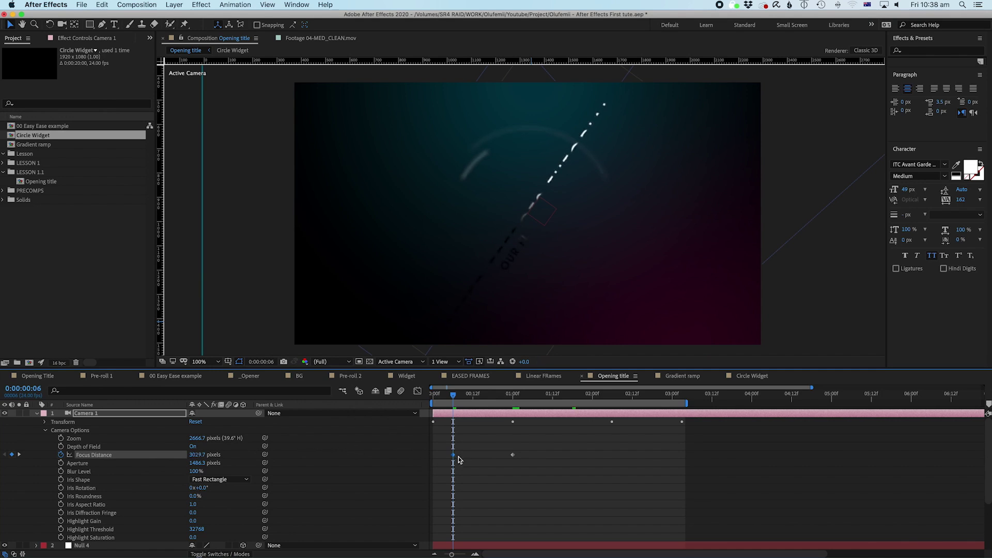
drag(452, 457, 432, 460)
drag(491, 451, 525, 471)
Step: Preview the focus pull from the start, then collapse Camera 1
key(Home)
key(space)
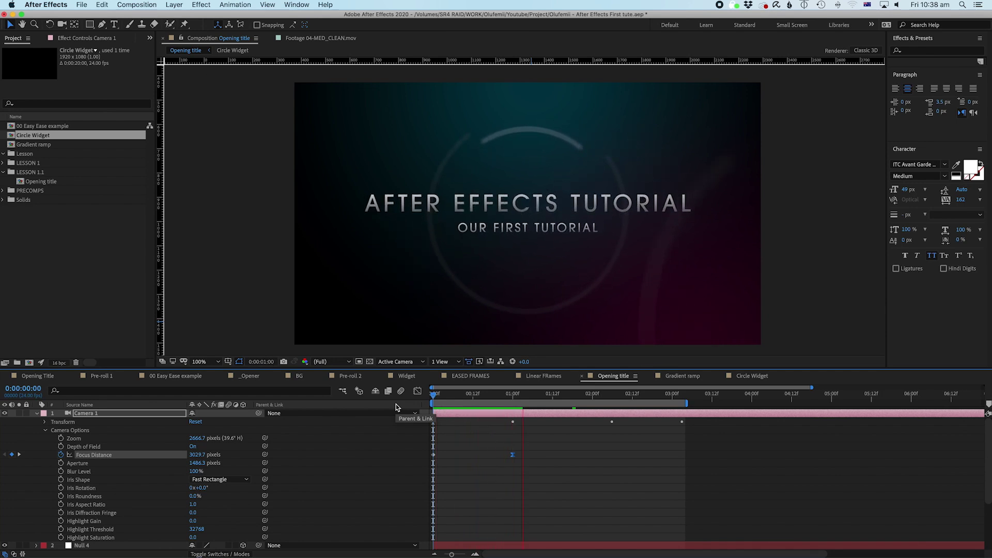
key(space)
key(space)
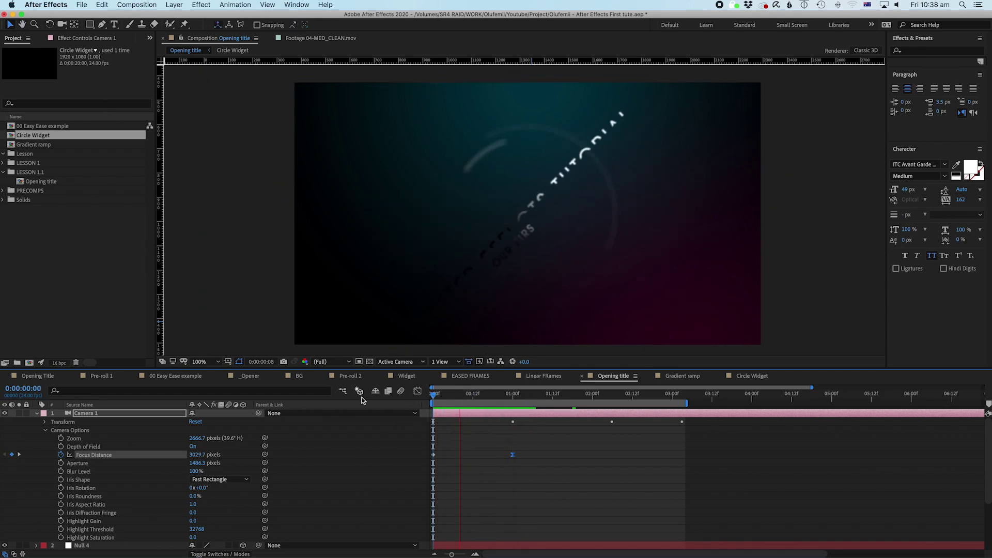
key(space)
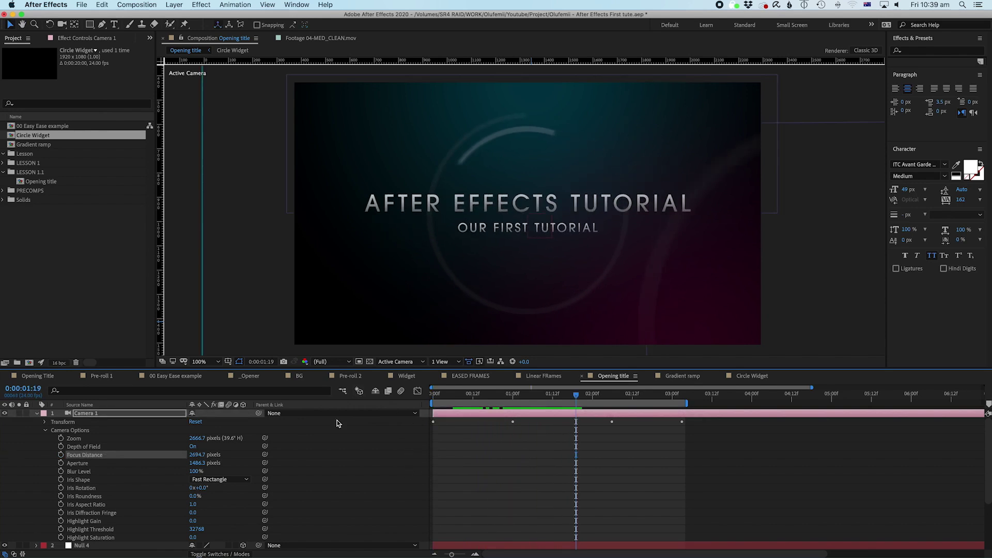
click(36, 414)
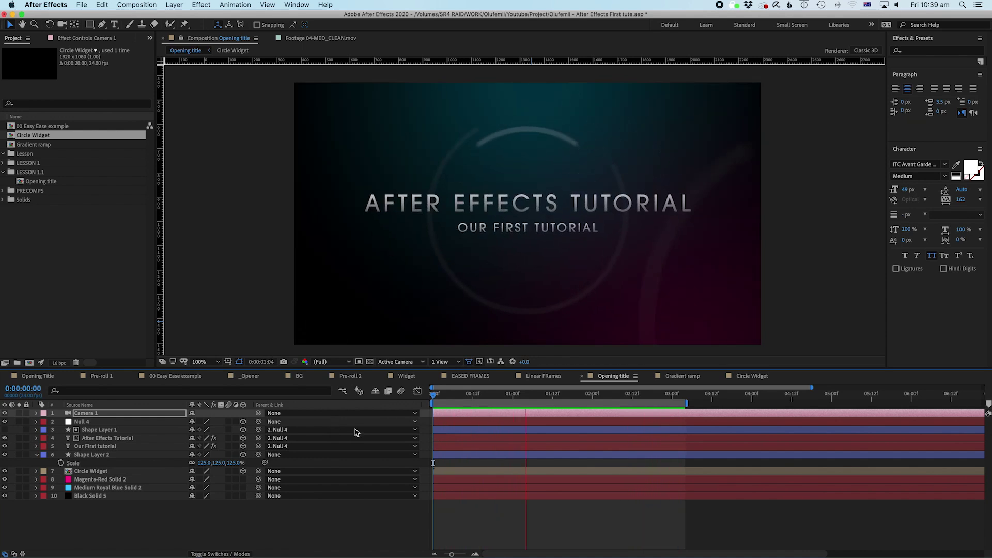
click(505, 511)
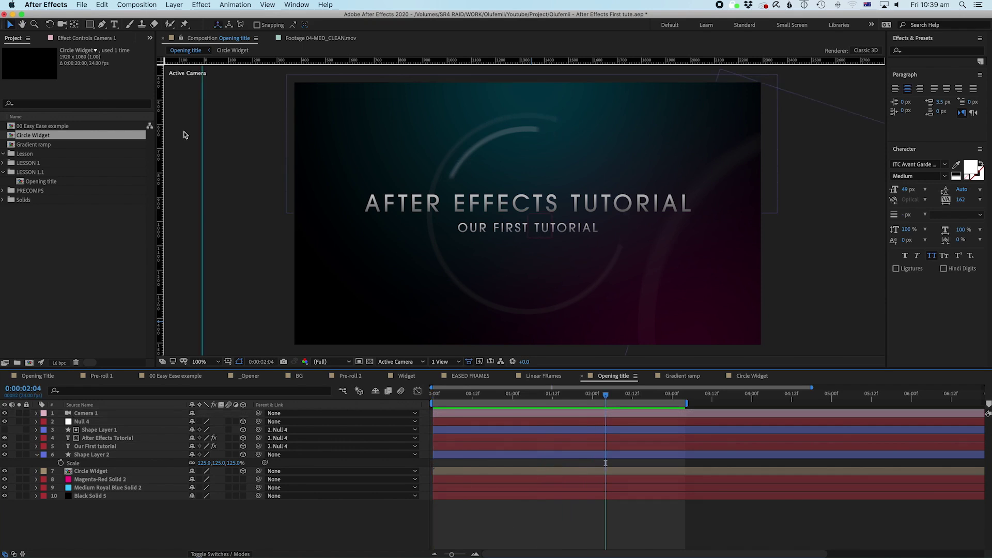
Step: Set the Pen tool's new-shape fill to green with no stroke
click(102, 24)
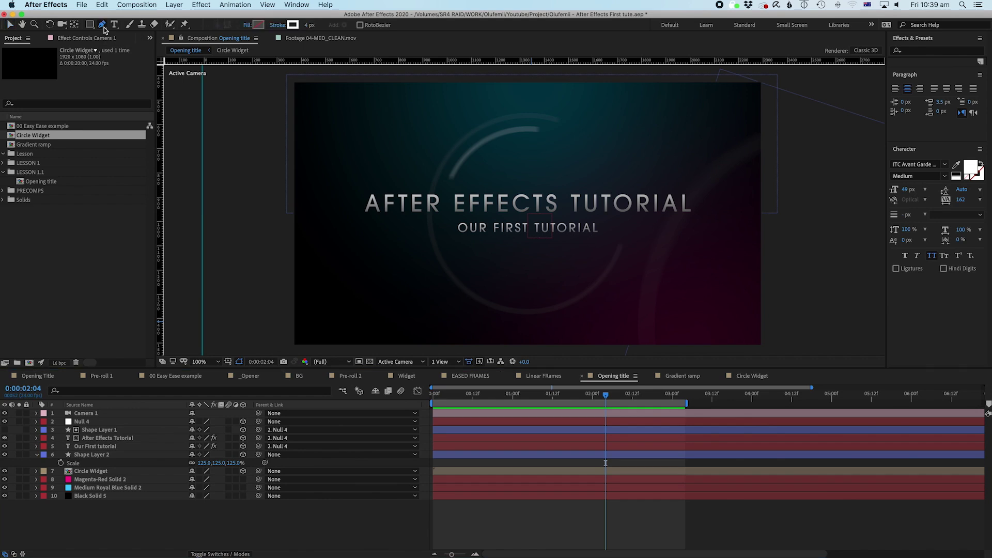
click(259, 25)
drag(348, 510, 348, 177)
click(417, 186)
click(278, 25)
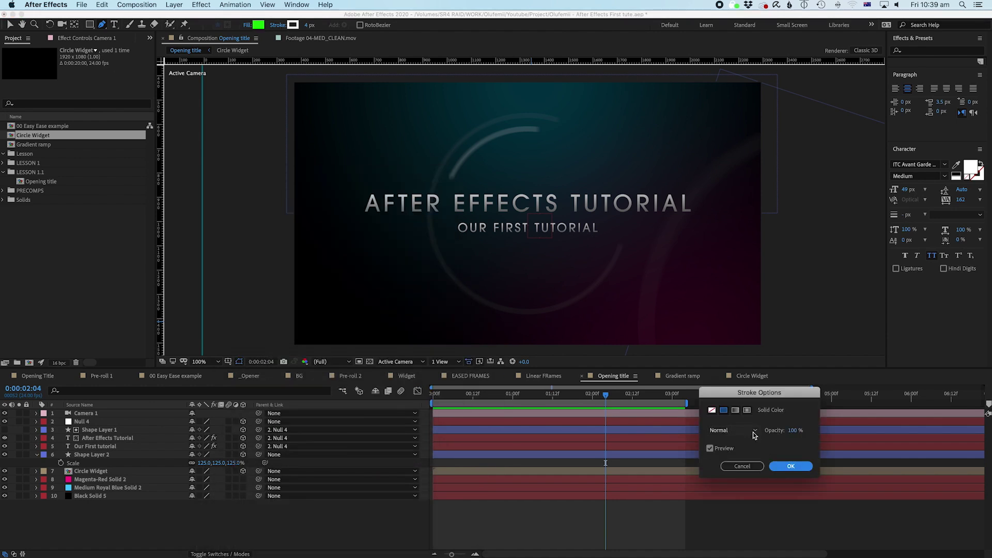
click(712, 409)
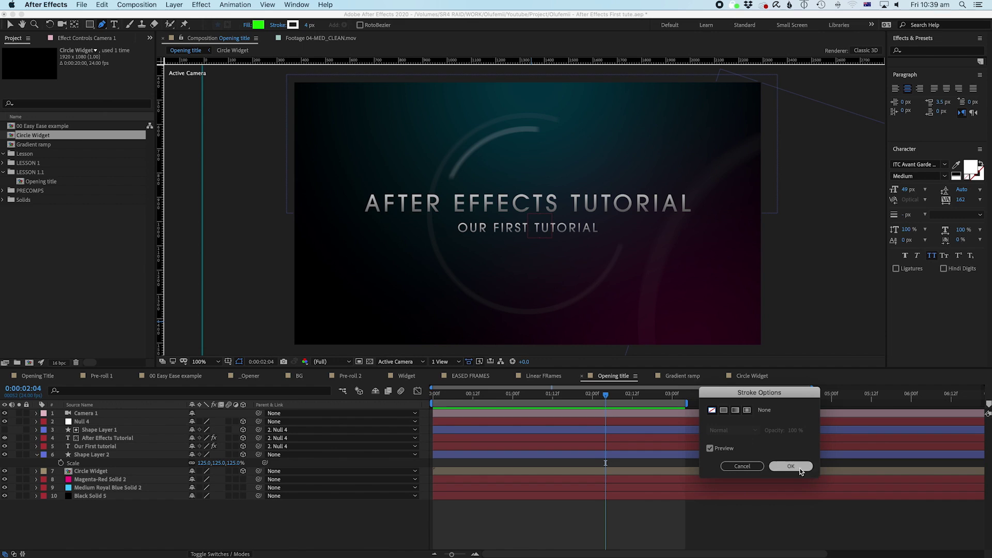
click(790, 466)
Step: Draw a closed nine-vertex green polygon over the title area
click(403, 238)
click(420, 292)
click(704, 283)
click(651, 132)
click(553, 112)
click(546, 242)
click(480, 145)
click(456, 219)
click(398, 186)
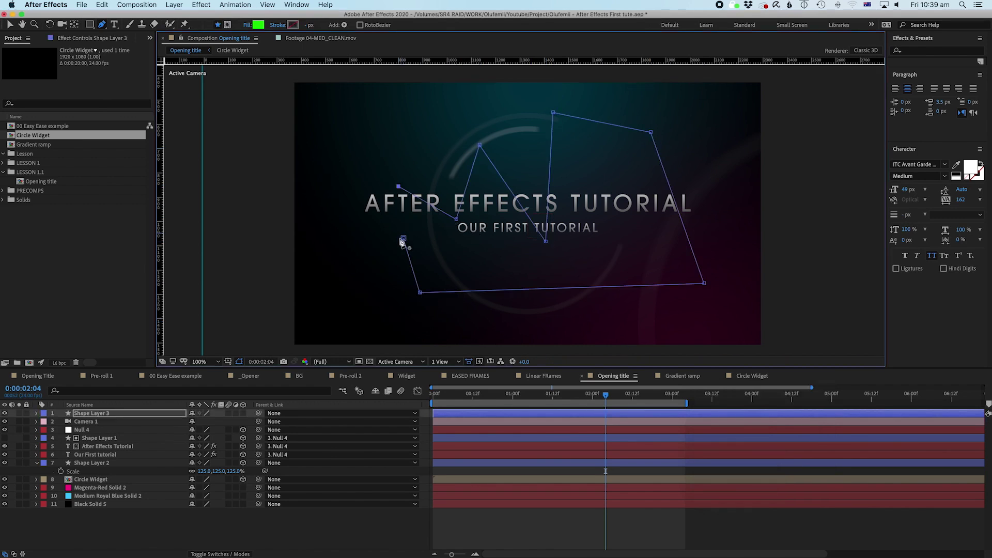
click(403, 238)
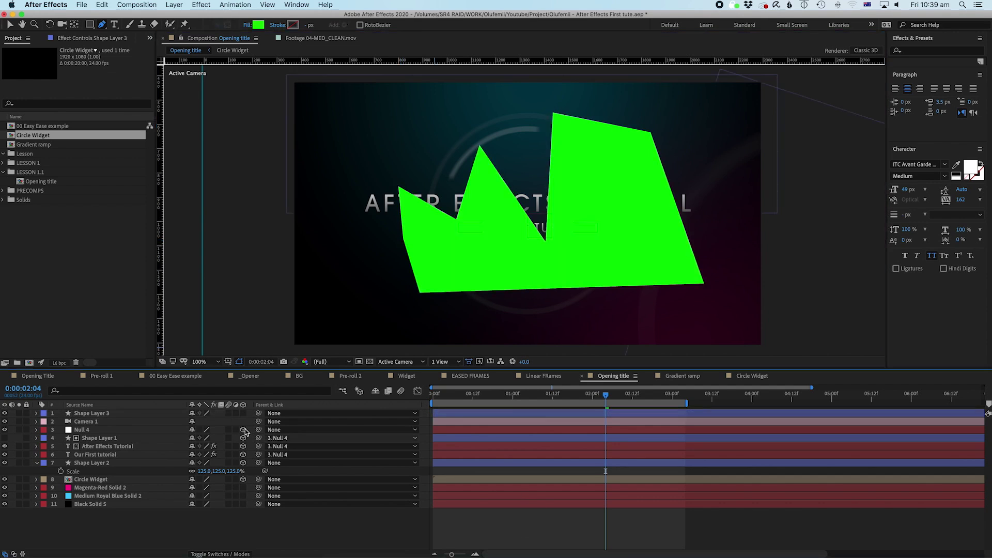
Step: Expand Shape Layer 3 down to Shape 1 and drag its top vertices into a new outline
click(36, 413)
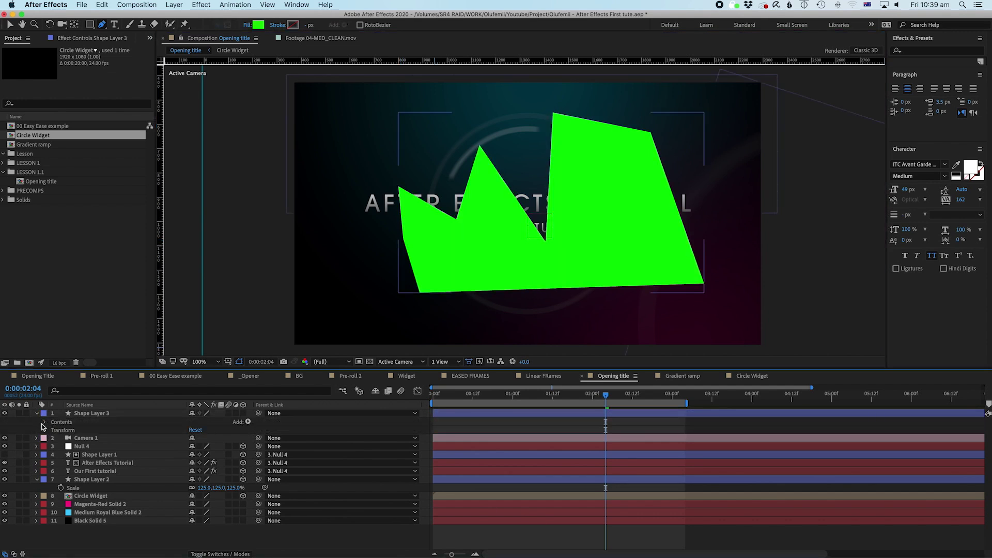
click(44, 422)
click(54, 431)
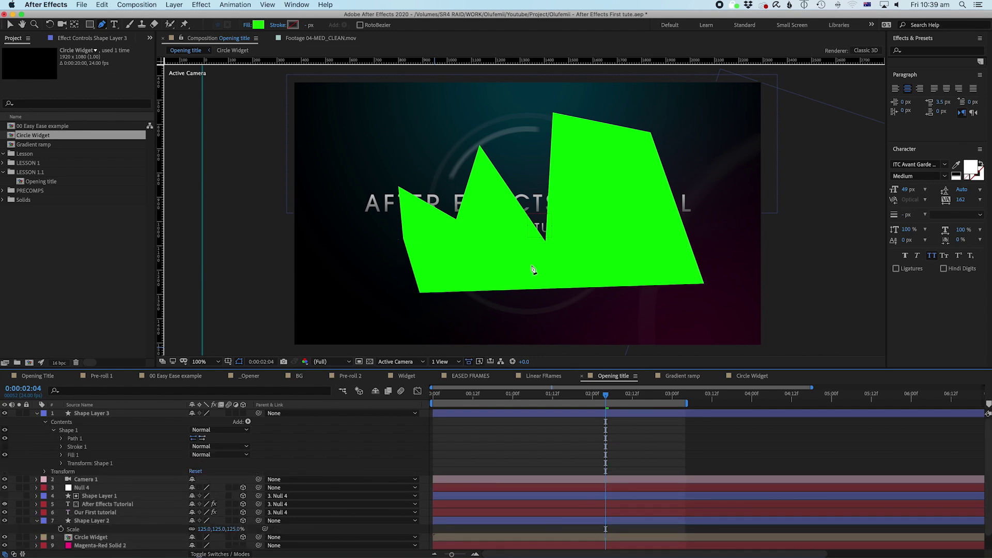
click(72, 431)
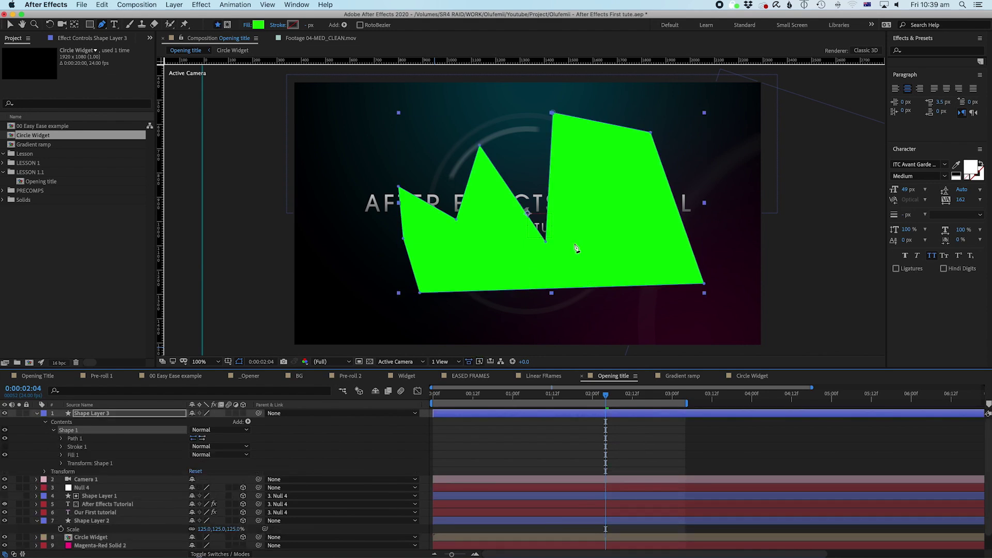
key(v)
drag(547, 241, 602, 163)
click(553, 112)
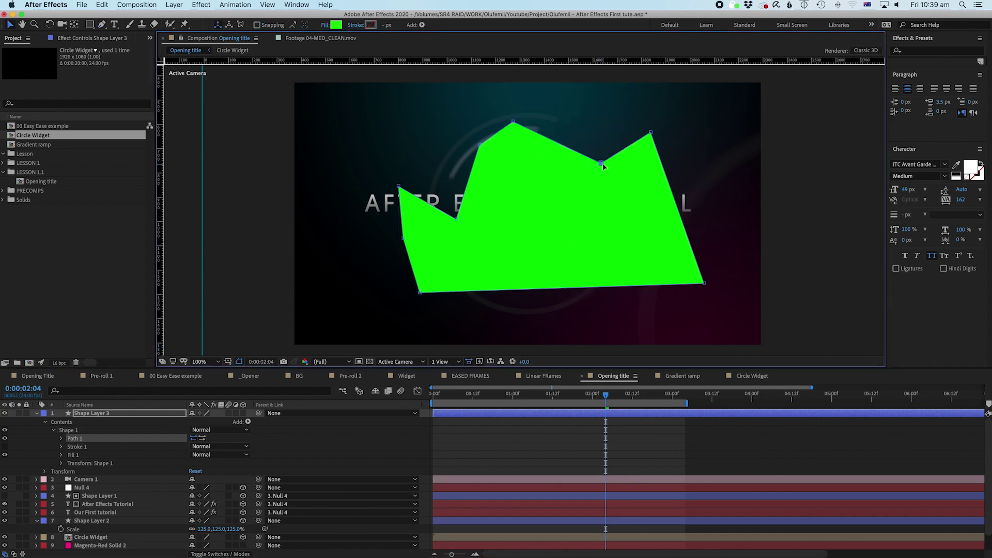
drag(454, 219, 406, 136)
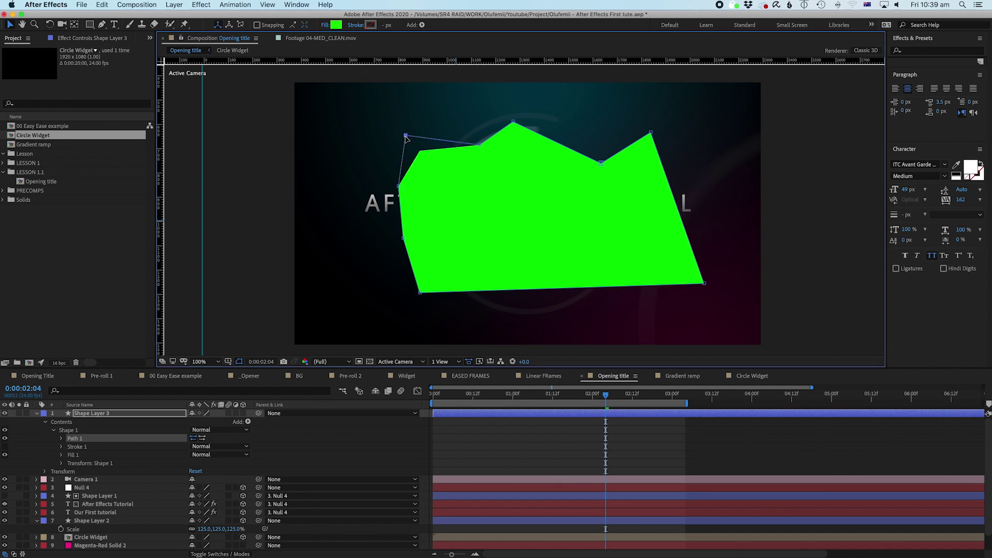
Step: Keyframe Shape 1's Path at 1:02 and 2:04, then delete the Shape 1 group
click(61, 439)
click(77, 447)
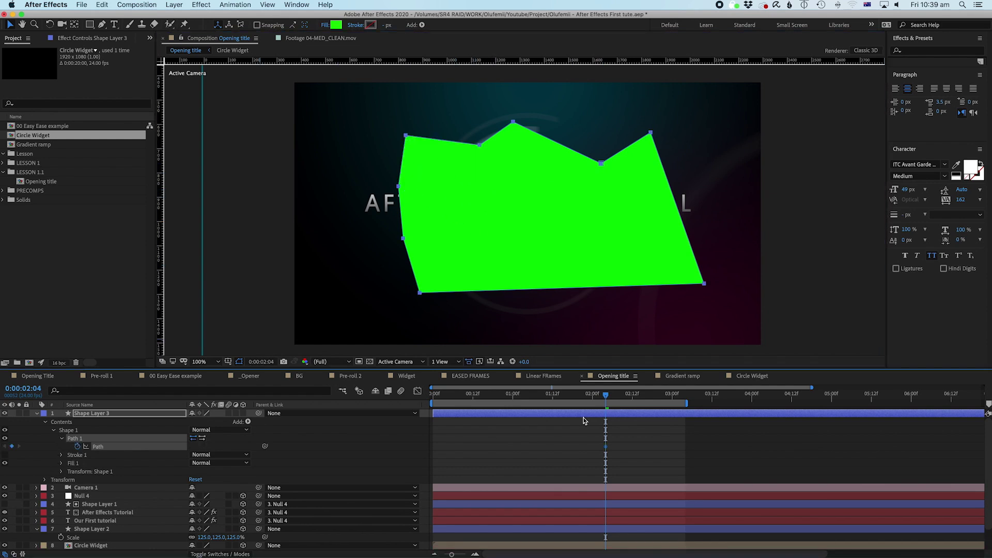
drag(568, 401, 519, 399)
drag(406, 136, 444, 200)
drag(480, 145, 448, 138)
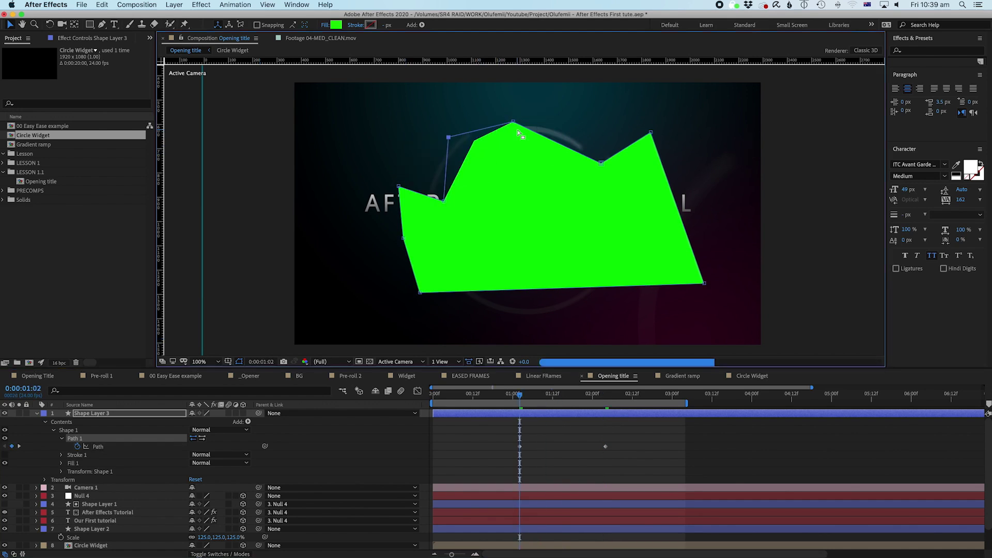
drag(518, 132, 520, 155)
click(539, 401)
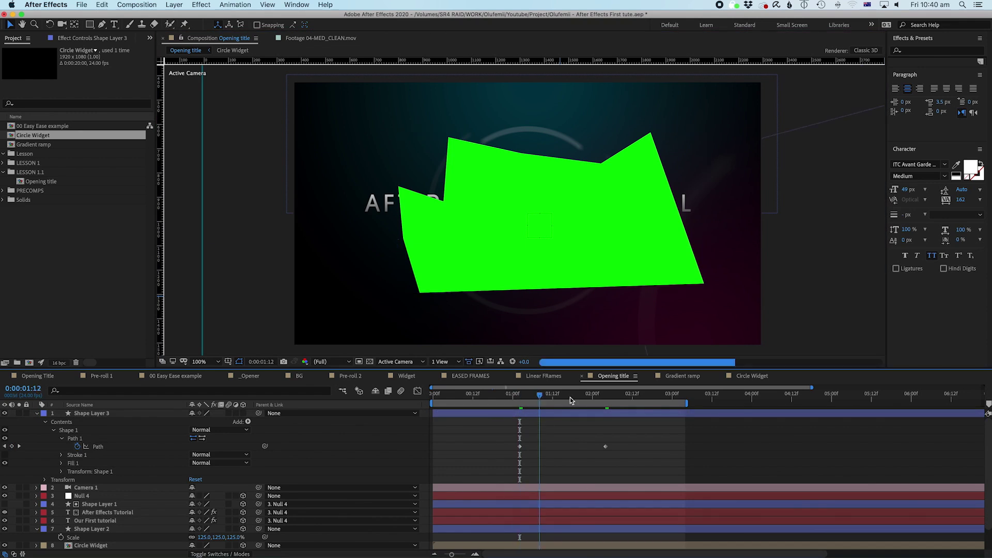
drag(570, 401, 605, 401)
click(75, 430)
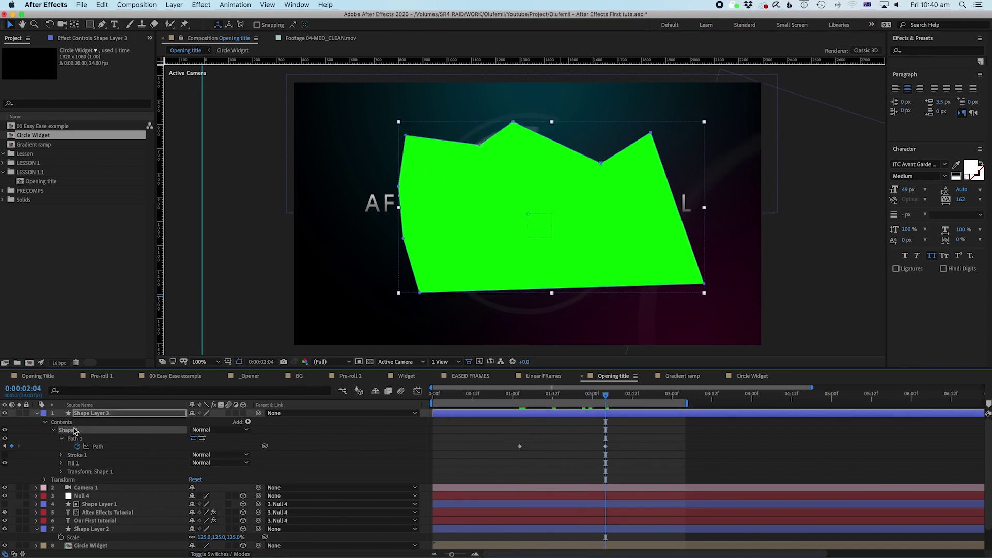
key(Delete)
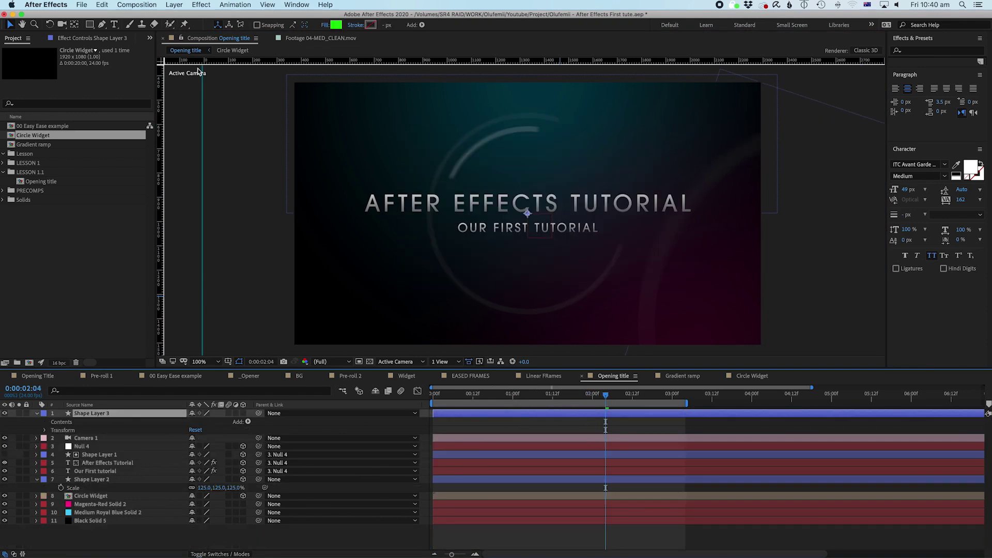
Step: Set new shapes to no fill and a white 4 px stroke
click(325, 24)
click(711, 409)
click(790, 466)
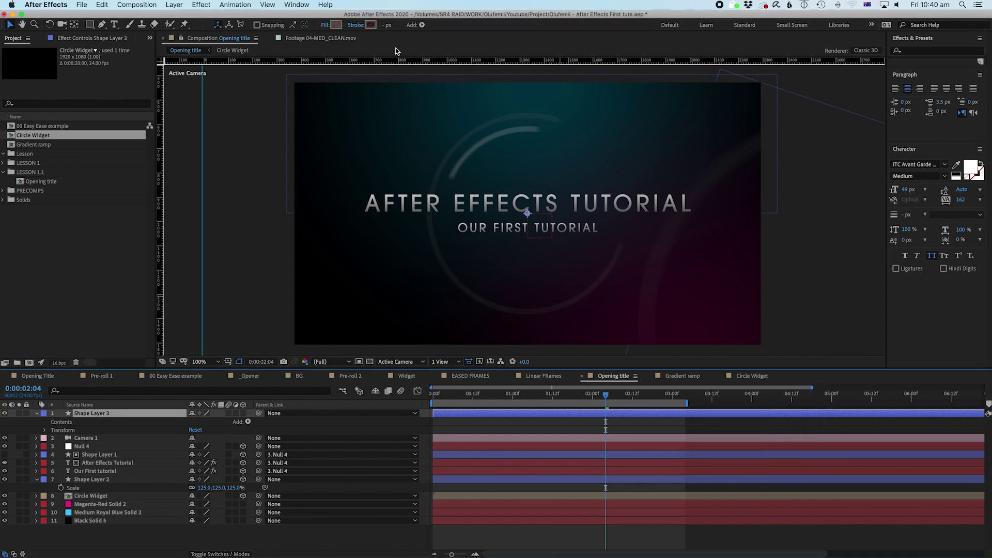
click(368, 25)
click(426, 190)
Step: Draw a straight two-point line beneath the title and scrub to 01:06
click(101, 25)
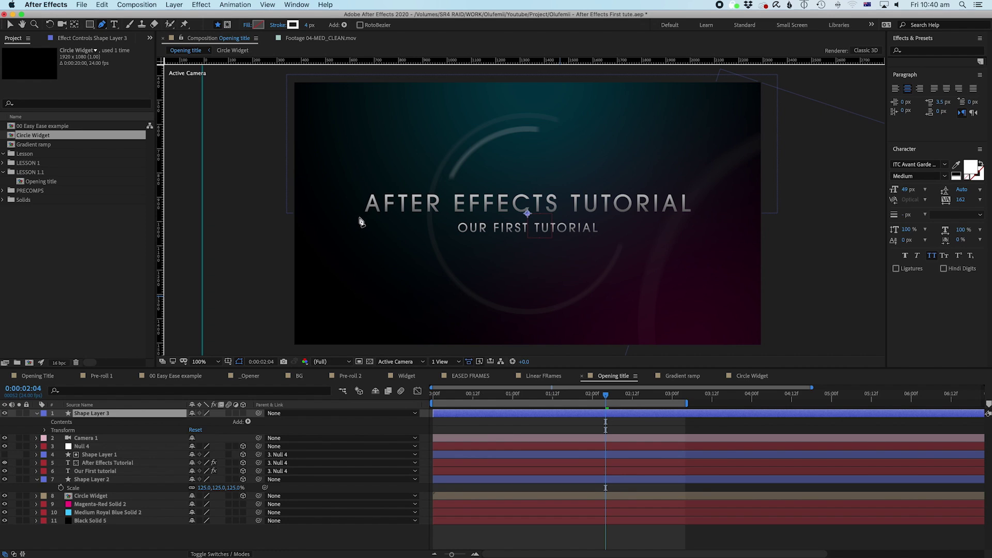
click(359, 217)
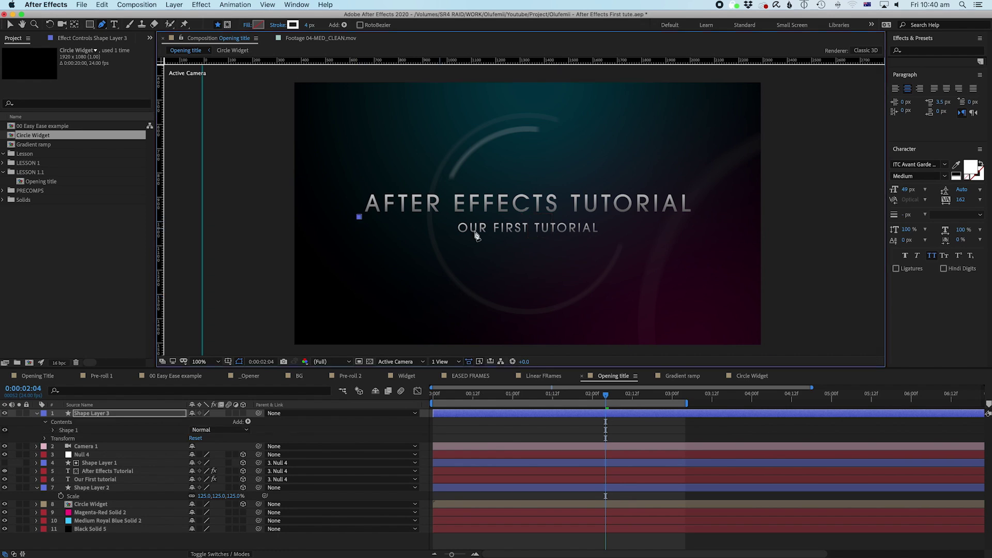
click(700, 249)
drag(701, 249, 704, 228)
key(super+z)
click(697, 217)
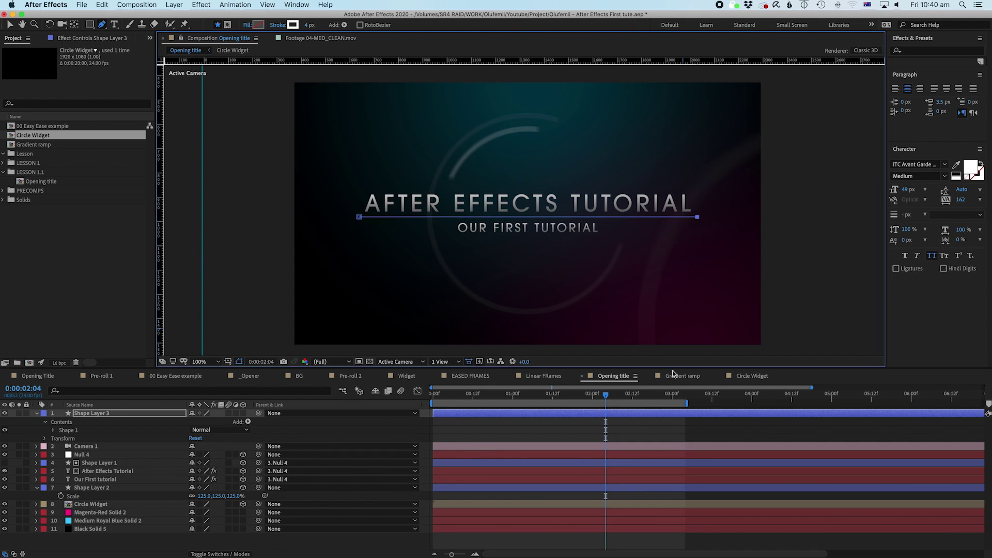
click(466, 539)
drag(434, 398, 549, 401)
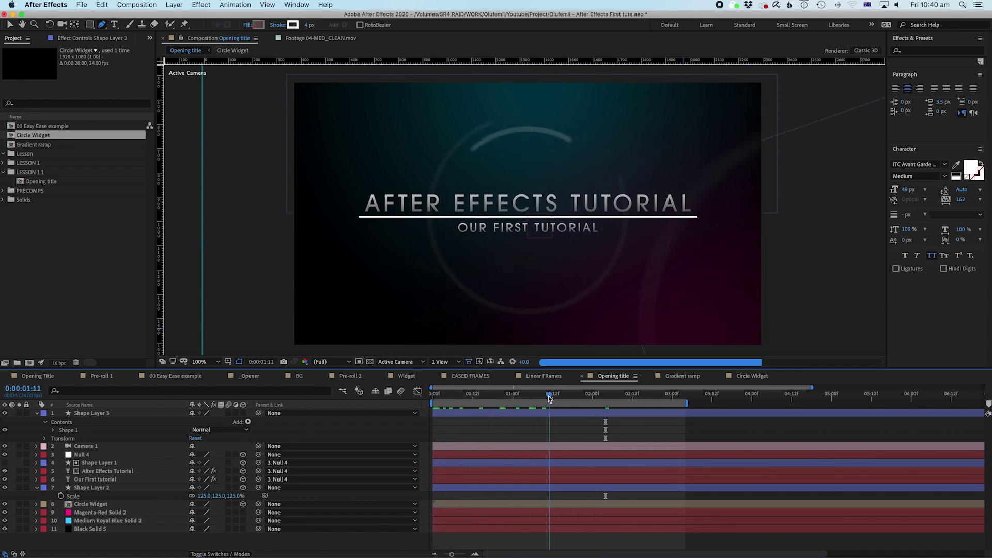
Step: Make Shape Layer 3 a 3D layer and move it below Camera 1
click(243, 413)
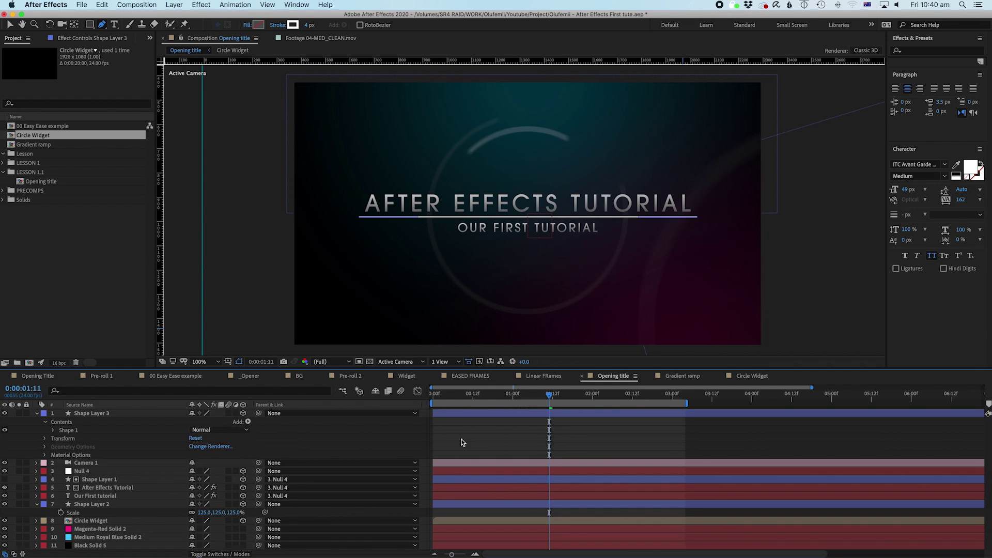
drag(494, 398, 570, 401)
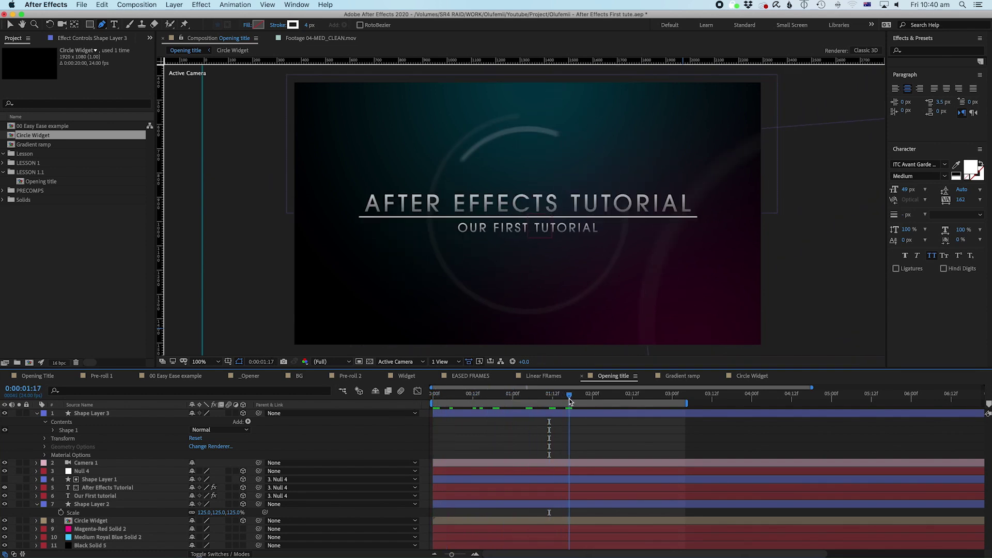
click(596, 416)
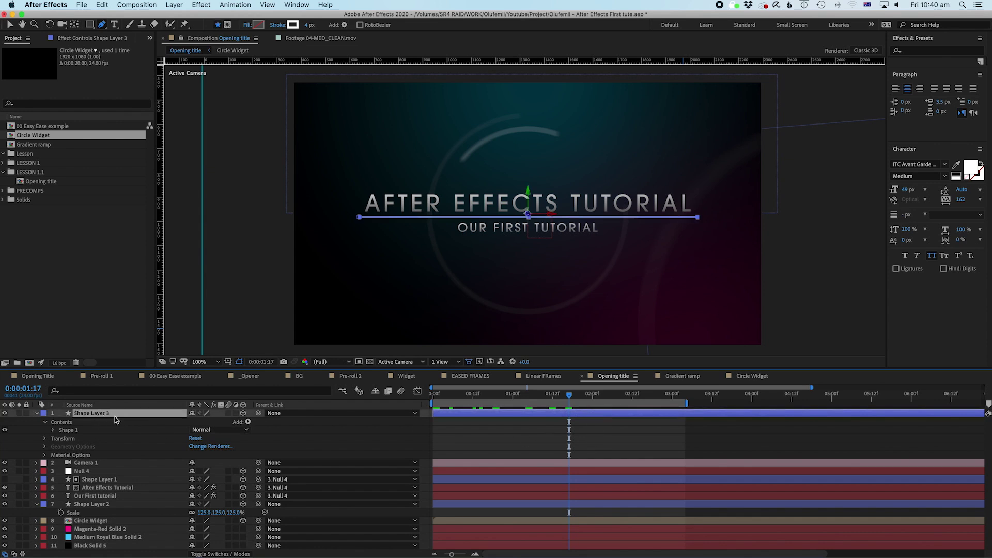
key(p)
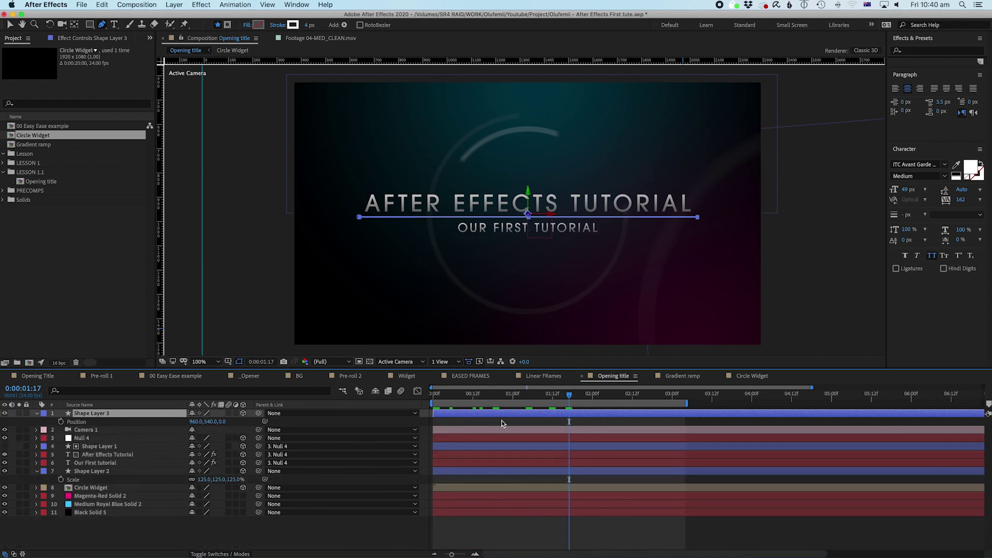
drag(85, 418, 85, 434)
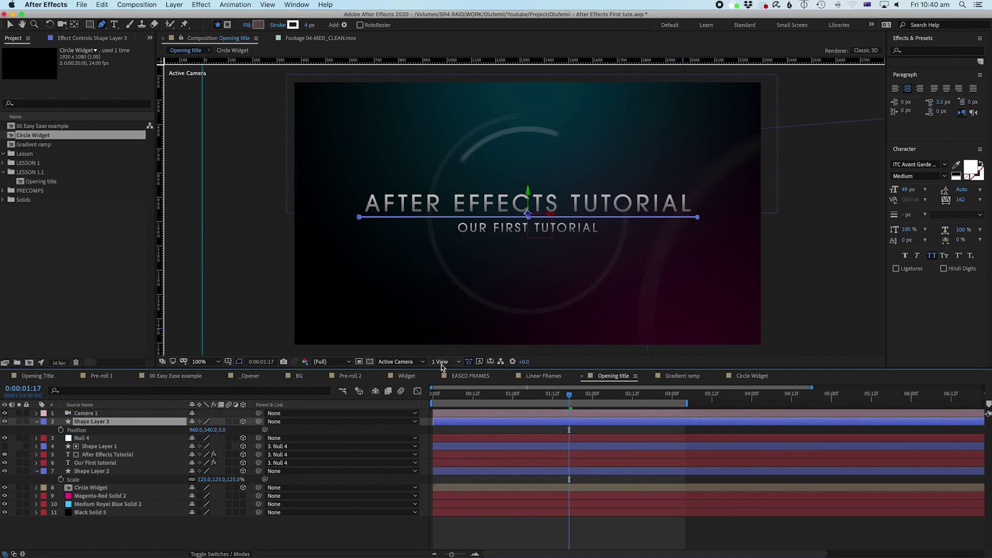
Step: In the Left view, push Shape Layer 3 back along Z to 232
click(442, 362)
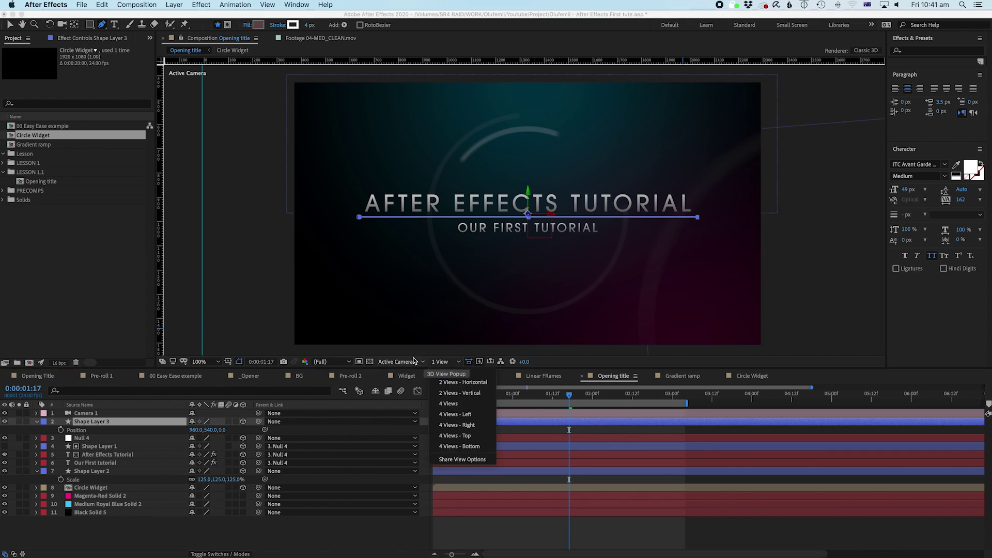
click(408, 362)
click(439, 361)
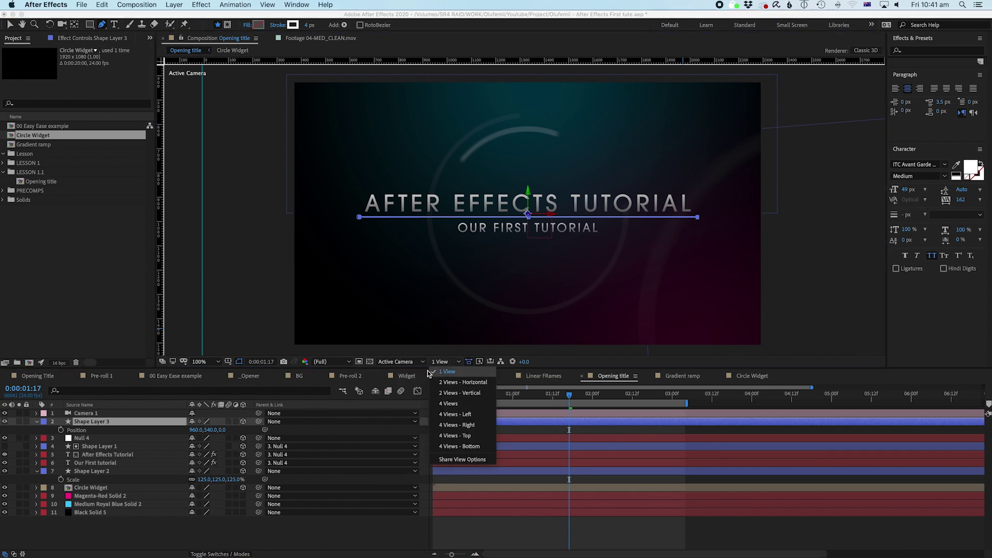
click(414, 362)
click(406, 408)
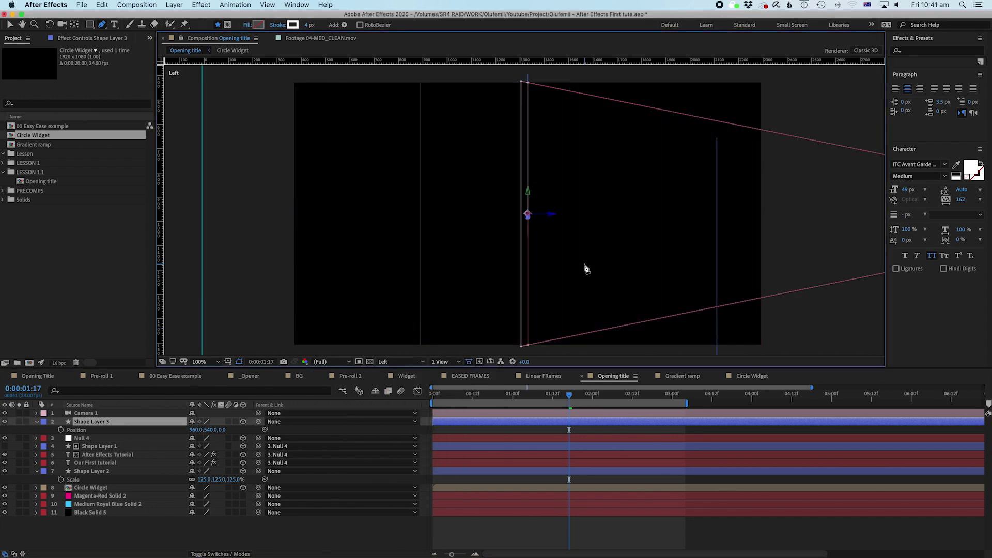
click(568, 421)
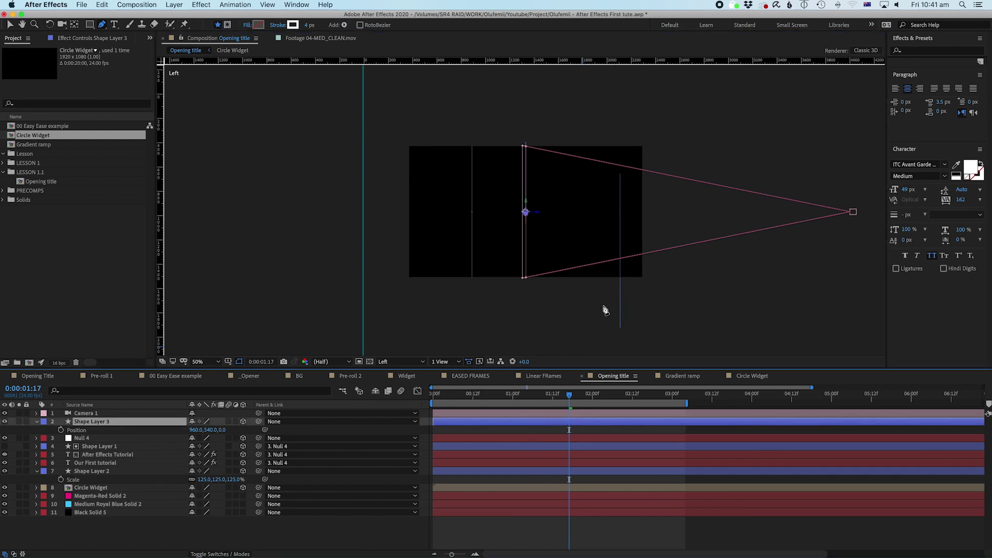
key(v)
drag(538, 215, 508, 214)
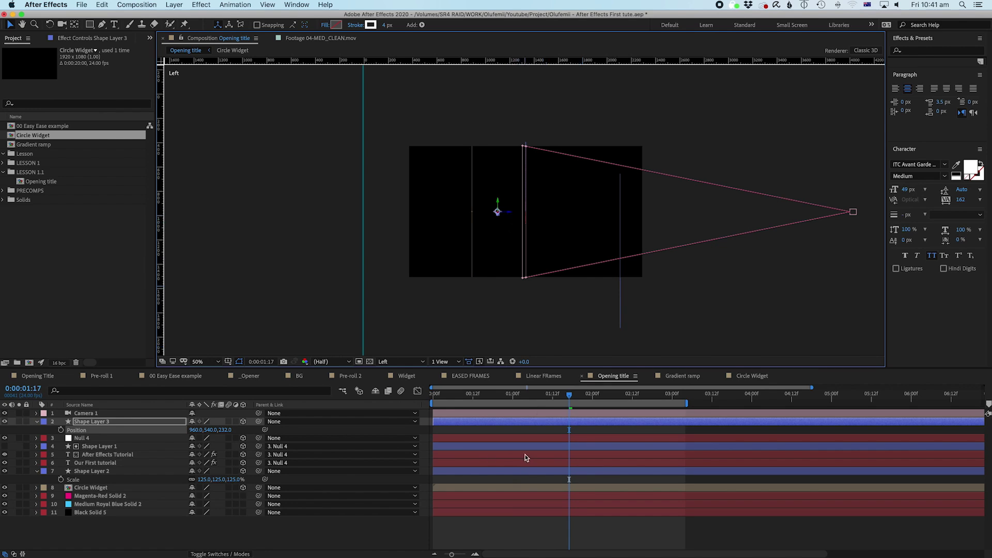
Step: Bring Shape Layer 3 back along Z to -1, then return to Active Camera at 100%
click(104, 456)
scroll(503, 241, up, 2)
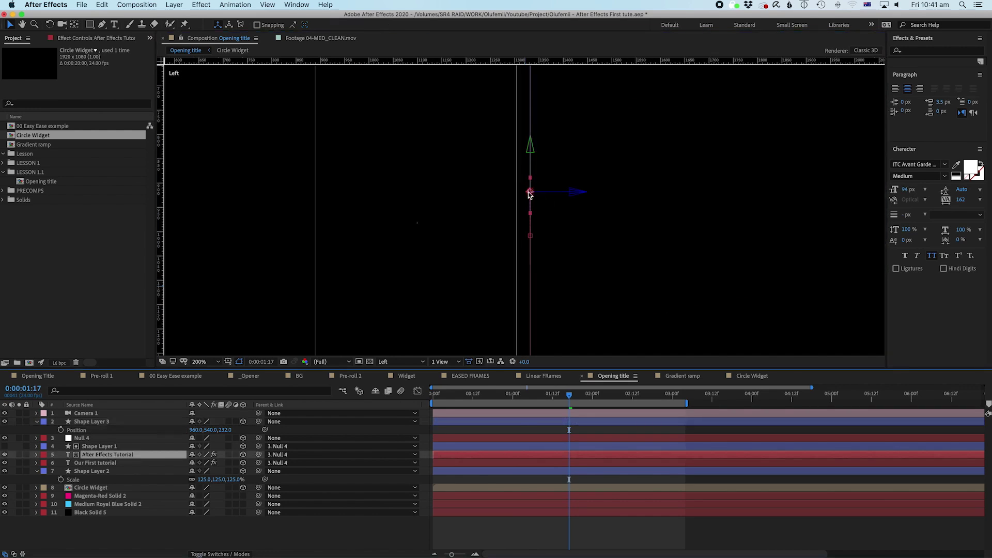
click(529, 422)
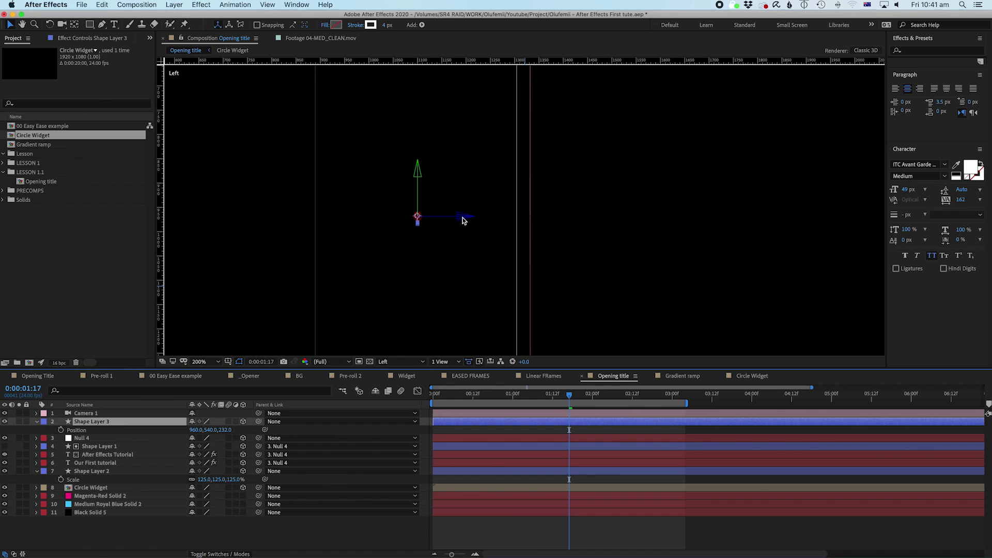
drag(463, 220, 575, 224)
key(comma)
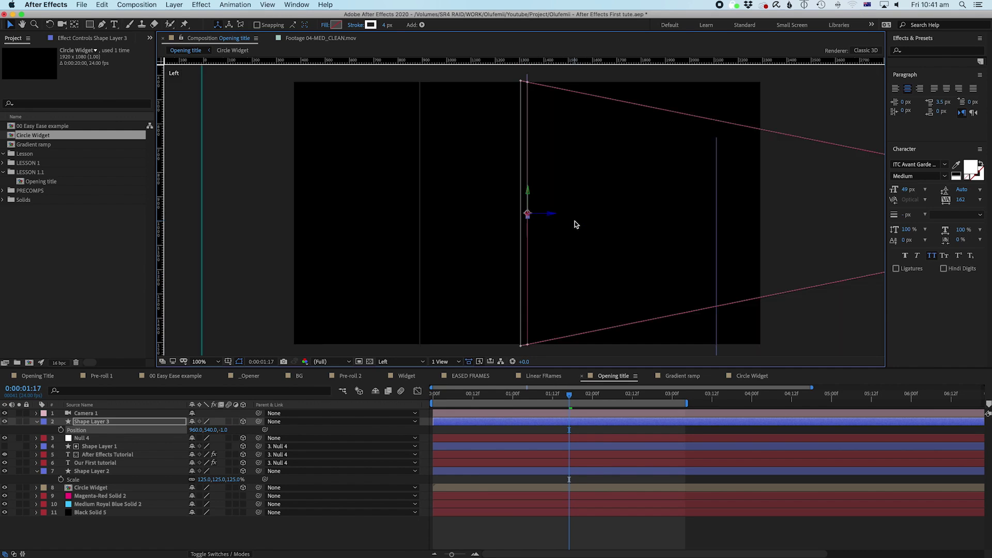
click(386, 362)
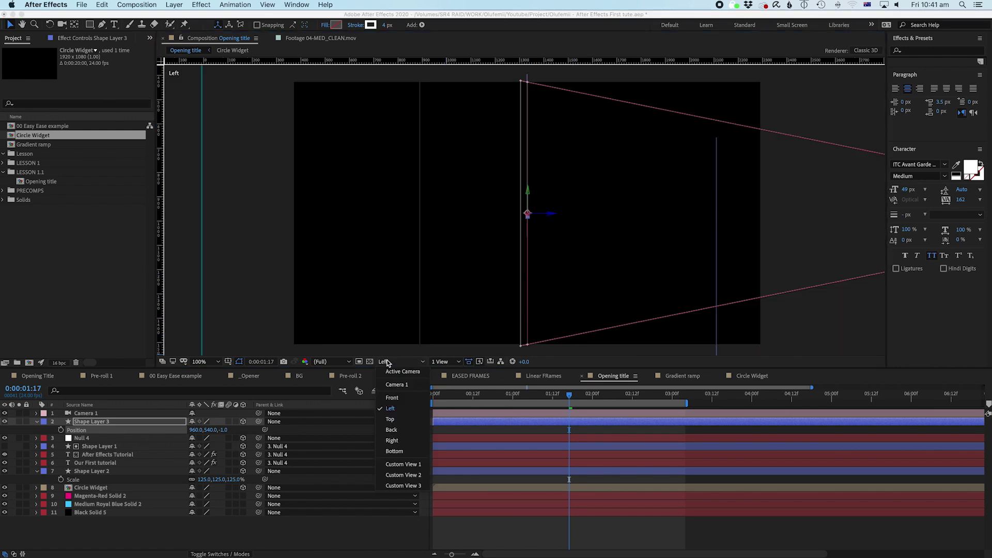
click(393, 371)
click(494, 427)
Step: Thin the underline's stroke to 1 px and preview the animation from the start
click(385, 26)
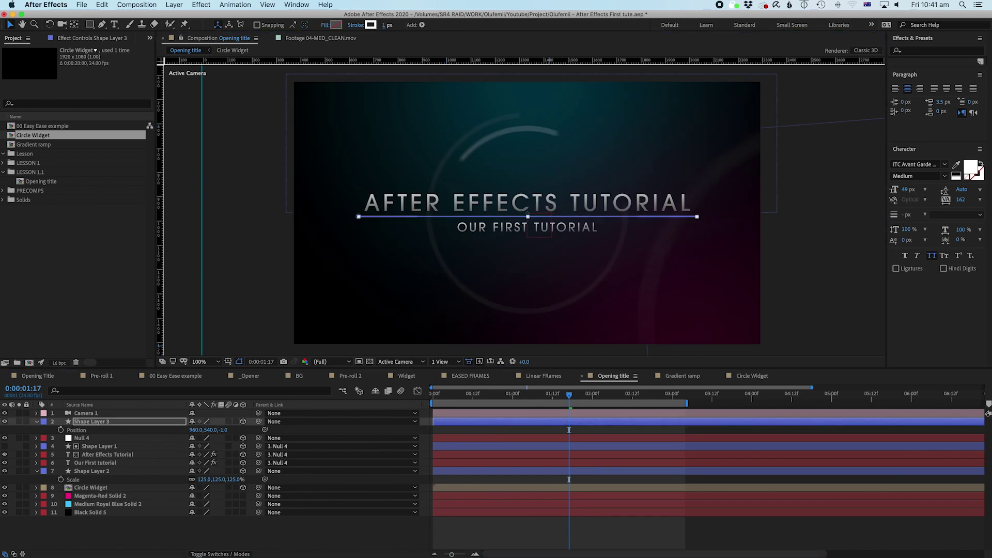
click(542, 531)
click(527, 421)
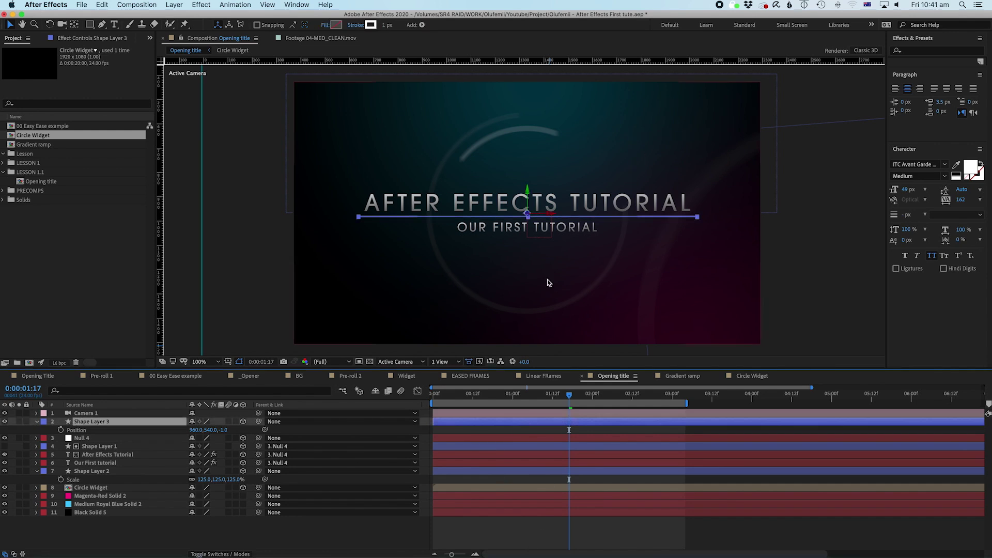
click(483, 434)
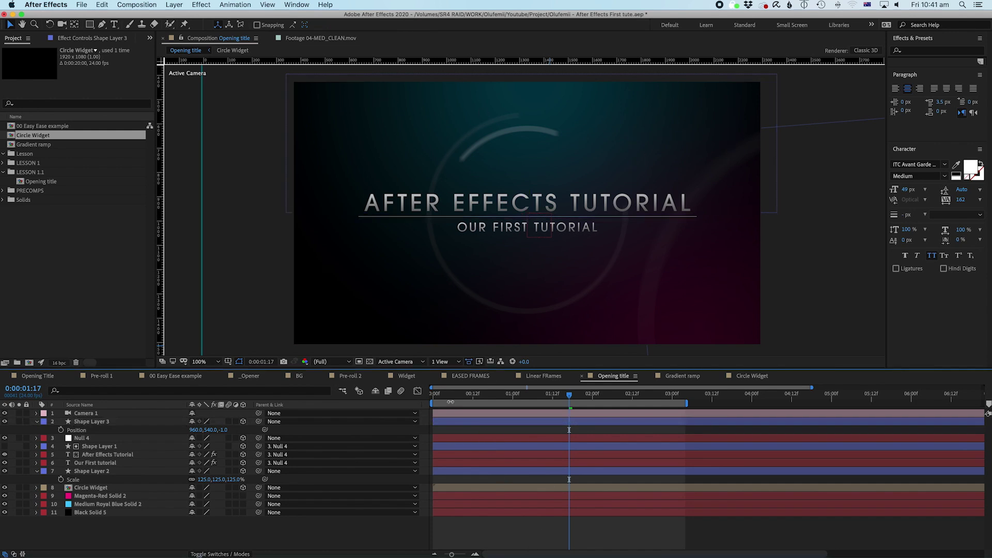
click(430, 400)
key(space)
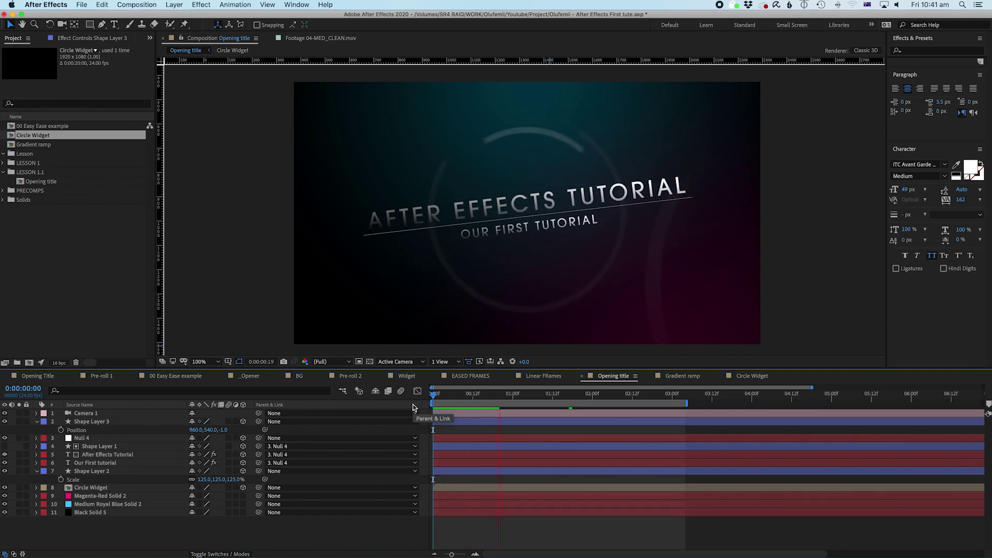
Step: Shift Shape Layer 3 to start later and add Trim Paths to its line
drag(468, 421, 534, 425)
key(i)
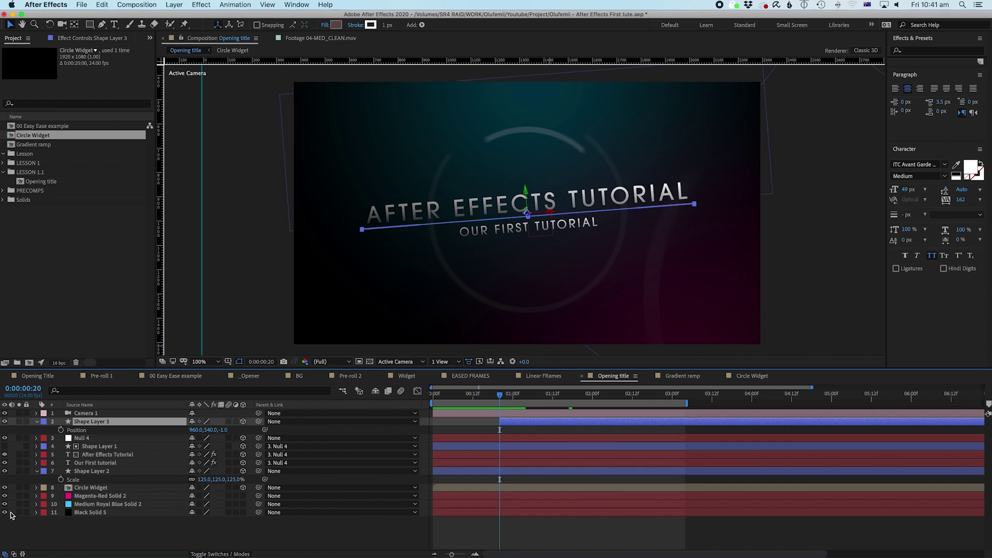
click(37, 421)
click(37, 421)
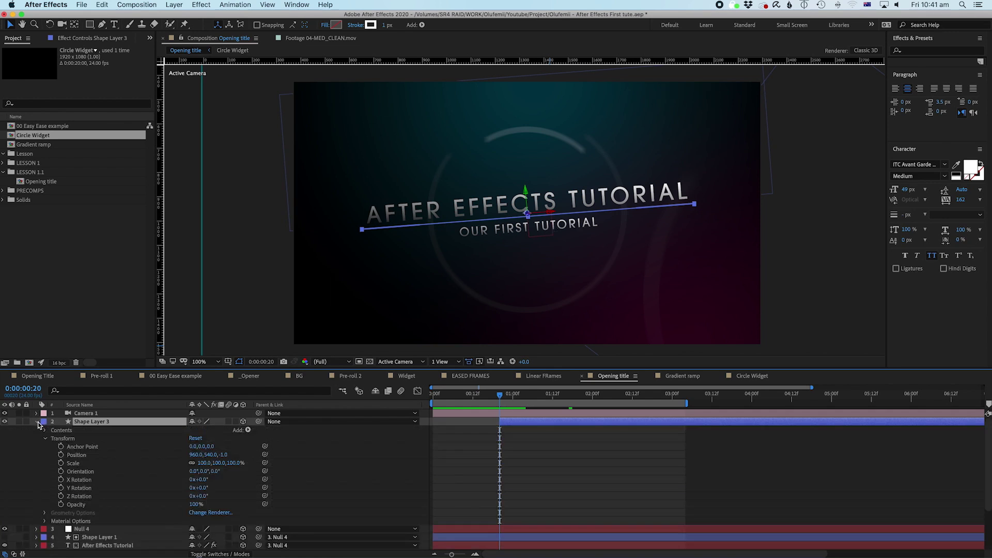
click(250, 431)
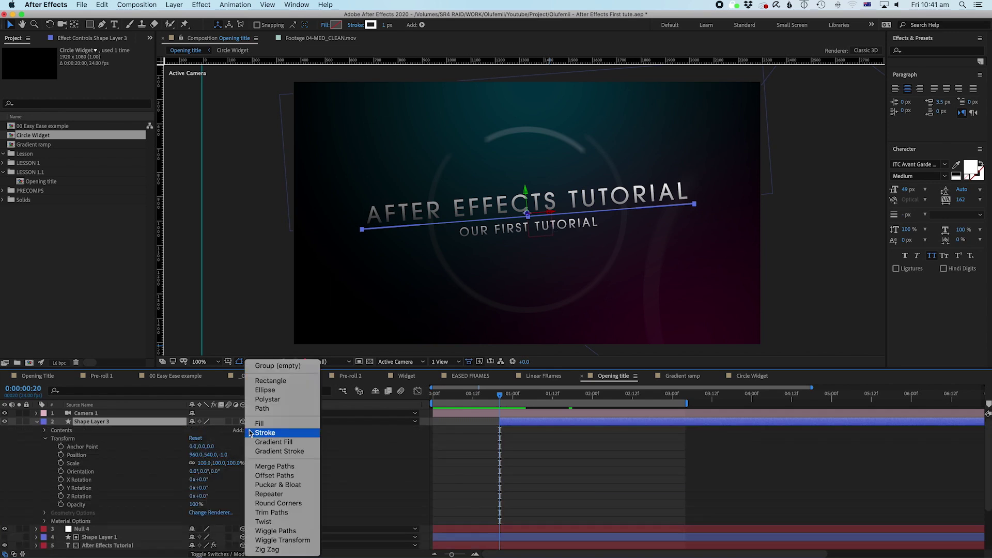
click(268, 513)
Step: Move the playhead to about 0:00:01:07 and reveal the Trim Paths 1 properties
click(479, 444)
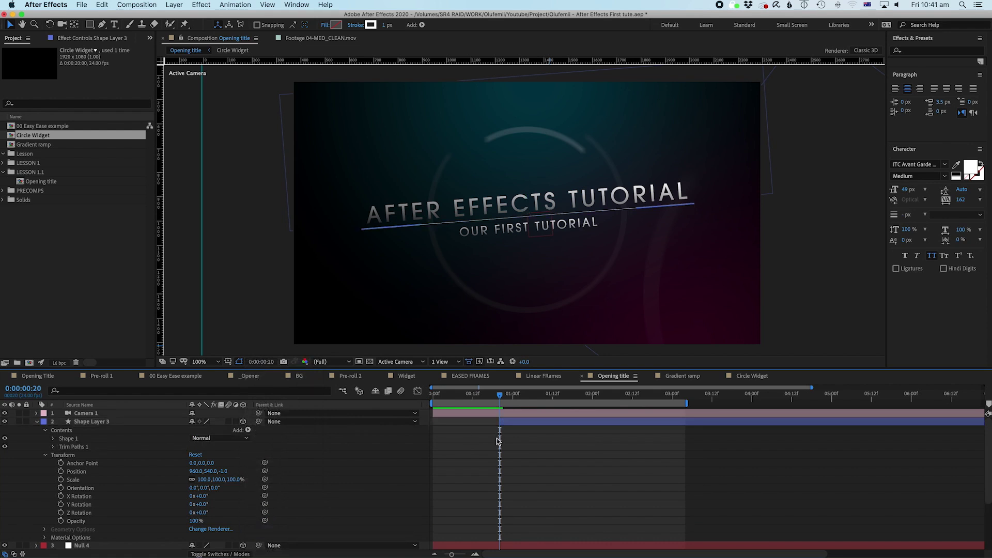
click(513, 397)
drag(514, 399, 538, 396)
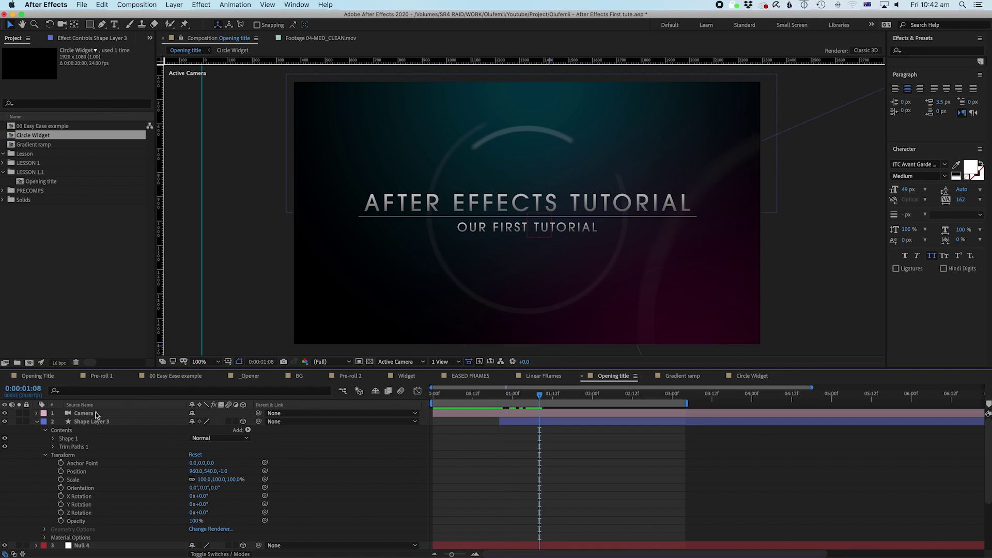
click(53, 447)
click(44, 487)
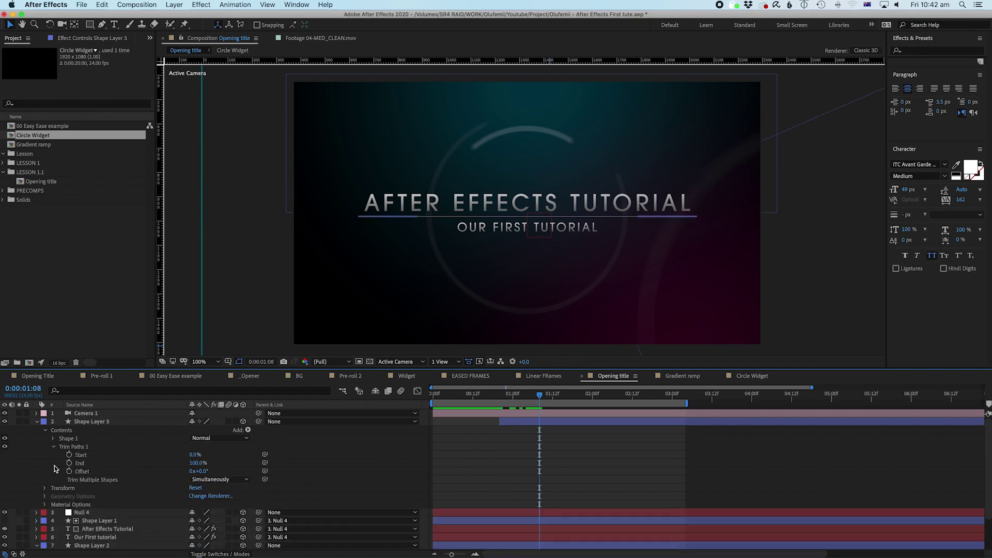
click(45, 431)
click(45, 431)
Step: Inspect Shape 1's contents, adding then deleting a redundant Trim Paths inside it
click(52, 439)
click(64, 440)
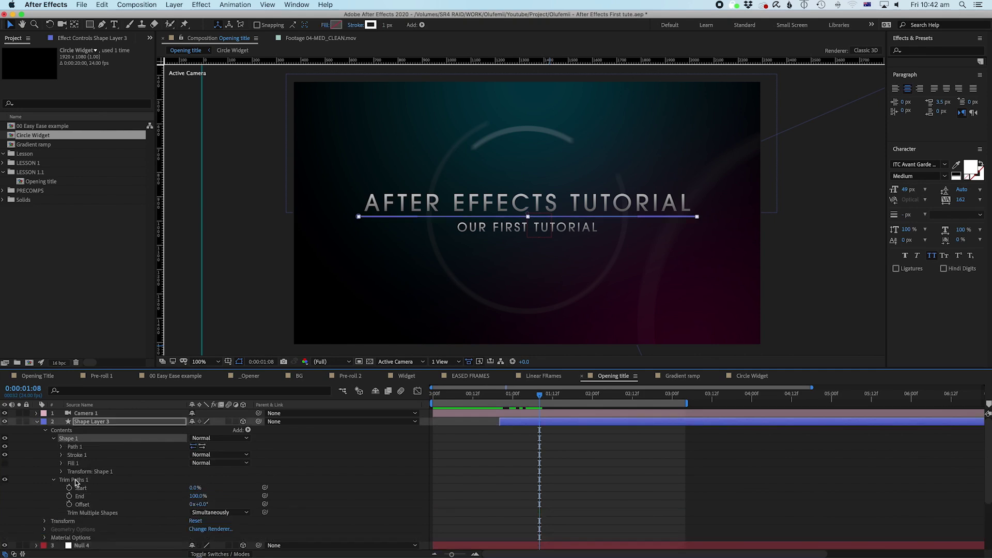
click(75, 481)
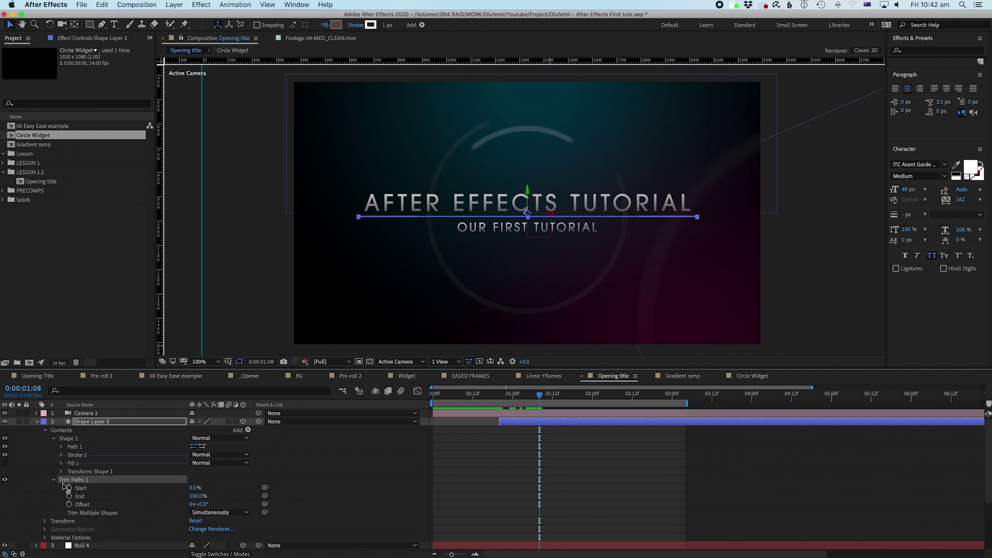
click(73, 438)
click(249, 429)
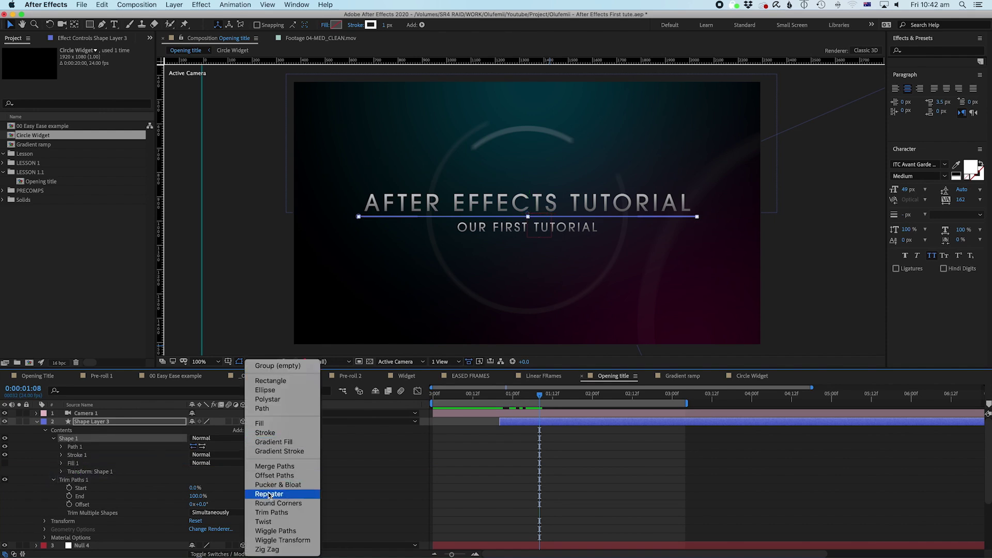
click(271, 511)
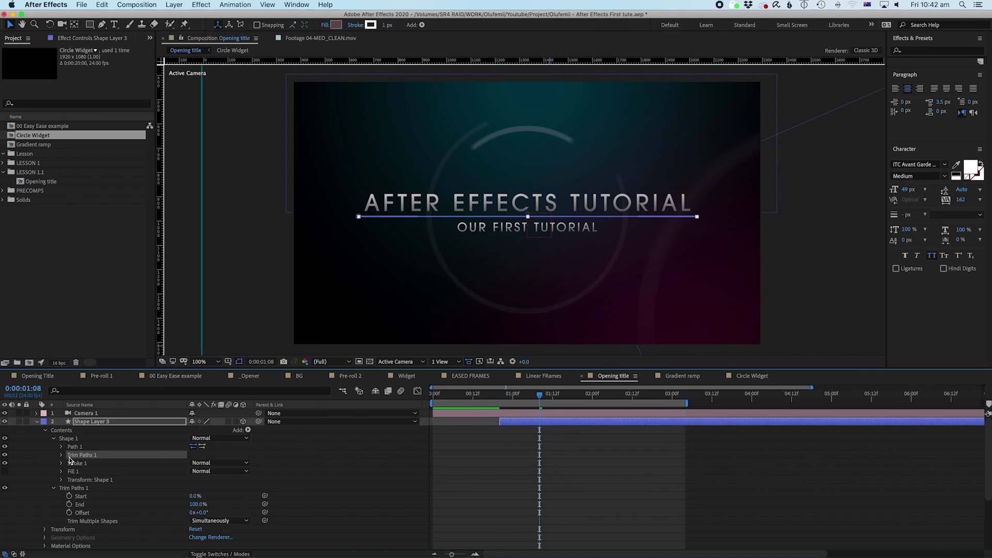
key(Delete)
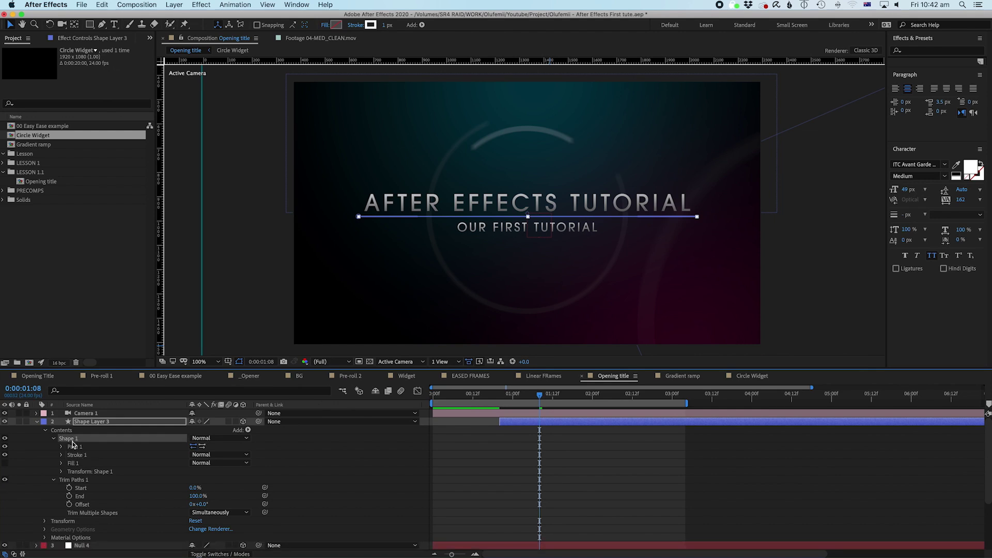
click(70, 433)
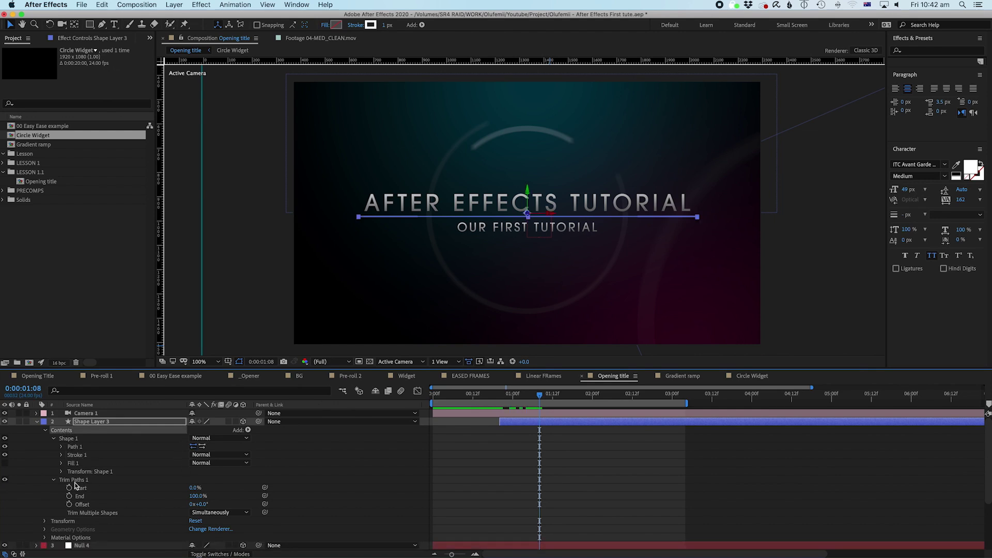
click(501, 482)
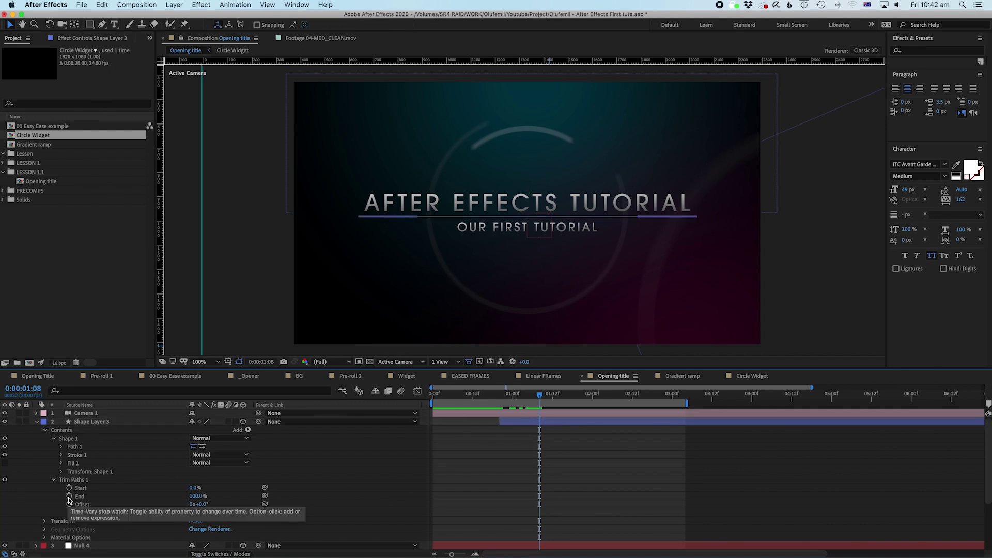
Step: Keyframe Trim Paths End at 100% at 0:00:01:08 and 0% at 0:00:00:20, then preview
click(70, 497)
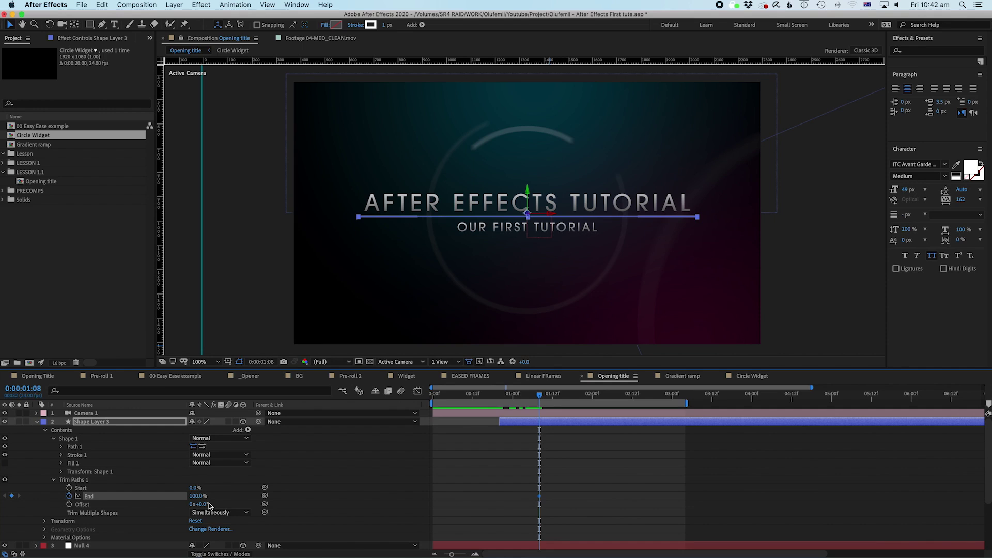
click(570, 510)
click(516, 423)
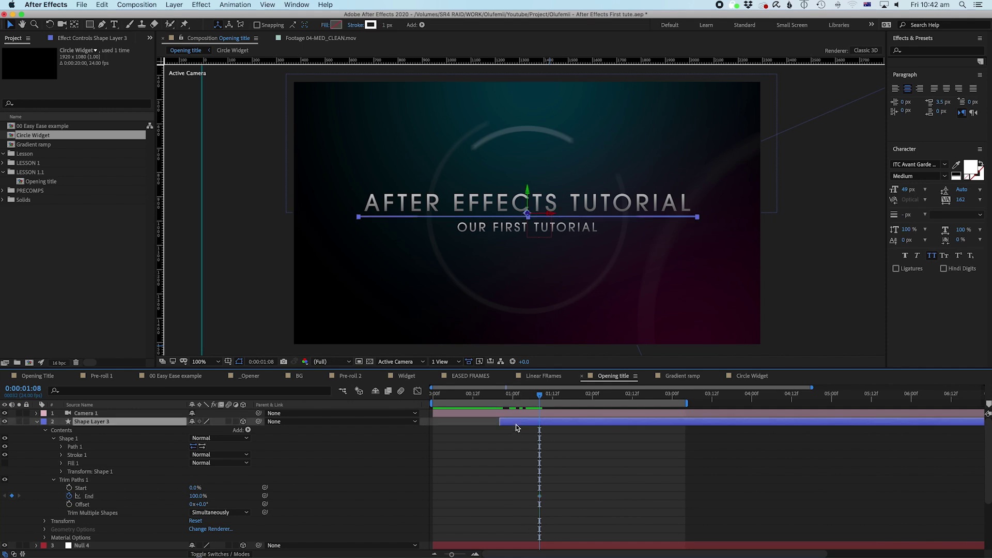
drag(516, 399, 493, 401)
click(199, 497)
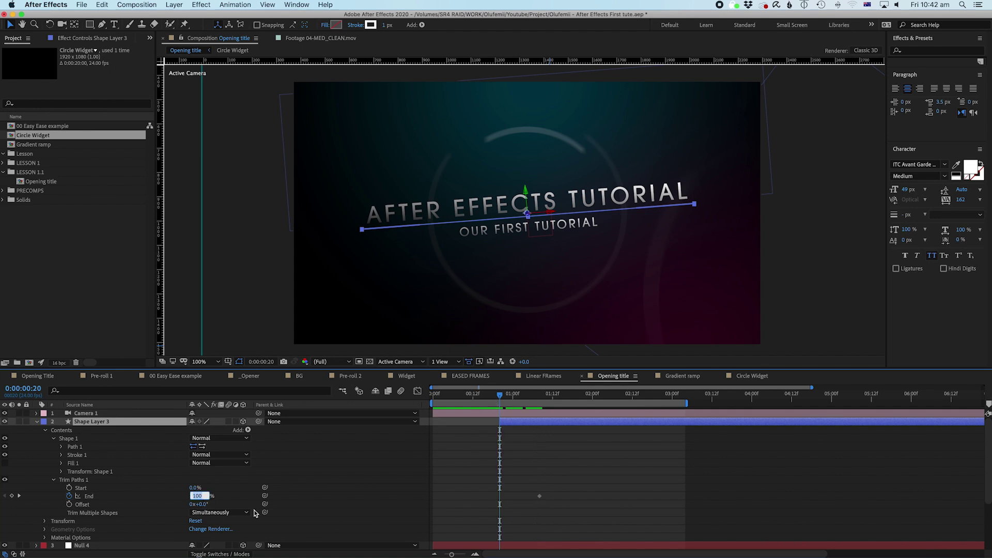
text(0)
key(Return)
click(602, 458)
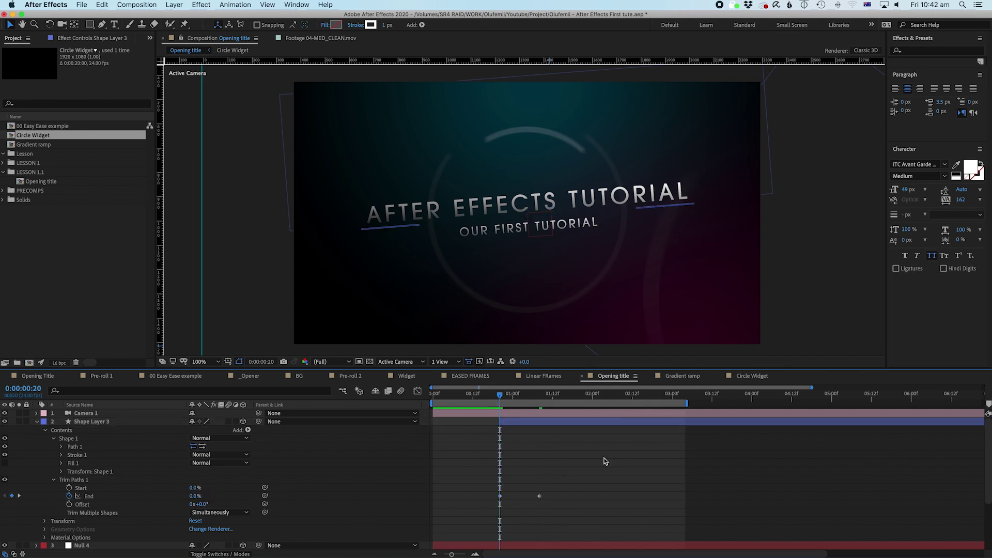
key(space)
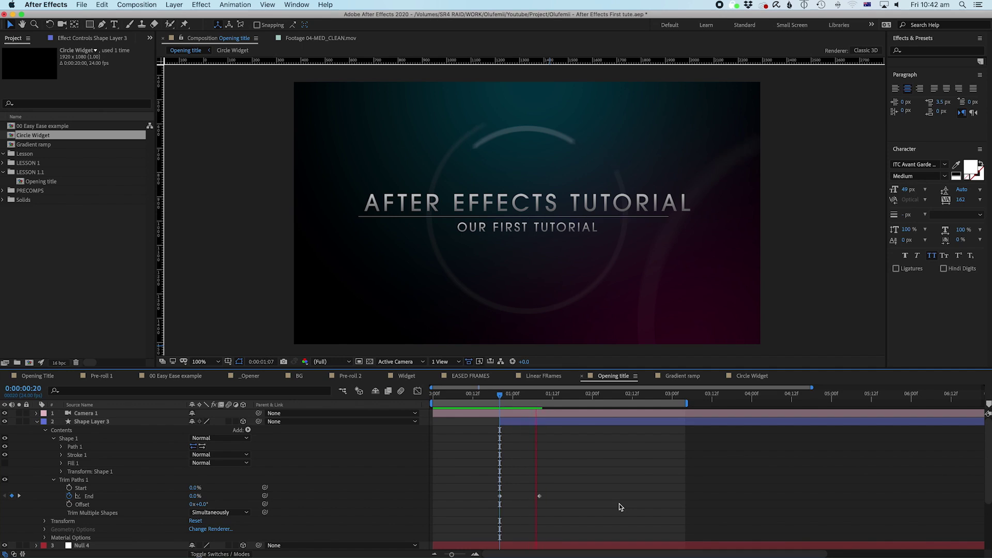
Step: Drag the 100% End keyframe later in time and replay the comp from the start
click(537, 496)
drag(539, 496, 578, 496)
drag(488, 397, 395, 399)
key(space)
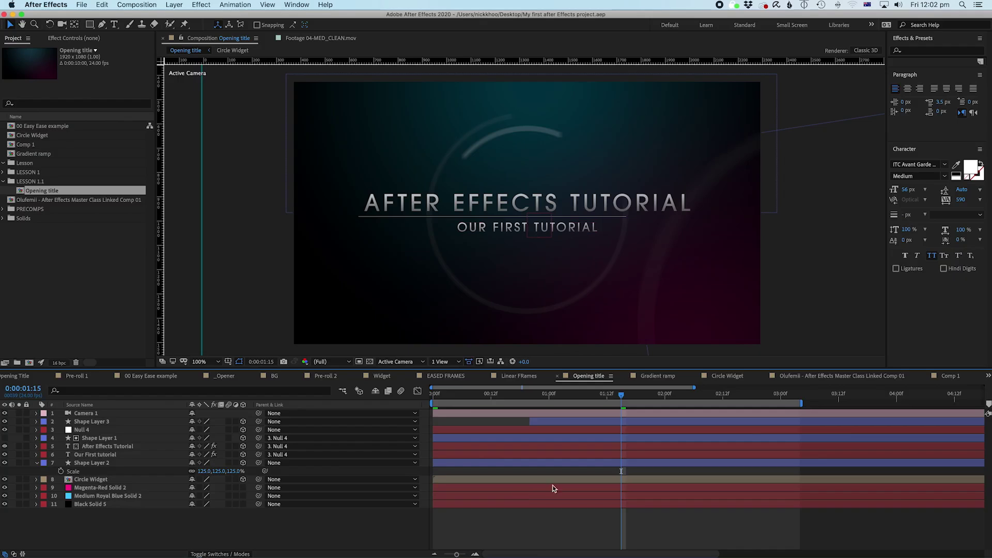
Step: Review the whole title animation by replaying, scrubbing and zooming the timeline out and in
key(Home)
key(space)
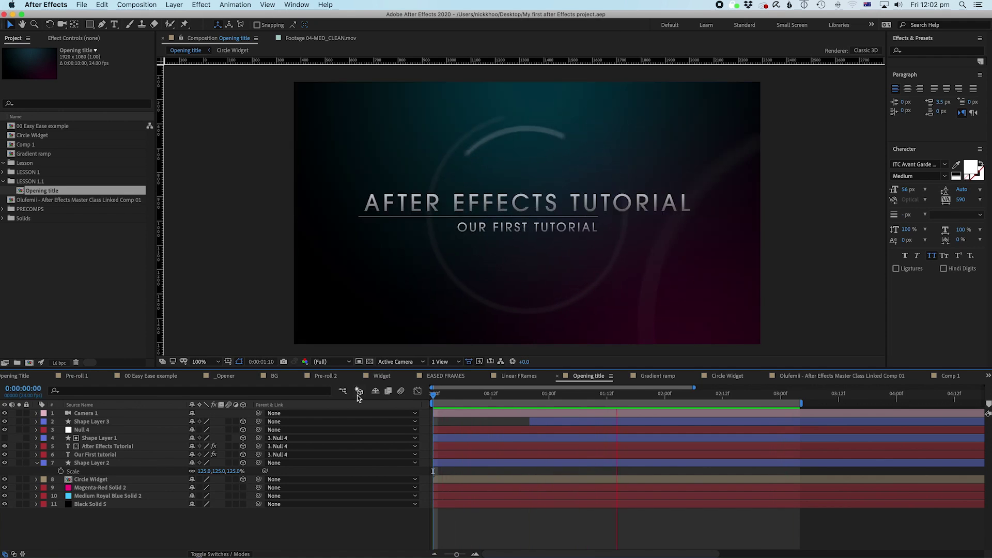
key(space)
drag(449, 397, 929, 413)
key(minus)
key(minus)
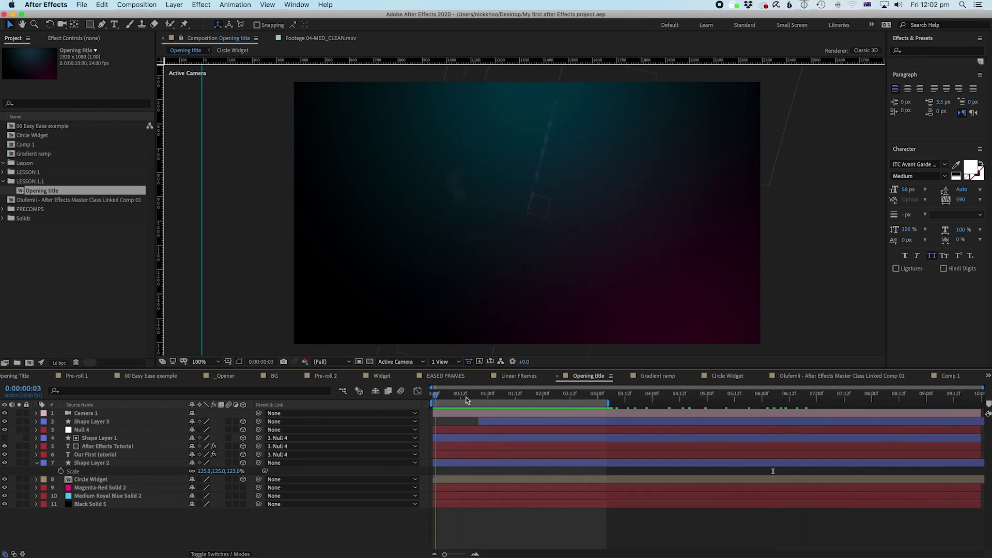
drag(773, 395, 623, 421)
key(equal)
key(minus)
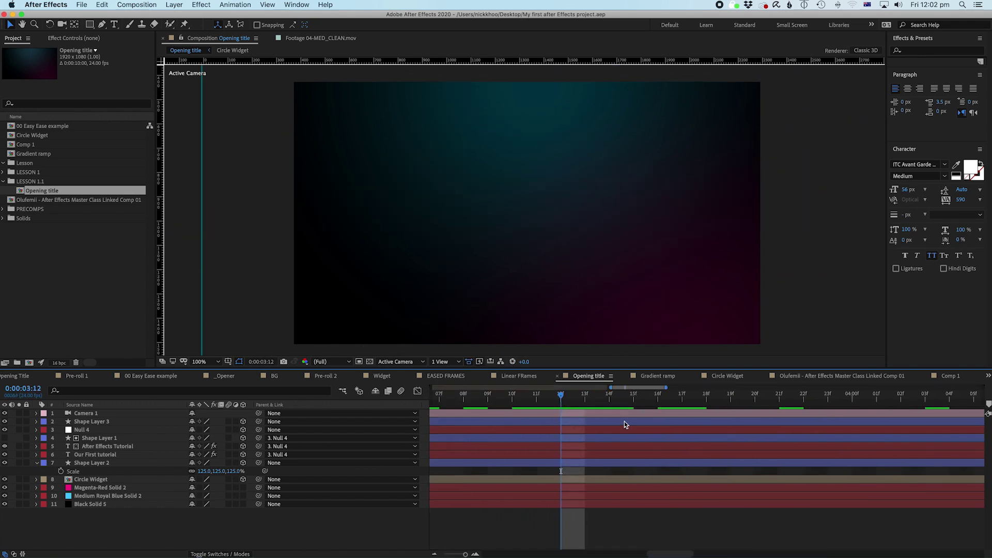
drag(566, 402, 419, 438)
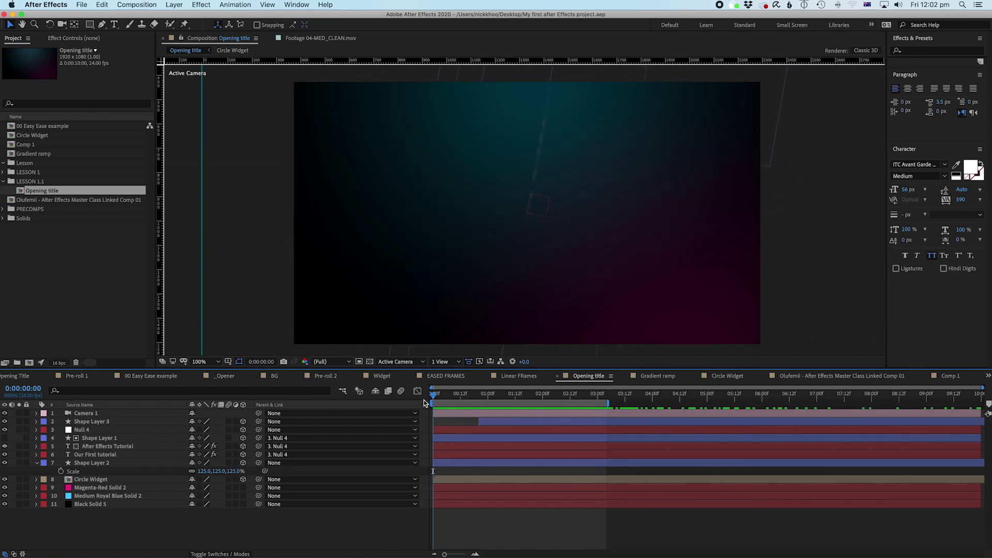
Step: Scrub through the opening seconds and end the work area at the current time with N
drag(424, 400, 484, 400)
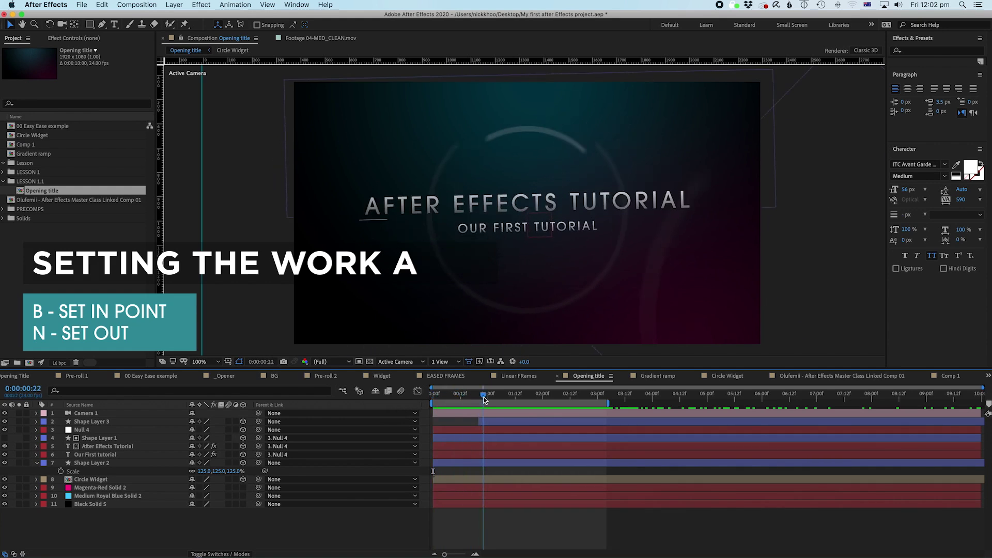
drag(485, 399, 701, 423)
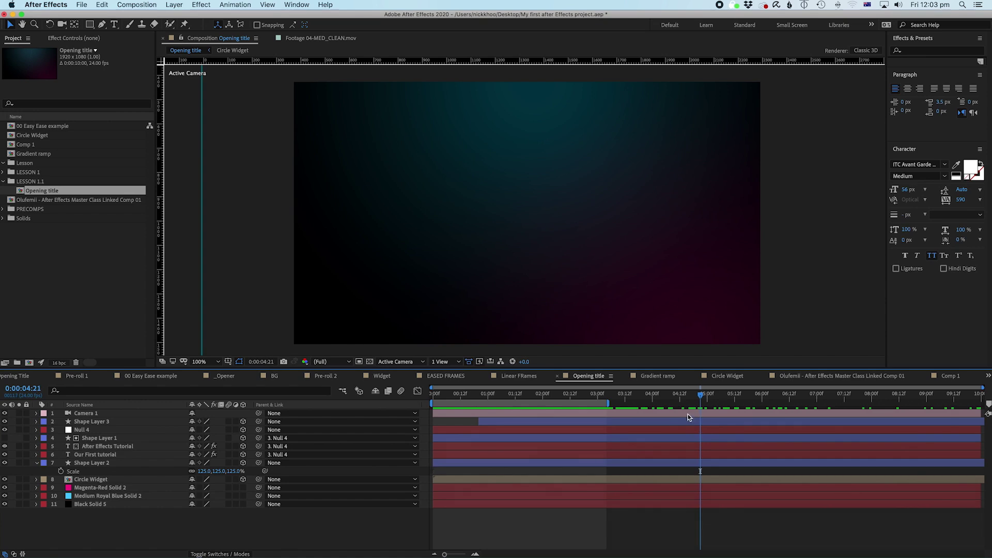
drag(607, 403, 723, 406)
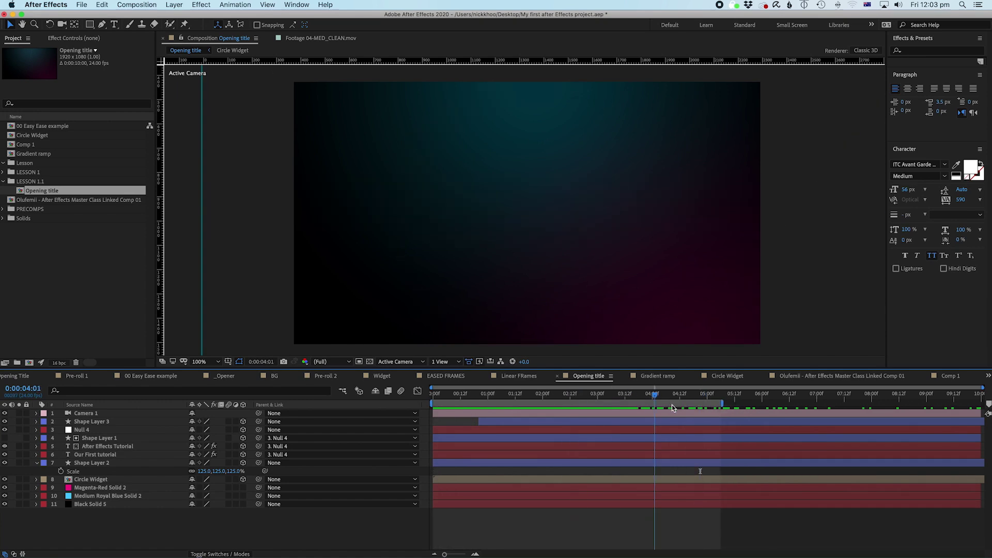
click(542, 395)
drag(540, 413, 601, 407)
key(n)
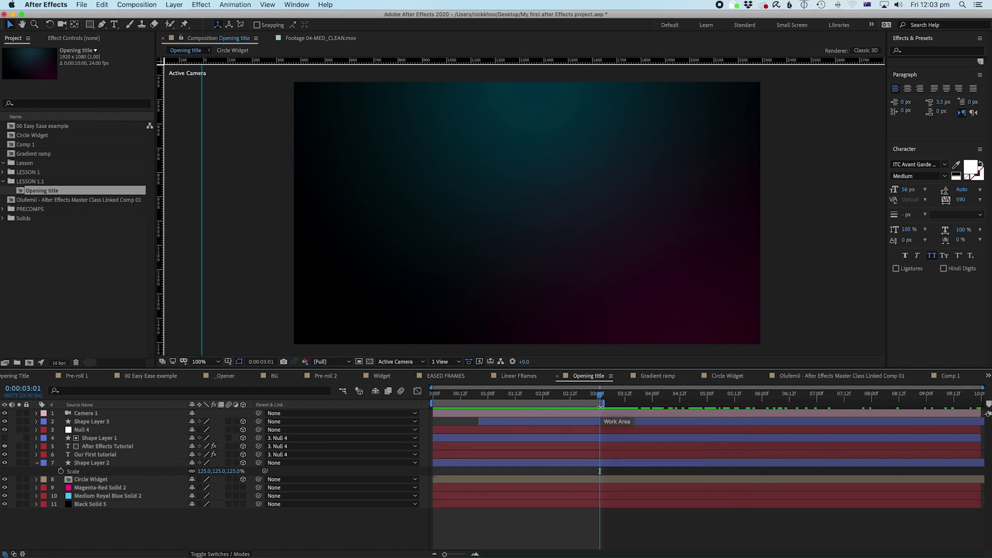
Step: Preview the trimmed work area and add the Opening title comp to the Render Queue
click(524, 395)
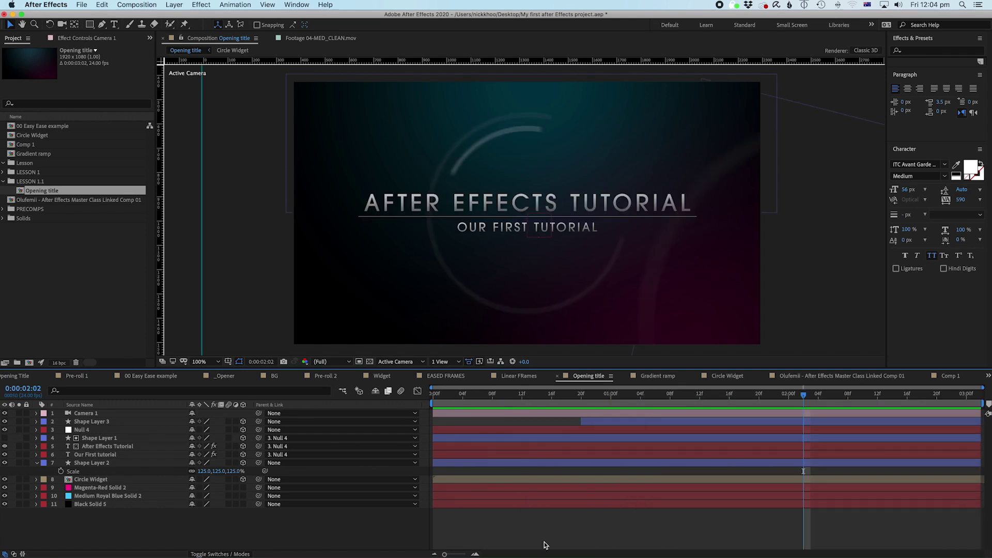
drag(435, 394, 884, 415)
key(space)
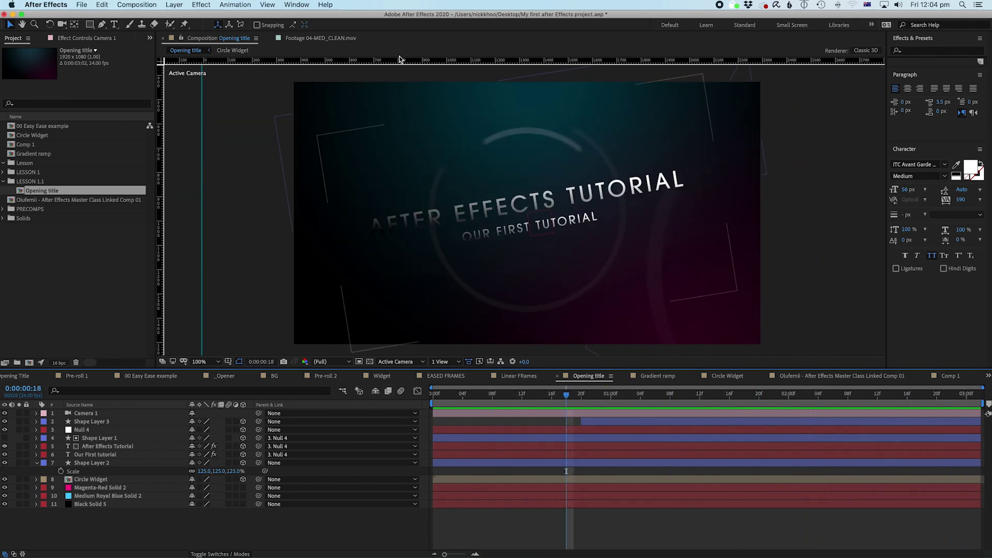
click(130, 5)
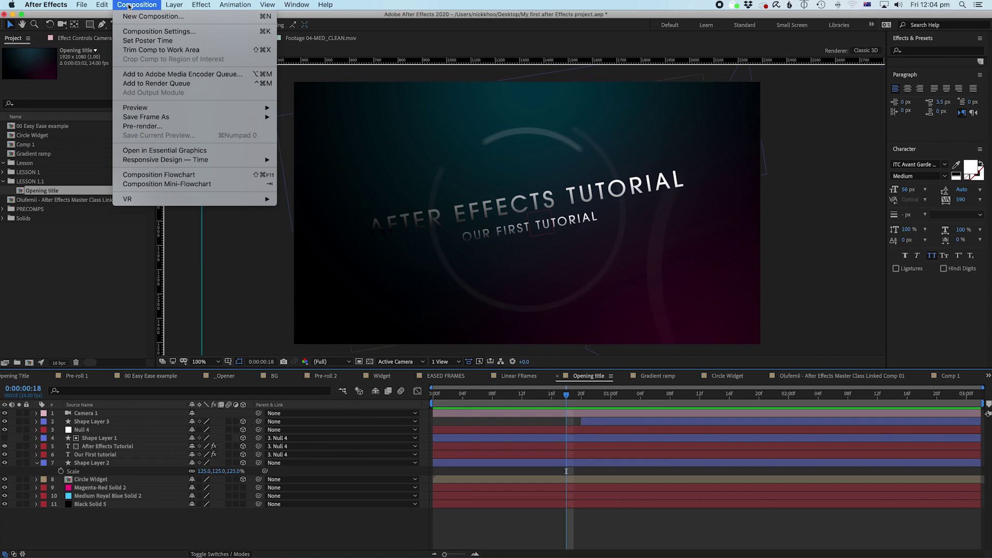
click(152, 85)
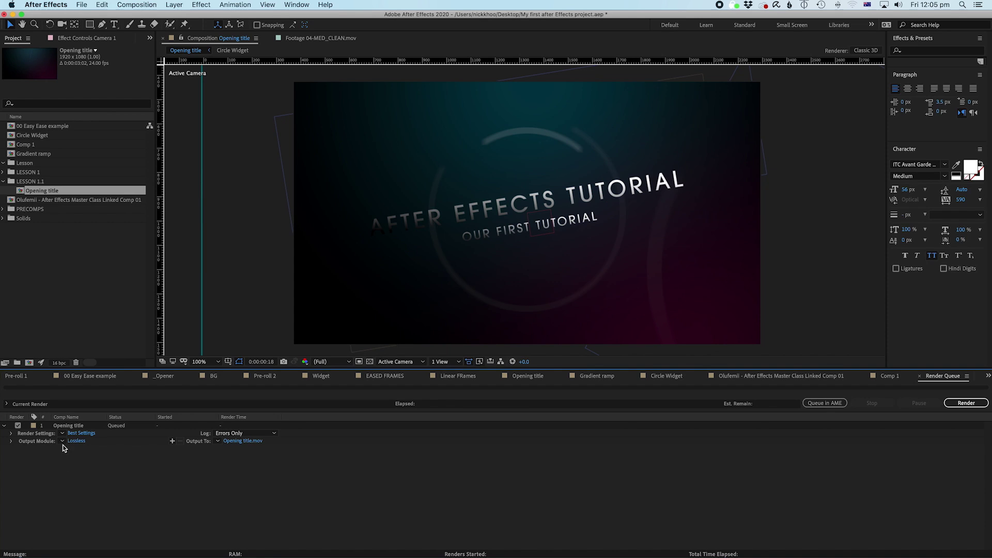
Step: Keep Best Settings for the render and name a new output module template 'video codec - Prores'
click(62, 434)
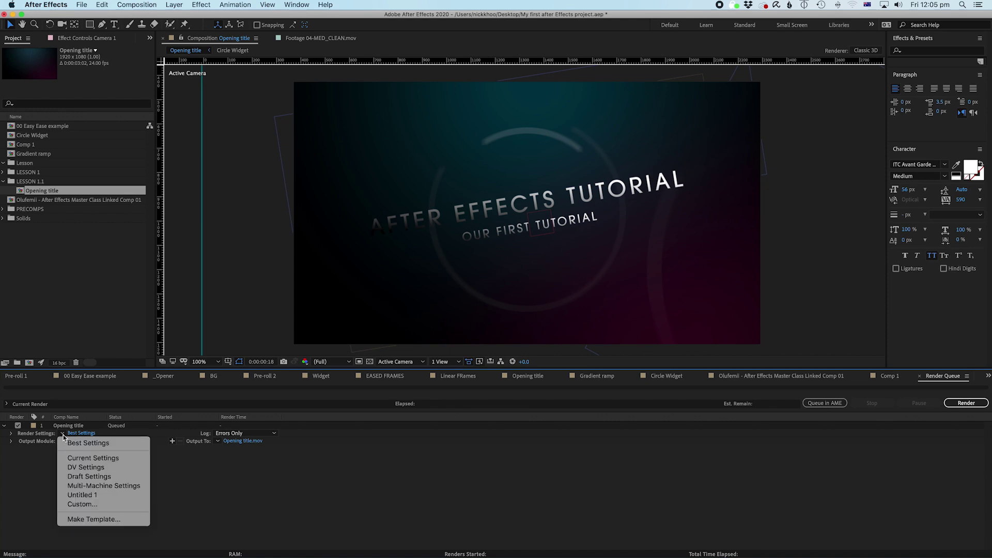
click(76, 444)
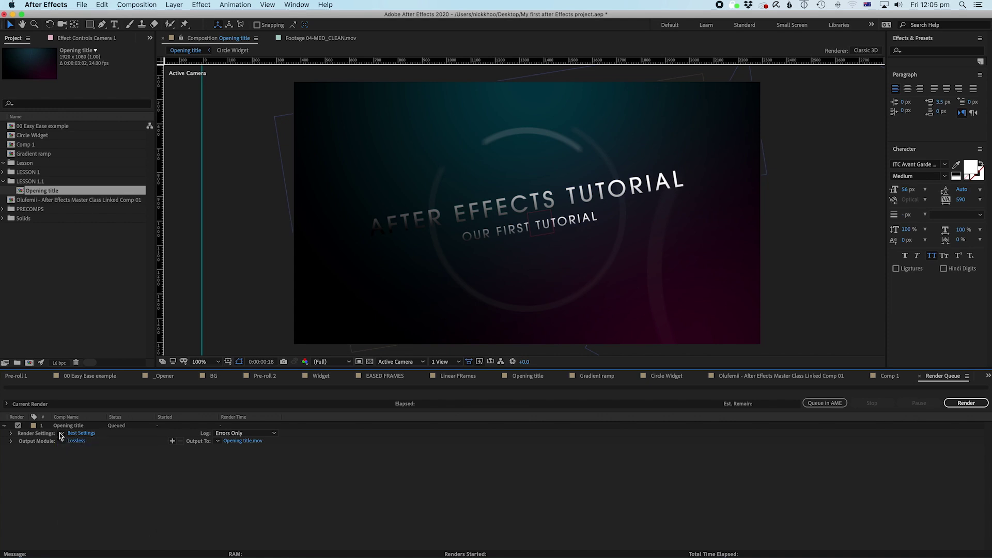
click(64, 442)
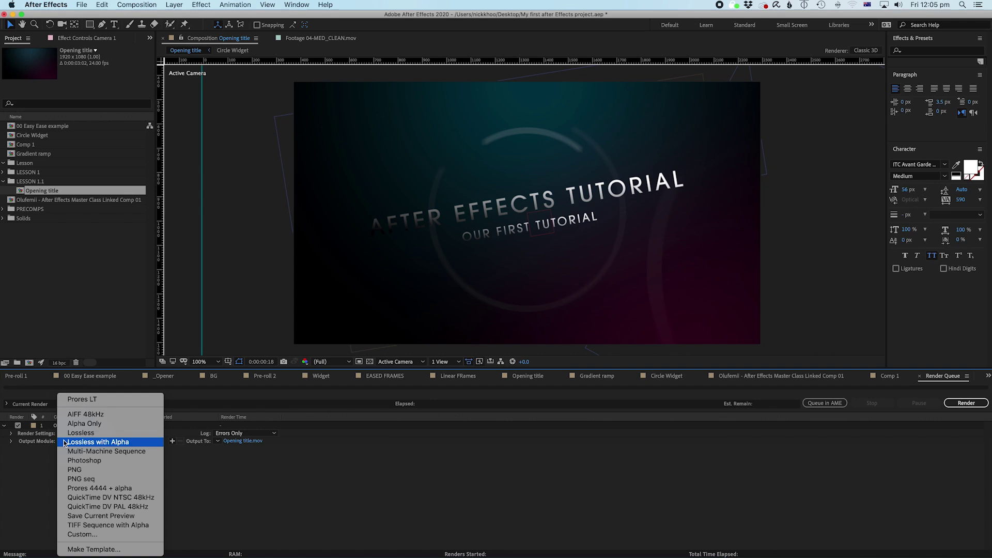
click(89, 549)
drag(659, 276, 349, 79)
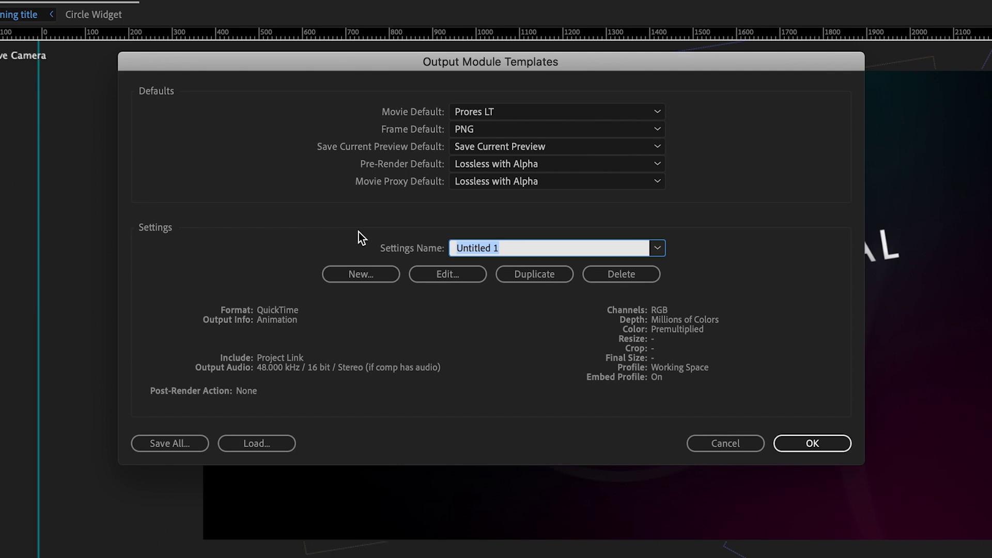
text(video co)
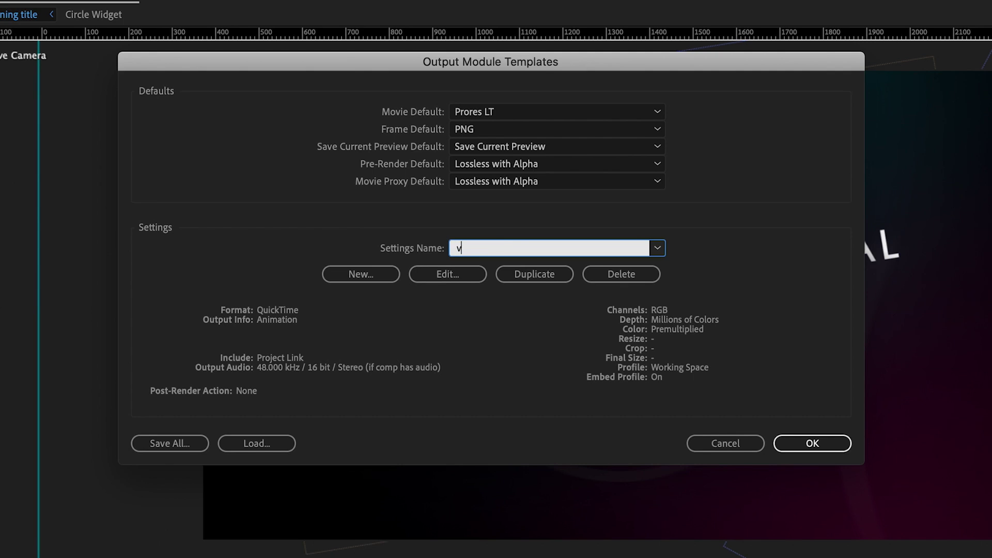
text(dec - Prores)
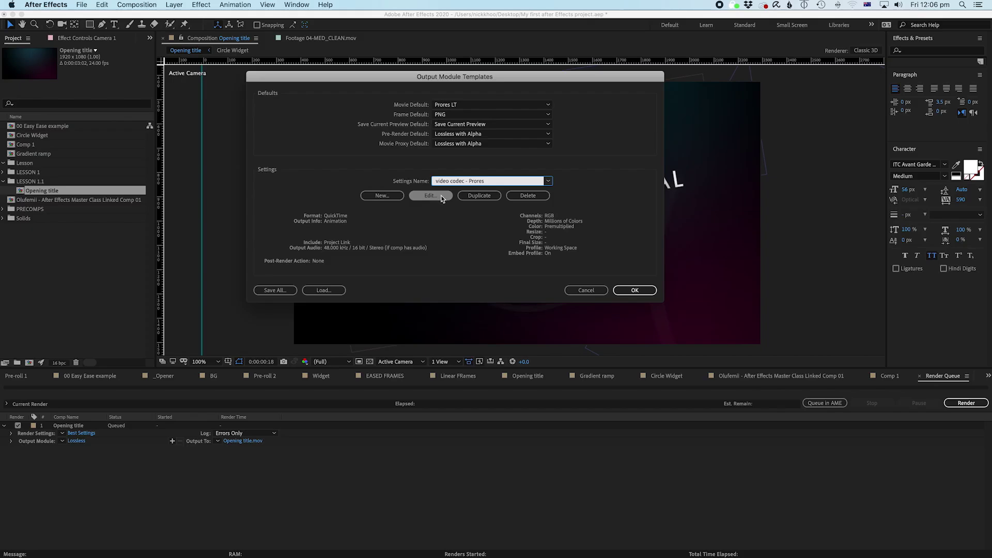
Step: Give the new template QuickTime format with Apple ProRes 422 LT as the video codec
click(467, 277)
drag(842, 298, 441, 71)
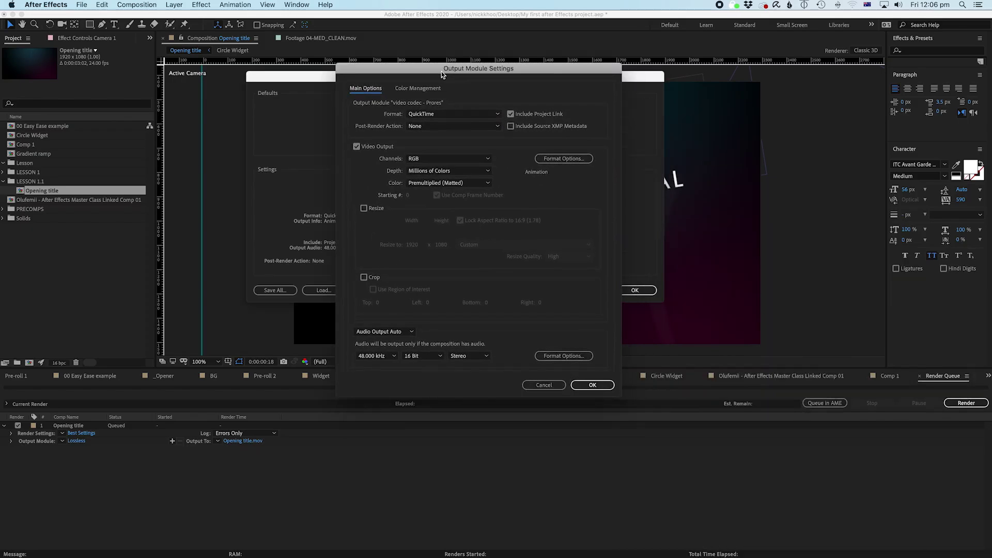
click(495, 114)
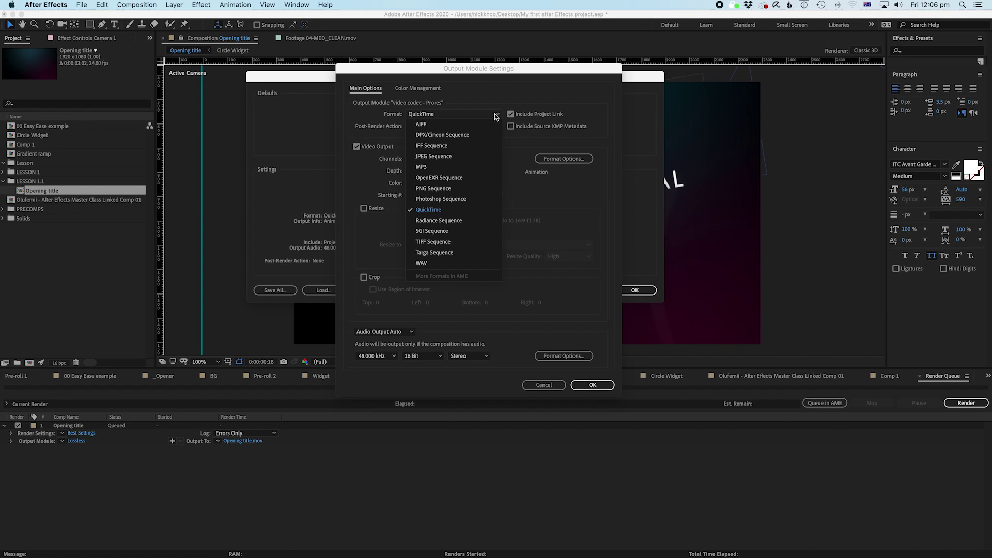
click(442, 211)
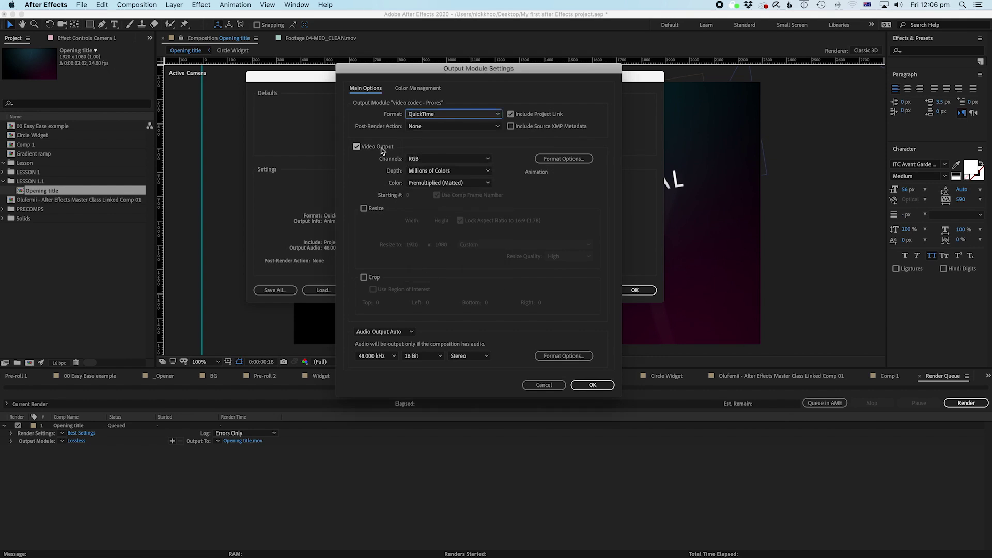
click(570, 163)
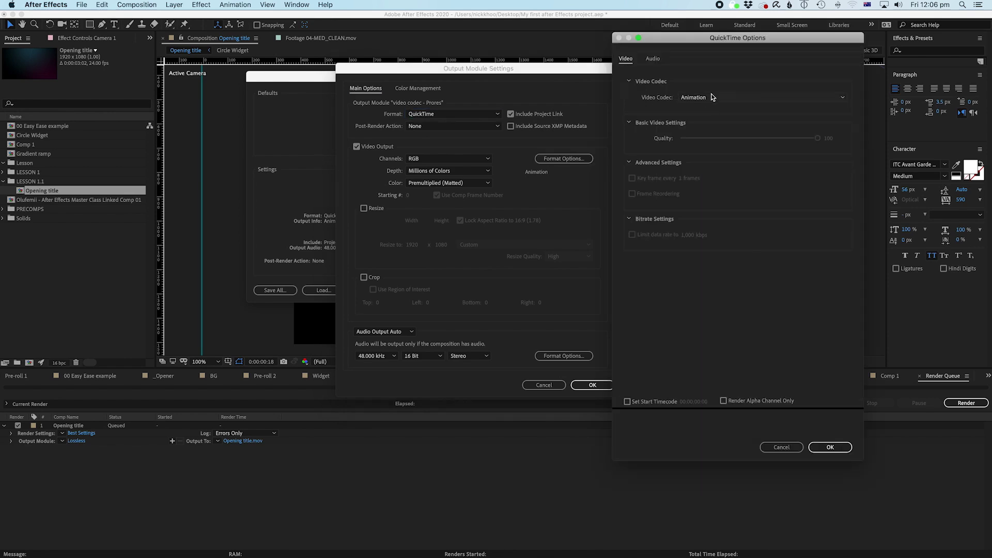
click(711, 97)
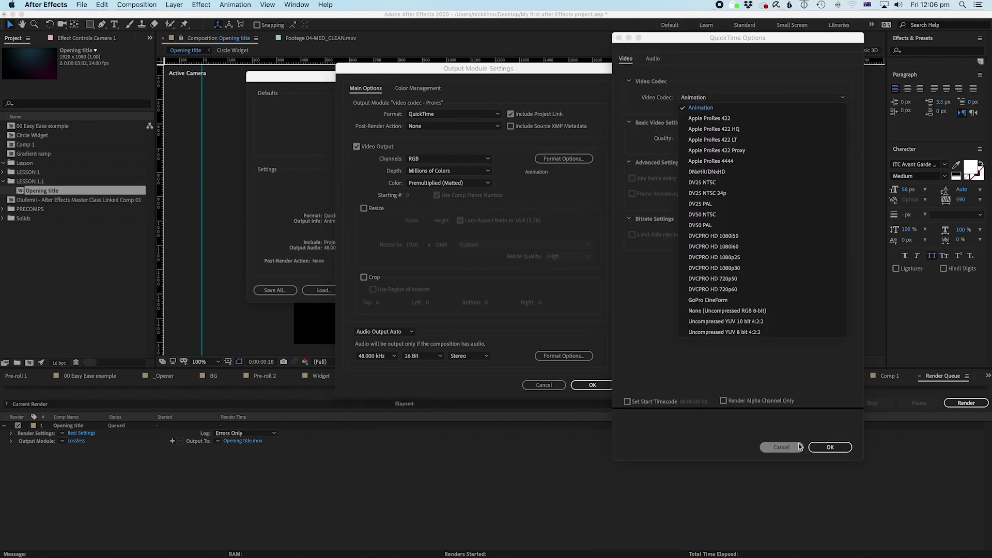
click(728, 145)
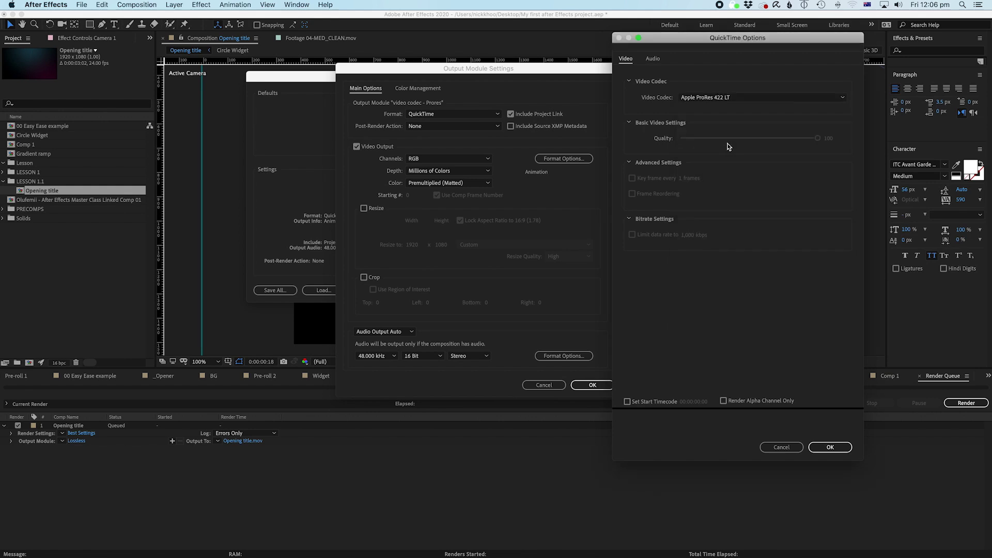
click(828, 446)
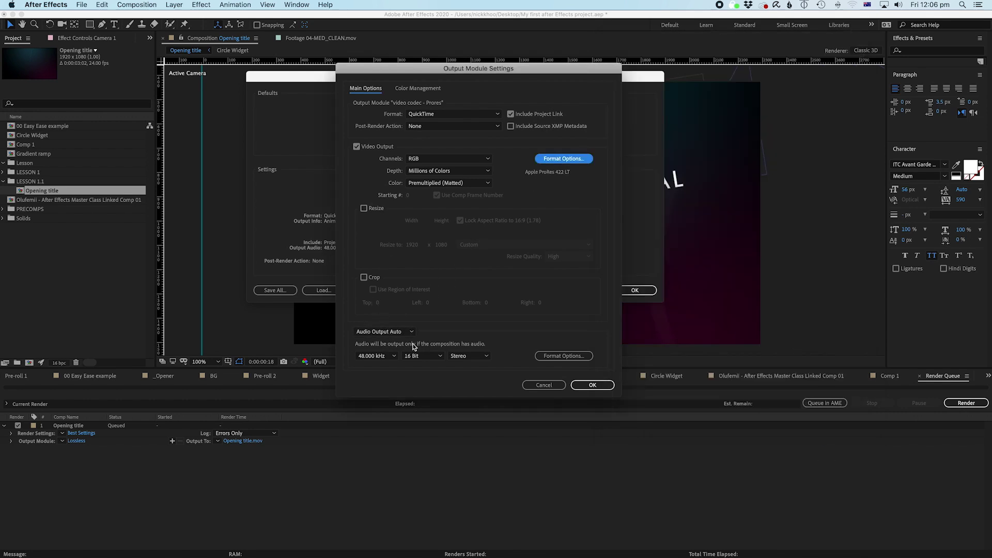
Step: Make 'video codec - Prores' the Movie Default and set it as the Opening title Output Module
click(606, 386)
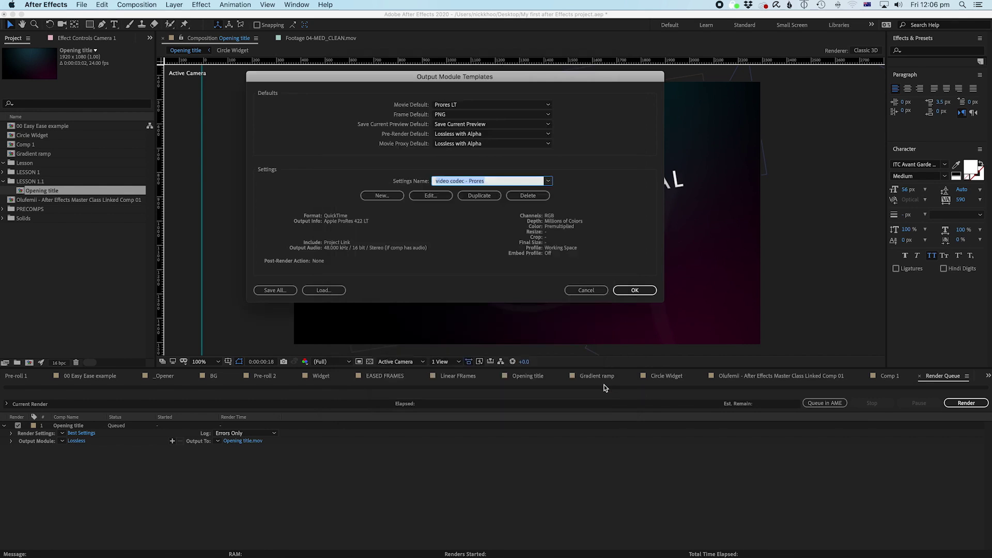
click(448, 105)
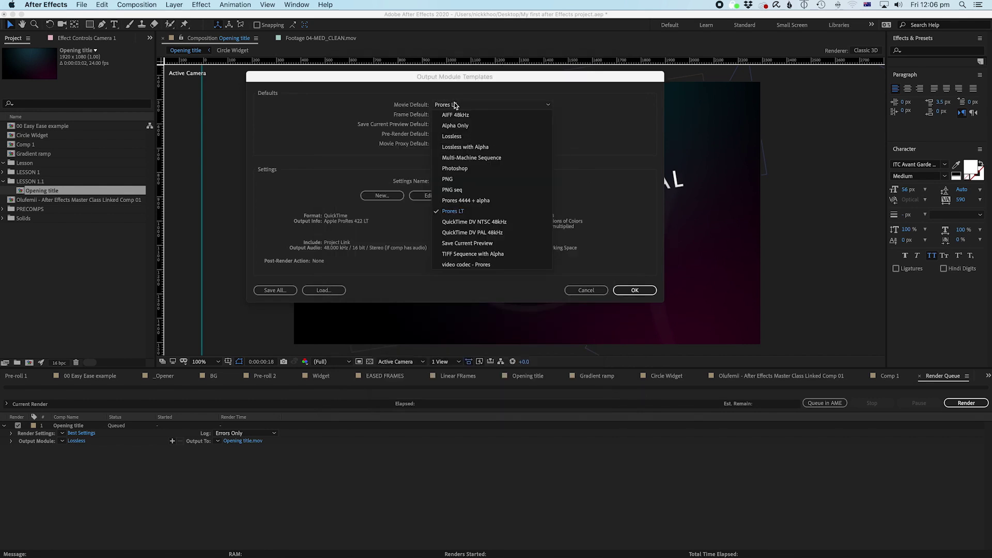
click(458, 136)
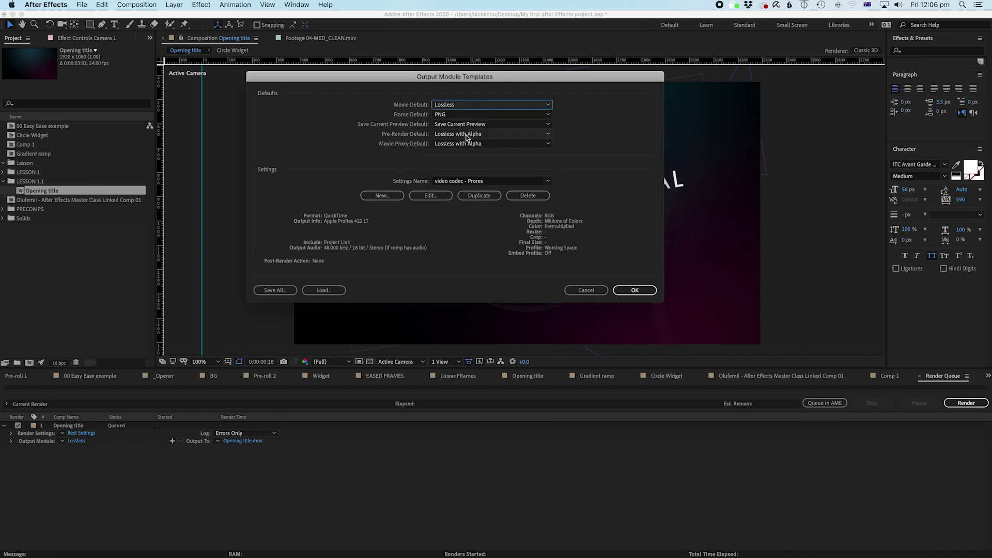
click(540, 104)
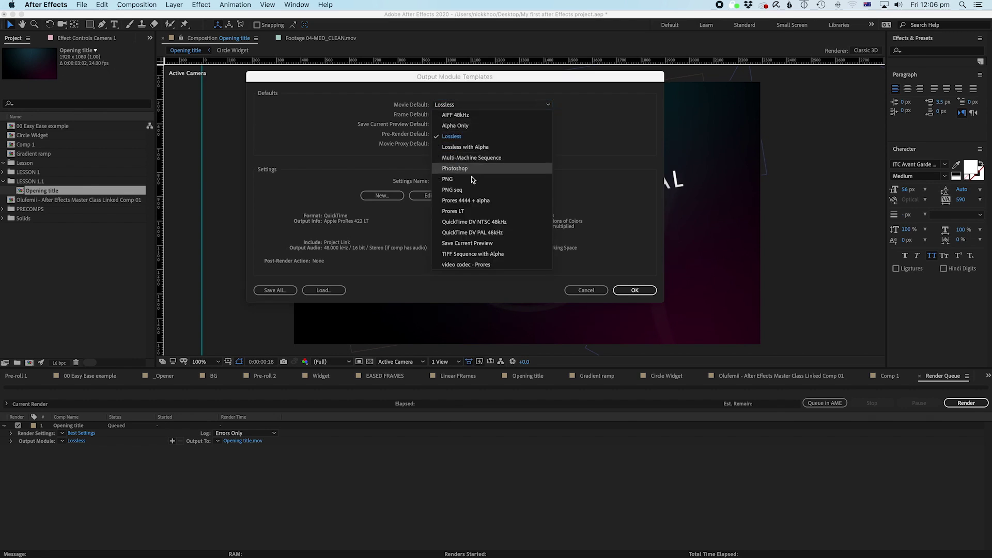
click(478, 266)
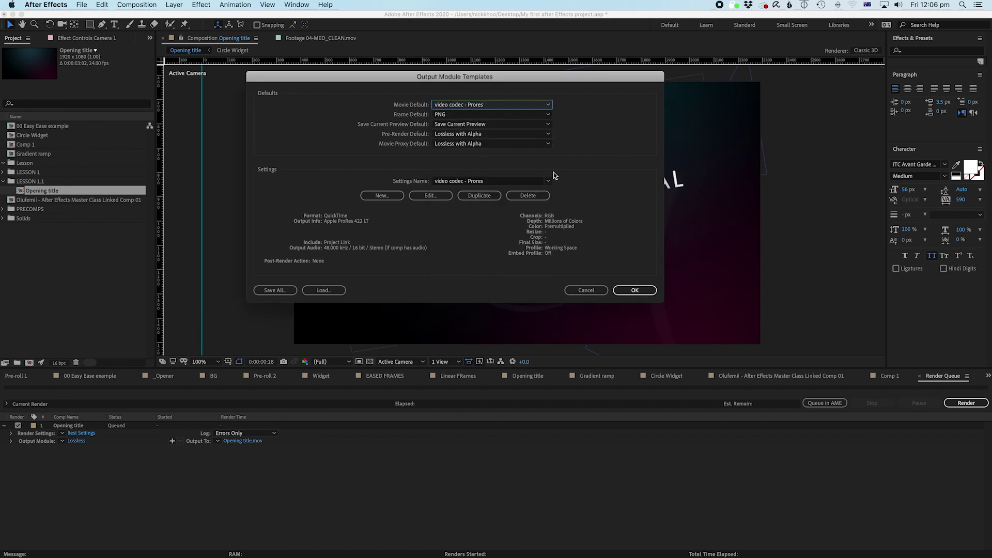
click(634, 291)
drag(62, 441, 82, 442)
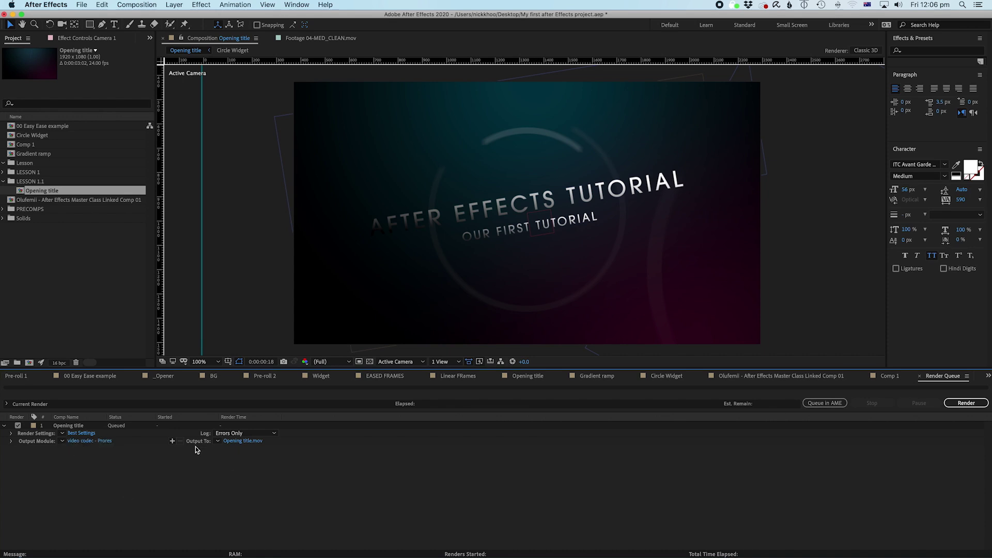
Step: Save the output as Opening title v2.mov in AEExports and render the comp
click(232, 442)
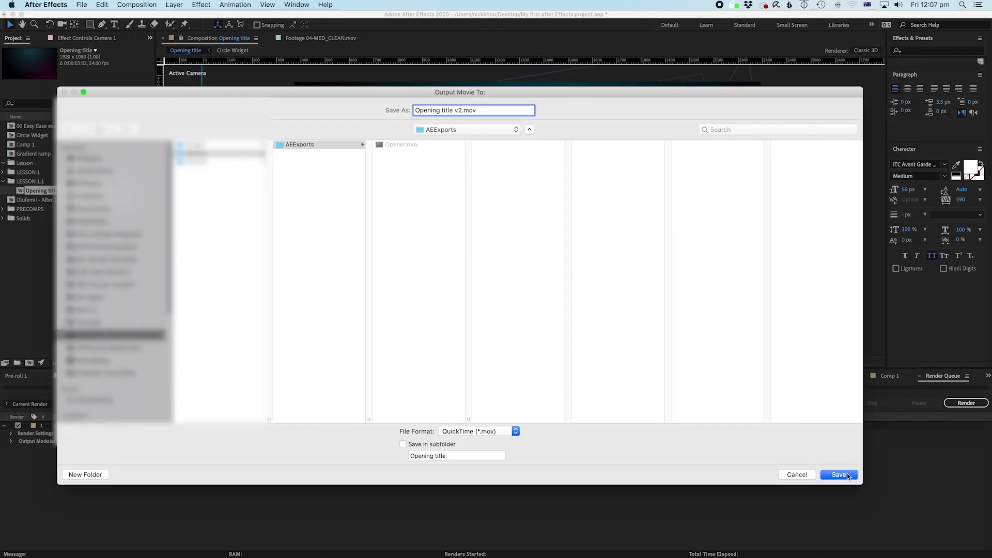
click(847, 475)
click(965, 403)
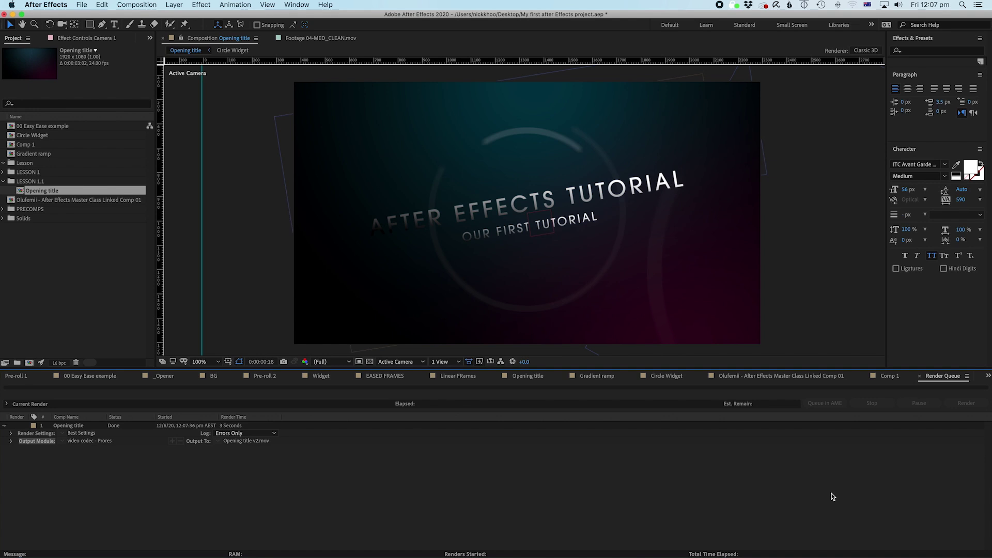
Step: In Finder, go into the AEExports folder and Quick Look Opening title v2.mov
key(super+Tab)
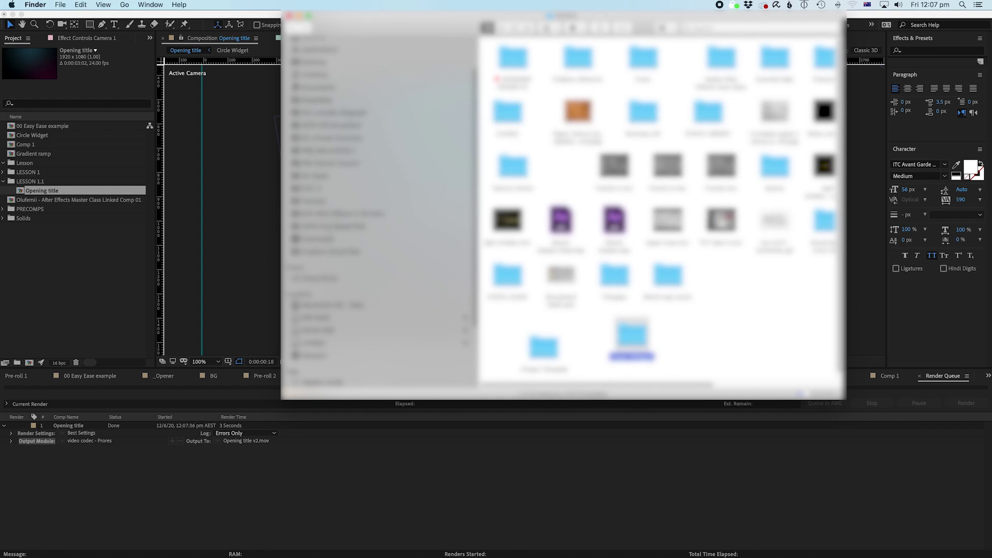
click(331, 213)
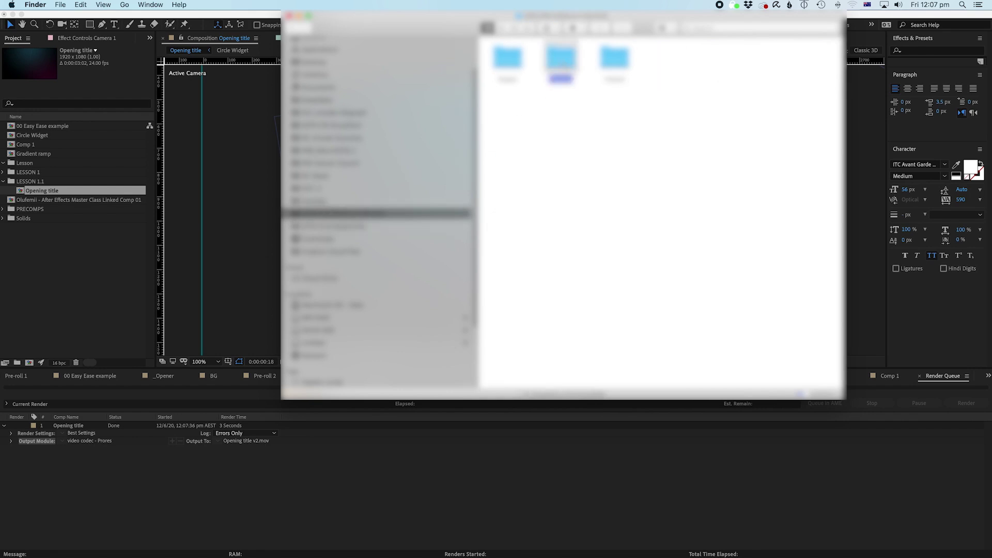
double_click(562, 61)
double_click(511, 76)
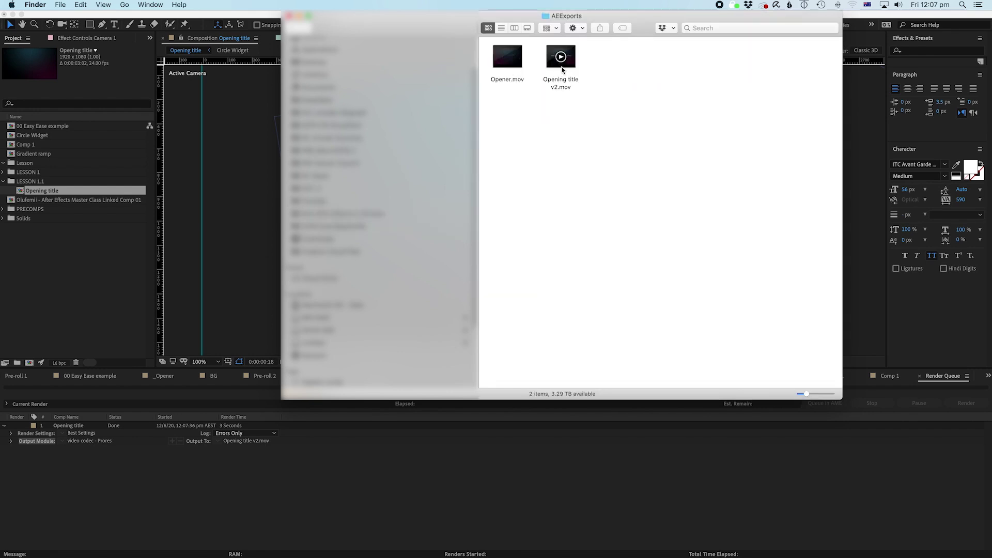
key(space)
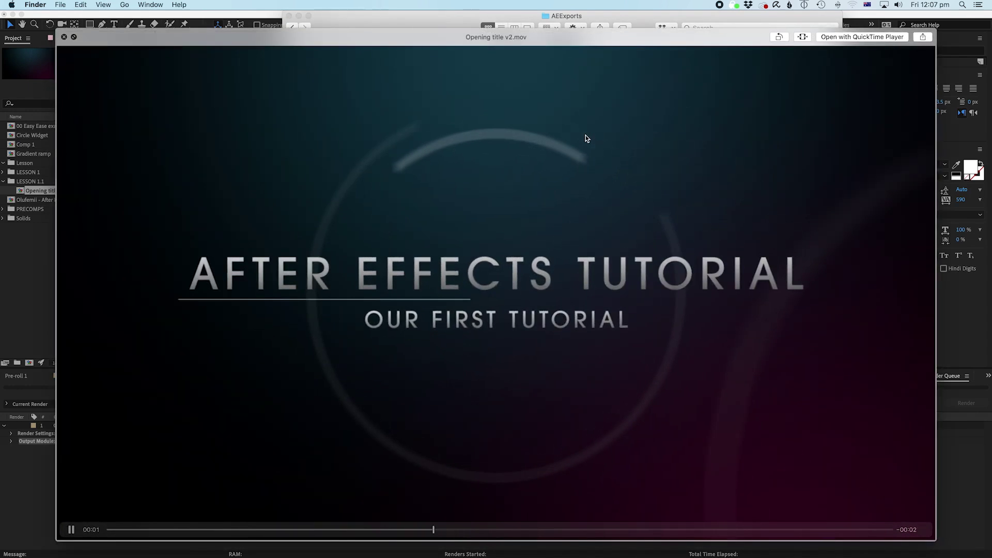